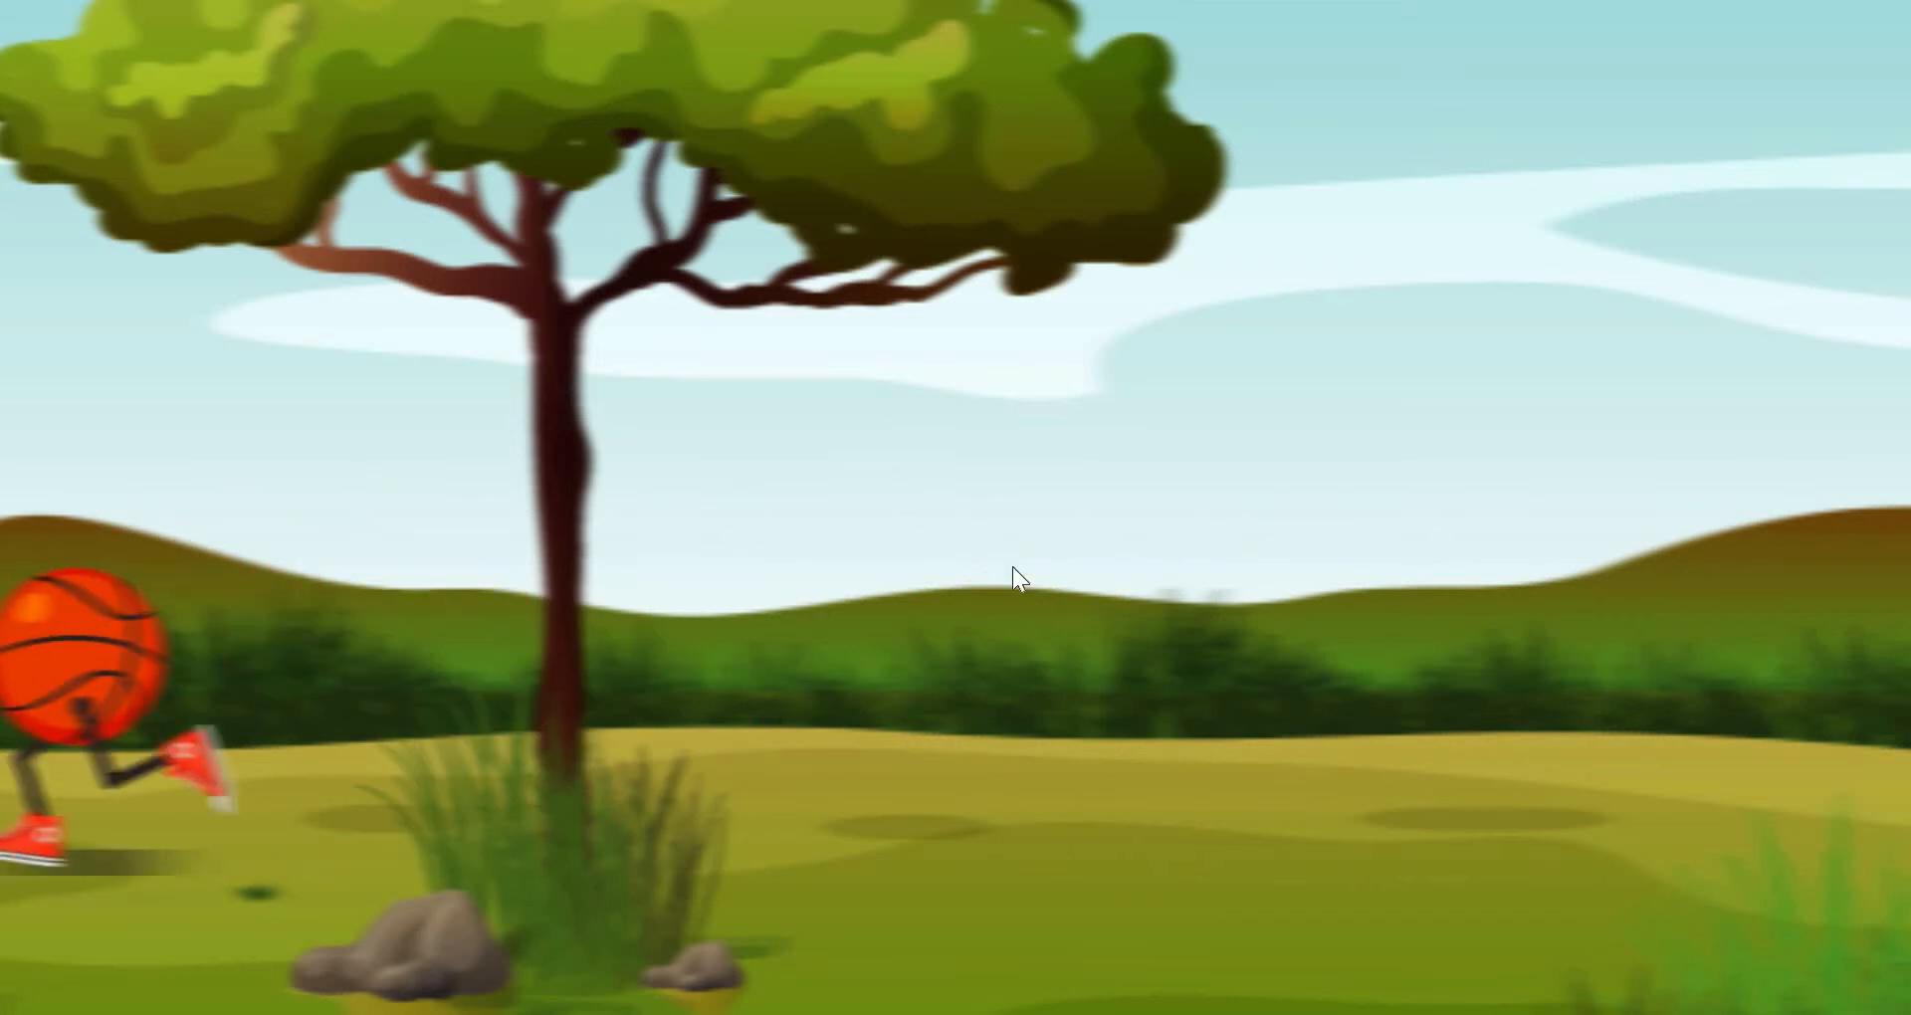
# - Play the basketball run animation video, set its volume to 100 and mute the sound
pyautogui.moveTo(1162, 653)
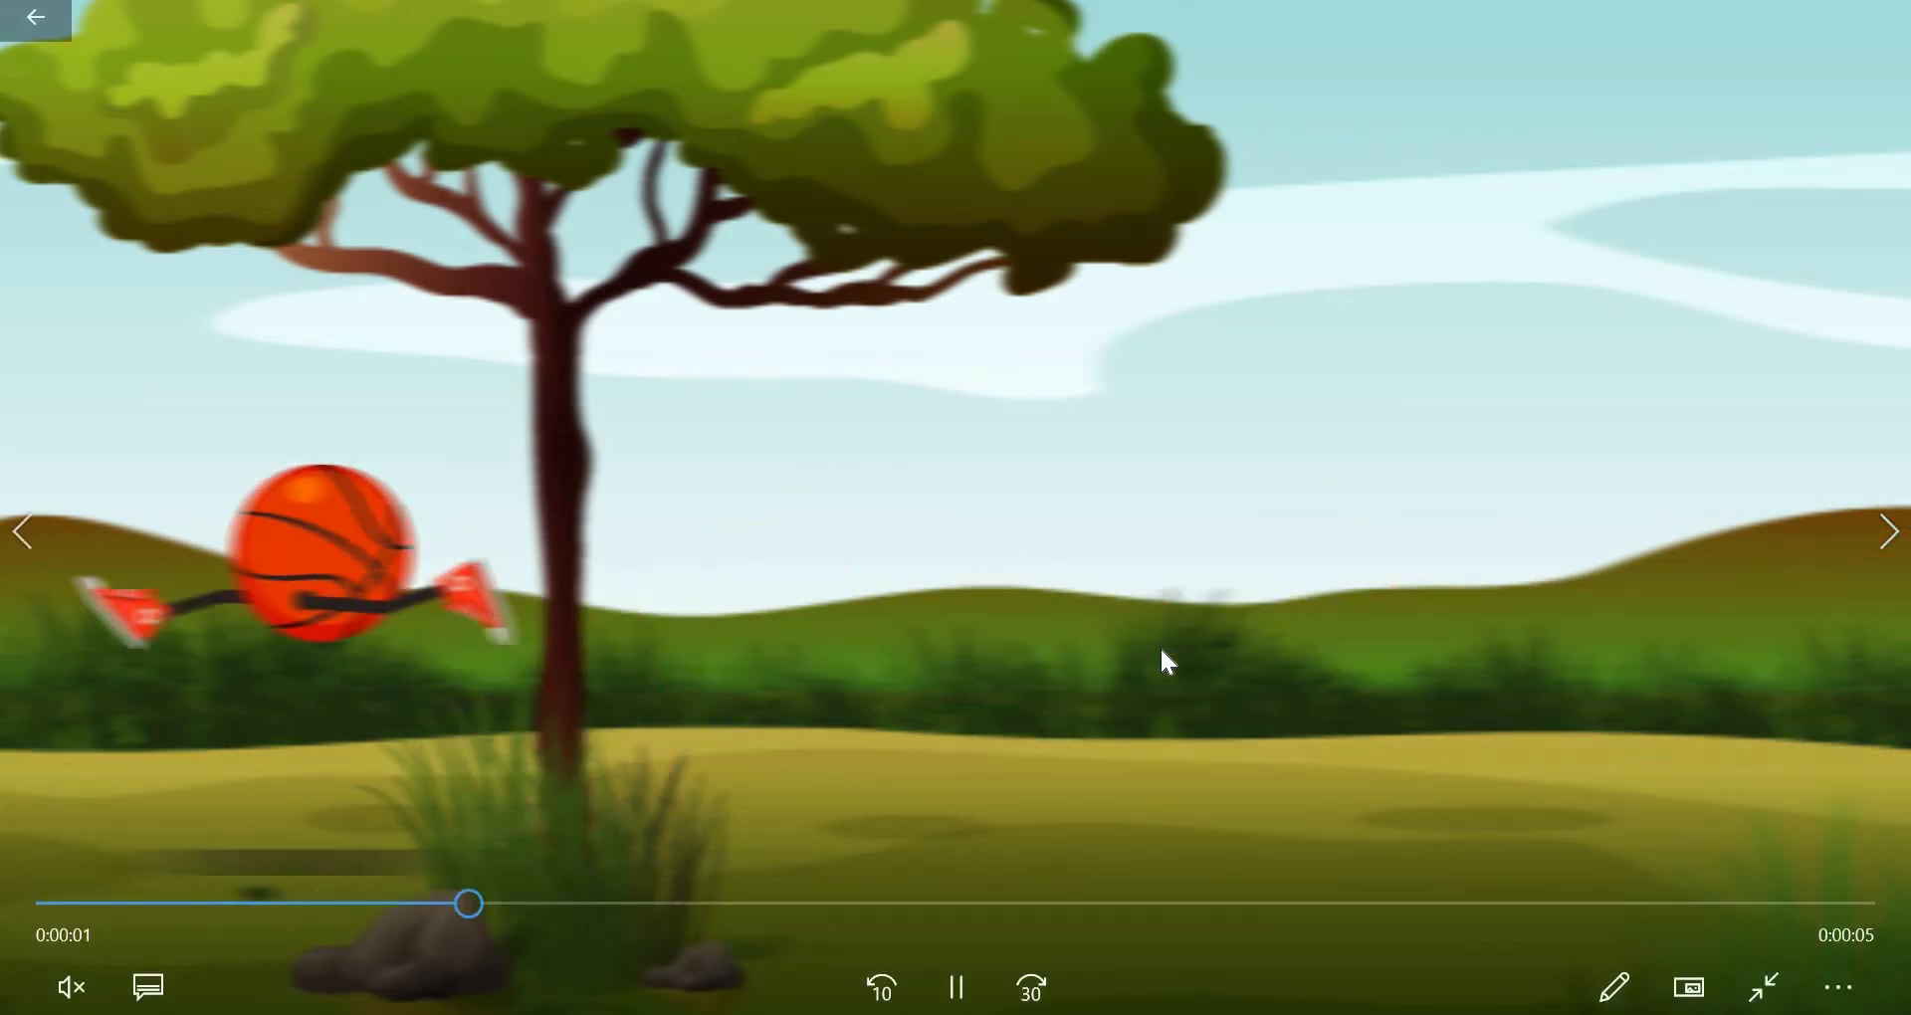
pyautogui.moveTo(1711, 13)
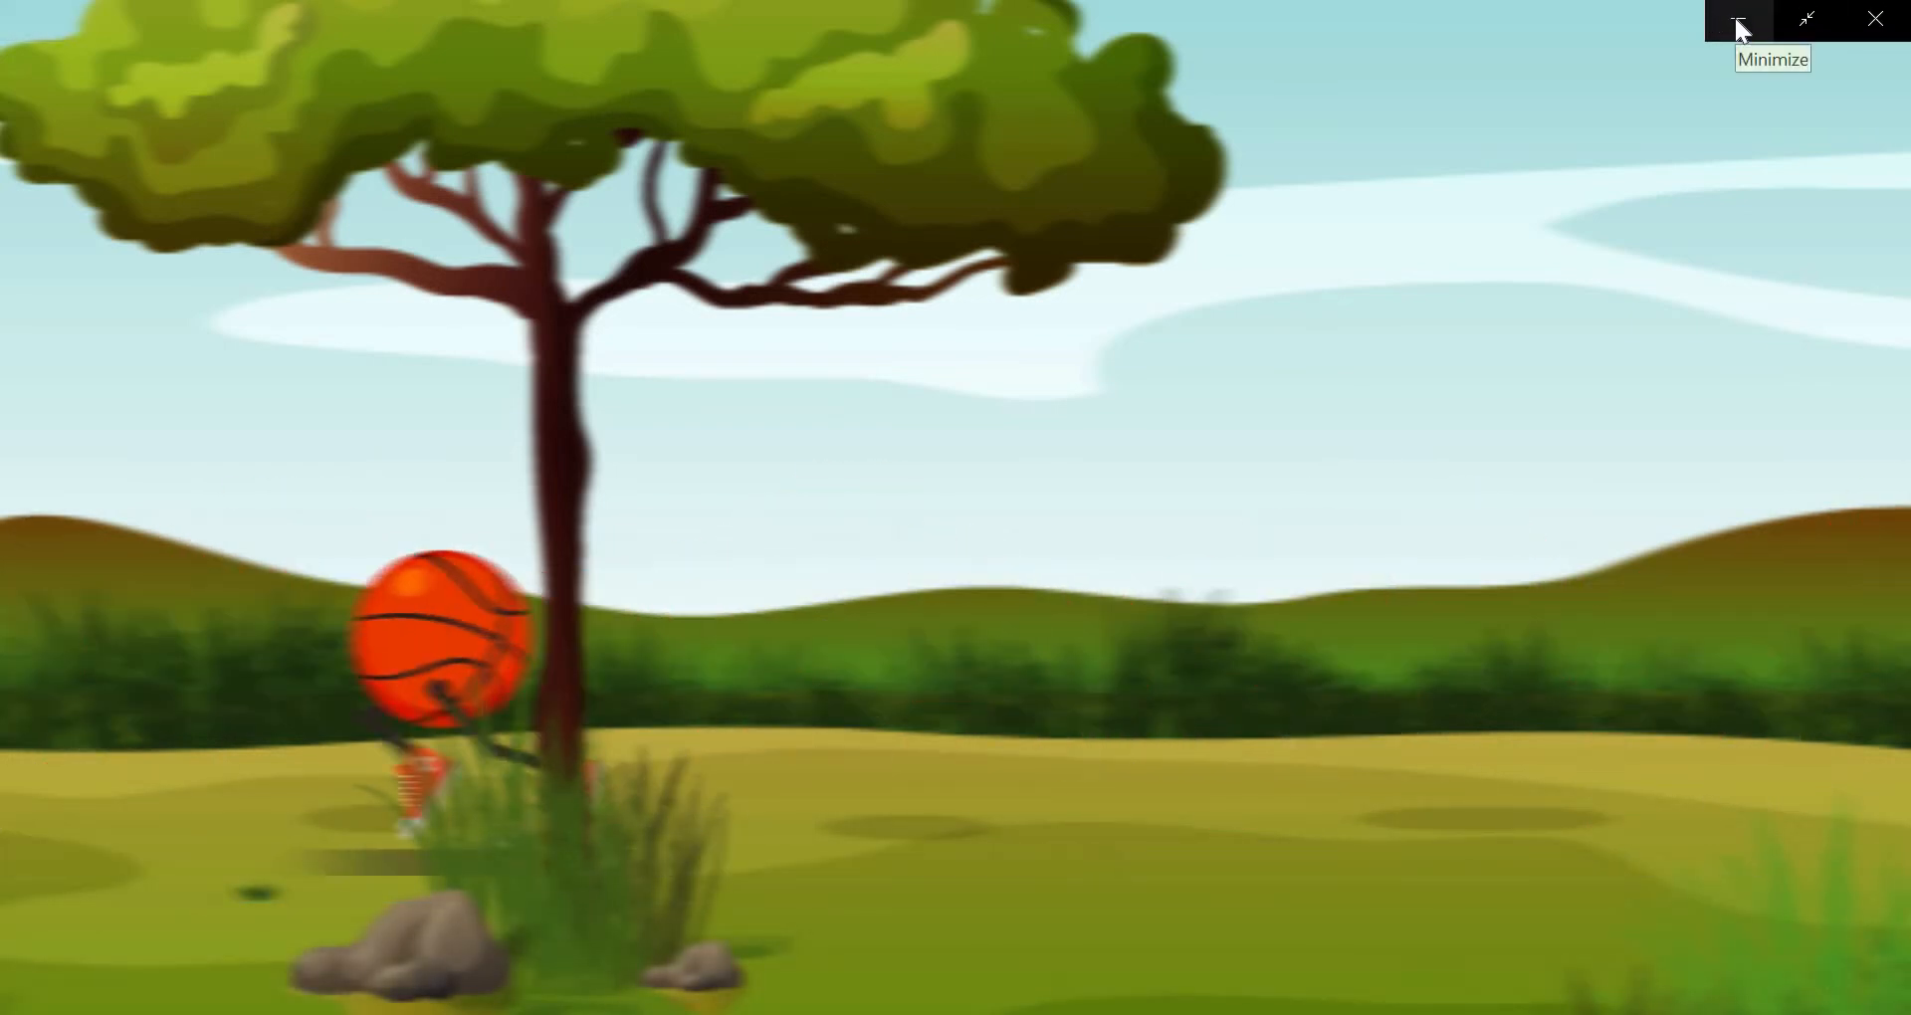
pyautogui.moveTo(1185, 738)
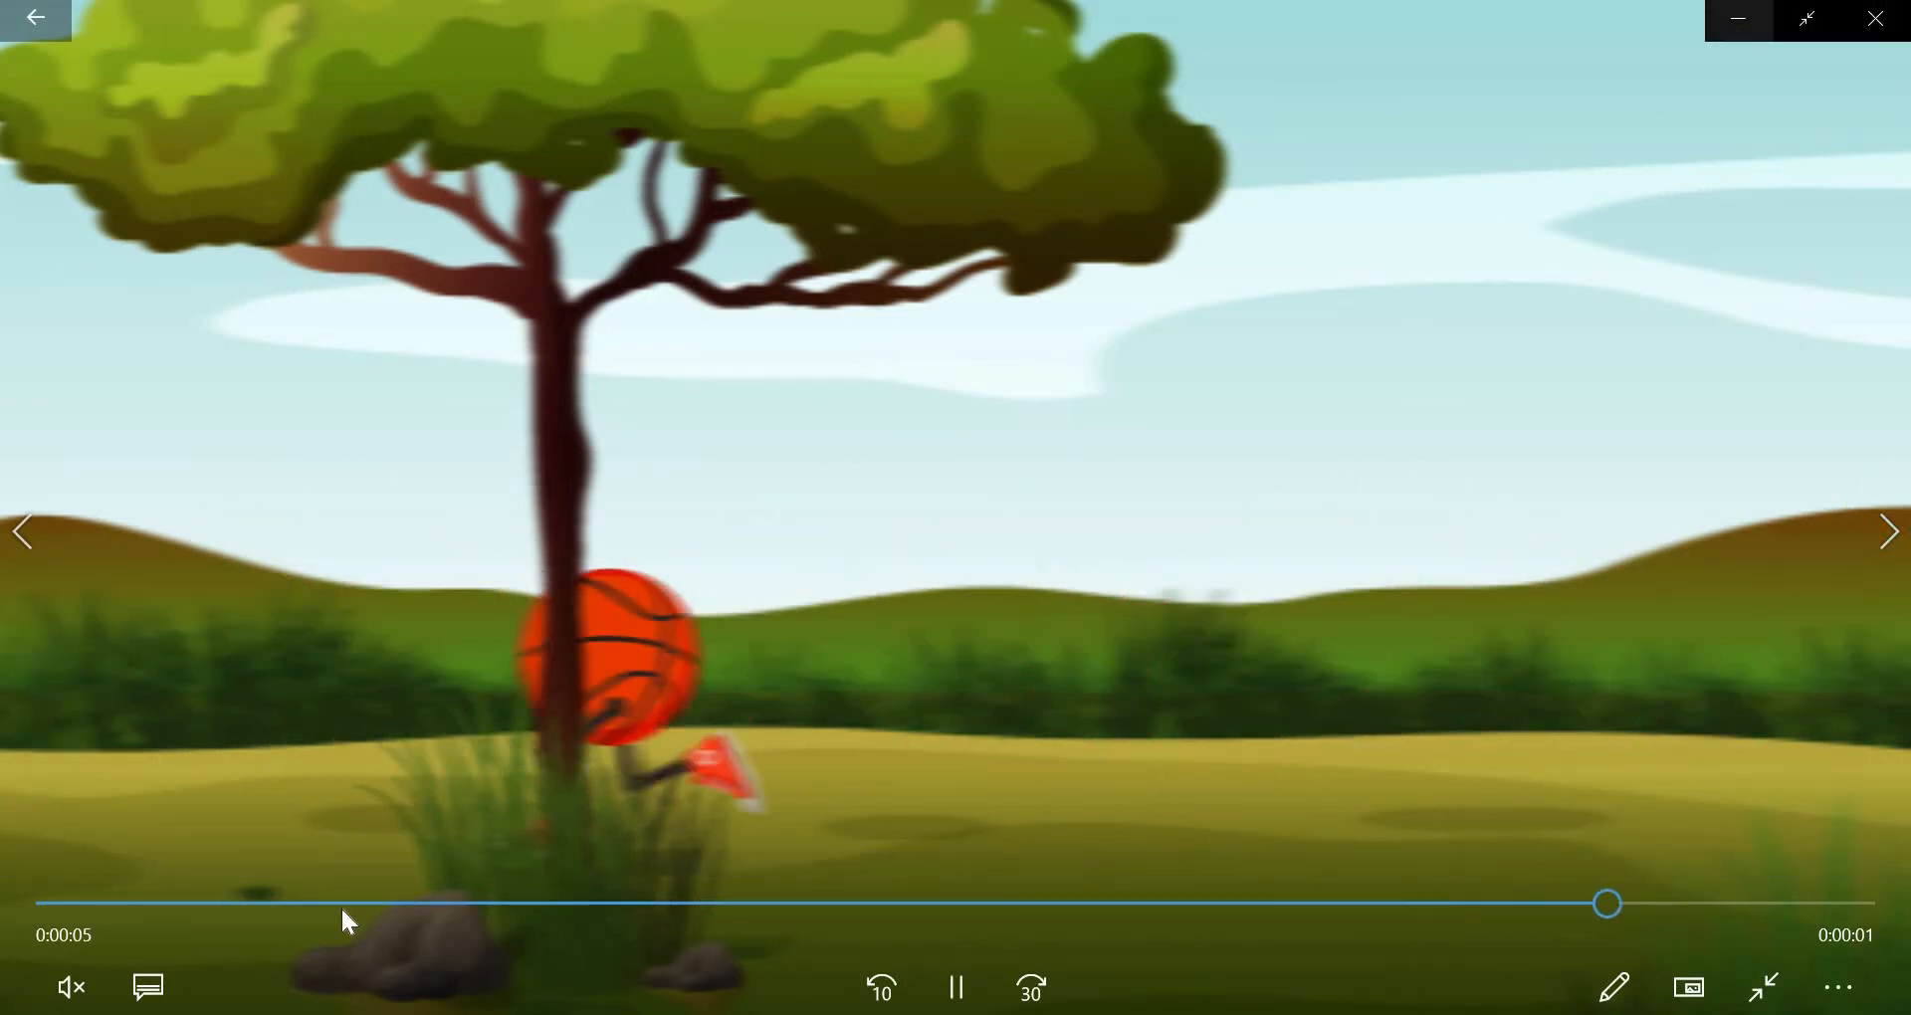
pyautogui.click(68, 993)
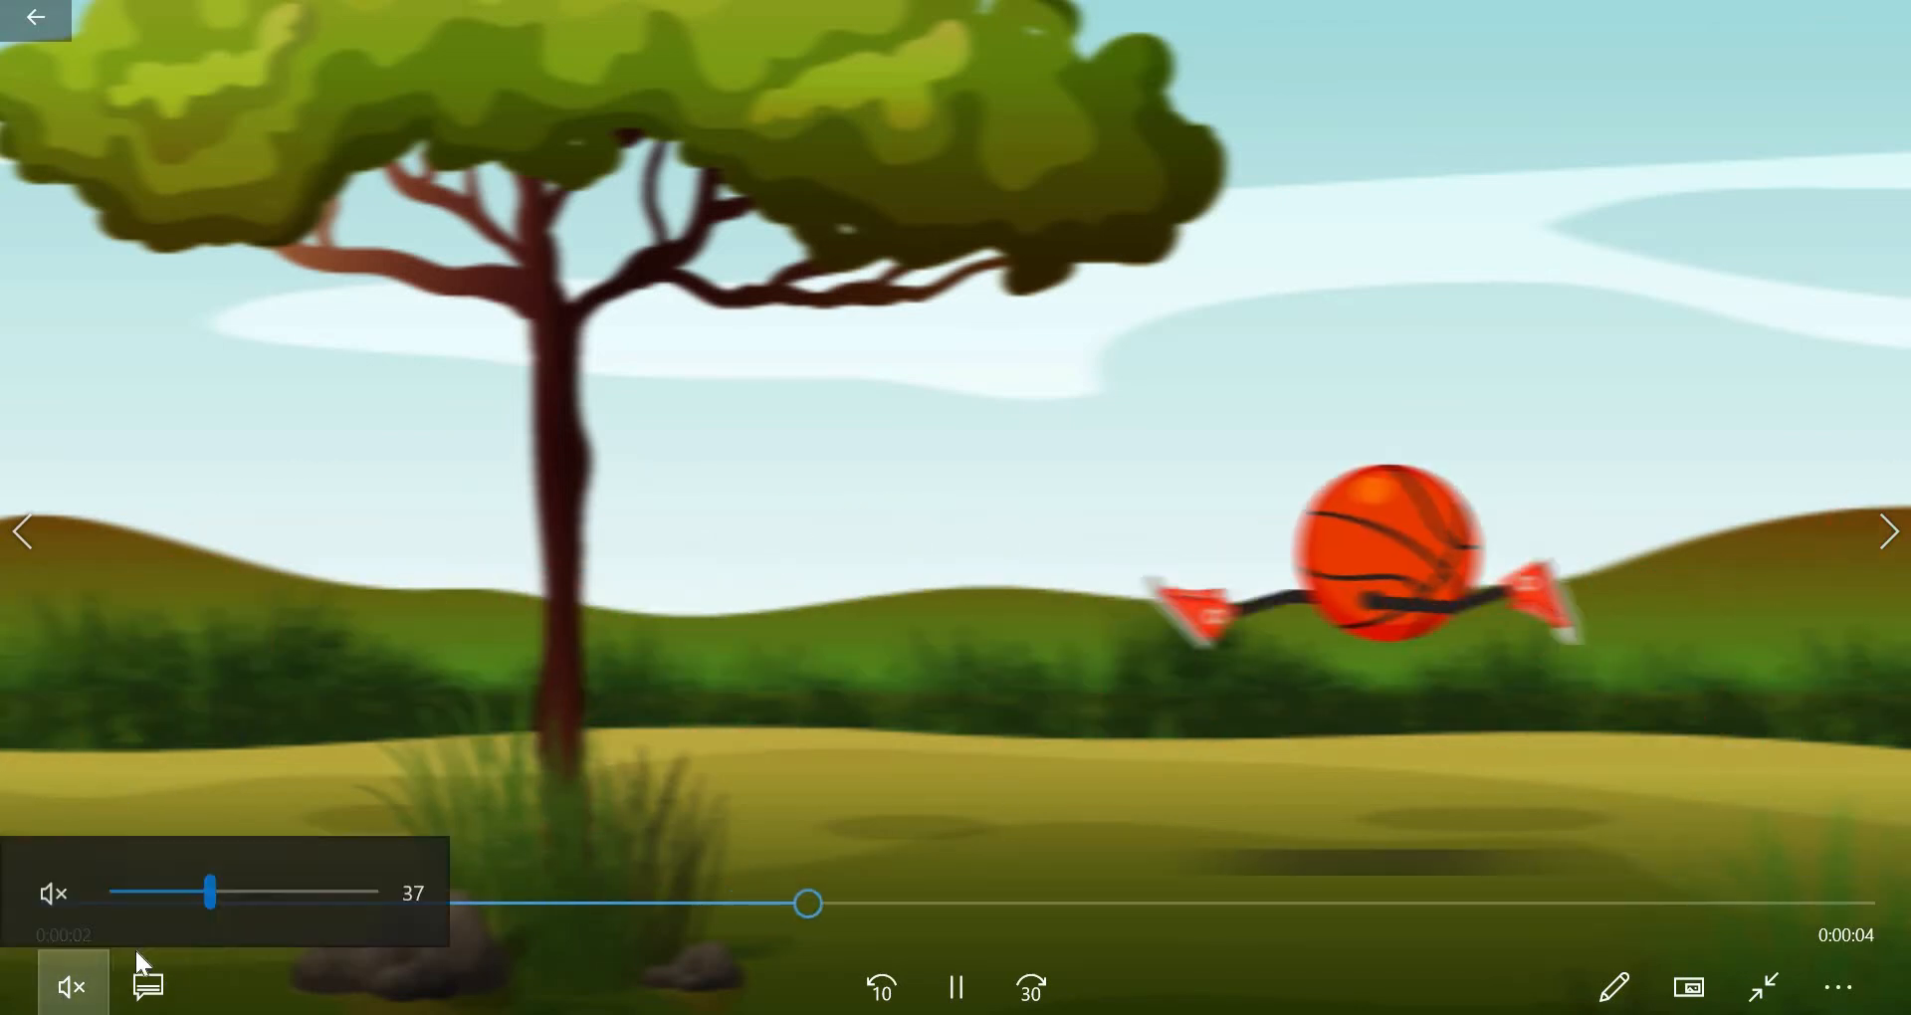
pyautogui.click(56, 893)
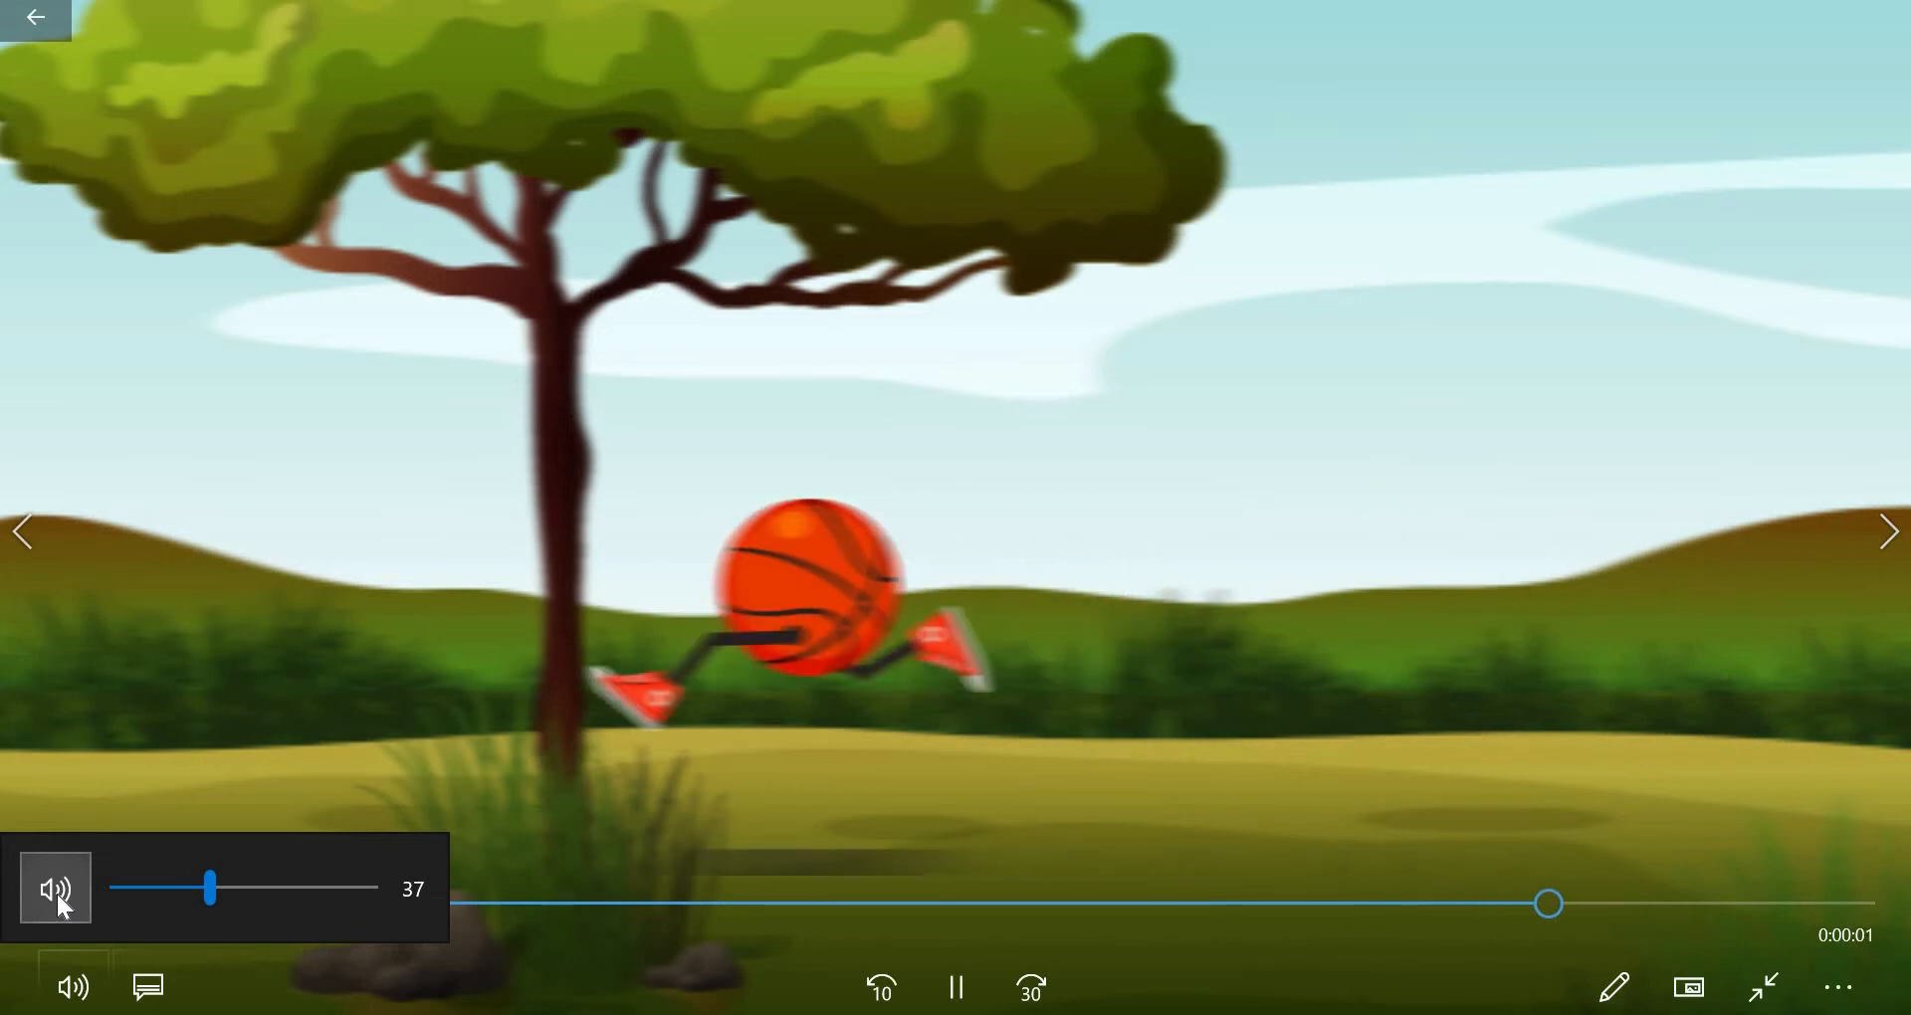
pyautogui.moveTo(209, 901); pyautogui.dragTo(435, 896)
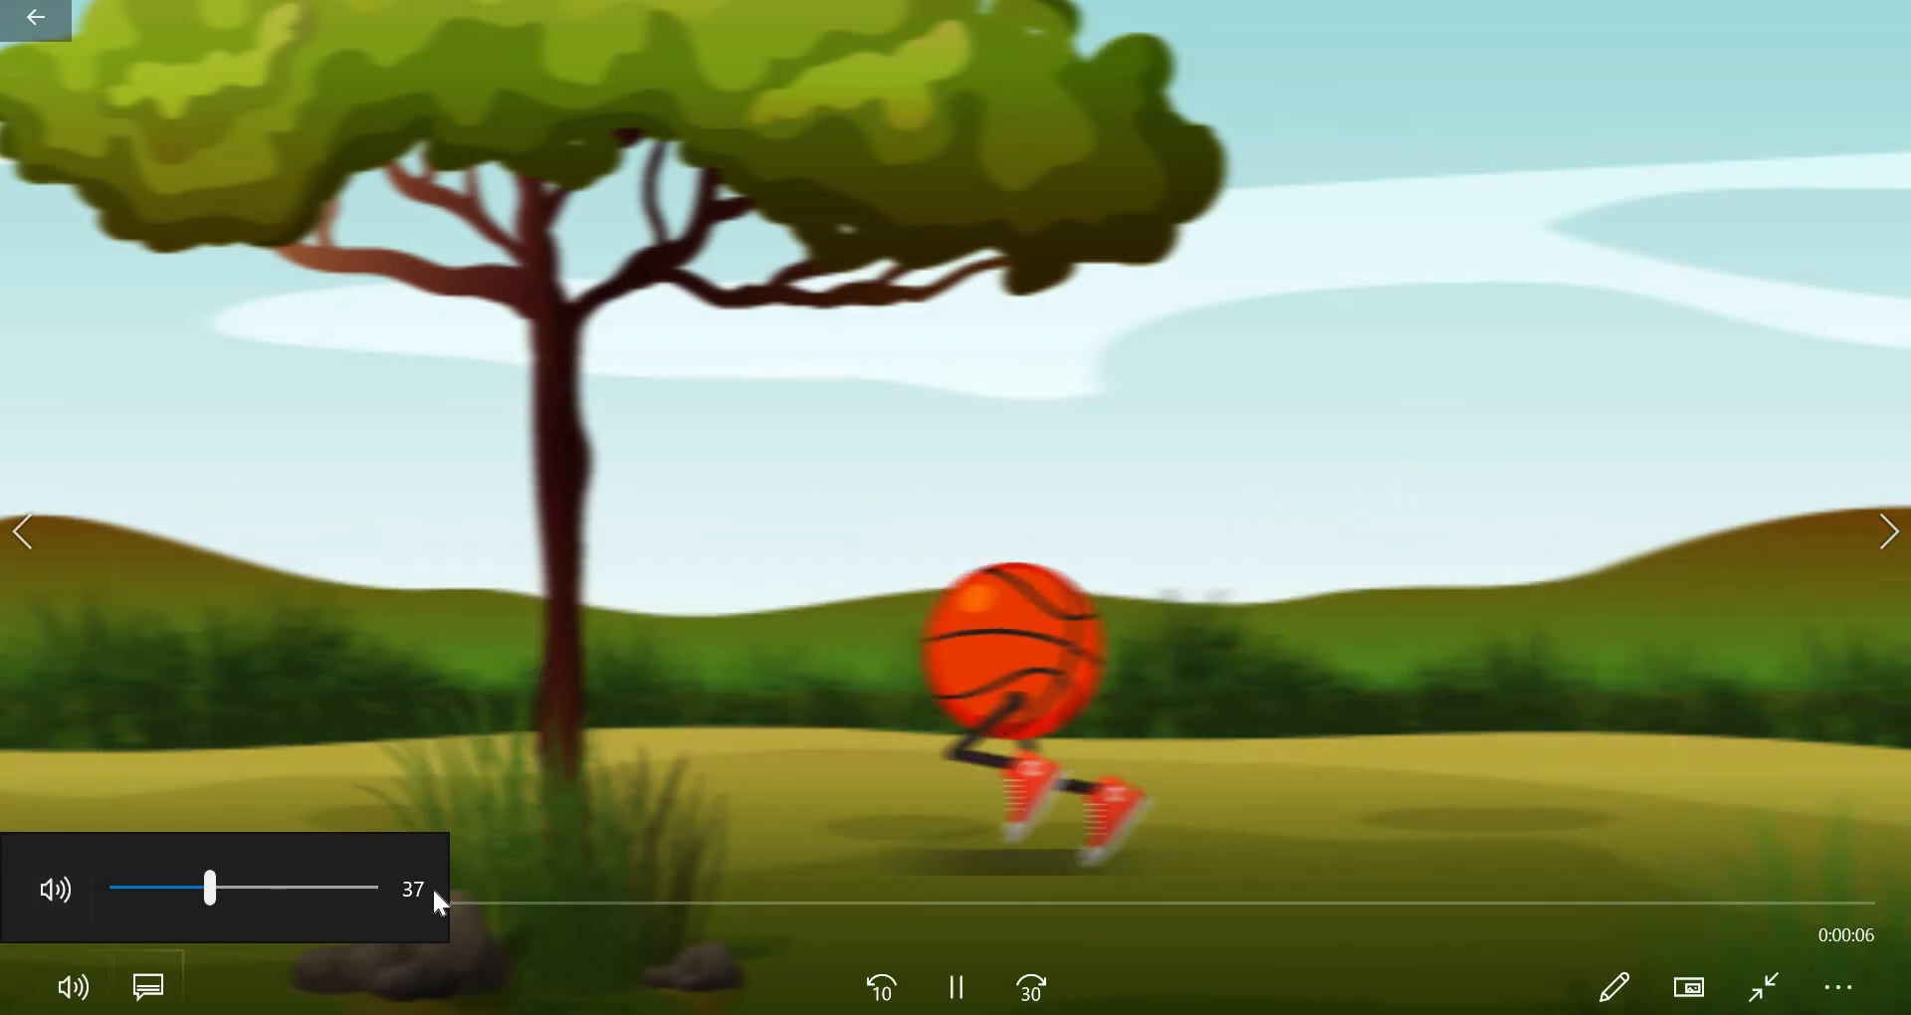
pyautogui.click(54, 892)
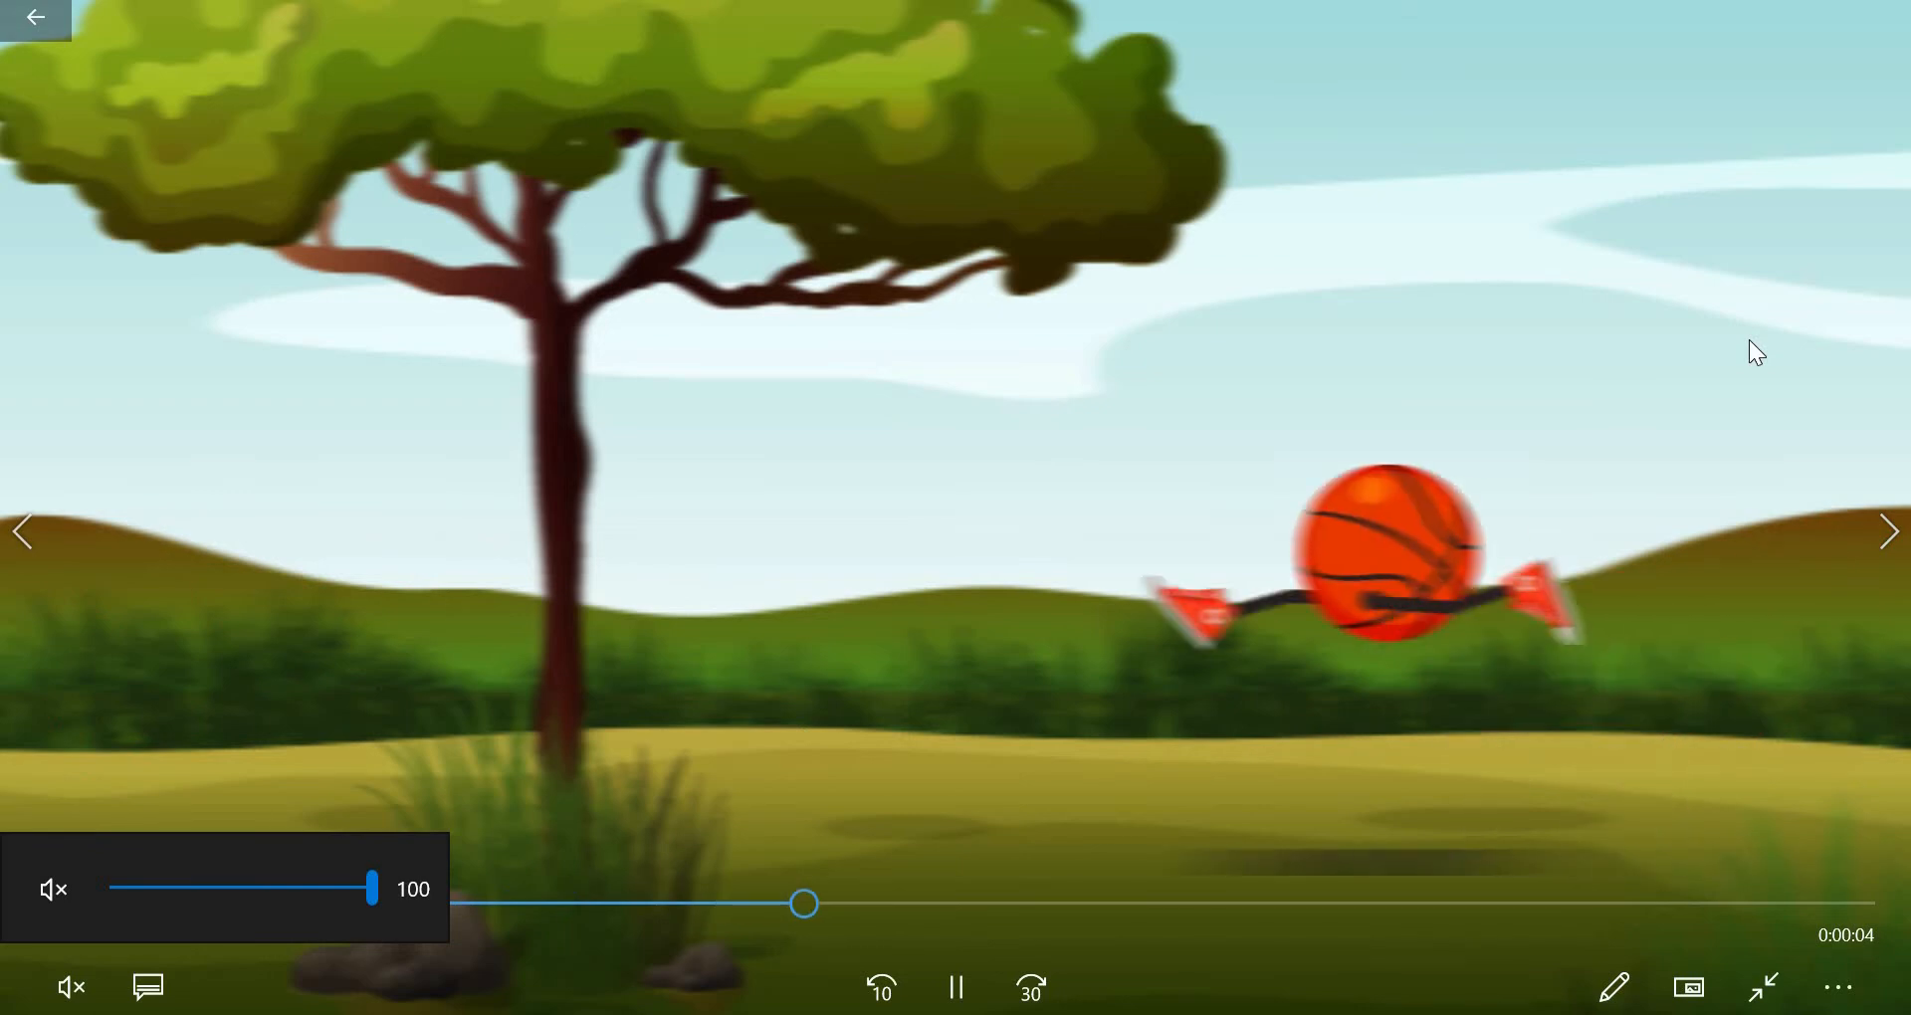
# - Close the video and open the recent project leg rig.aep in After Effects, scrubbing through its street composition
pyautogui.moveTo(1742, 24)
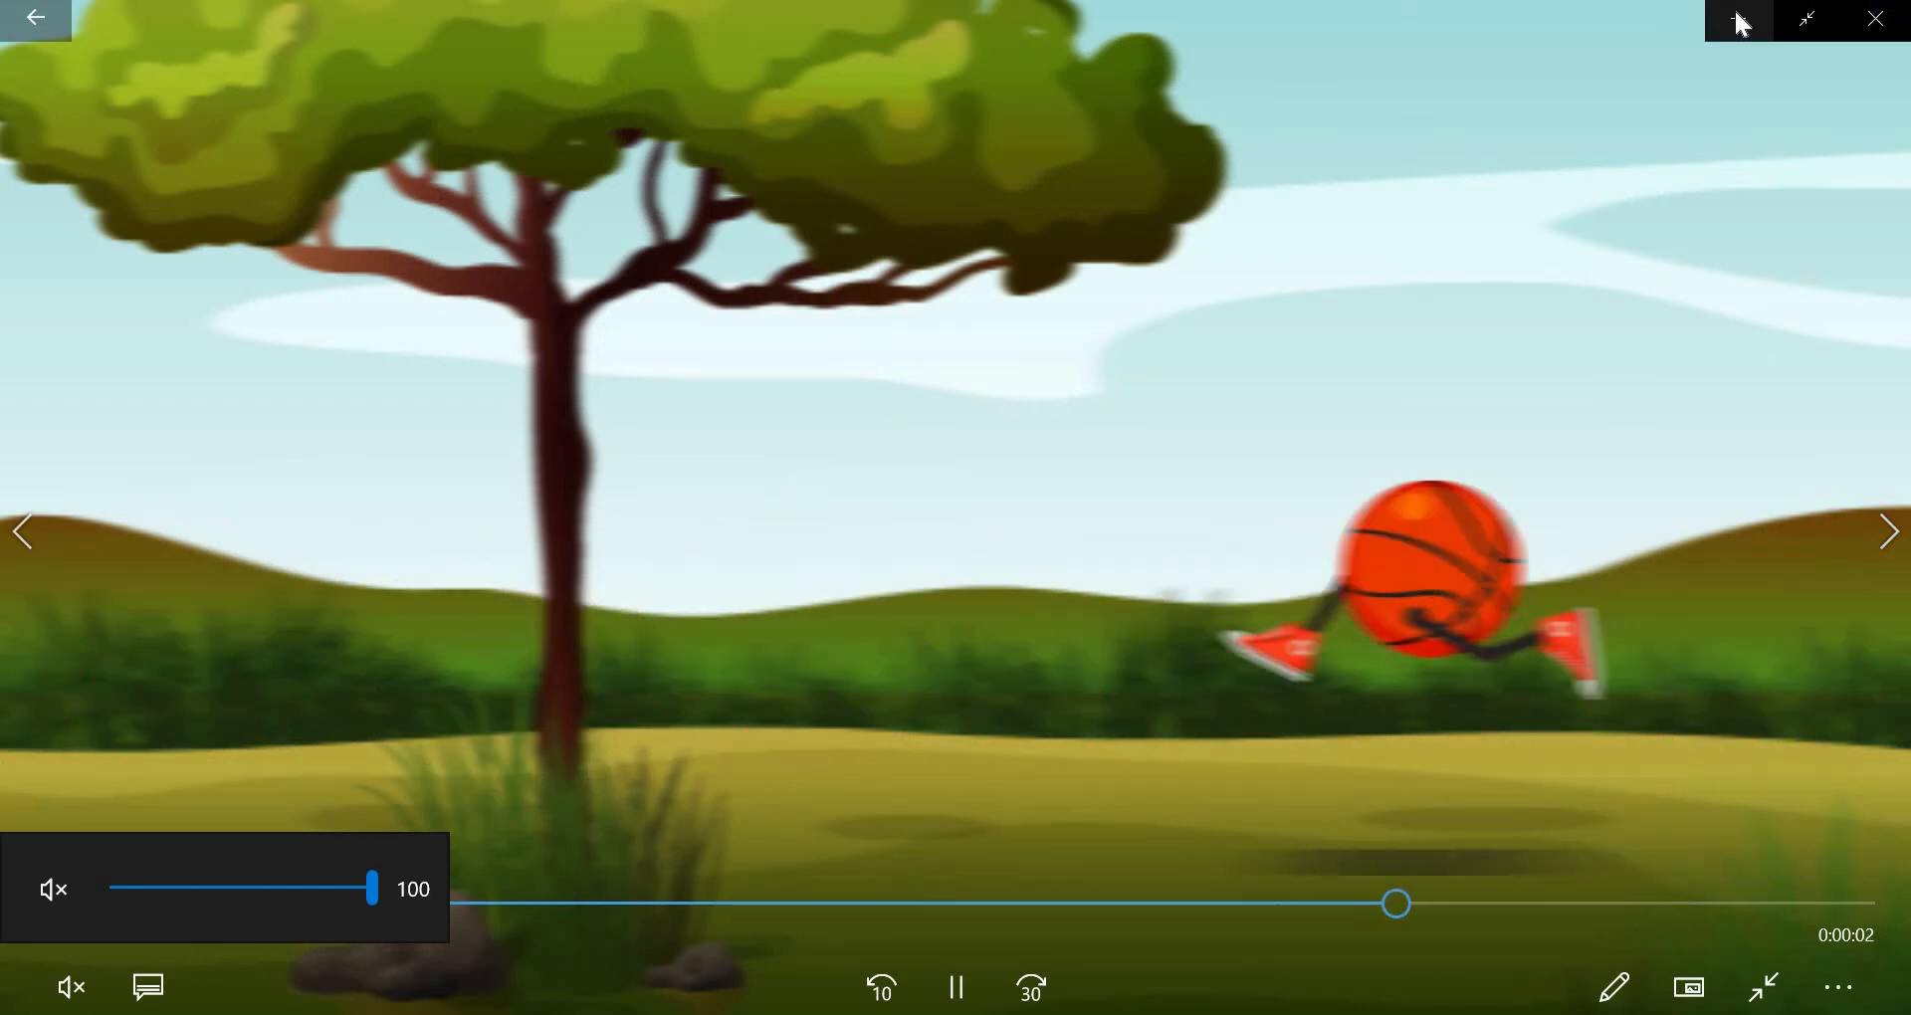
pyautogui.click(1868, 35)
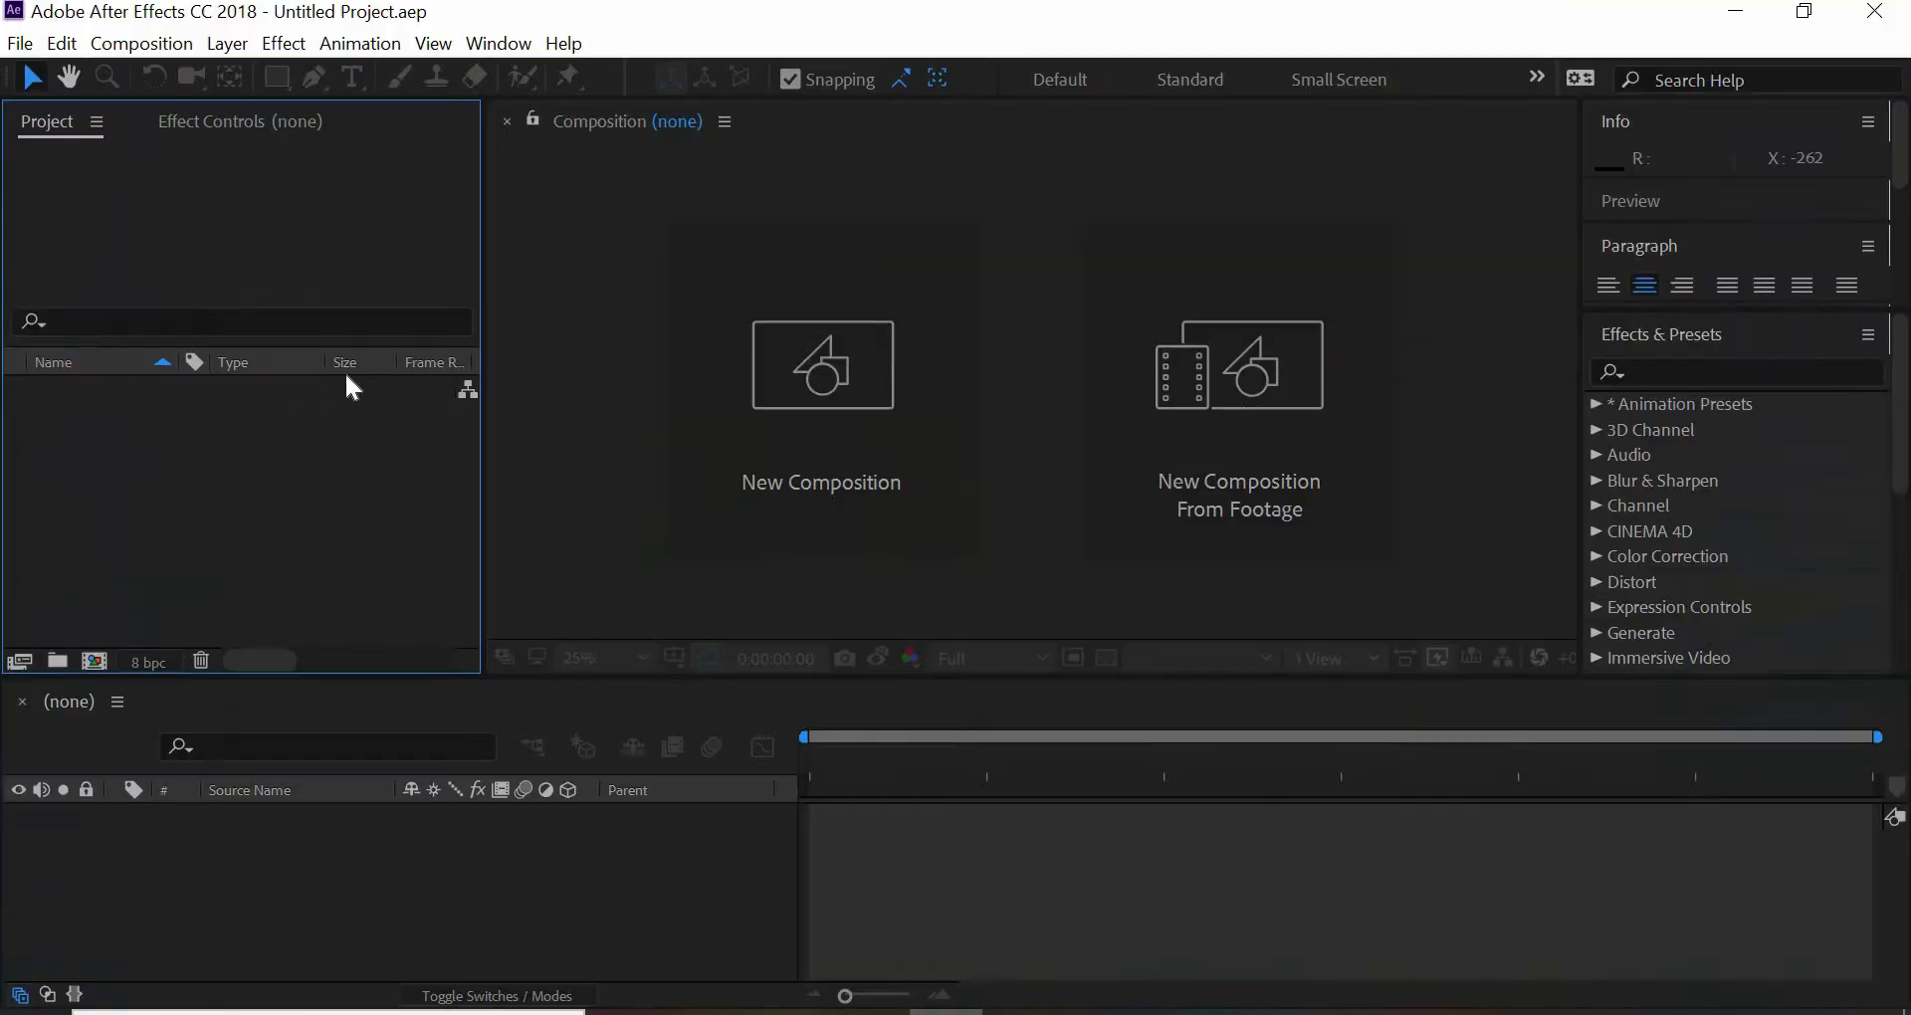
pyautogui.click(18, 46)
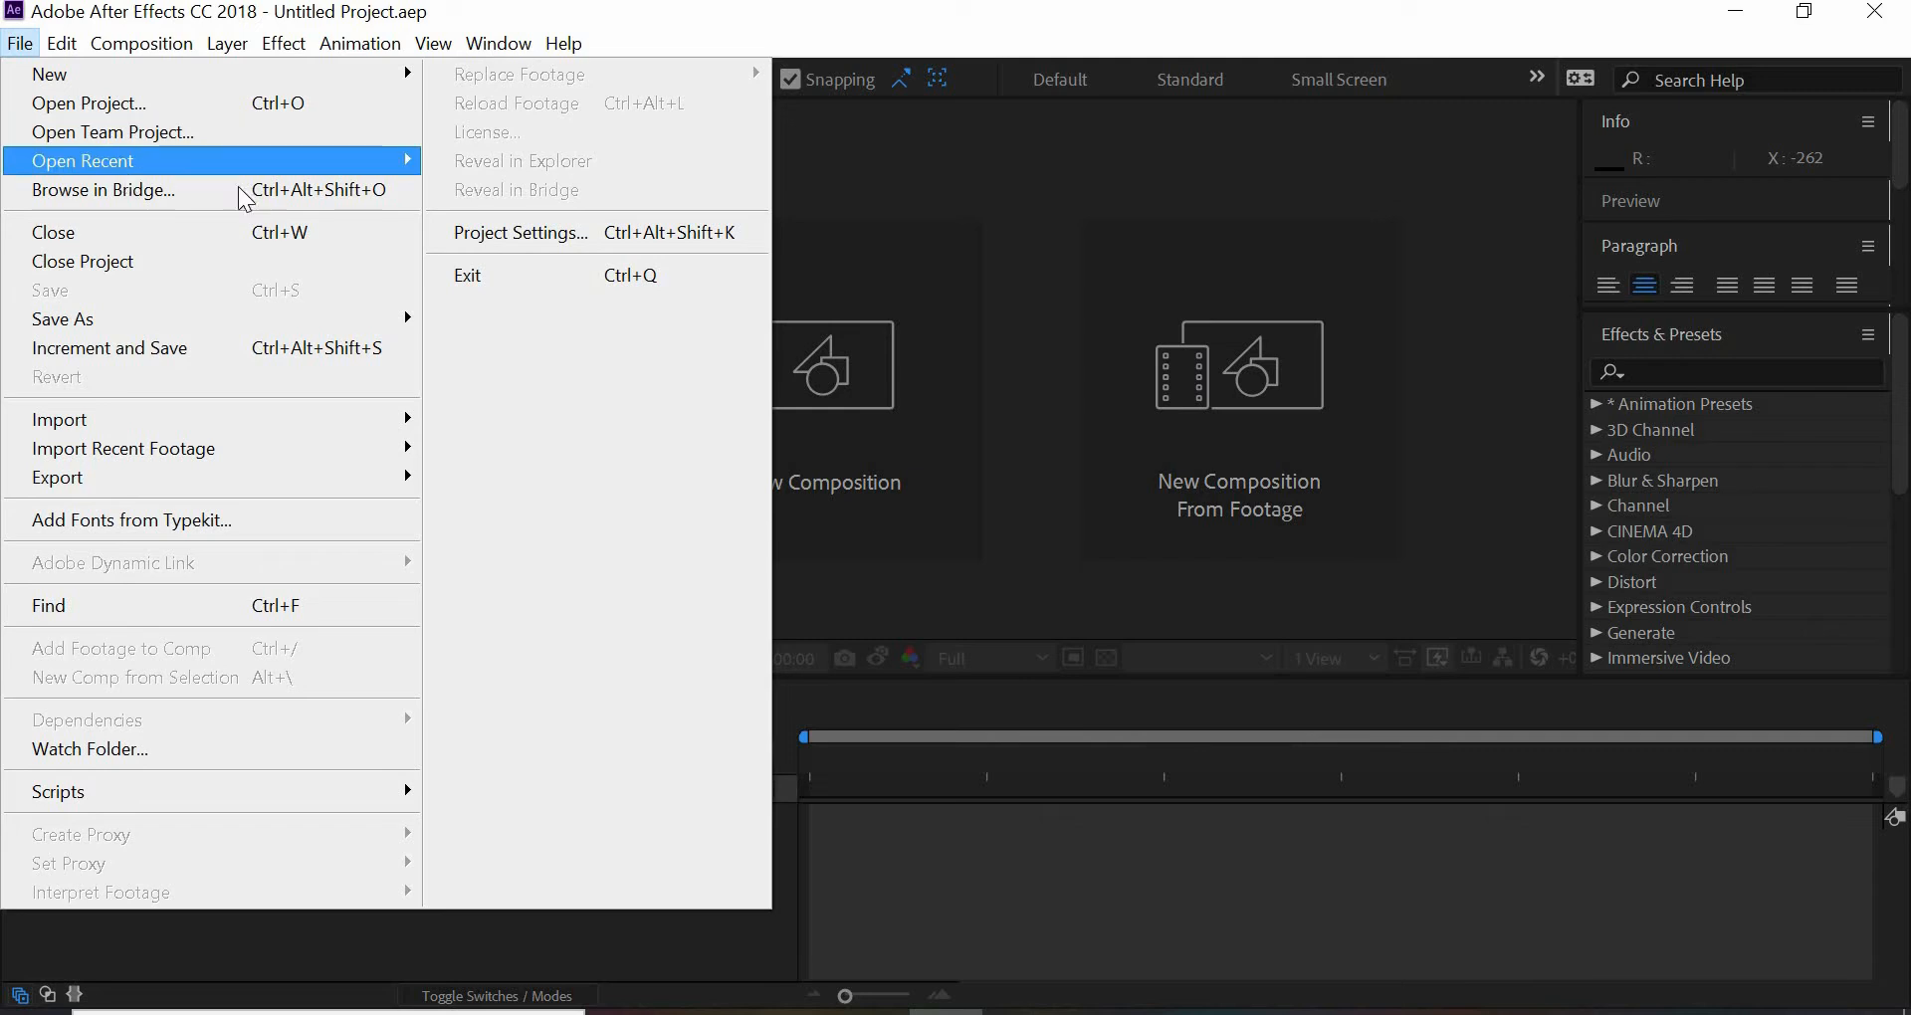
pyautogui.moveTo(299, 161)
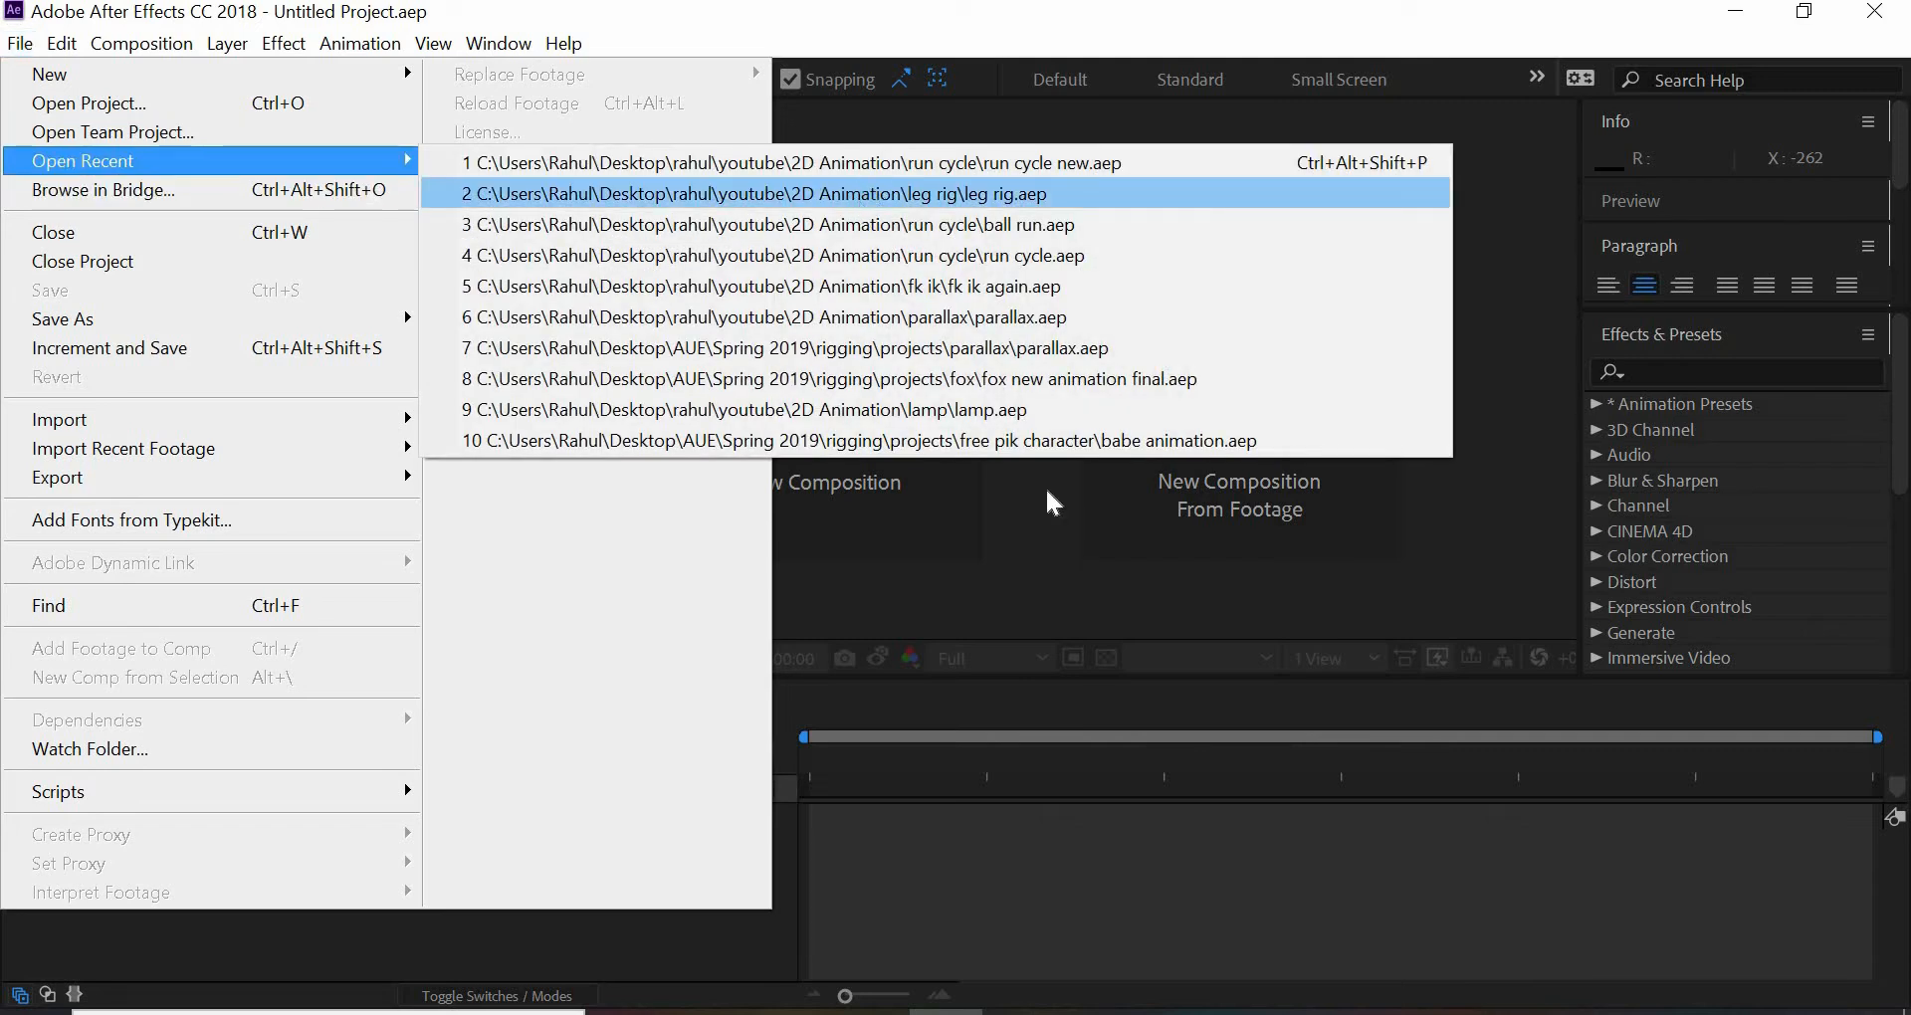
pyautogui.press('Return')
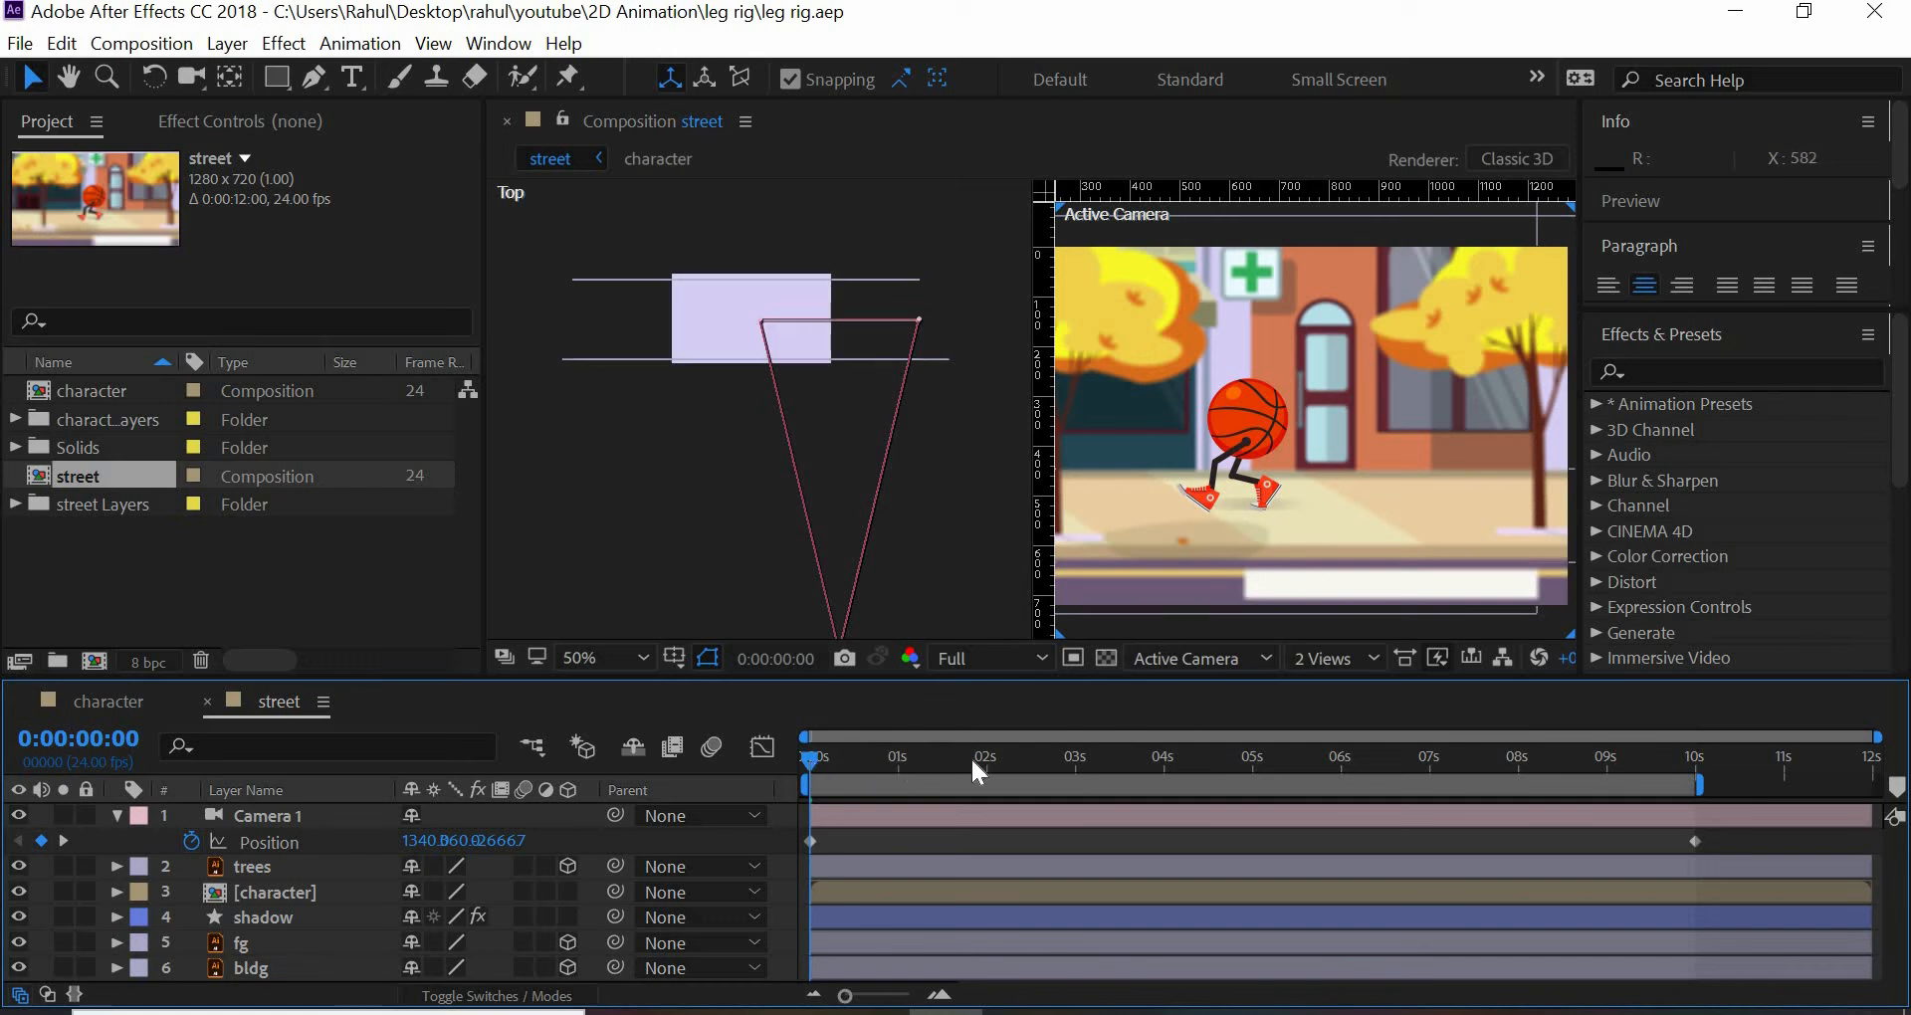
pyautogui.moveTo(978, 771); pyautogui.dragTo(794, 773)
pyautogui.click(46, 555)
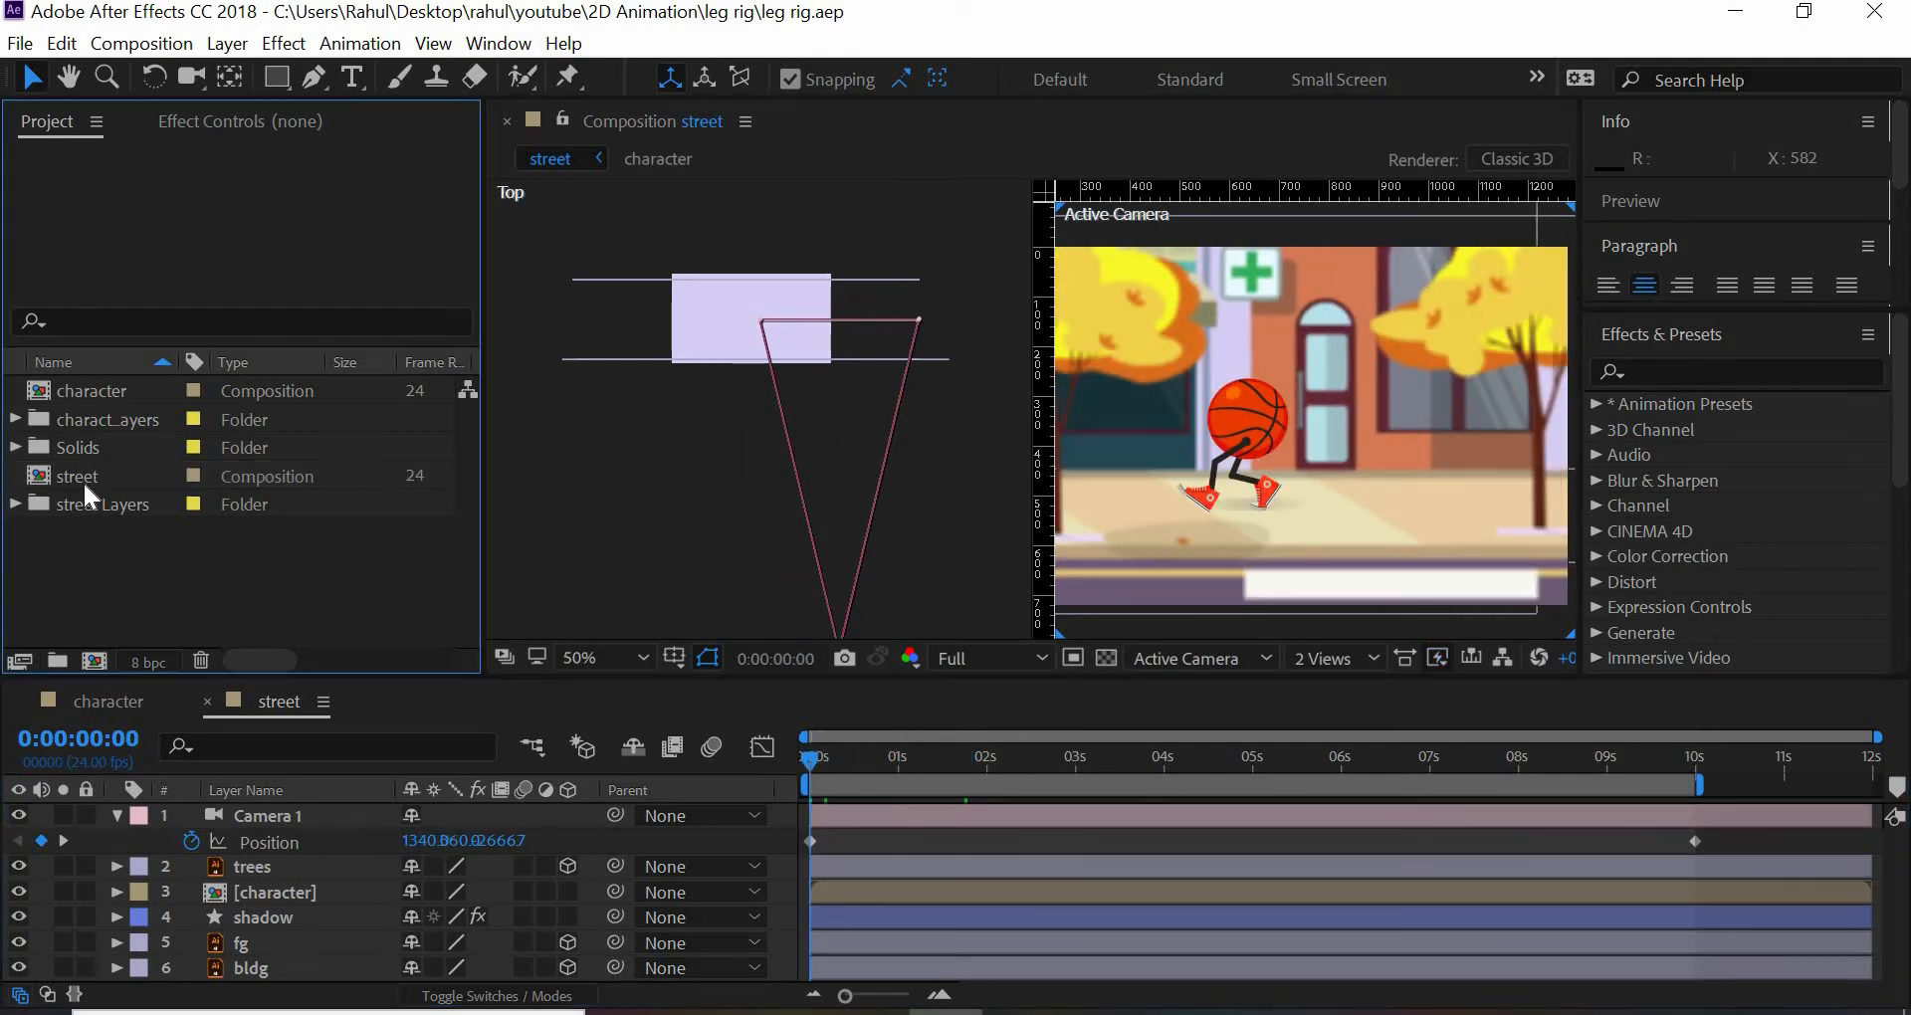
pyautogui.click(82, 477)
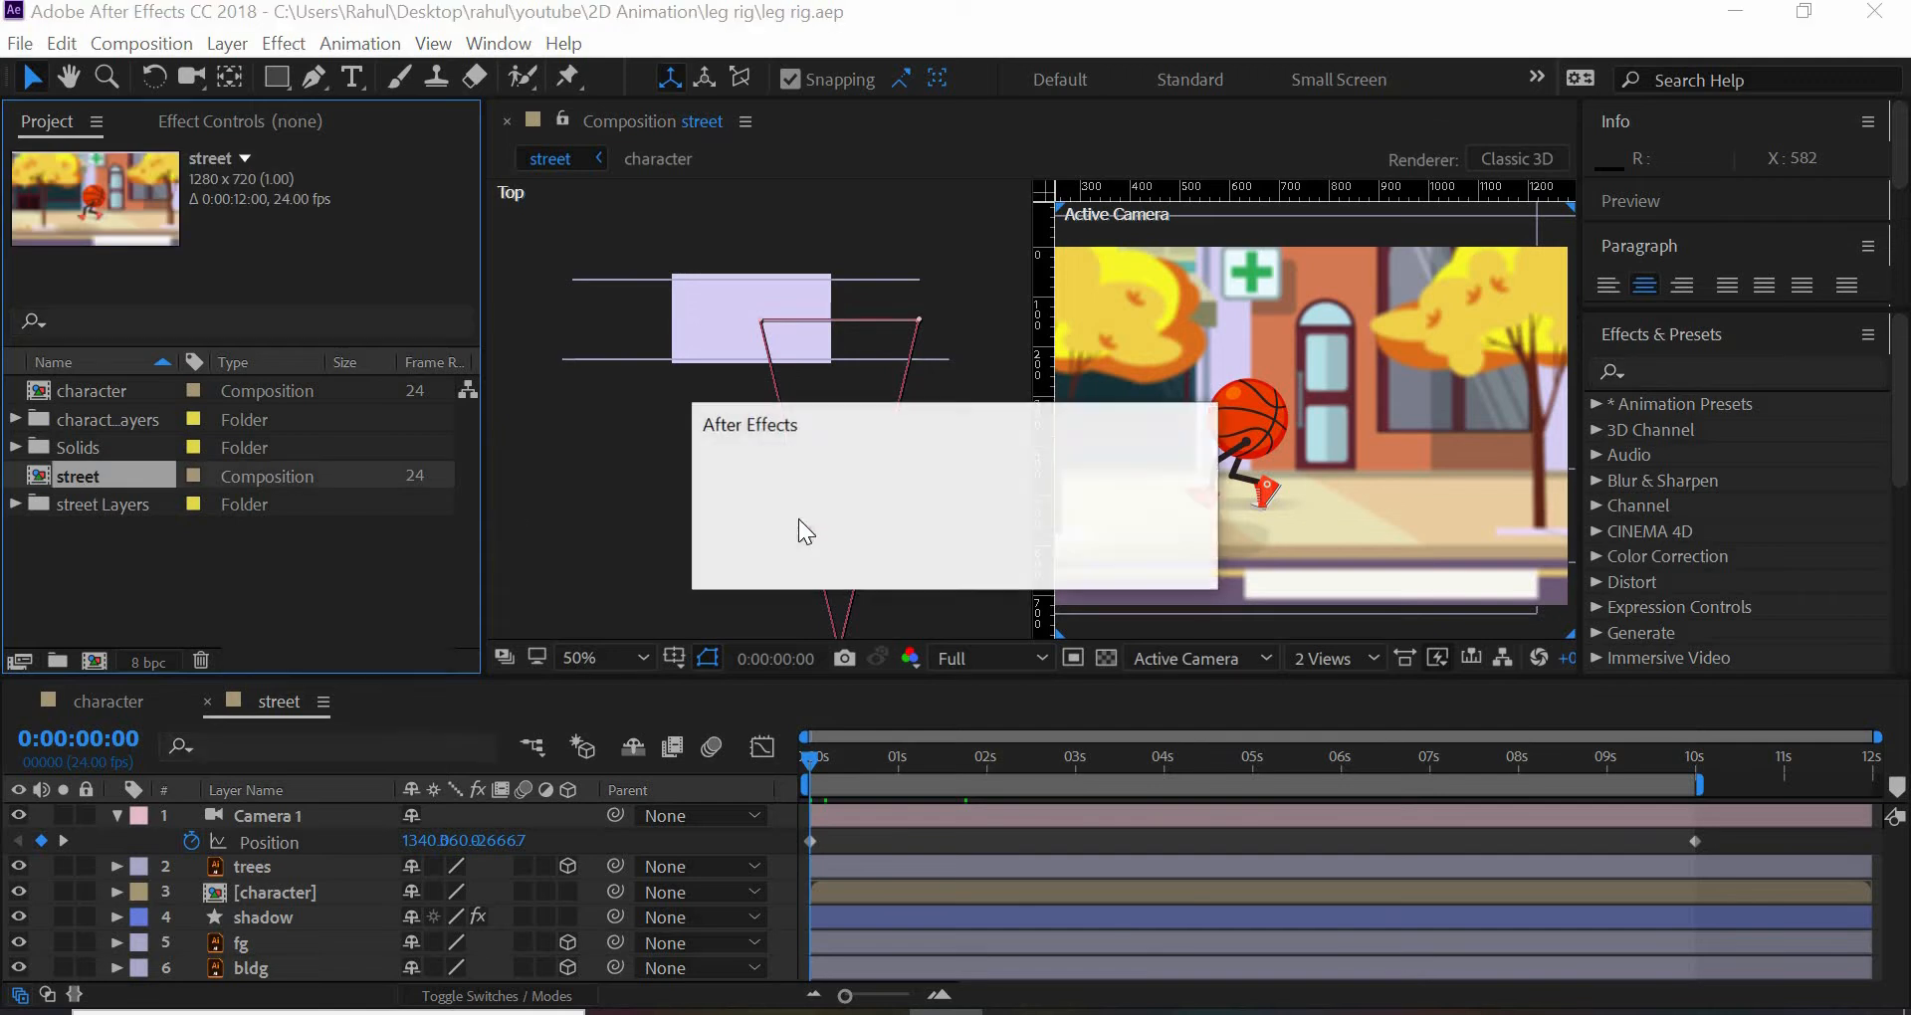
pyautogui.click(1155, 561)
# - Save the project as run cycle new.aep in the run cycle folder, replacing the existing file
pyautogui.click(20, 46)
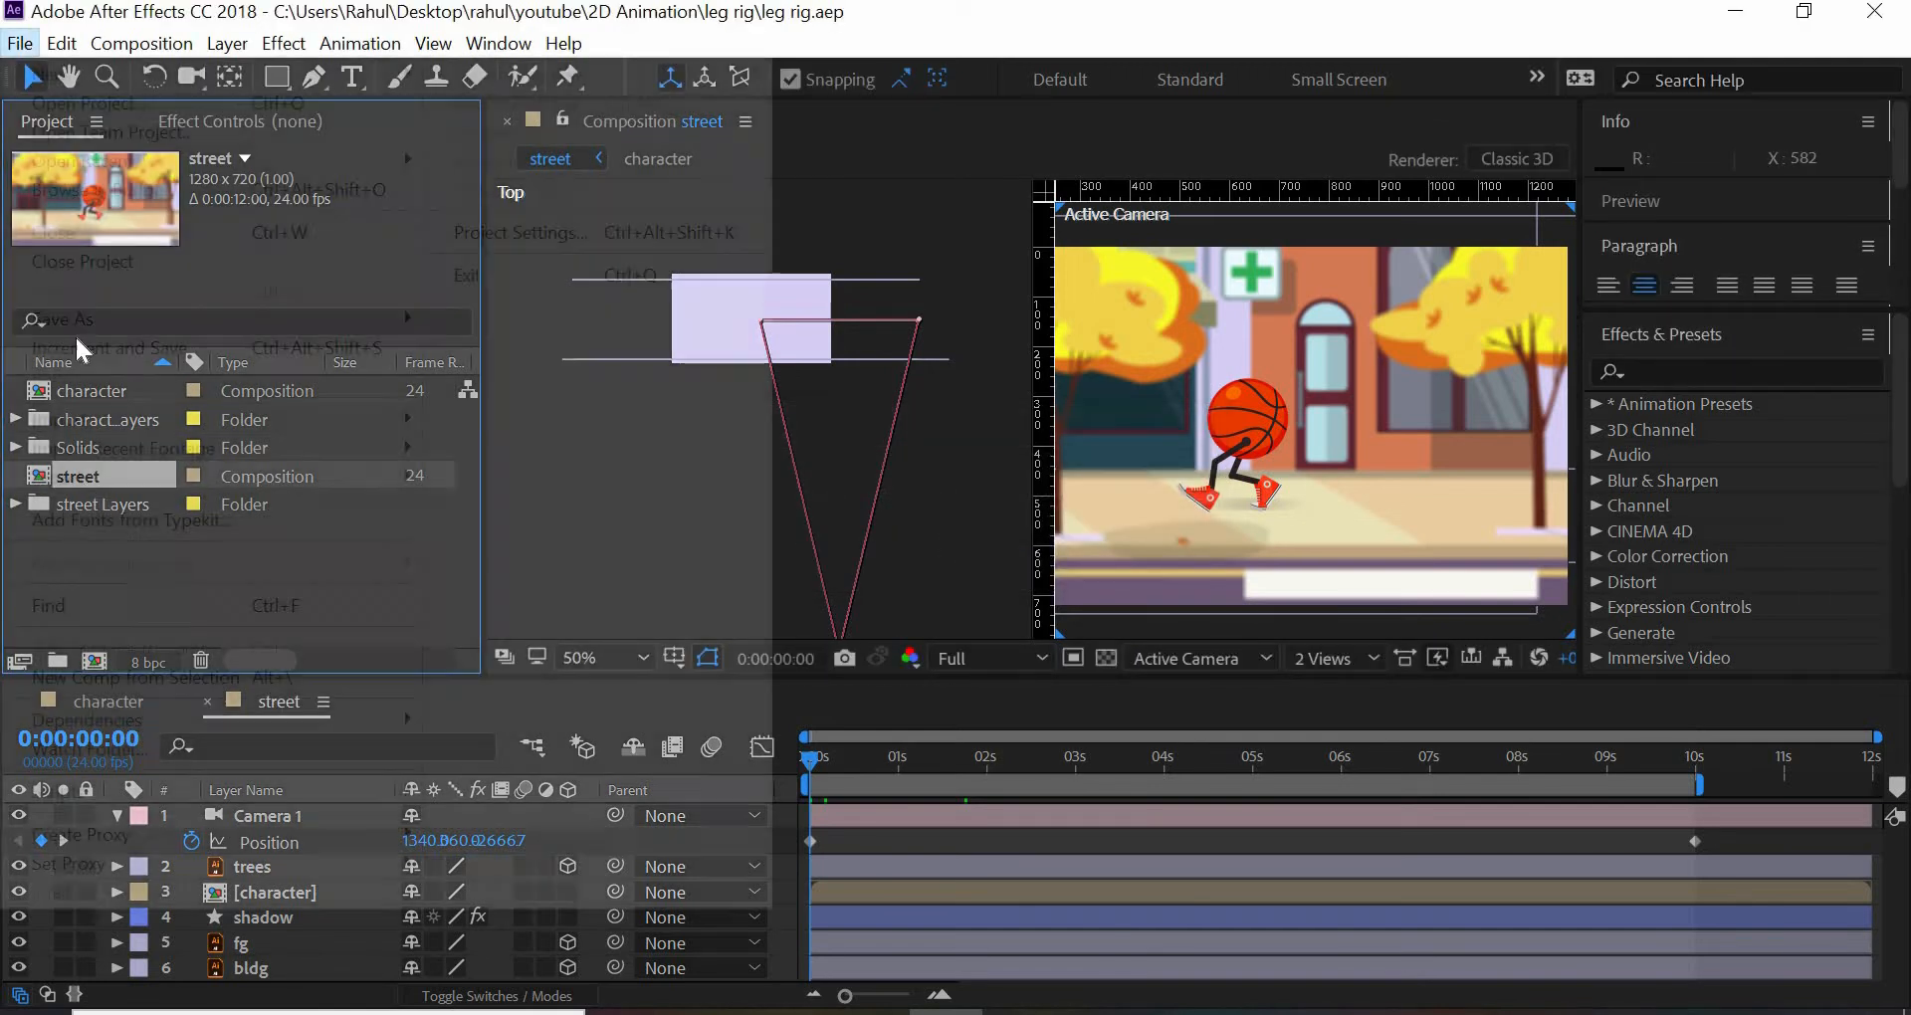
pyautogui.moveTo(200, 320)
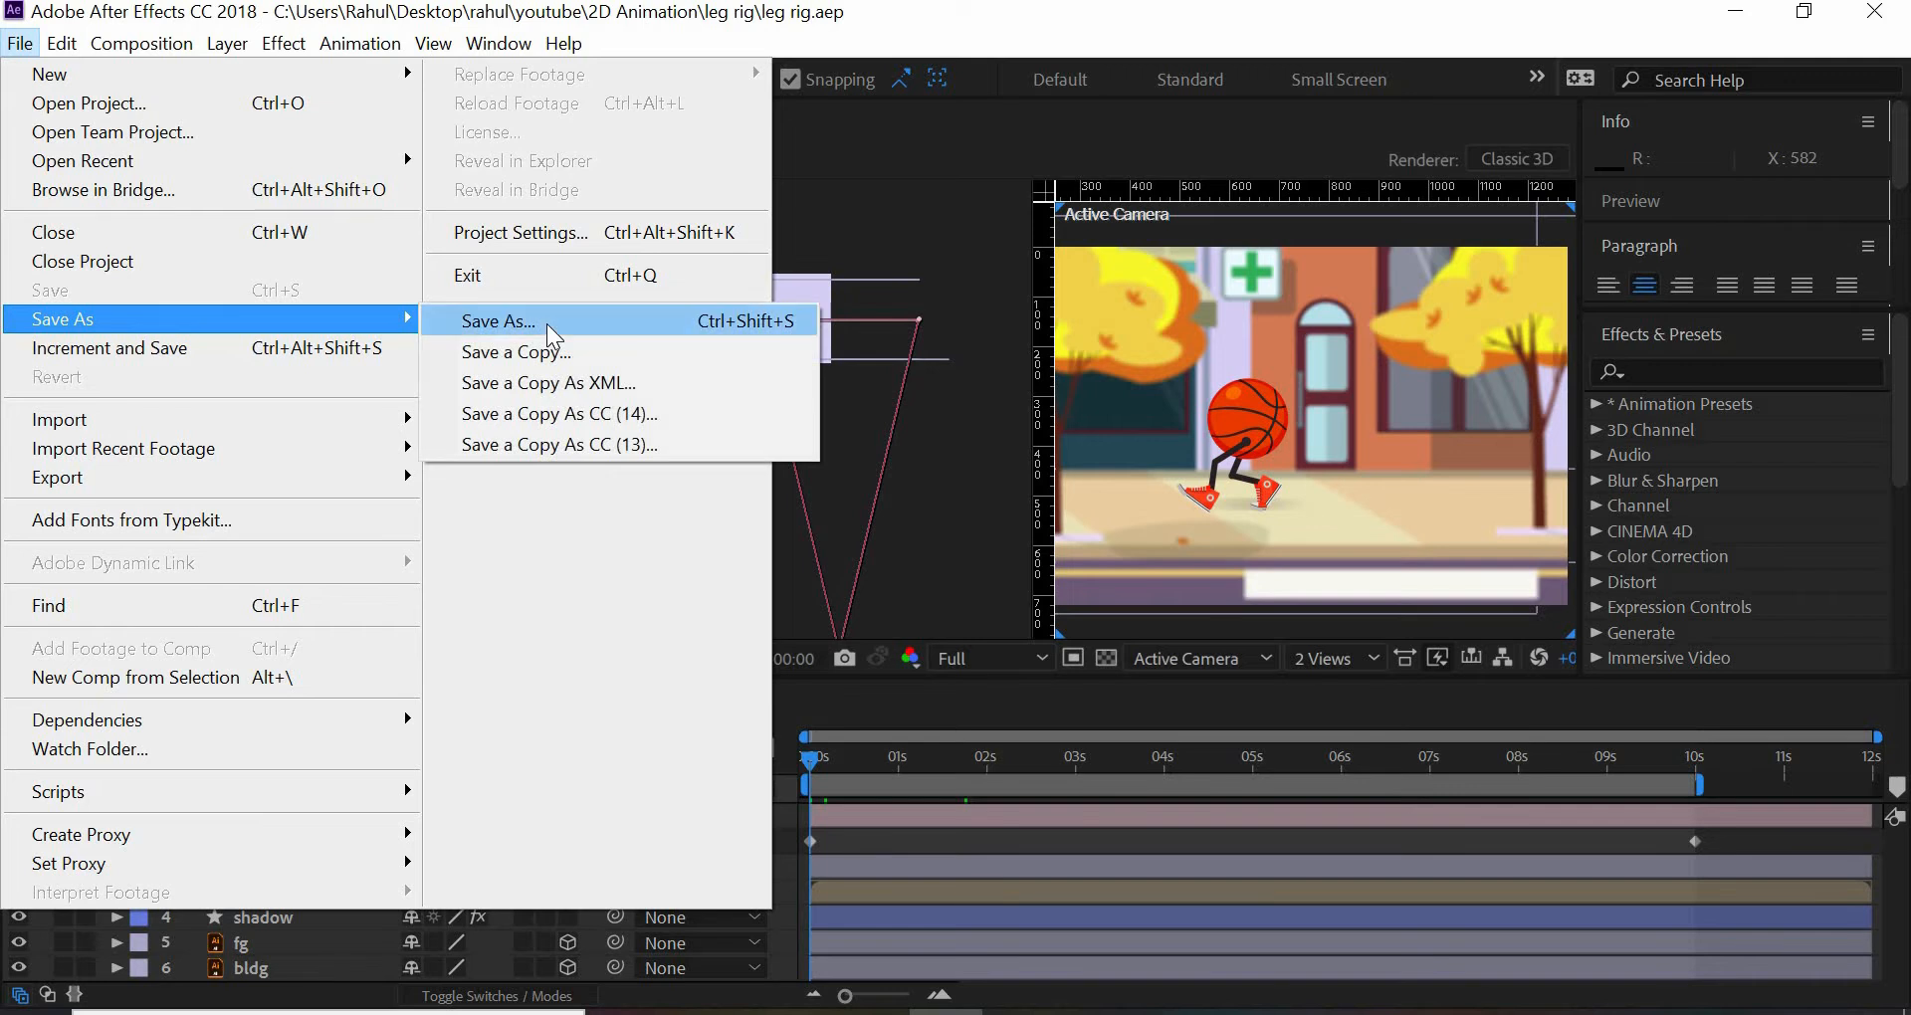
pyautogui.click(546, 320)
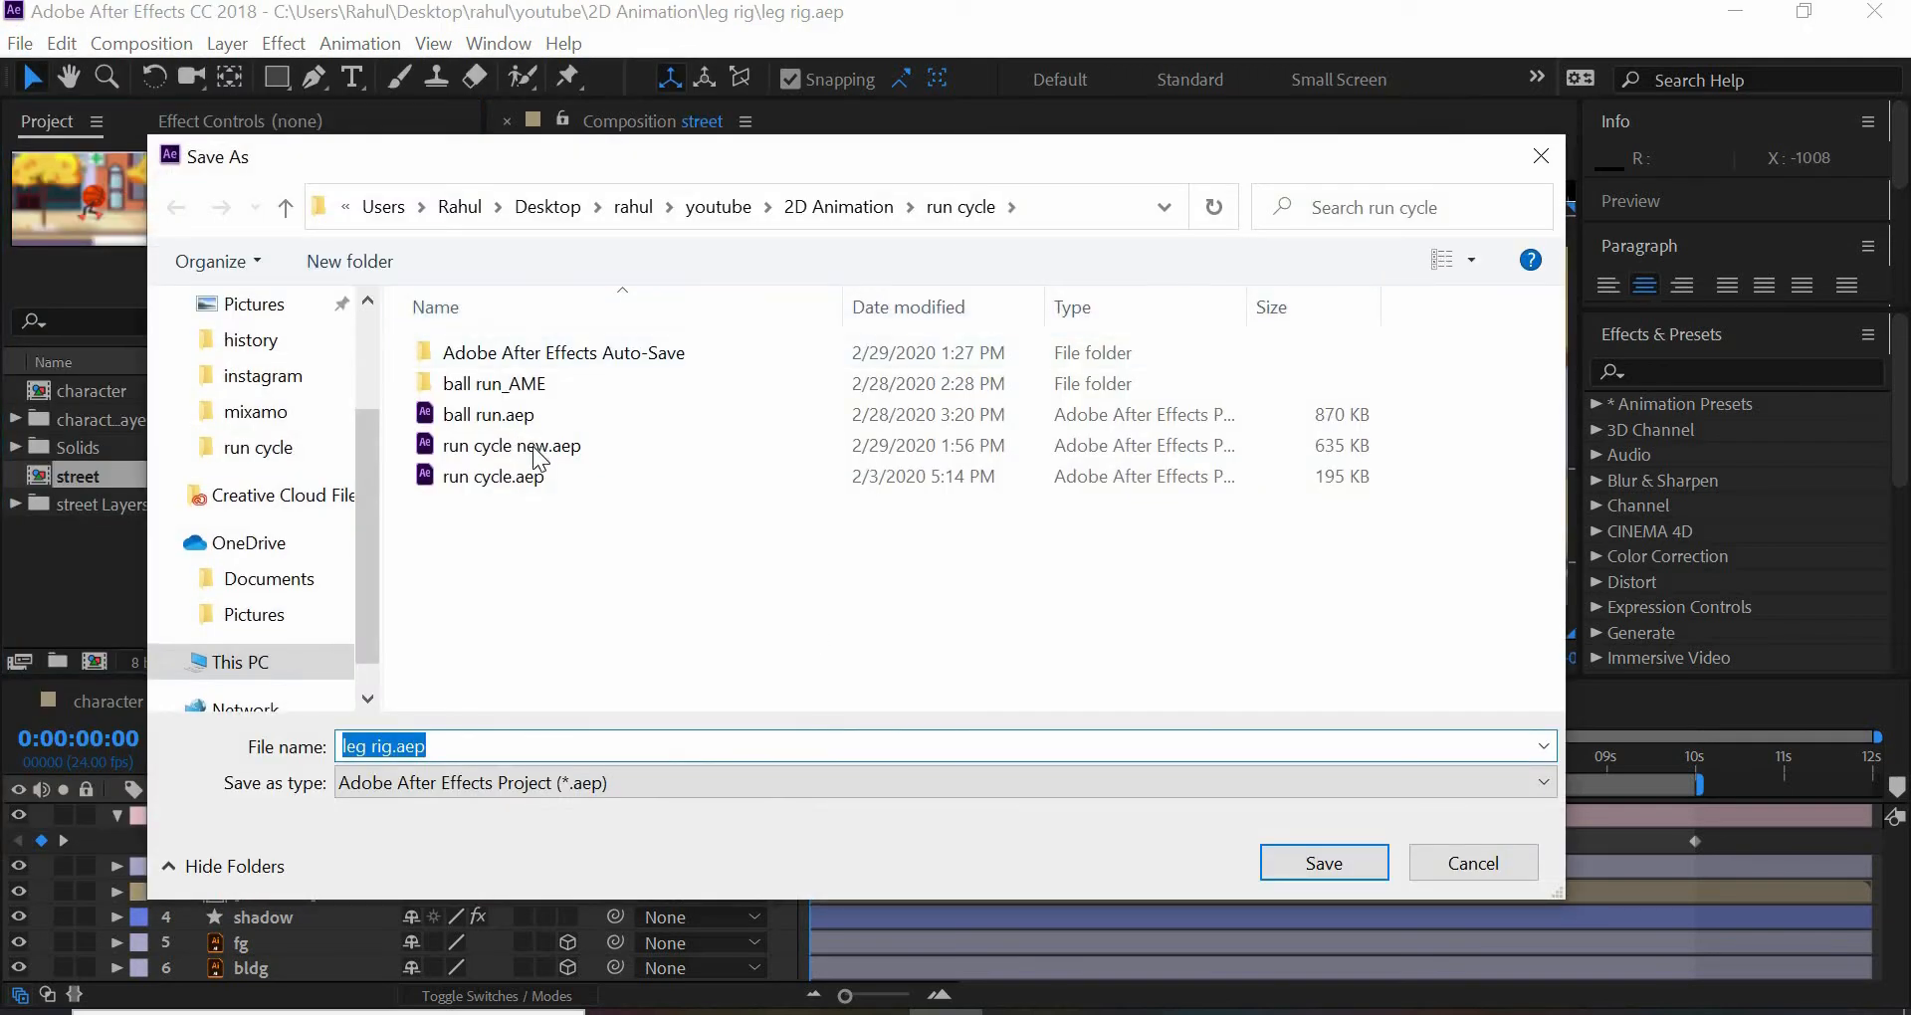
pyautogui.click(538, 448)
pyautogui.click(1310, 874)
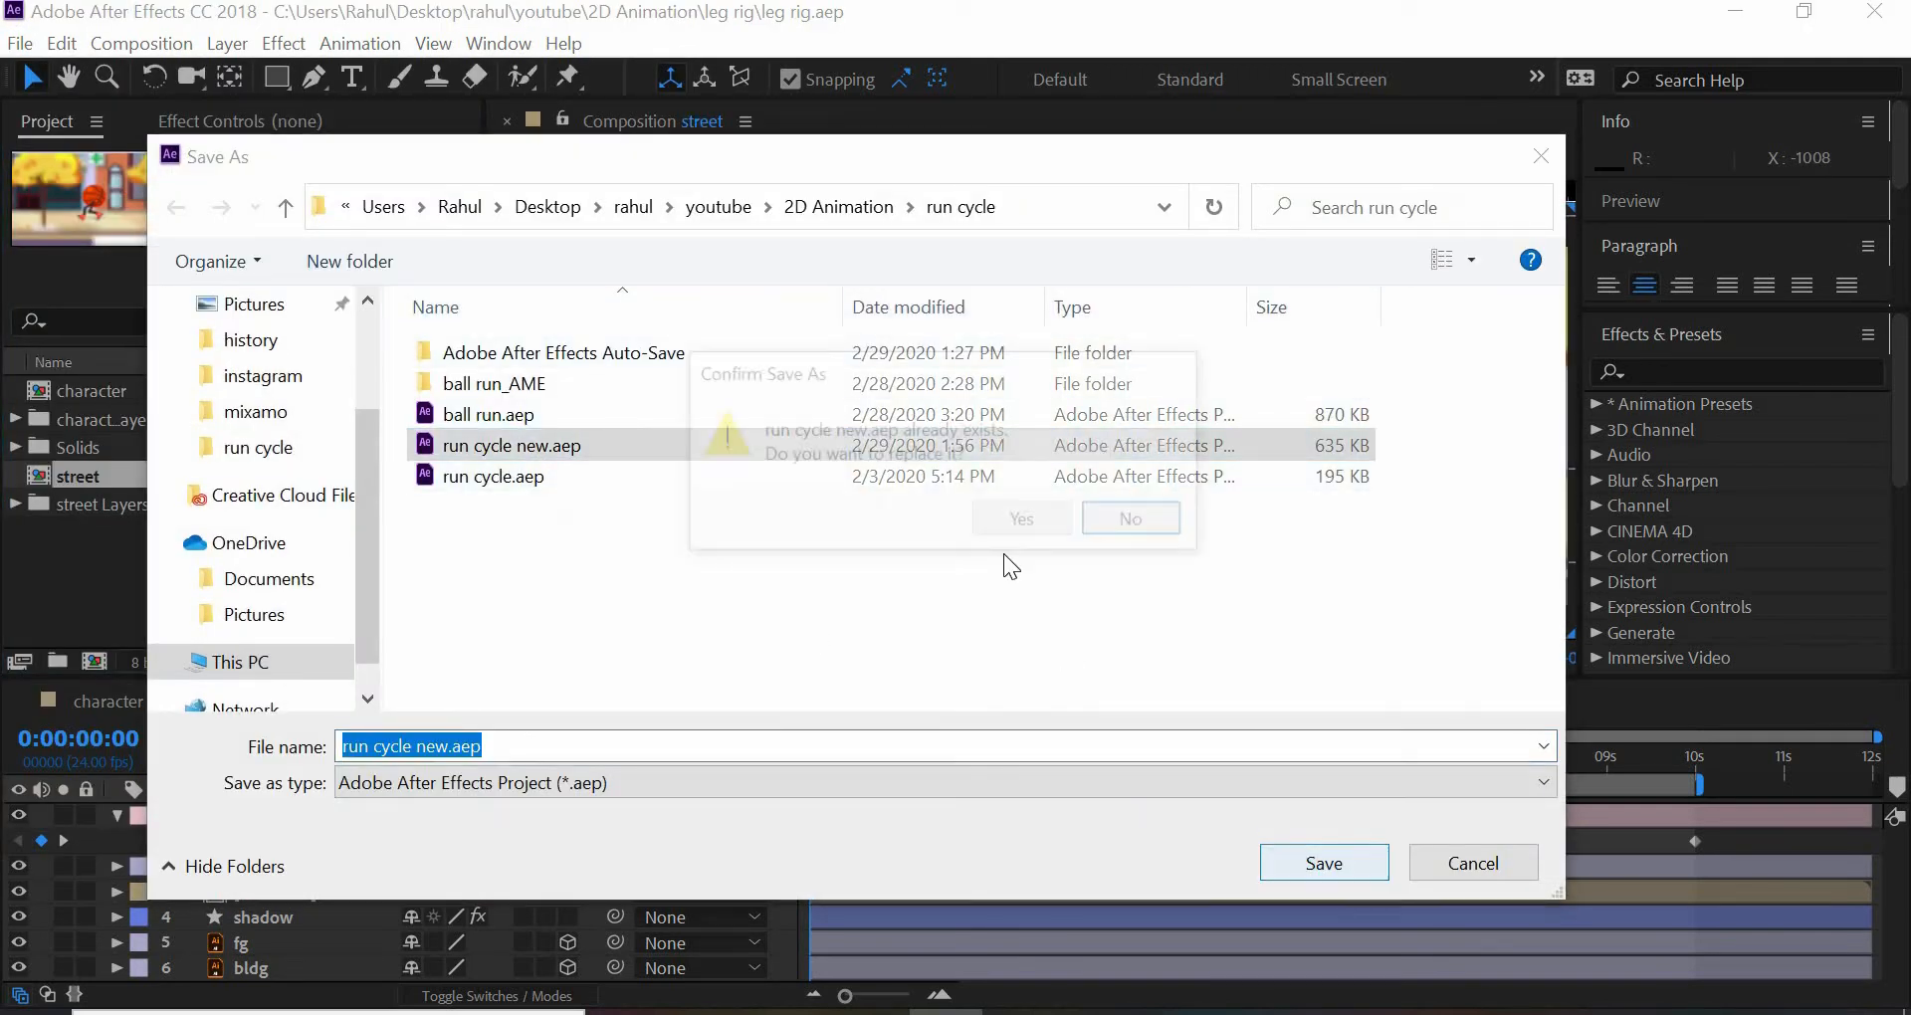
pyautogui.click(1025, 517)
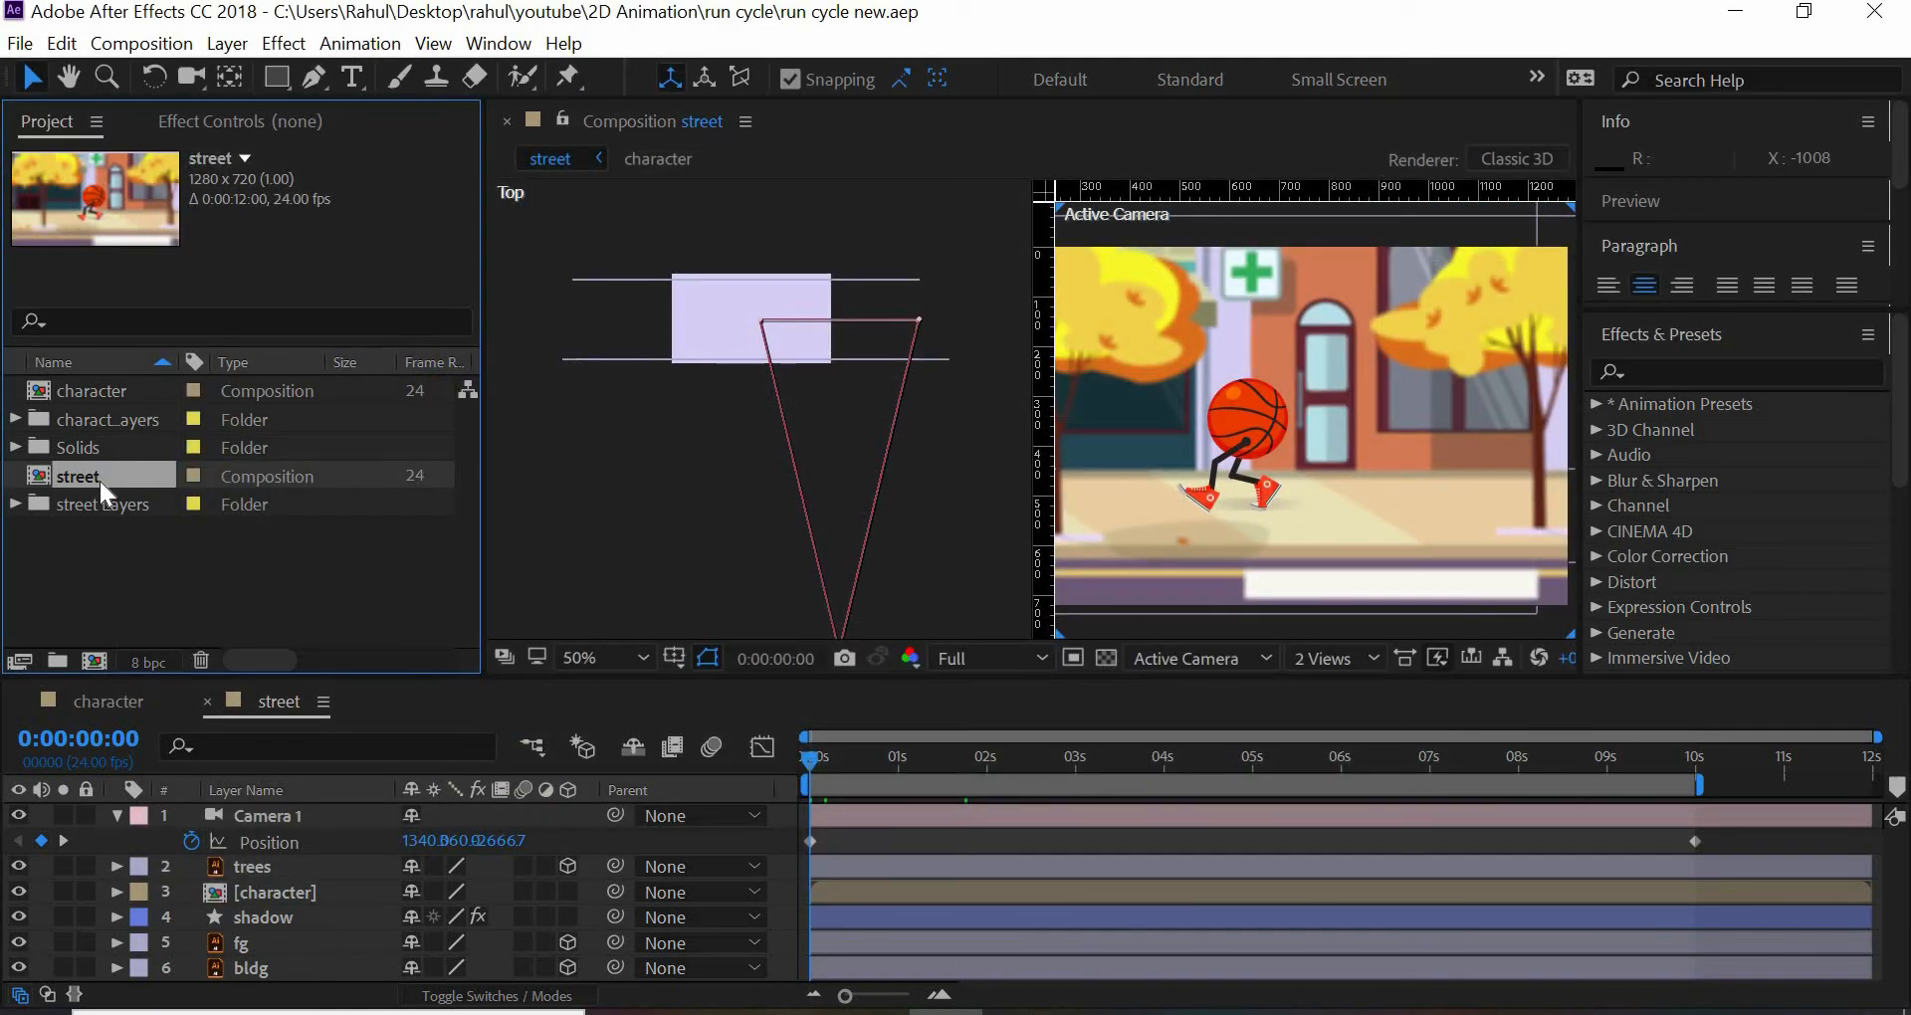
# - Delete the street composition and the street Layers folder from the project
pyautogui.press('Delete')
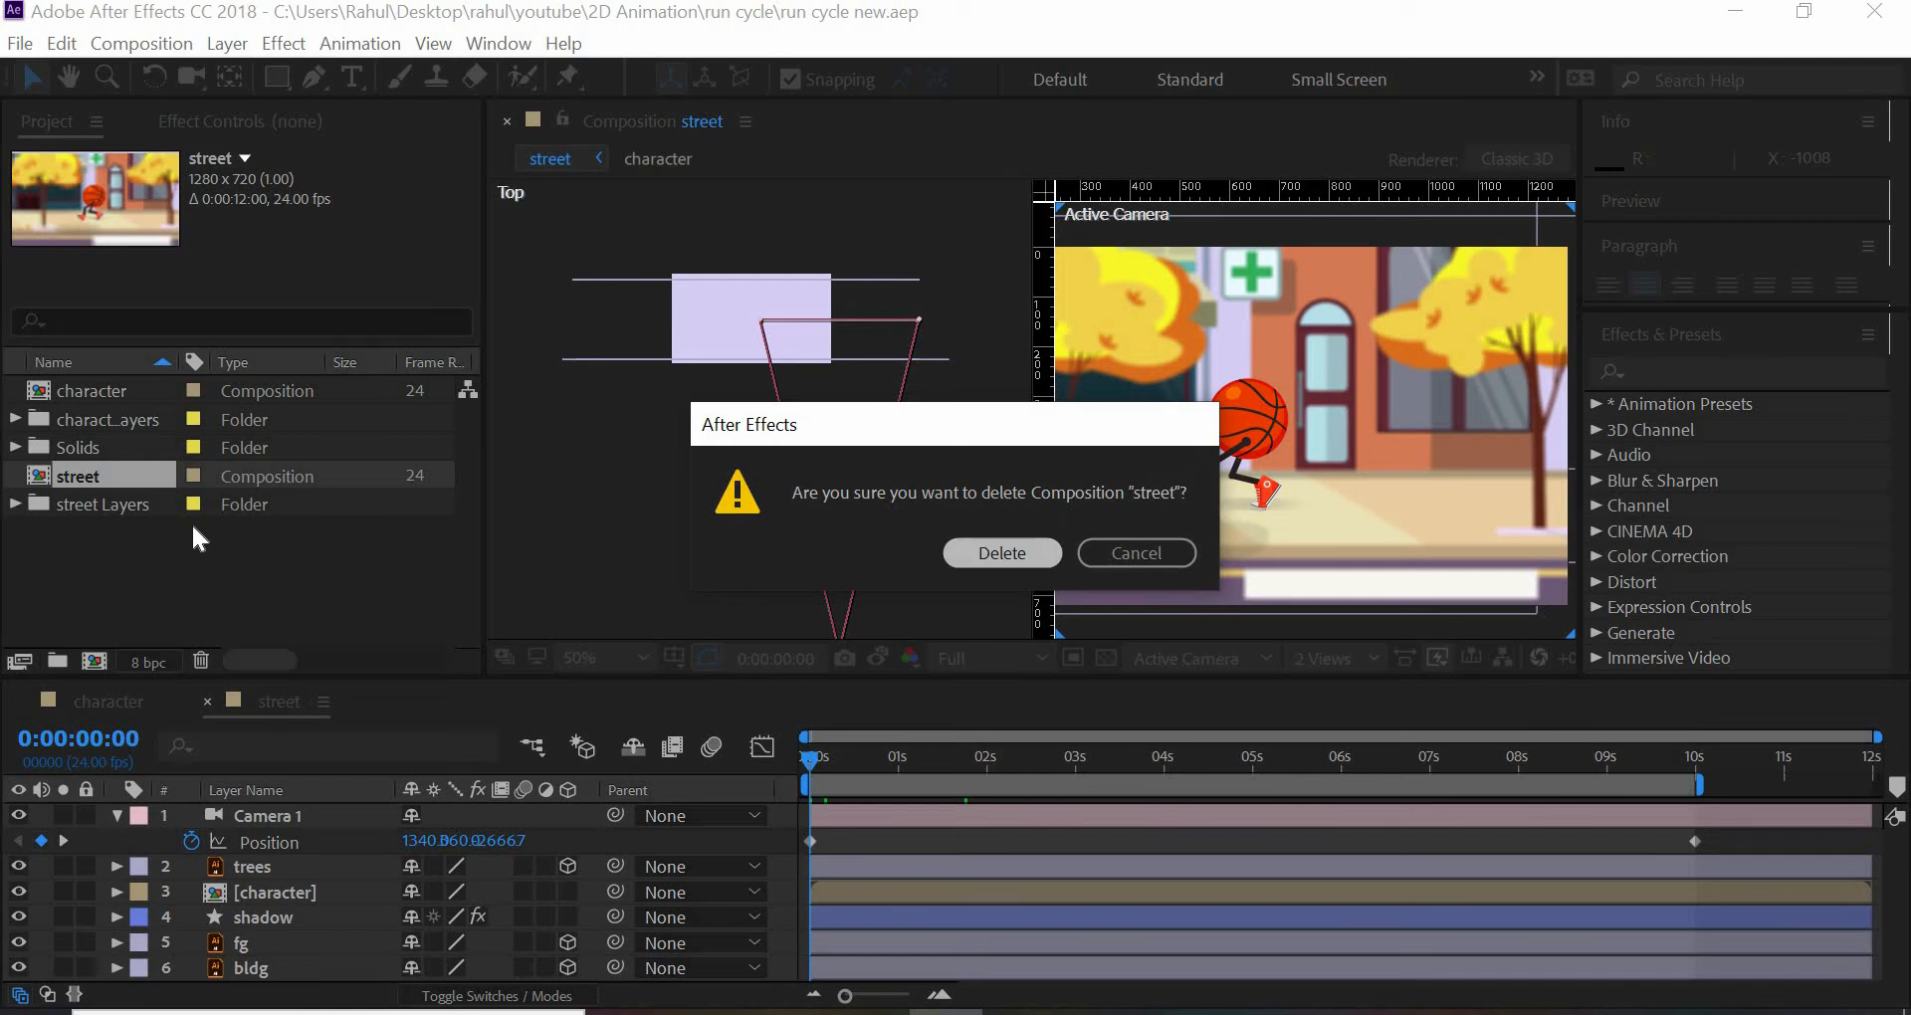
pyautogui.press('Return')
pyautogui.click(100, 476)
pyautogui.press('Delete')
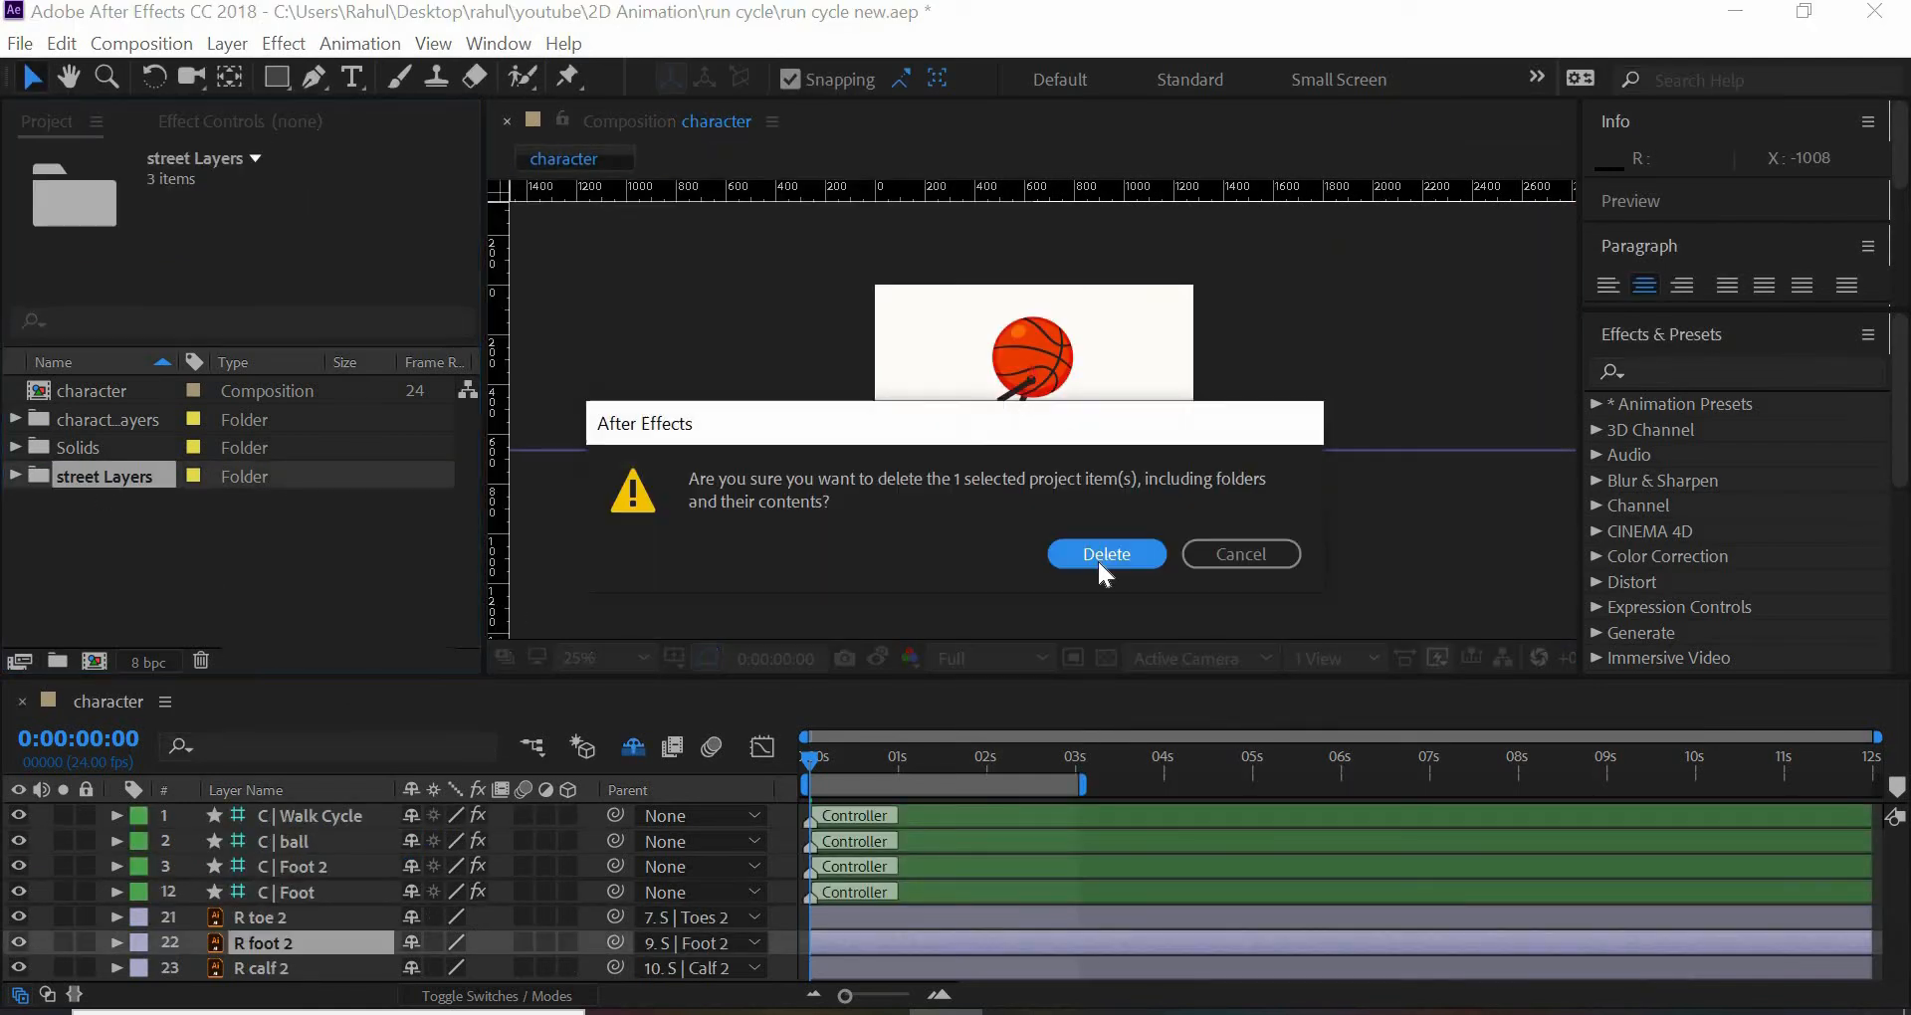
pyautogui.click(1100, 563)
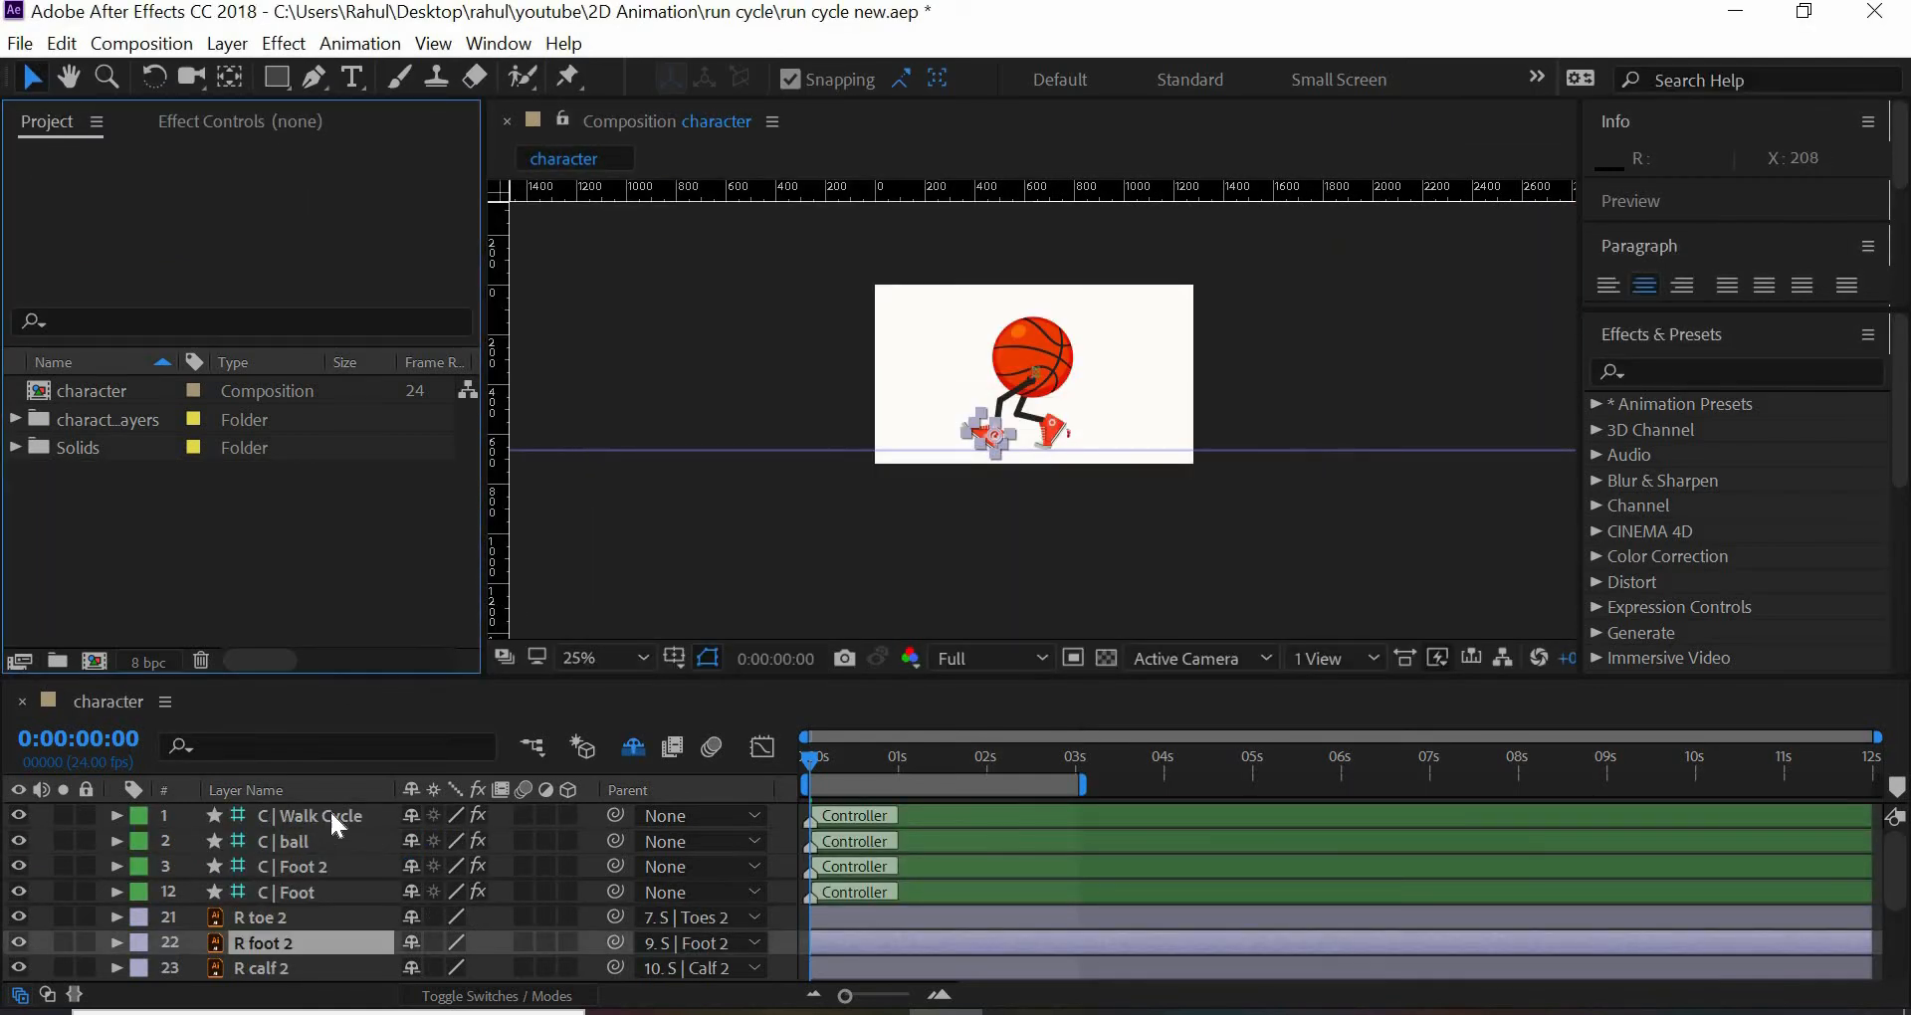
# - Preview the existing walk animation in the character composition from its first frame
pyautogui.moveTo(891, 759); pyautogui.dragTo(804, 768)
pyautogui.click(1078, 606)
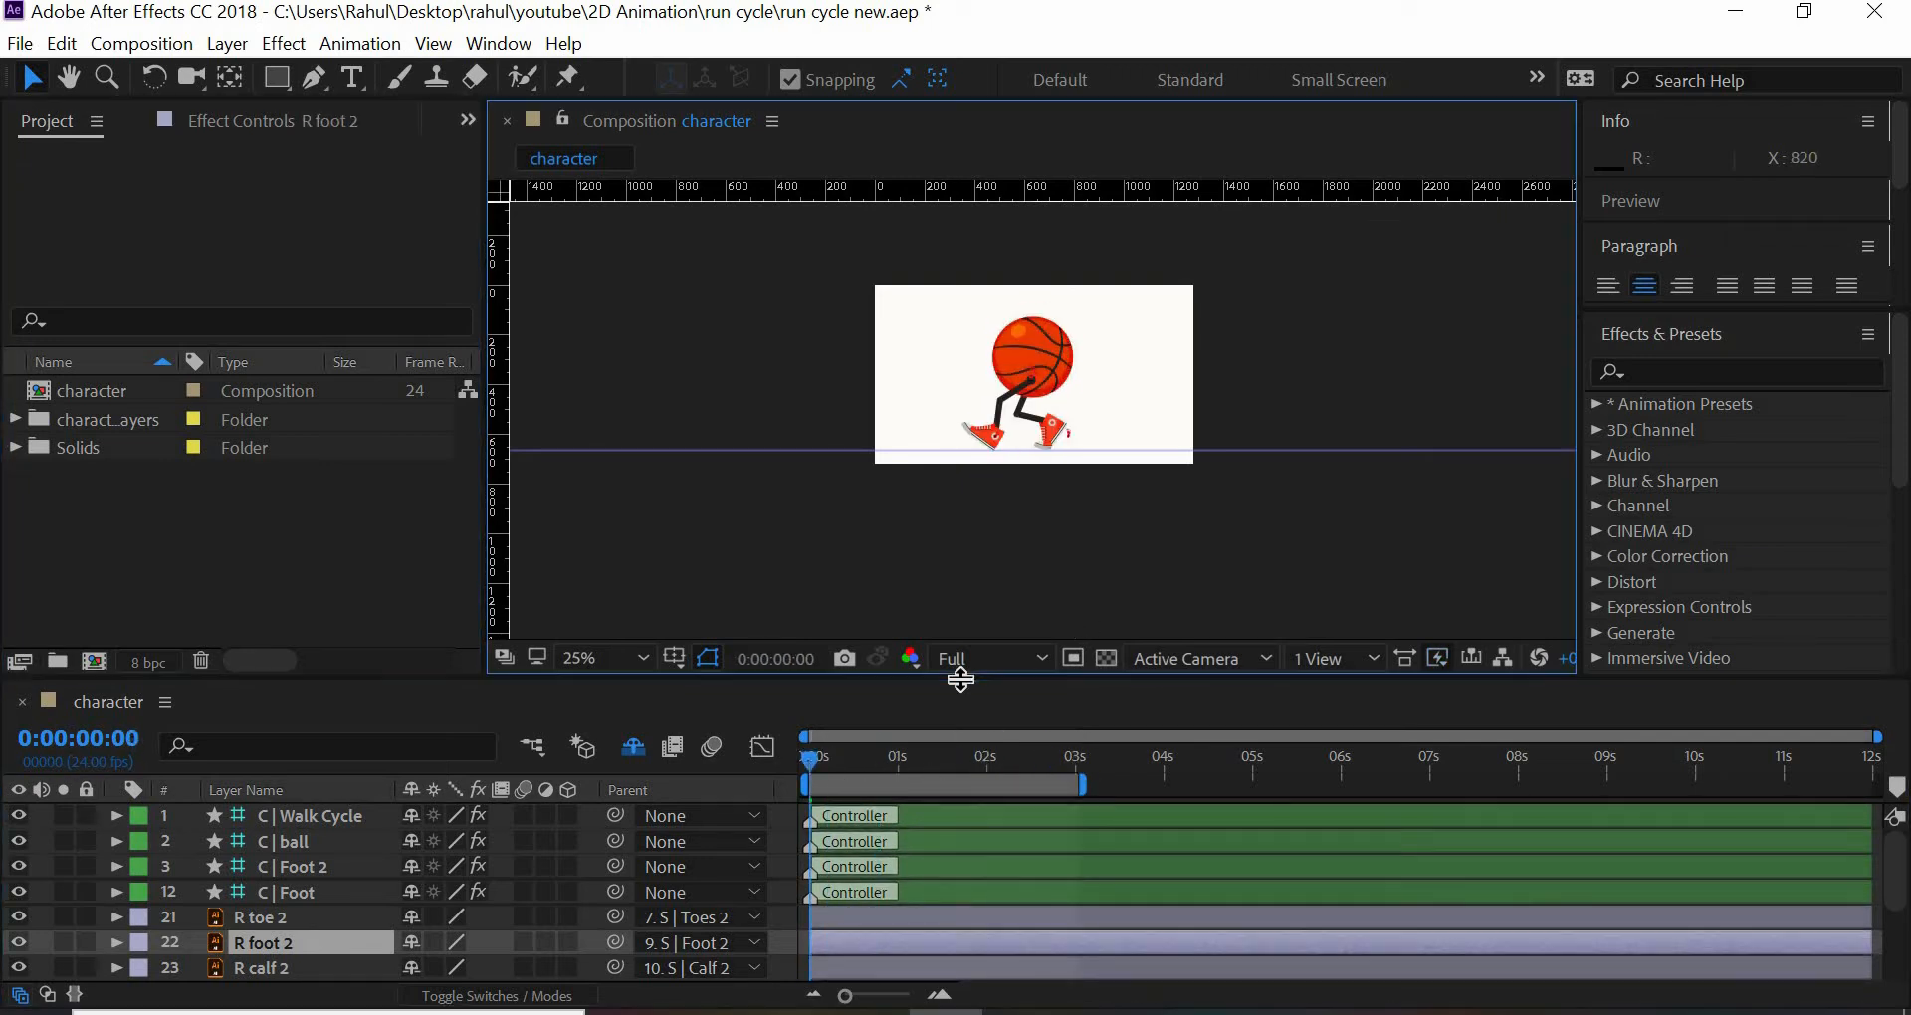
pyautogui.press('space')
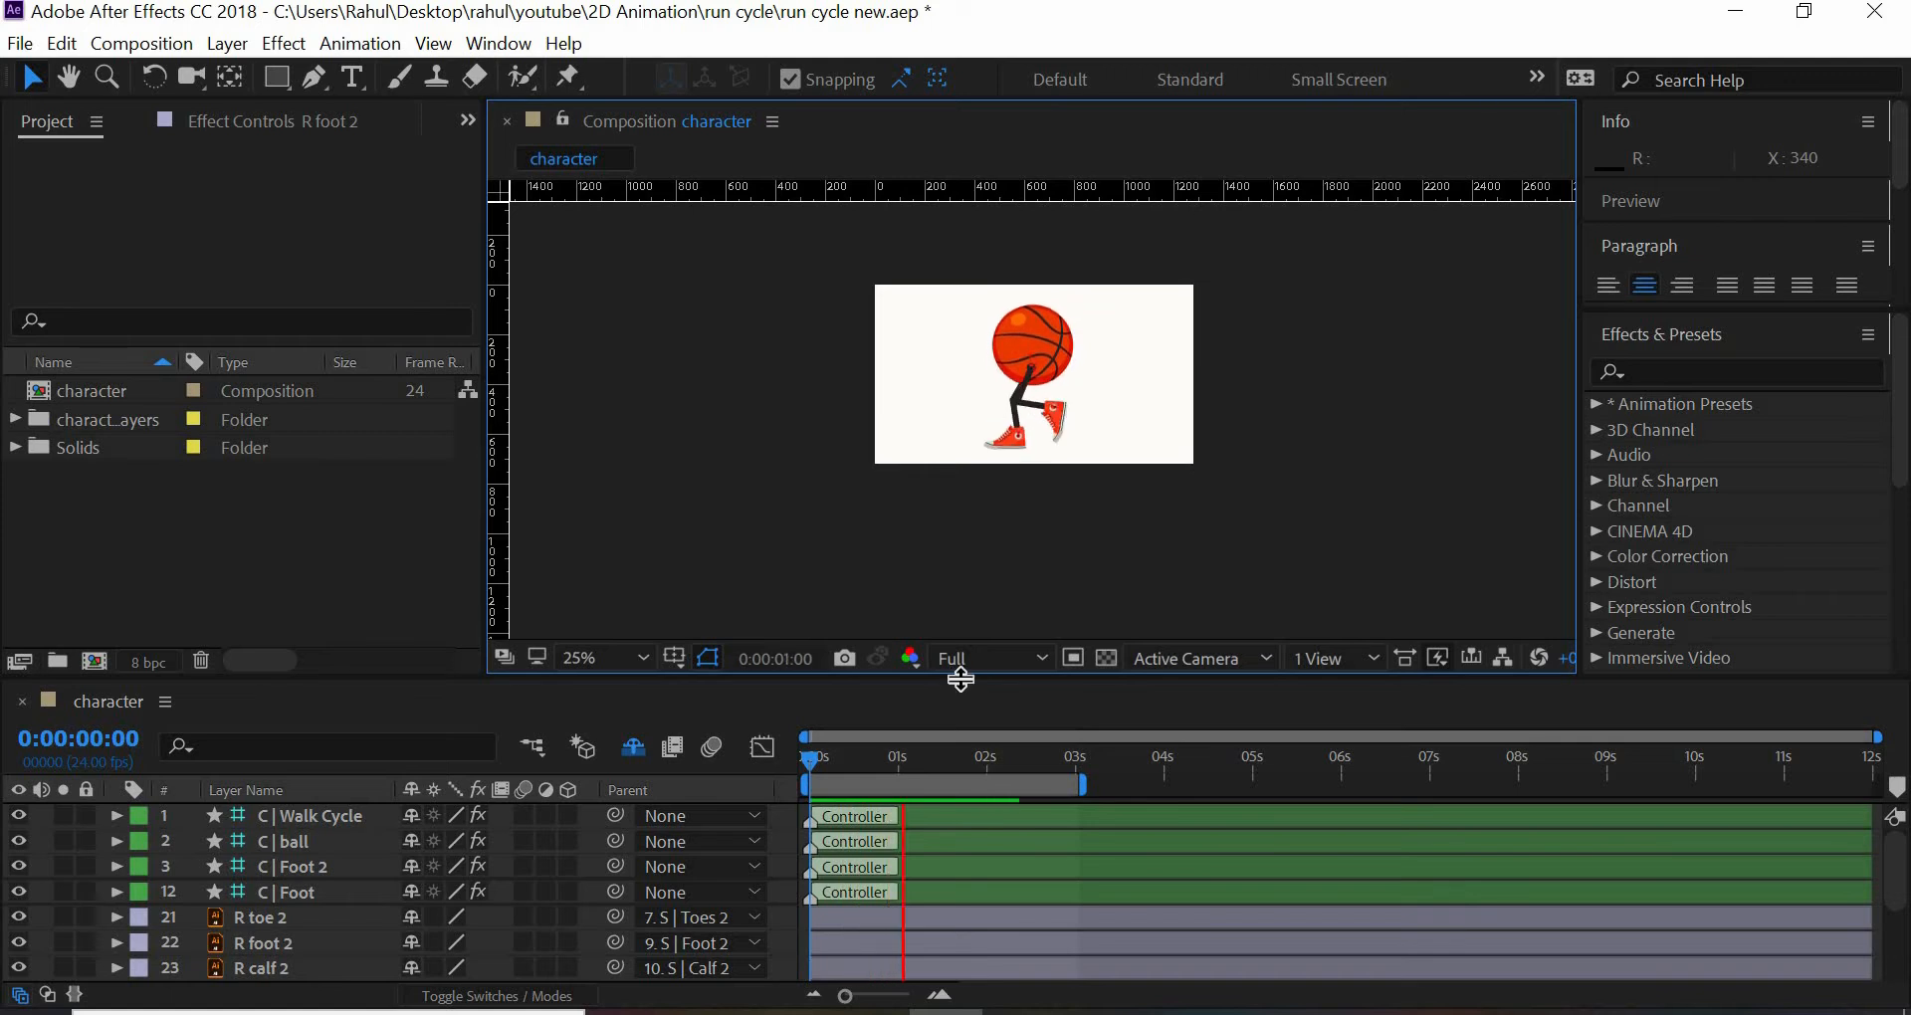
pyautogui.press('space')
# - Delete the C | Walk Cycle controller layer and enlarge the timeline area to show more layers
pyautogui.click(330, 812)
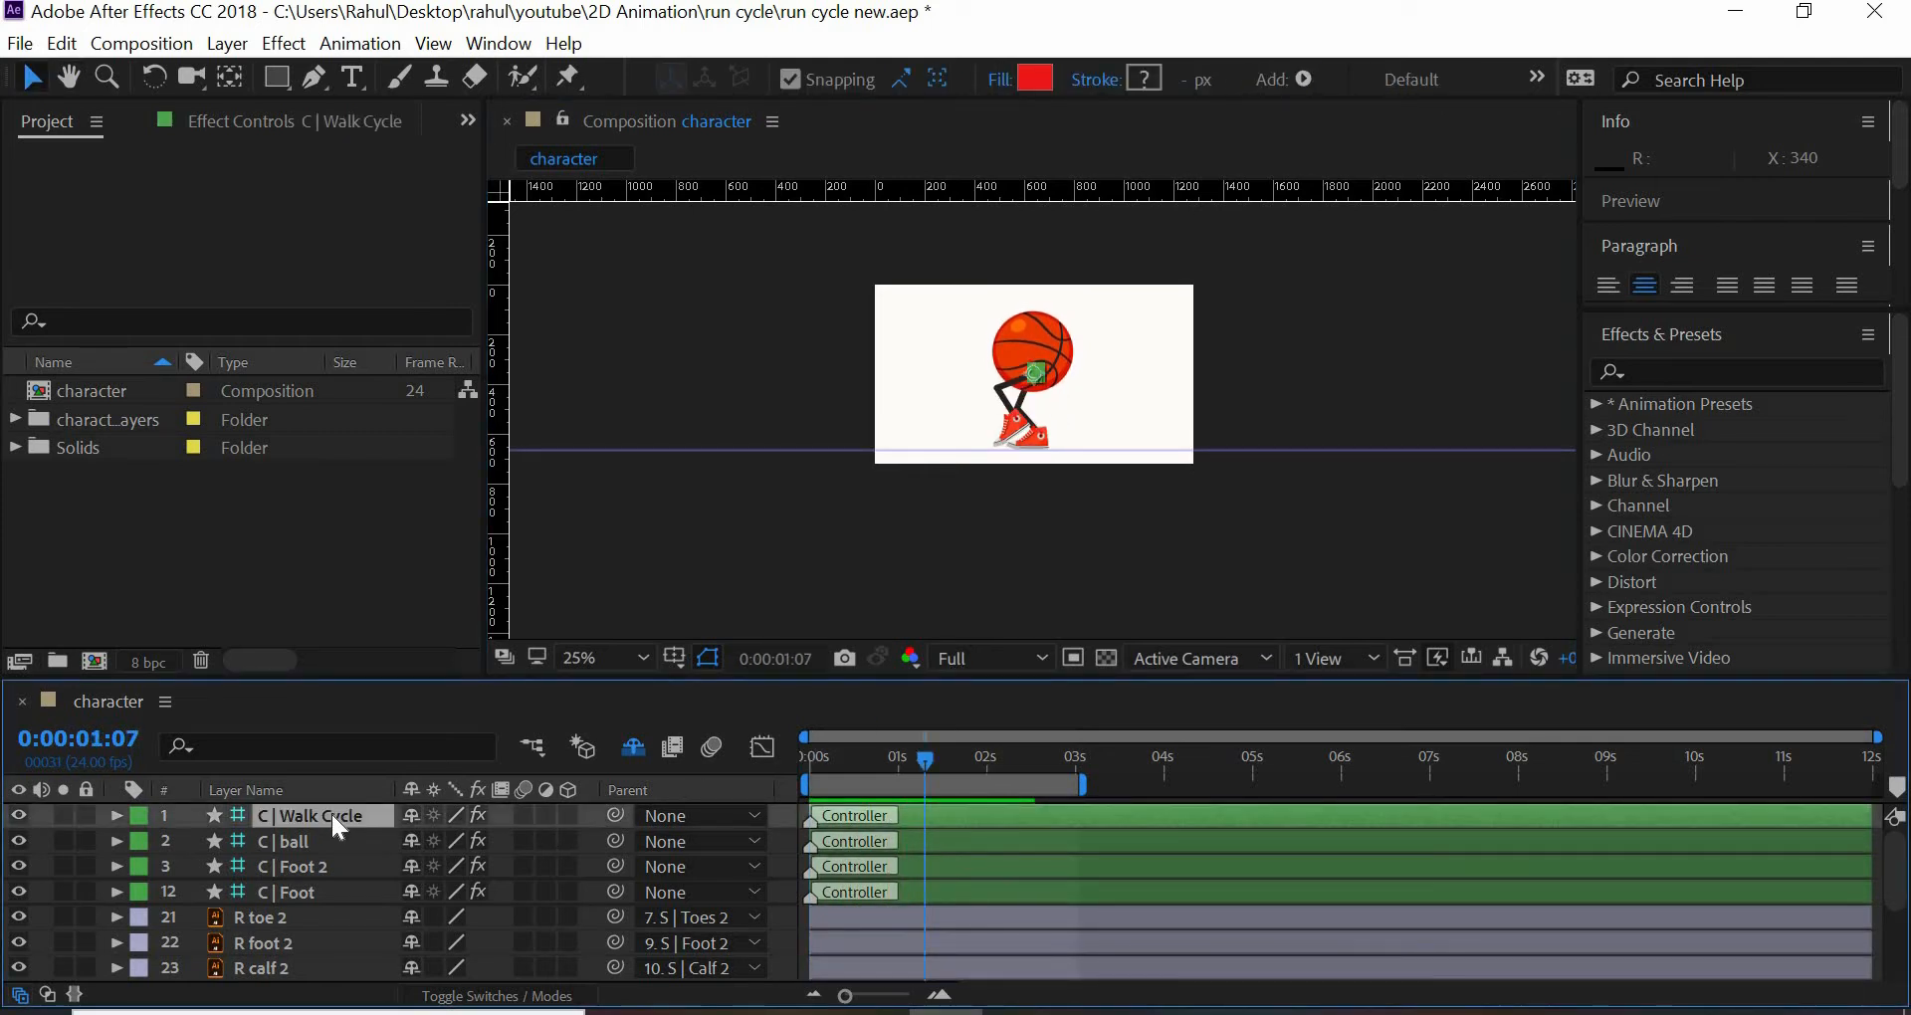
pyautogui.press('Delete')
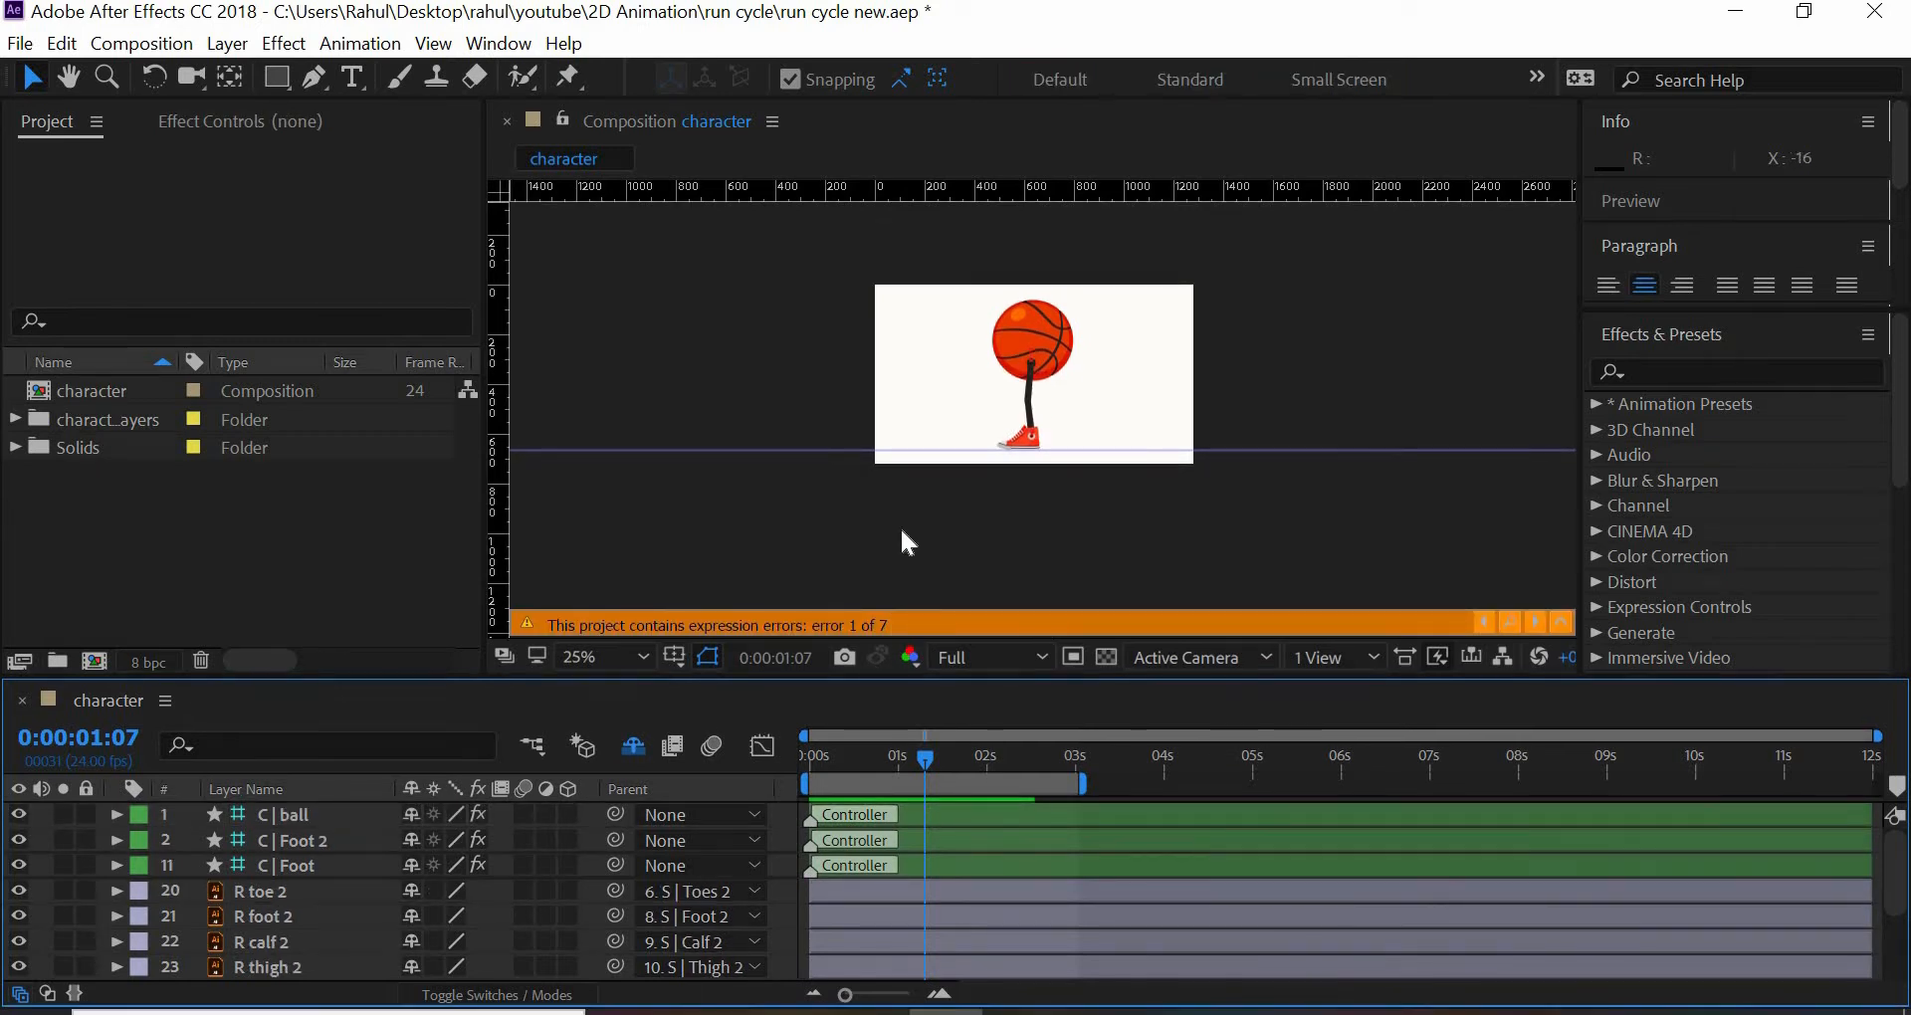
pyautogui.moveTo(900, 680); pyautogui.dragTo(852, 530)
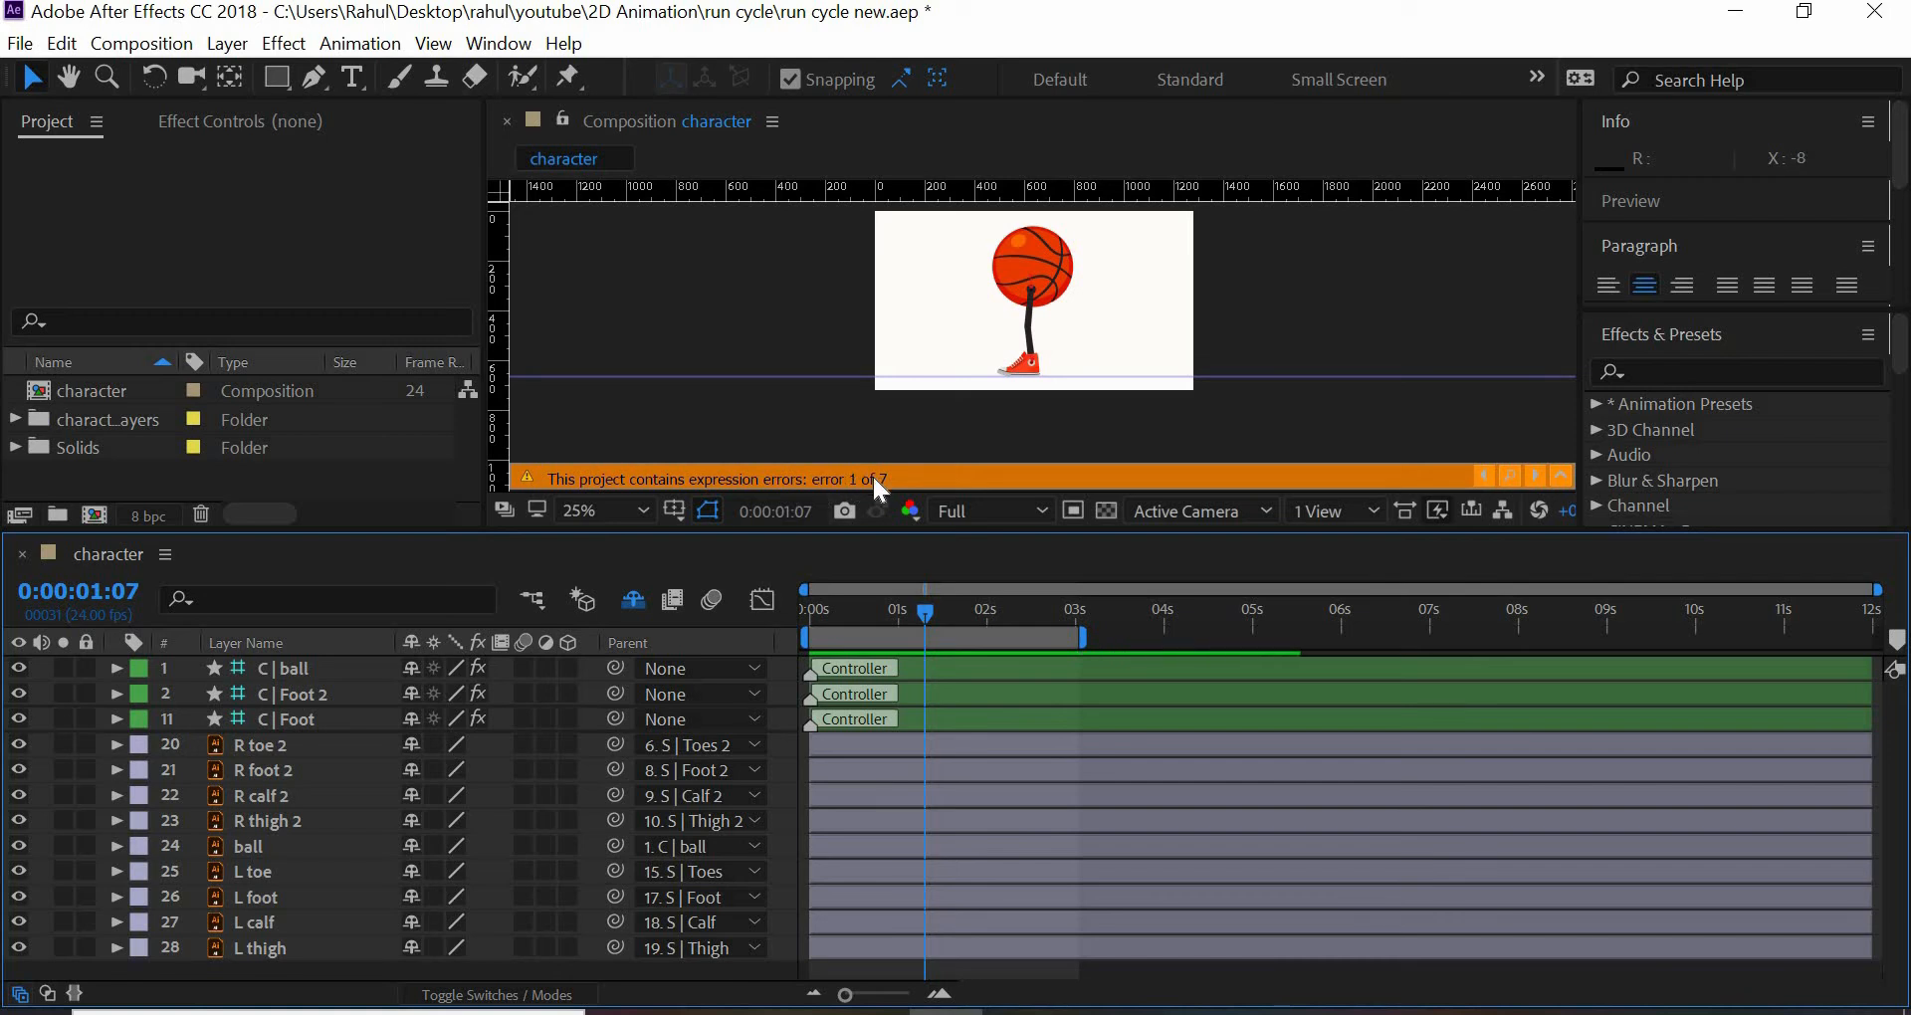
# - Locate the first expression error and clear the walk-cycle expression from the Foot roll of C | Foot 2
pyautogui.click(1509, 475)
pyautogui.click(886, 714)
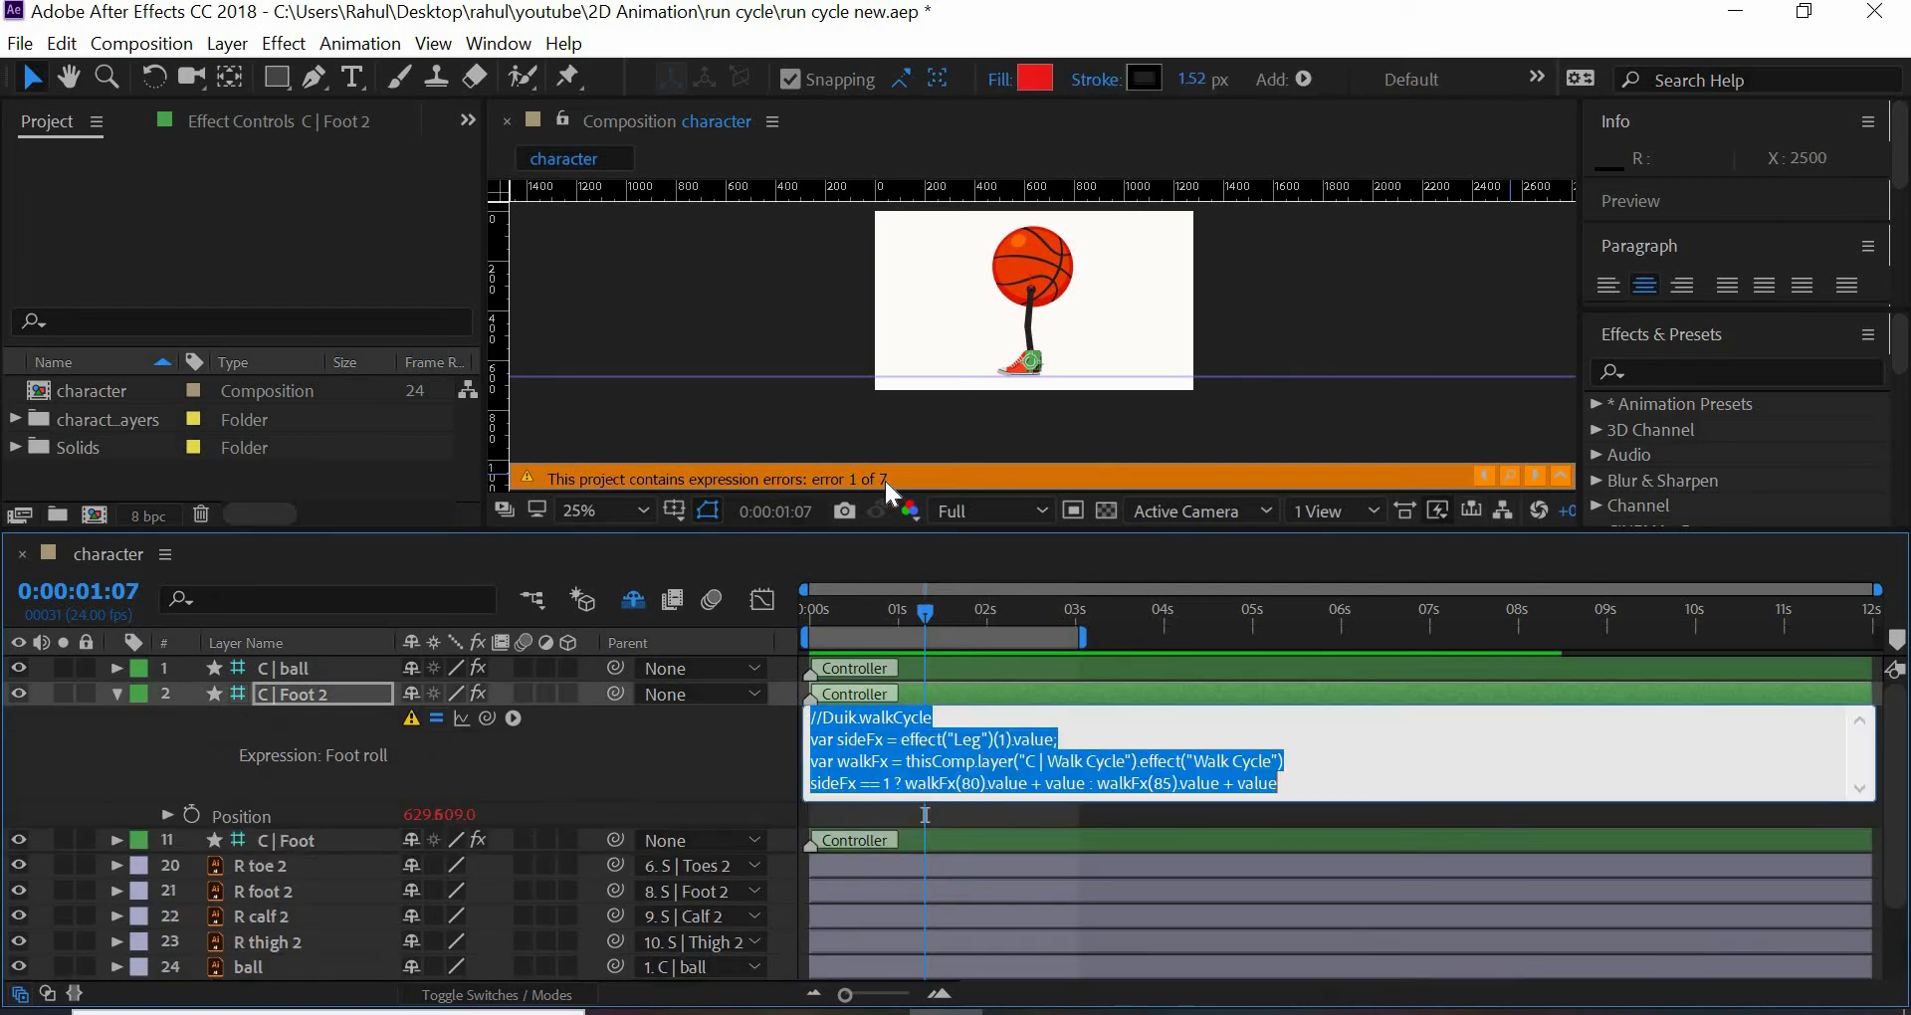
pyautogui.press('BackSpace')
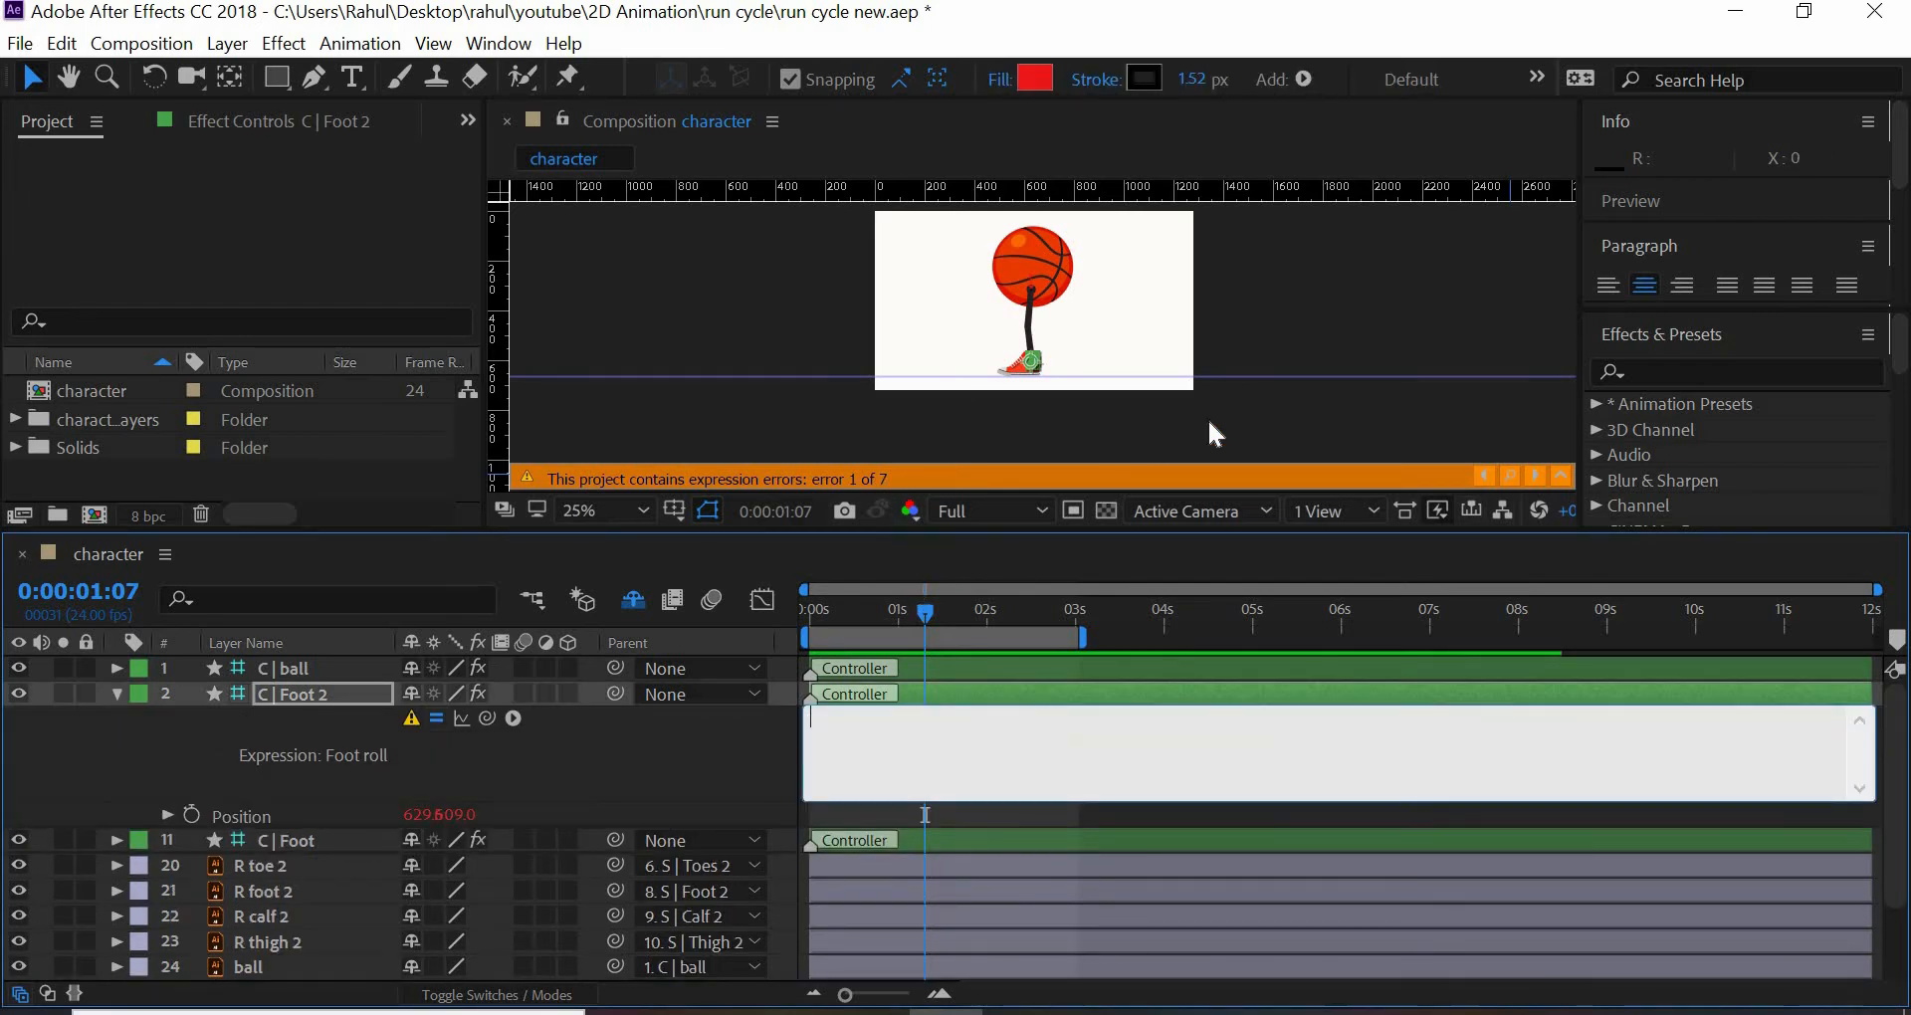
# - Try to delete the Foot roll effect behind the C | Foot expression error, and undo the recent removals
pyautogui.click(1510, 475)
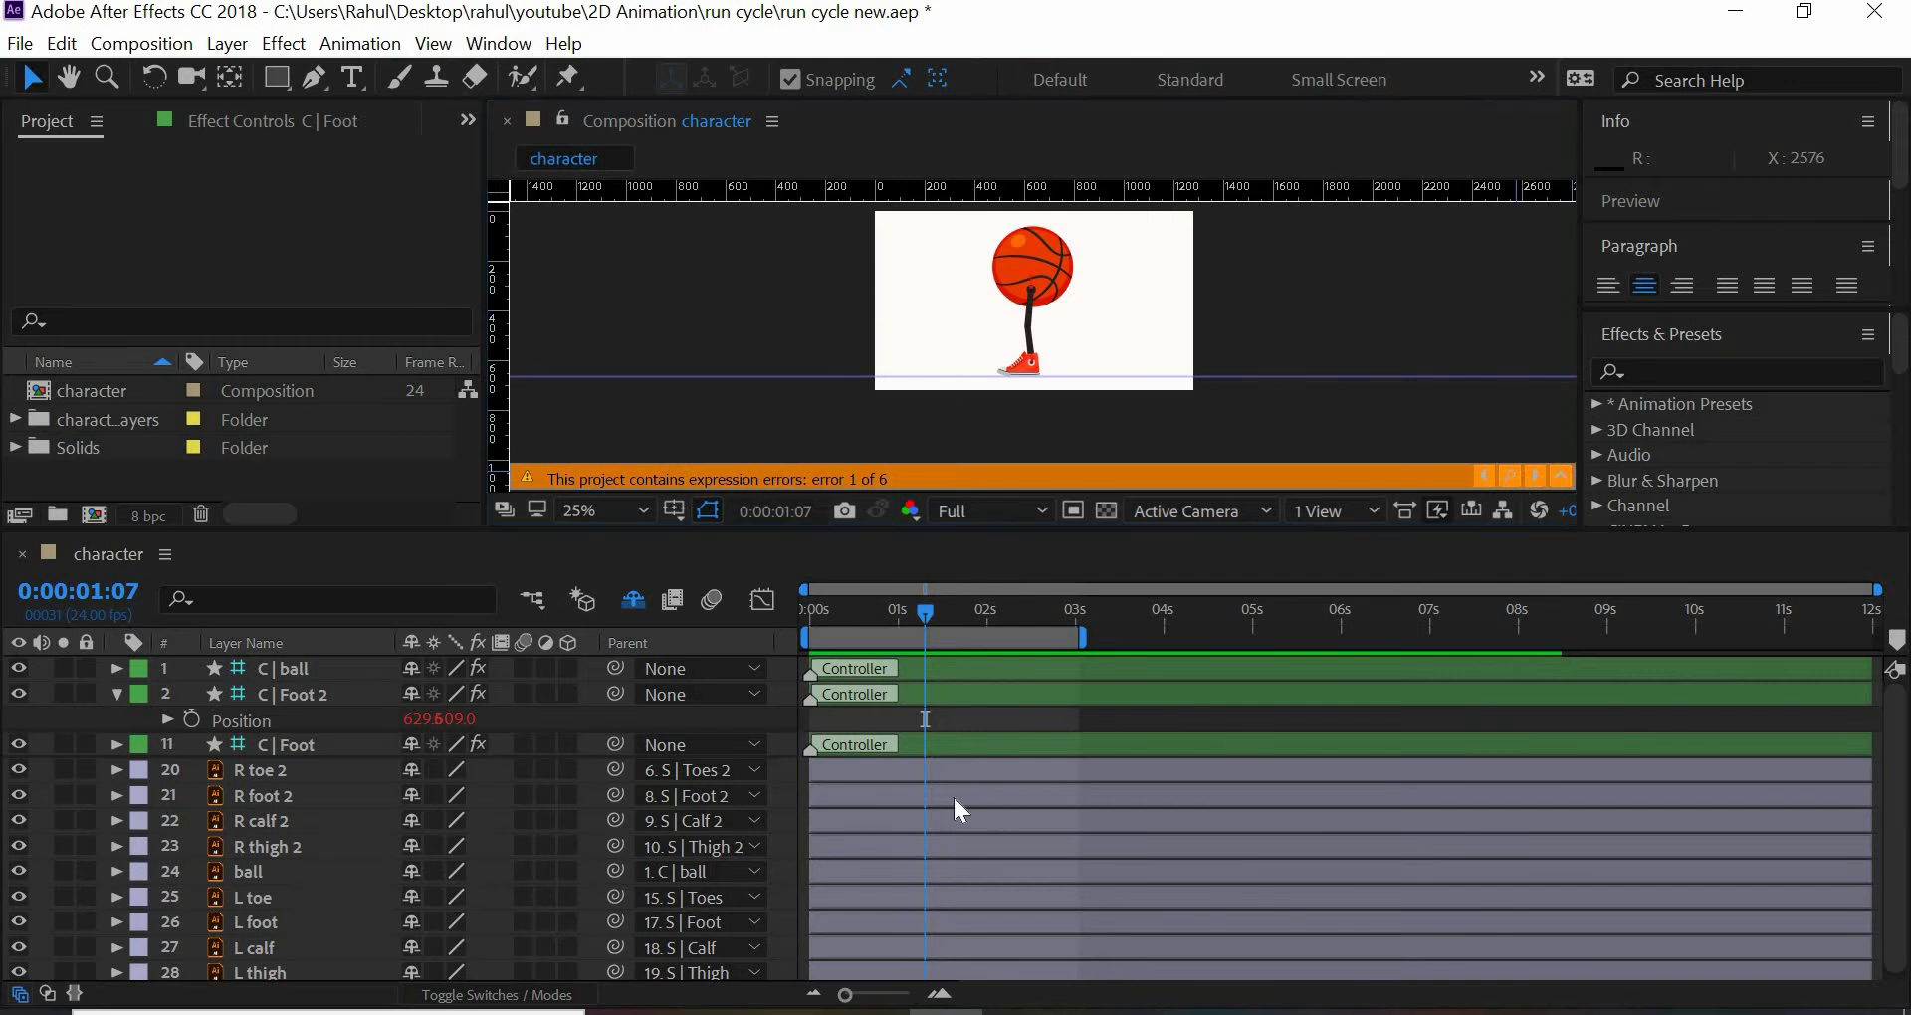
pyautogui.press('Delete')
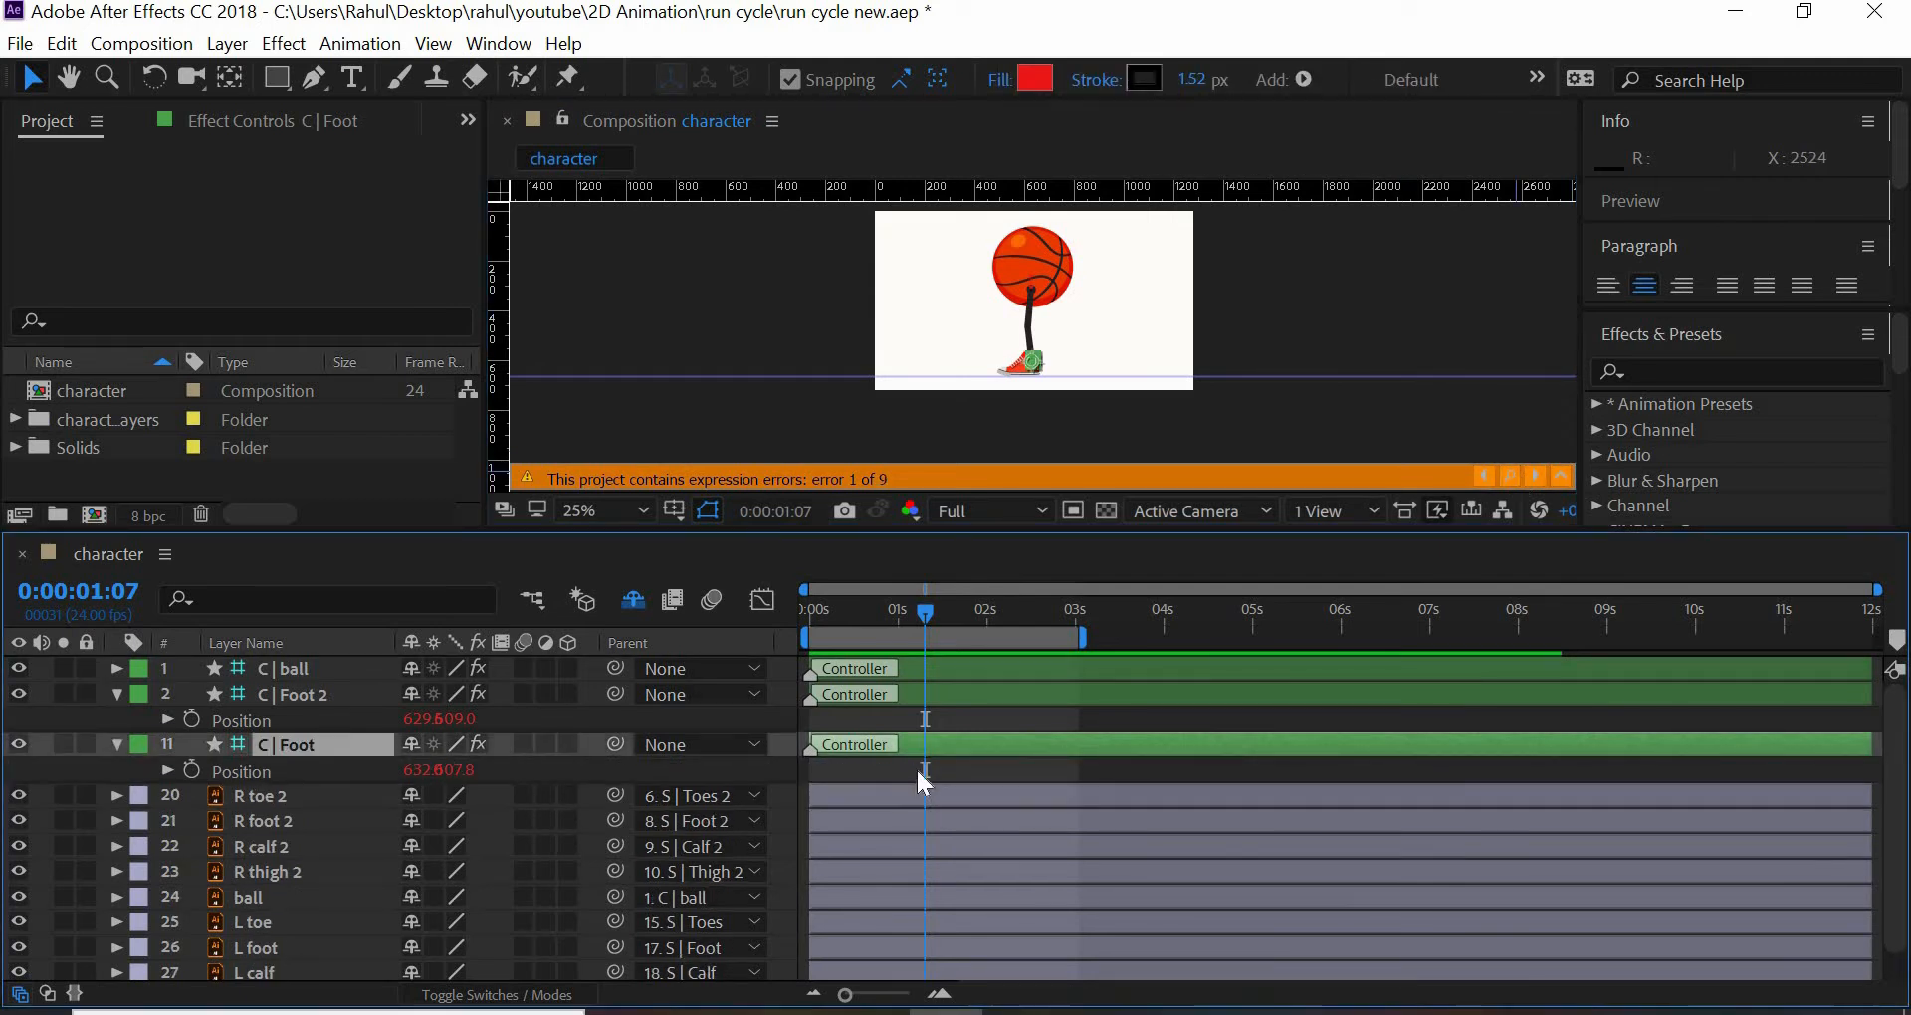
pyautogui.click(1510, 477)
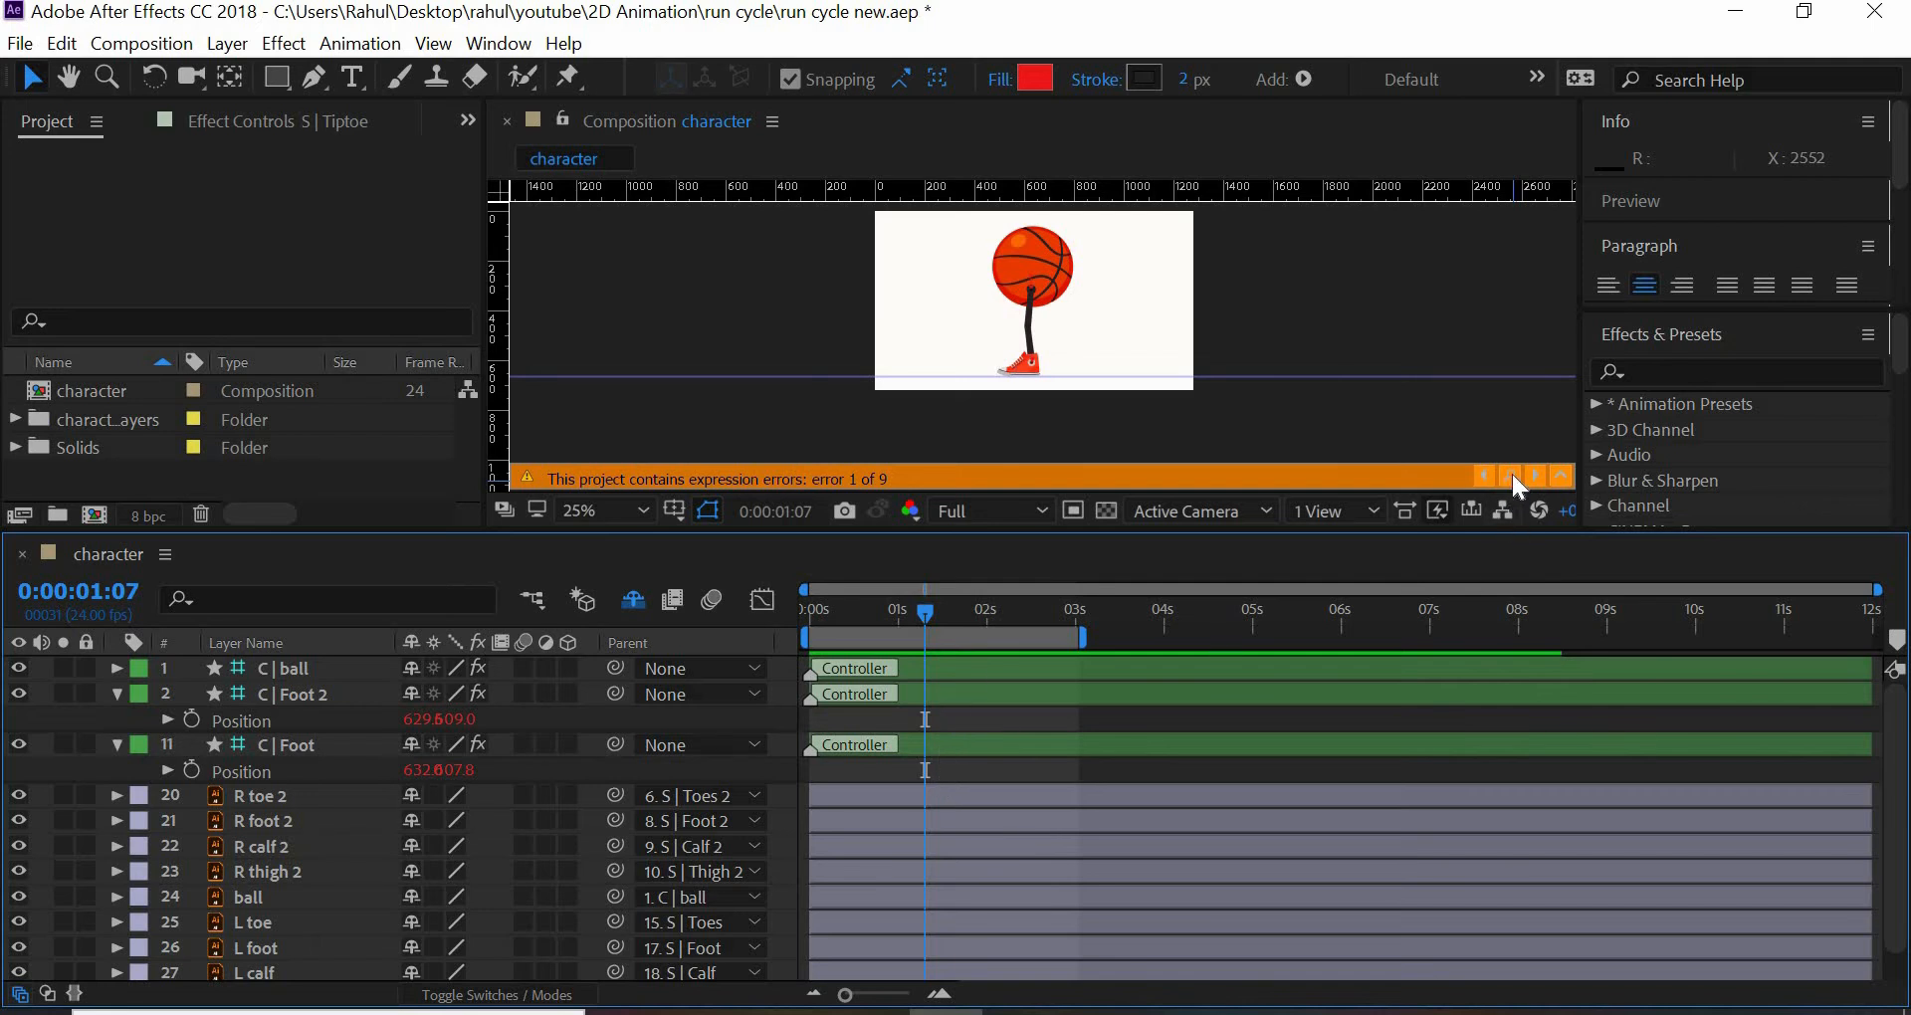
pyautogui.hotkey('ctrl', 'z')
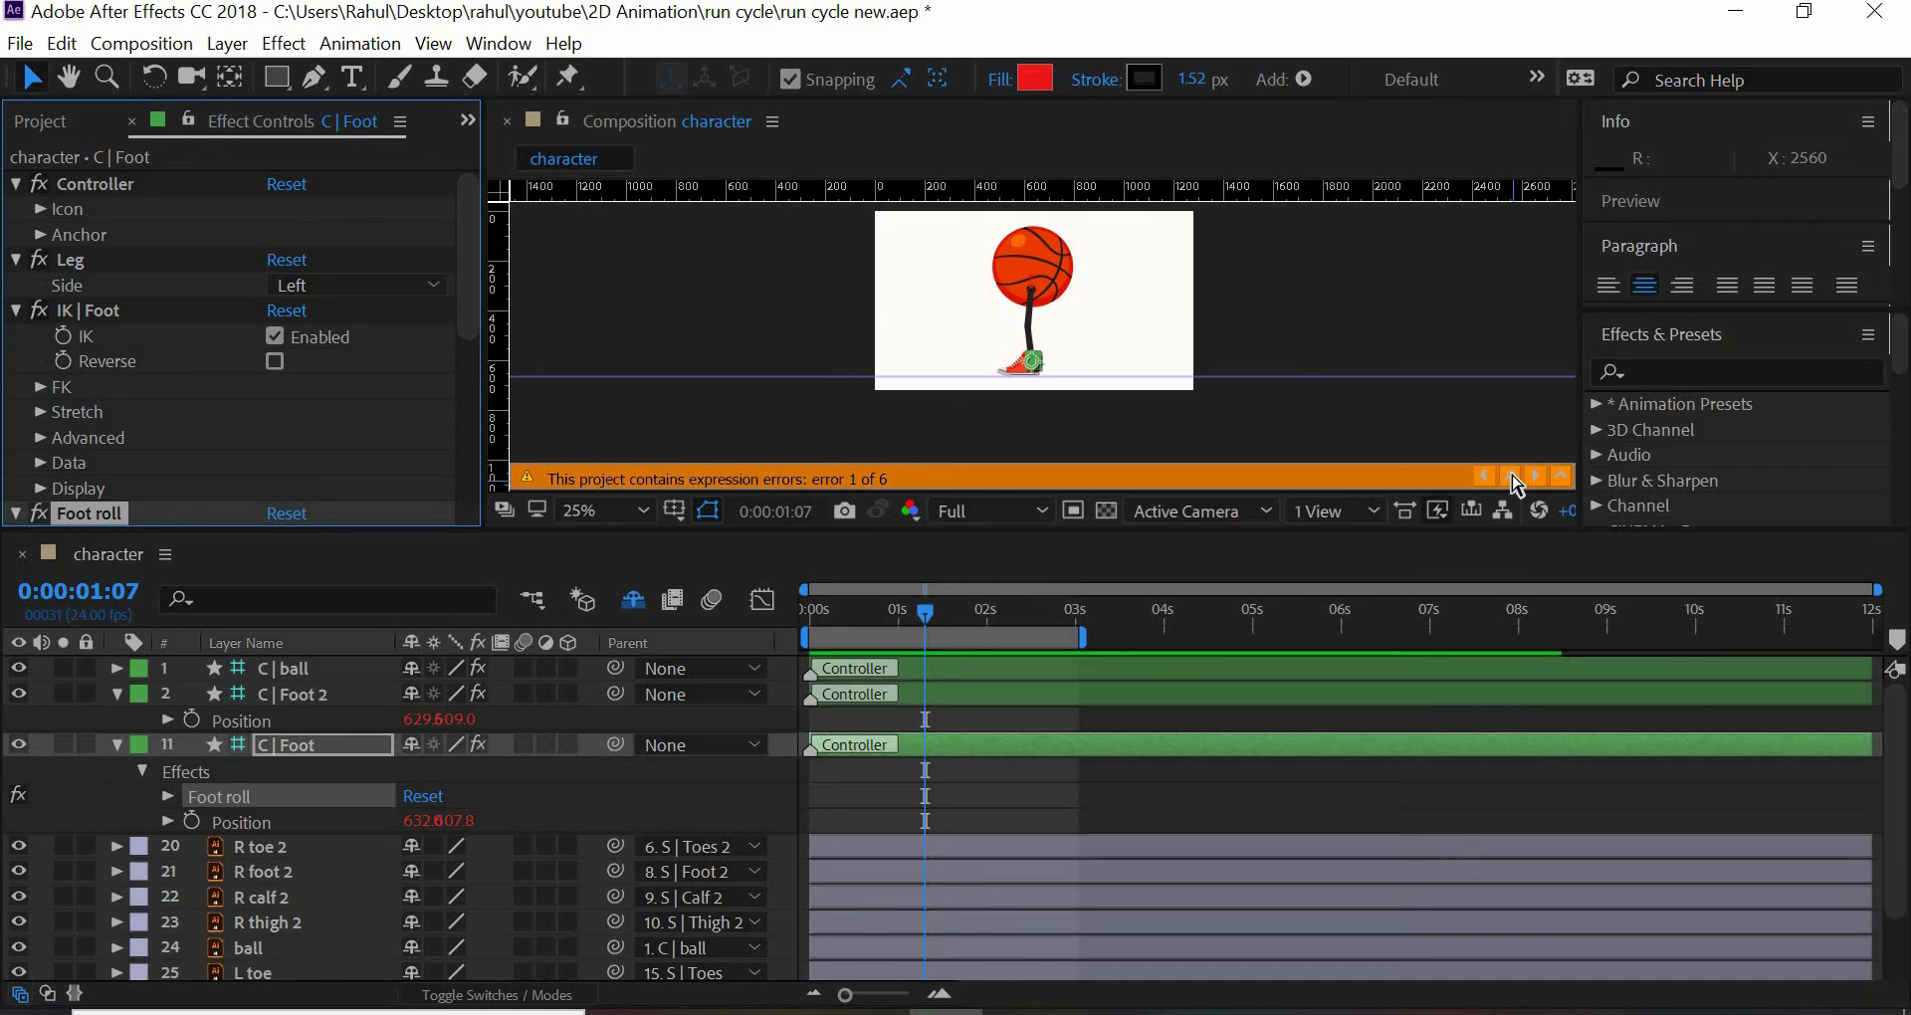
# - Clear the walk-cycle expressions from the Foot roll property of C | Foot 2 and of C | Foot
pyautogui.click(1514, 480)
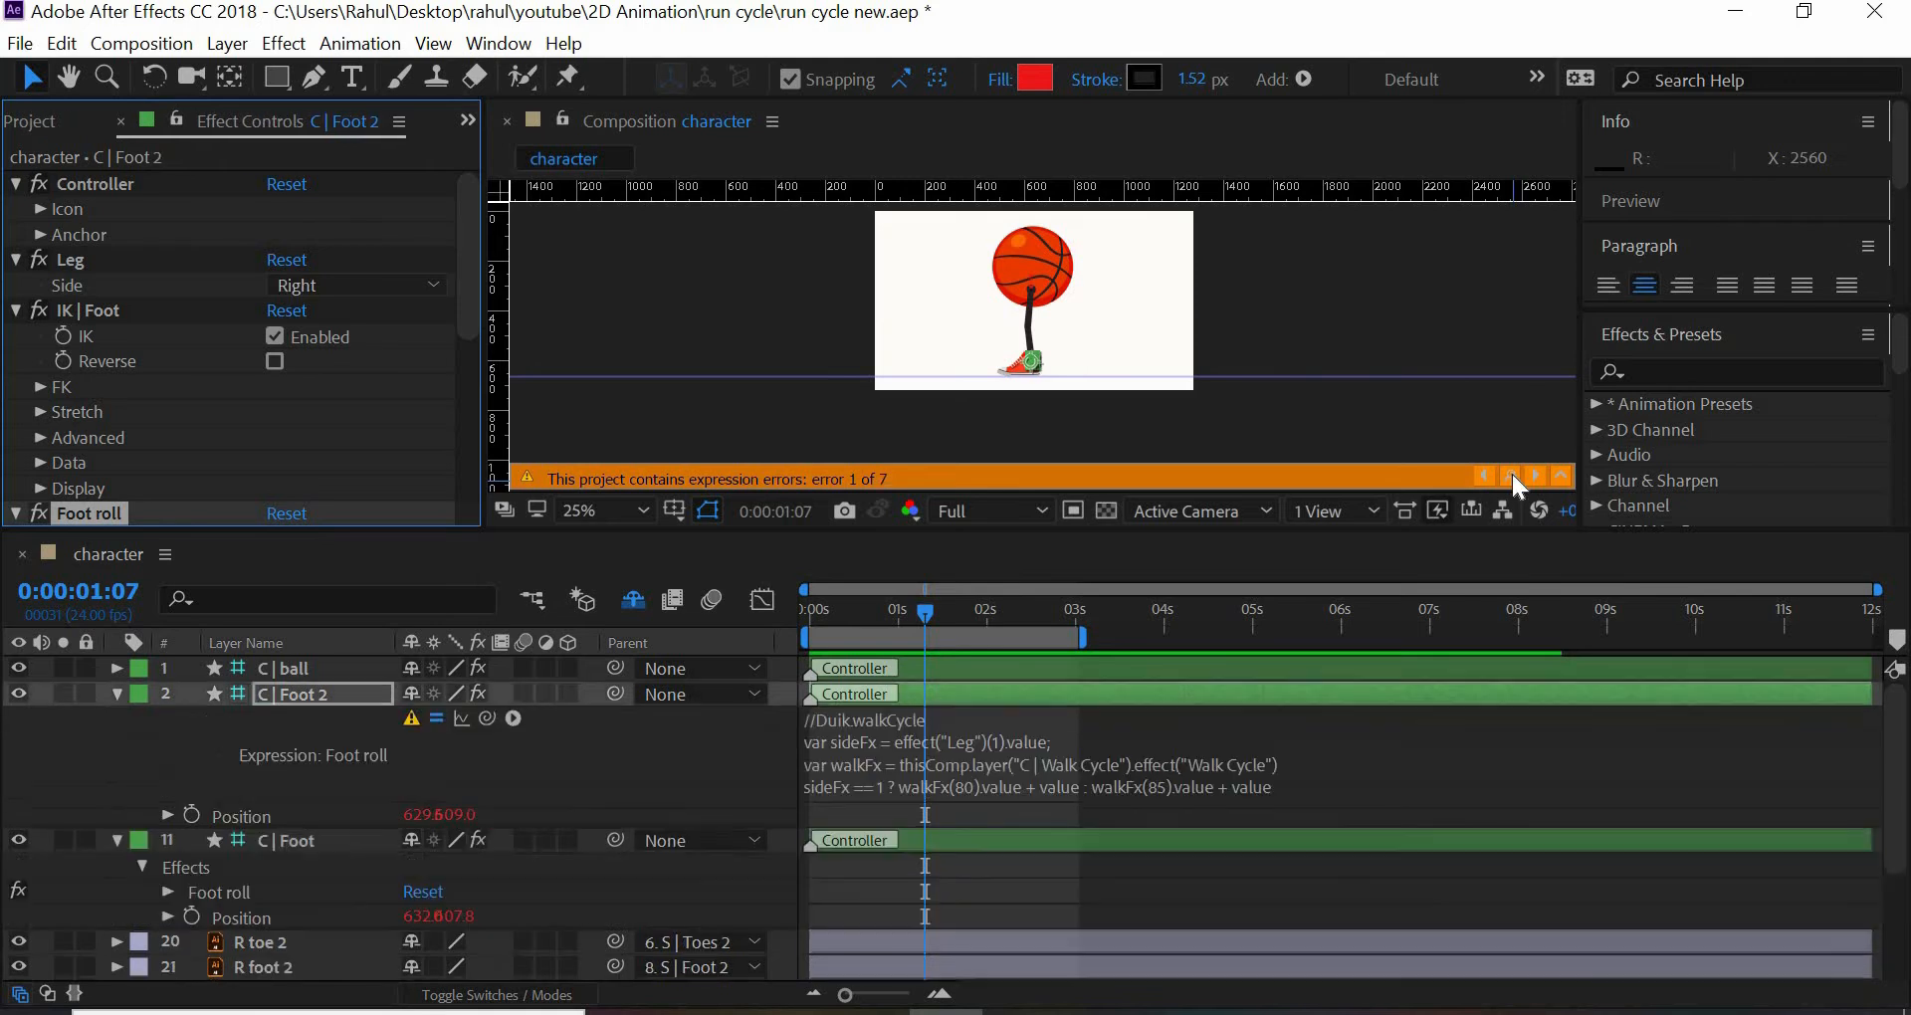
pyautogui.click(888, 710)
pyautogui.press('BackSpace')
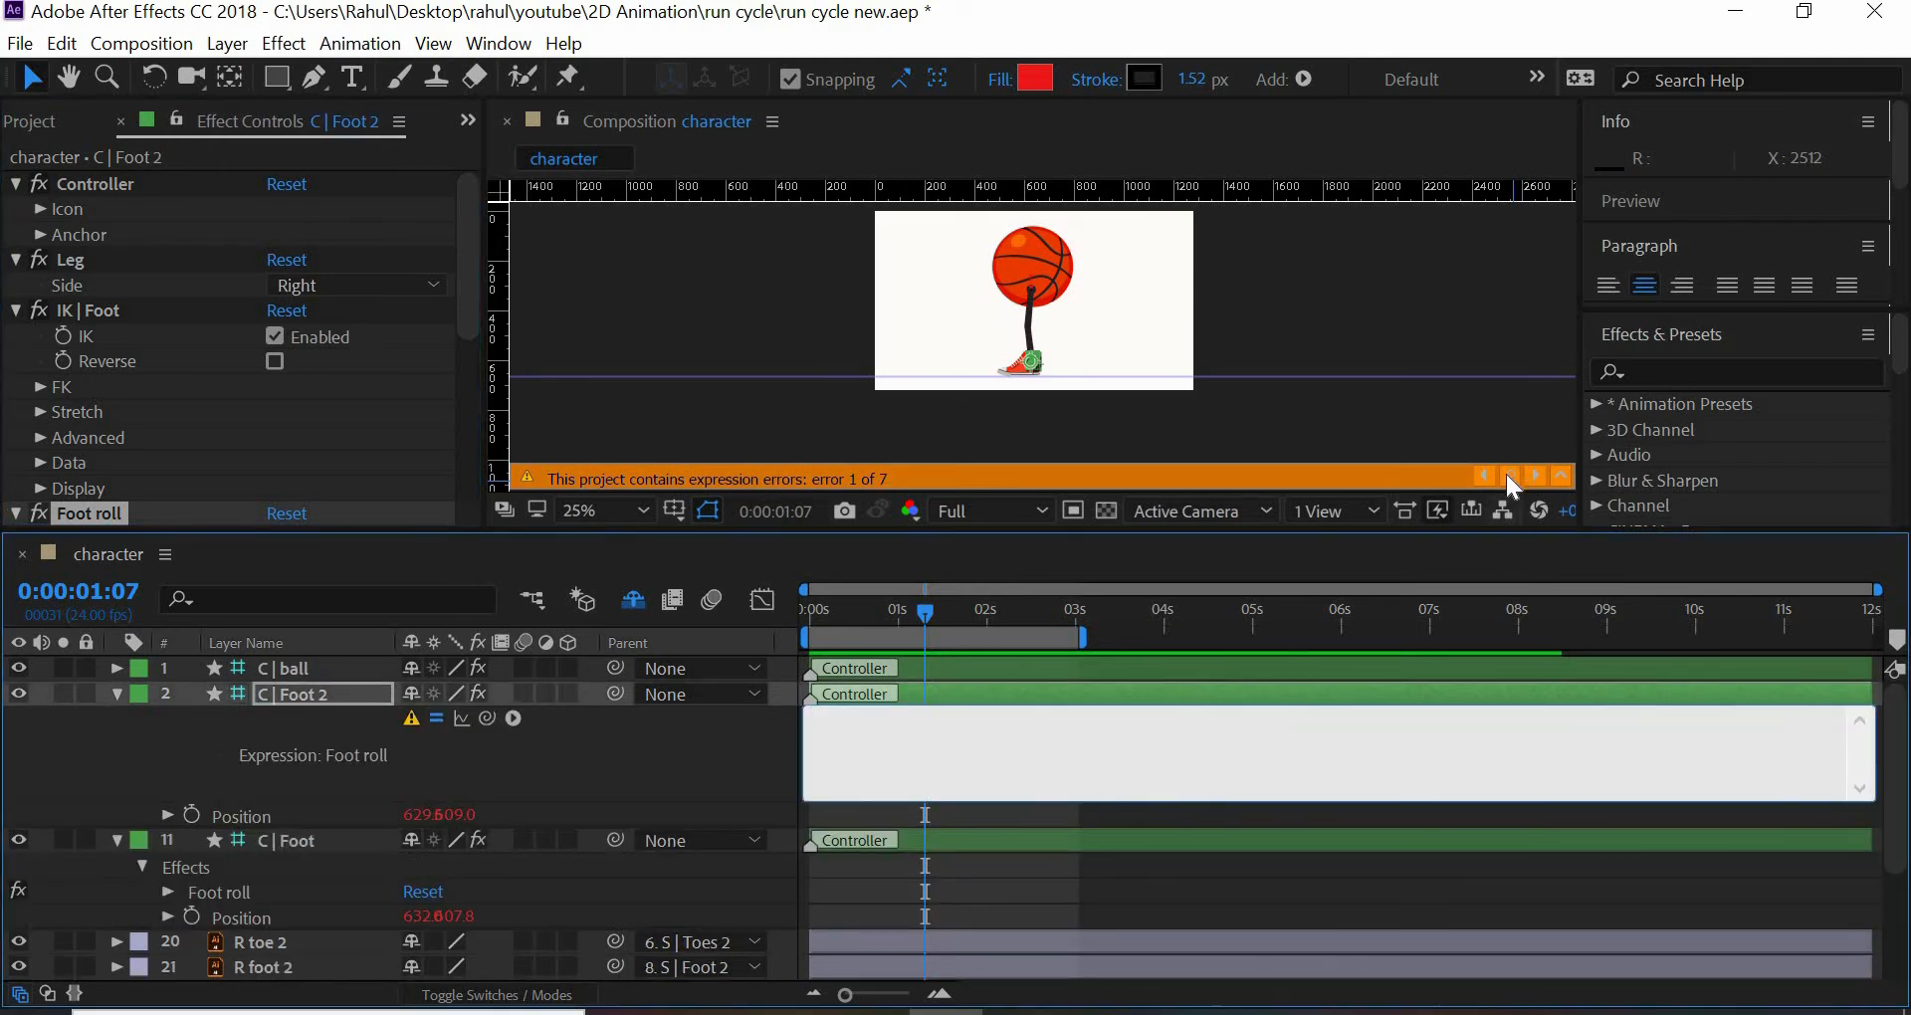
pyautogui.click(1509, 474)
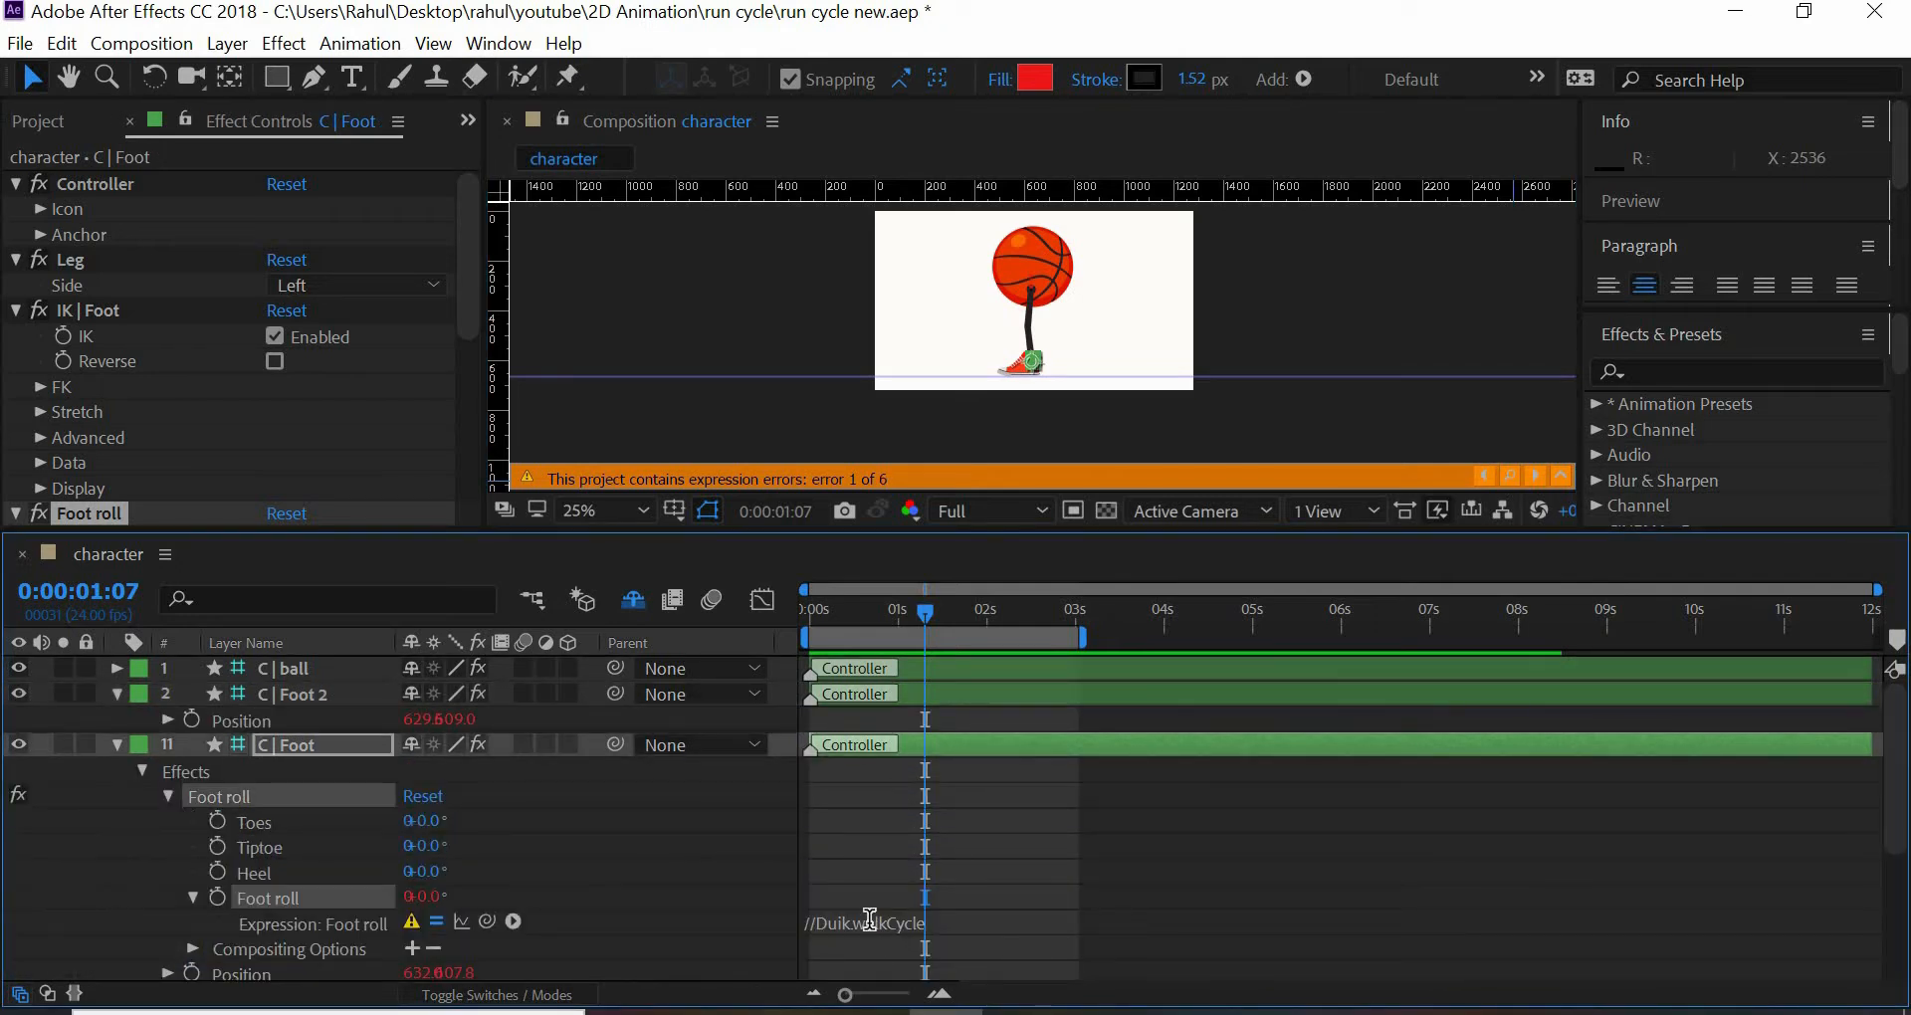
pyautogui.click(870, 921)
pyautogui.hotkey('ctrl', 'a')
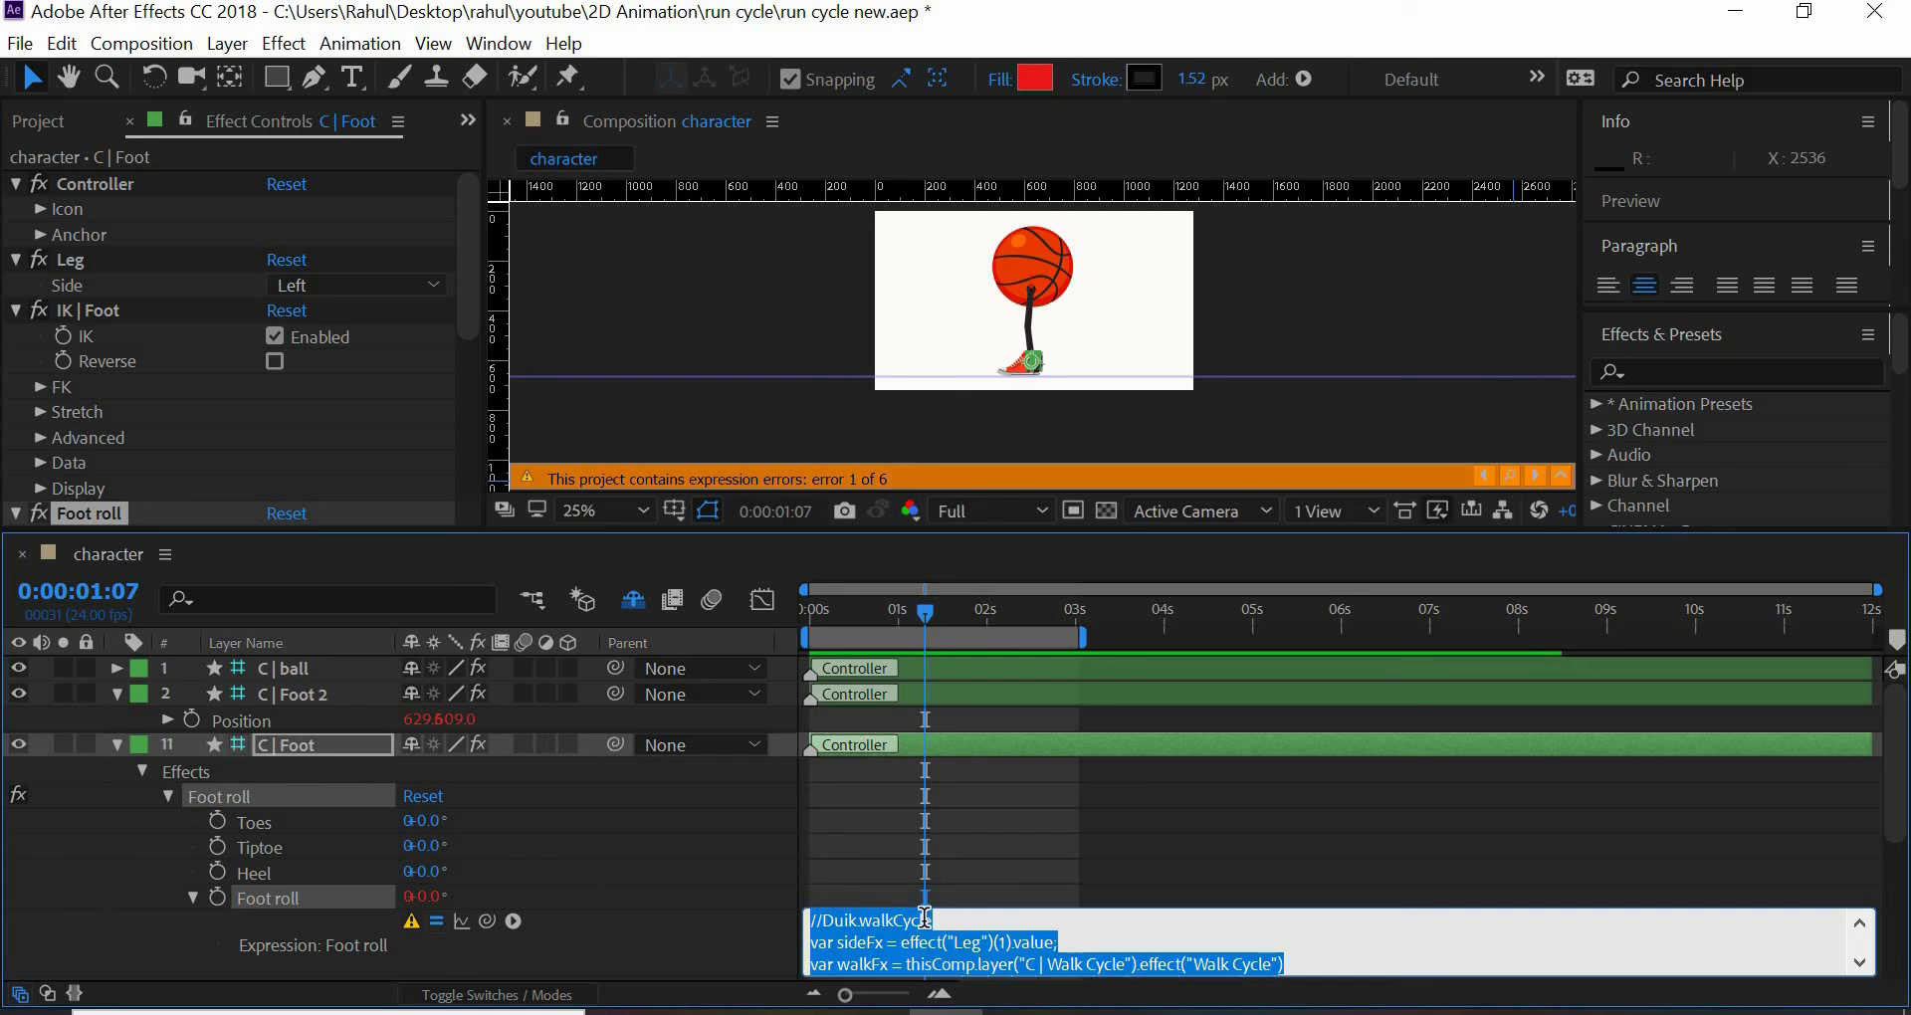
pyautogui.press('BackSpace')
# - Clear the walk-cycle expressions from the Position and Rotation of the C | Foot layer
pyautogui.click(1511, 476)
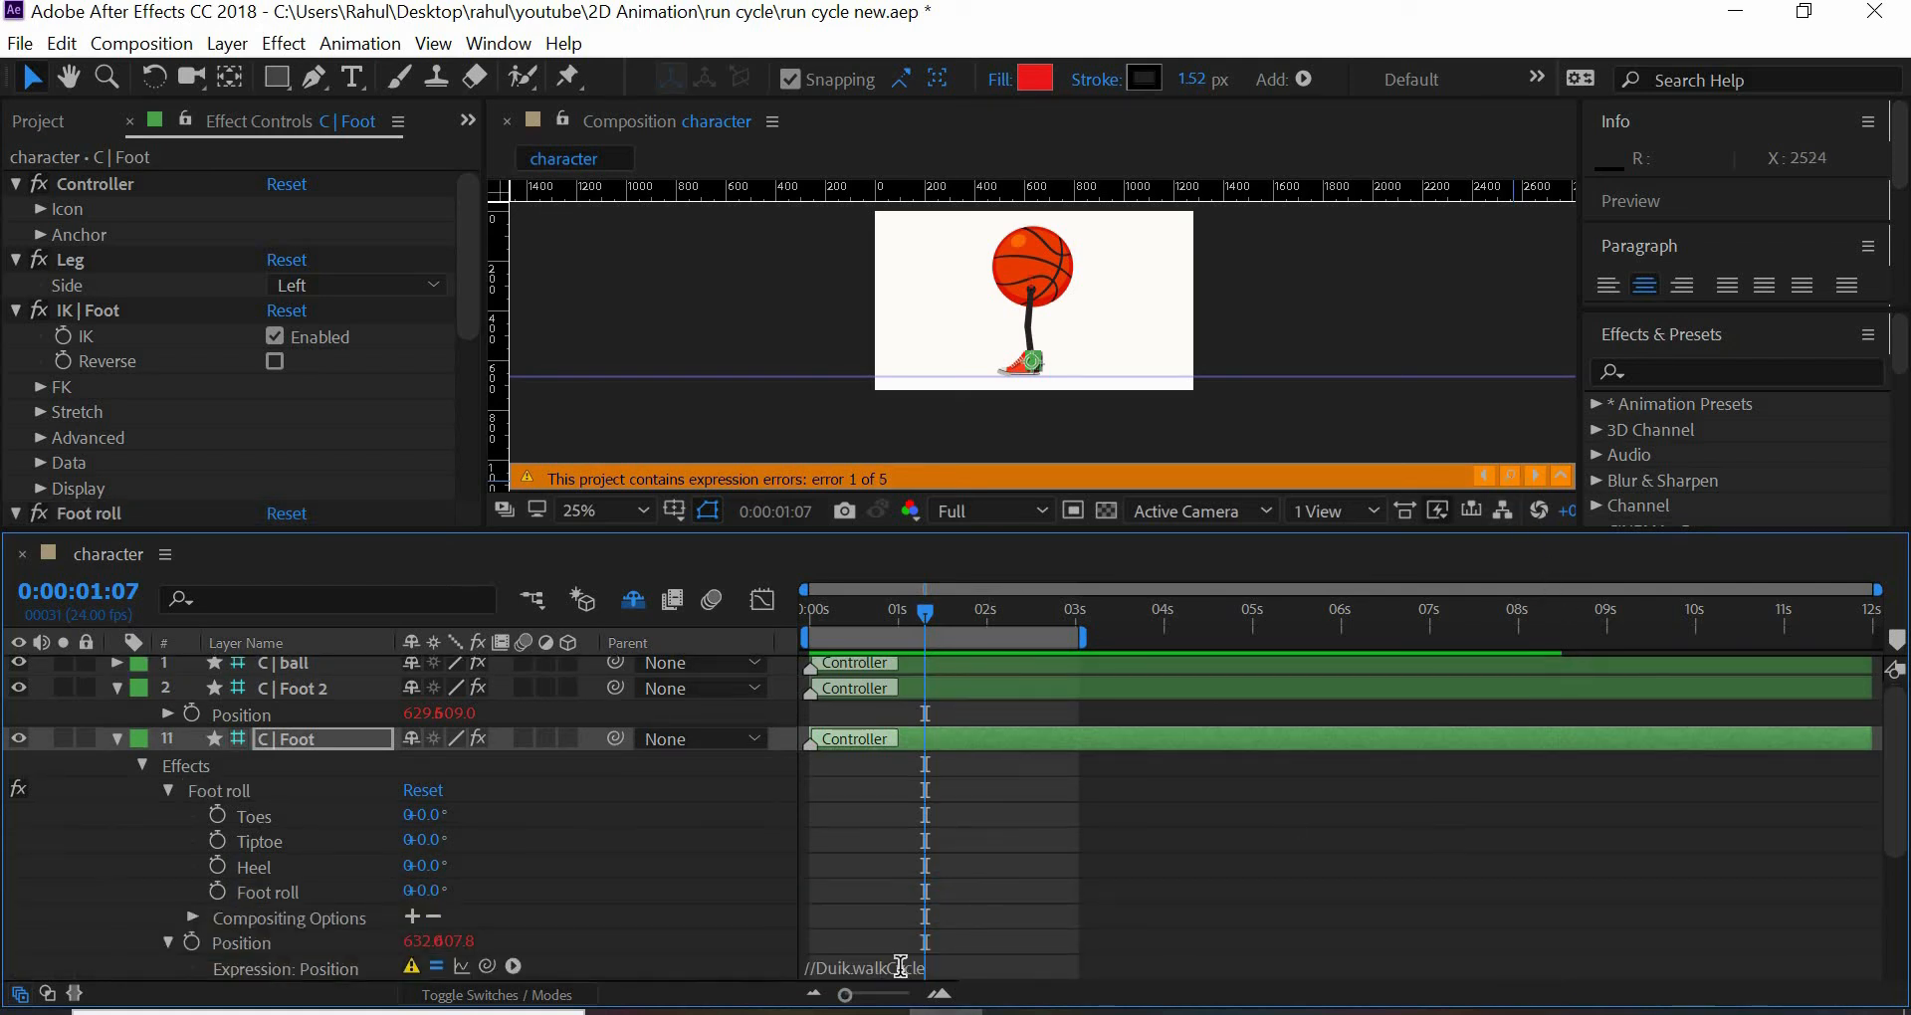
pyautogui.click(900, 967)
pyautogui.press('BackSpace')
pyautogui.click(1508, 478)
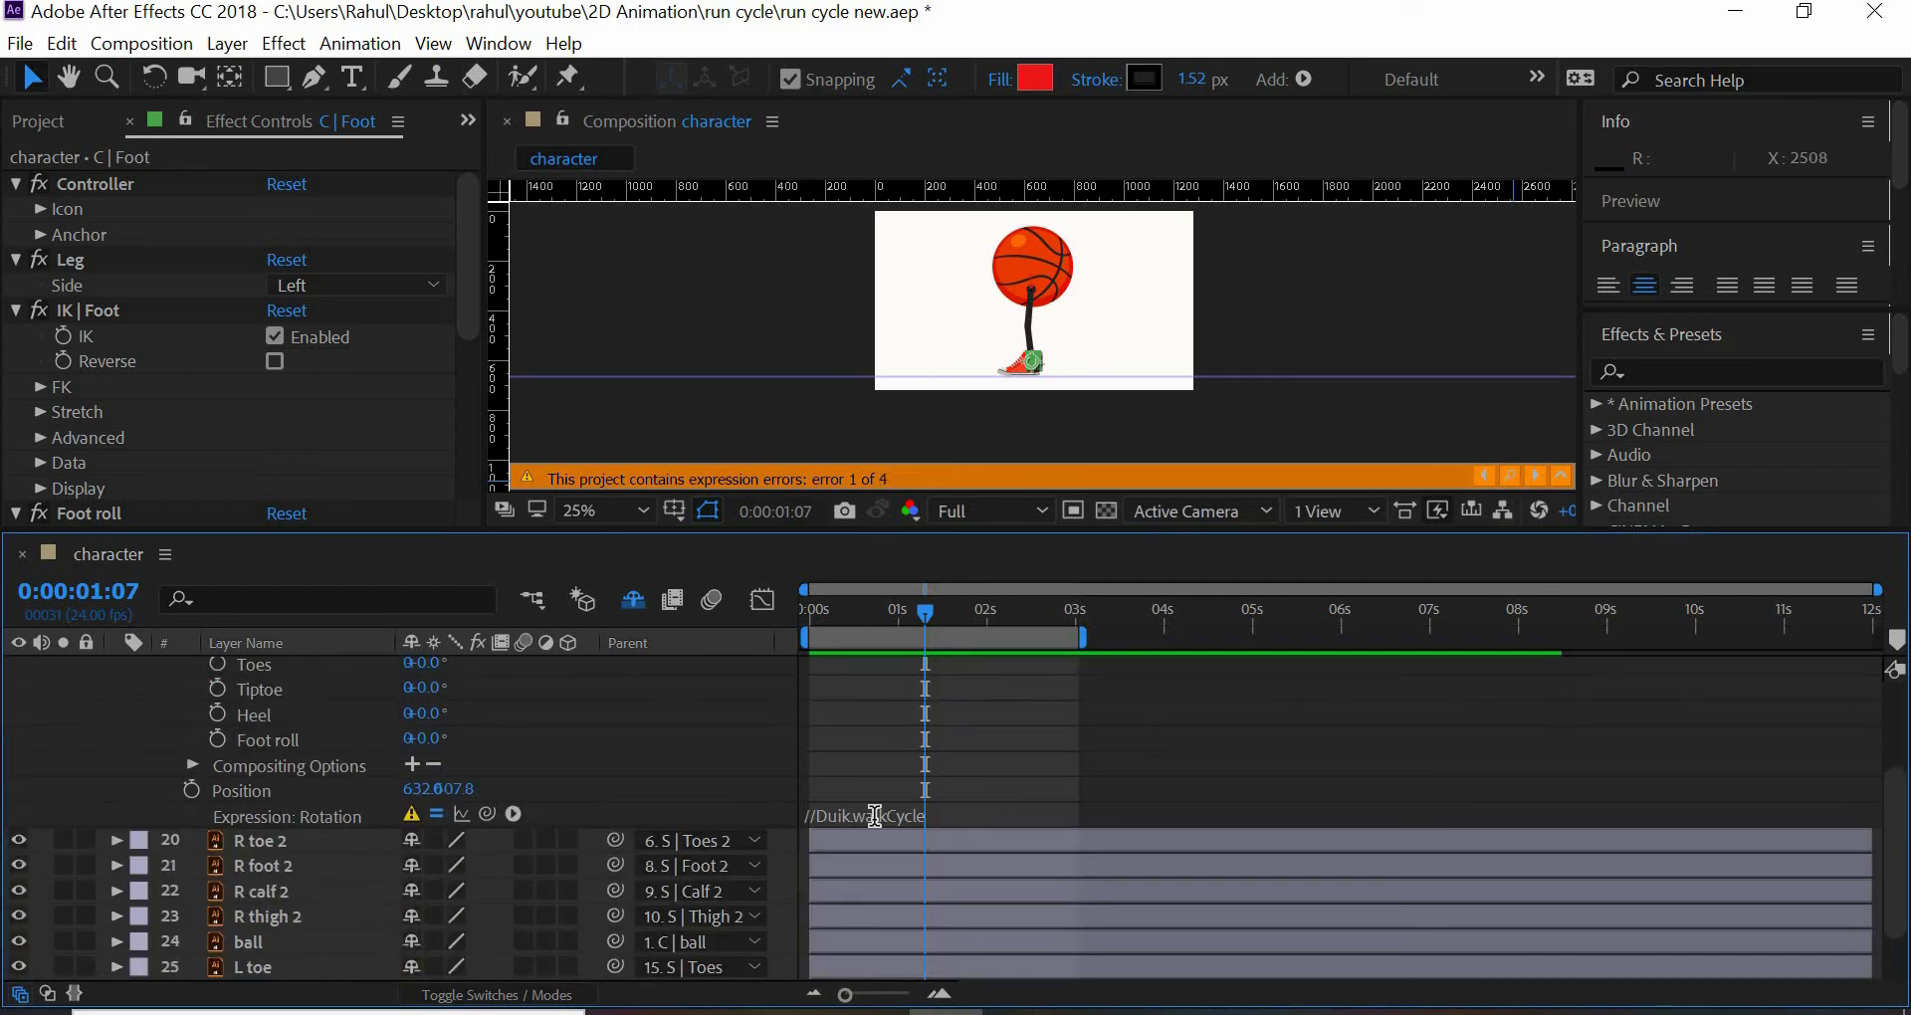
pyautogui.click(875, 816)
pyautogui.press('BackSpace')
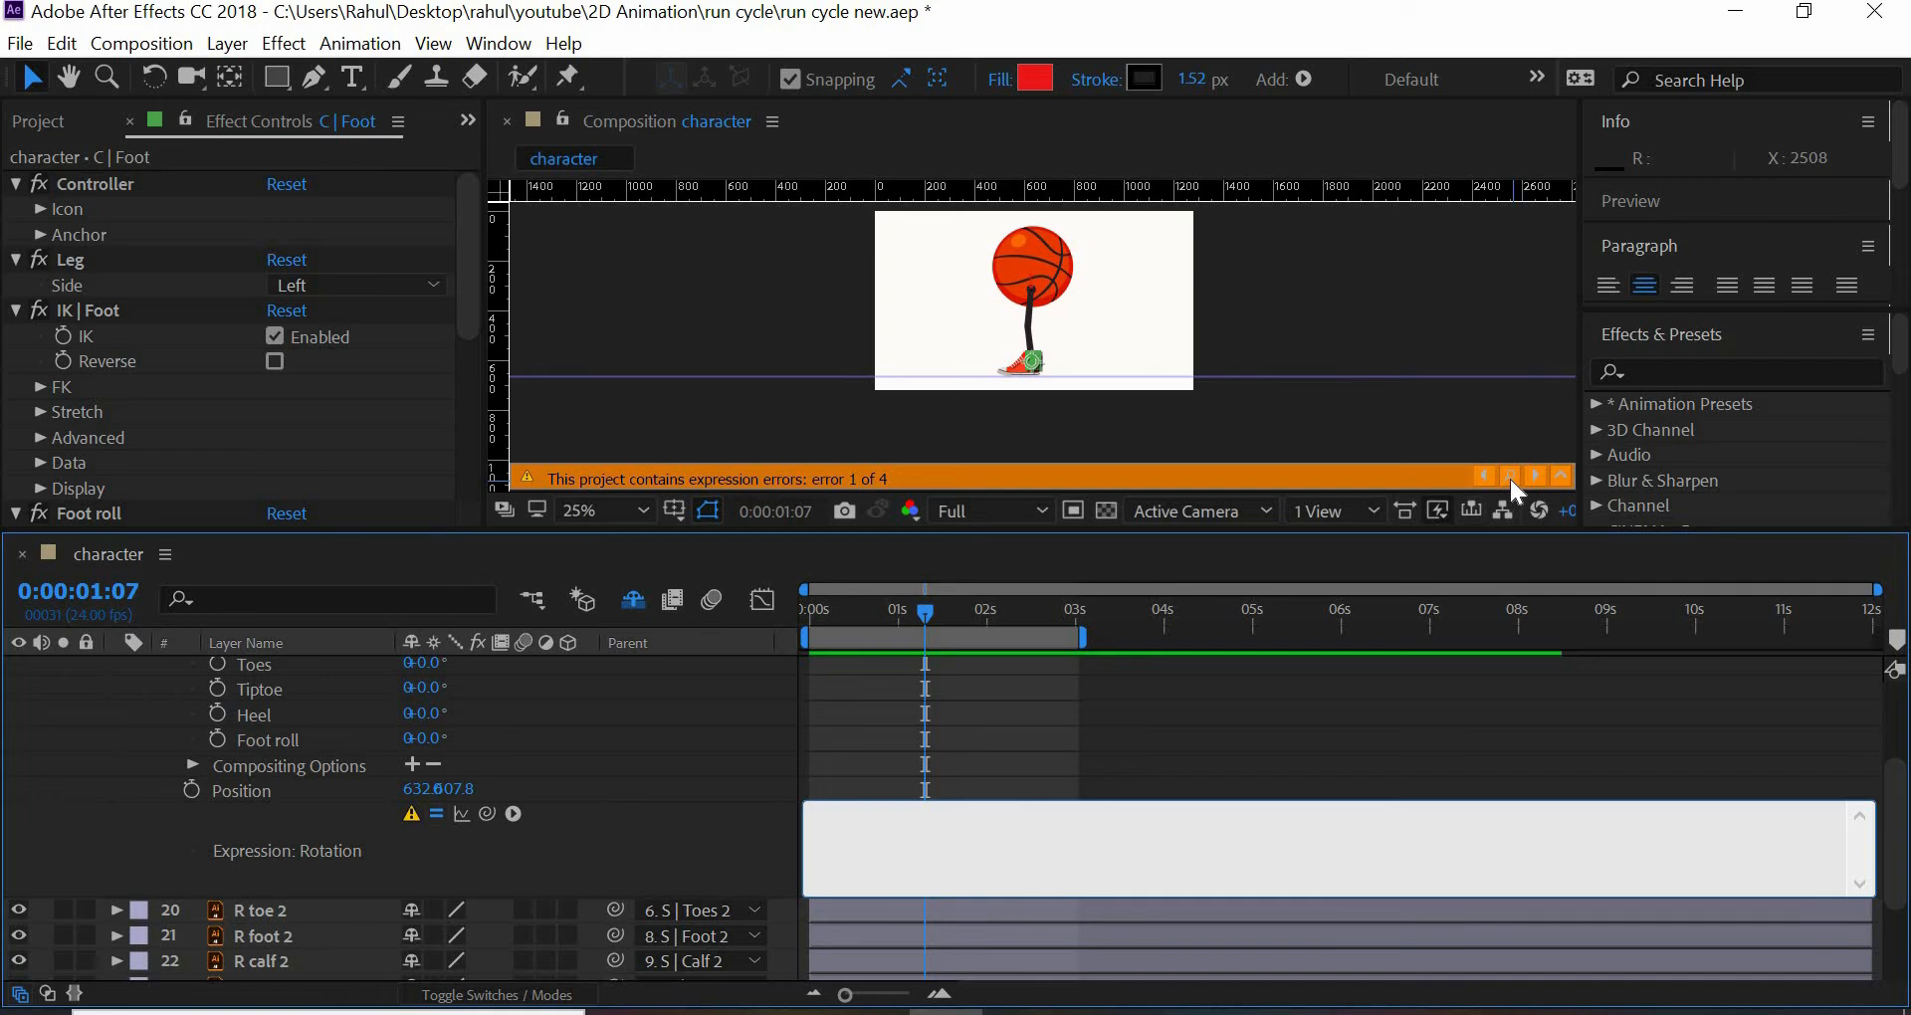
# - Clear the walk-cycle expressions from the Rotation and Position of the C | Foot 2 layer
pyautogui.click(1508, 478)
pyautogui.scroll(2, 936, 748)
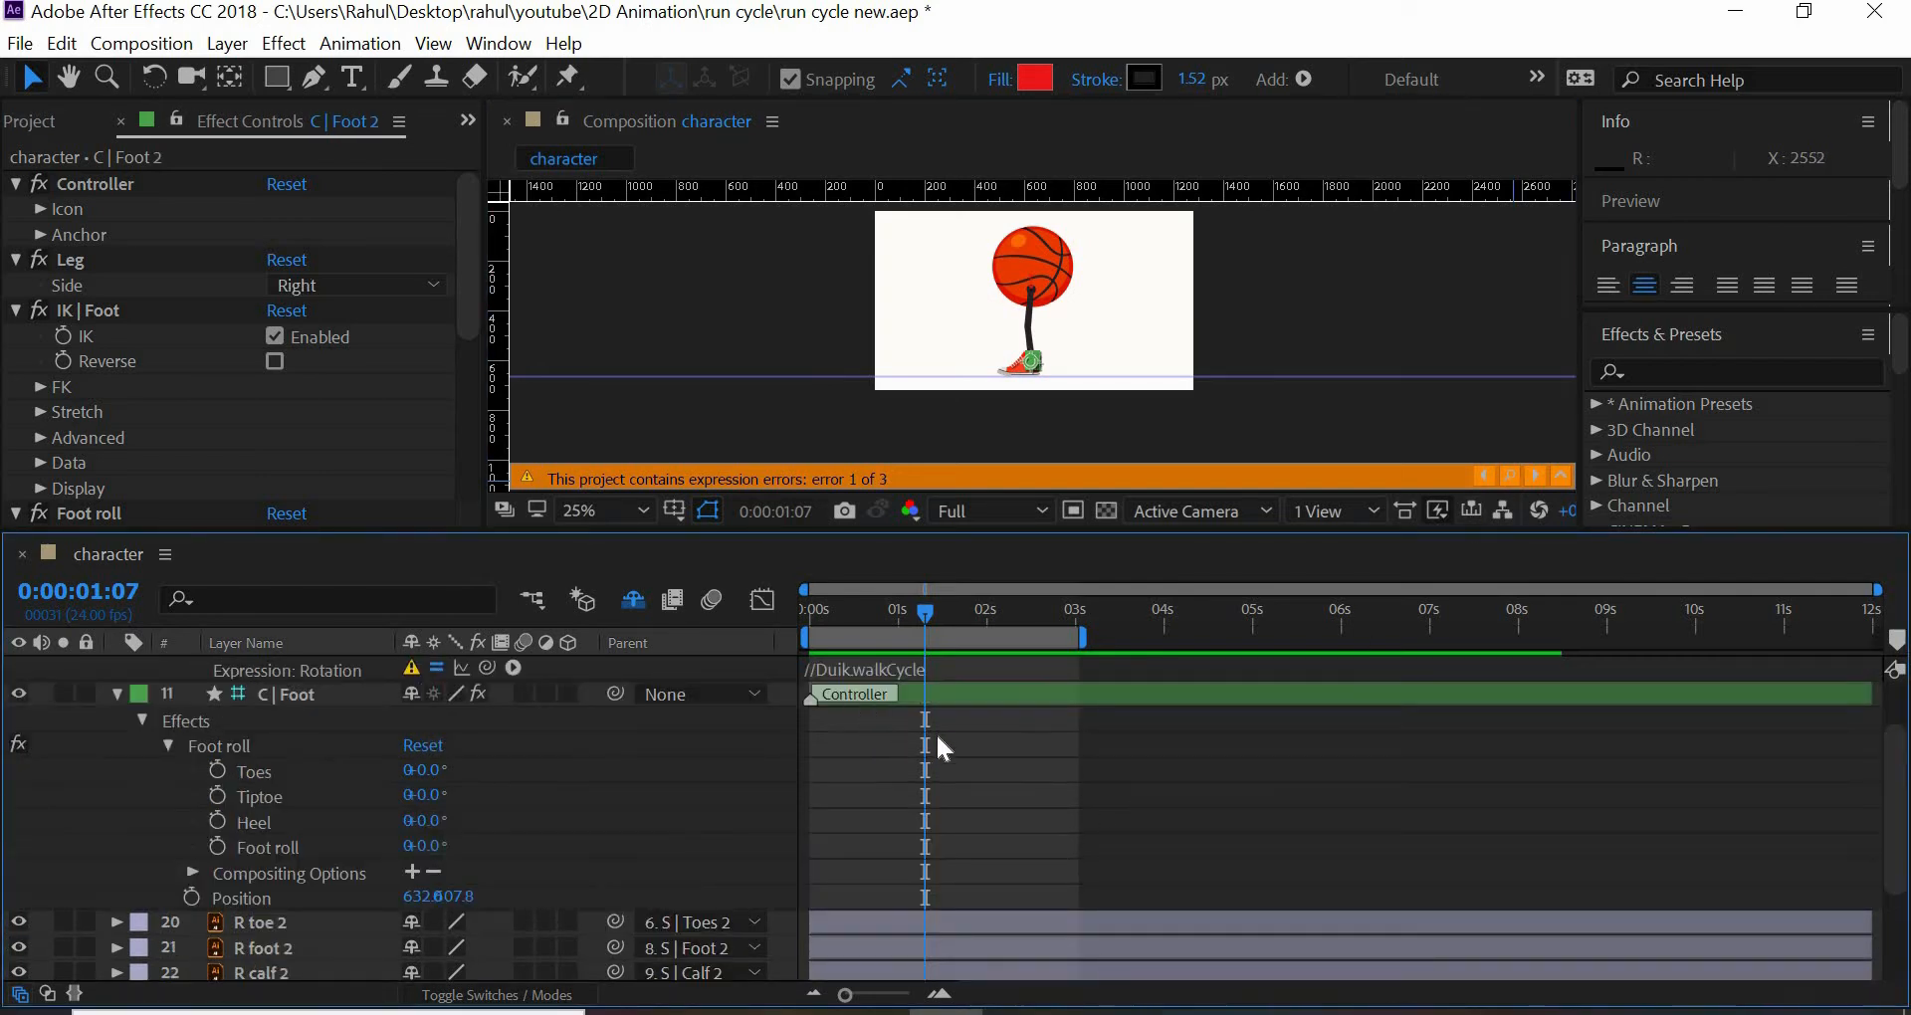
pyautogui.scroll(2, 964, 786)
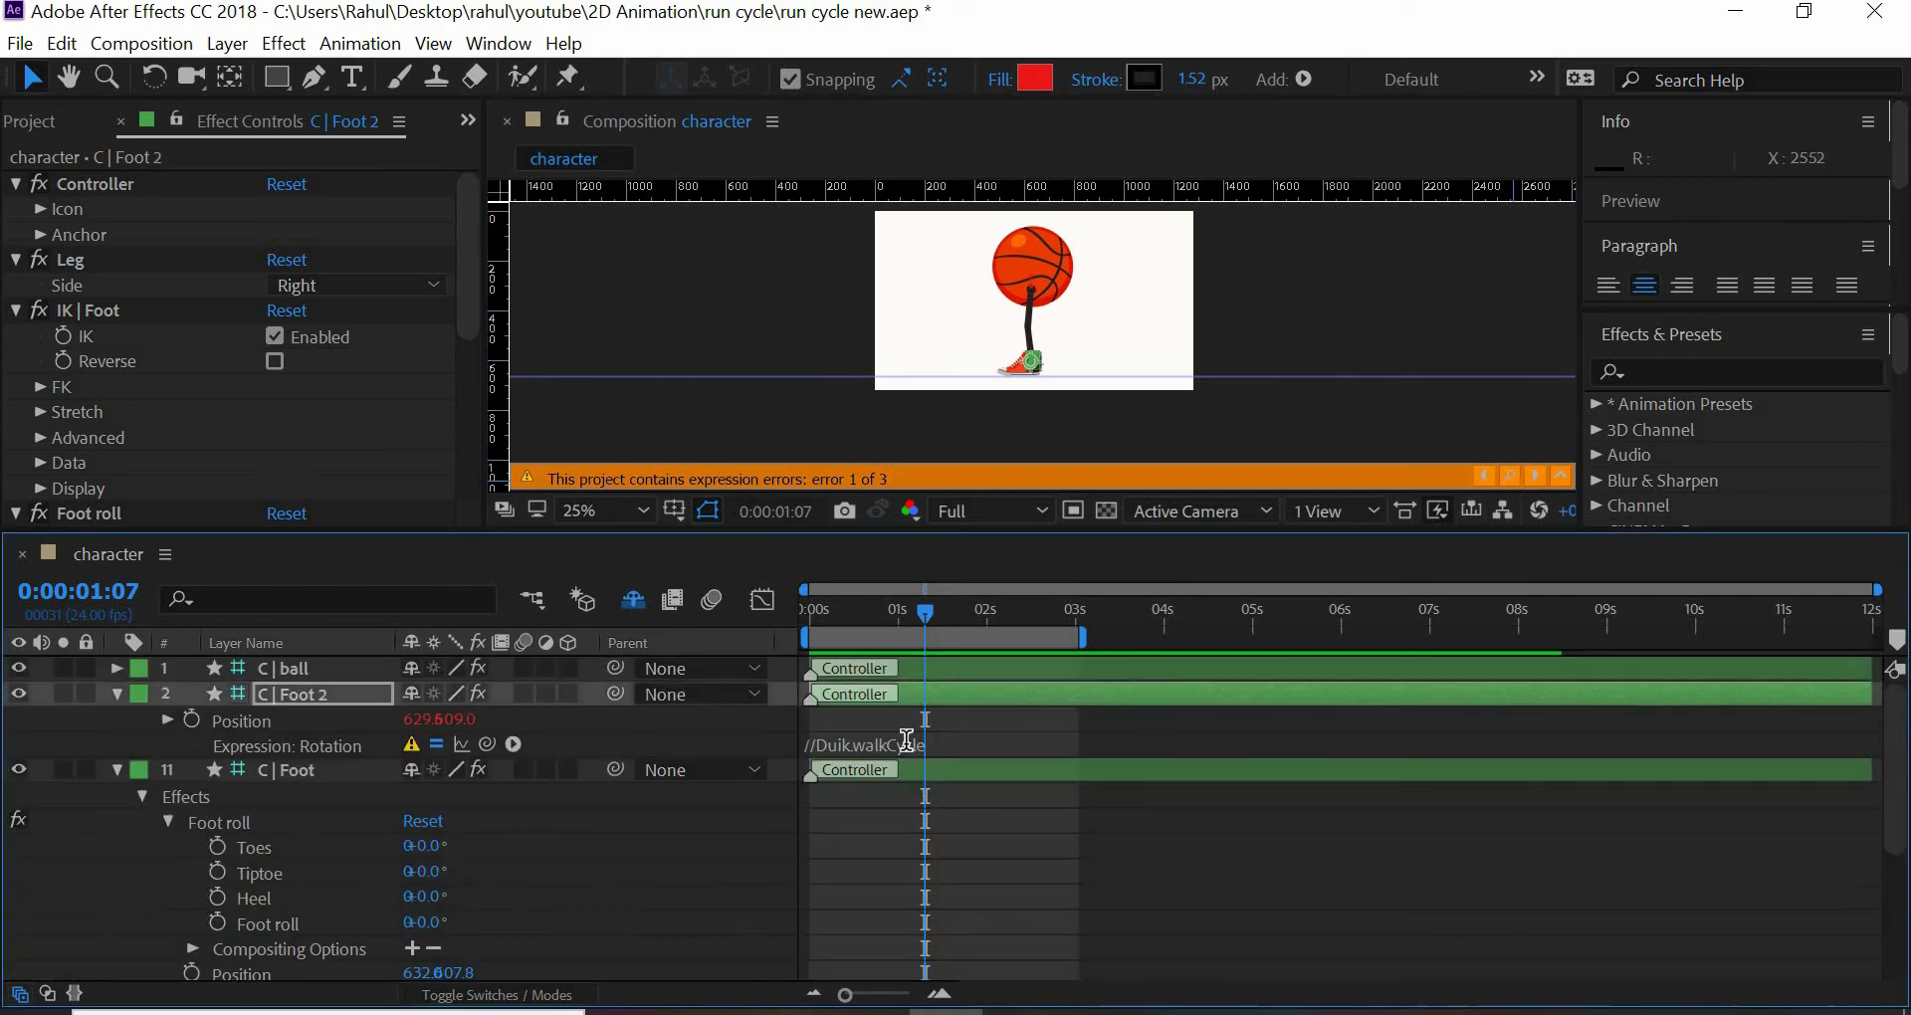
pyautogui.click(907, 741)
pyautogui.press('BackSpace')
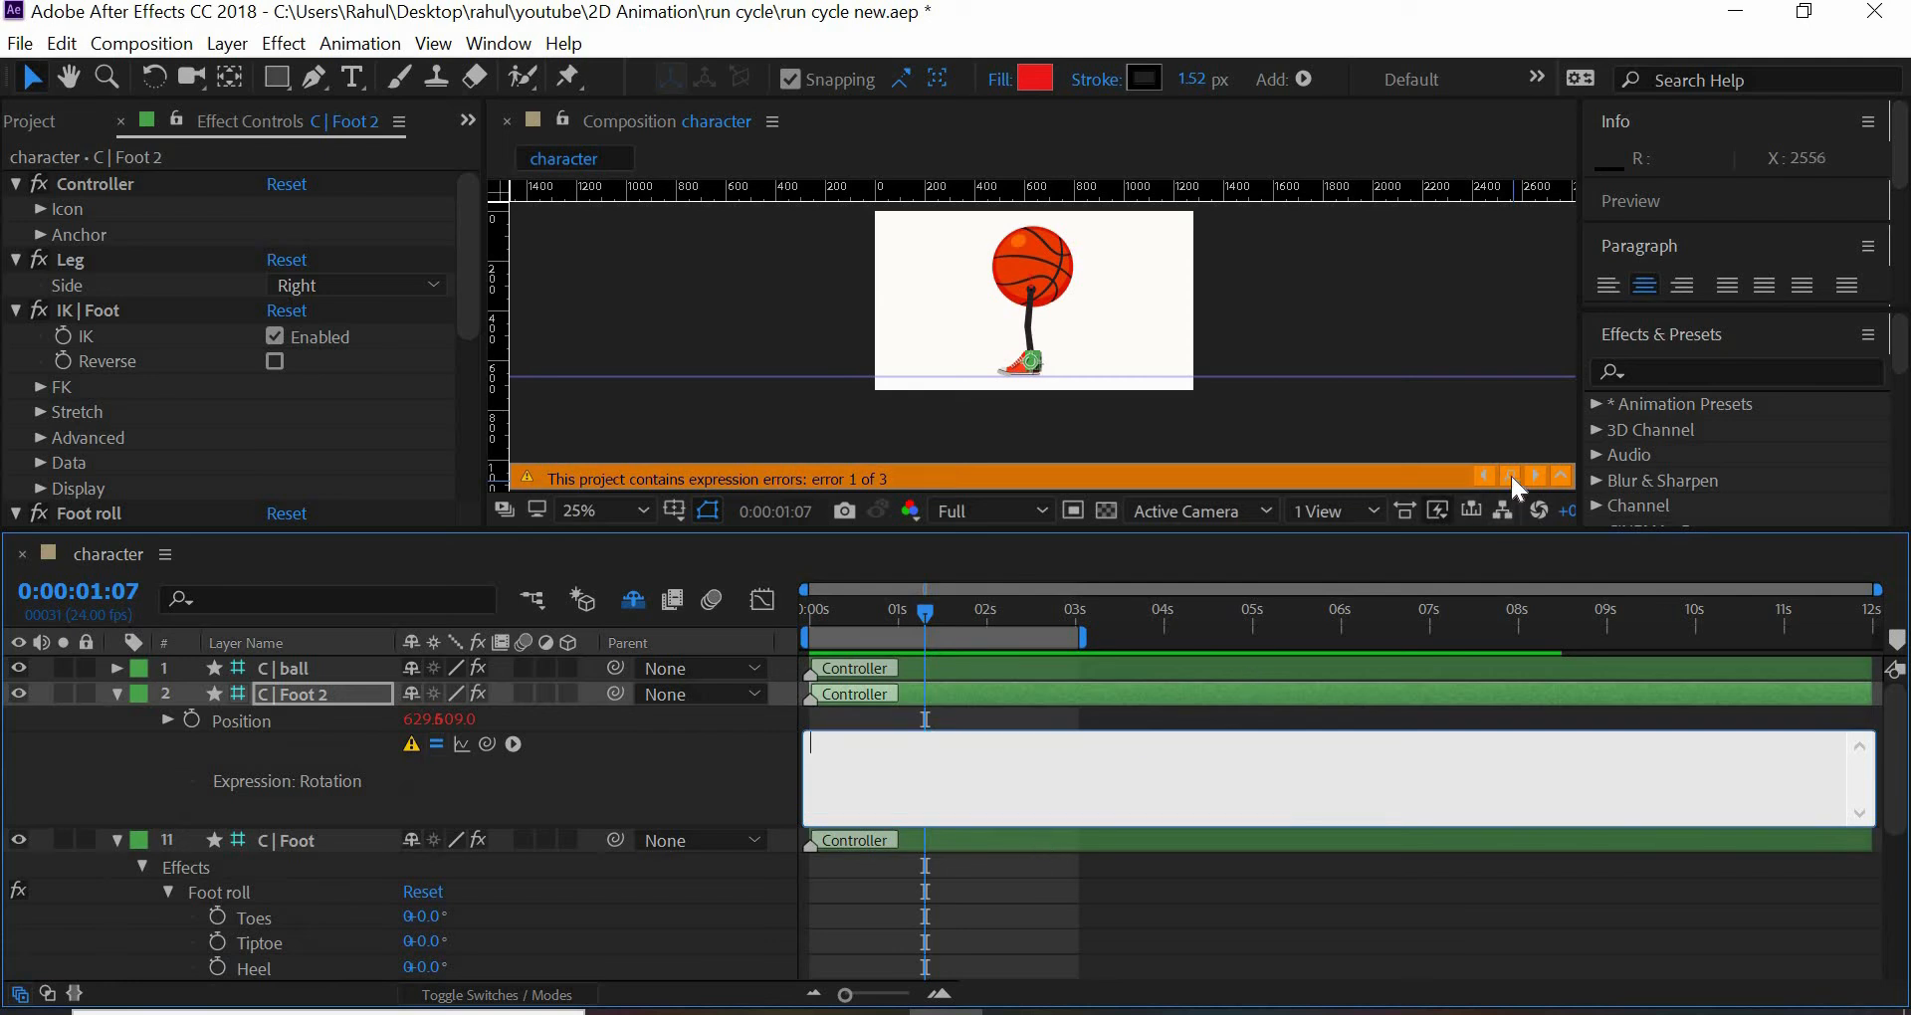
pyautogui.click(1512, 476)
pyautogui.click(901, 745)
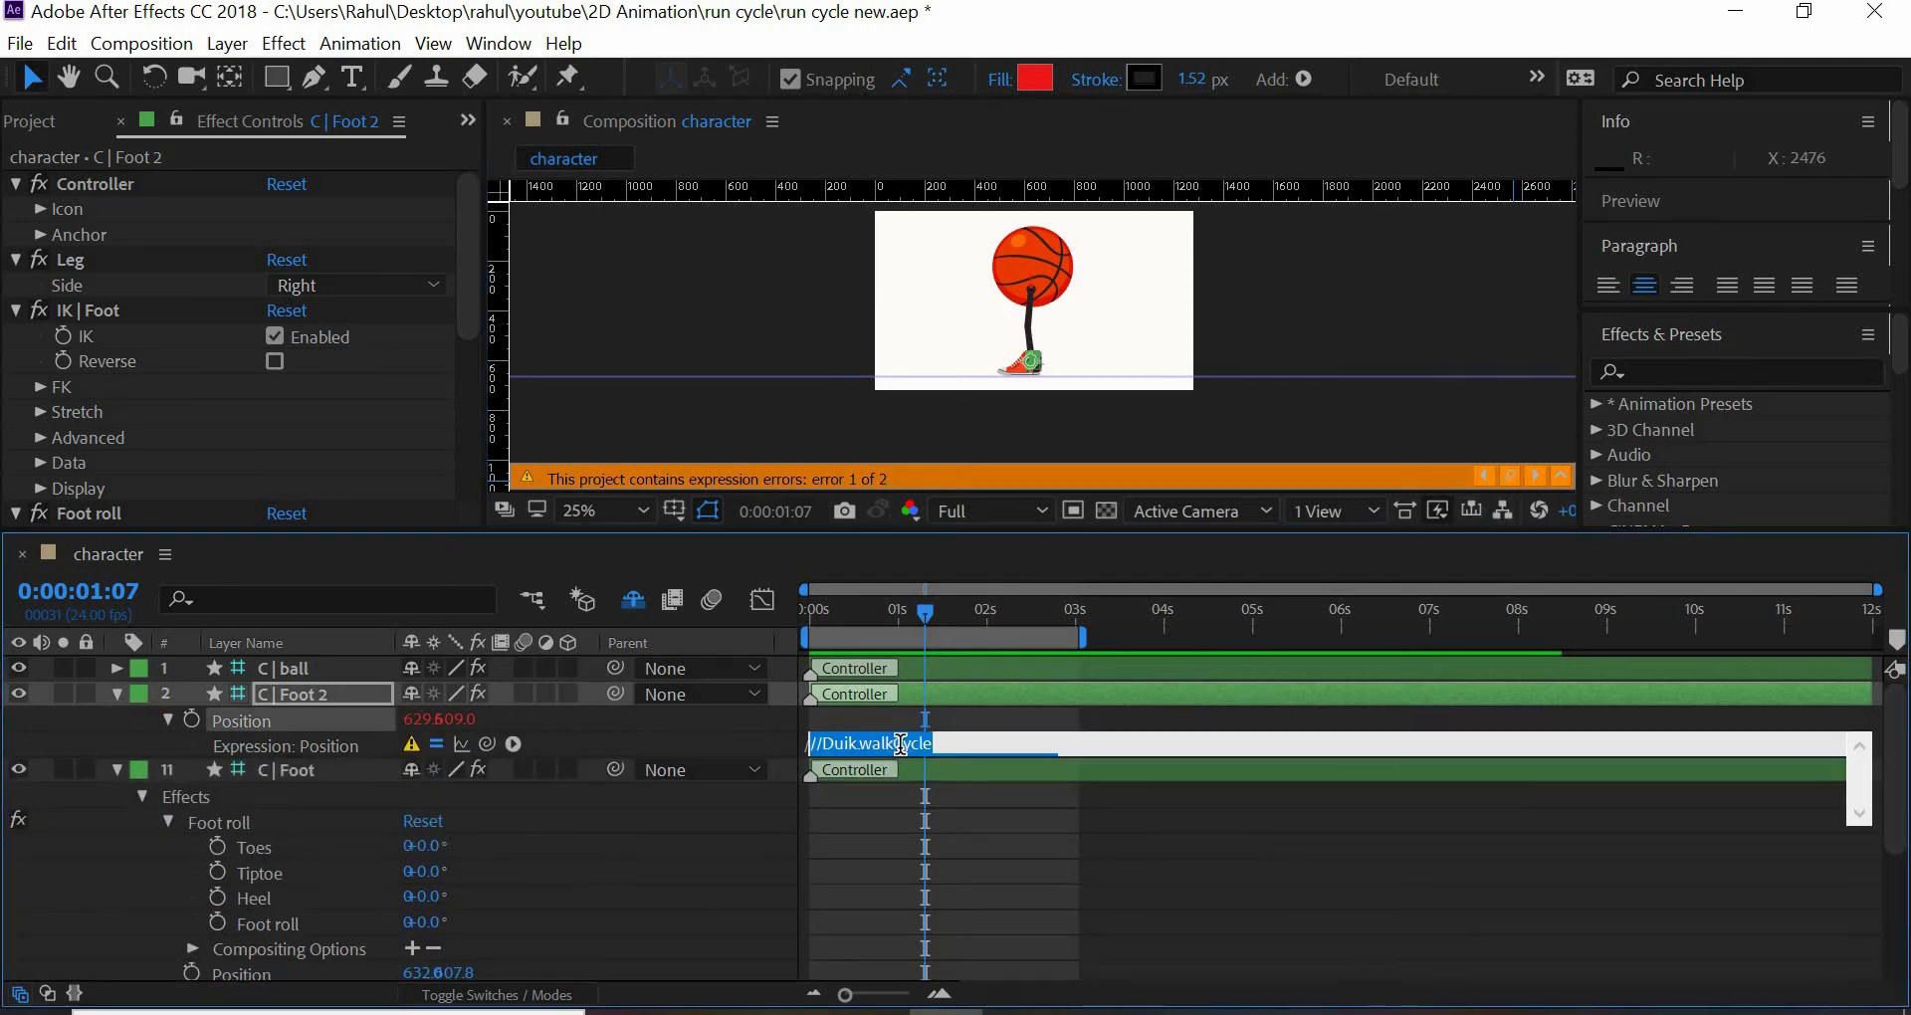
pyautogui.press('BackSpace')
# - Clear the walk-cycle expression from the Position of the C | ball layer and collapse that layer's properties
pyautogui.click(1509, 476)
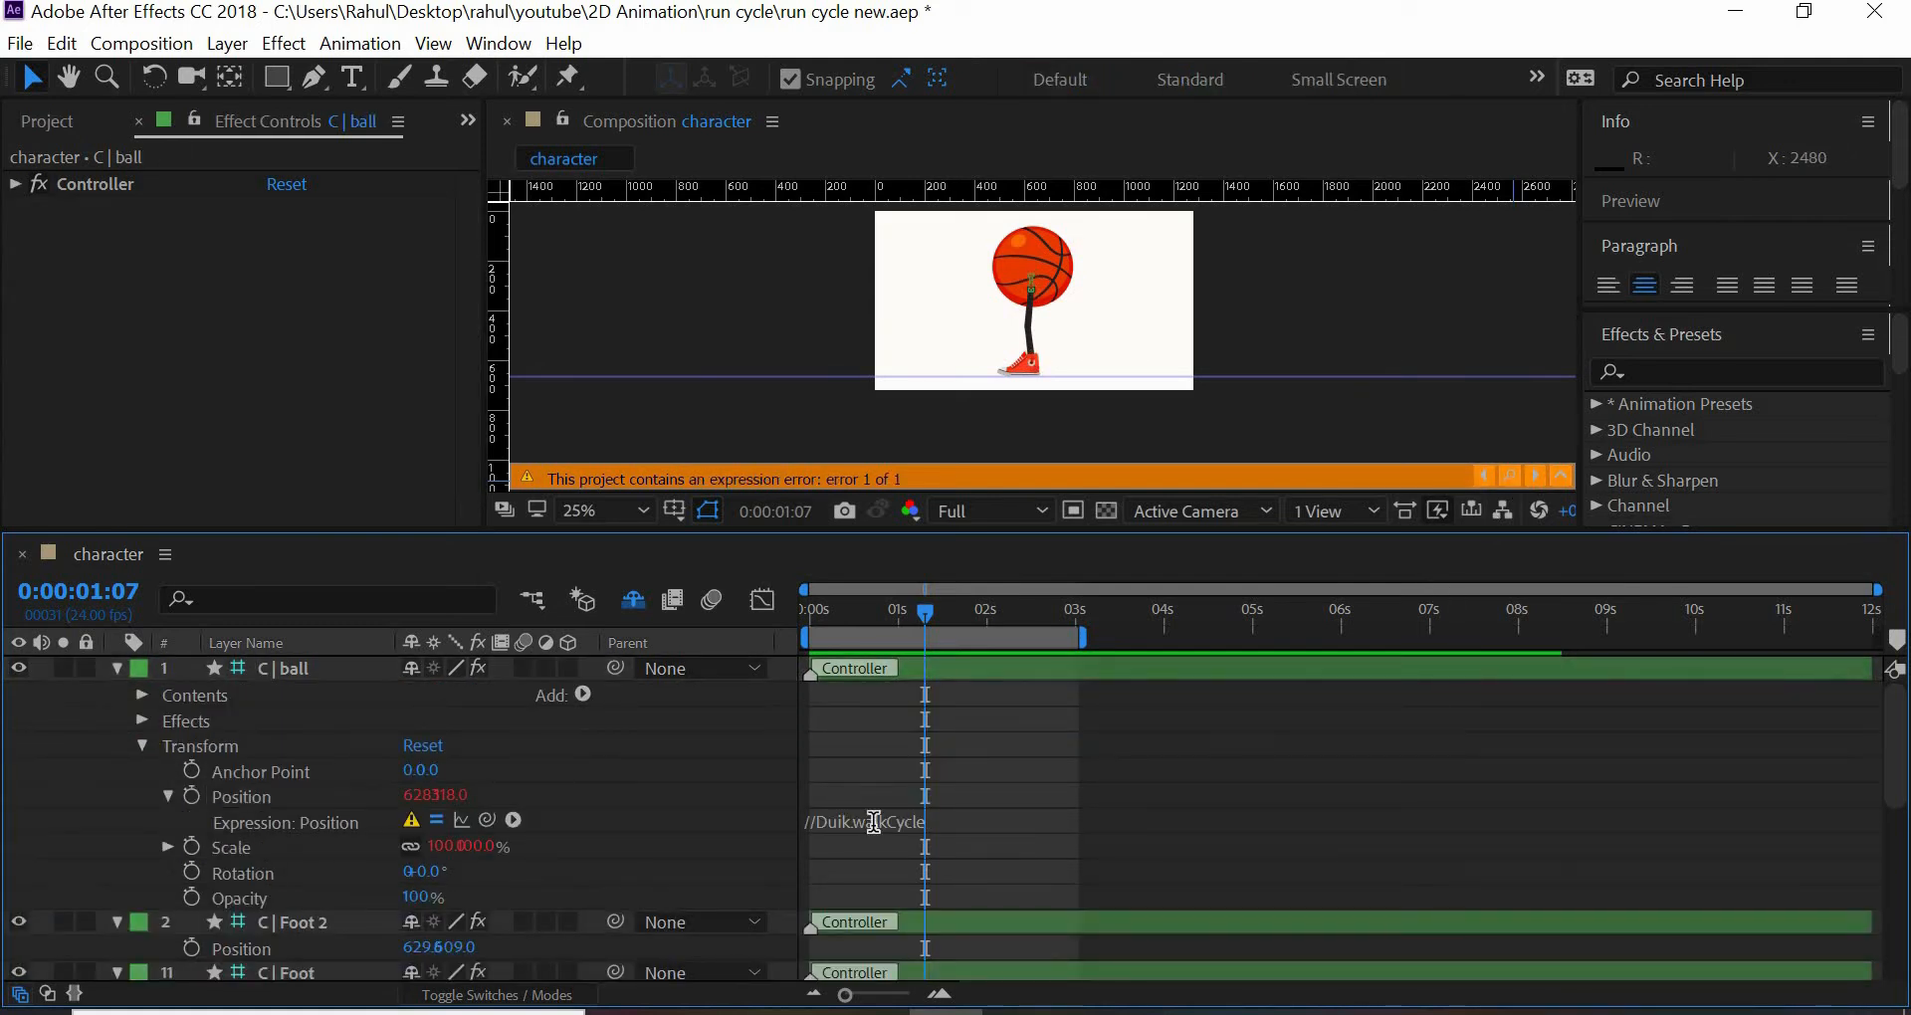
pyautogui.click(873, 828)
pyautogui.press('BackSpace')
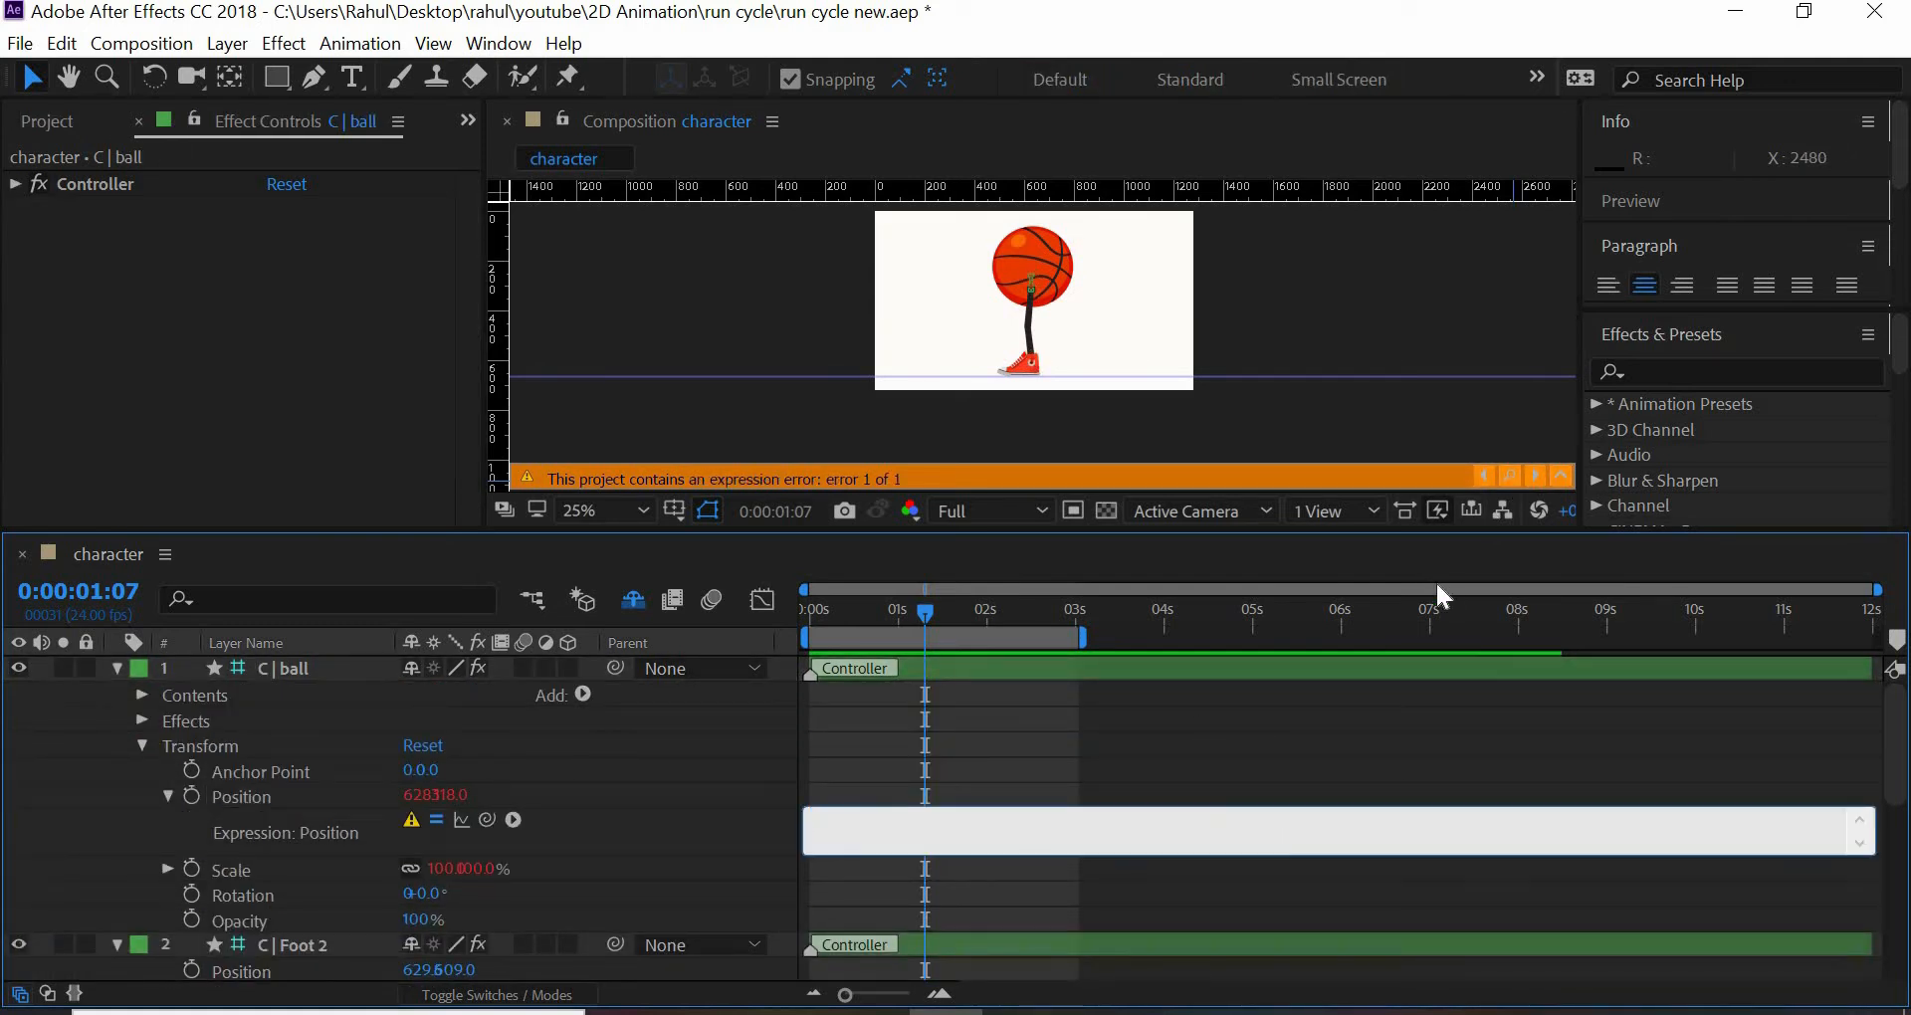
pyautogui.click(1470, 408)
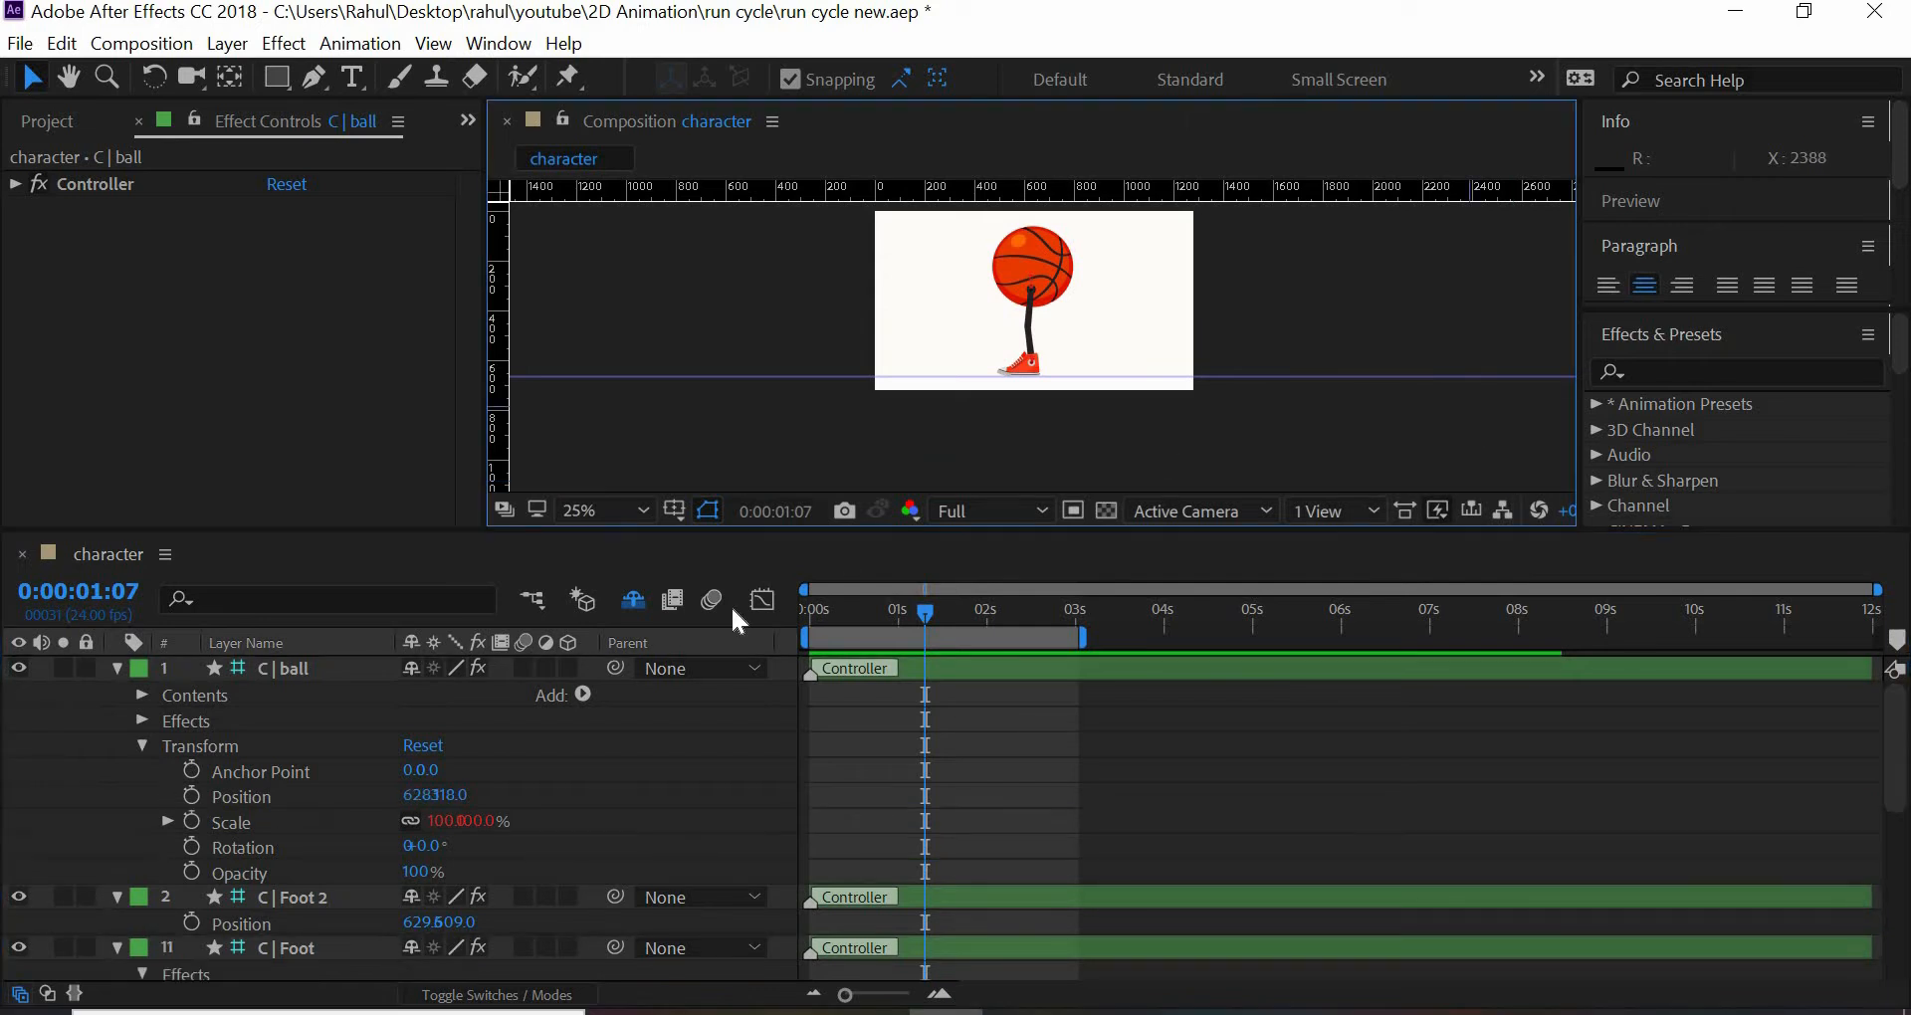
pyautogui.click(117, 669)
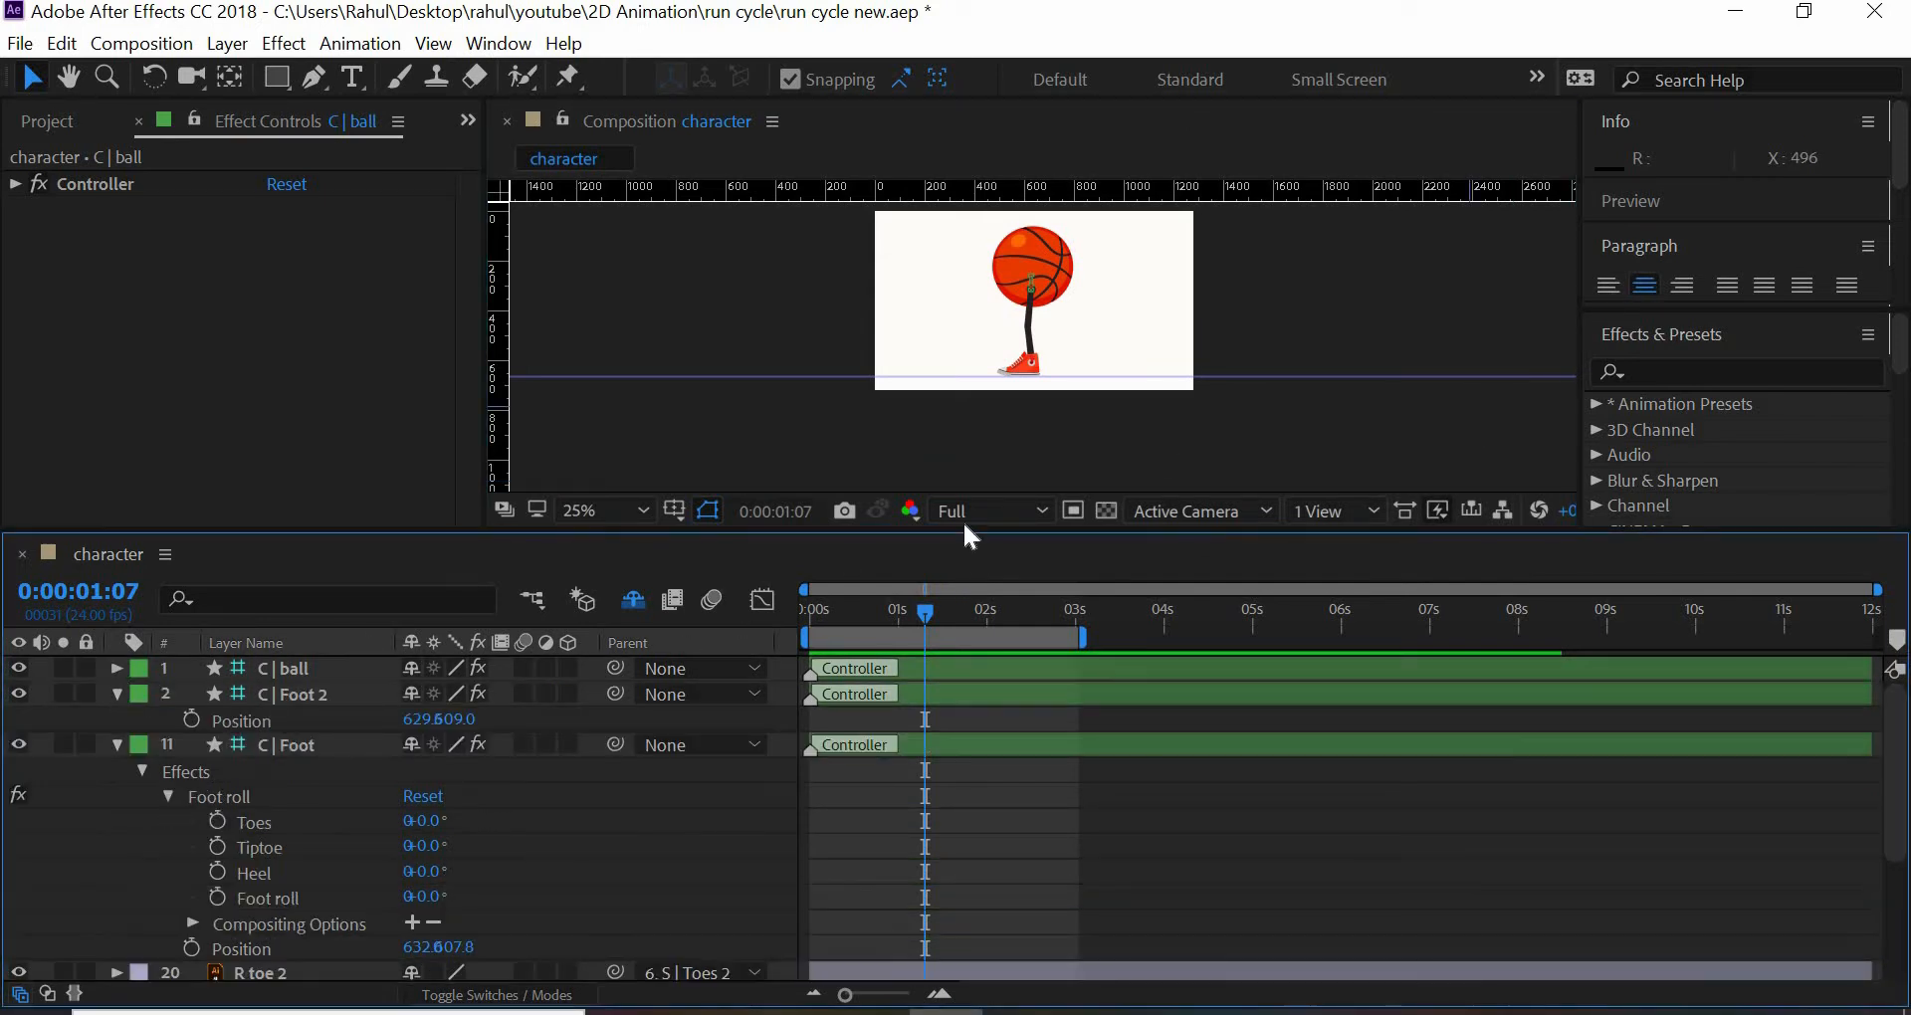
# - Shrink the timeline area to enlarge the composition view, and save the project
pyautogui.moveTo(946, 529); pyautogui.dragTo(946, 701)
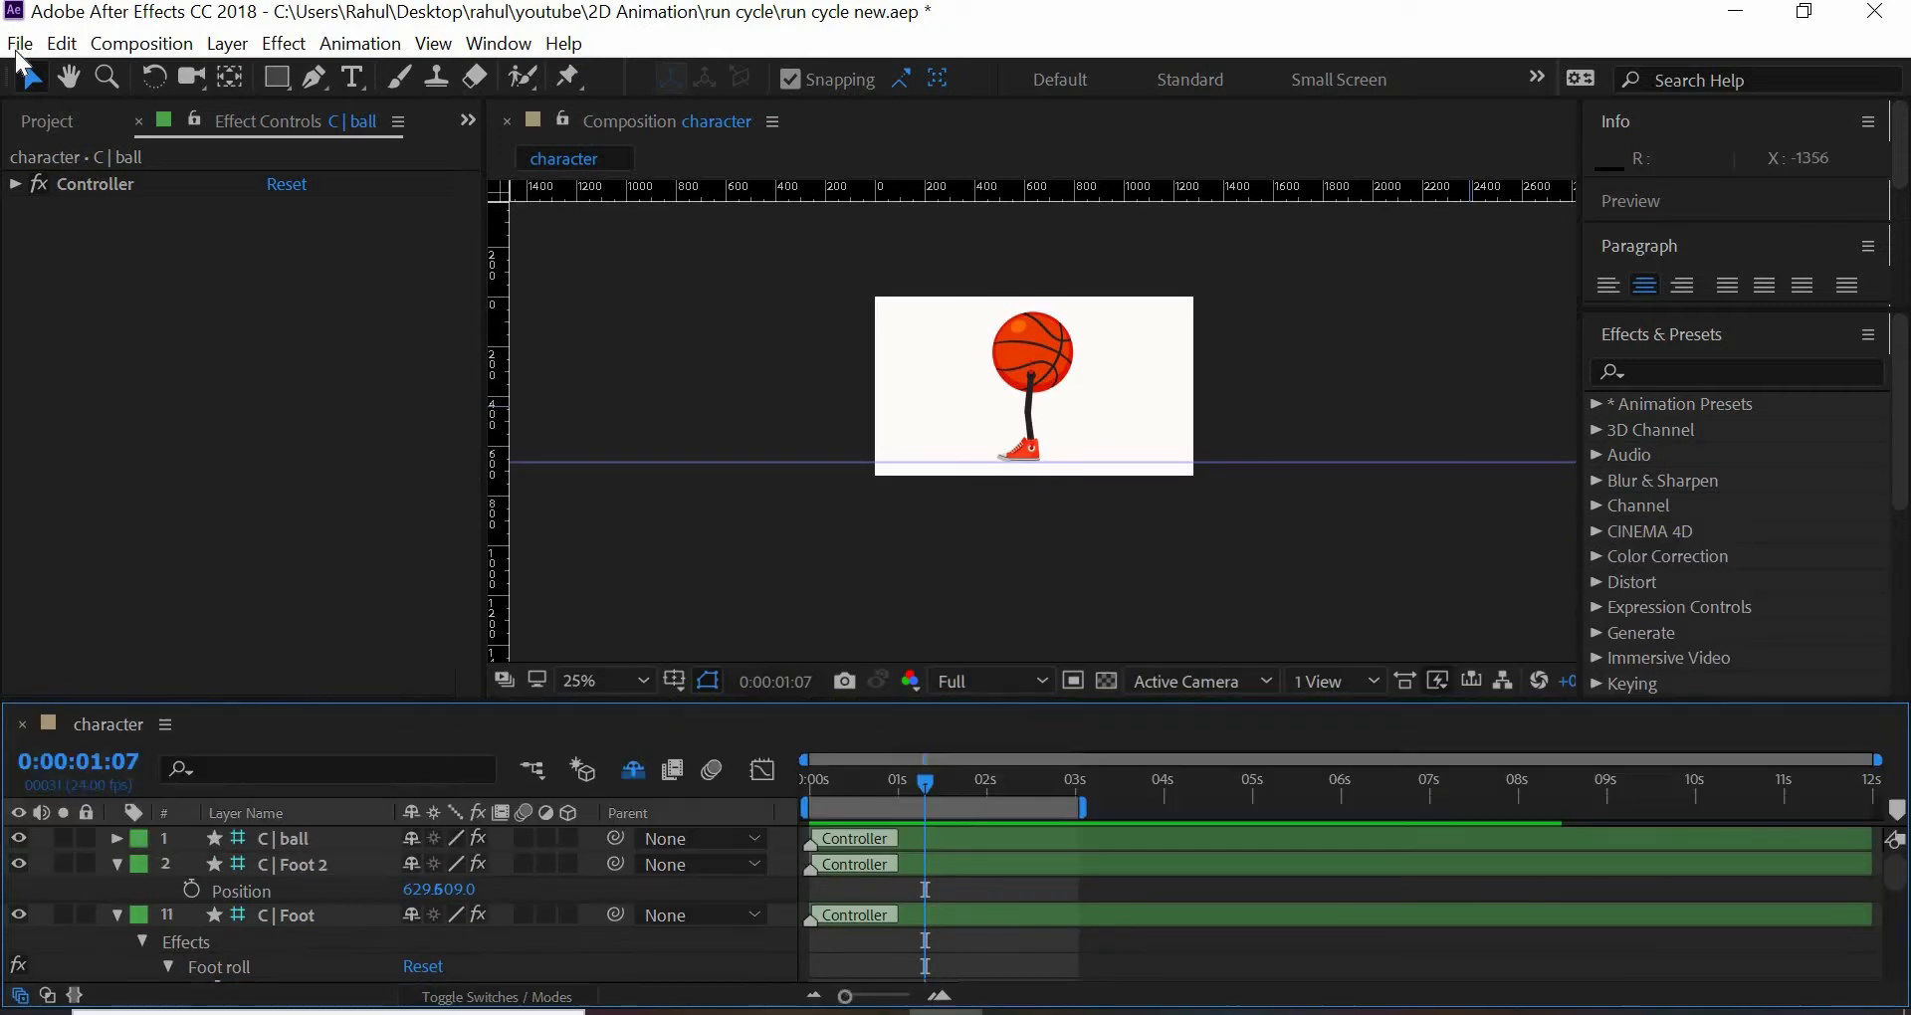
pyautogui.click(20, 43)
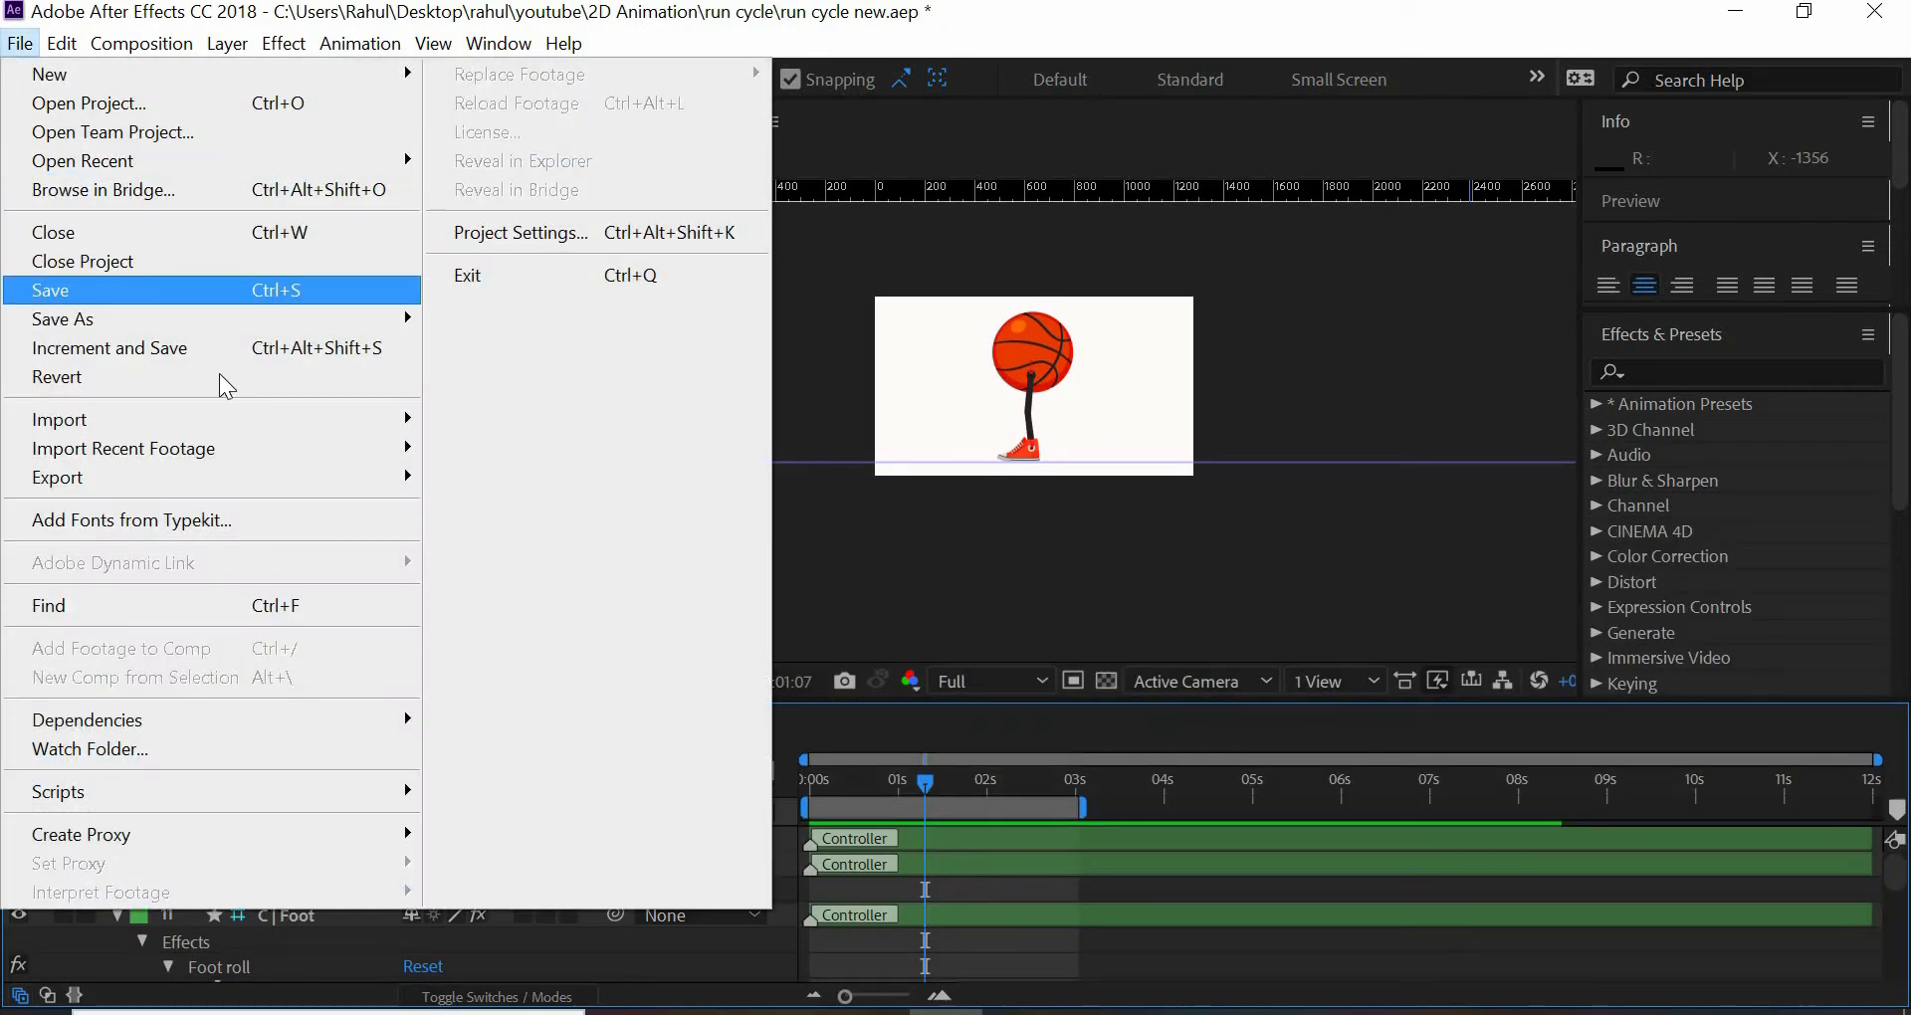
pyautogui.click(50, 290)
pyautogui.moveTo(918, 792); pyautogui.dragTo(764, 777)
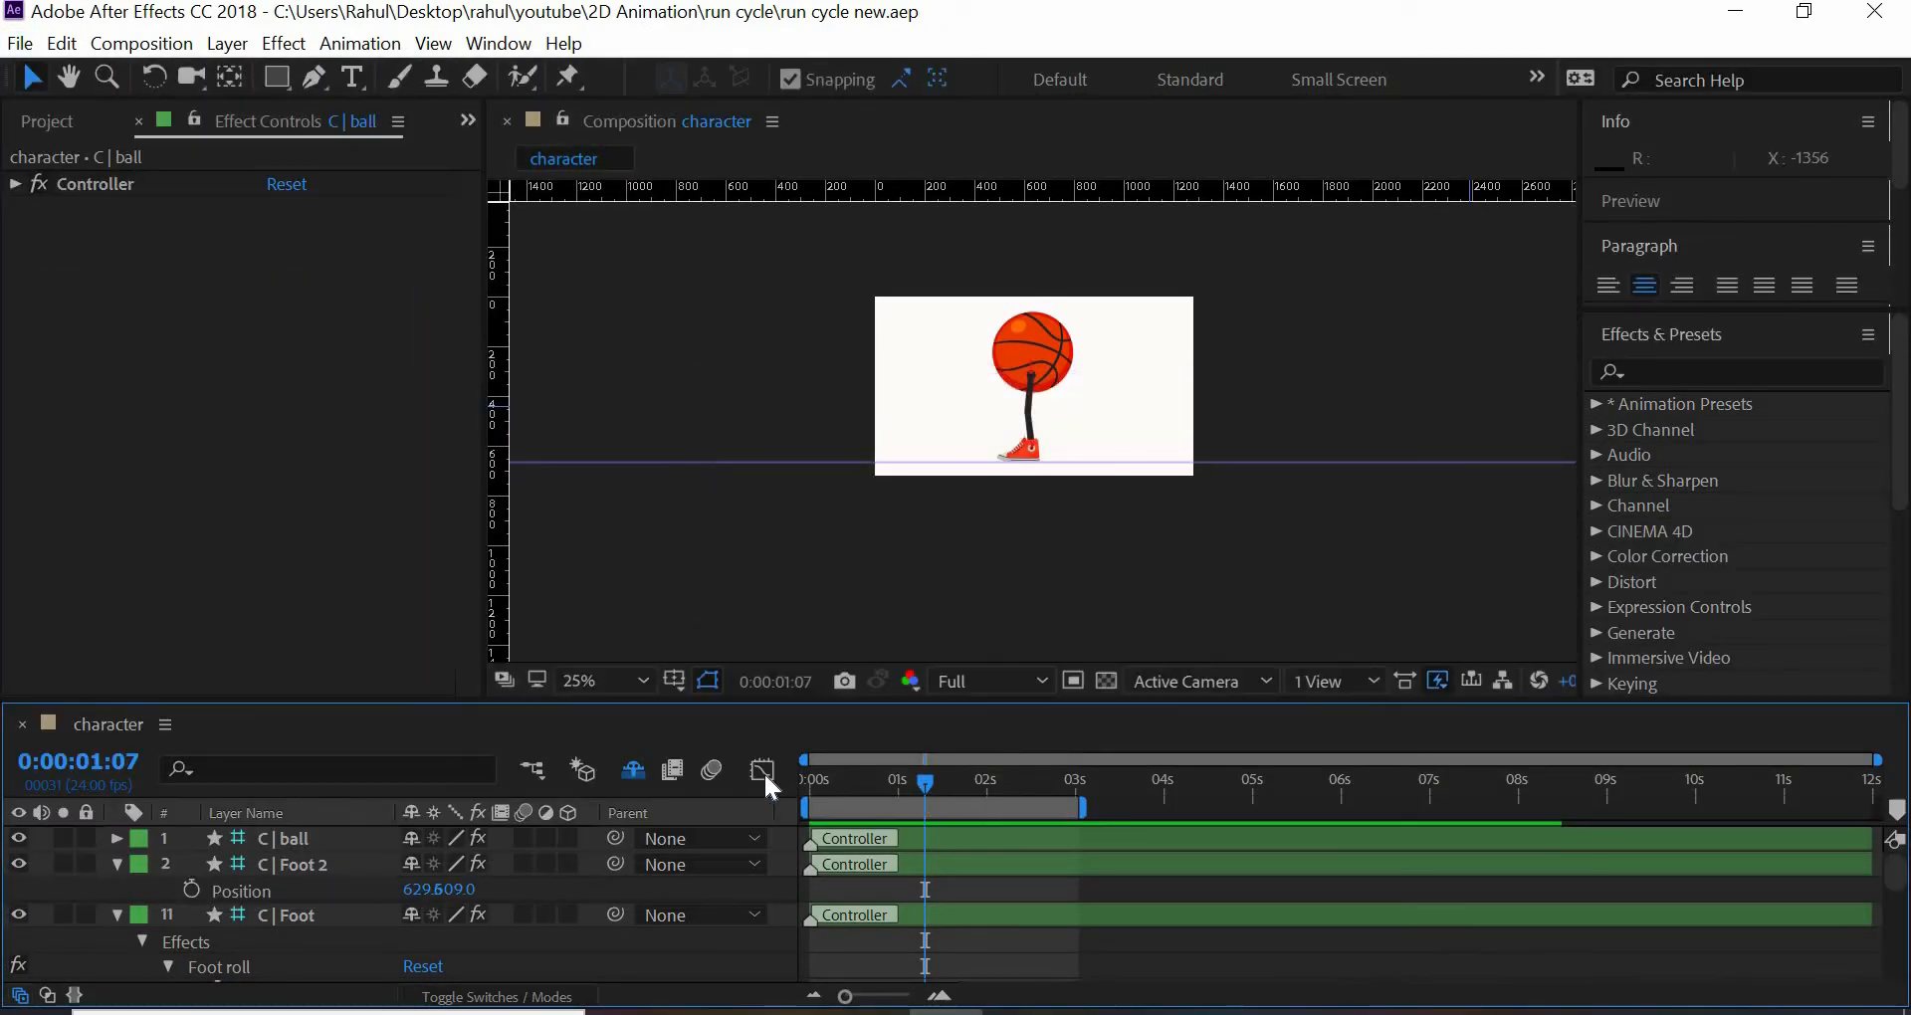
pyautogui.moveTo(1068, 785); pyautogui.dragTo(682, 775)
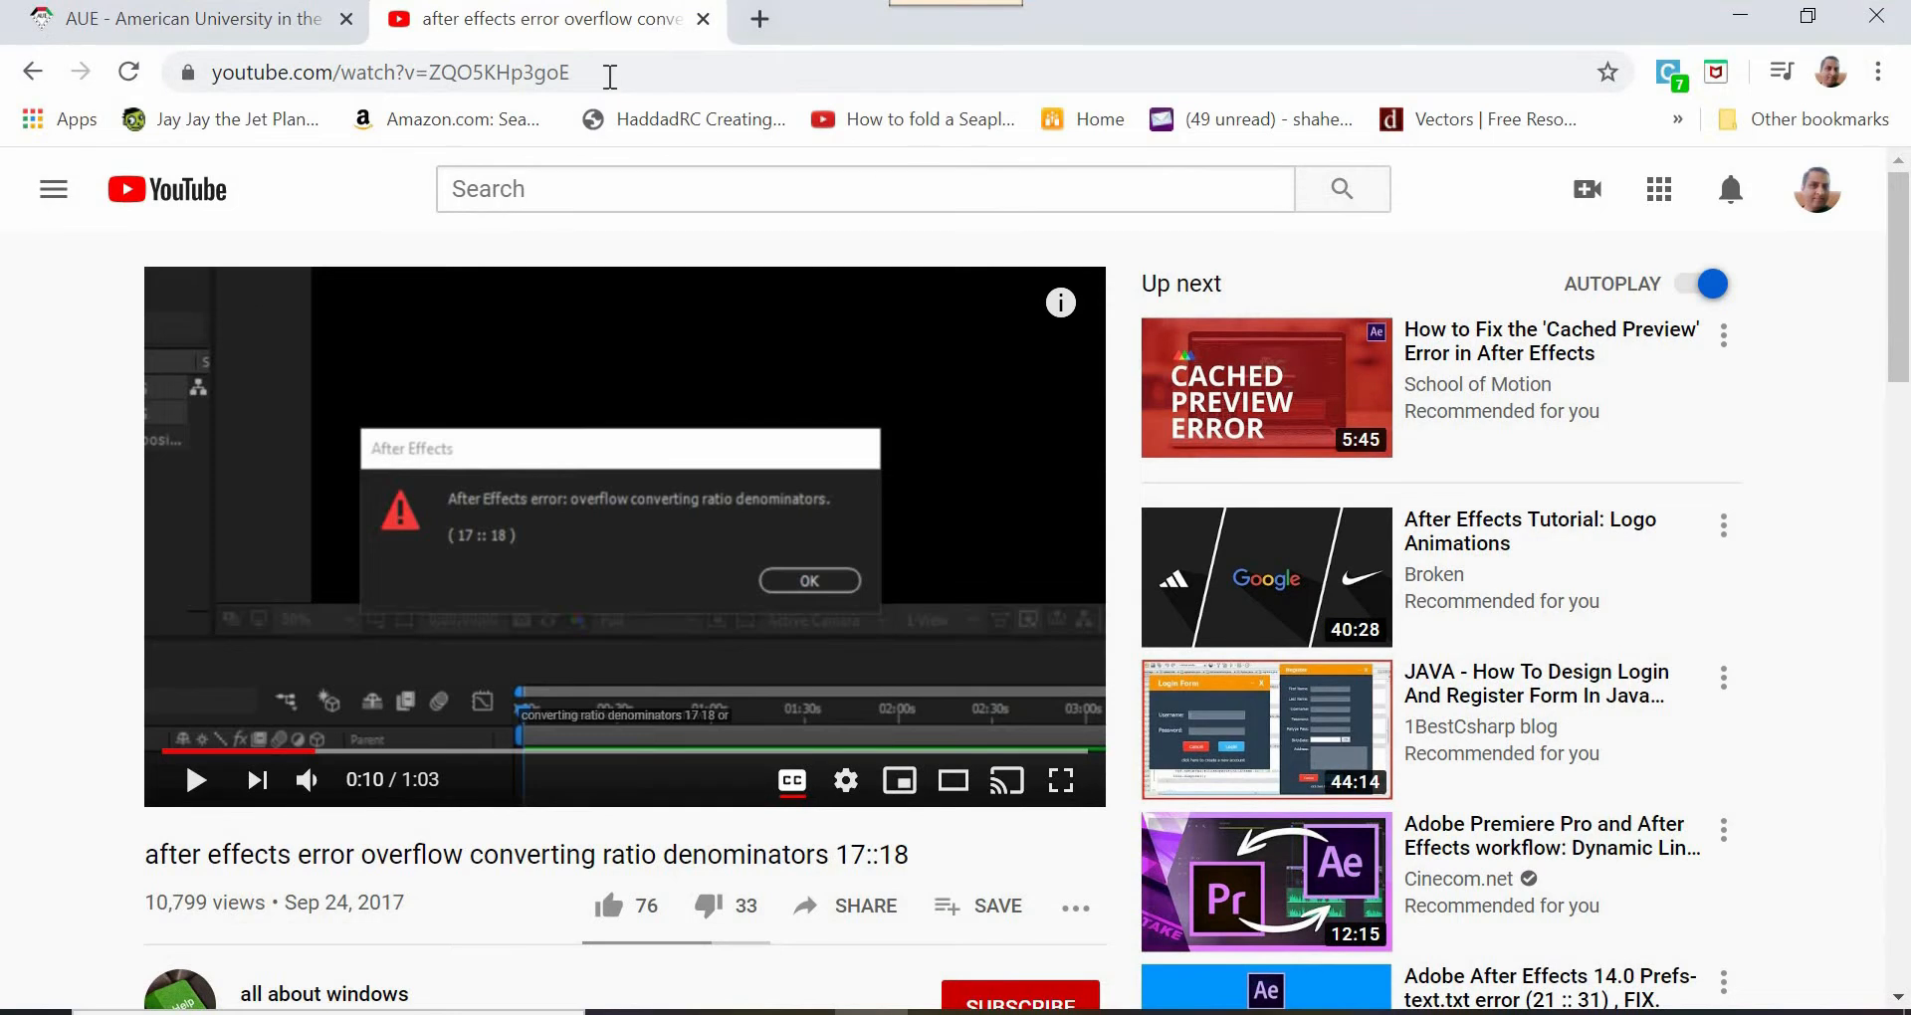
# - Switch to the web browser and search Google for "walk cycle", showing the image results
pyautogui.click(610, 77)
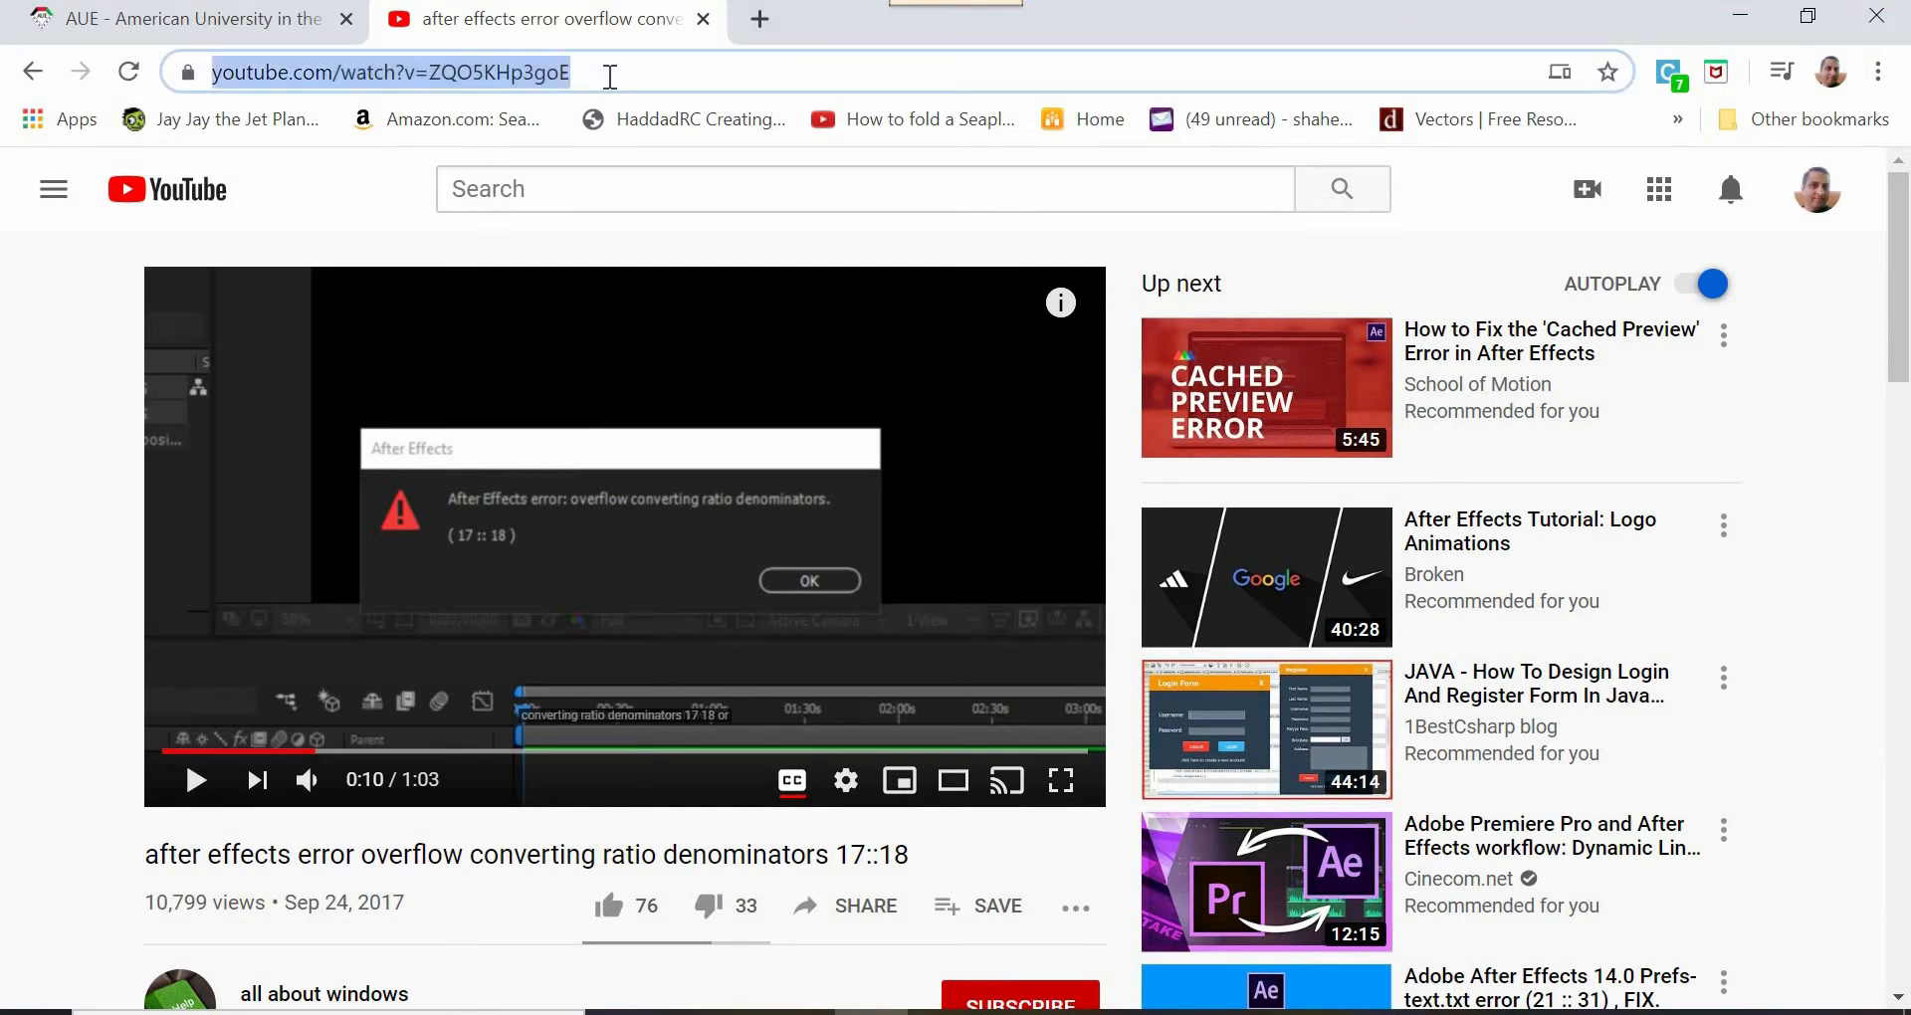
pyautogui.write('walk cycl')
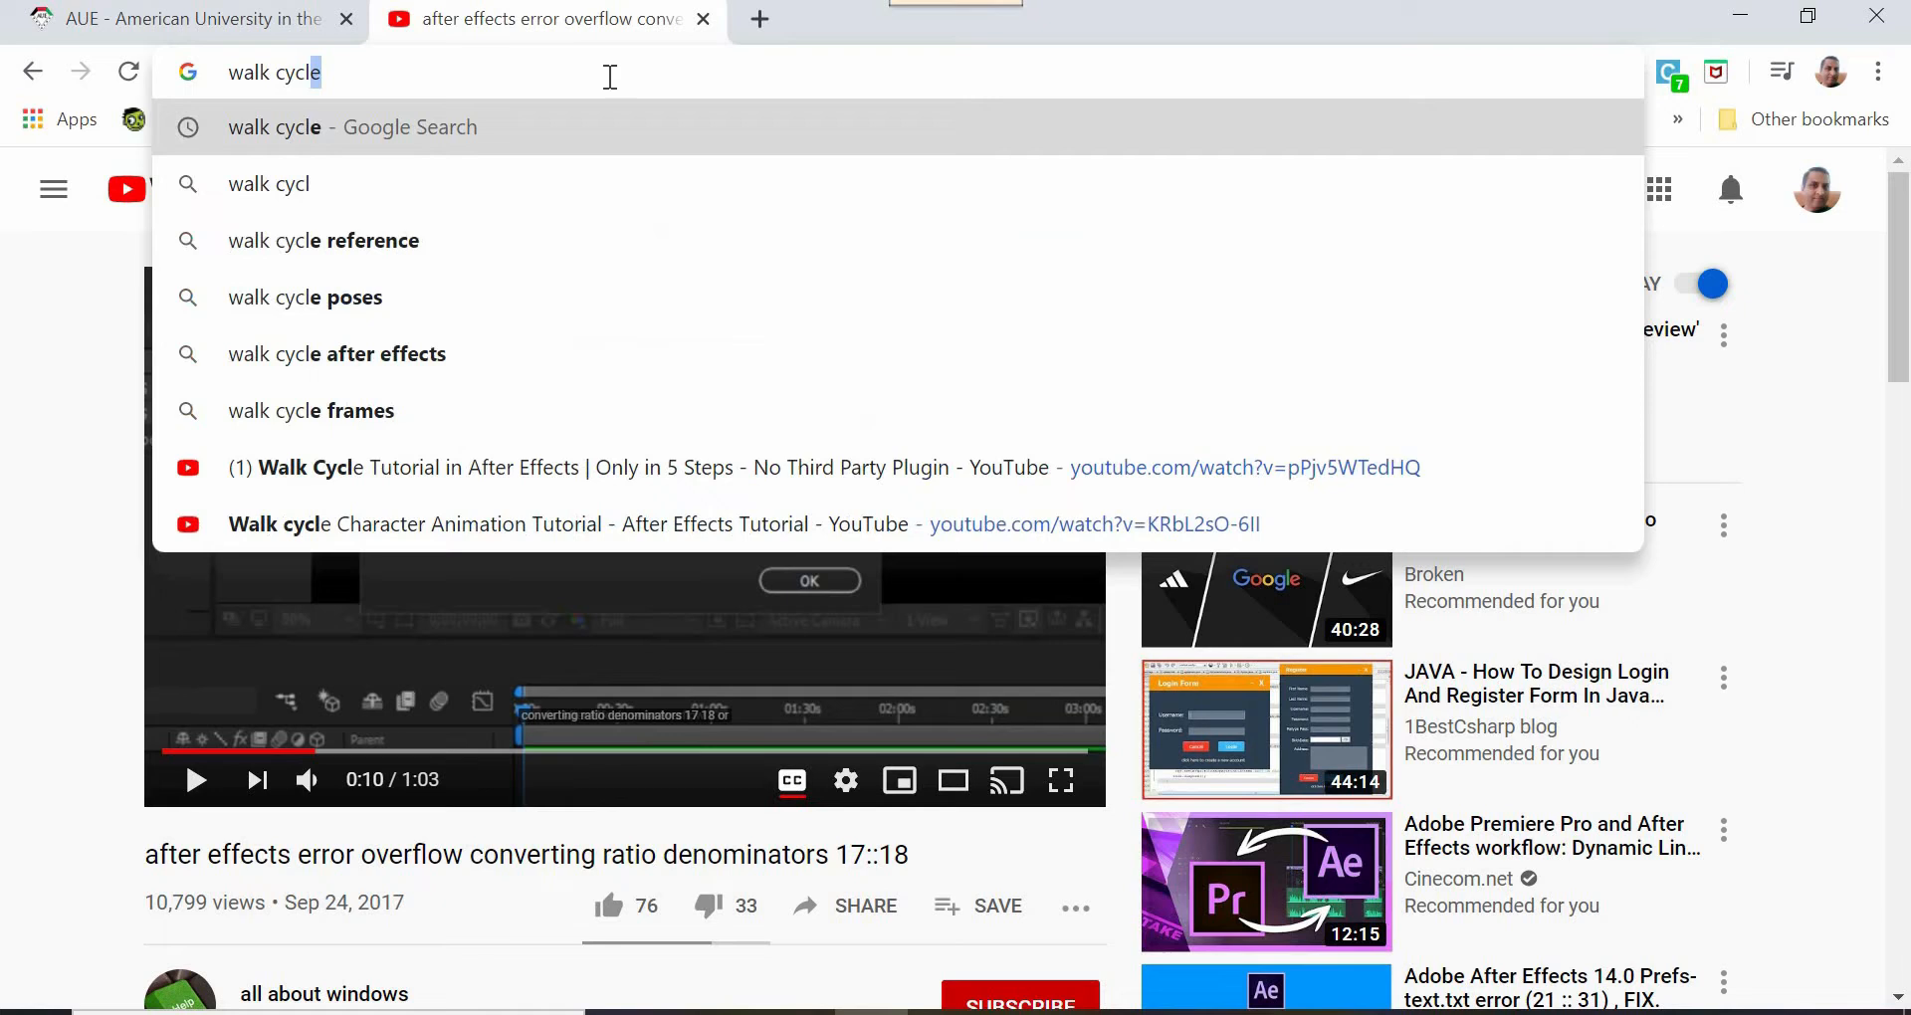
pyautogui.press('Return')
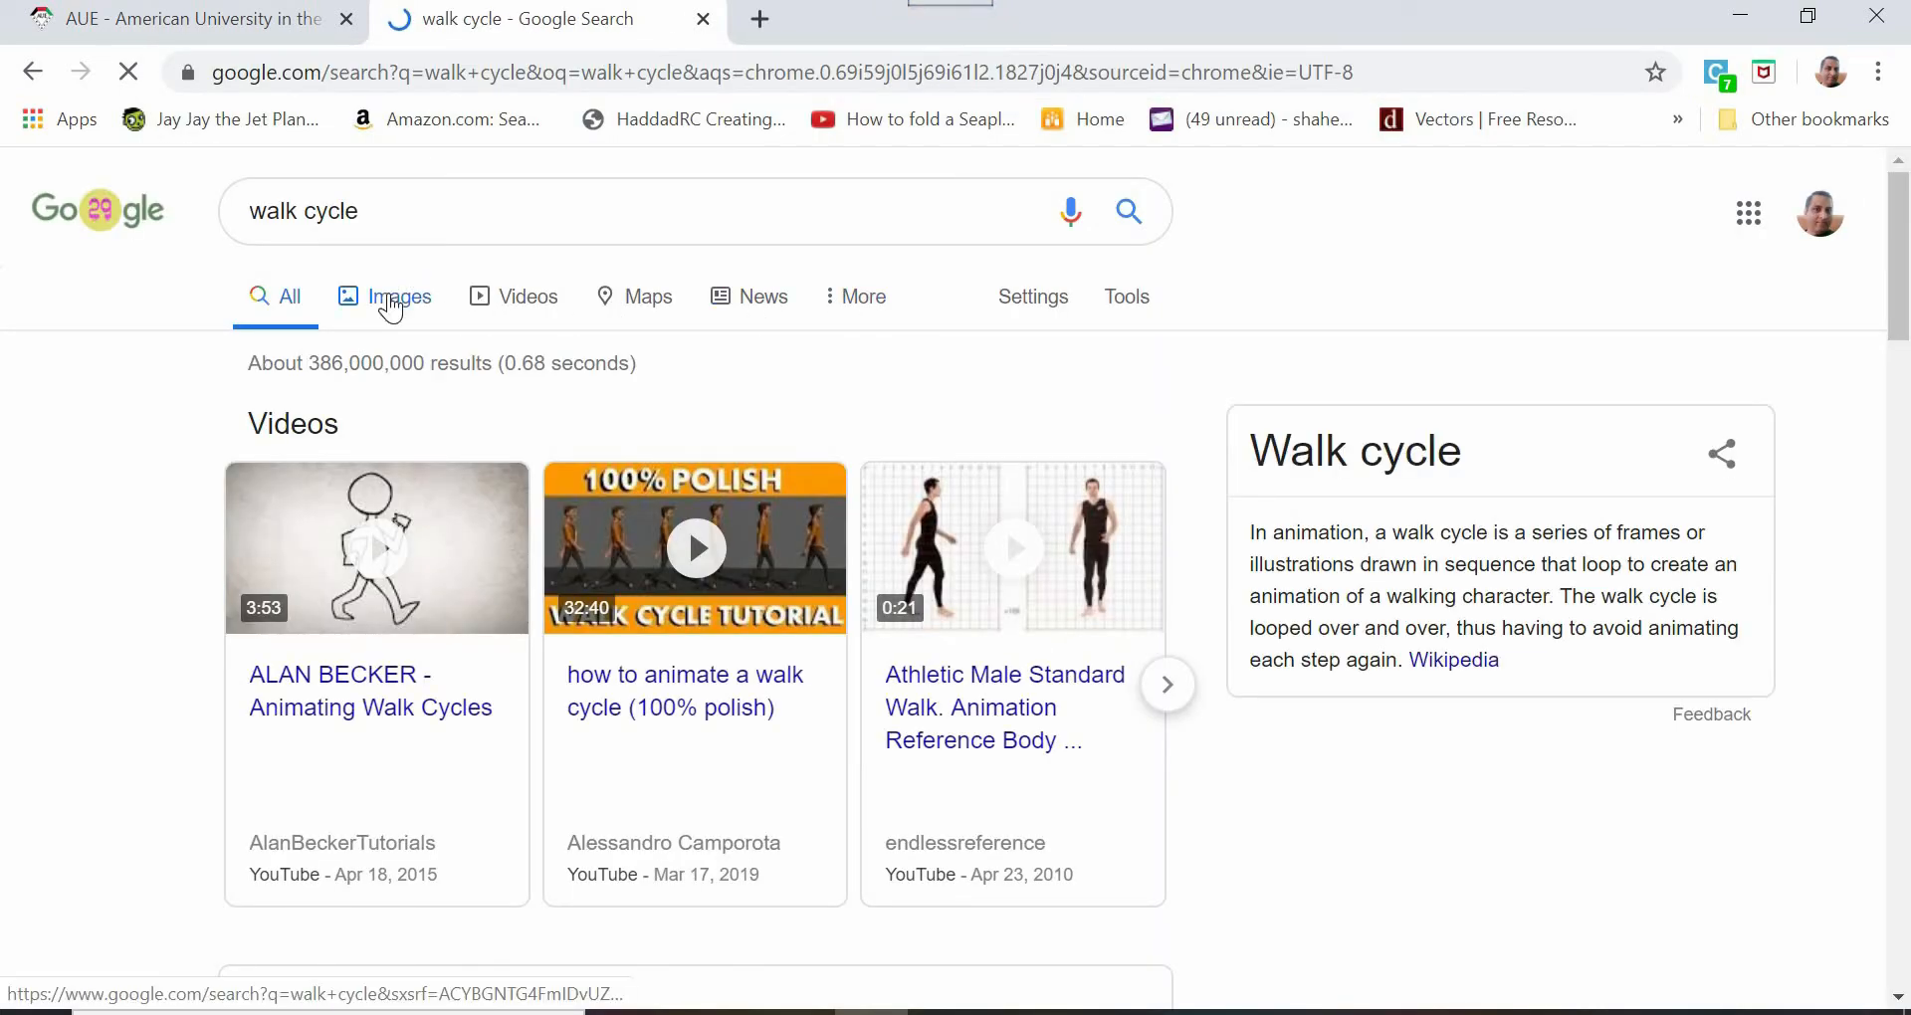
pyautogui.click(391, 310)
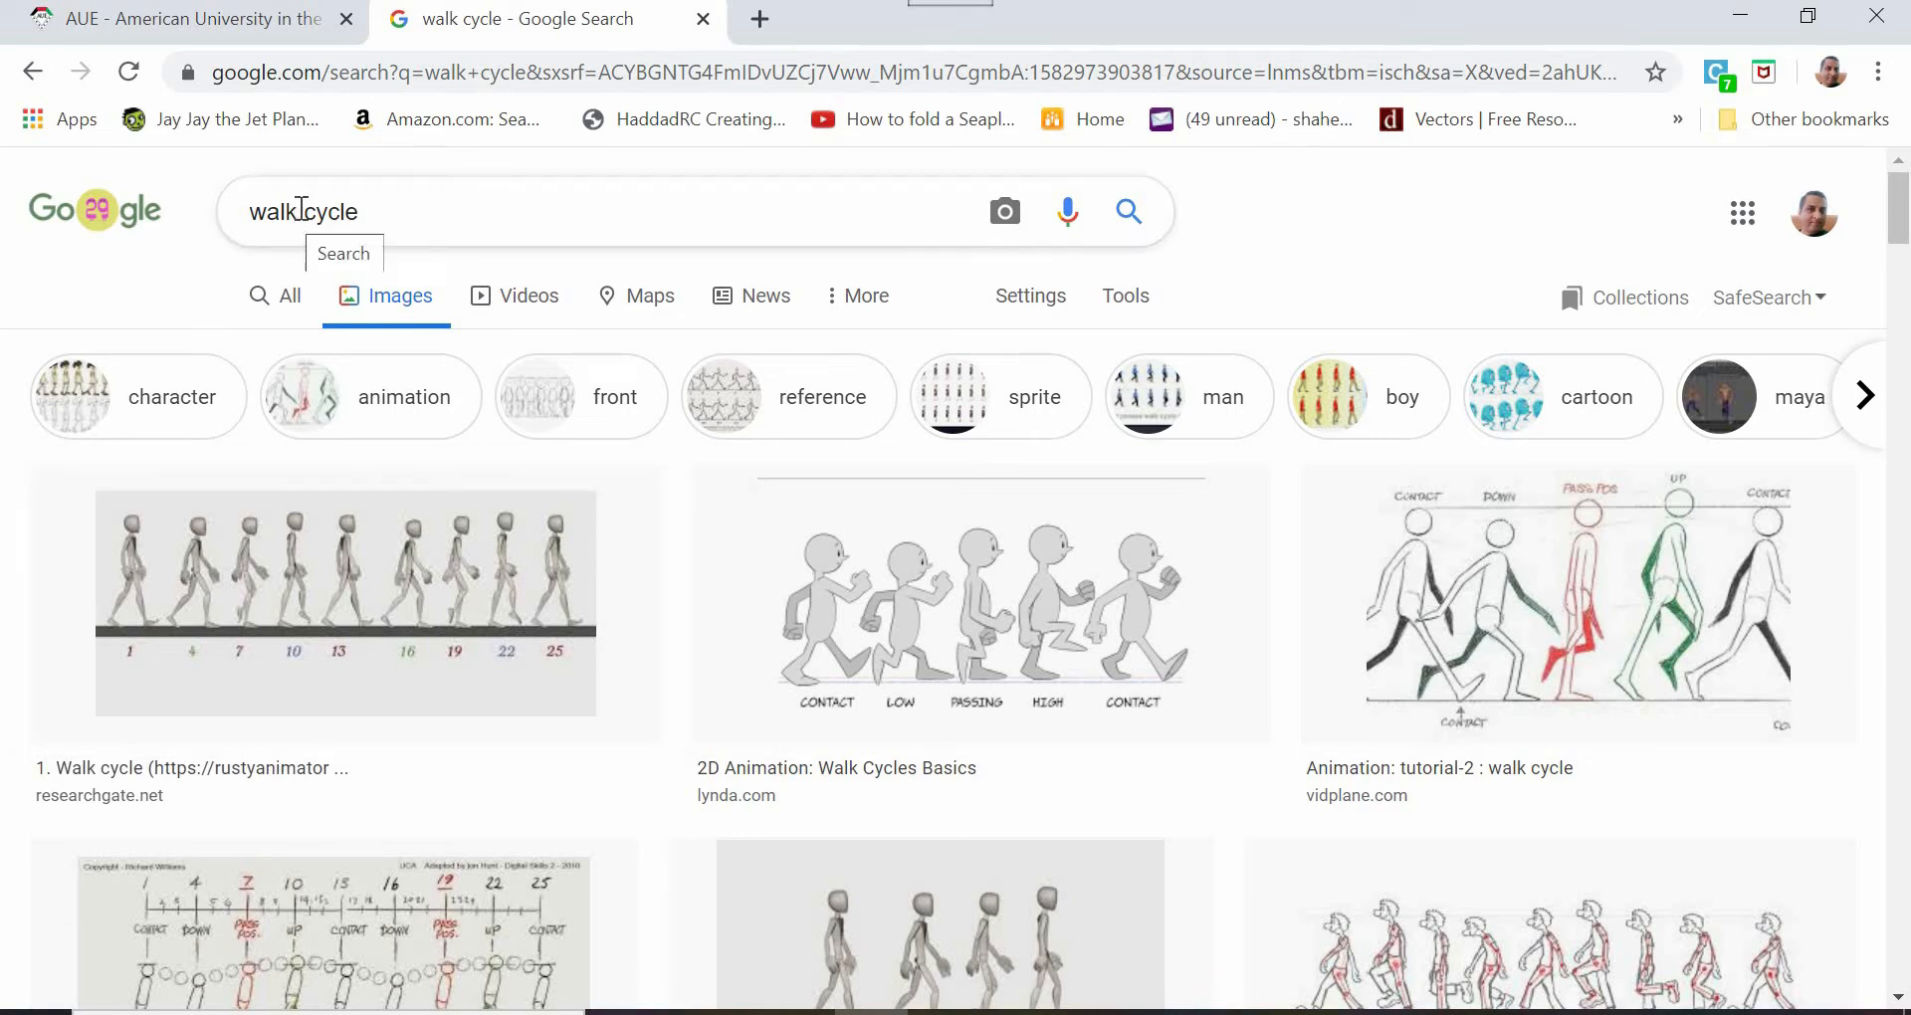
# - Change the image search from walk cycle to "run cycle" to view running pose references
pyautogui.moveTo(300, 212); pyautogui.dragTo(172, 214)
pyautogui.write('run')
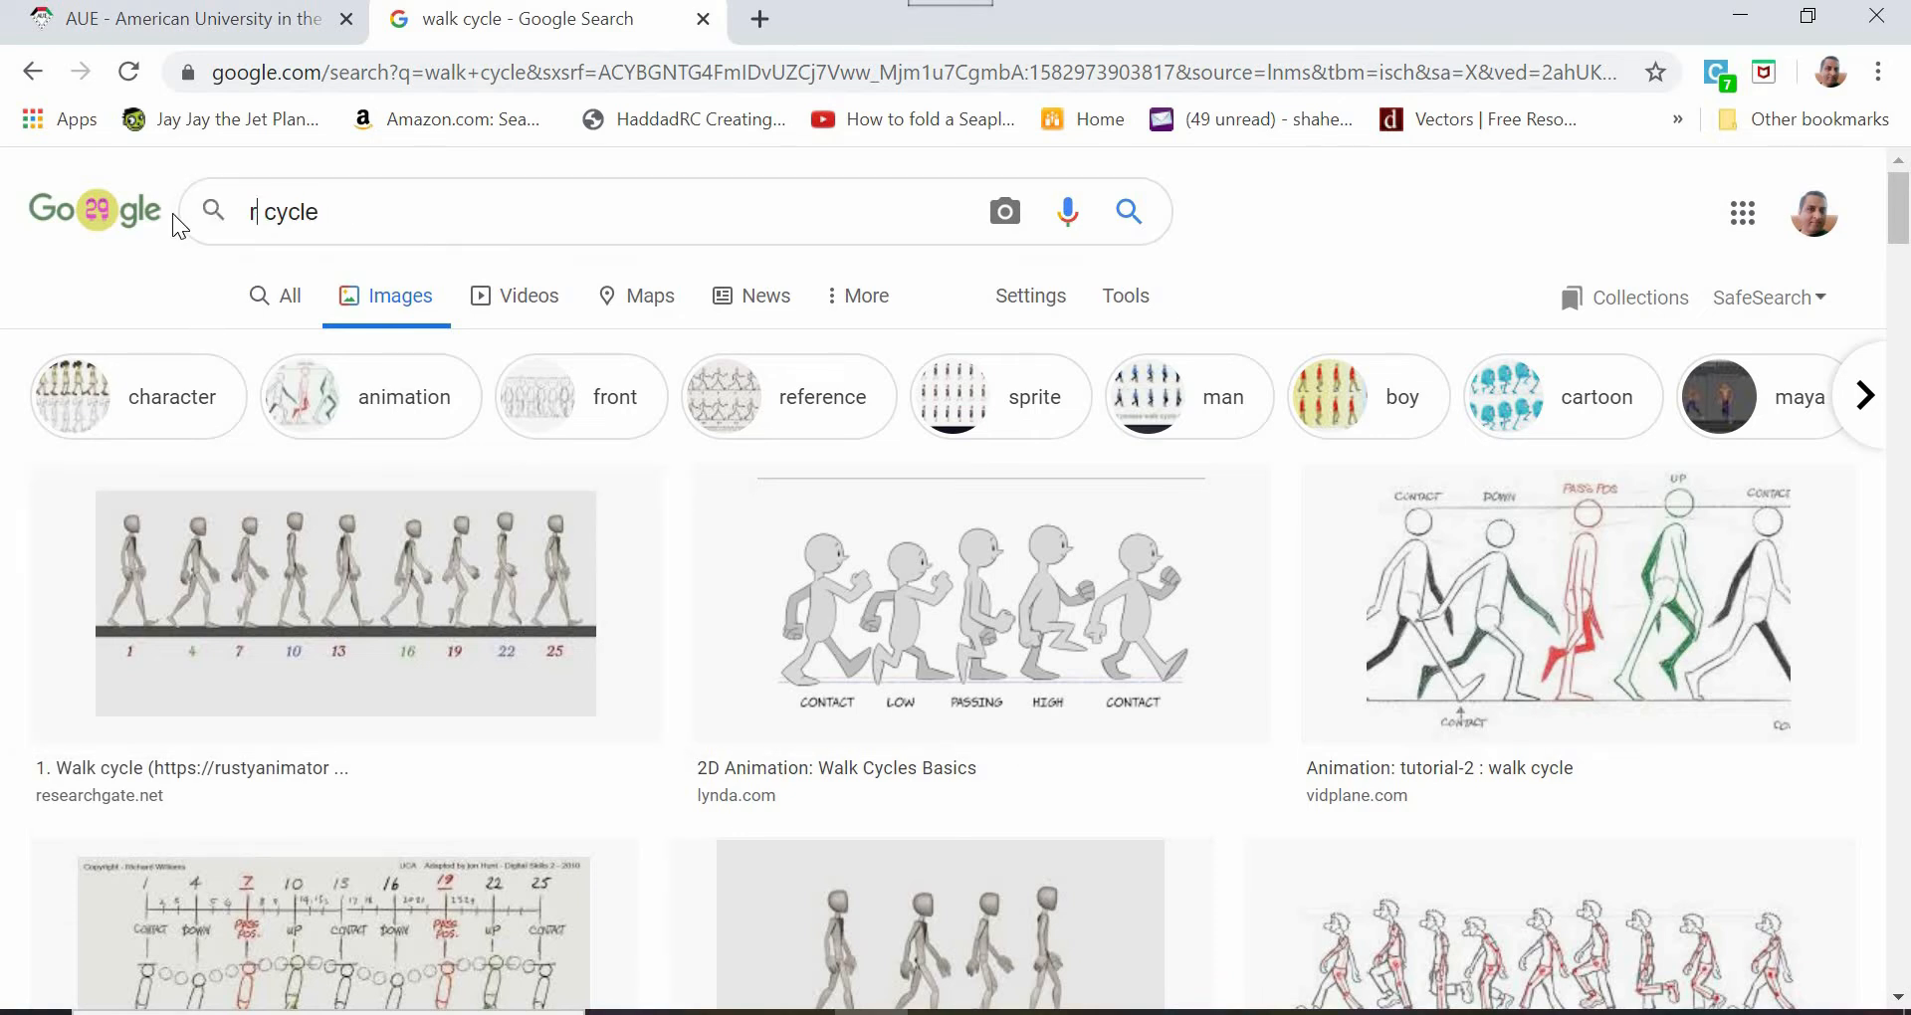
pyautogui.press('Return')
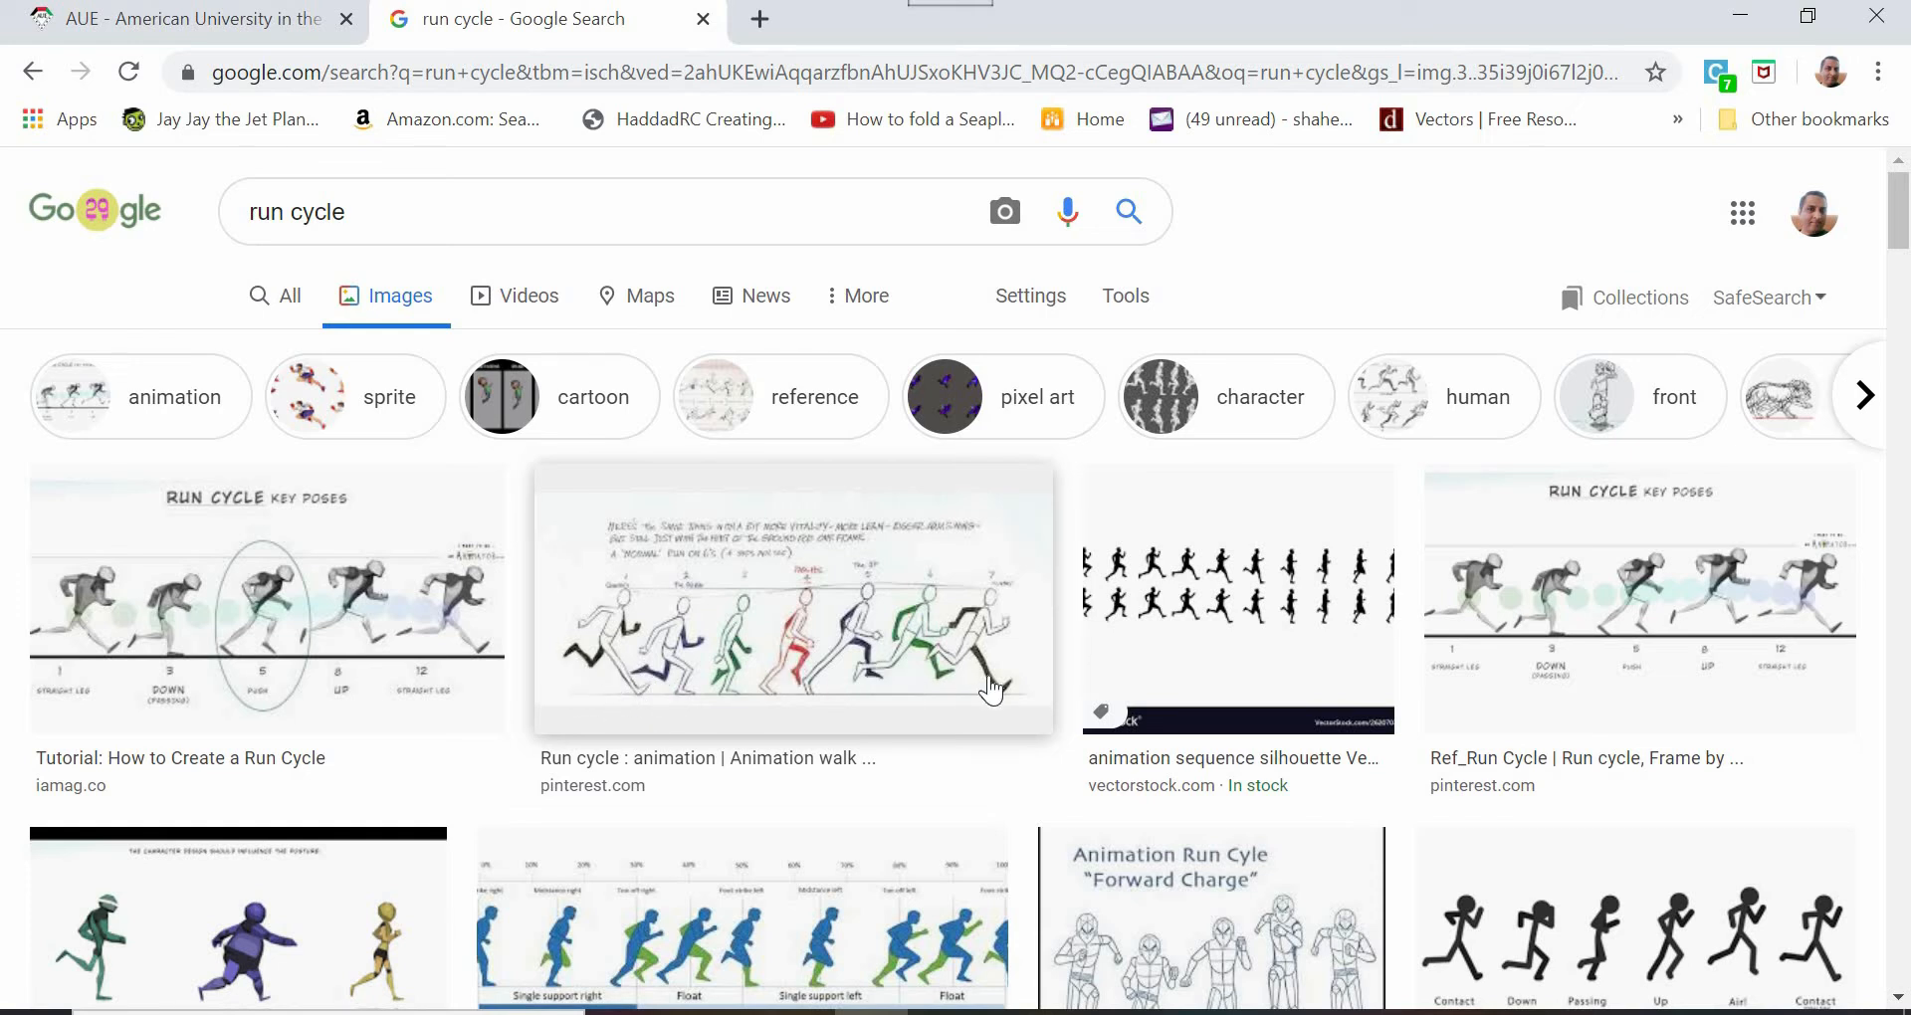
# - Compare the key poses in the walk cycle and run cycle image results, and look through more walk cycle references
pyautogui.click(34, 78)
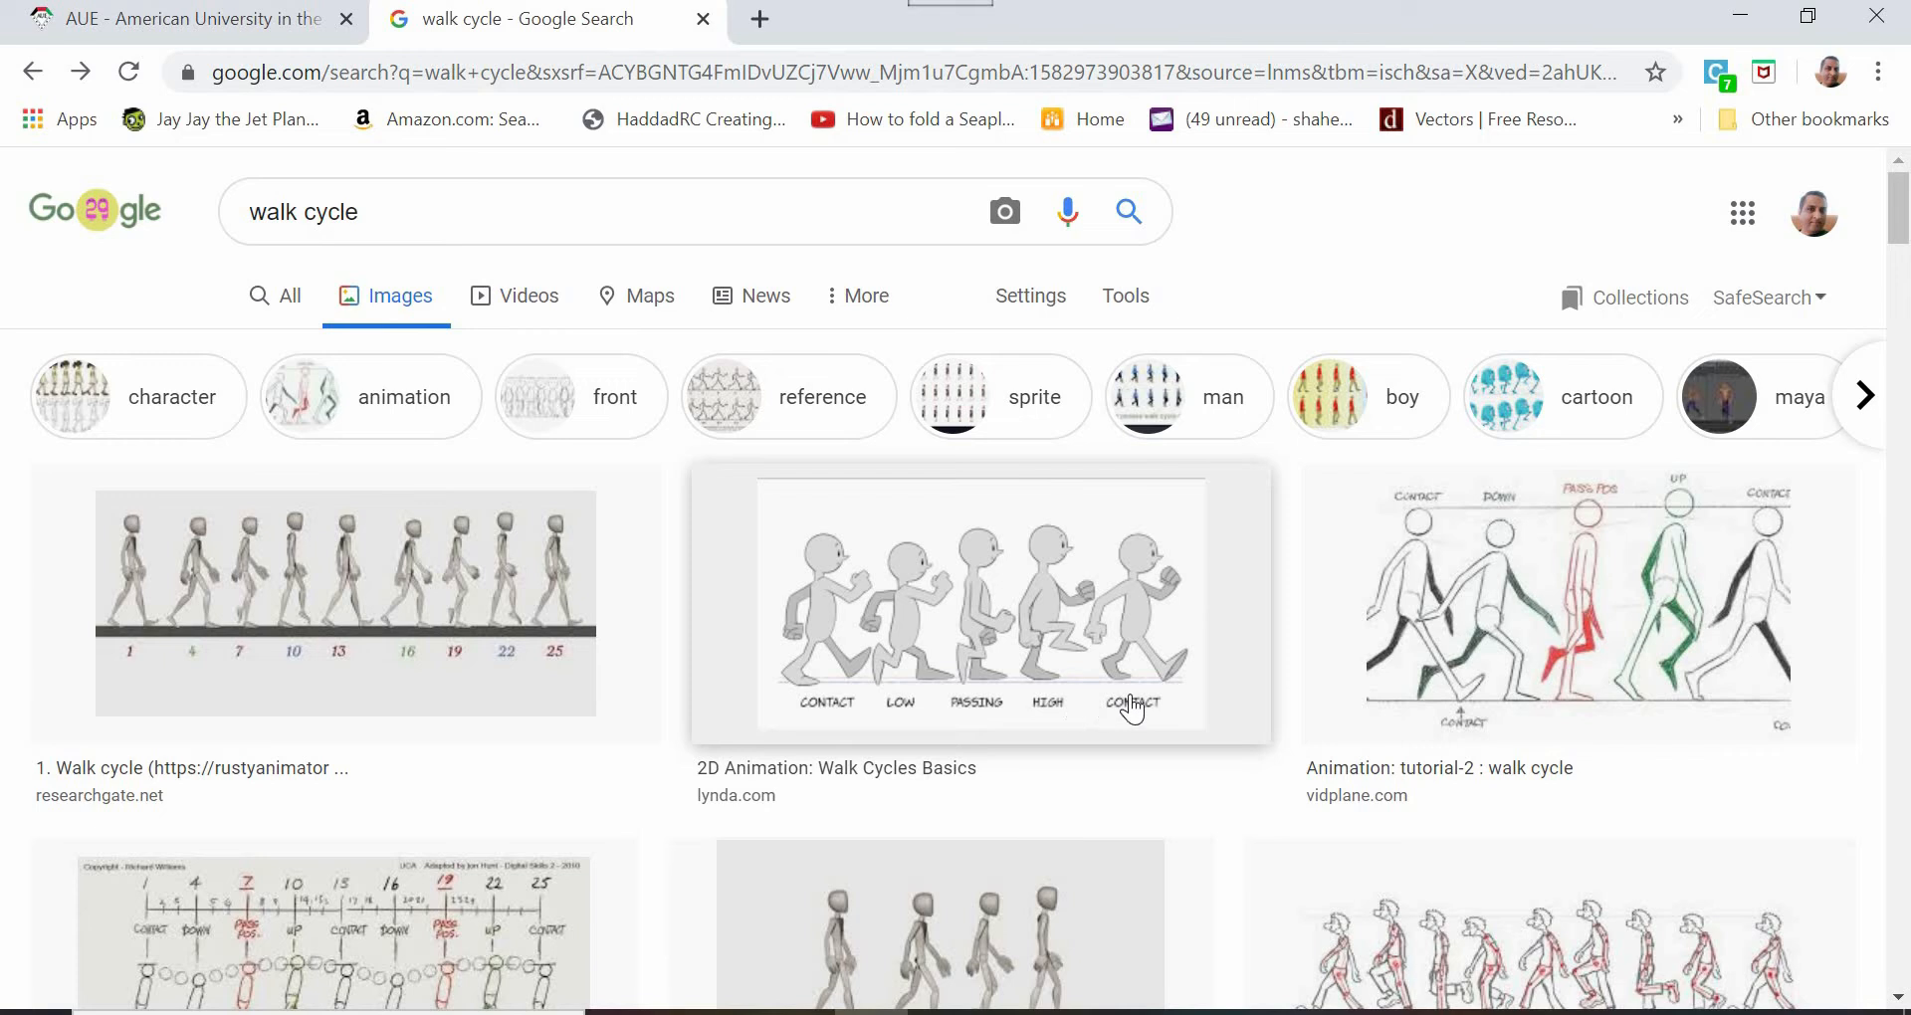
pyautogui.click(81, 72)
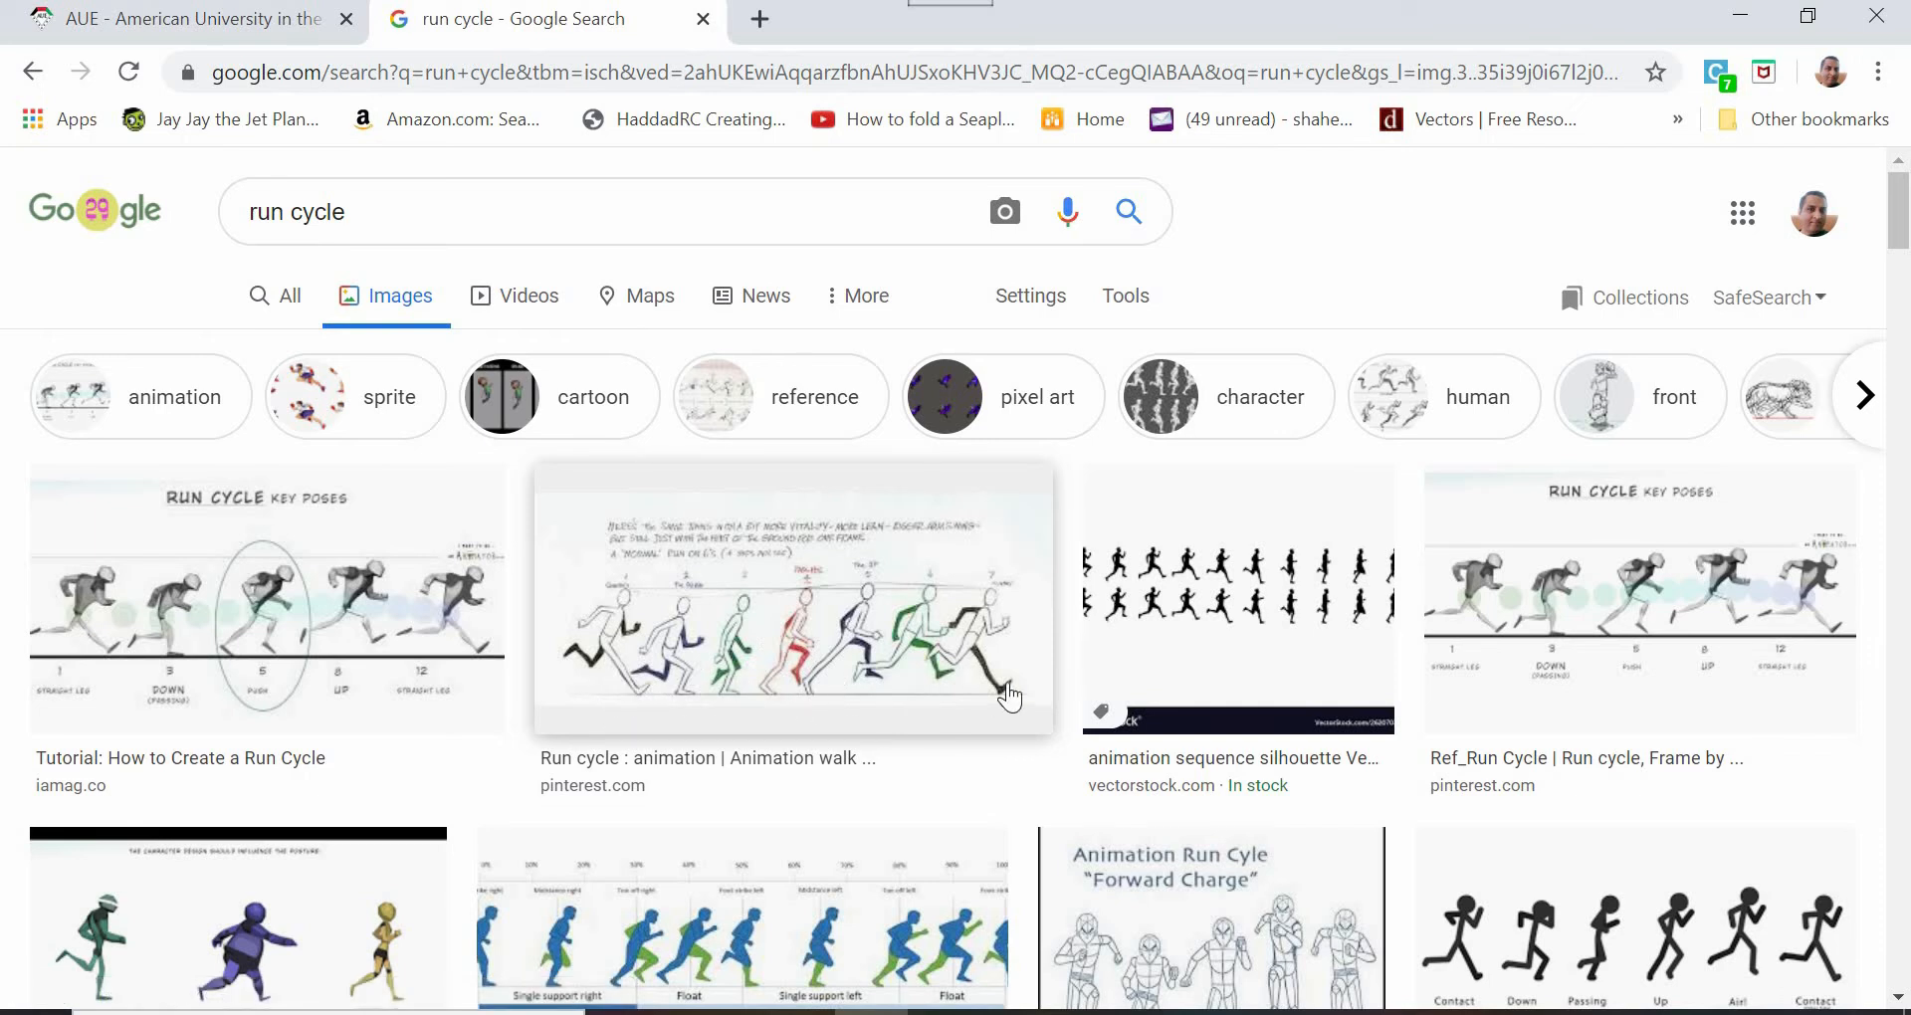
pyautogui.click(39, 82)
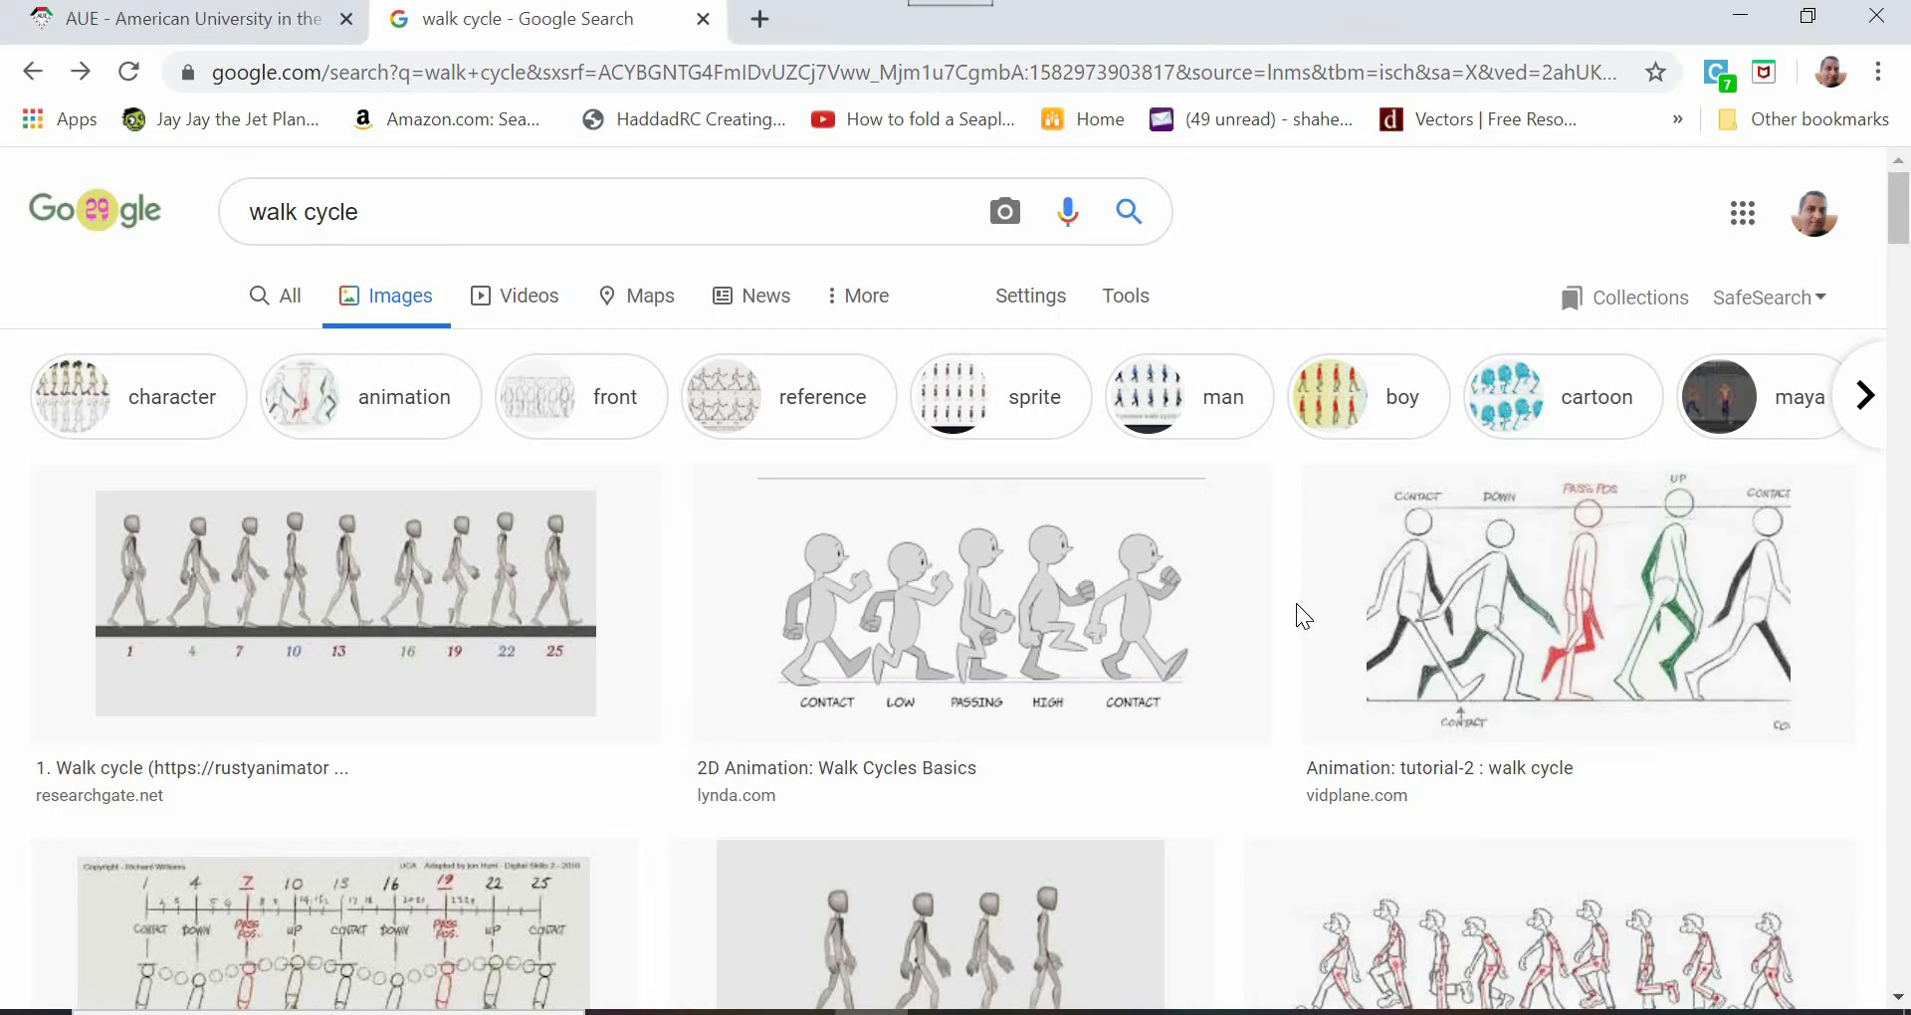
pyautogui.scroll(-7, 617, 633)
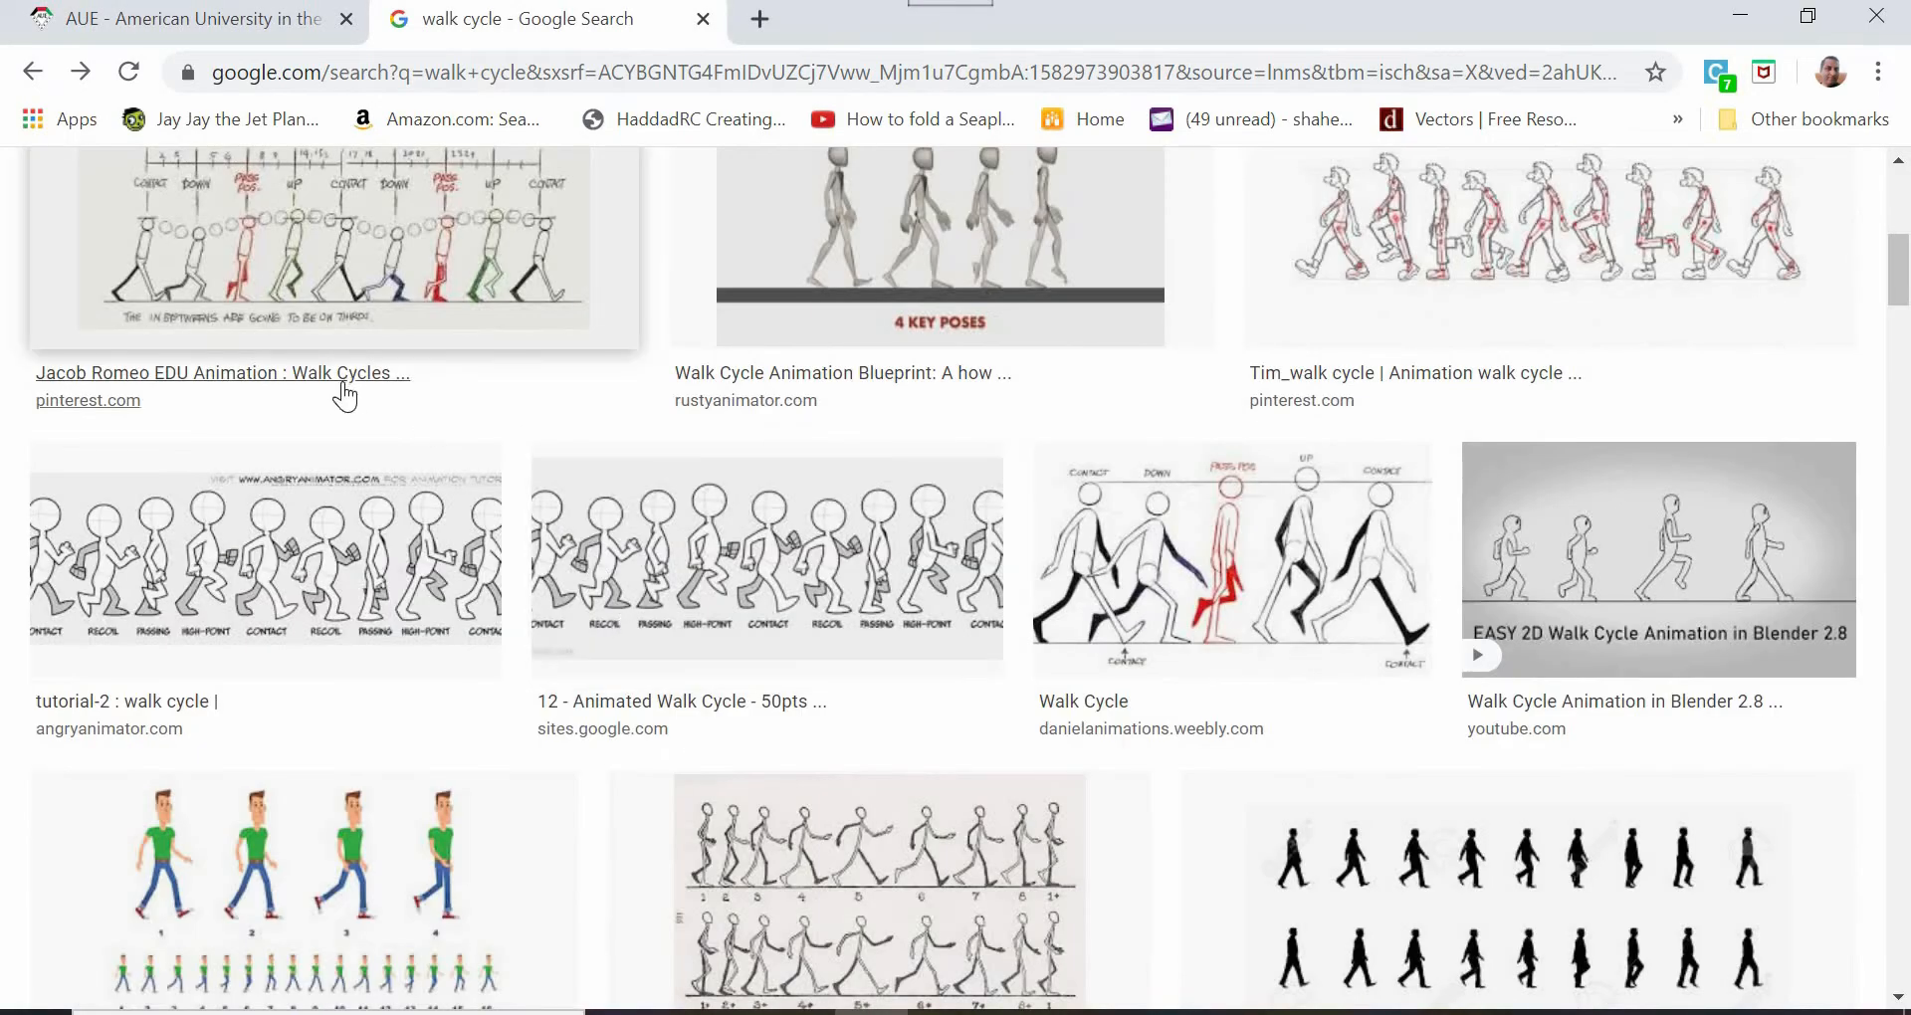
pyautogui.scroll(7, 346, 397)
# - Change the image search to "run cycle" and open the "Animating a Run Cycle" pose chart from The Flying Animator
pyautogui.moveTo(301, 213); pyautogui.dragTo(153, 211)
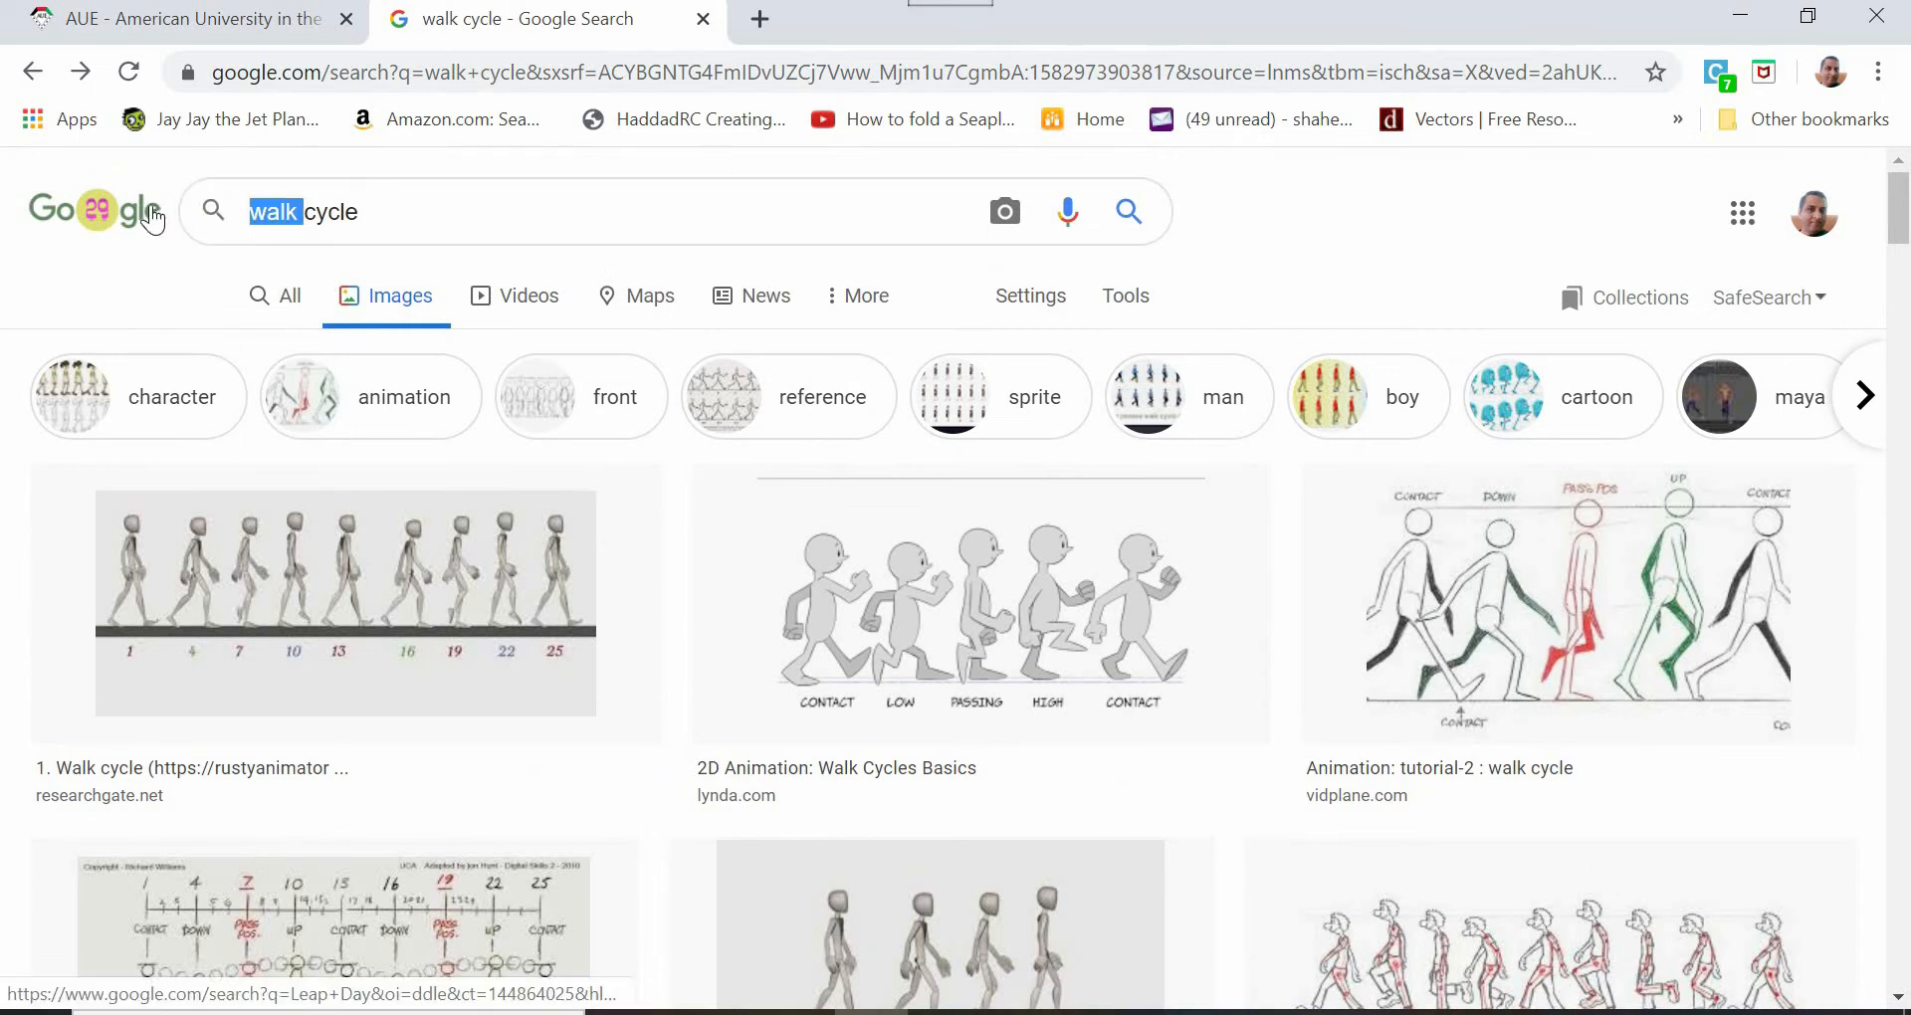
pyautogui.write('run')
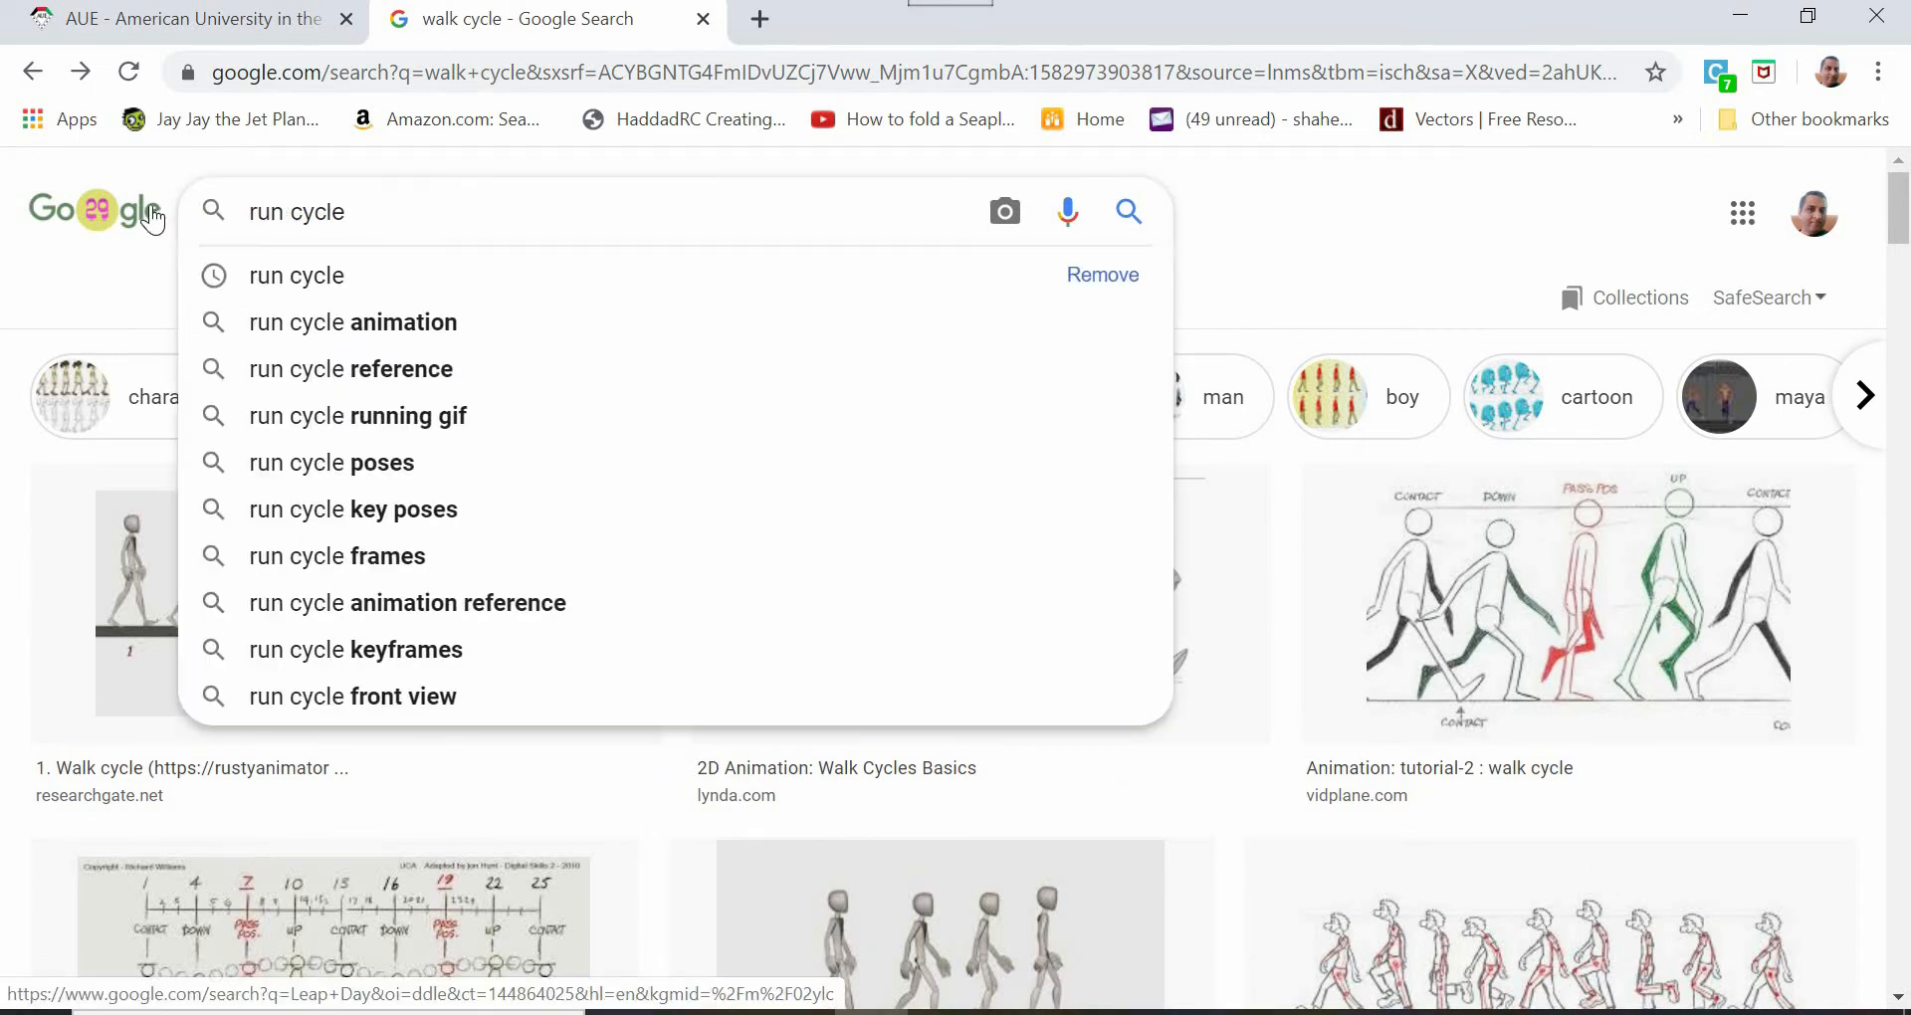
pyautogui.press('Return')
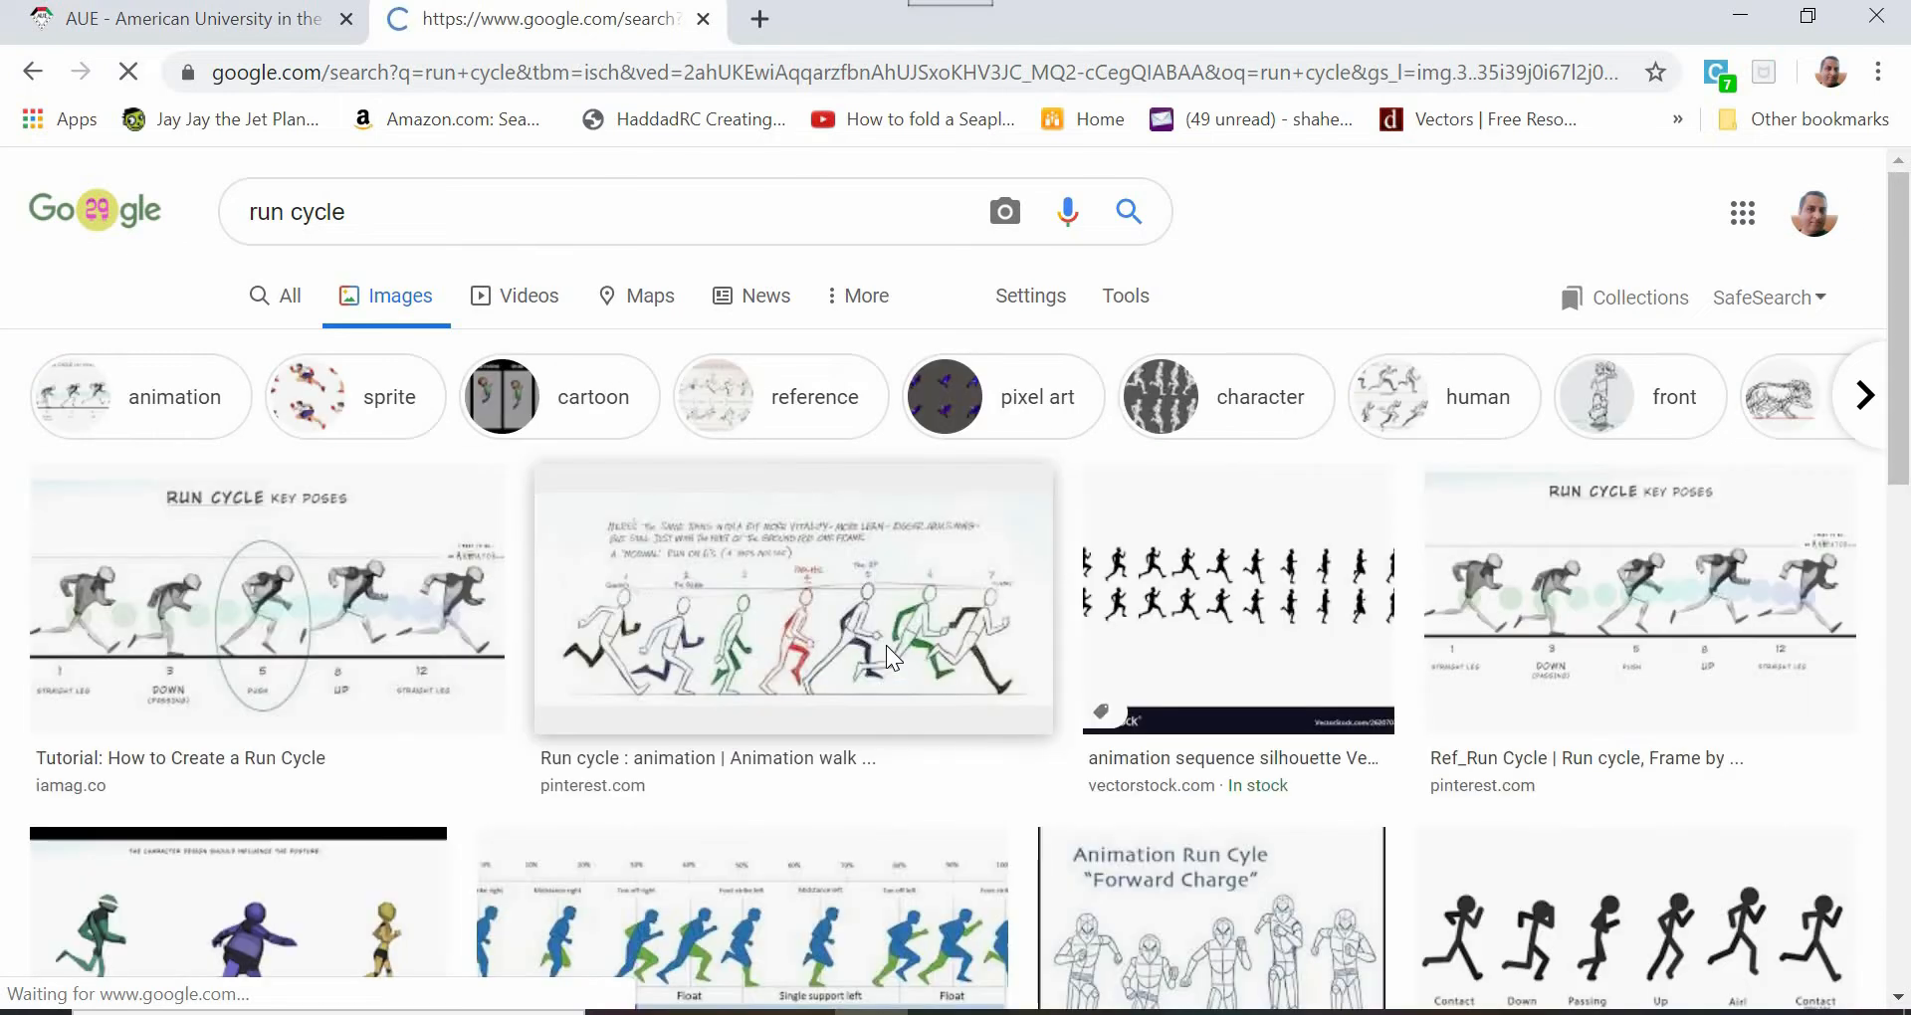
pyautogui.scroll(-9, 886, 647)
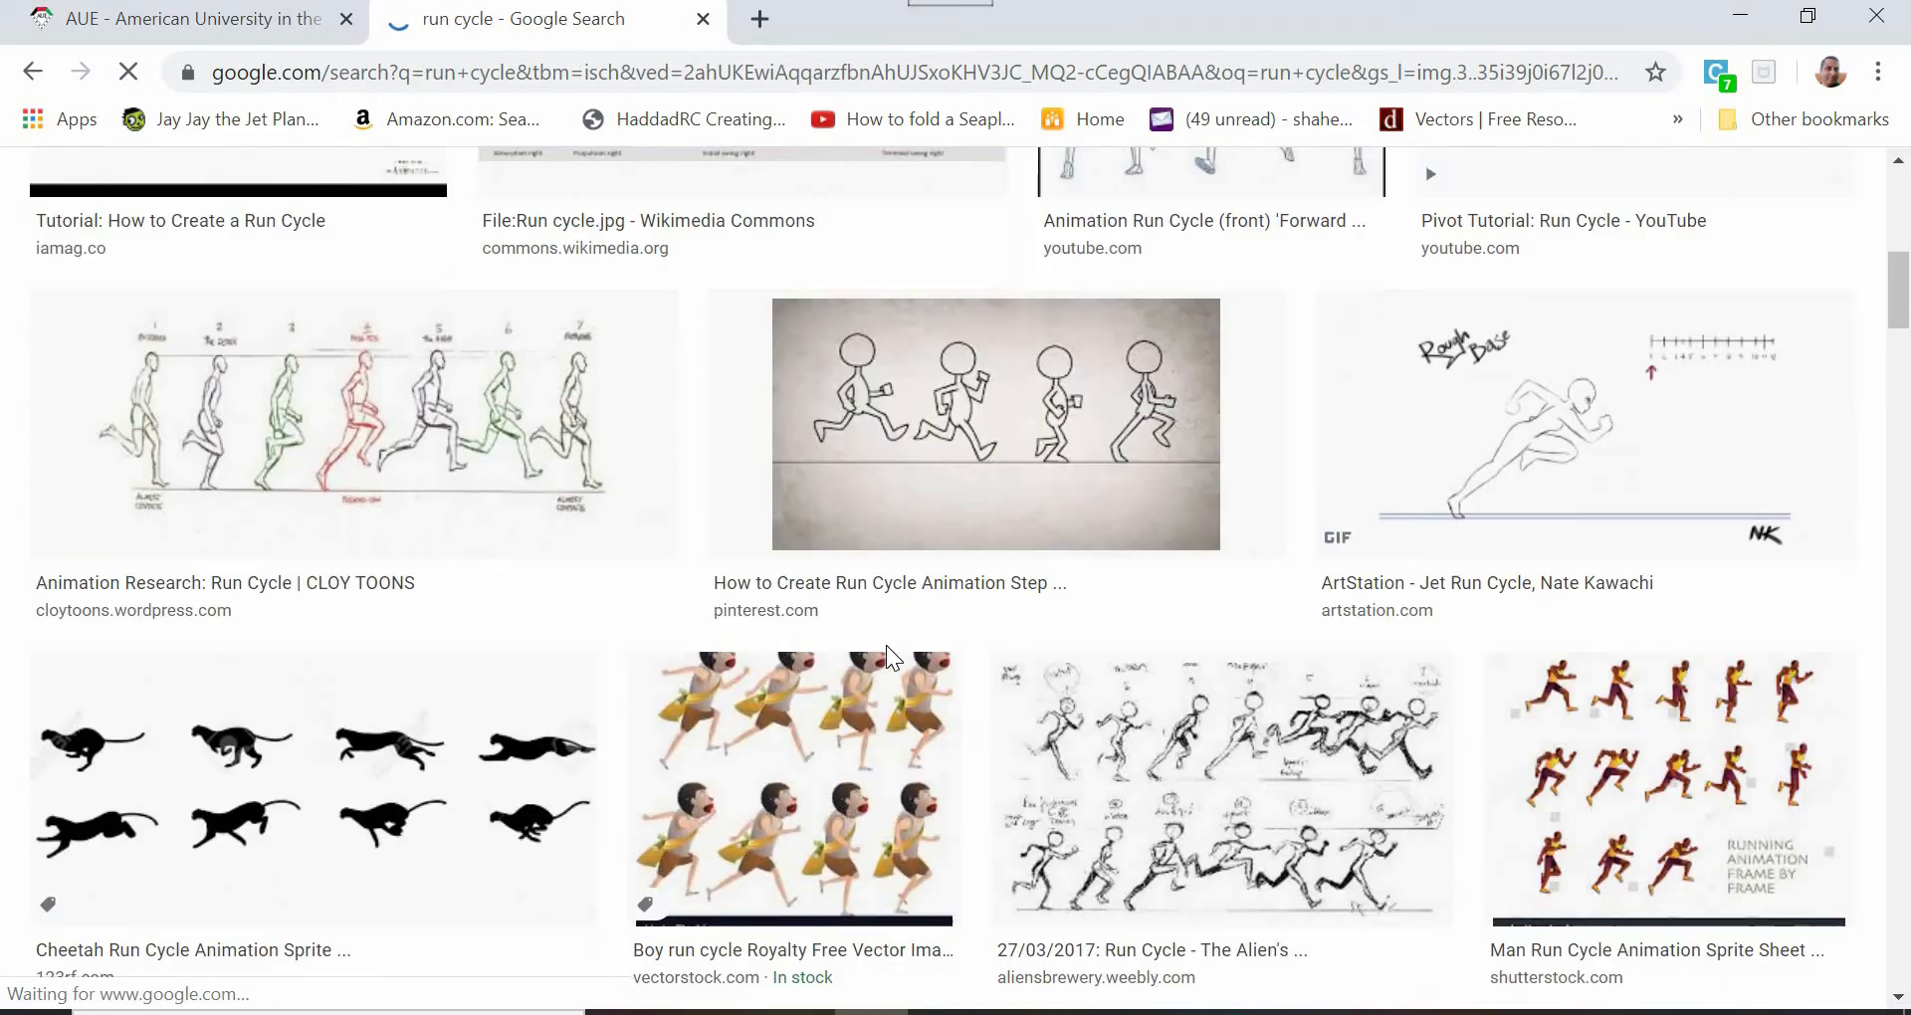
pyautogui.scroll(-10, 1473, 656)
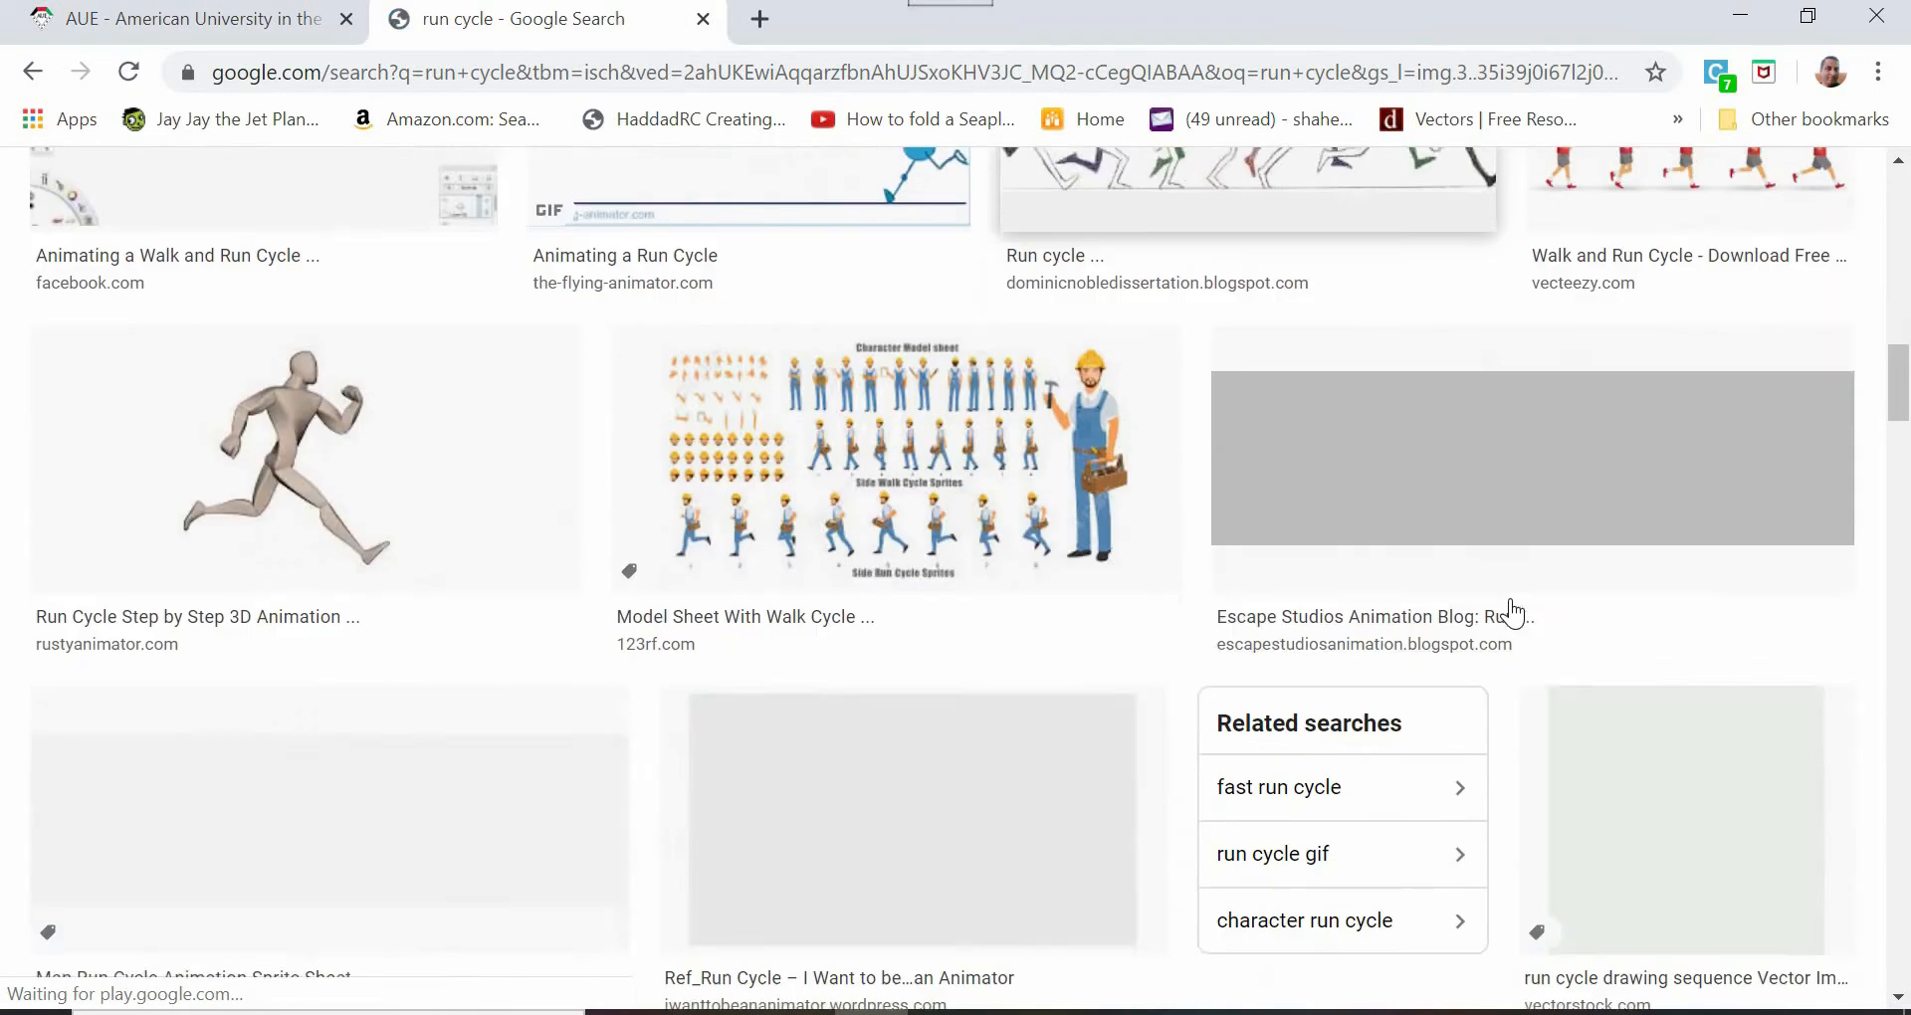
pyautogui.scroll(-12, 1563, 622)
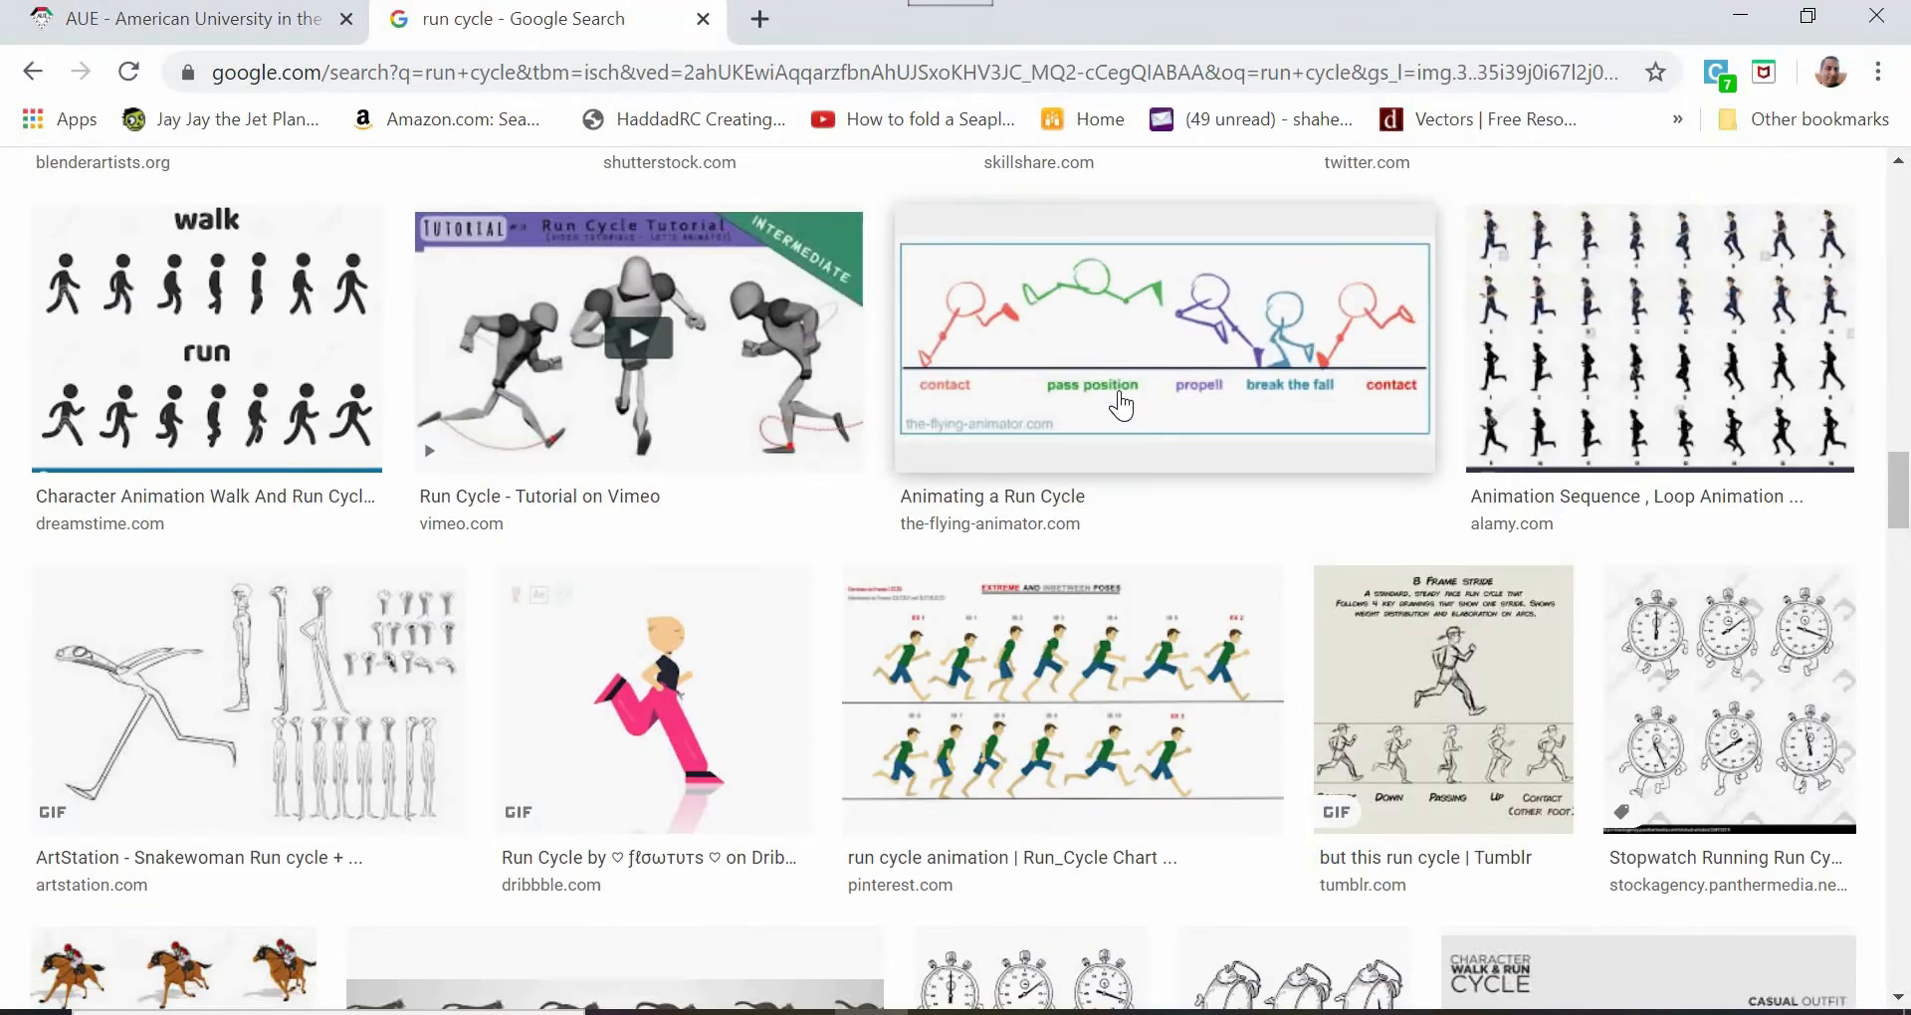
pyautogui.click(1119, 396)
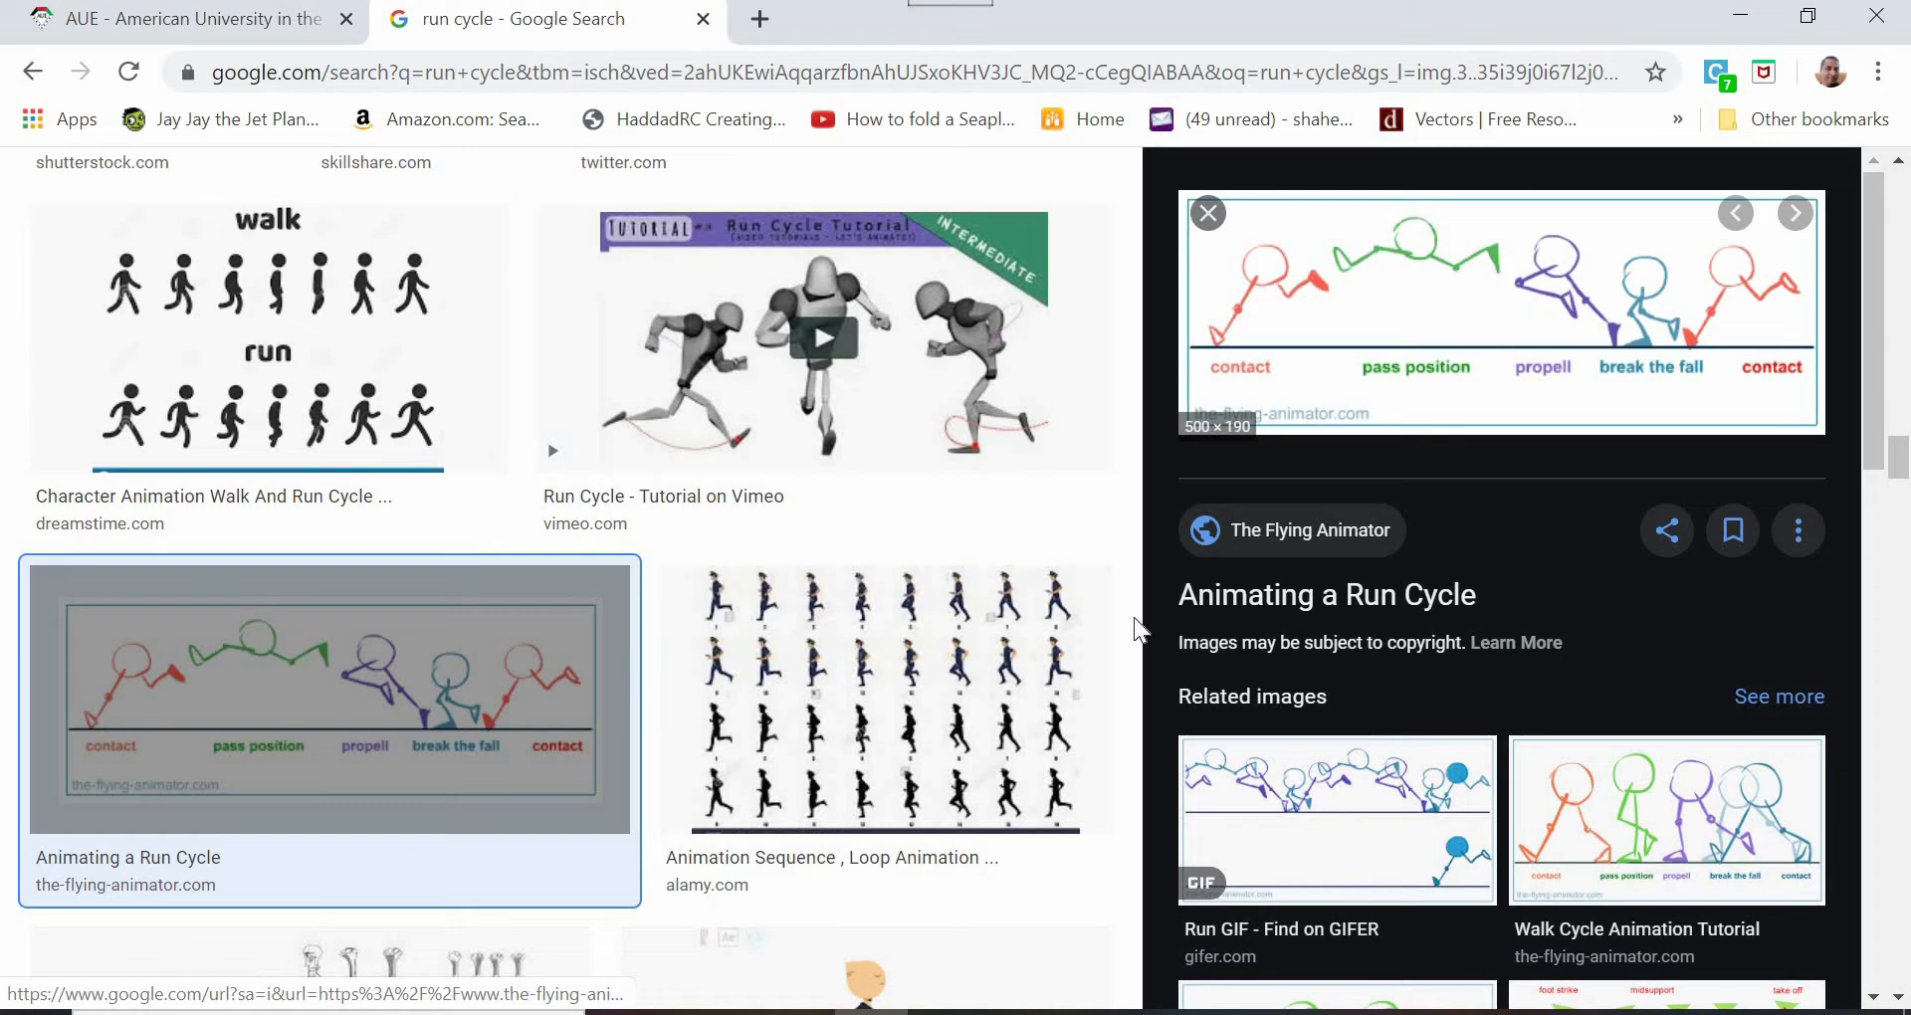
# - Switch to After Effects and import the file run-cycle (1).gif into the project
pyautogui.hotkey('alt', 'Tab')
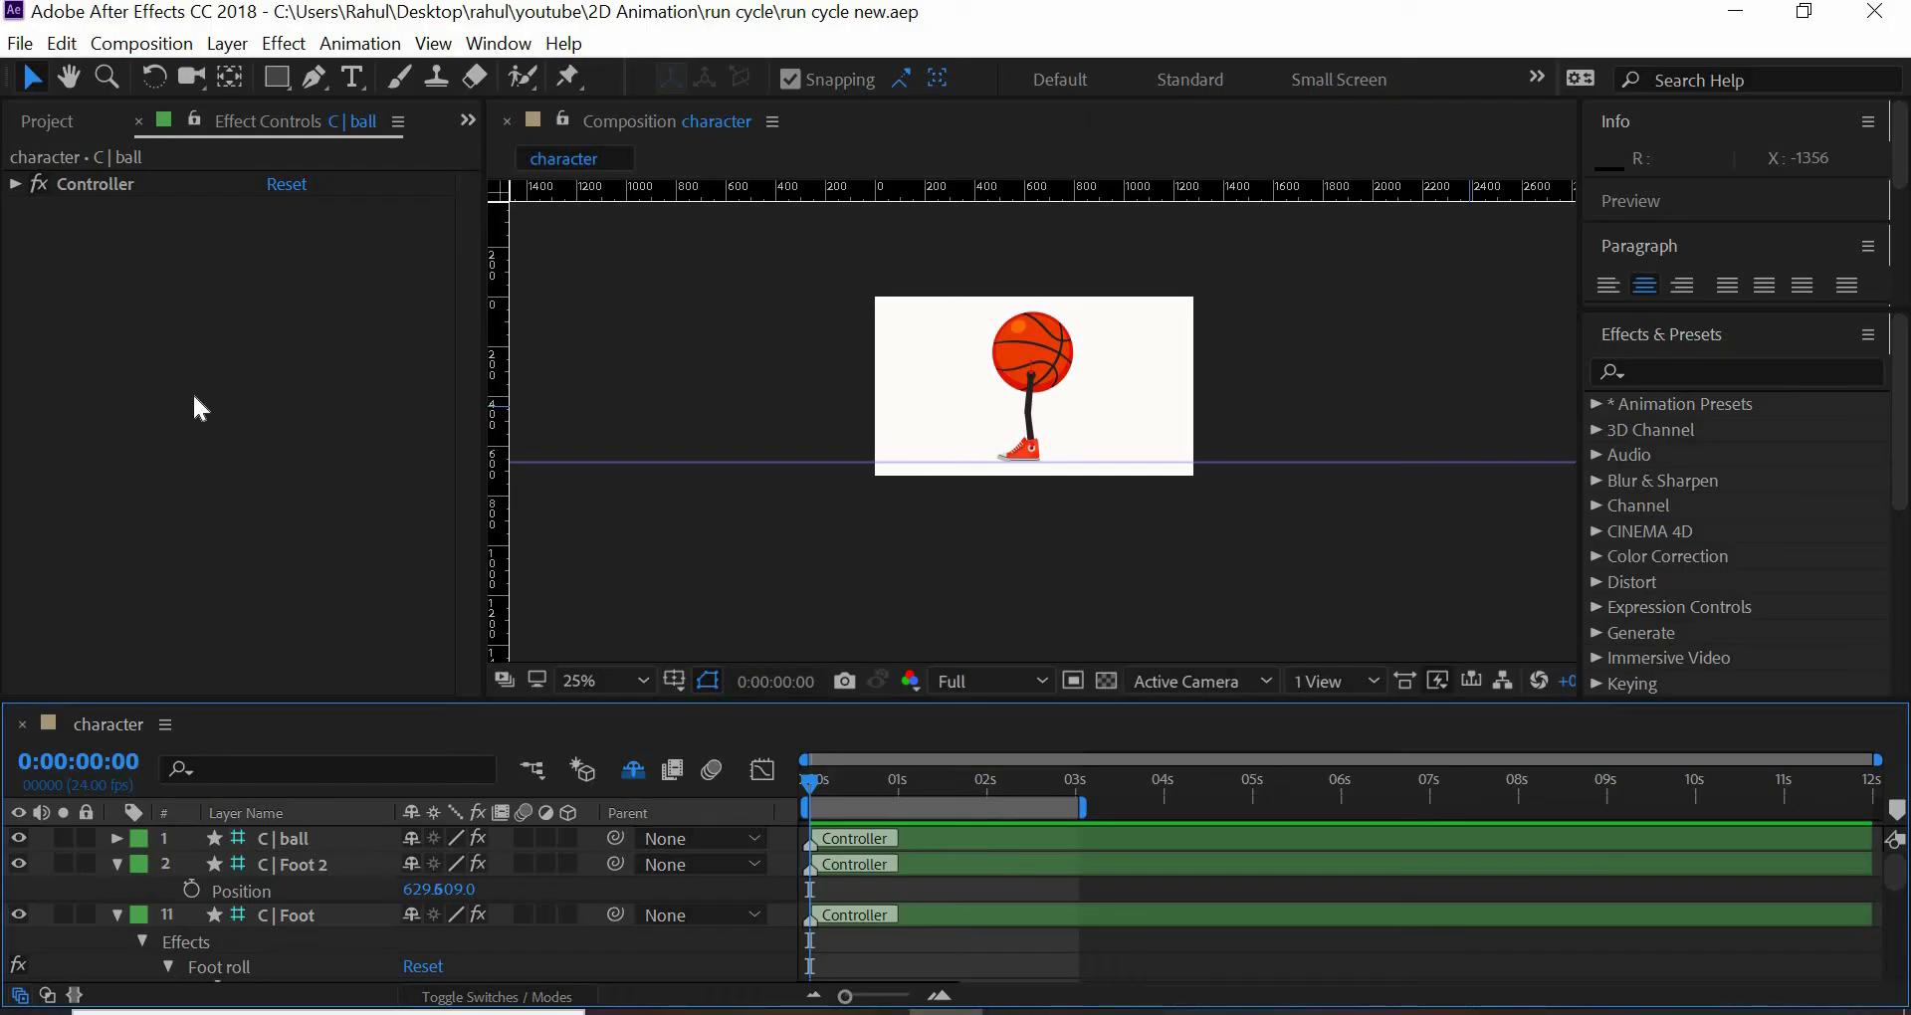
pyautogui.rightClick(193, 392)
pyautogui.click(76, 113)
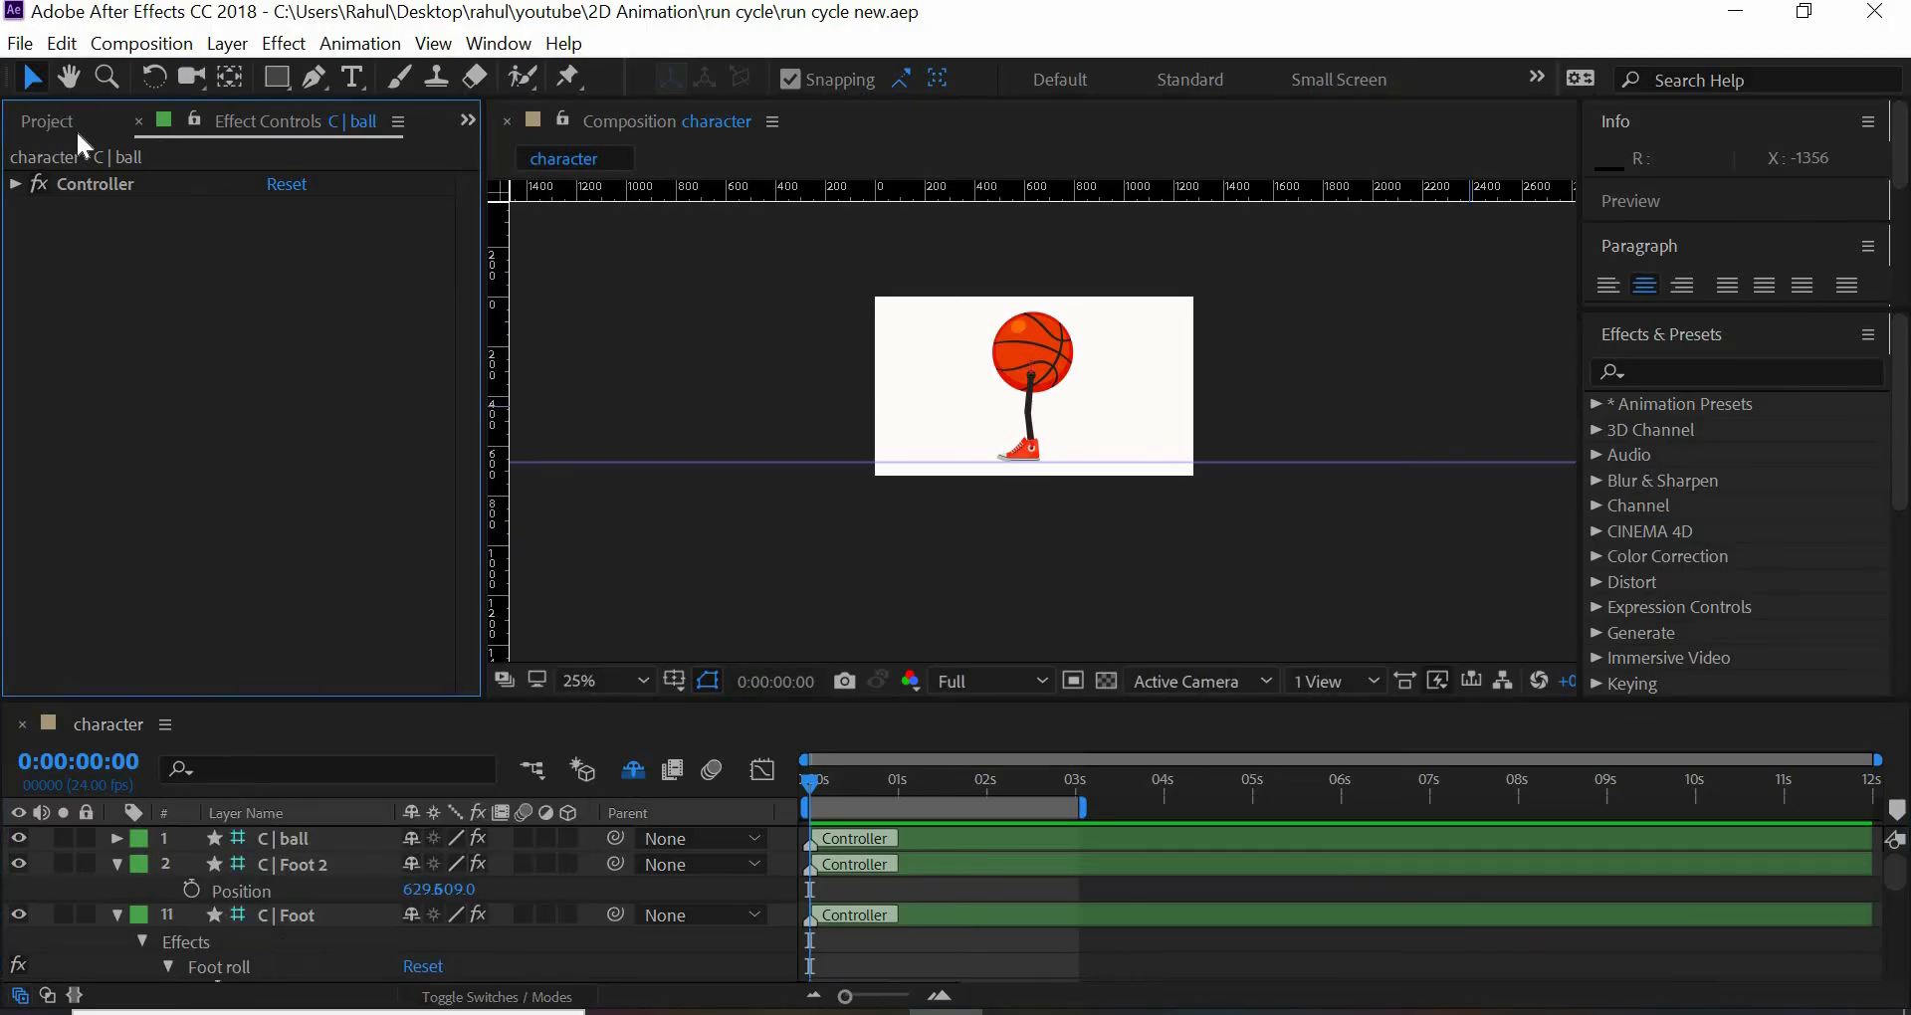
pyautogui.click(75, 127)
pyautogui.rightClick(209, 547)
pyautogui.moveTo(306, 691)
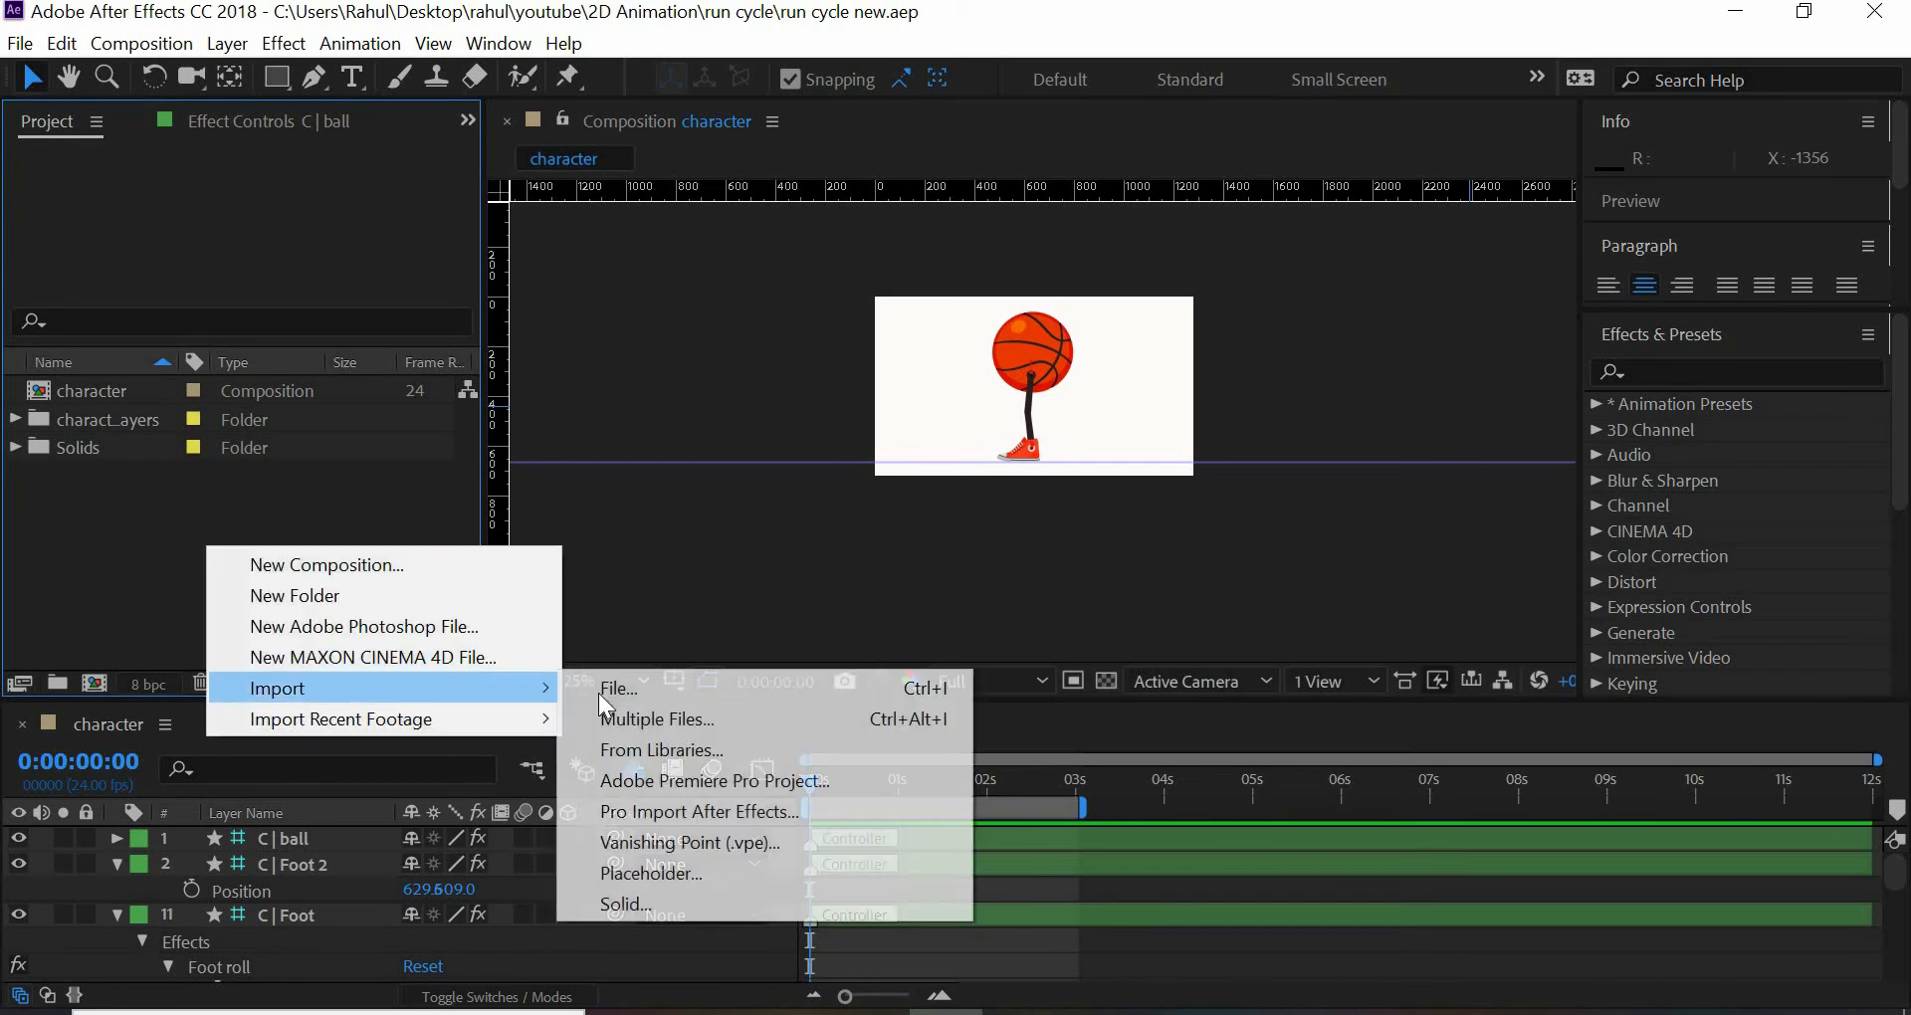
pyautogui.click(605, 697)
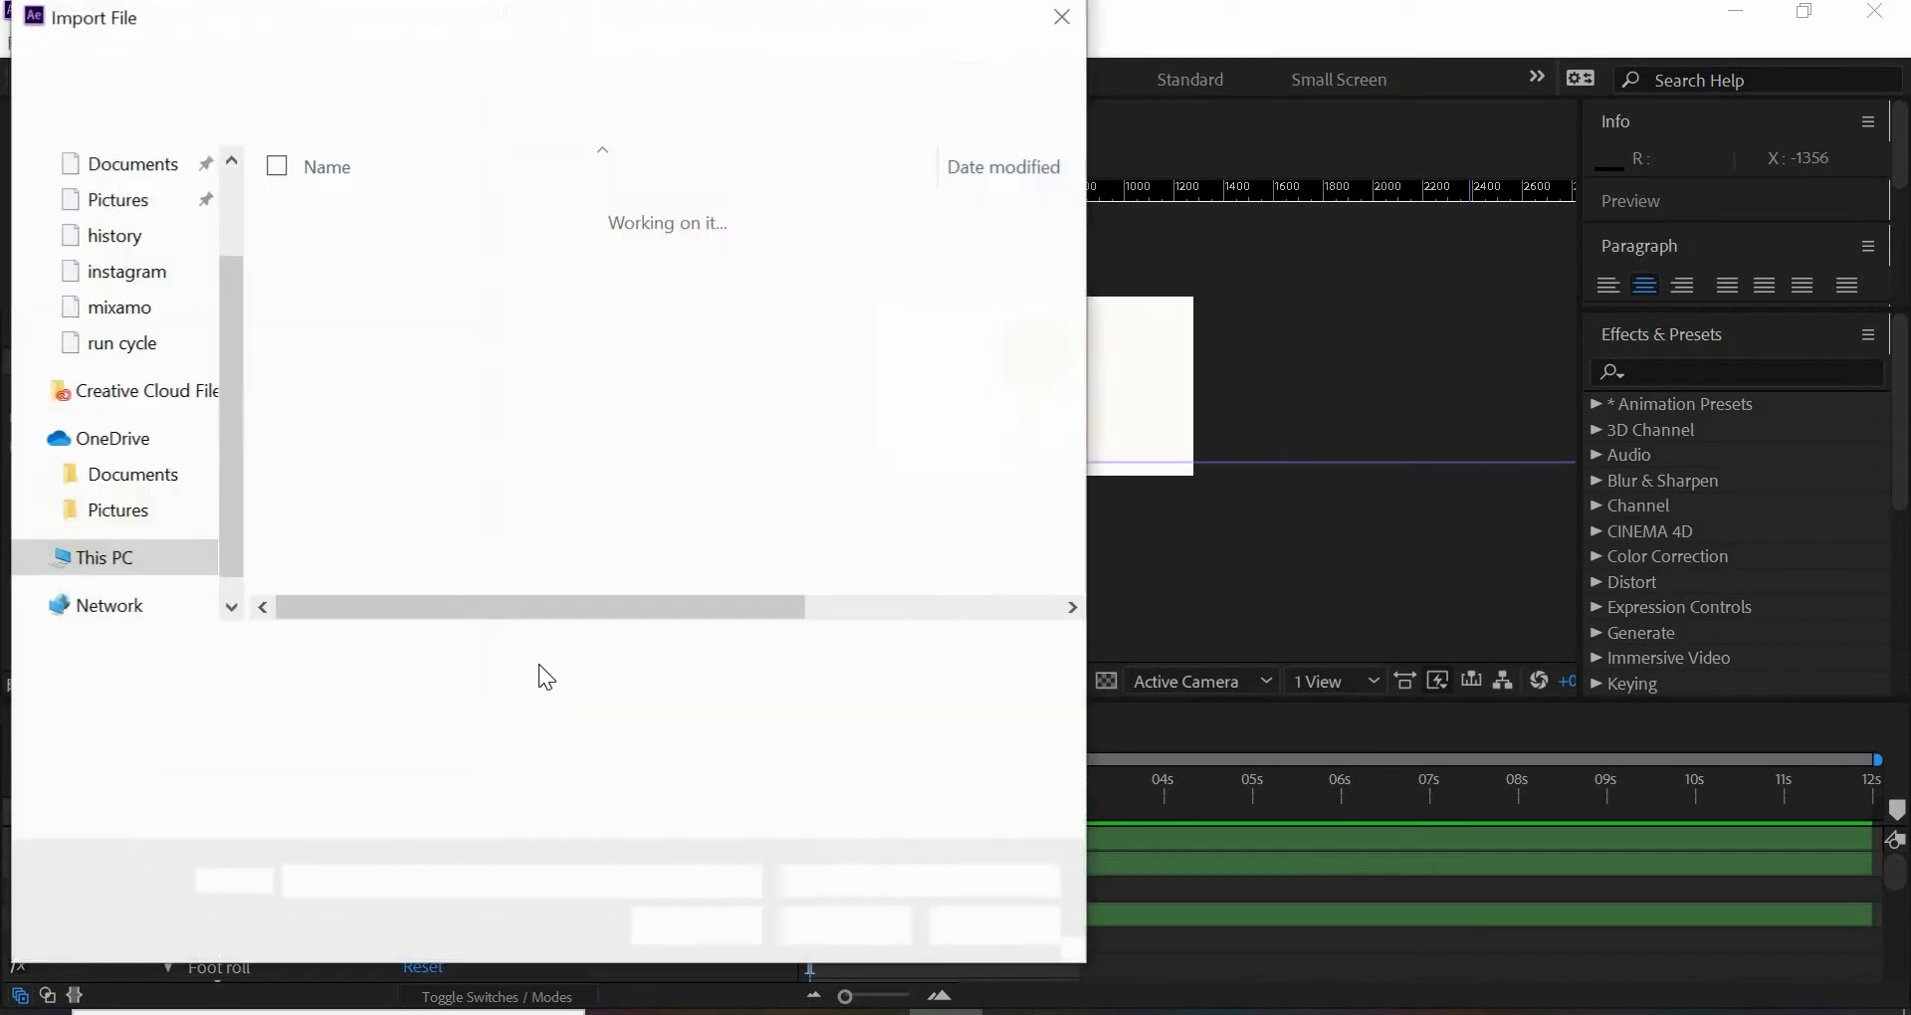
pyautogui.click(398, 491)
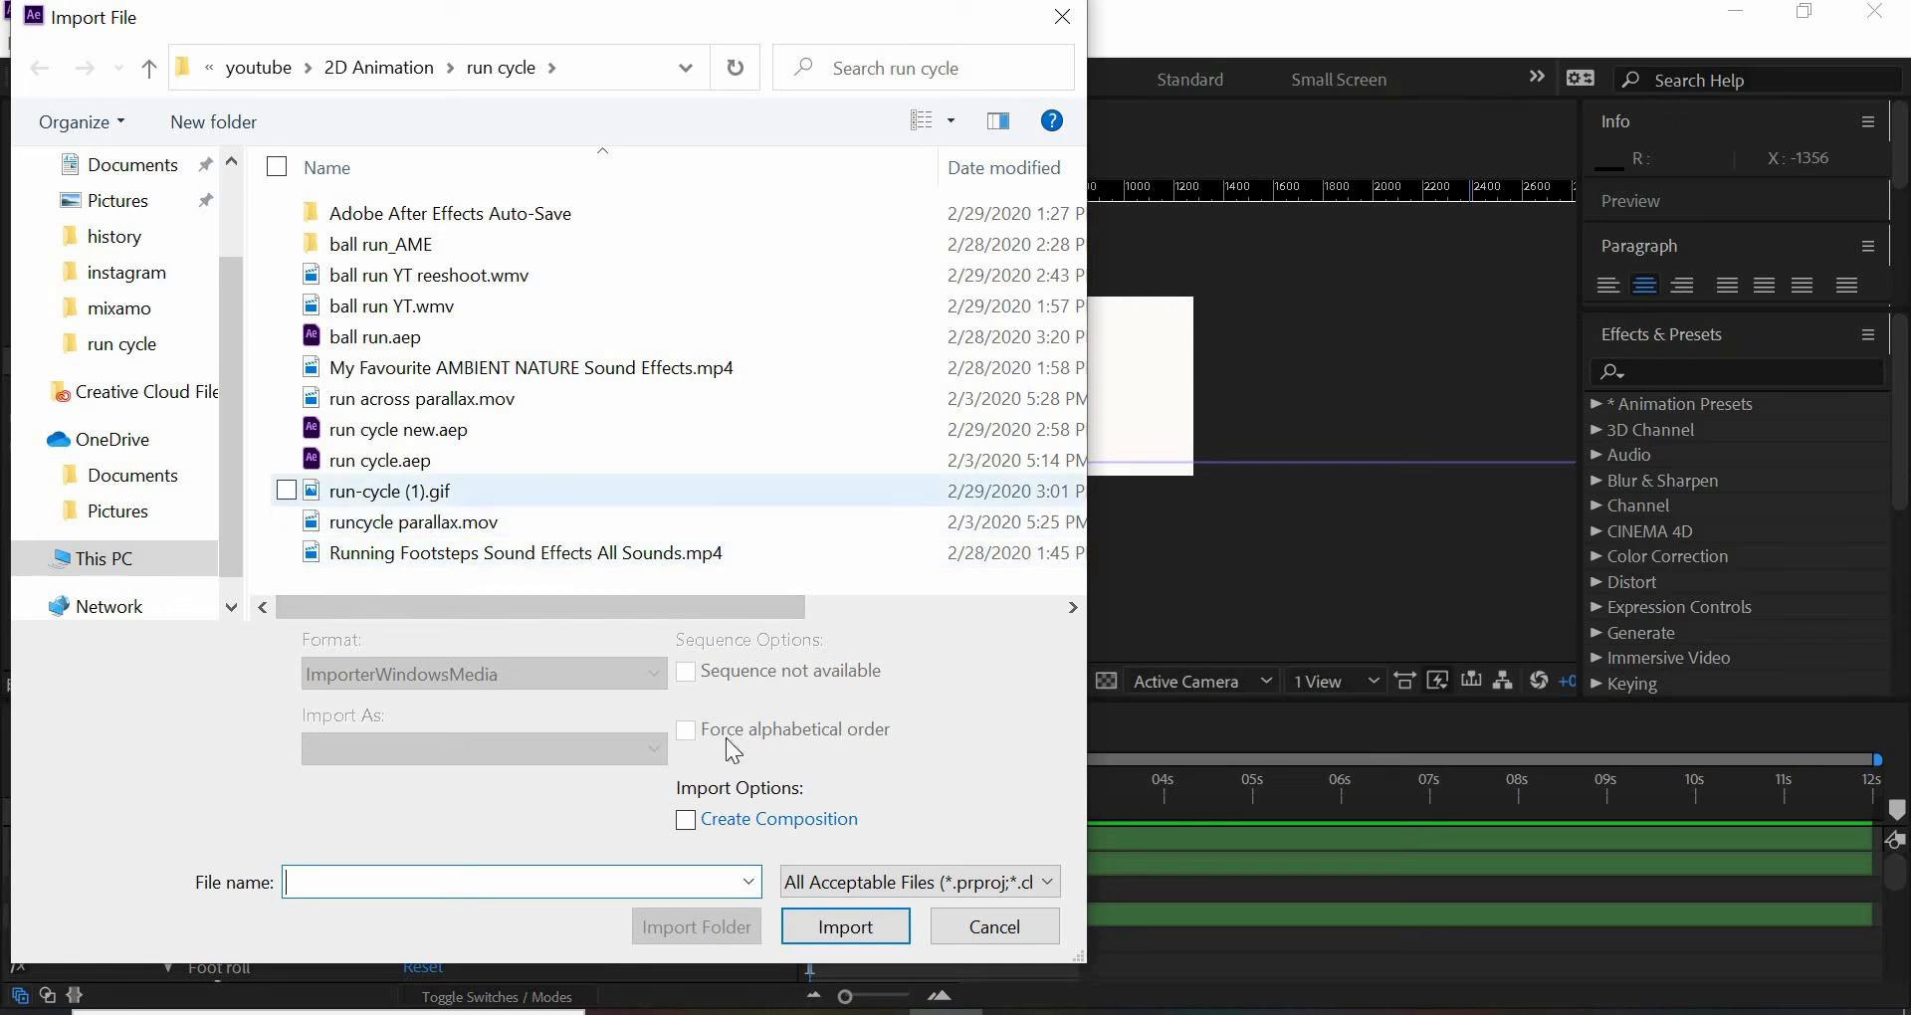
pyautogui.click(846, 928)
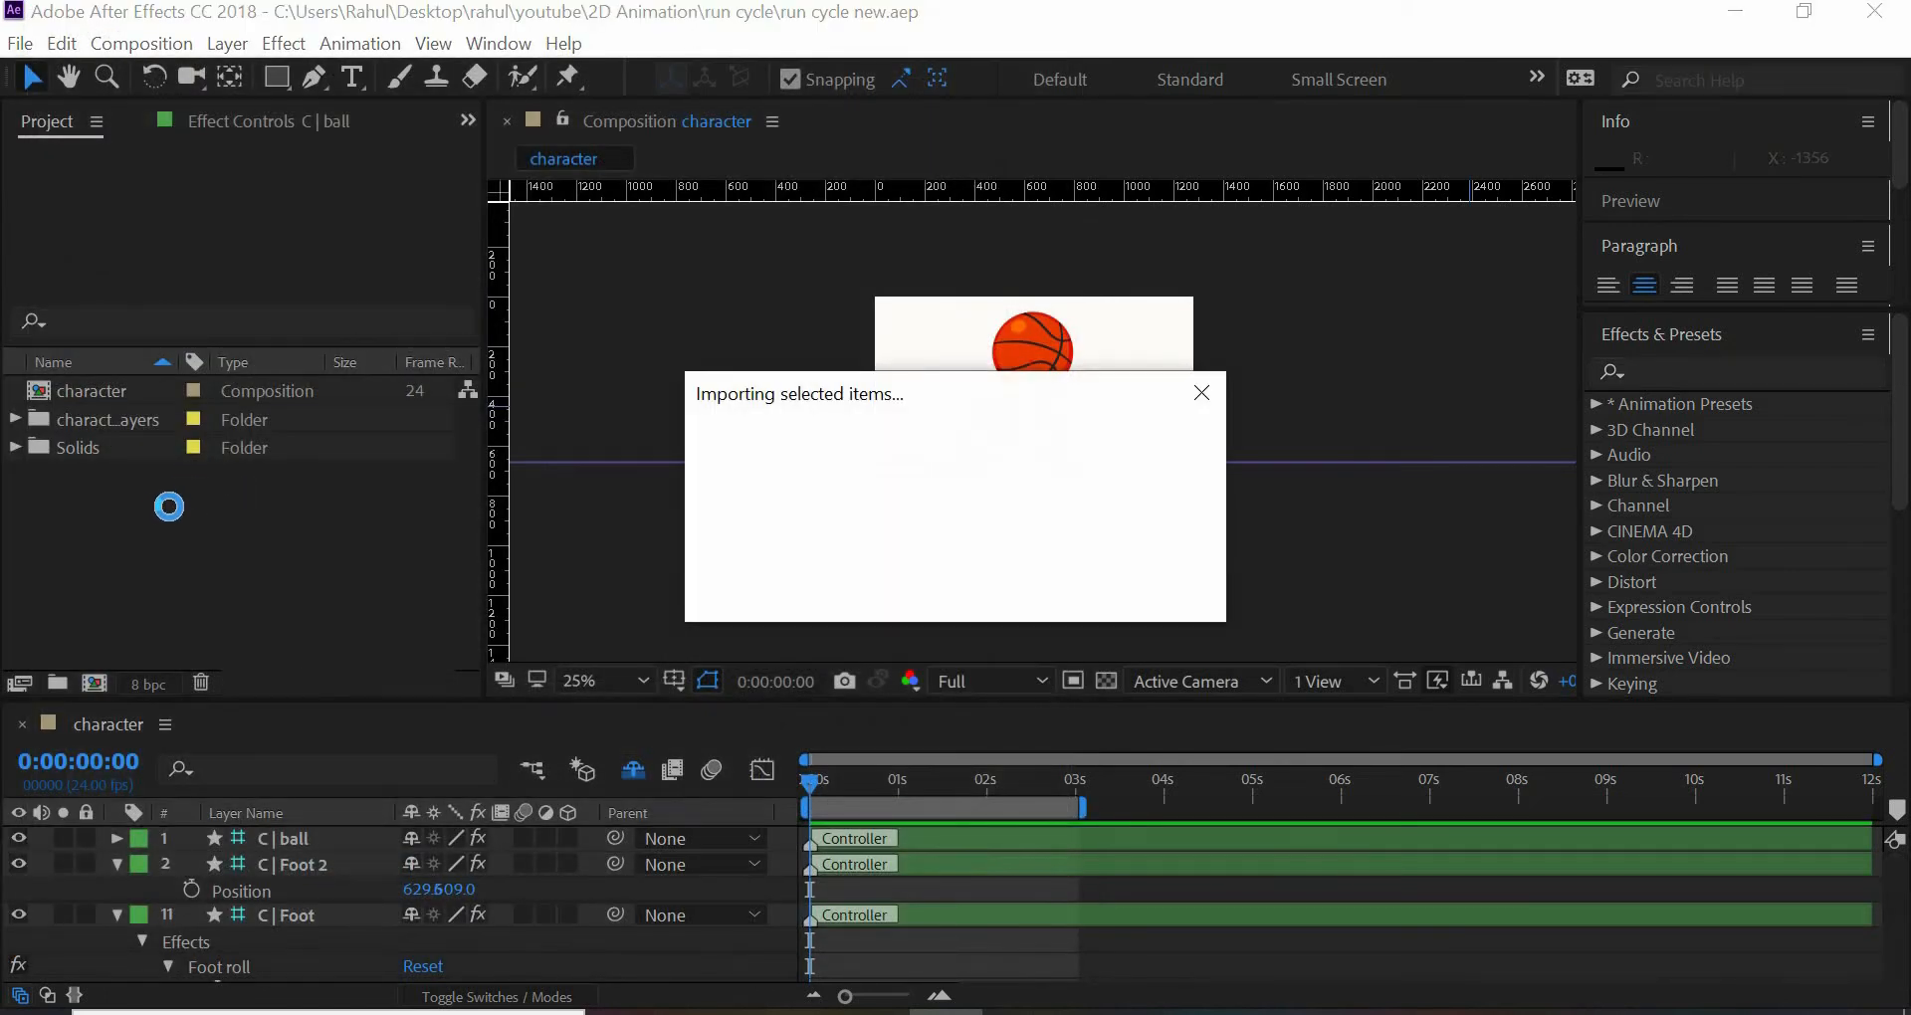
# - Add run-cycle (1).gif as the lowest layer of the character composition, scale it to 263%, and align it with the frame's upper edge
pyautogui.moveTo(128, 448); pyautogui.dragTo(205, 989)
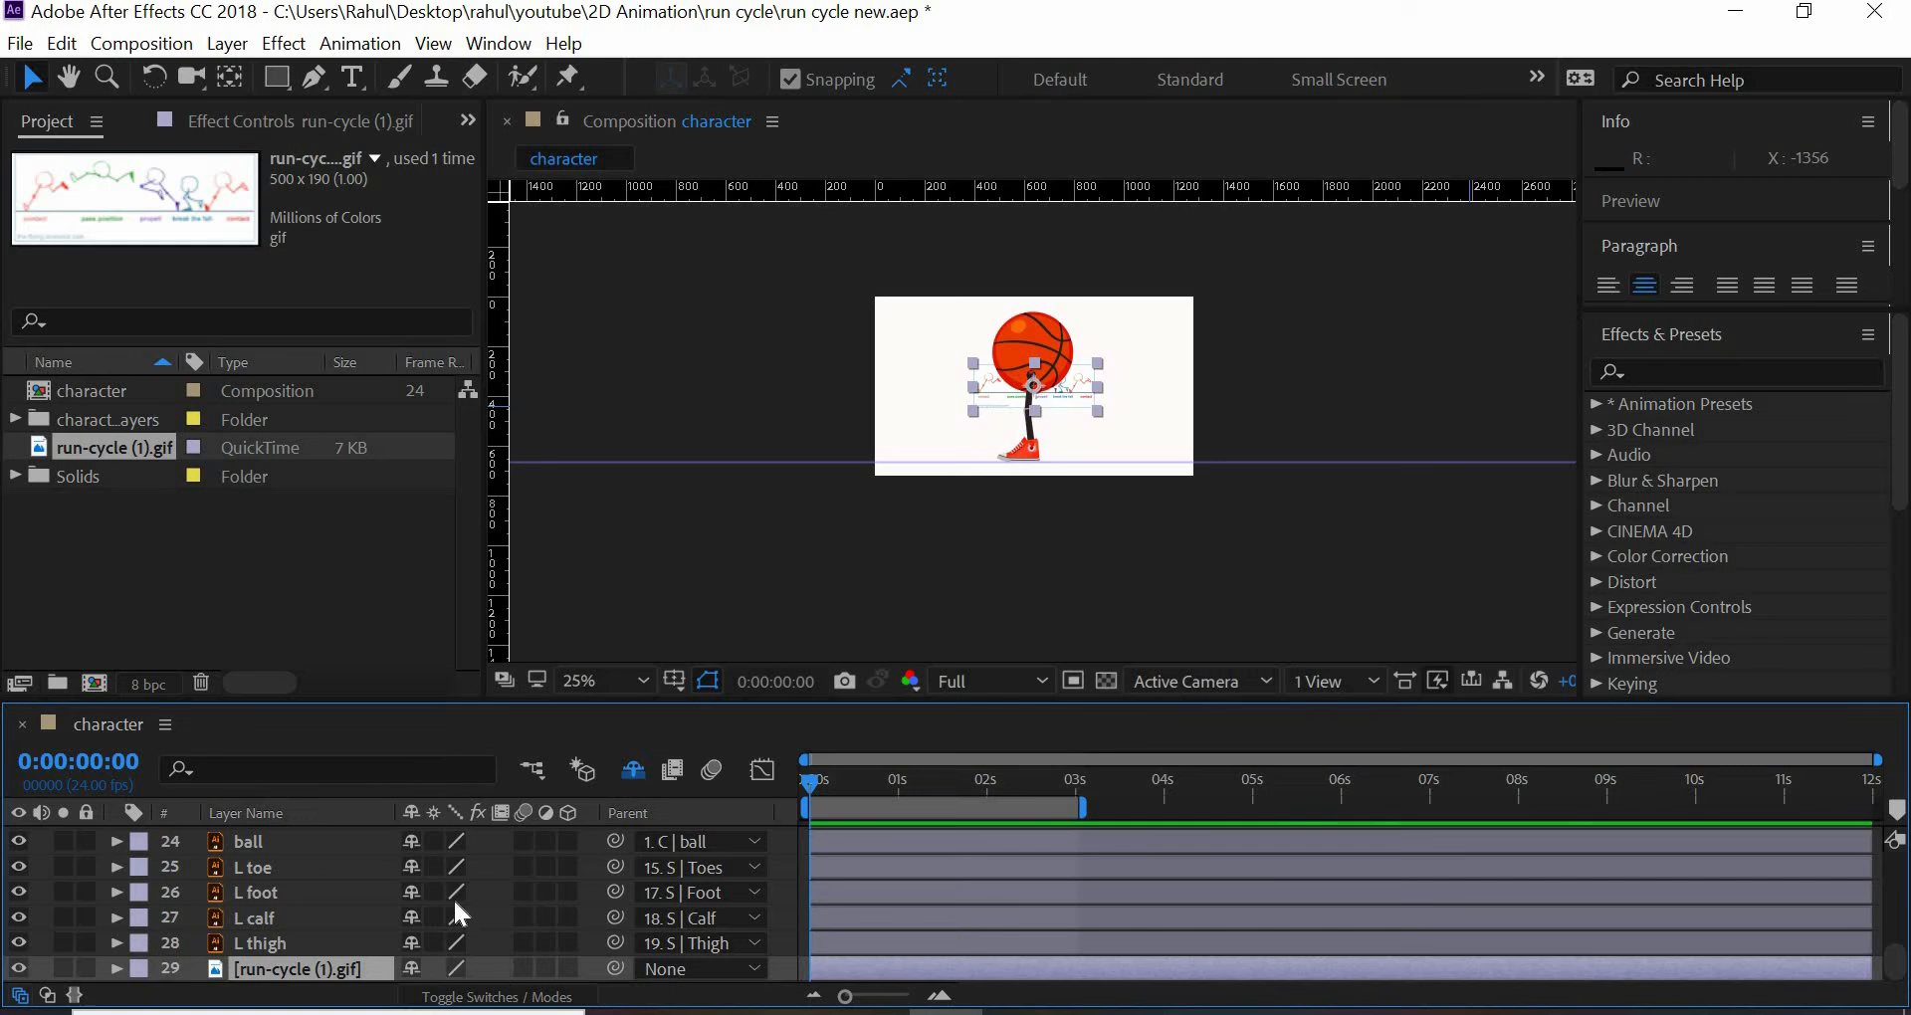
pyautogui.press('s')
pyautogui.moveTo(438, 970); pyautogui.dragTo(802, 987)
pyautogui.moveTo(935, 352)
pyautogui.mouseDown()
pyautogui.moveTo(936, 333)
pyautogui.moveTo(944, 350)
pyautogui.mouseUp()
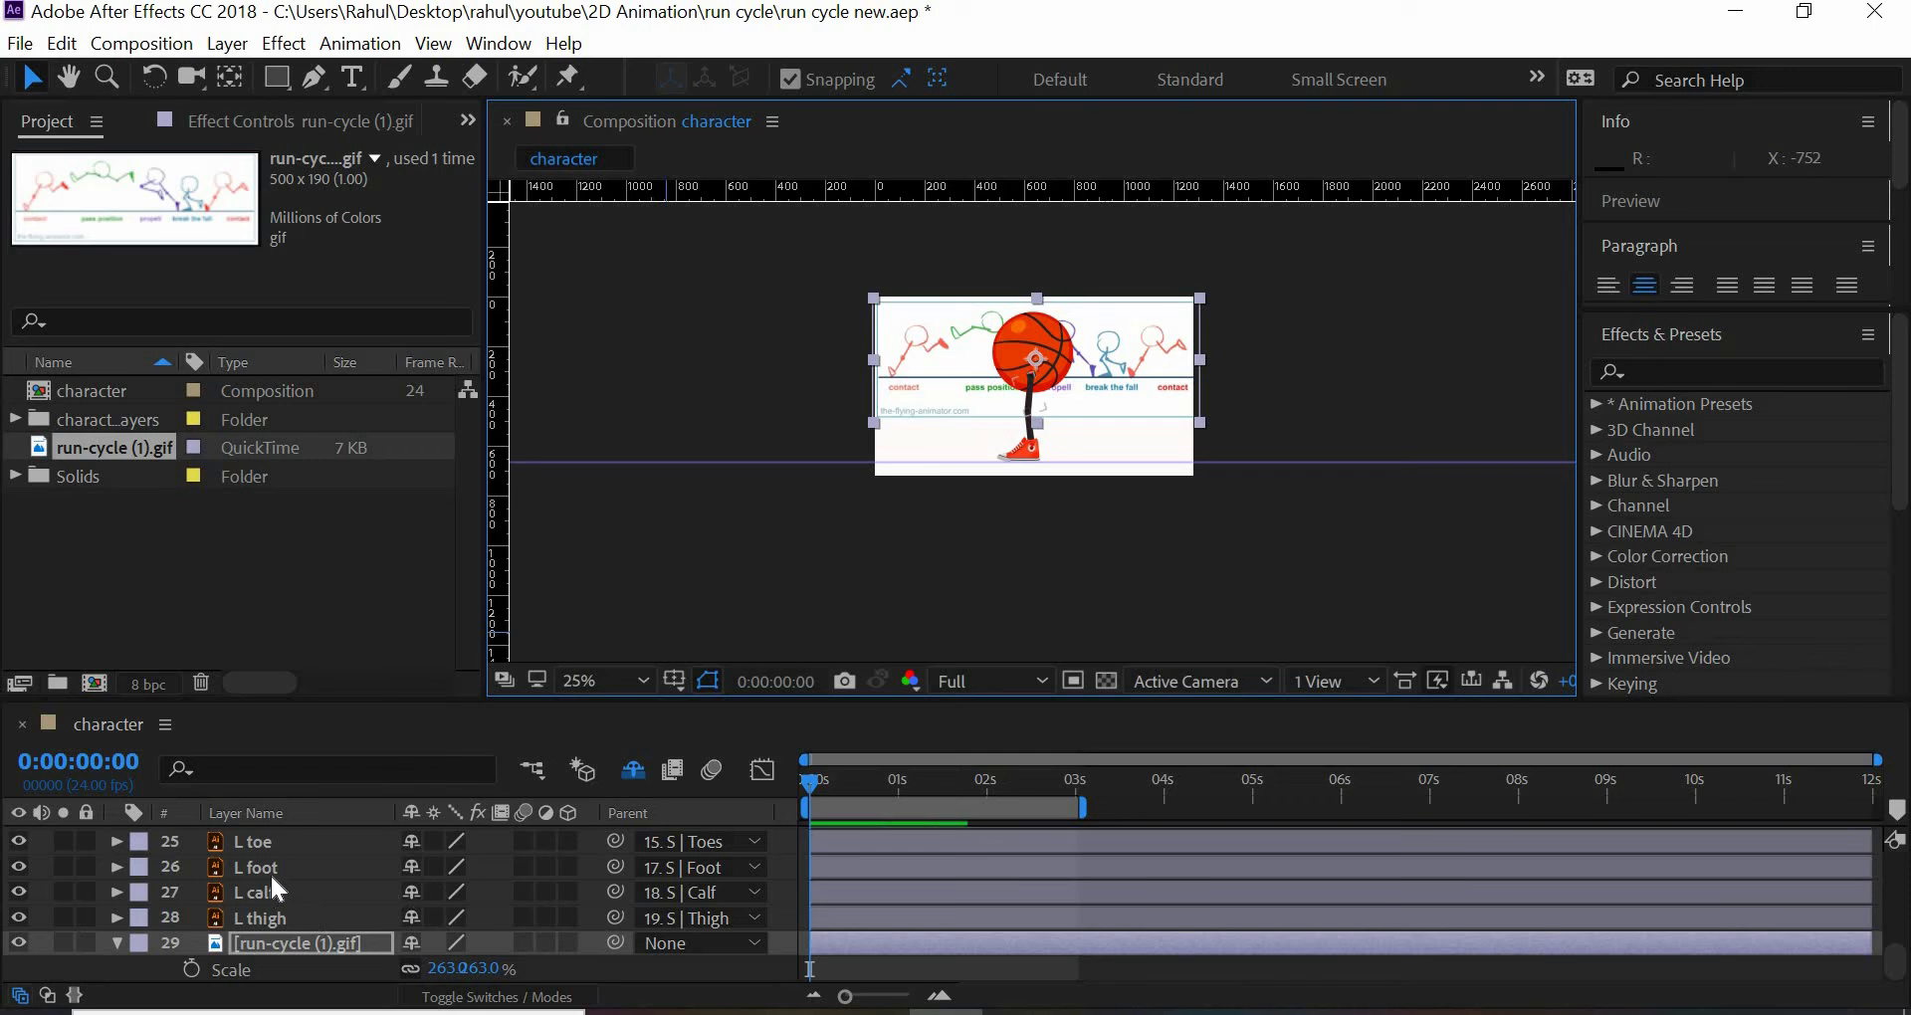
# - Reduce the ball layer's opacity to 53% so the pose chart shows through
pyautogui.moveTo(389, 702); pyautogui.dragTo(396, 469)
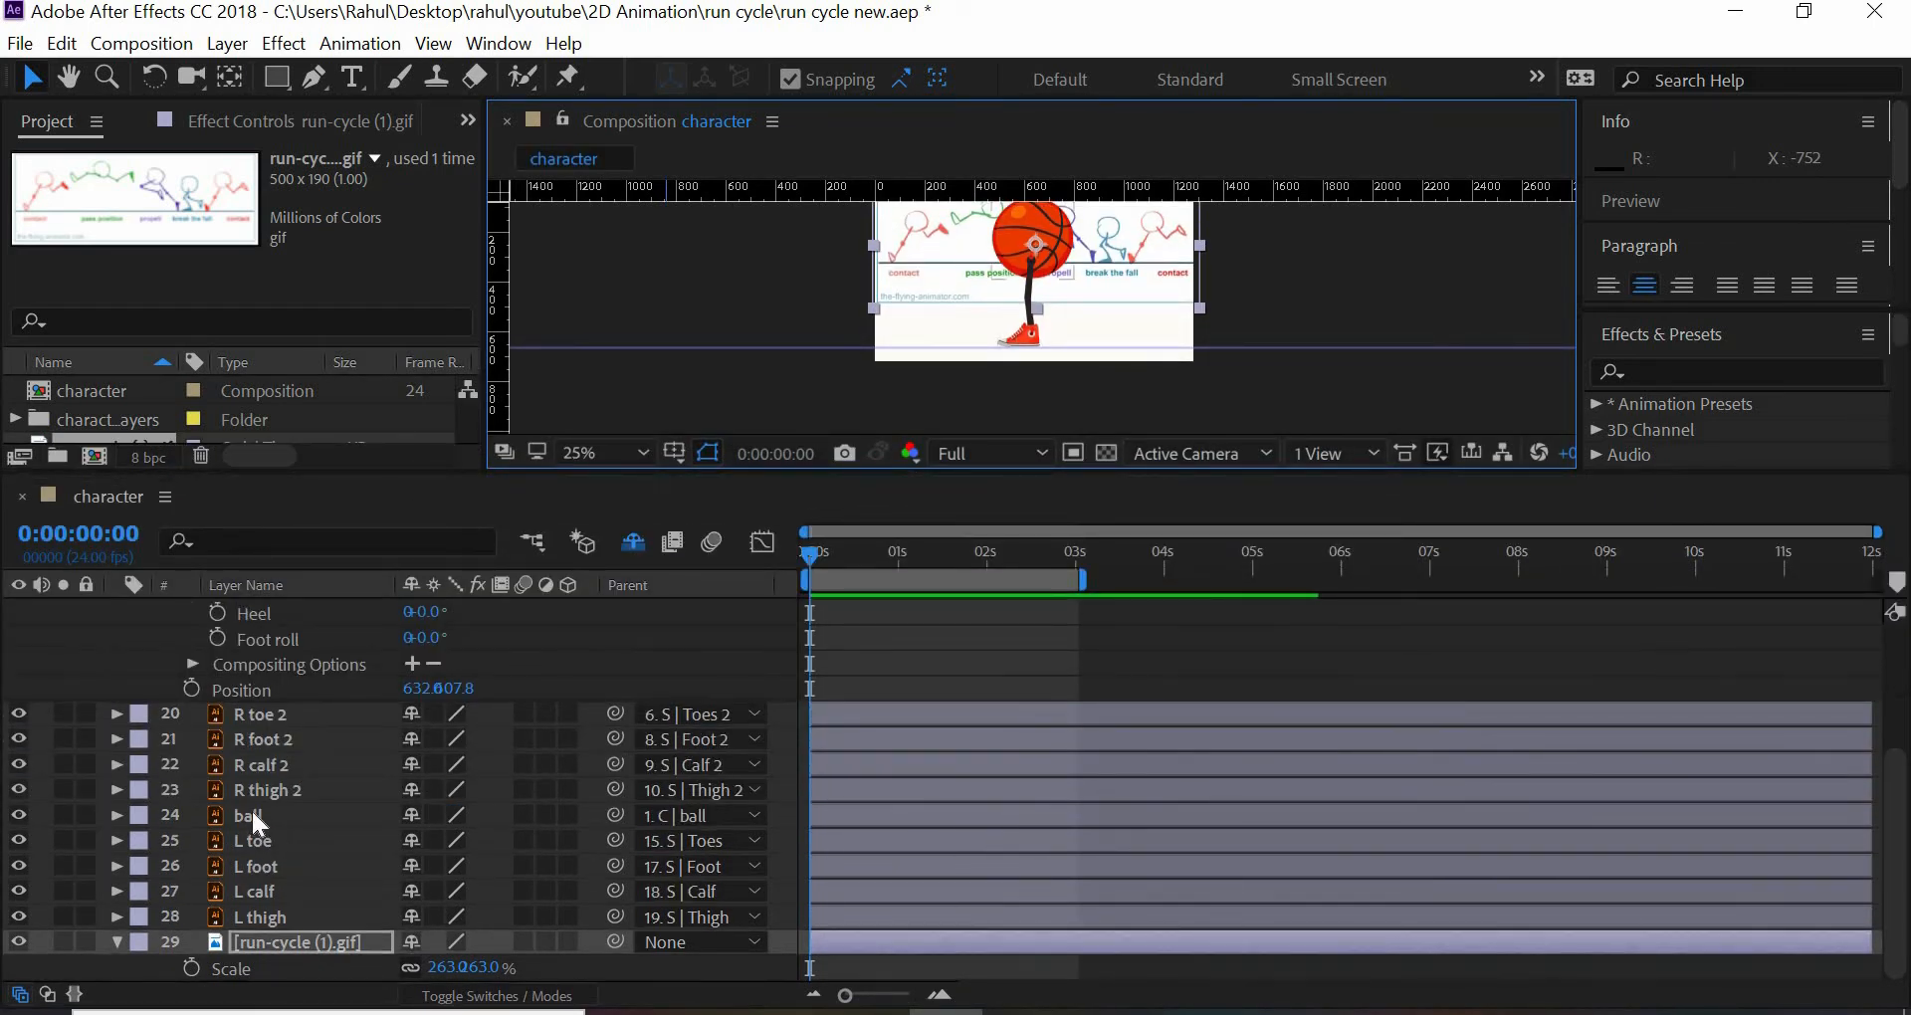
pyautogui.click(252, 810)
pyautogui.press('t')
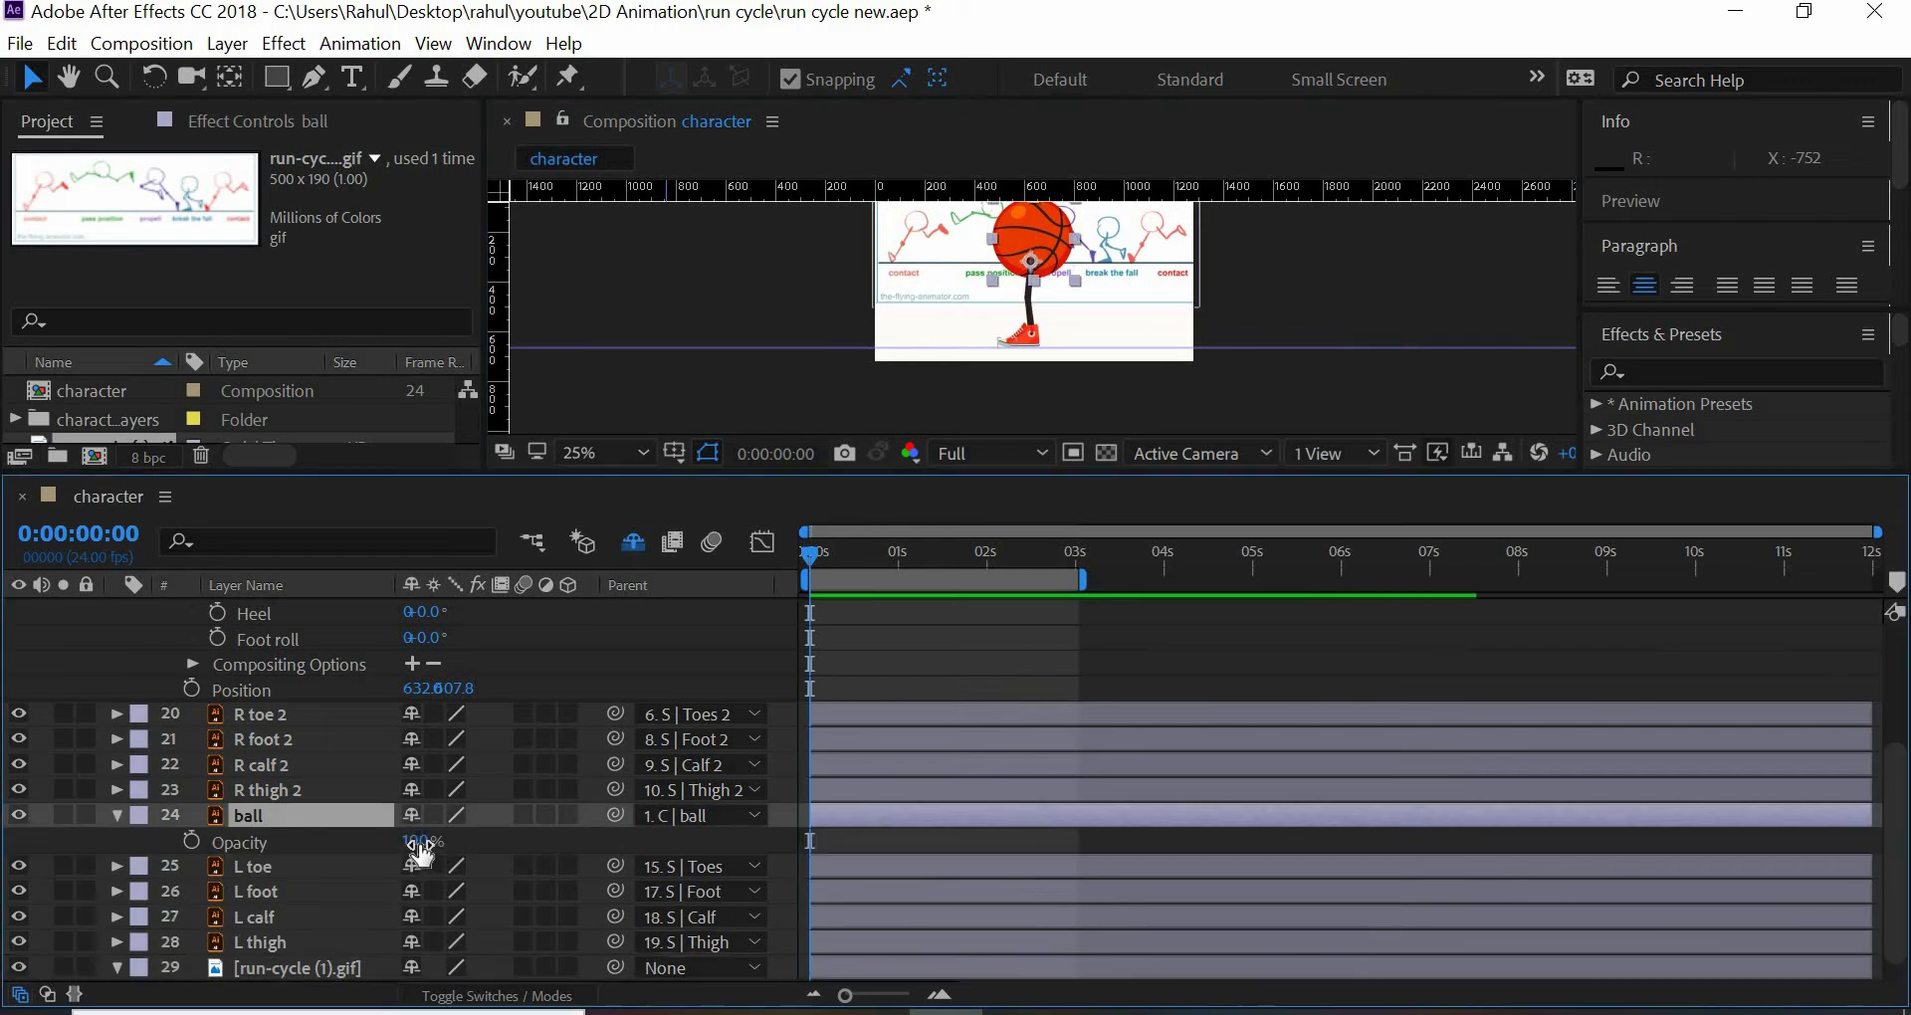
pyautogui.moveTo(421, 846); pyautogui.dragTo(360, 862)
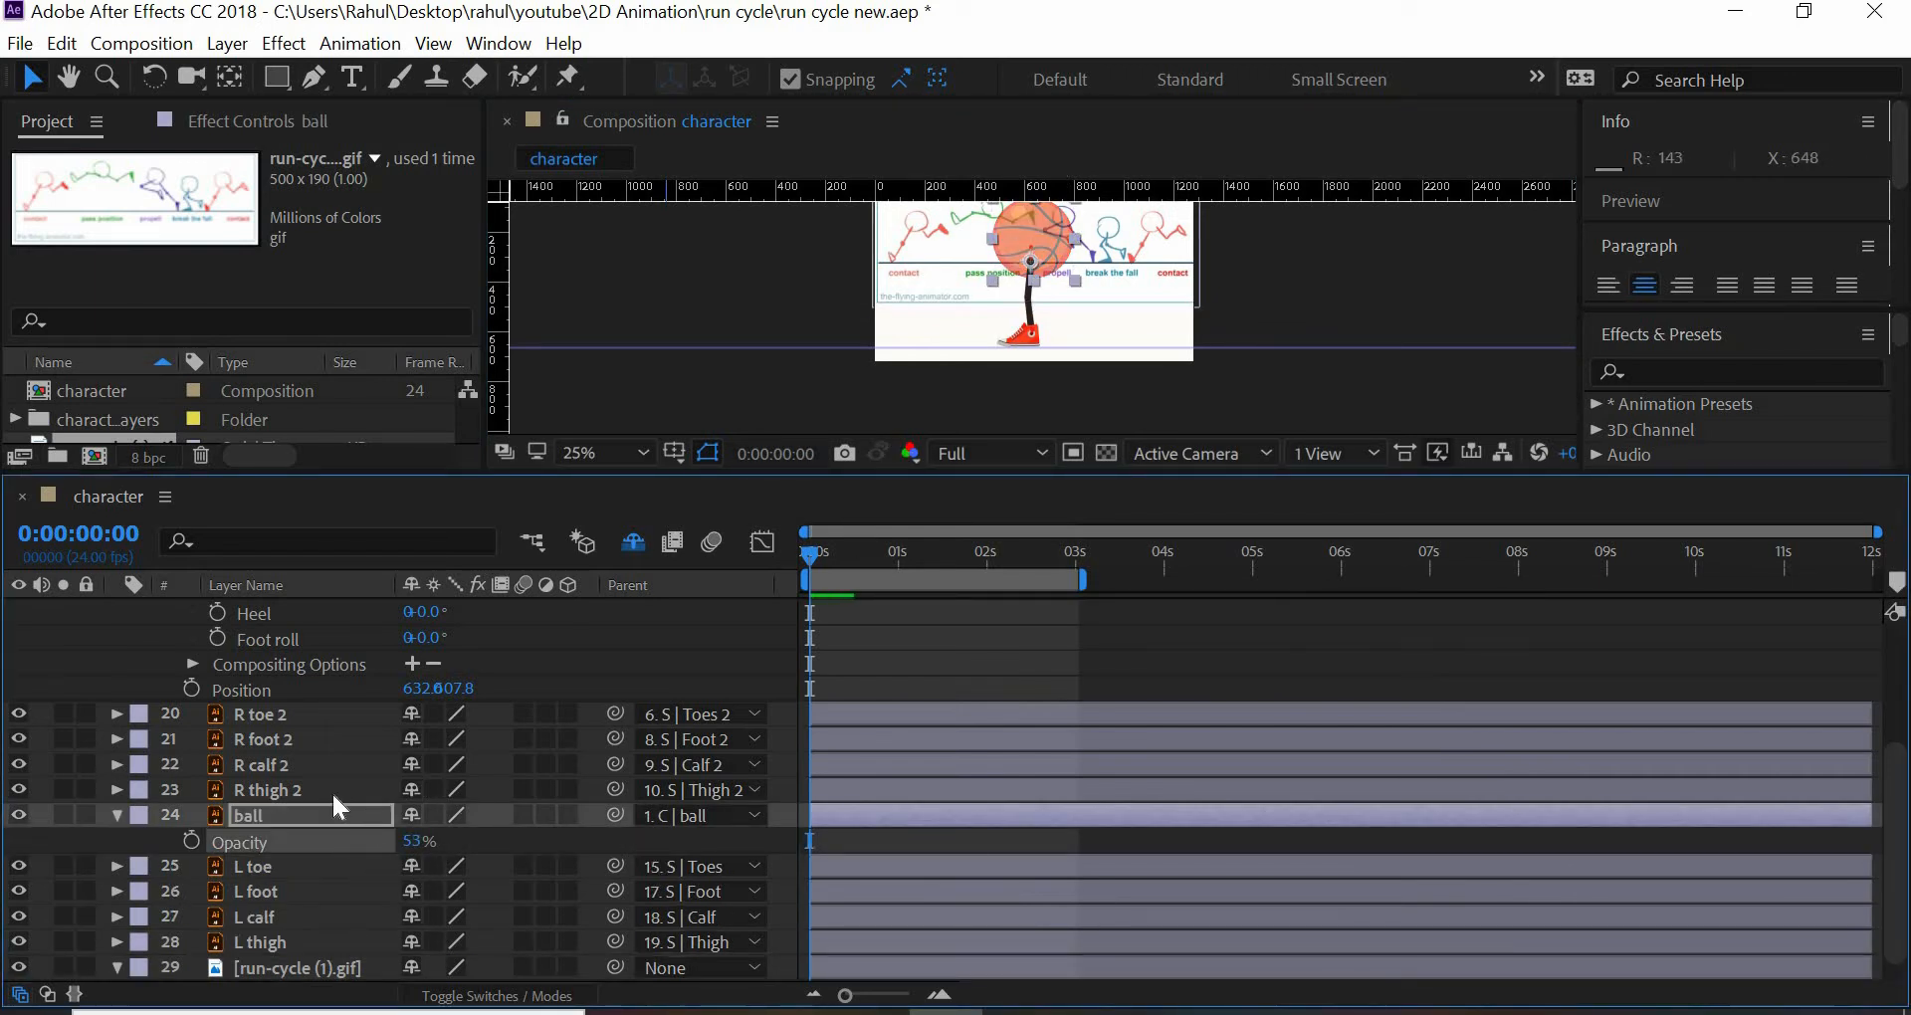
pyautogui.click(116, 816)
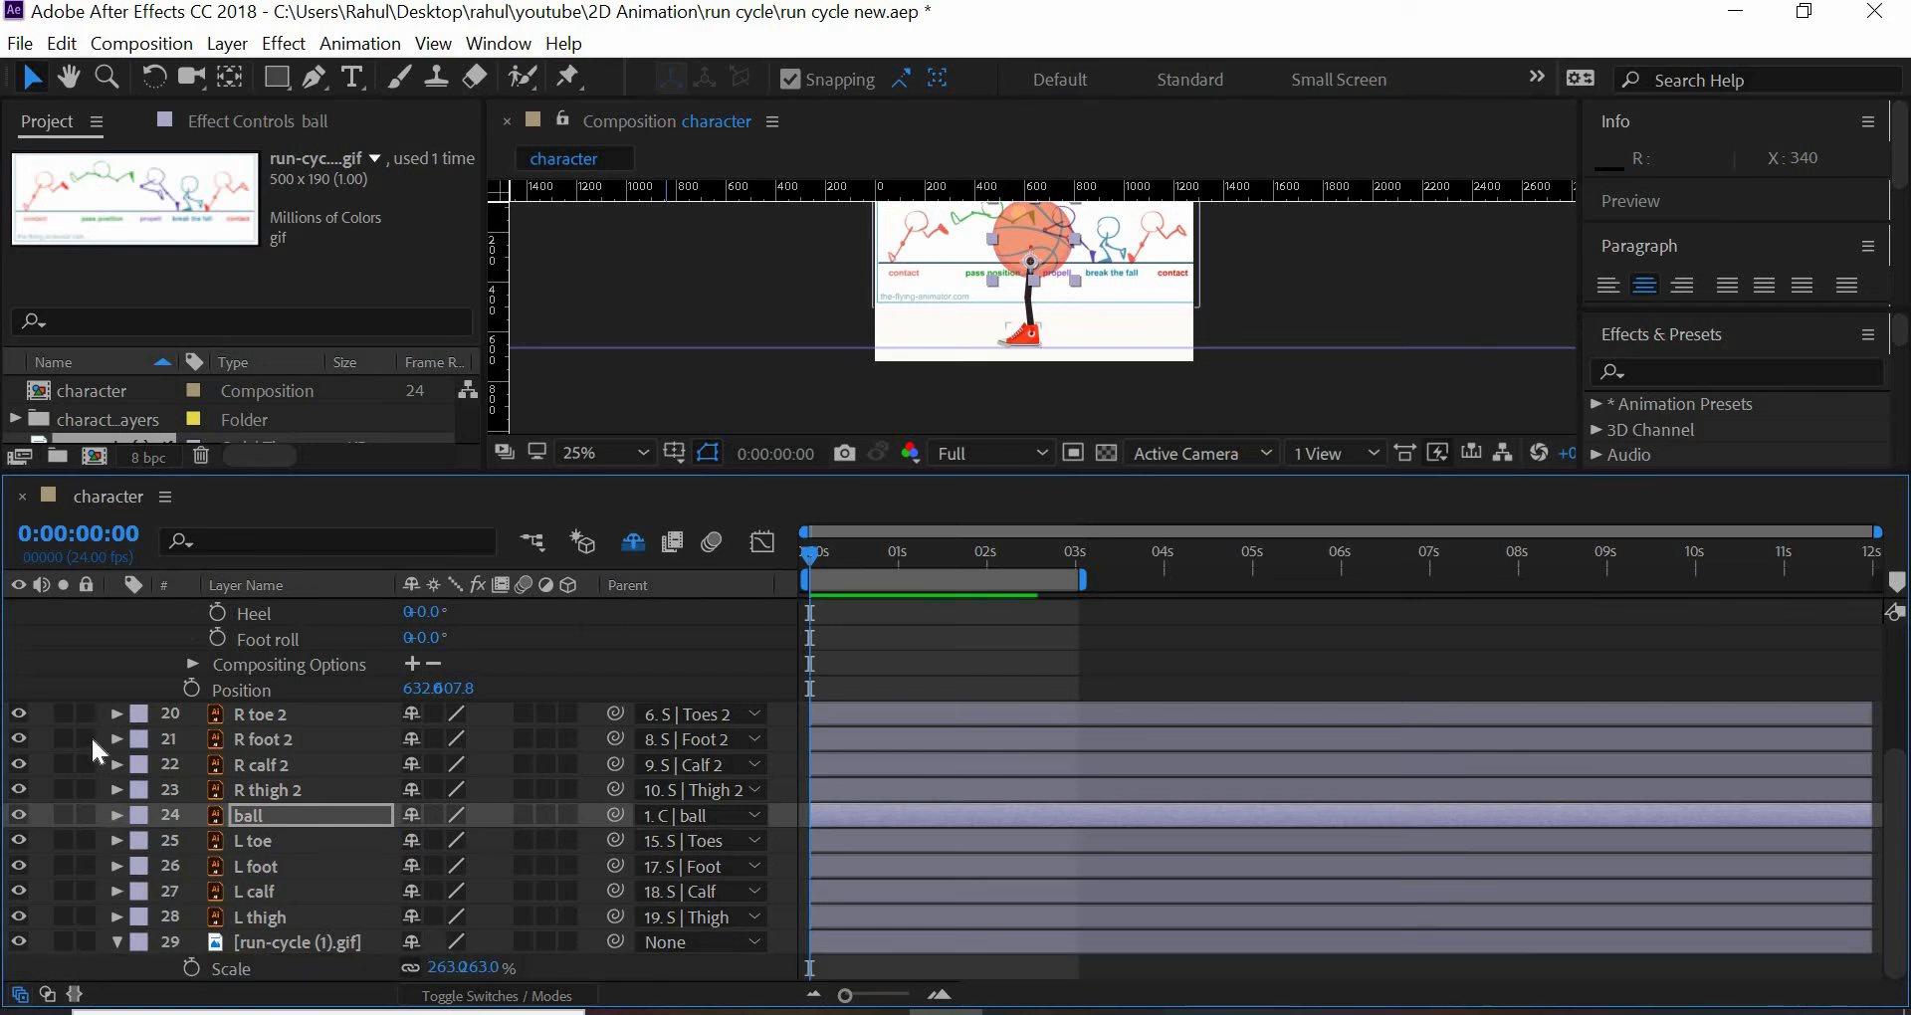
# - Lock the layers from R toe 2 down to run-cycle (1).gif, and collapse the C | Foot and C | Foot 2 controllers' properties
pyautogui.moveTo(86, 715); pyautogui.dragTo(99, 941)
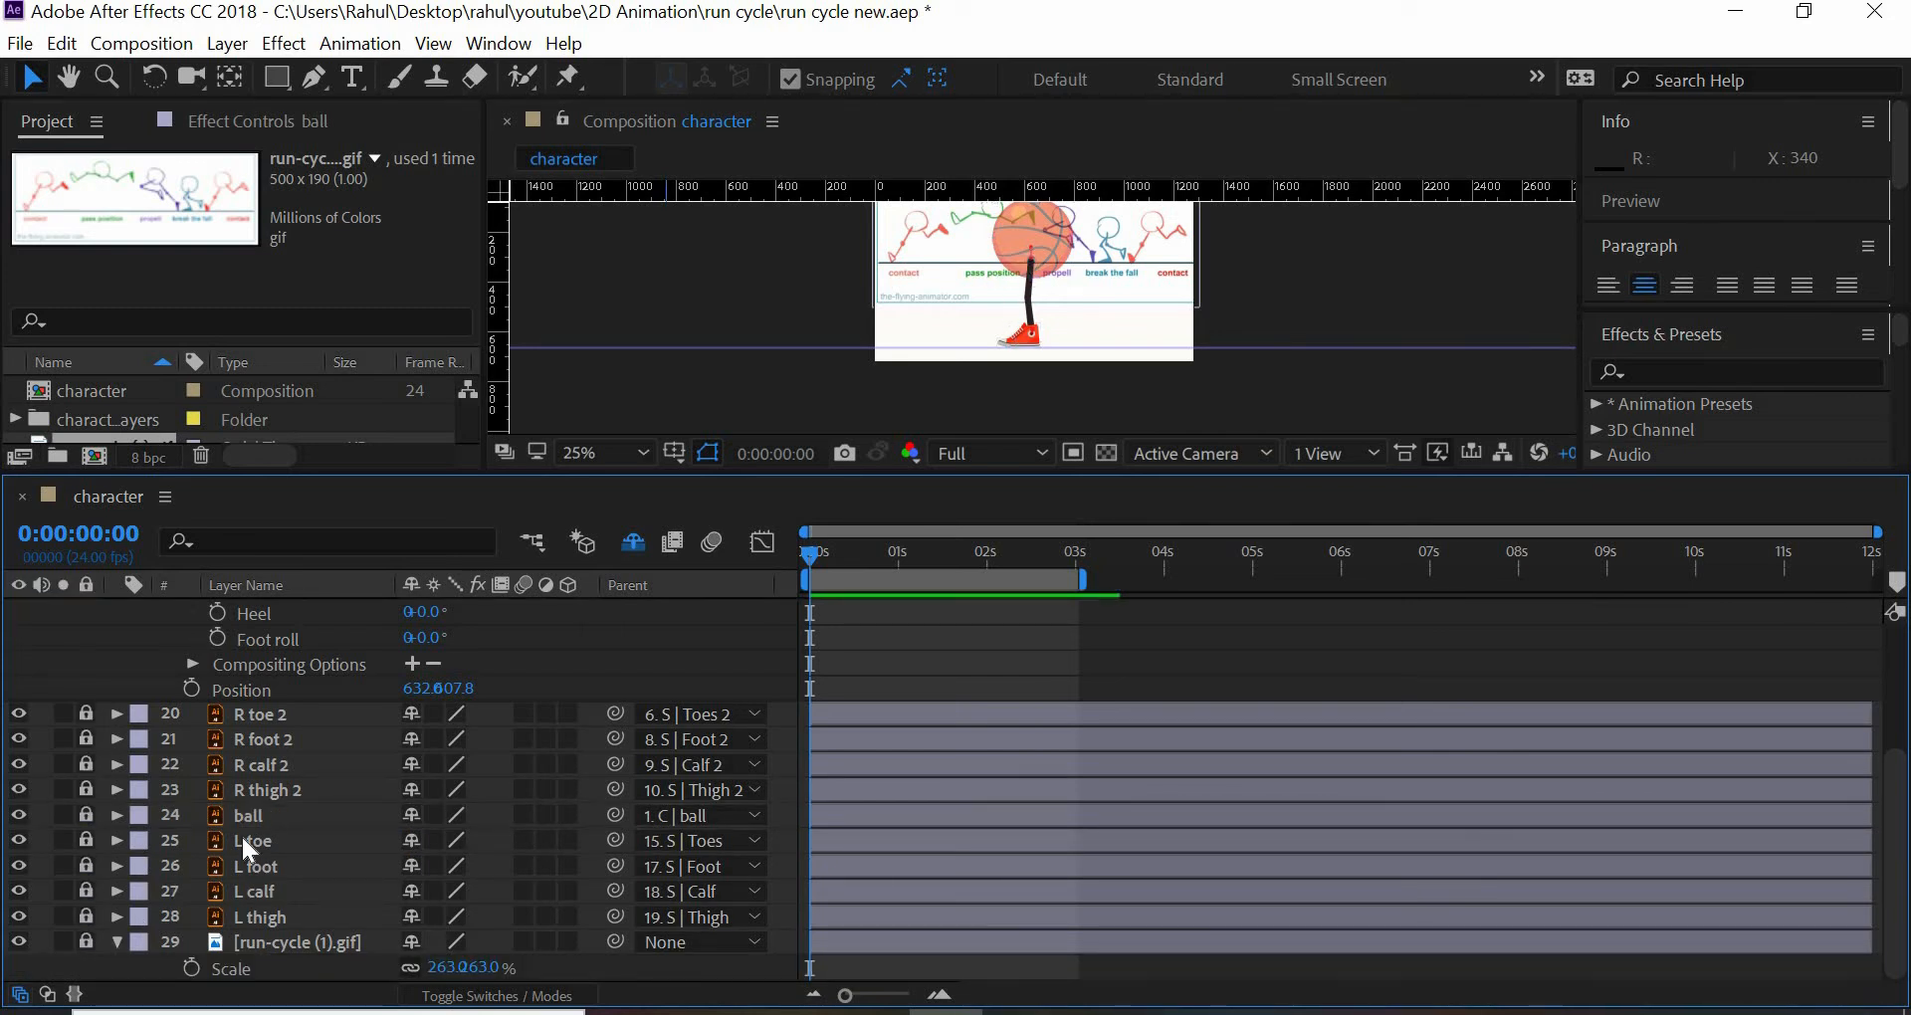
pyautogui.scroll(3, 239, 831)
pyautogui.click(115, 686)
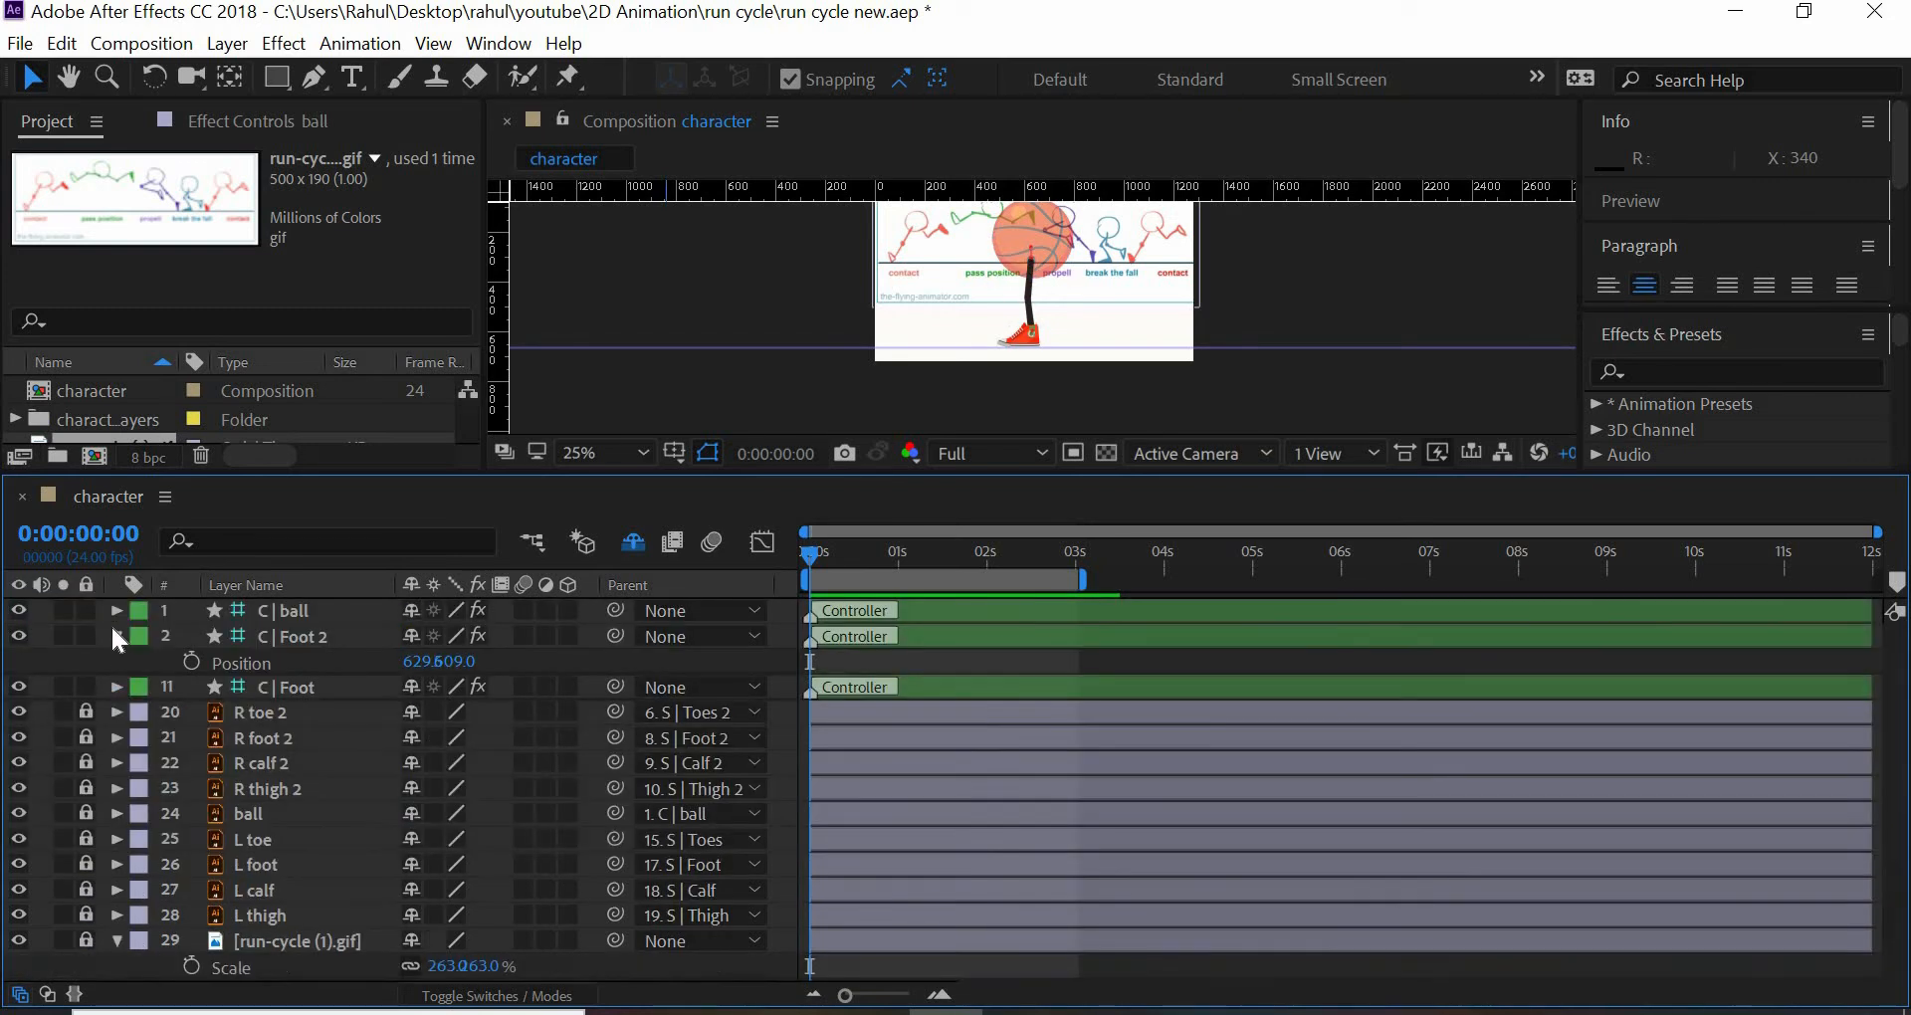
pyautogui.click(116, 636)
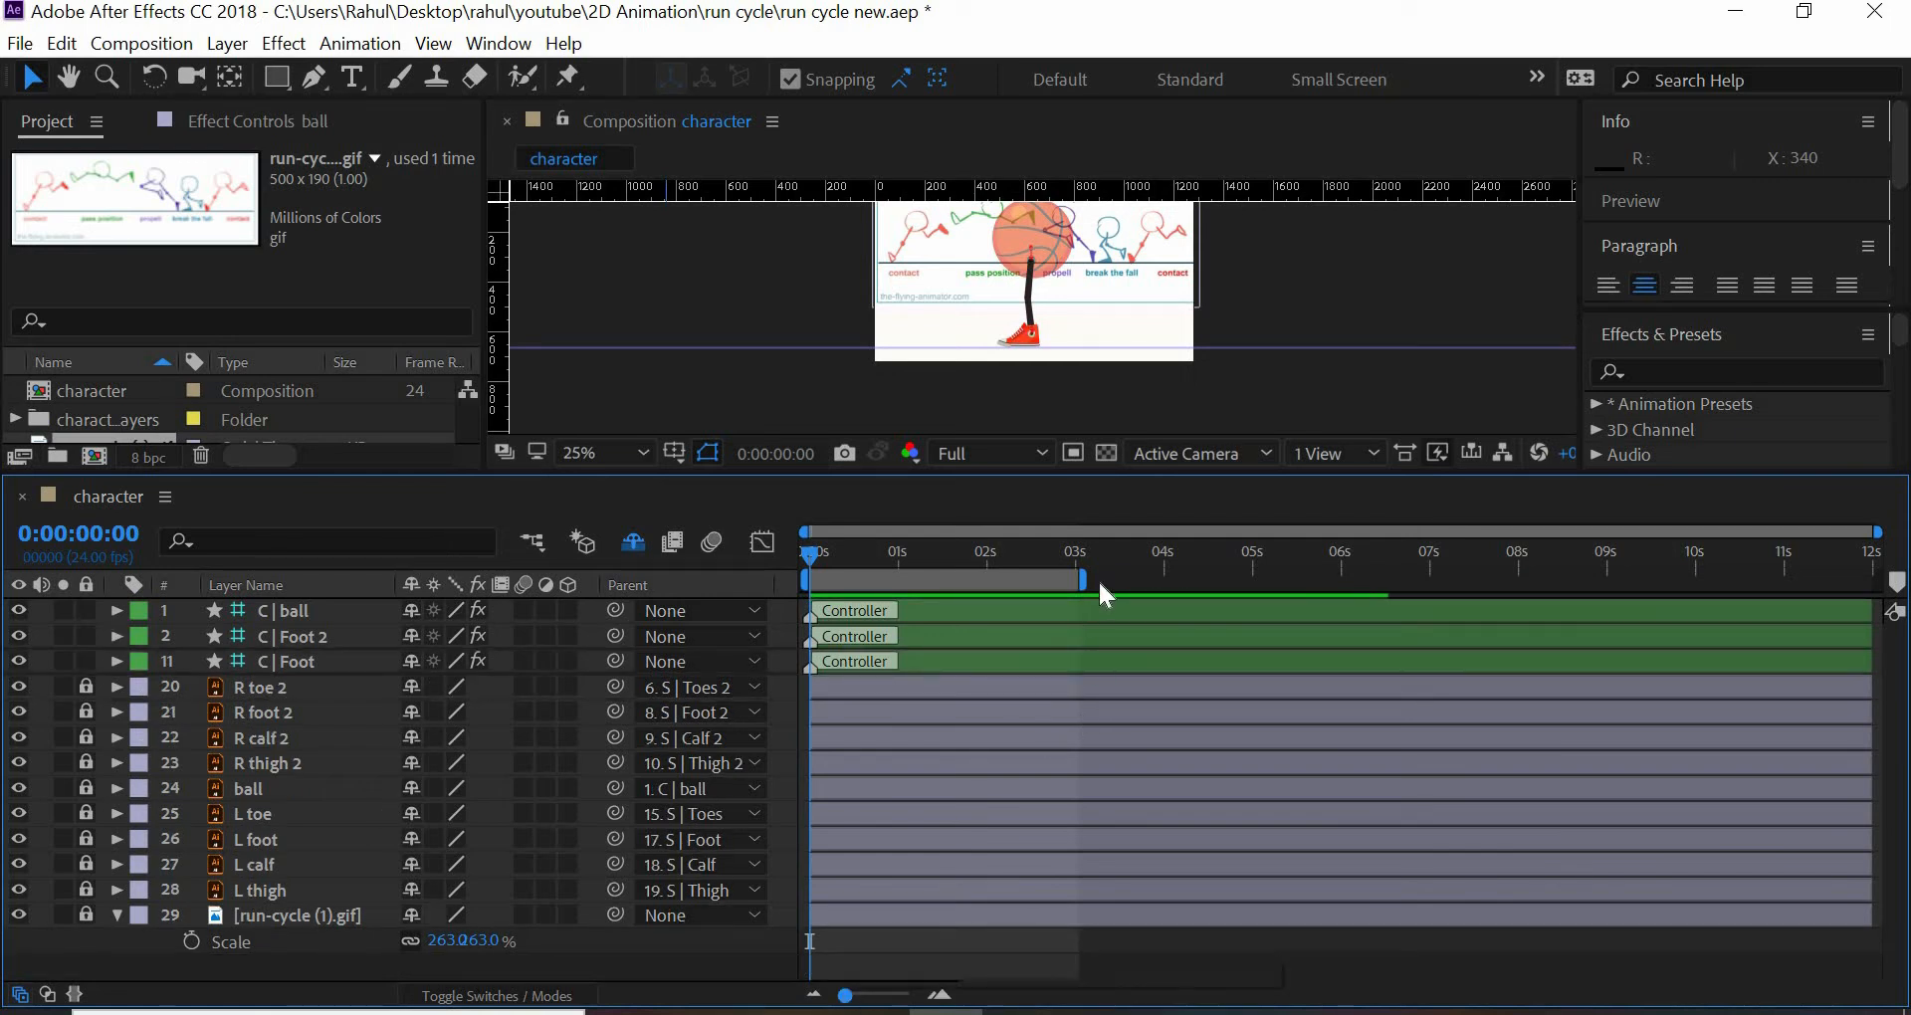
# - Shorten the composition's work area so it ends at about frame 23
pyautogui.moveTo(1083, 580); pyautogui.dragTo(899, 580)
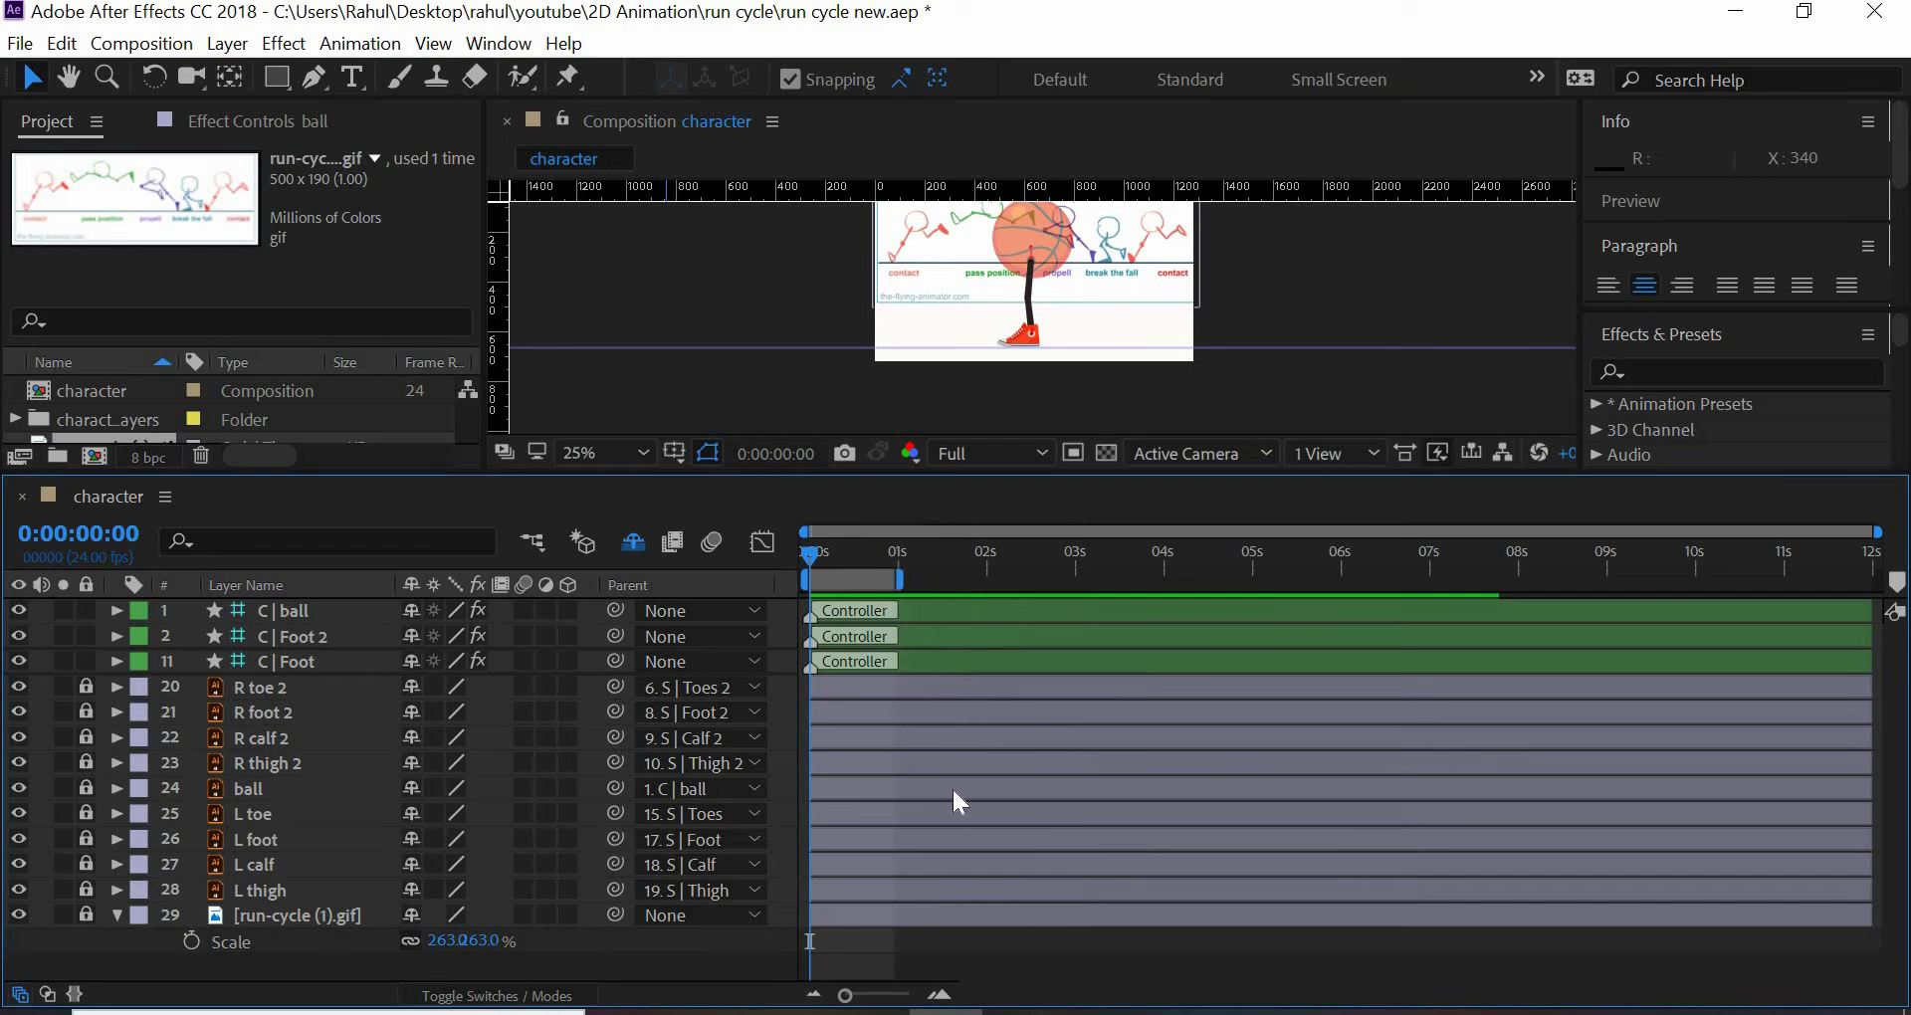
pyautogui.moveTo(845, 996); pyautogui.dragTo(887, 995)
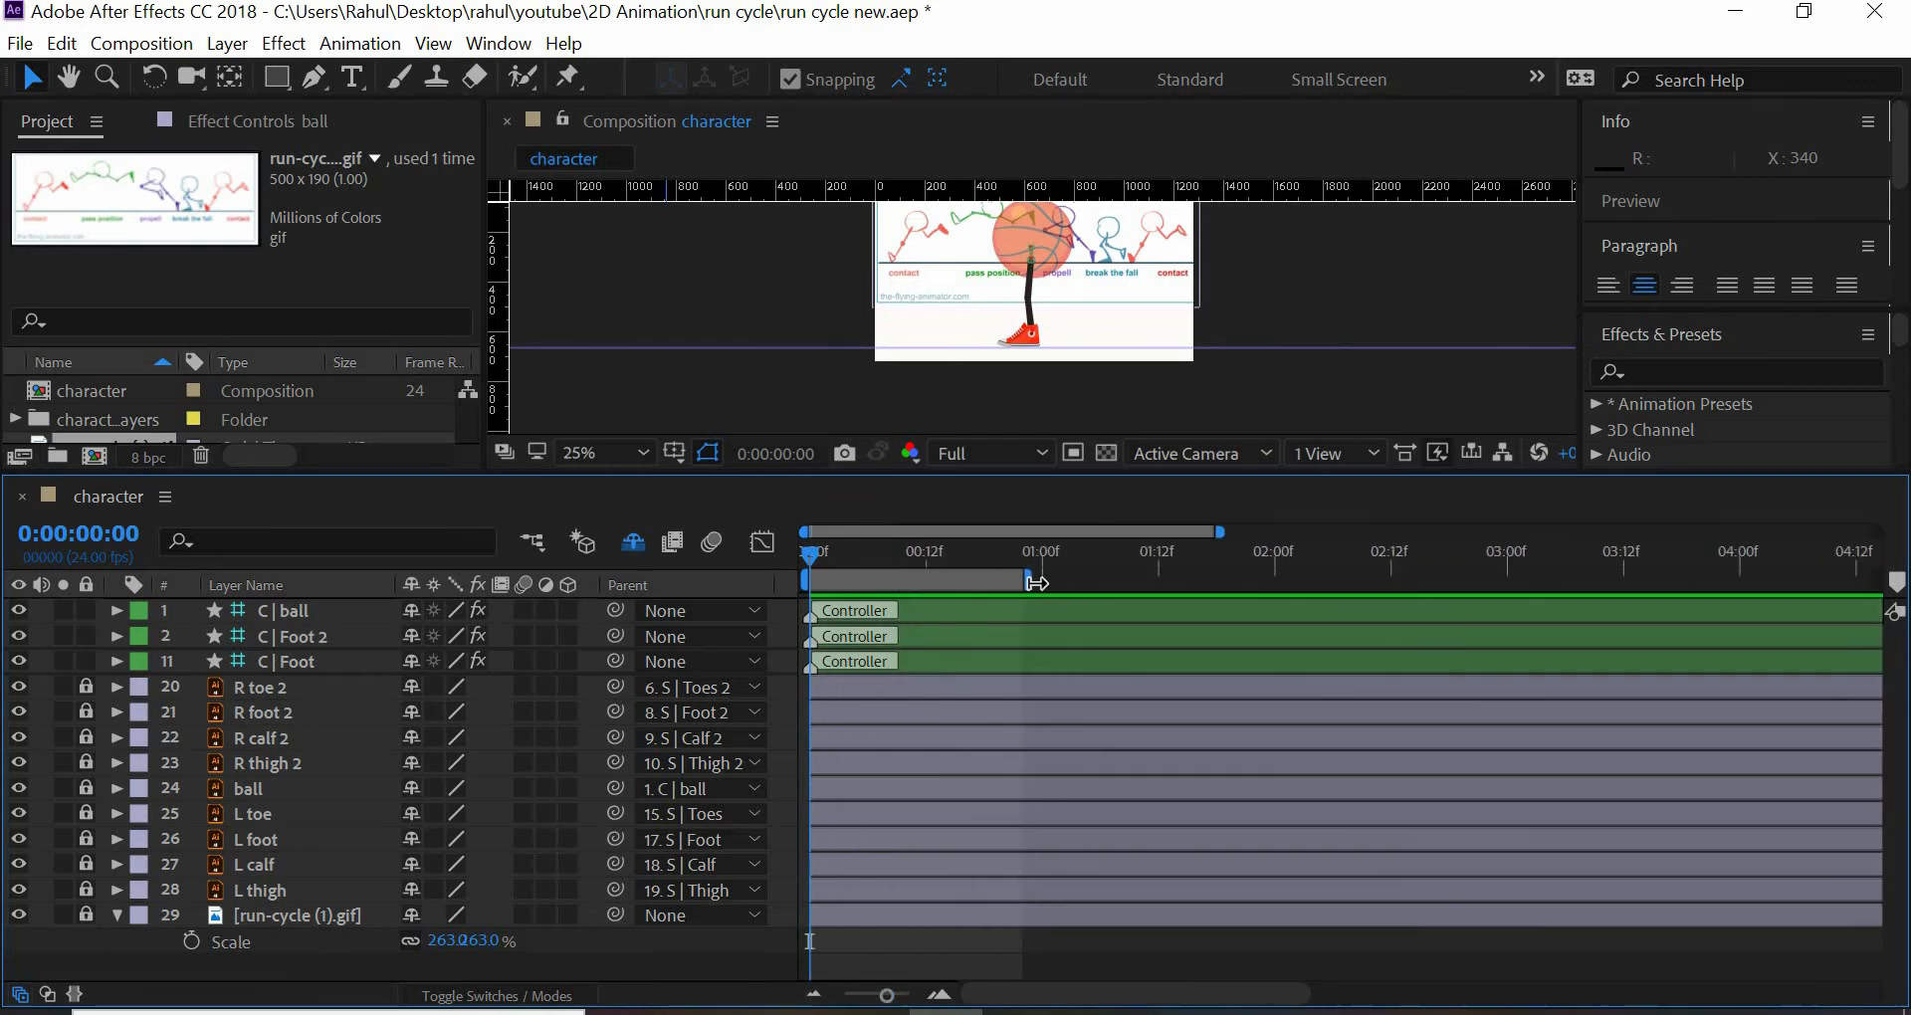
pyautogui.moveTo(1071, 581); pyautogui.dragTo(1066, 581)
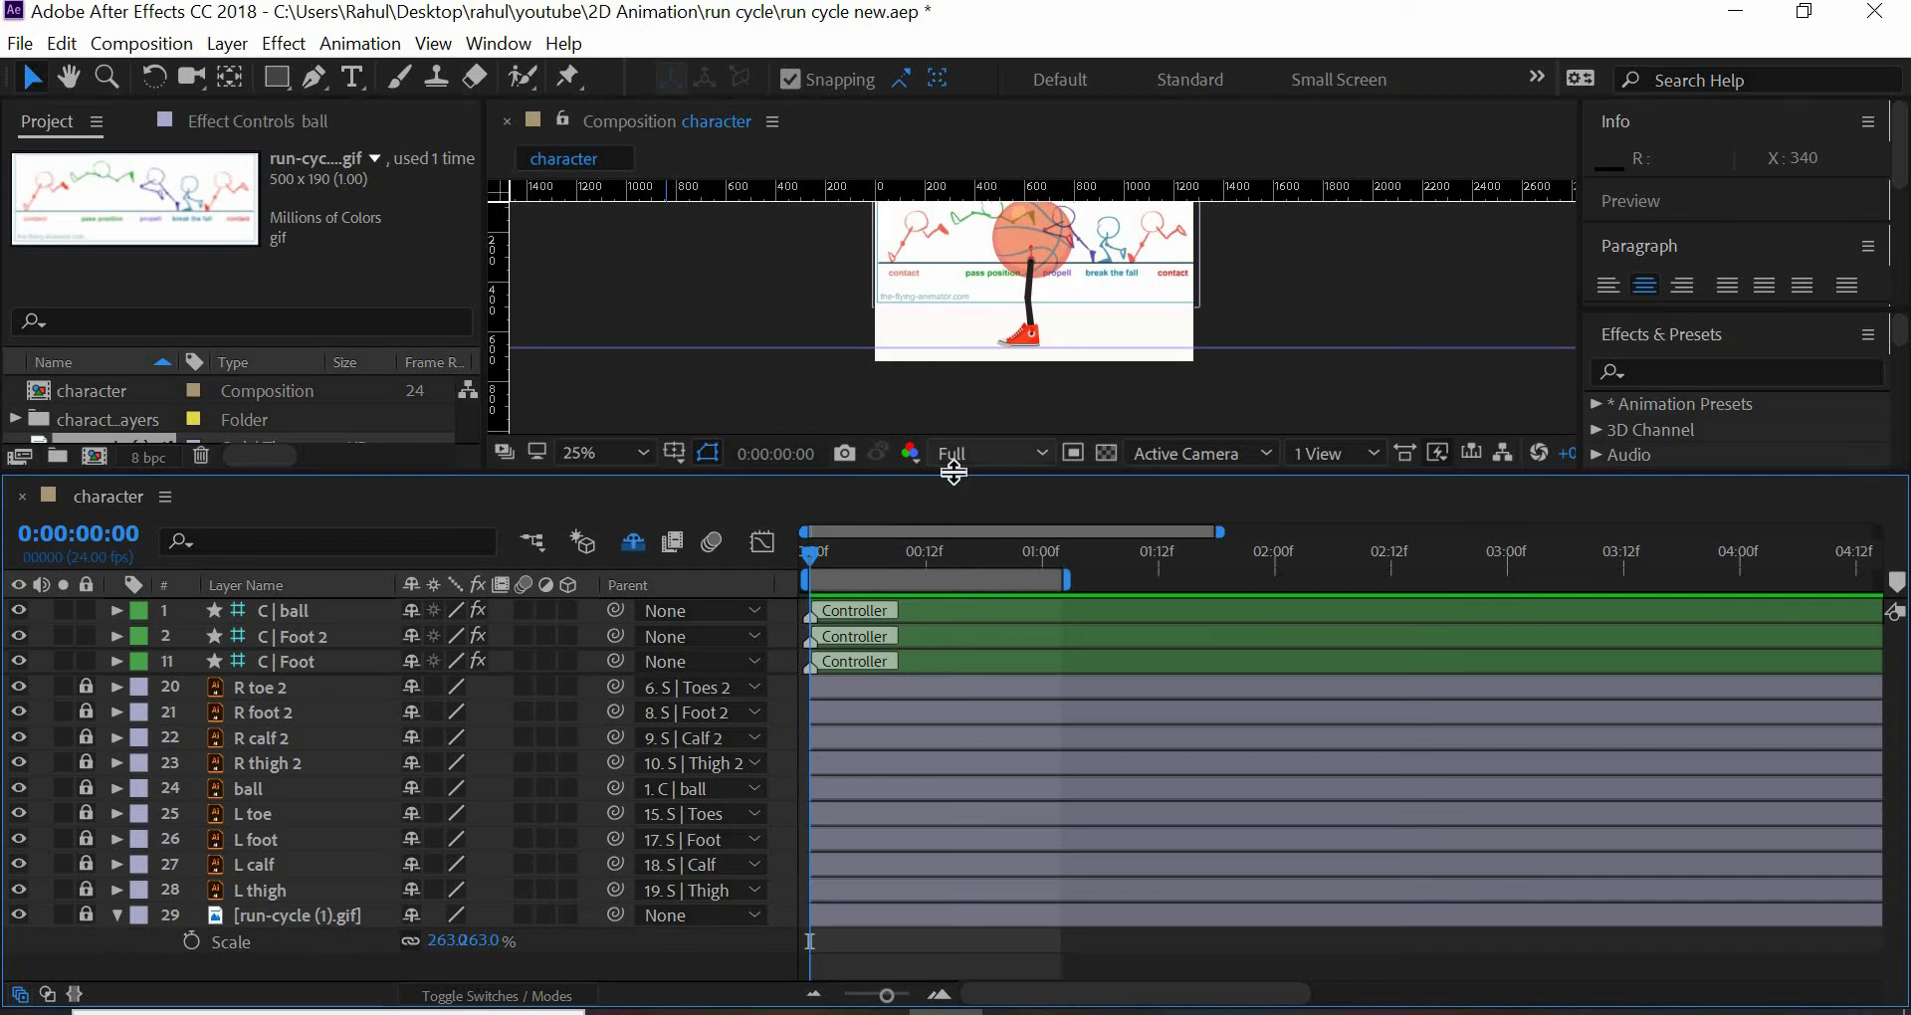
pyautogui.moveTo(962, 474); pyautogui.dragTo(961, 796)
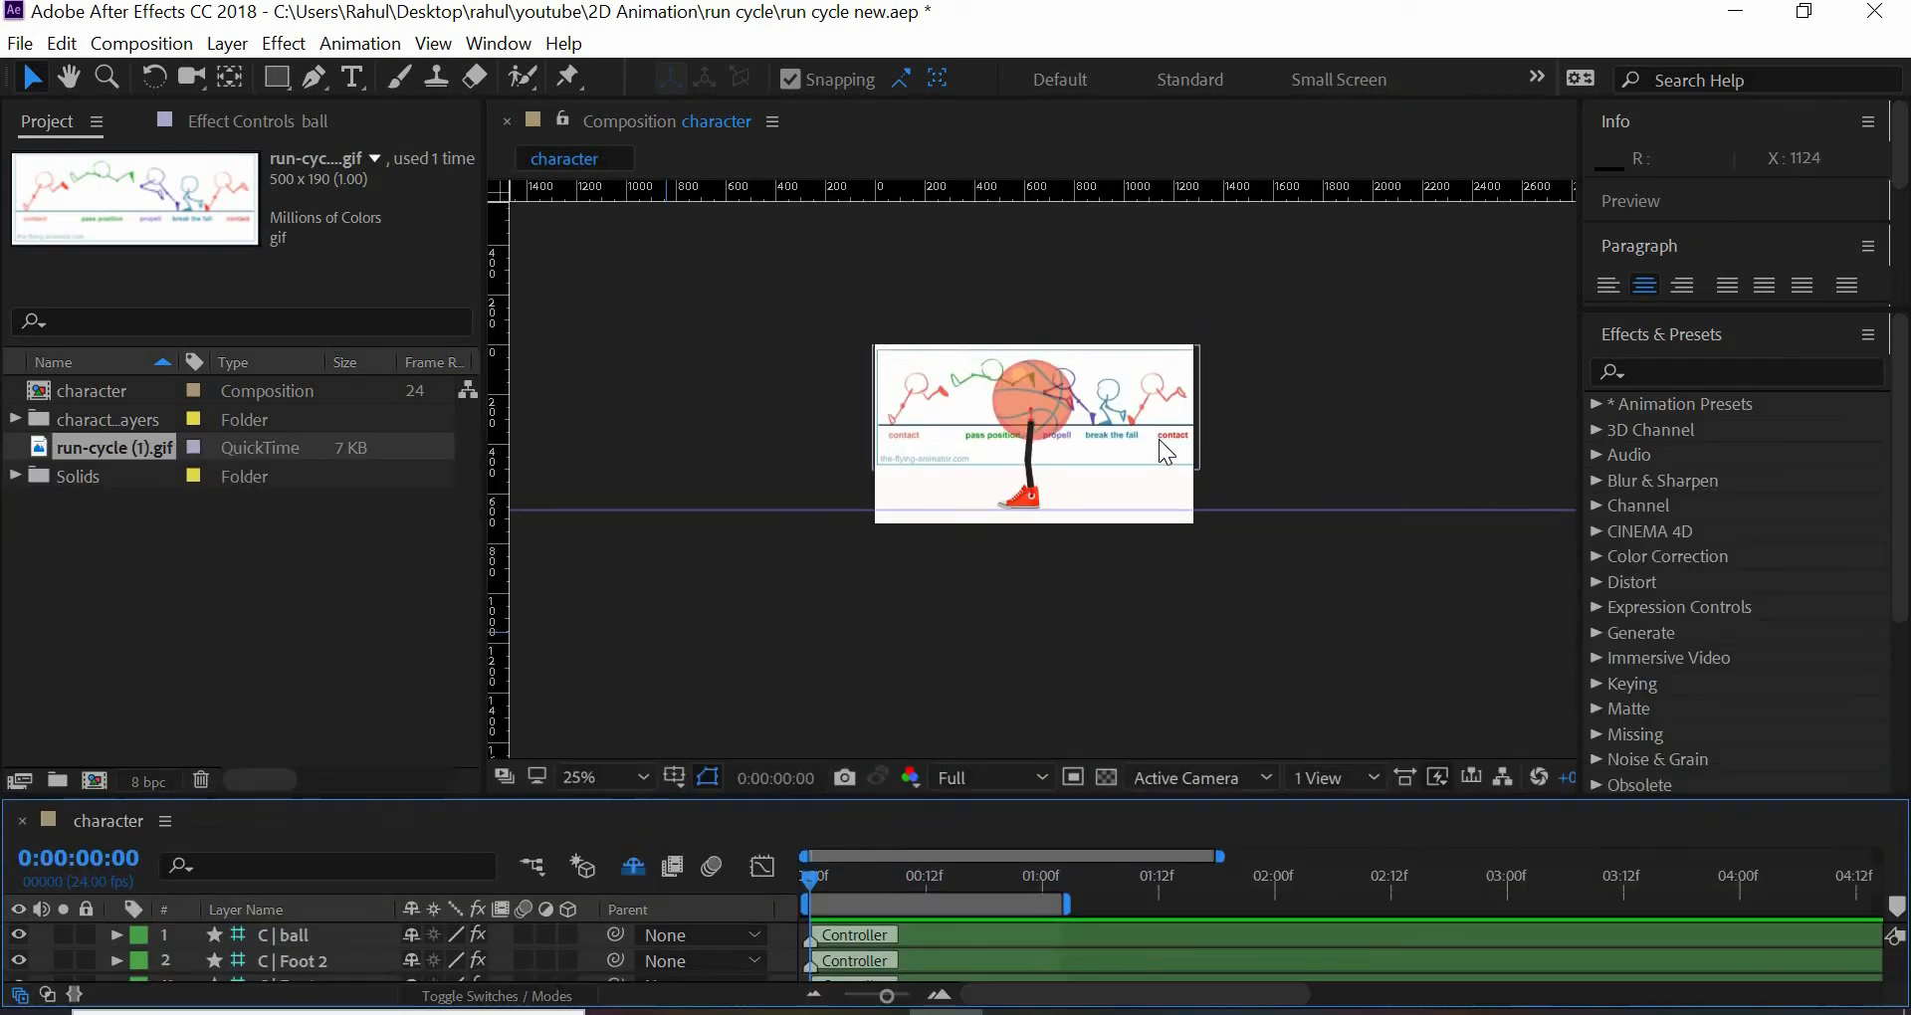
pyautogui.scroll(3, 1156, 399)
pyautogui.scroll(-2, 1155, 393)
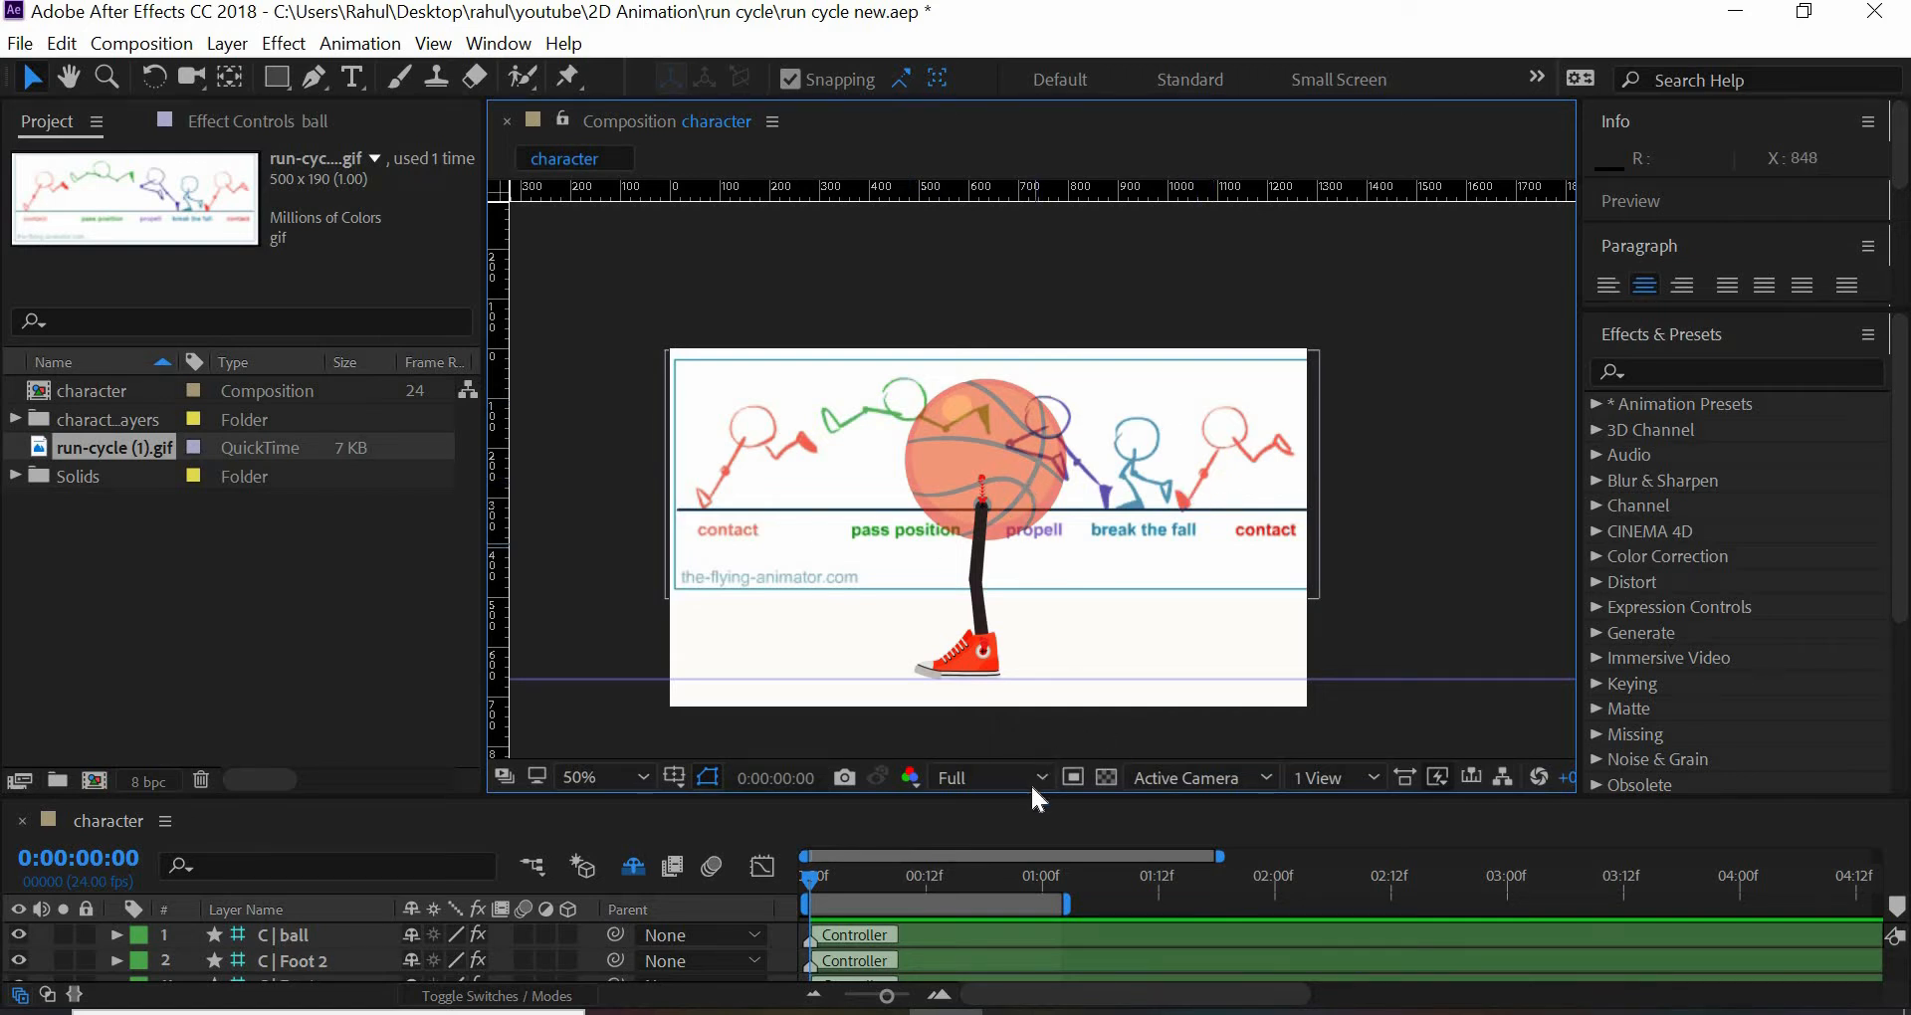
pyautogui.moveTo(1030, 794); pyautogui.dragTo(1062, 475)
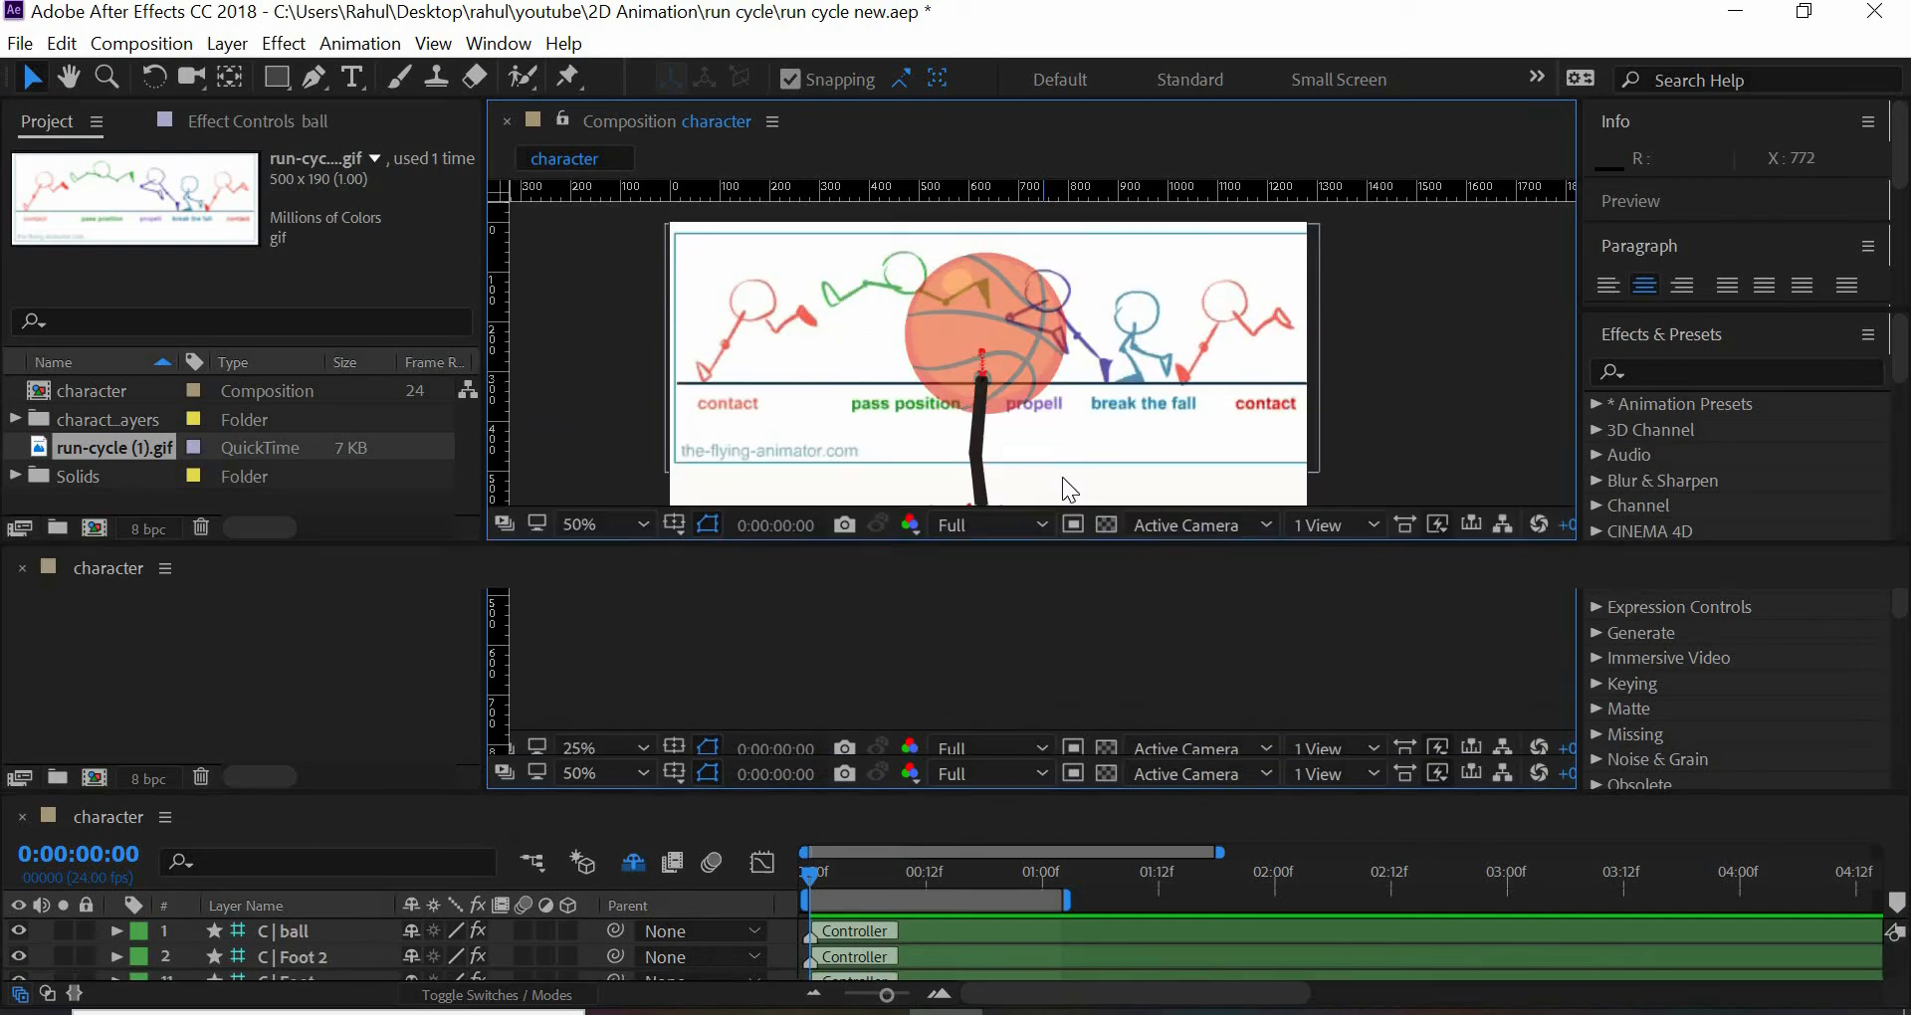
pyautogui.click(940, 996)
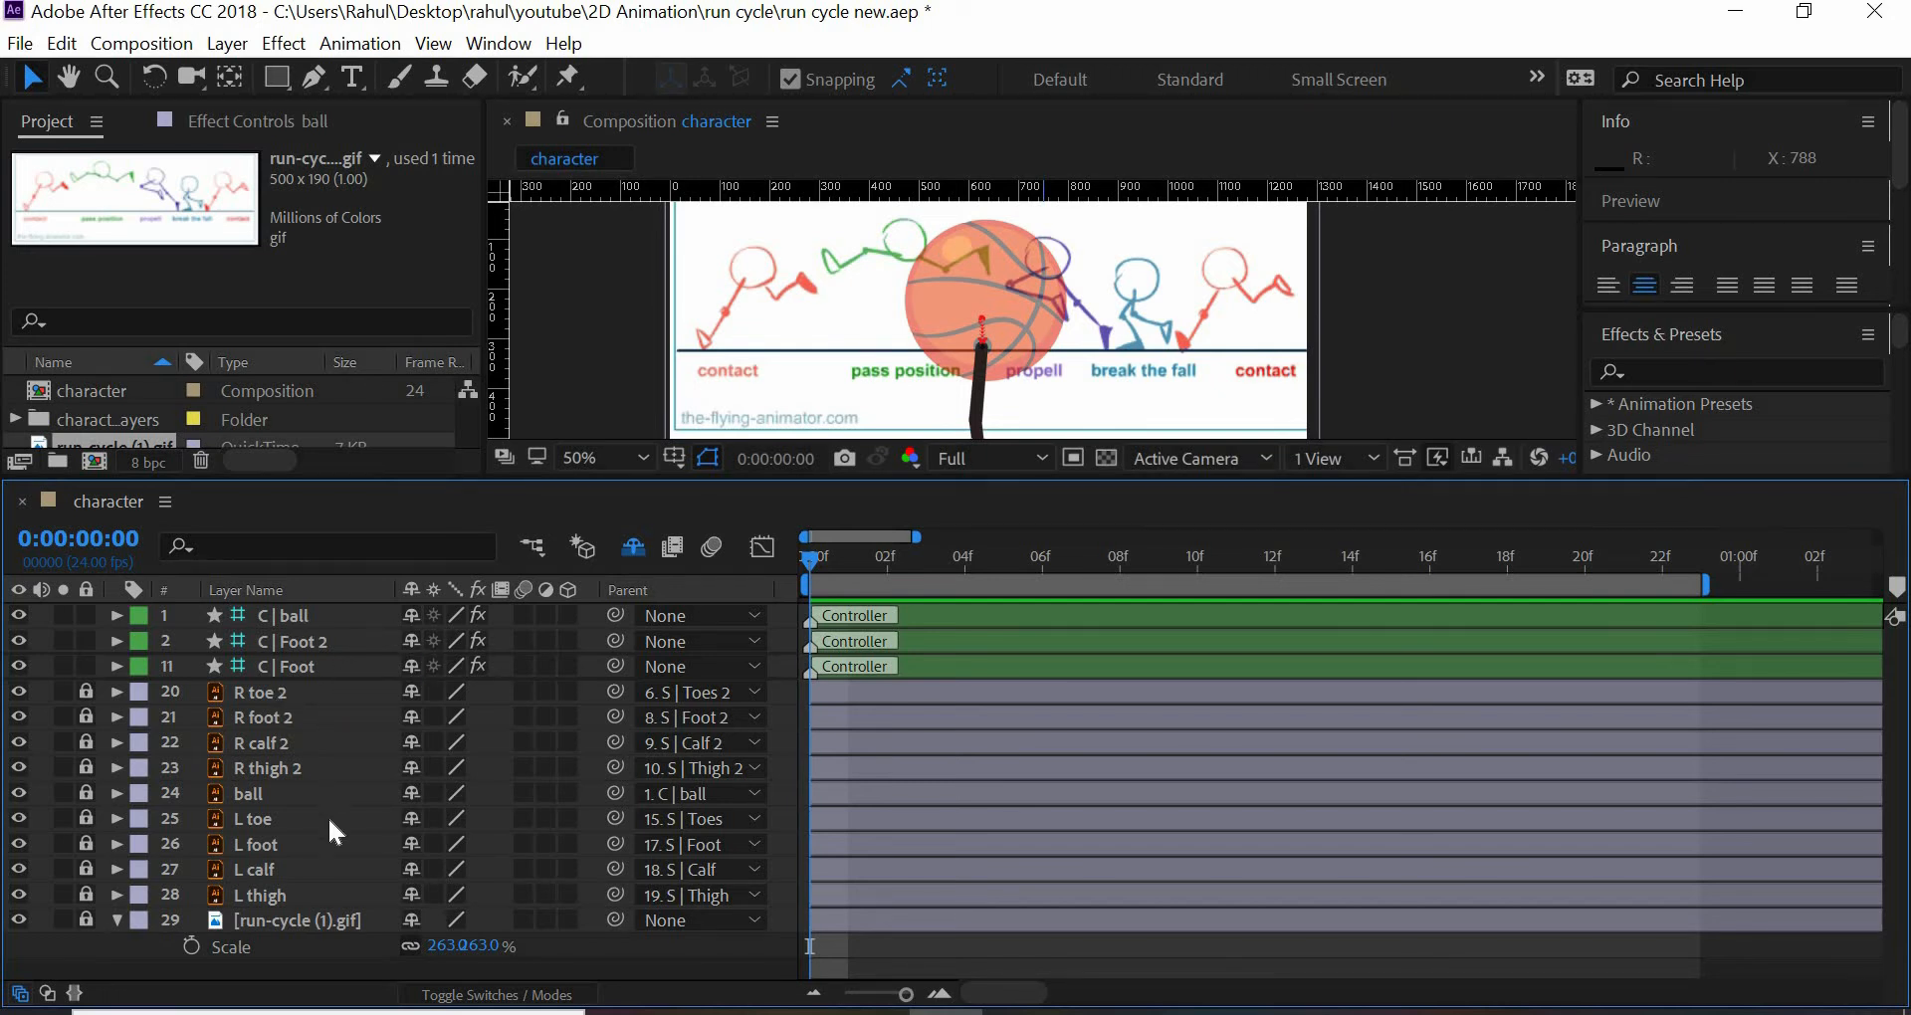
# - Unlock the layers from R toe 2 down to run-cycle (1).gif, and make them all shy to hide them from the layer list
pyautogui.moveTo(87, 692); pyautogui.dragTo(89, 918)
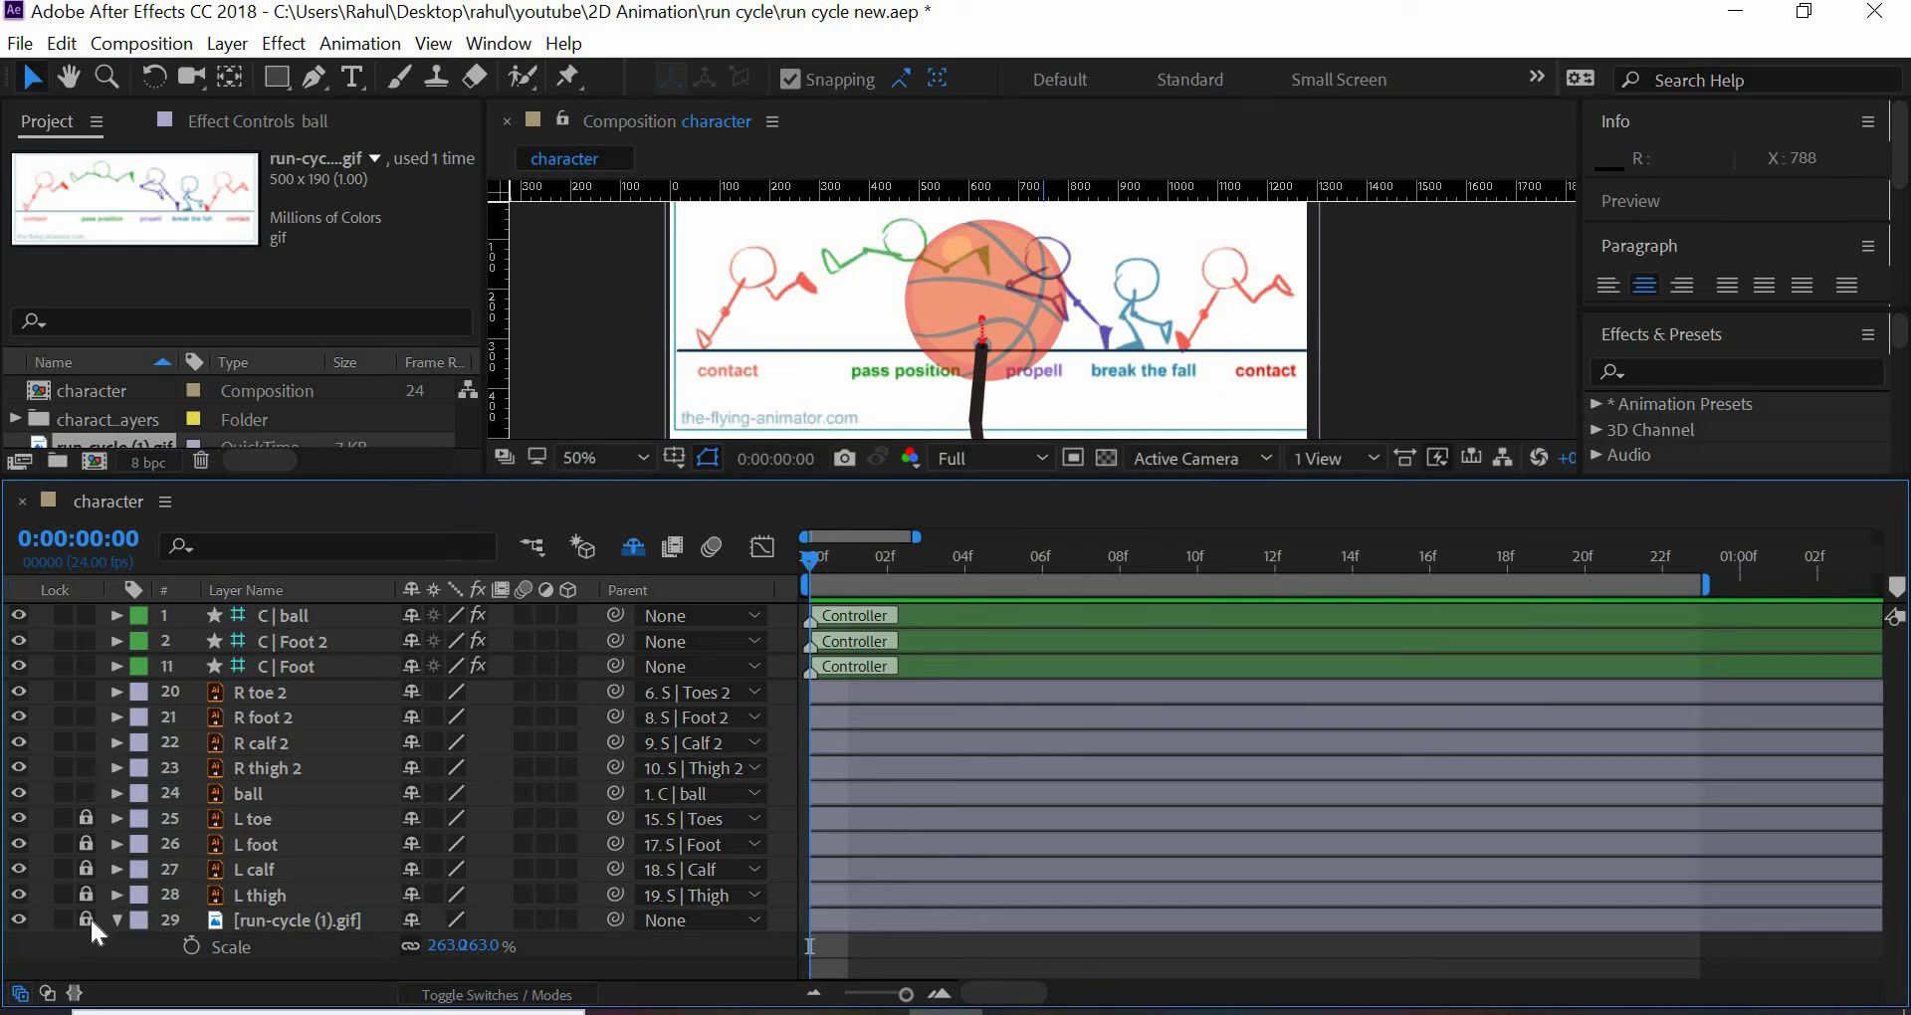
pyautogui.click(299, 695)
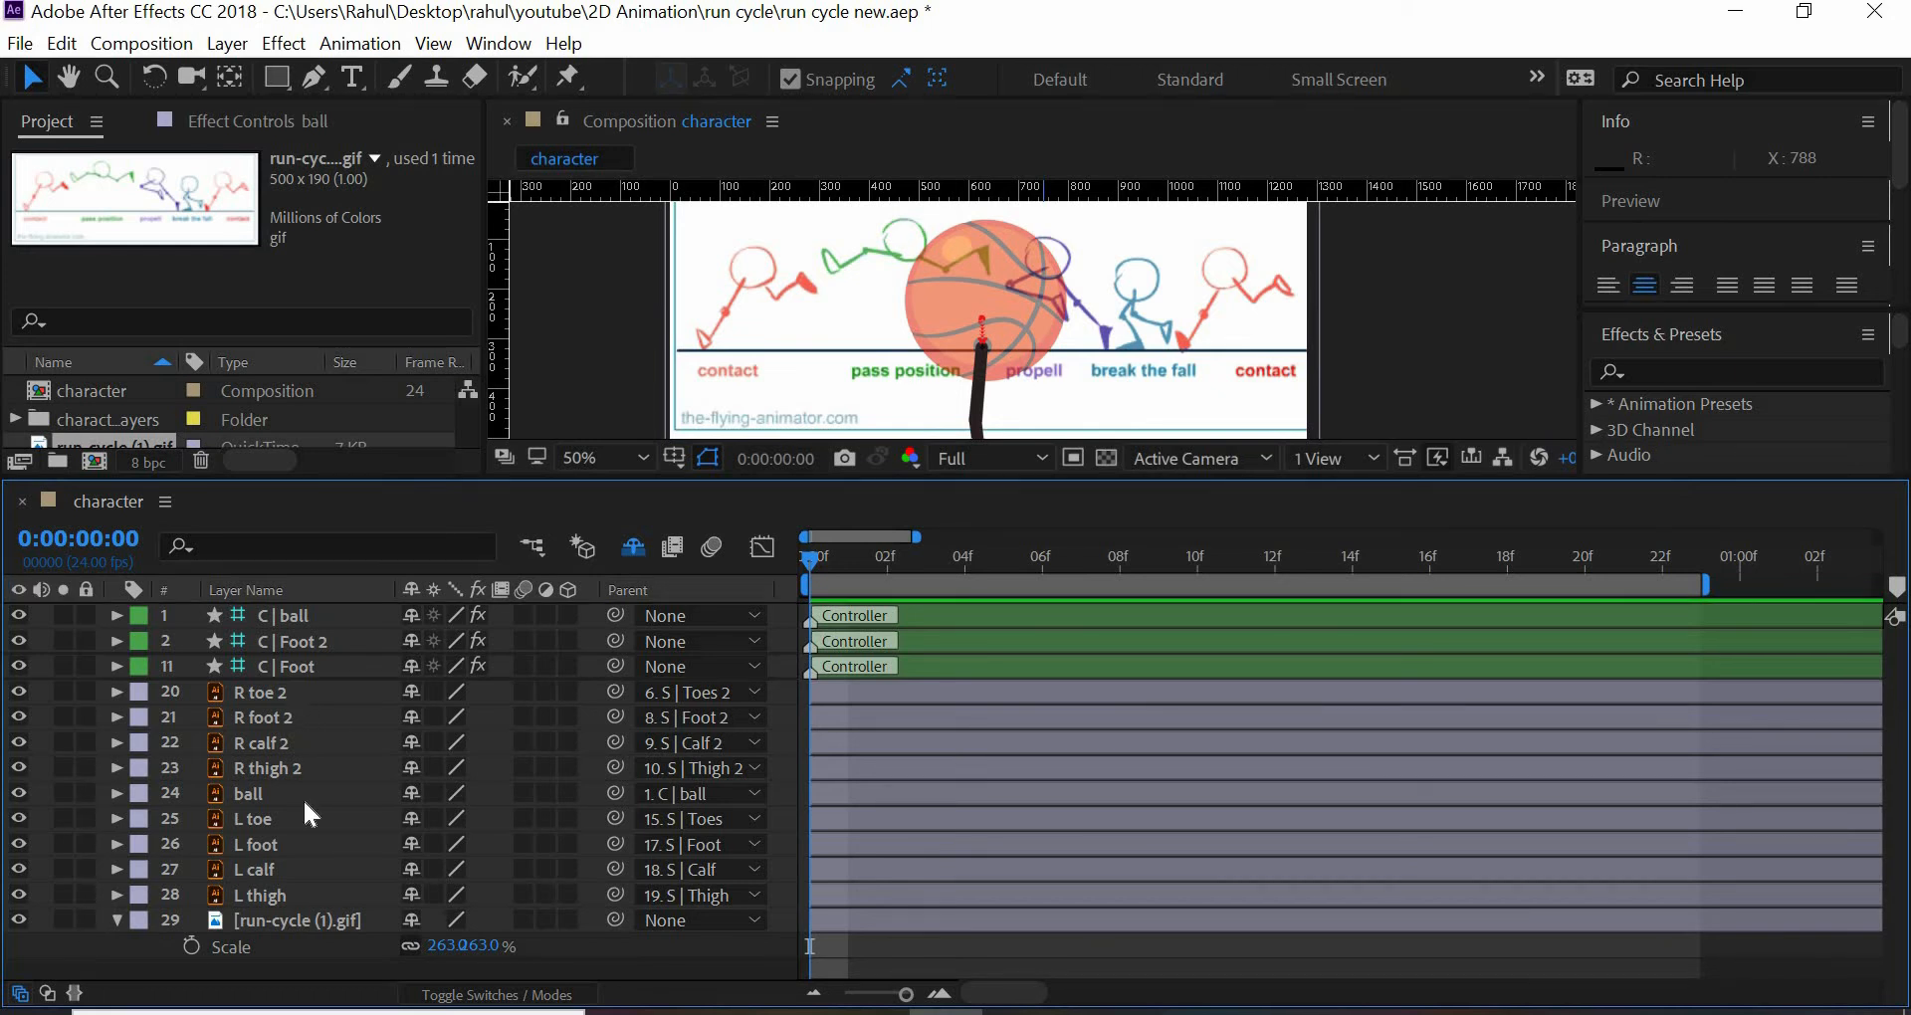
pyautogui.keyDown('shift'); pyautogui.click(283, 896); pyautogui.keyUp('shift')
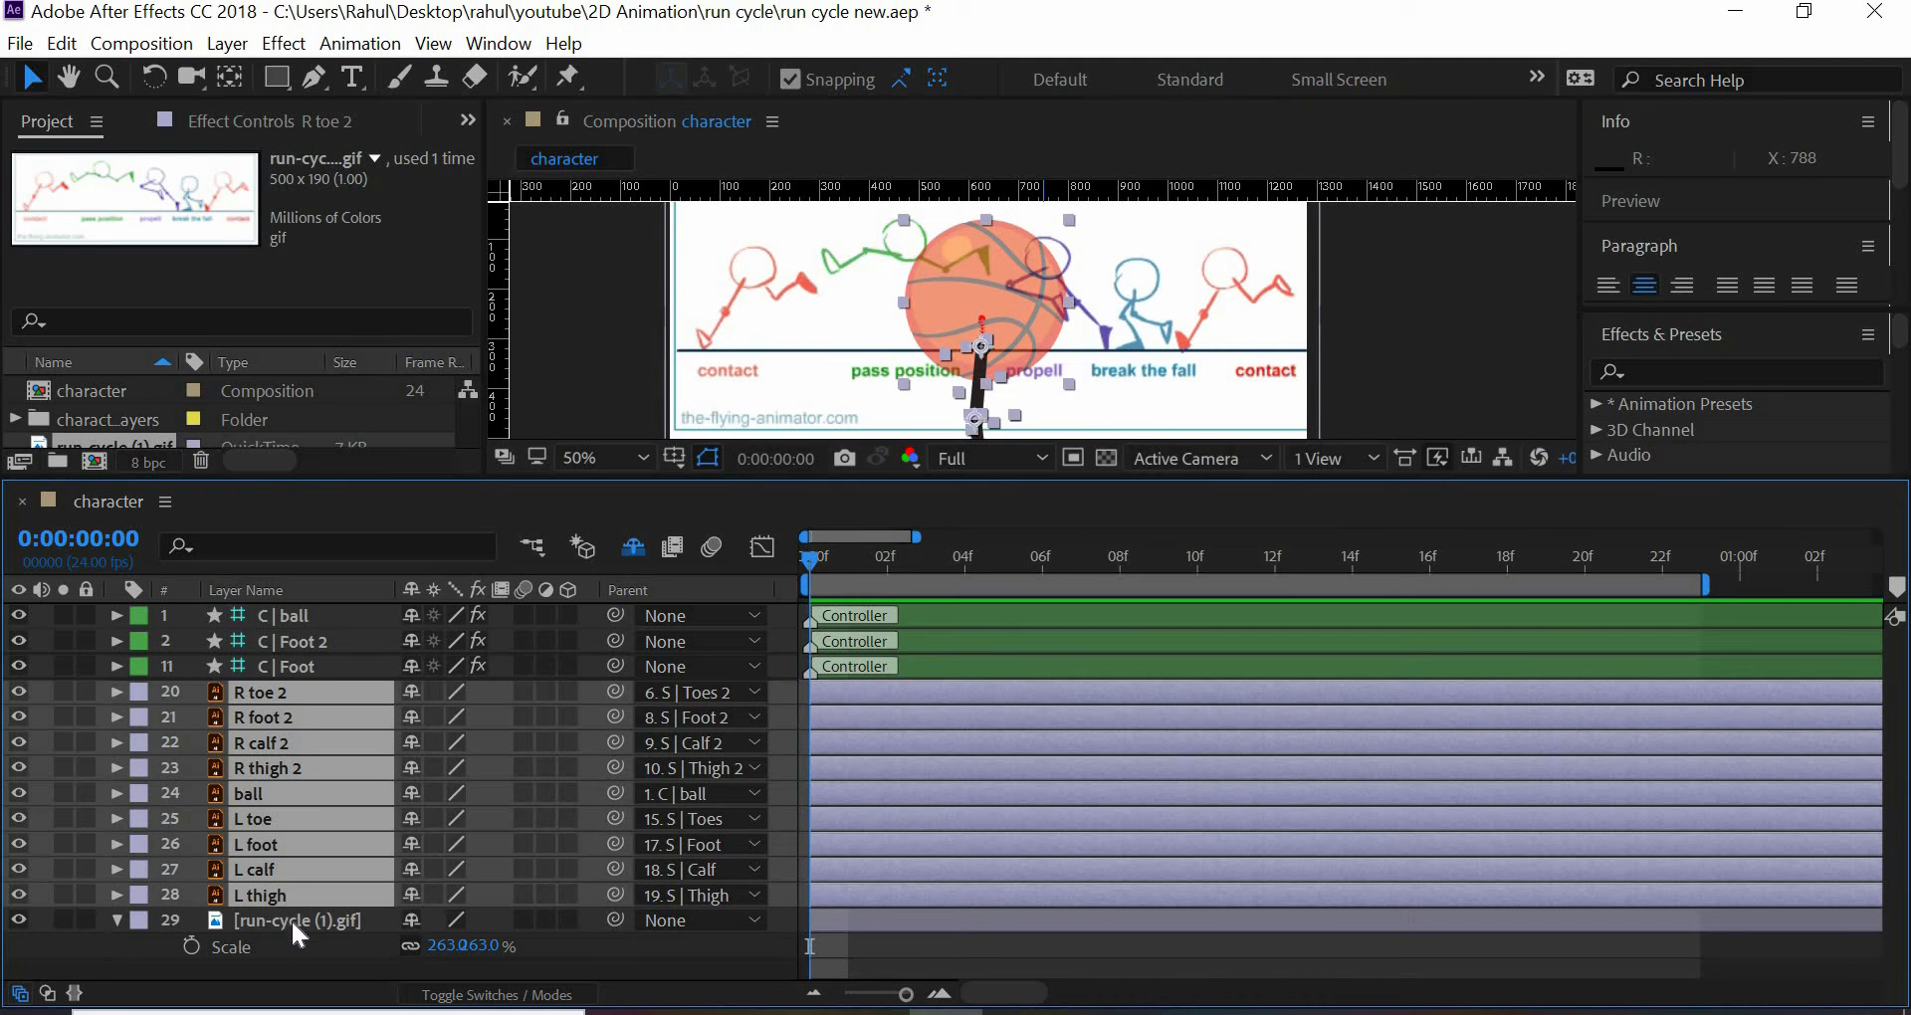
pyautogui.keyDown('shift'); pyautogui.click(291, 920); pyautogui.keyUp('shift')
pyautogui.click(410, 794)
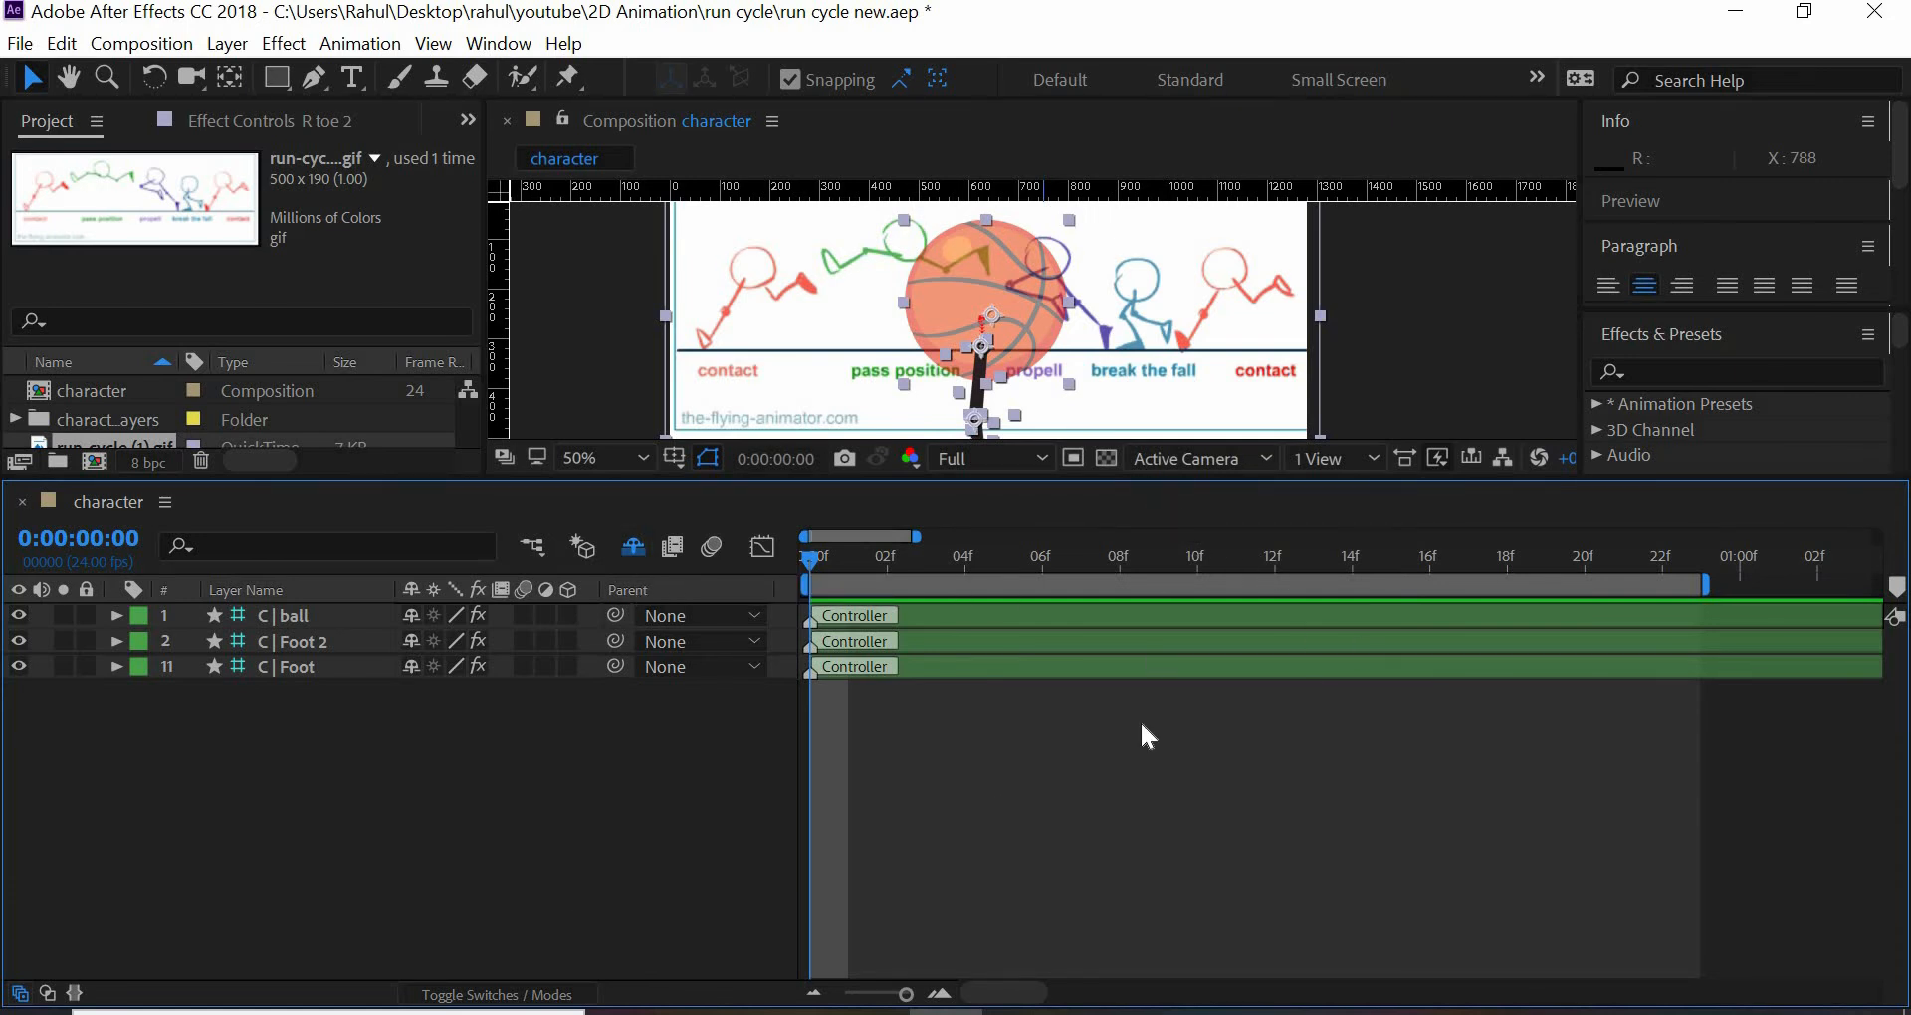
# - Reveal the Position and Rotation properties of the C | ball, C | Foot 2 and C | Foot controllers together
pyautogui.moveTo(1141, 479); pyautogui.dragTo(1142, 726)
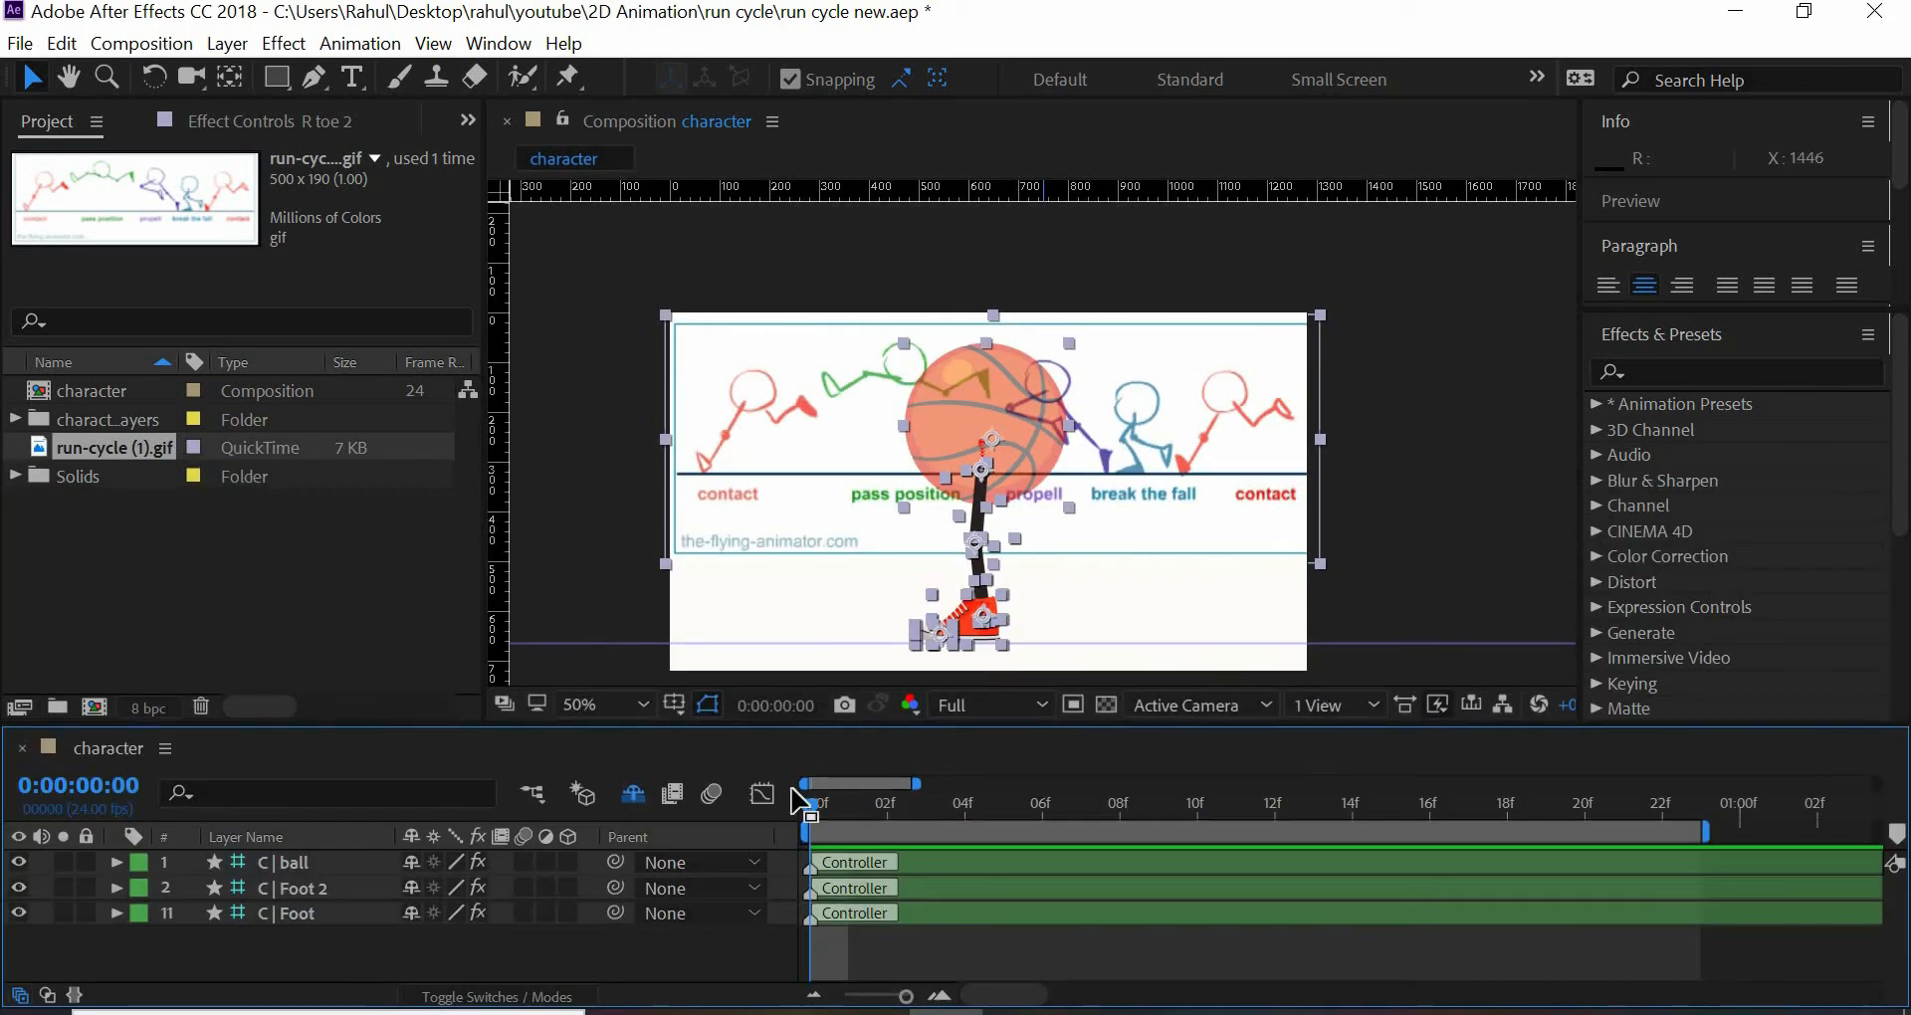
pyautogui.click(1404, 617)
pyautogui.click(259, 862)
pyautogui.keyDown('shift'); pyautogui.click(342, 922); pyautogui.keyUp('shift')
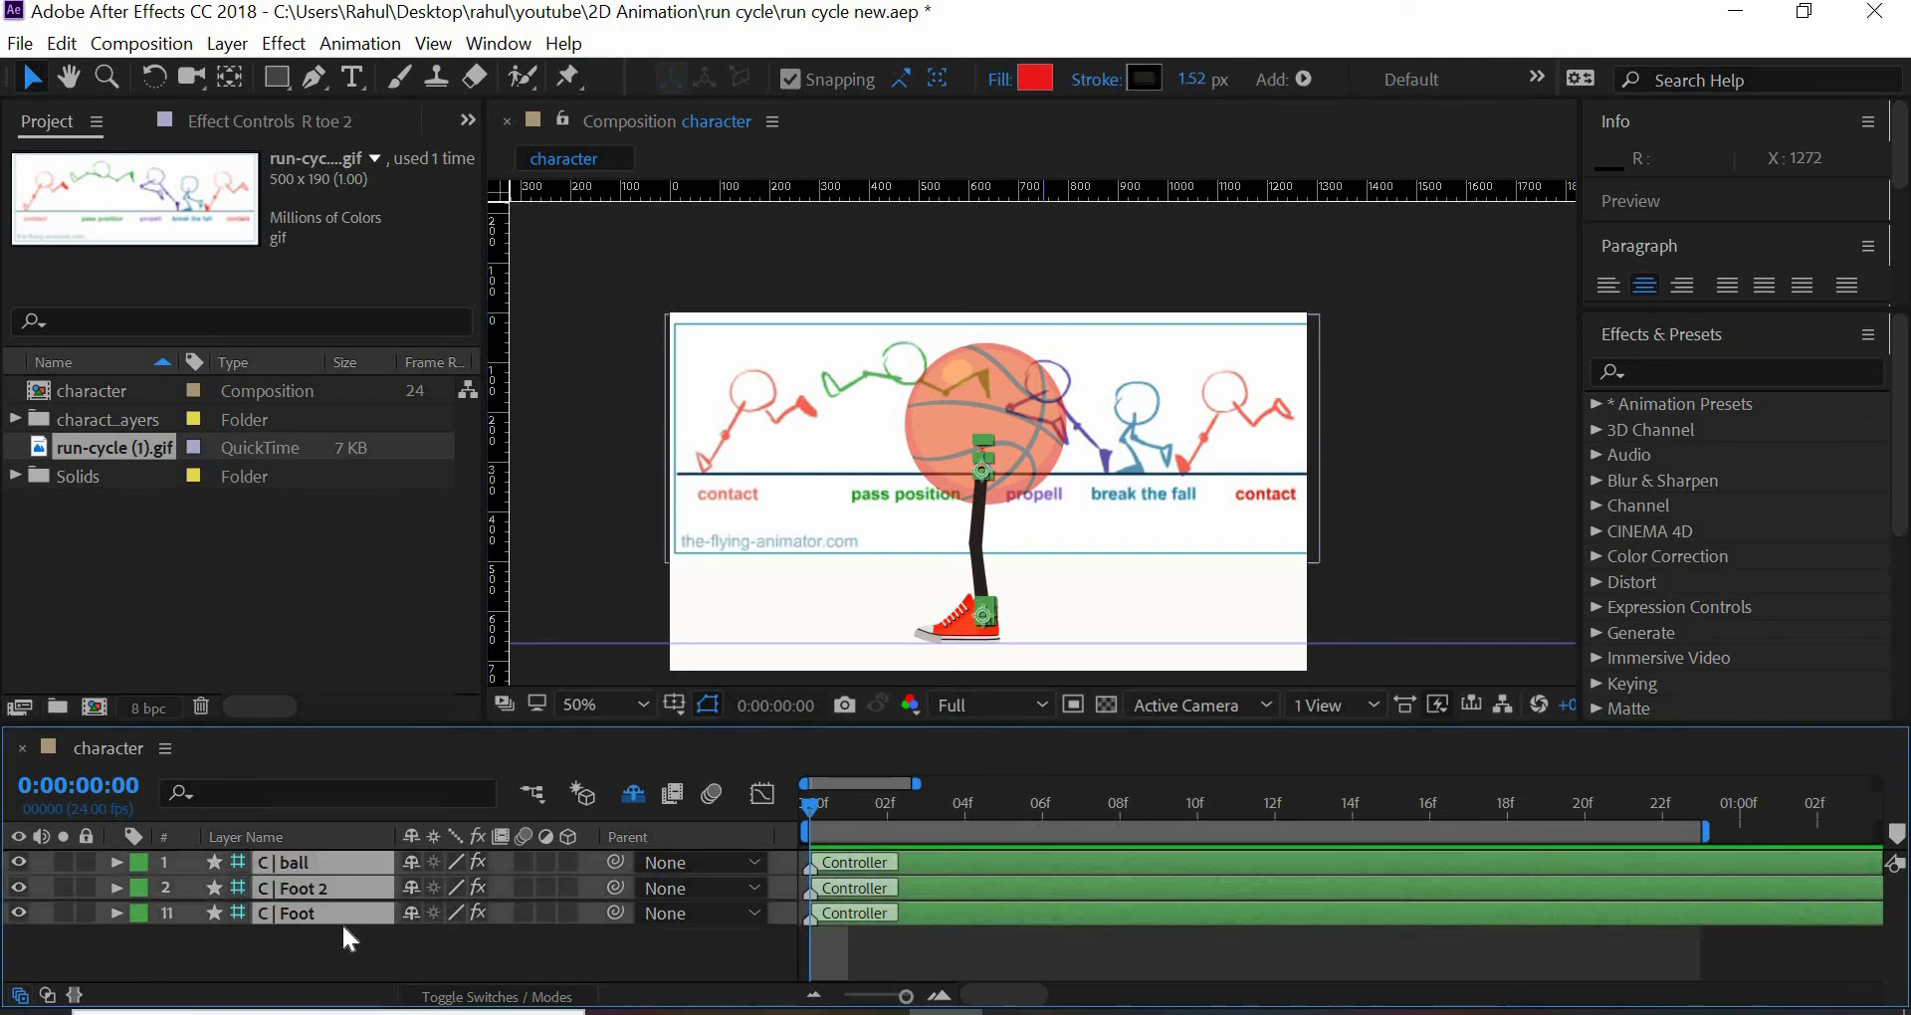
pyautogui.press('p')
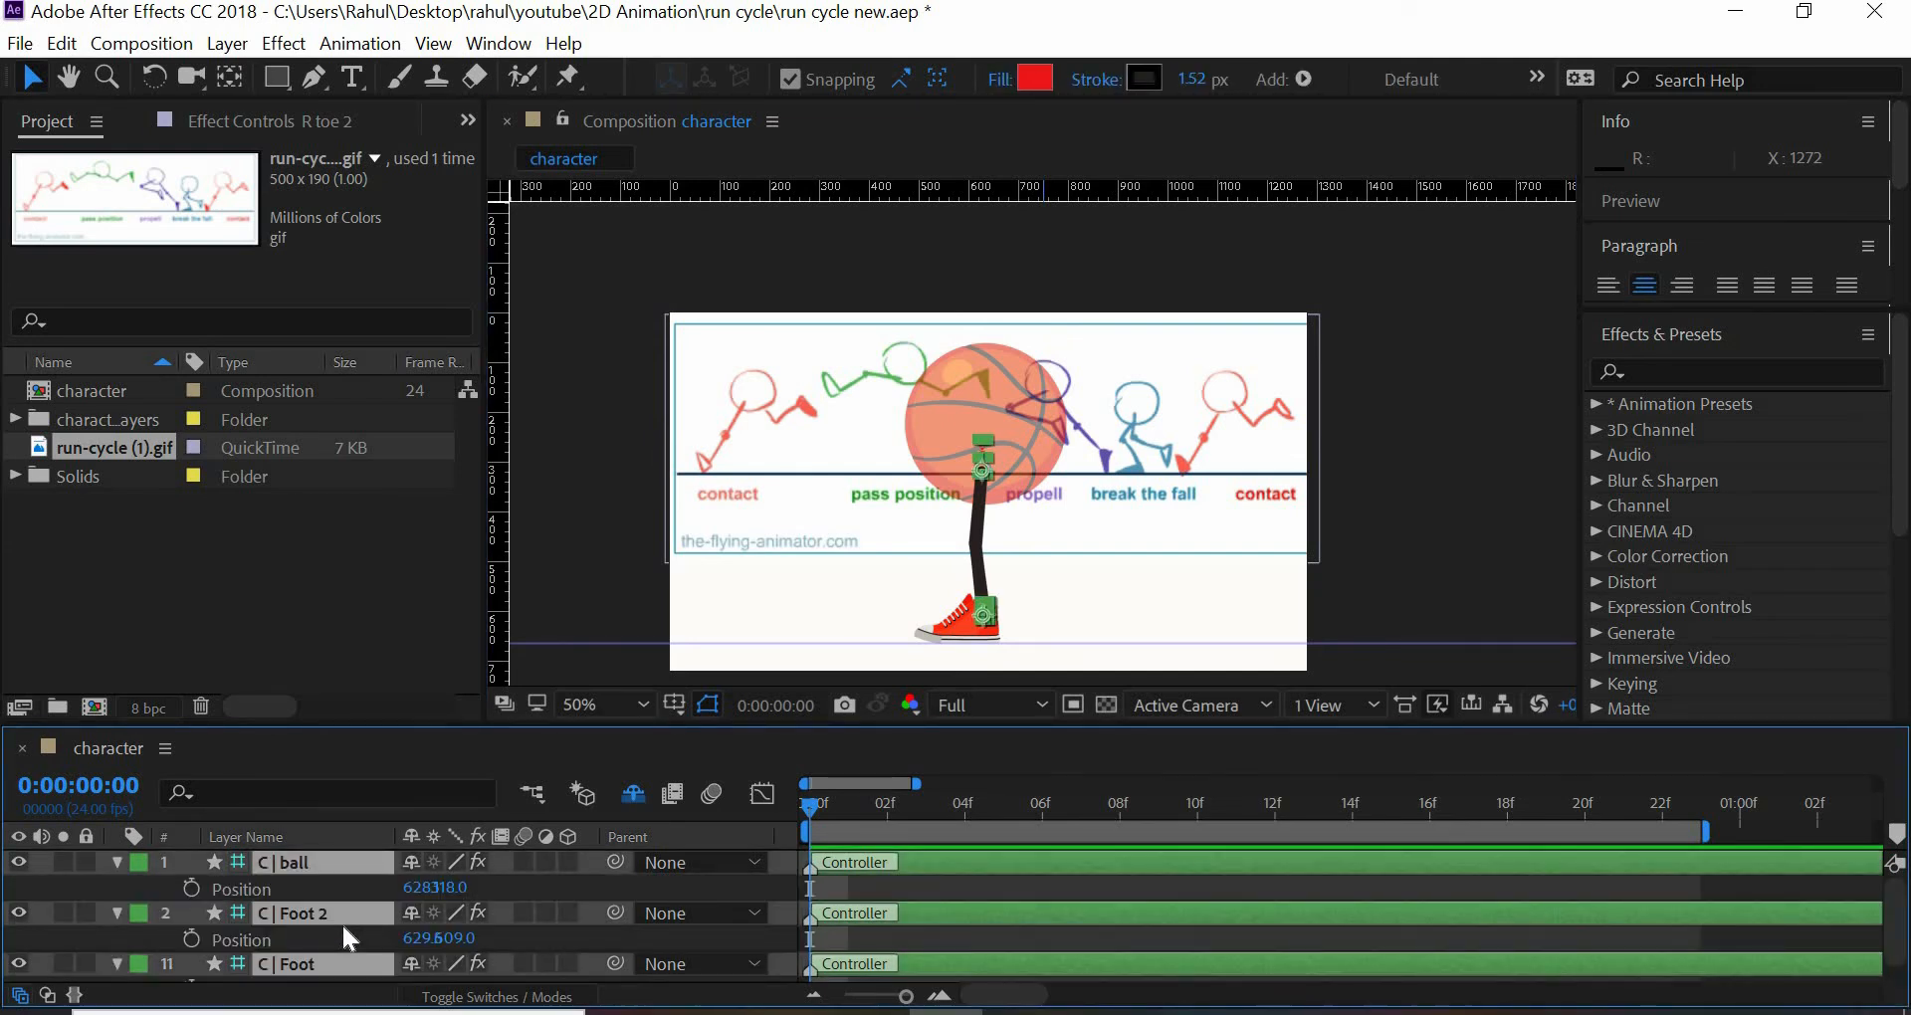
pyautogui.moveTo(464, 616); pyautogui.dragTo(477, 512)
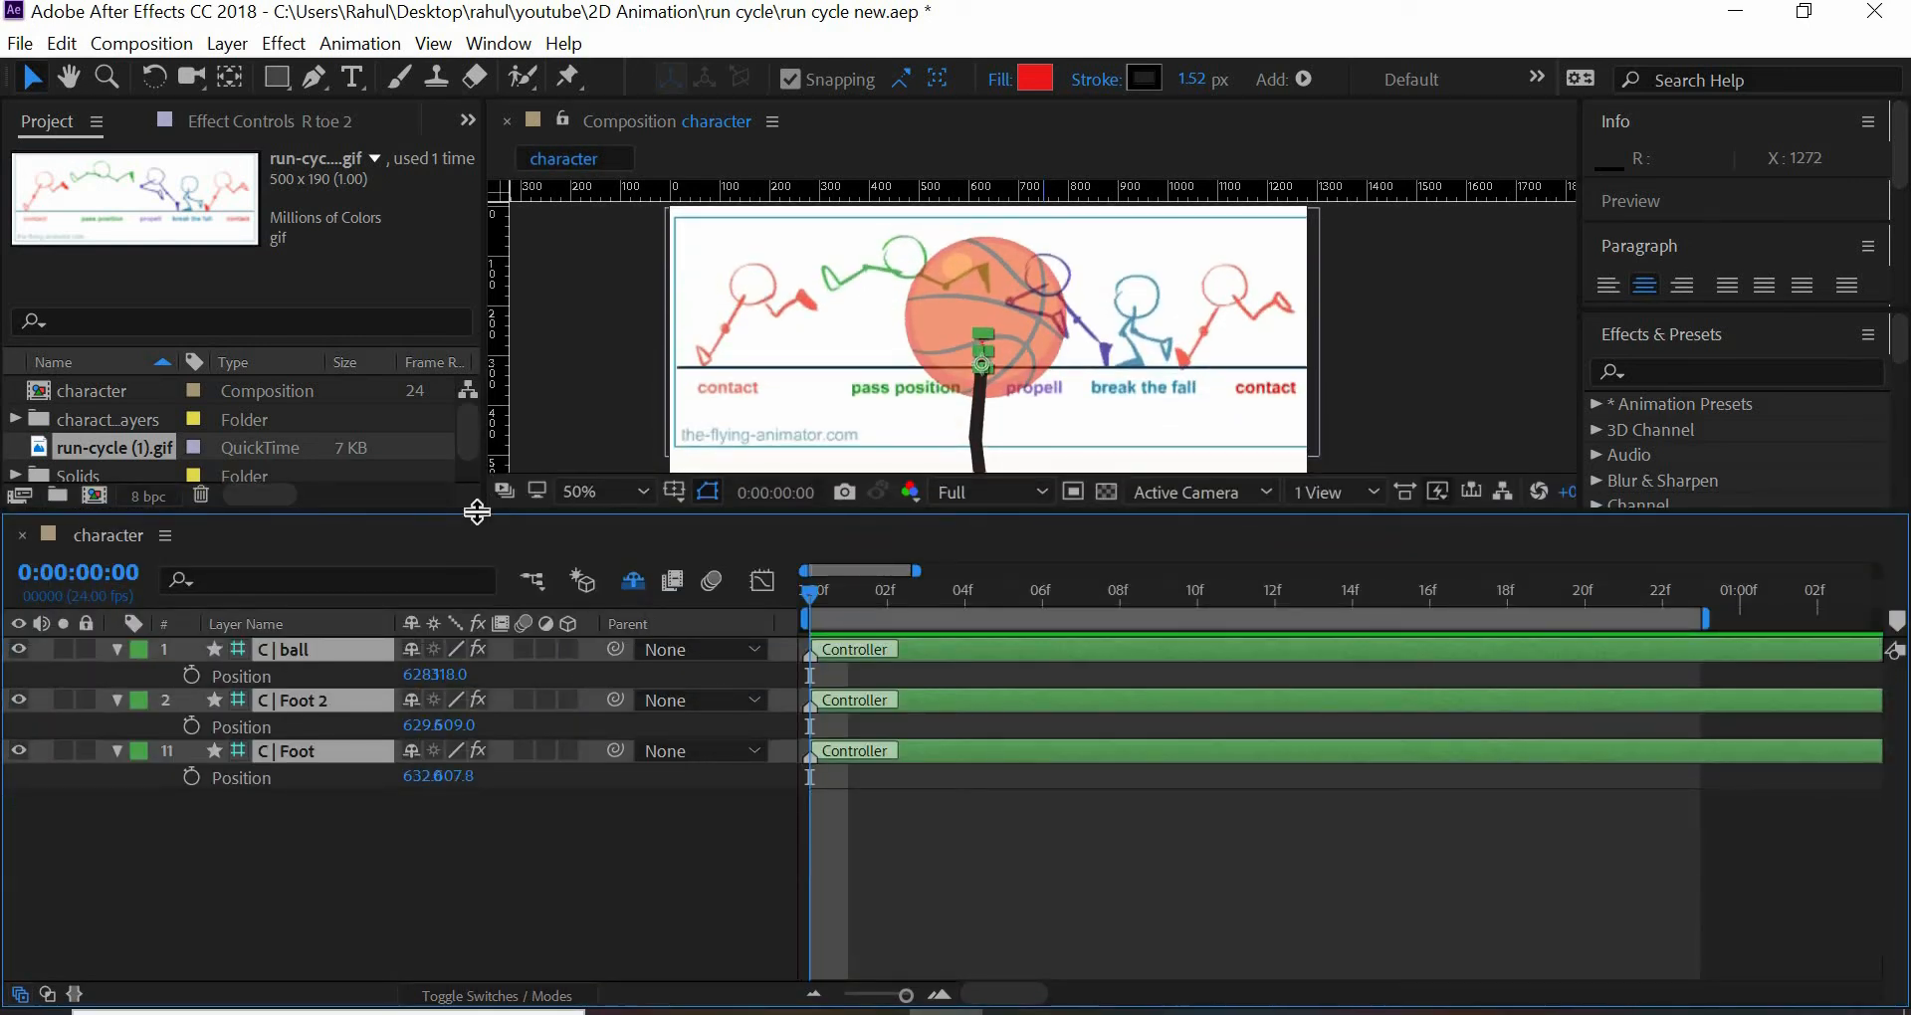
pyautogui.hotkey('shift', 'r')
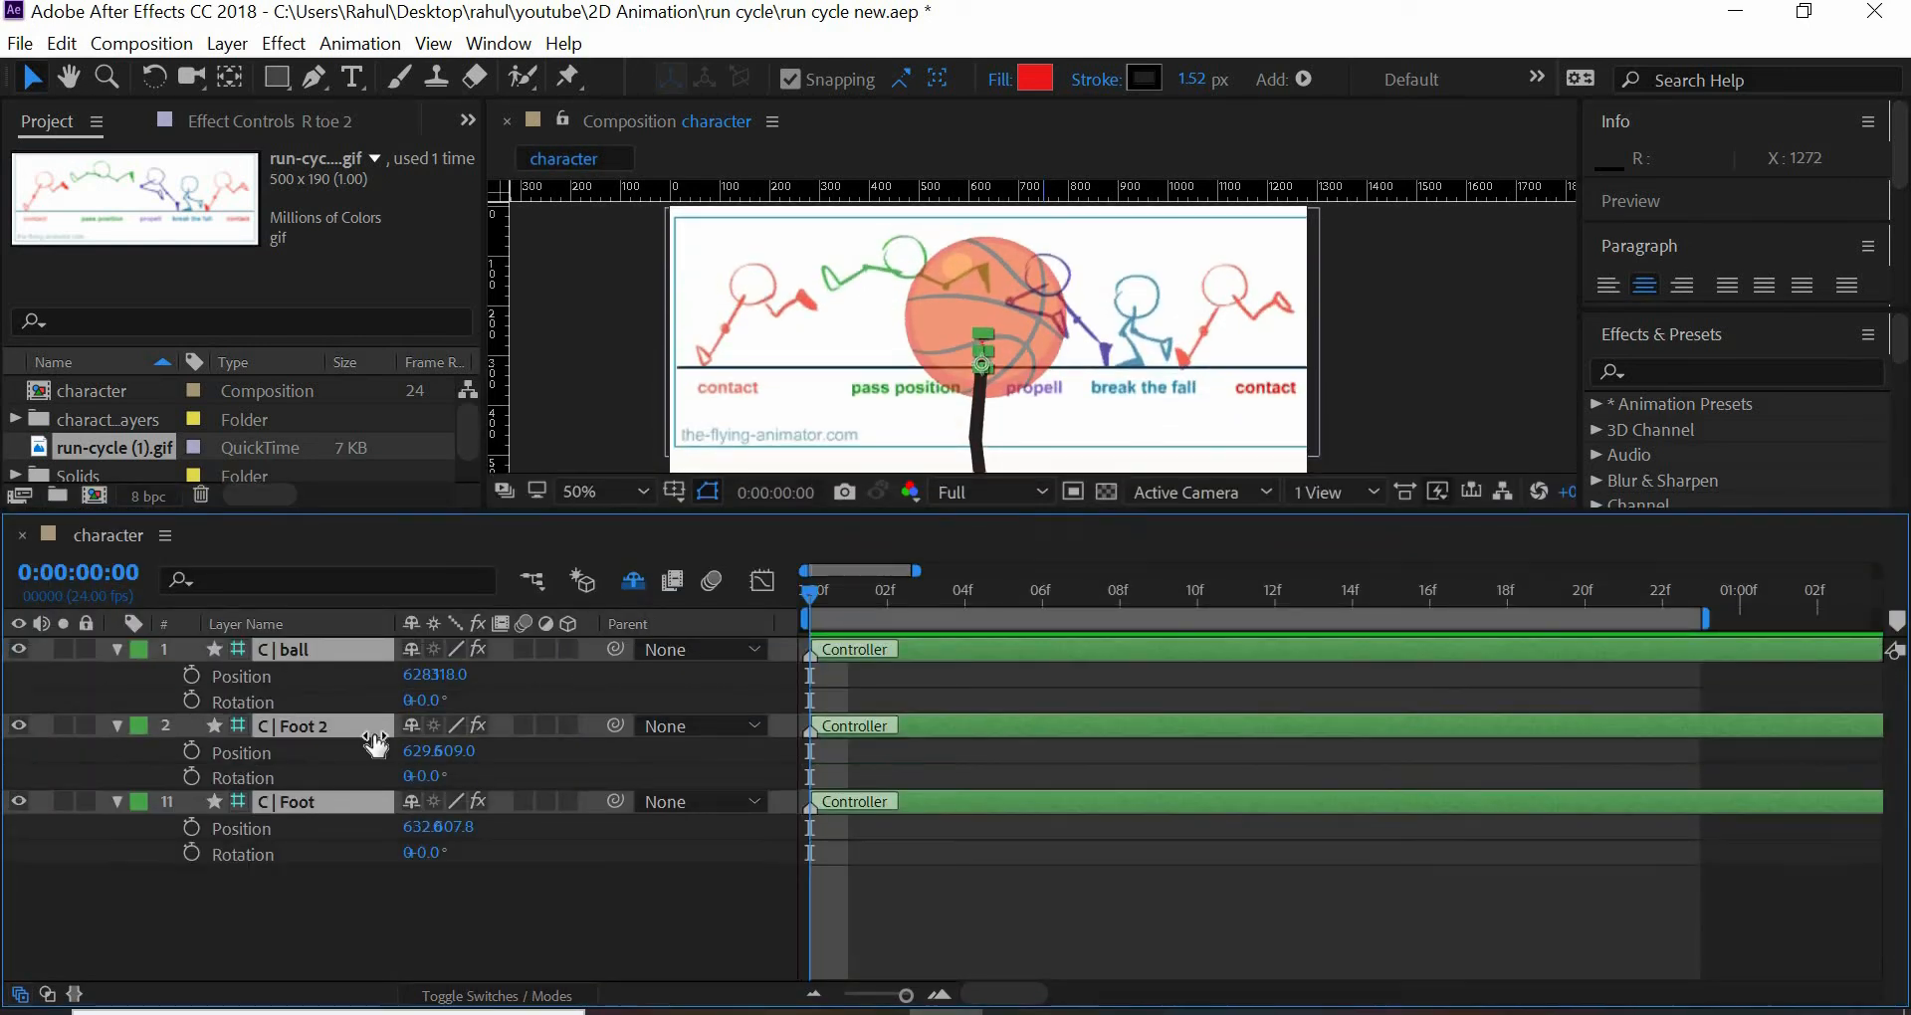
# - Set Position and Rotation keyframes at frame 0 for the ball and both foot controllers, and deselect the layers
pyautogui.click(191, 676)
pyautogui.click(192, 701)
pyautogui.click(191, 752)
pyautogui.click(192, 776)
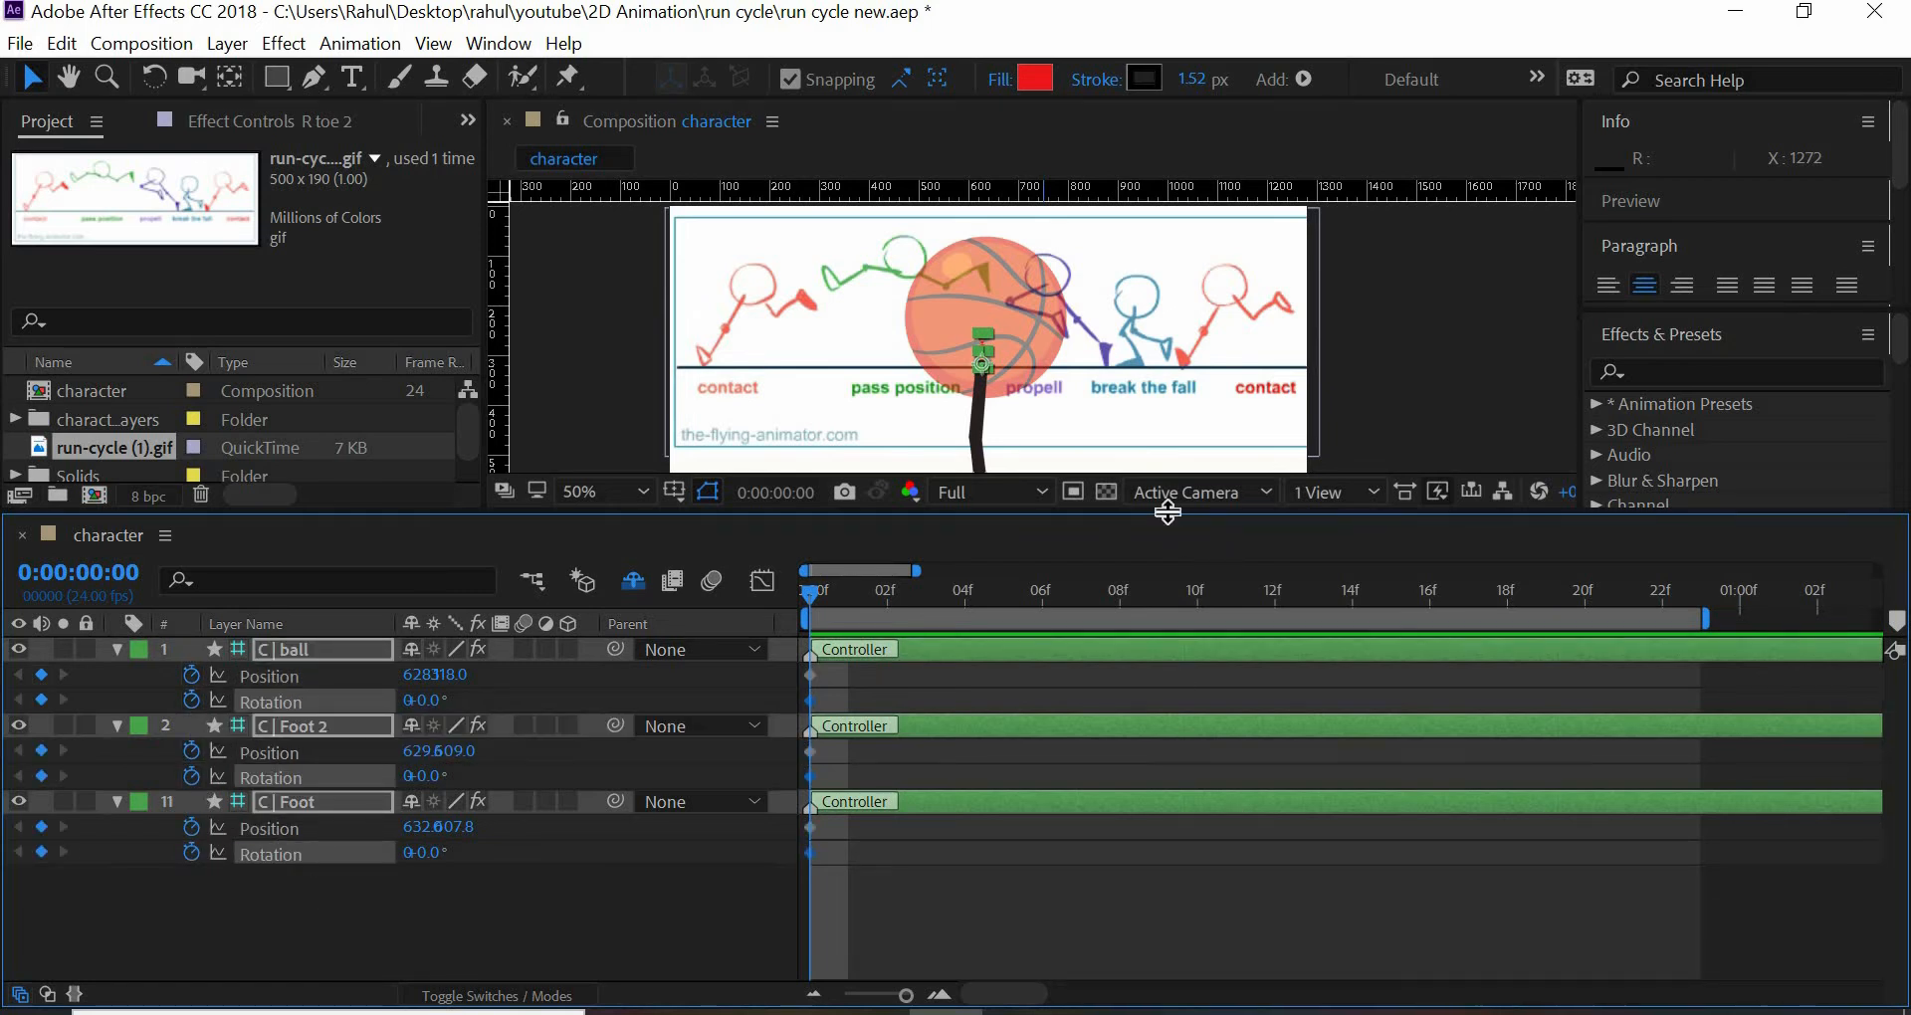
pyautogui.moveTo(1165, 510); pyautogui.dragTo(1164, 610)
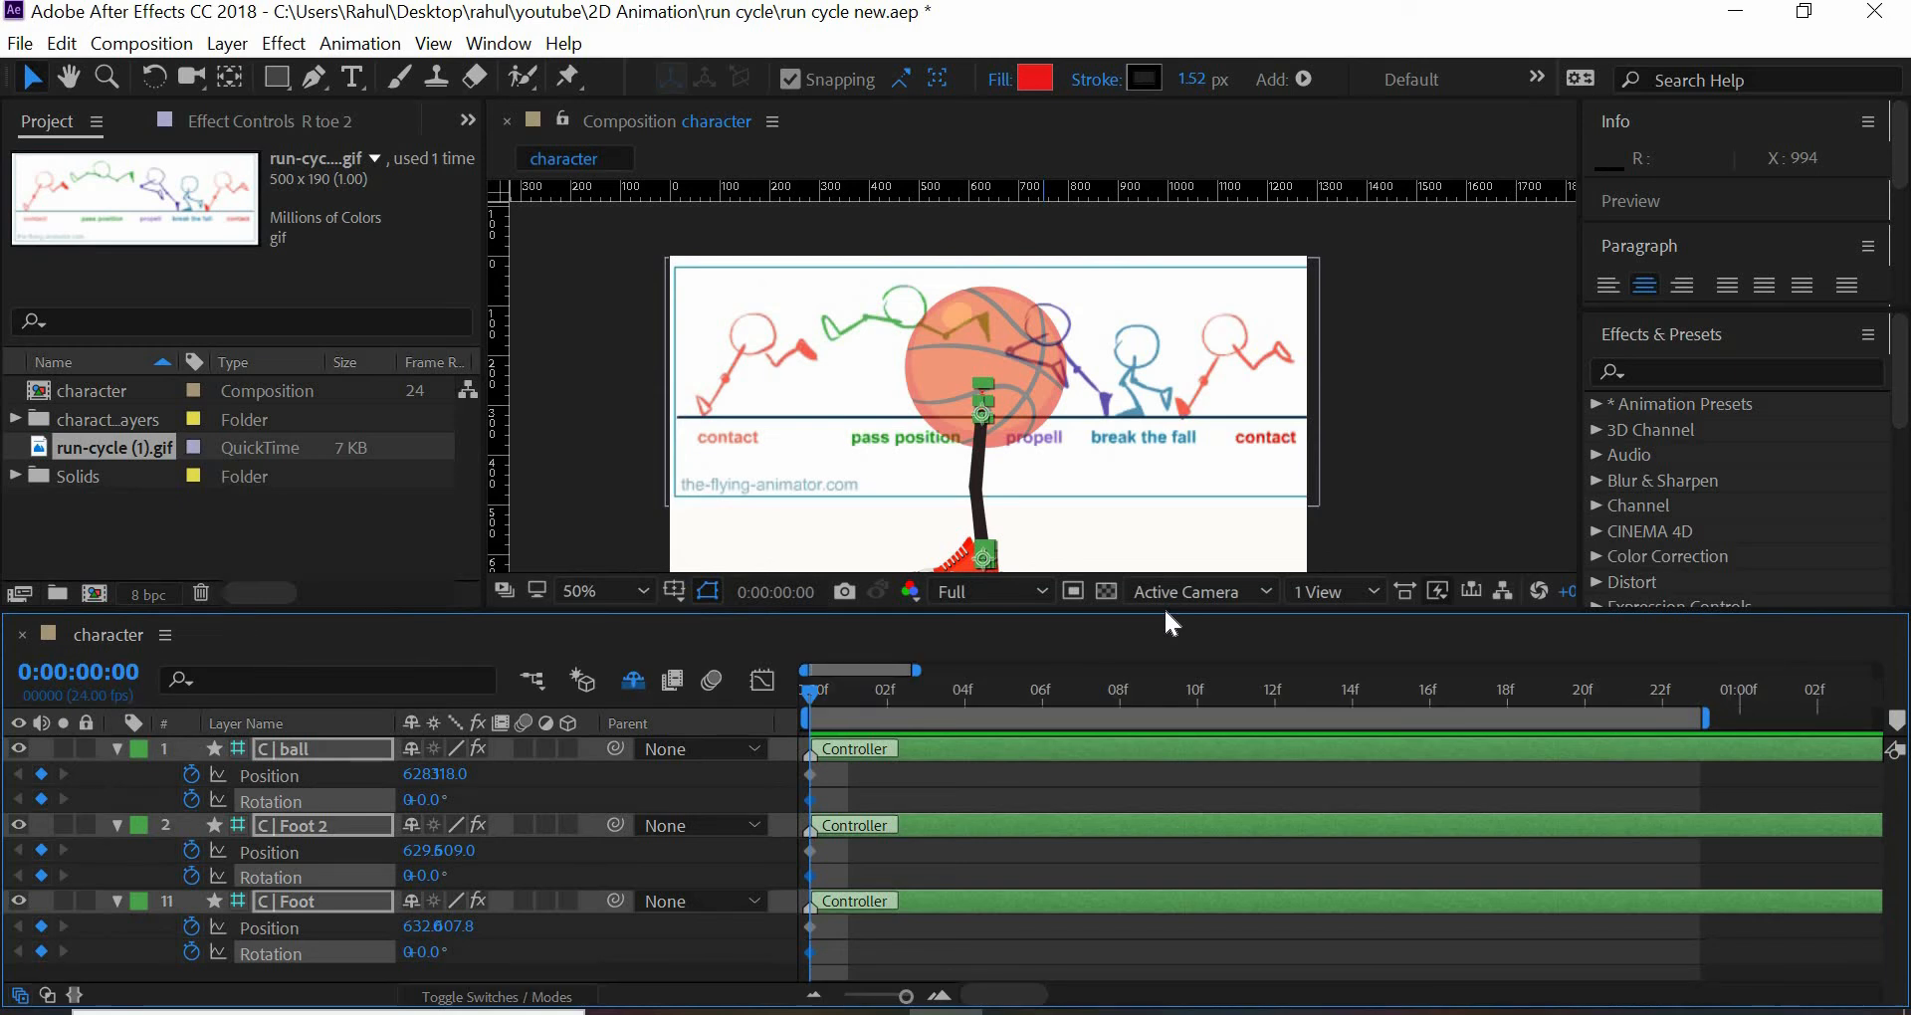
pyautogui.click(1410, 500)
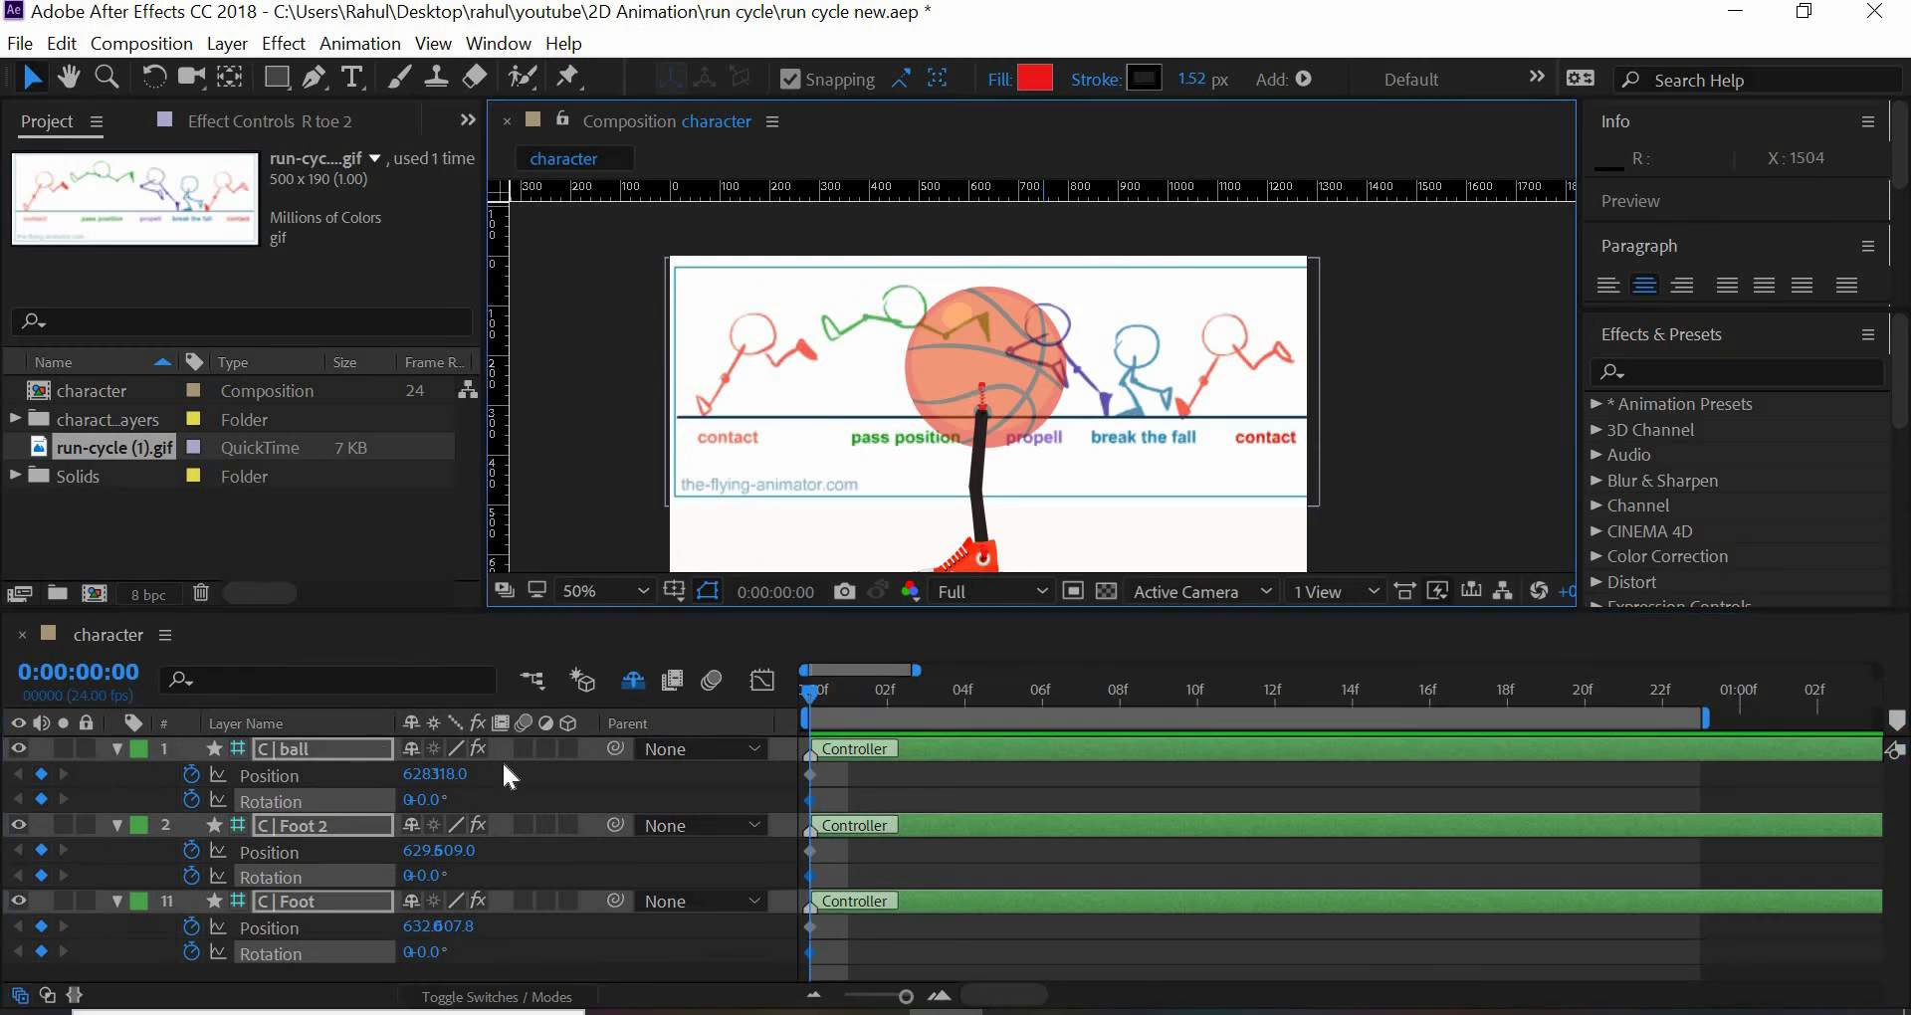
# - Move the C | Foot 2 controller horizontally to an X position of 707 at frame 0
pyautogui.click(313, 825)
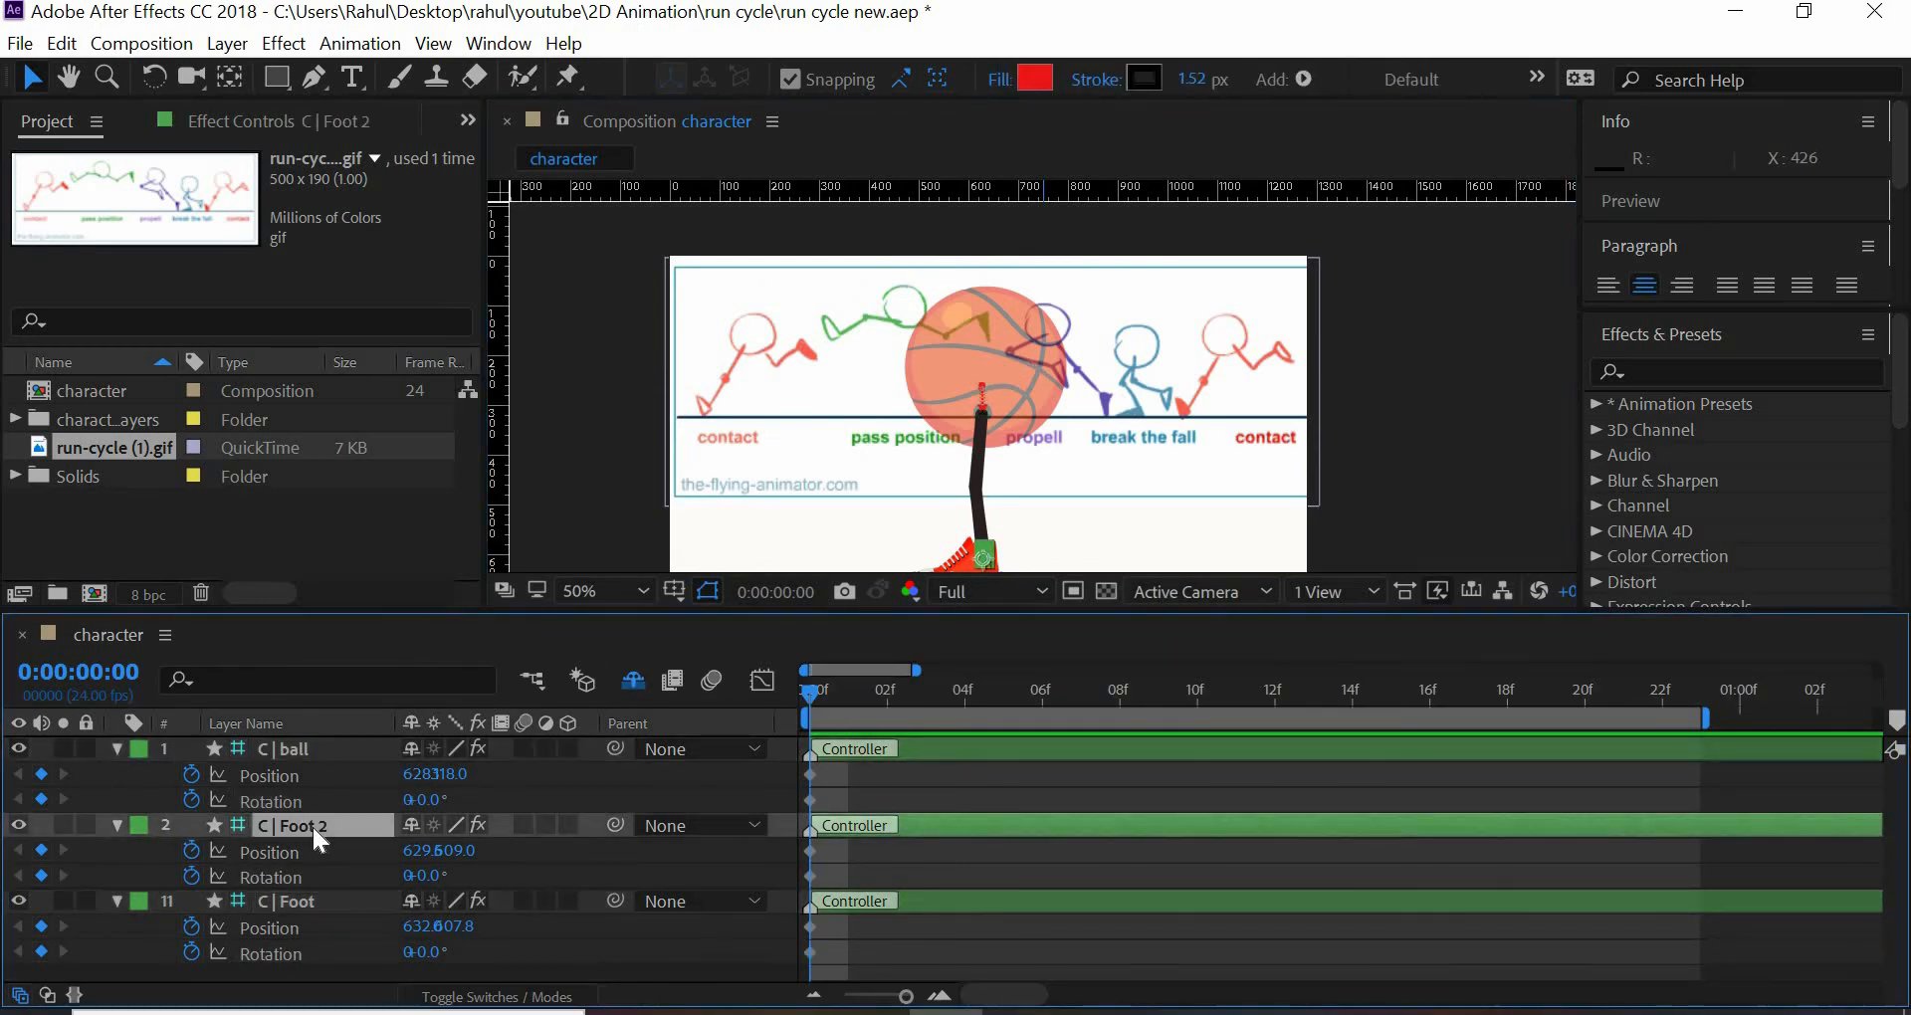
pyautogui.moveTo(416, 852); pyautogui.dragTo(537, 864)
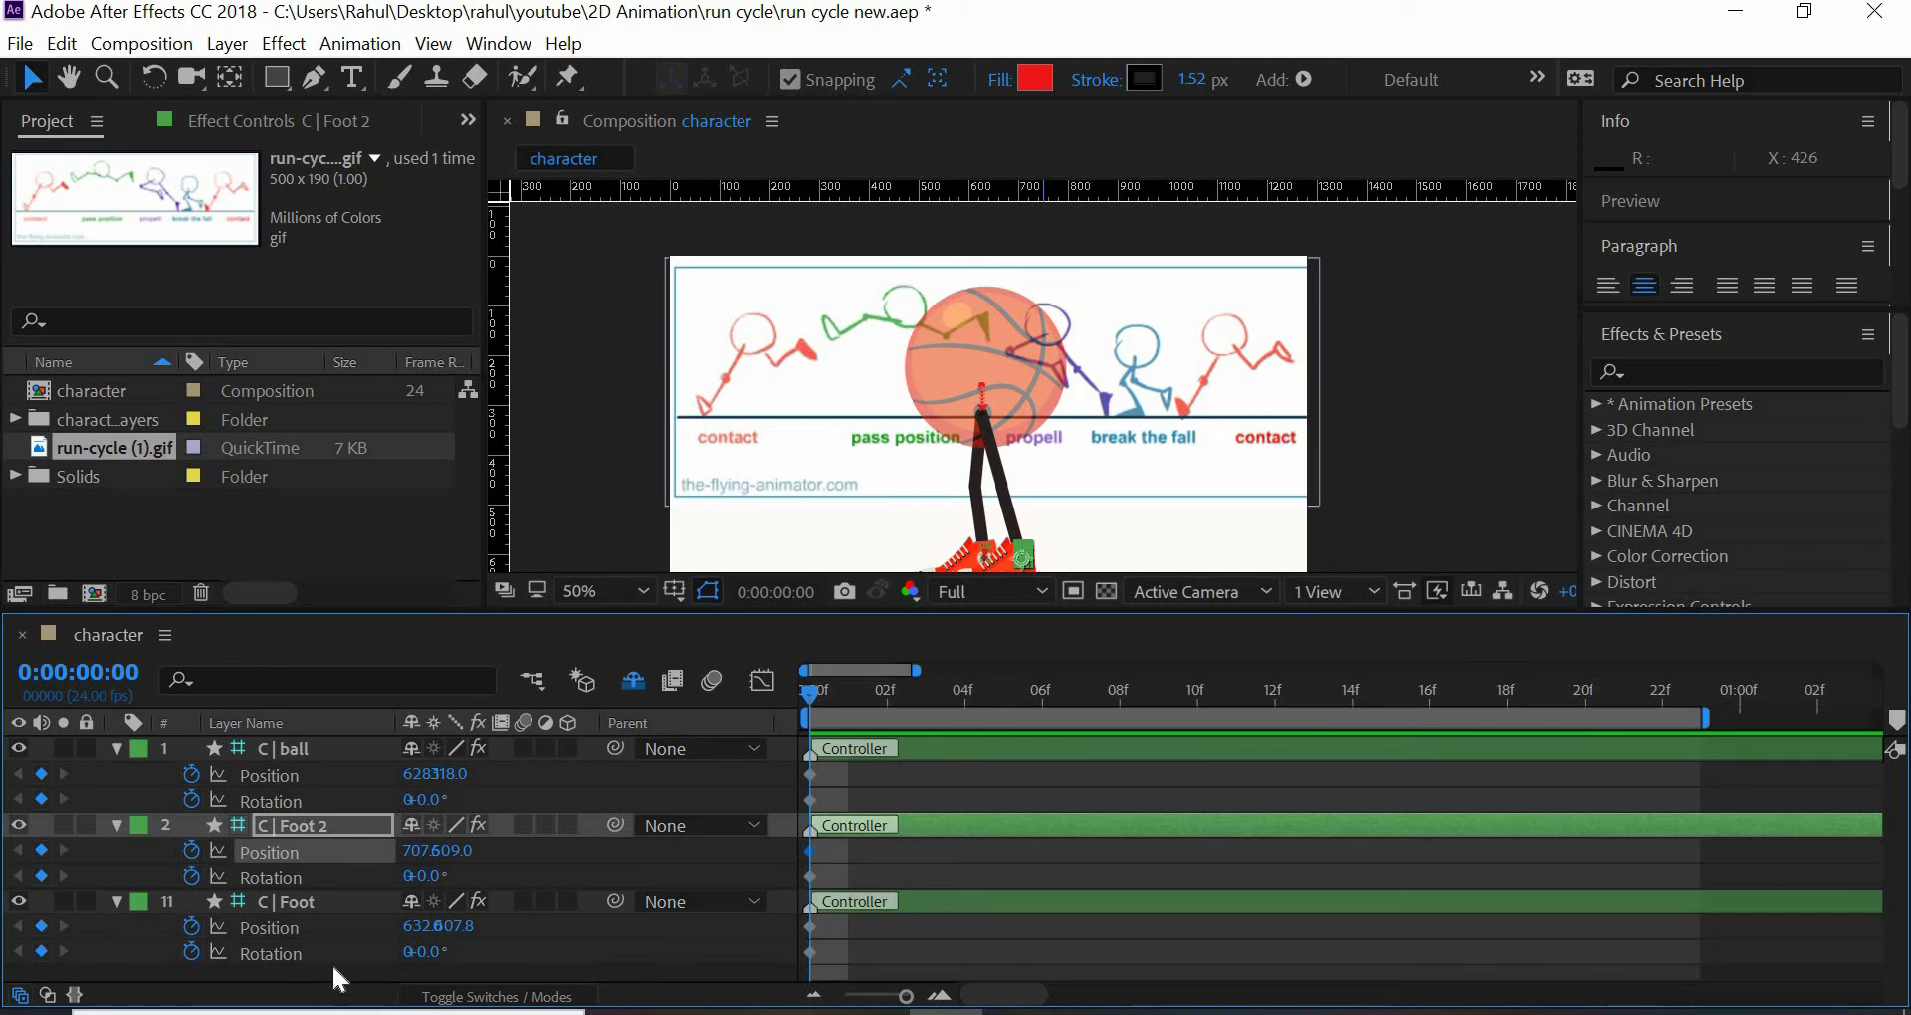
pyautogui.click(318, 891)
# - Rename the C | Foot 2 controller layer to C | L Foot 2
pyautogui.click(304, 819)
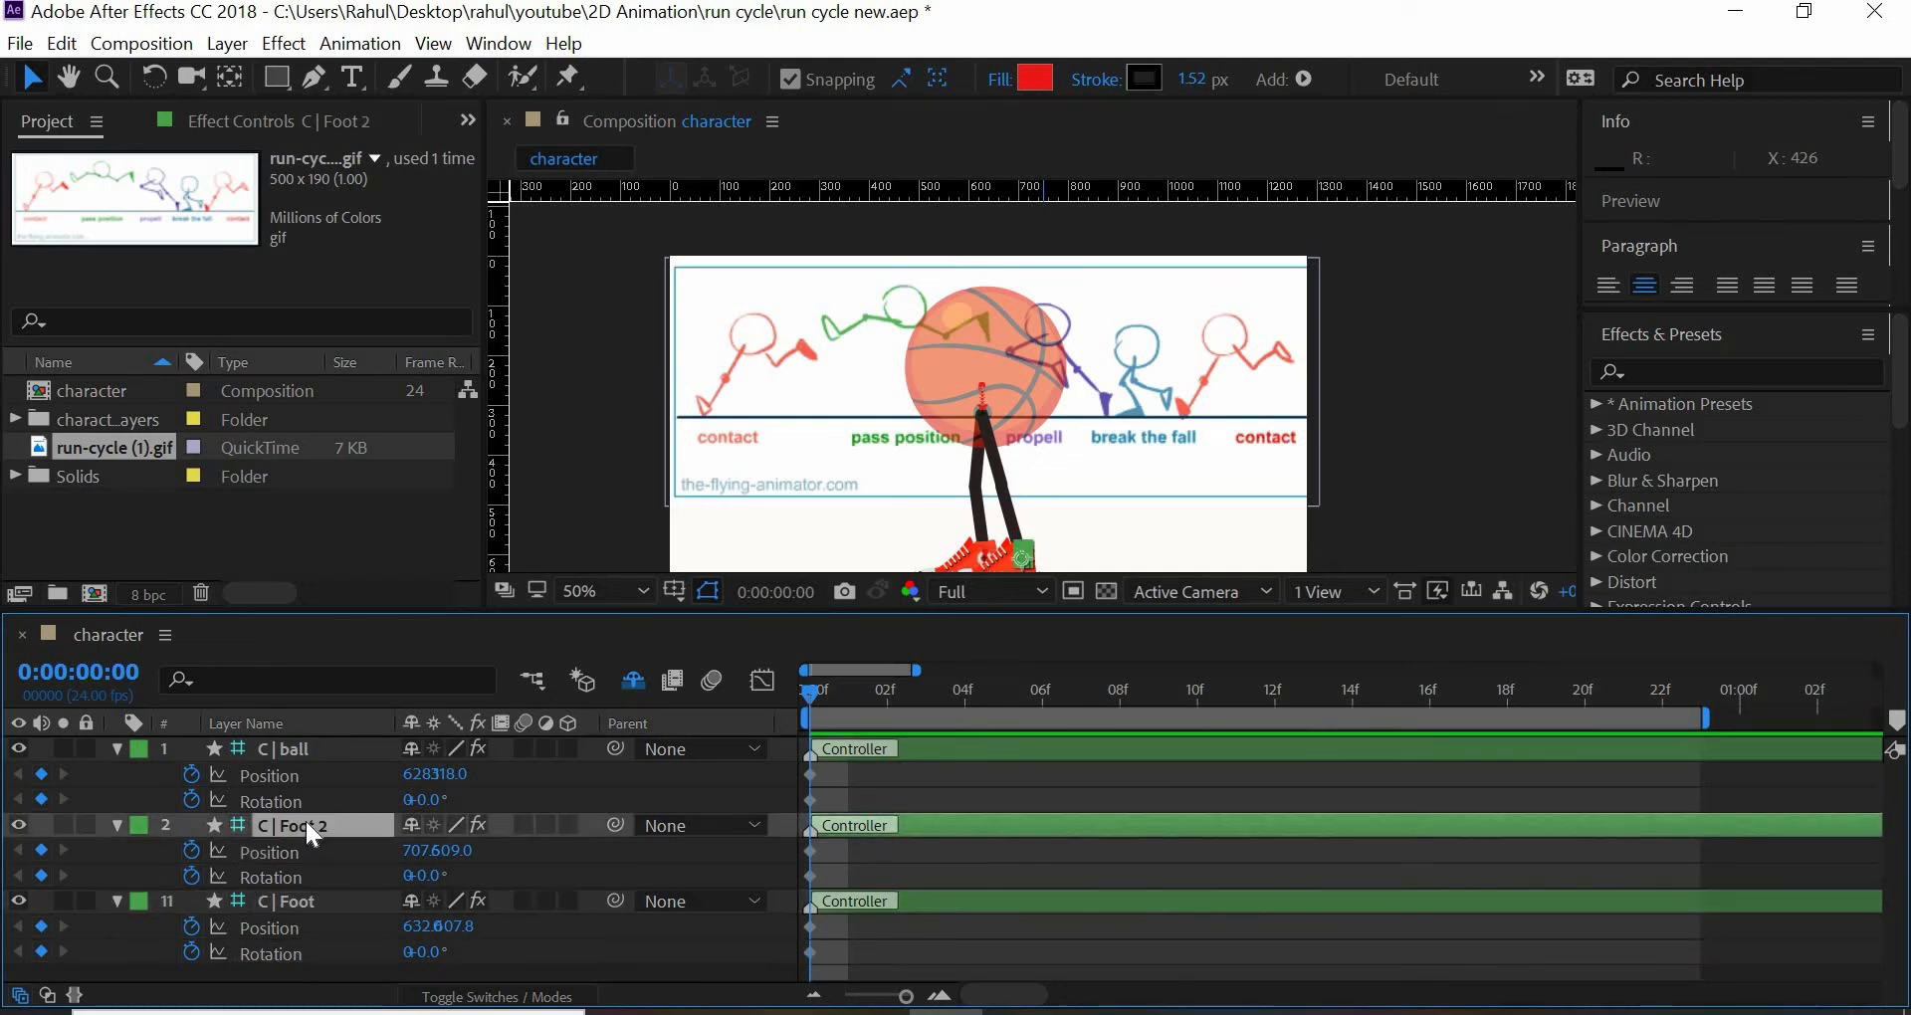
pyautogui.press('Return')
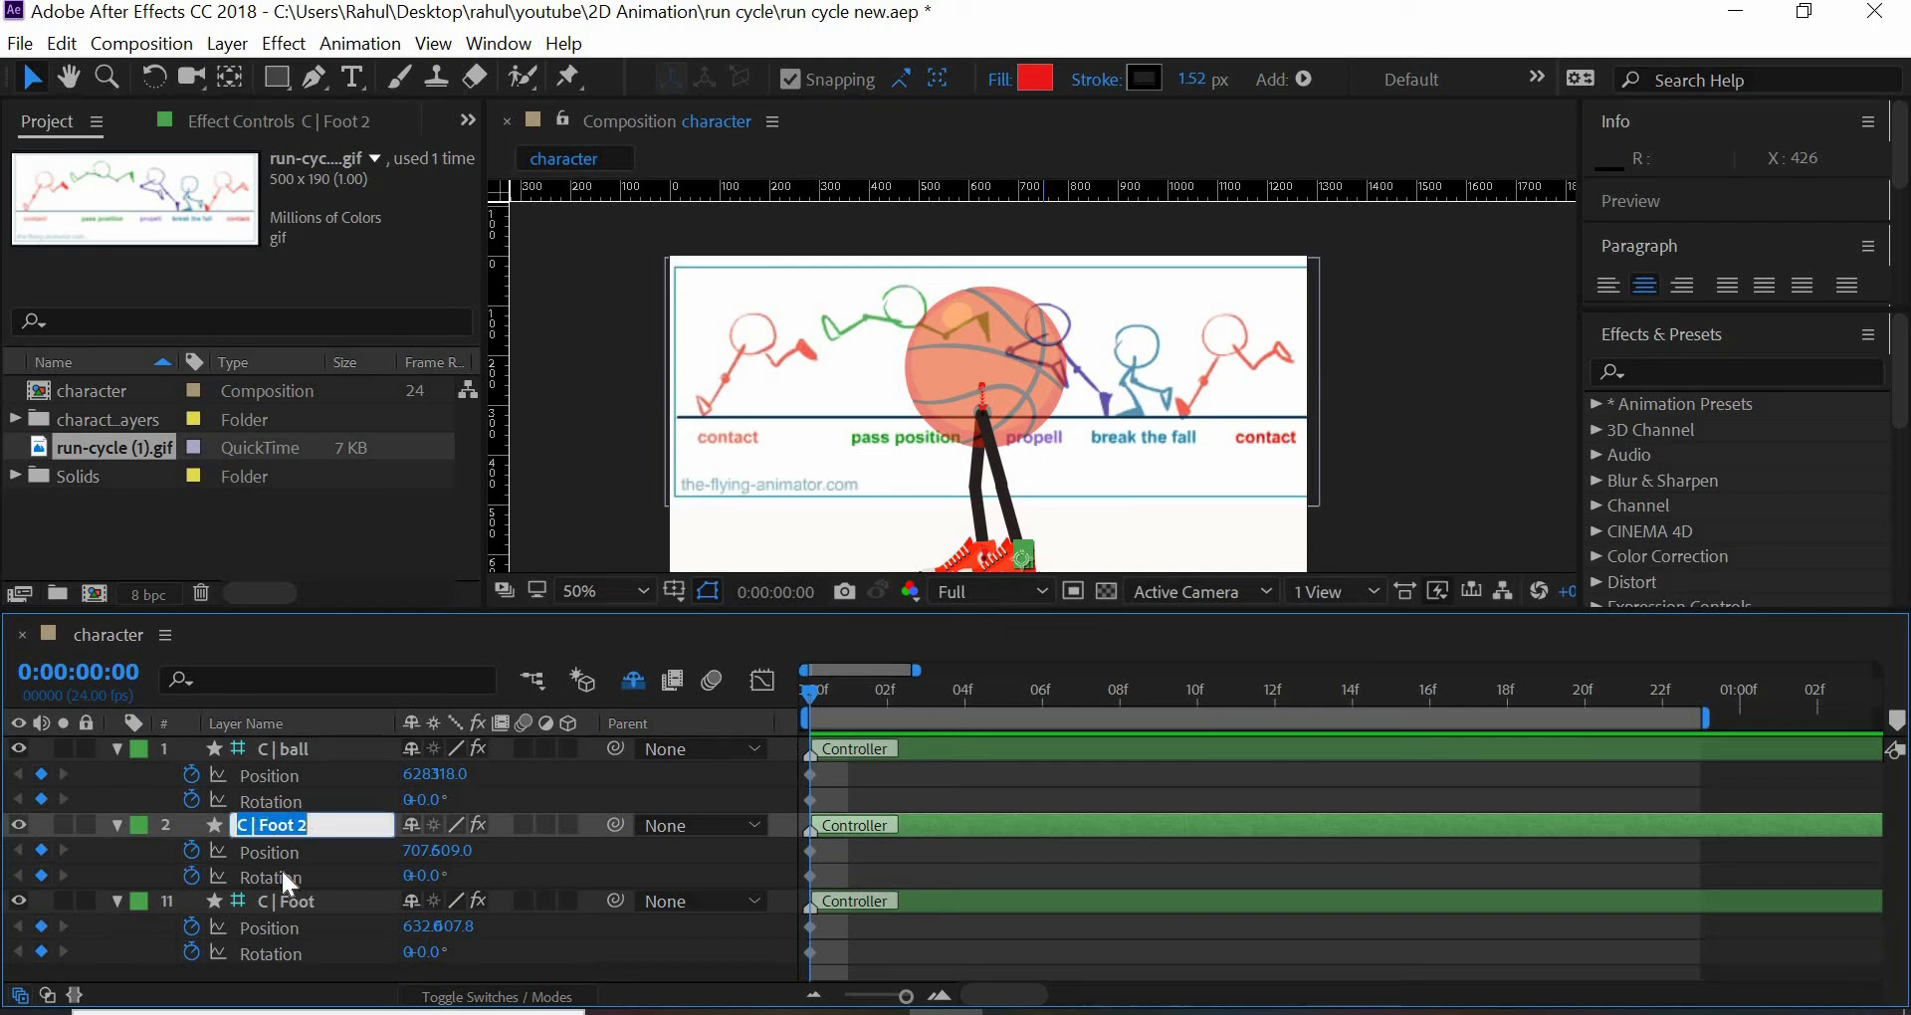
pyautogui.press('Left')
pyautogui.press('Right')
pyautogui.press('Right')
pyautogui.press('Right')
pyautogui.press('Right')
pyautogui.write('L')
pyautogui.press('Return')
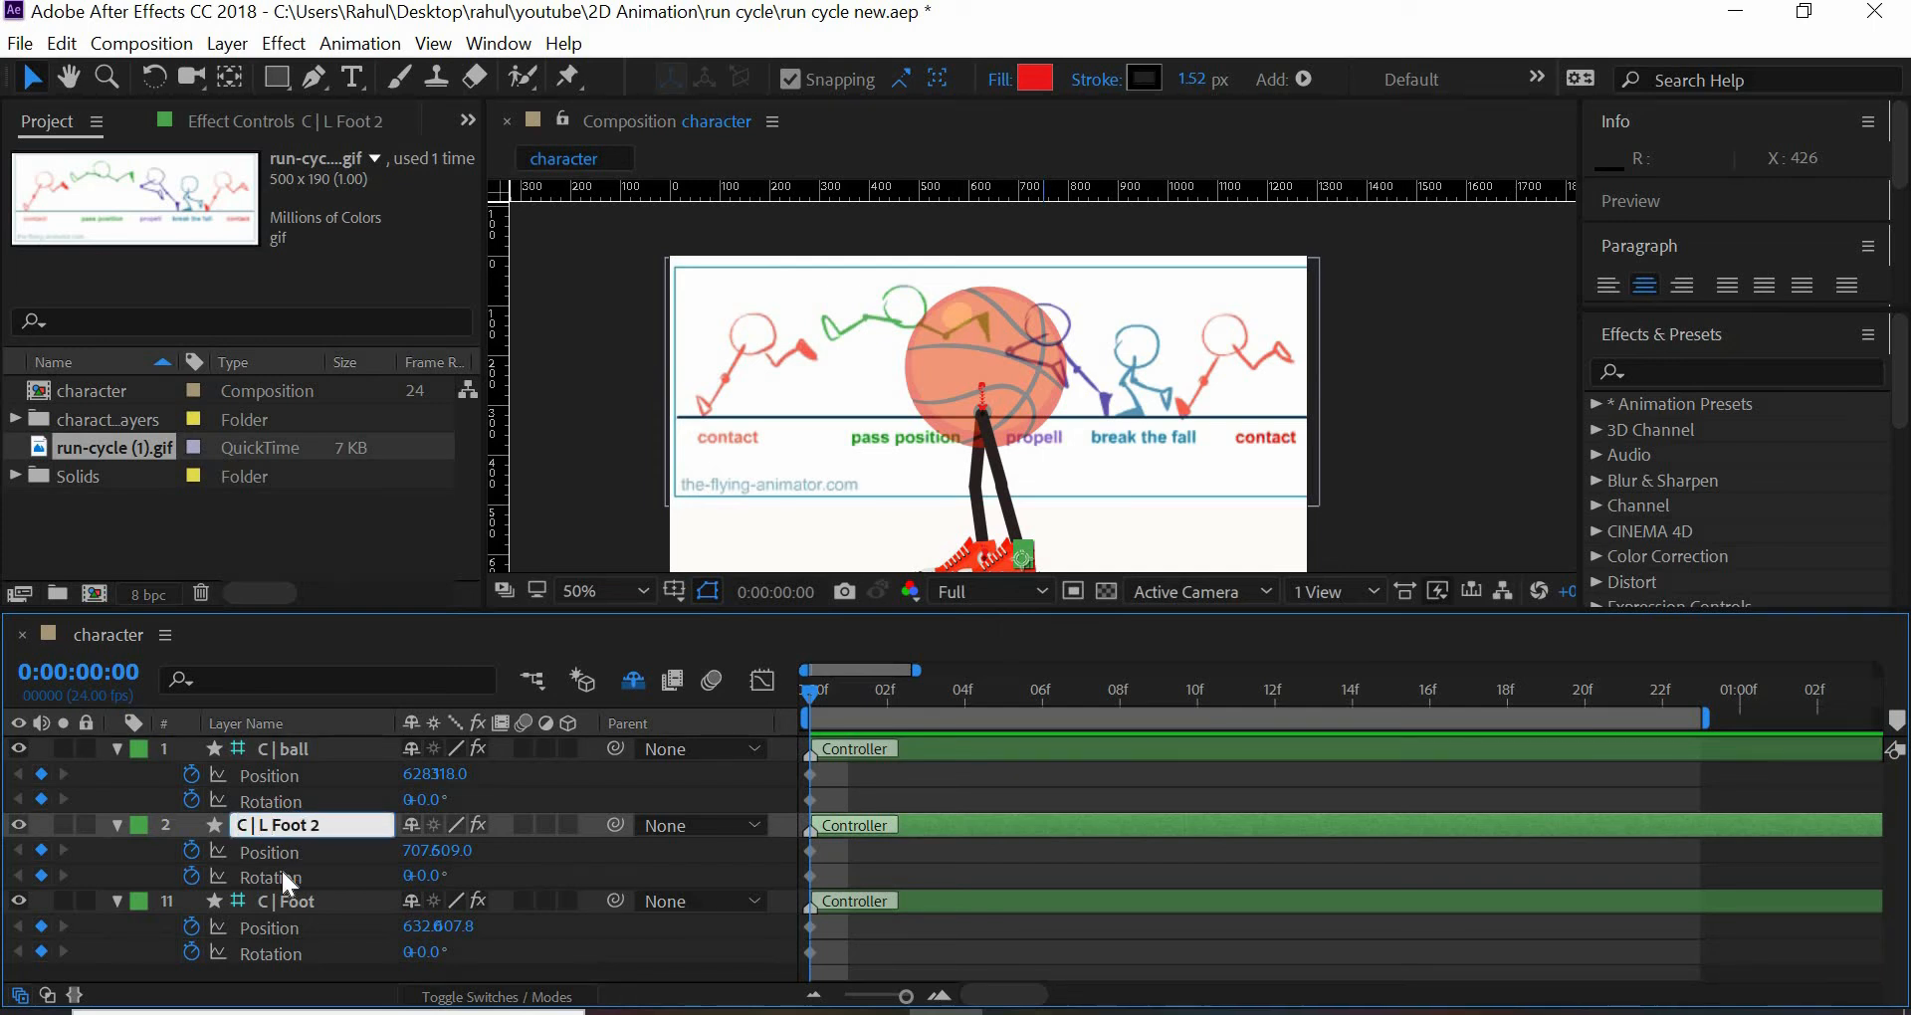
# - Rename the C | Foot controller layer to C | R Foot
pyautogui.click(292, 902)
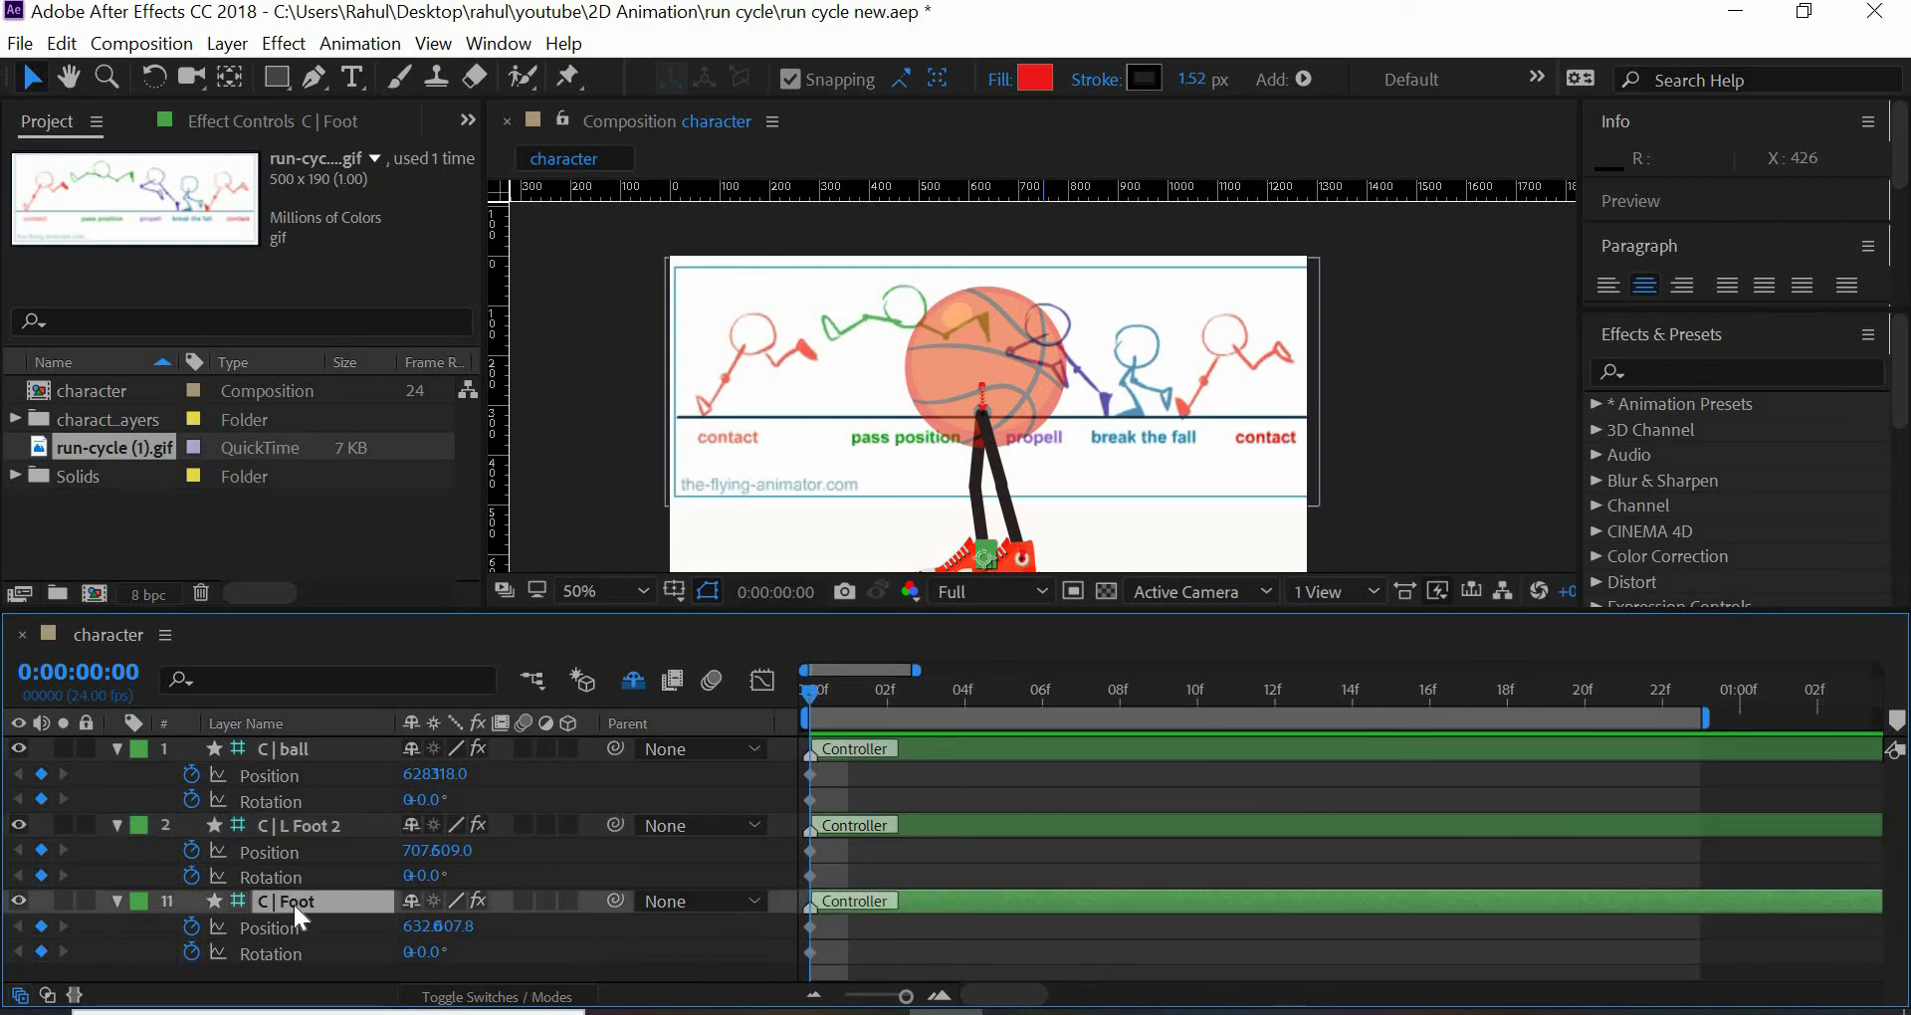
pyautogui.press('Return')
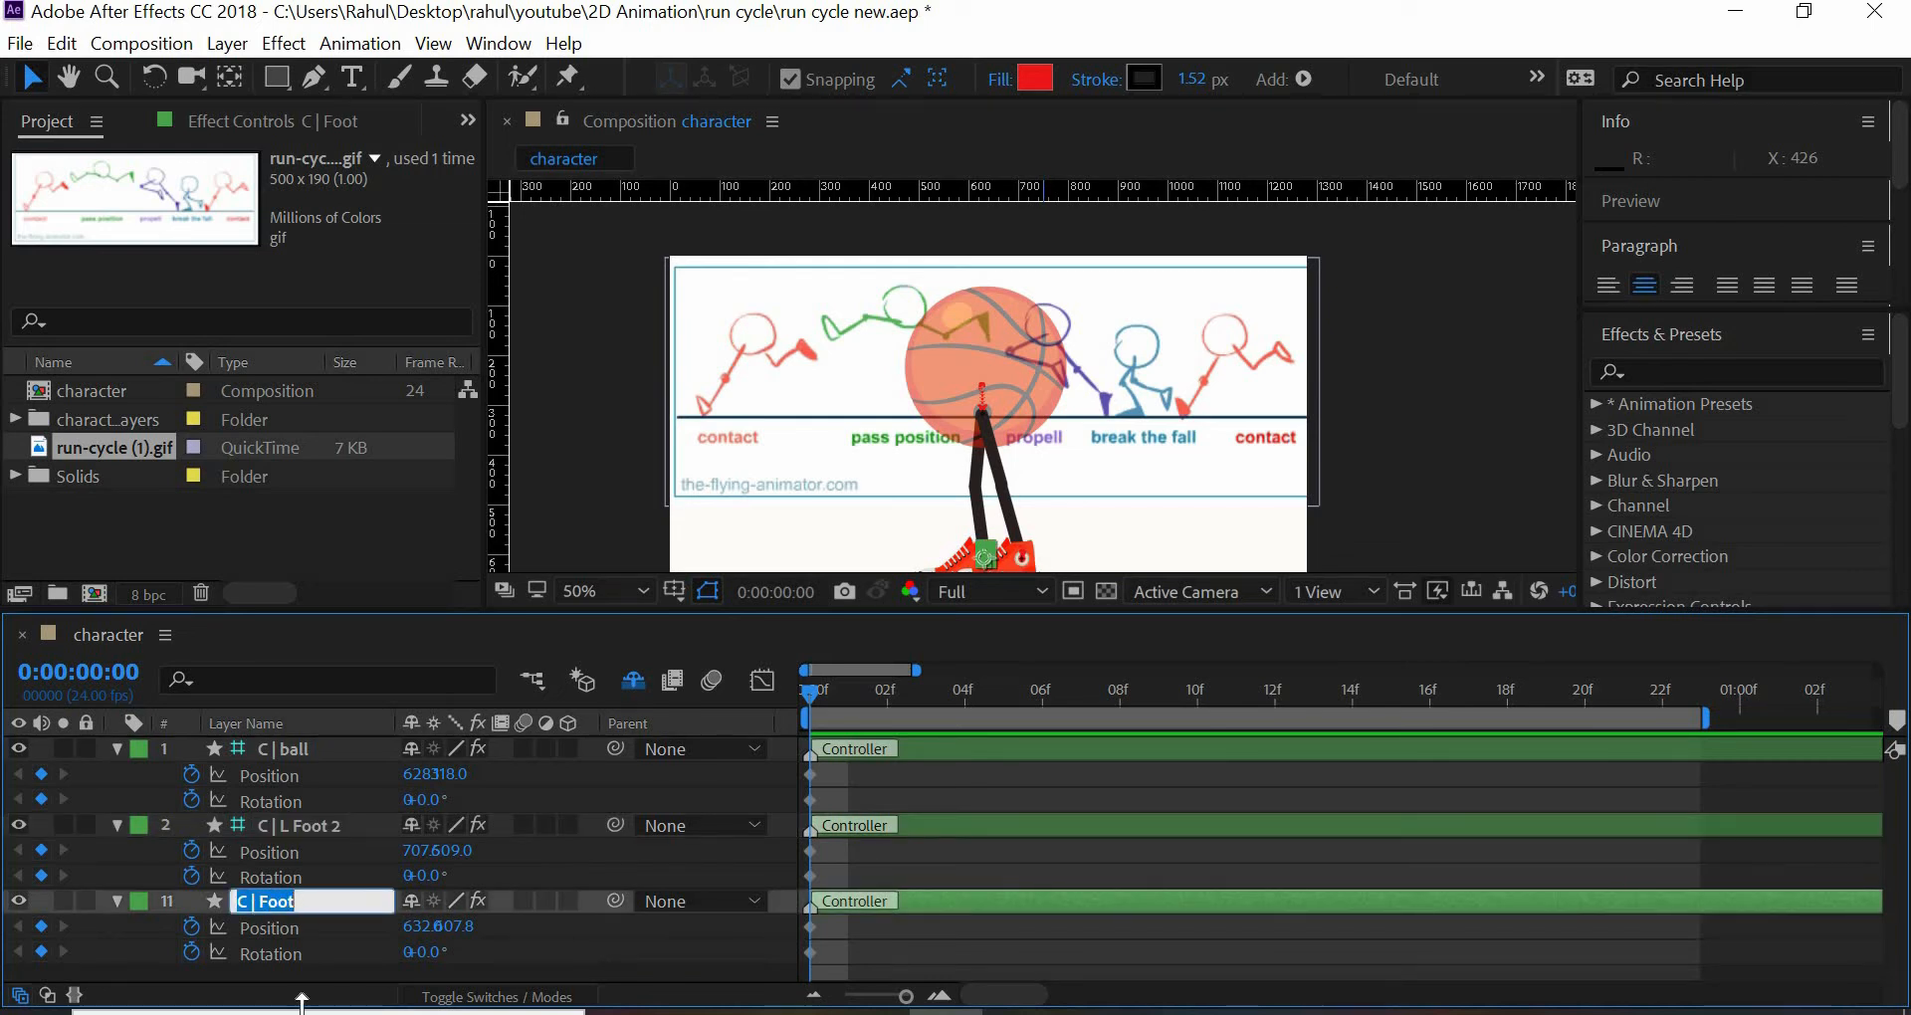
pyautogui.press('Left')
pyautogui.press('Left')
pyautogui.press('Left')
pyautogui.press('Left')
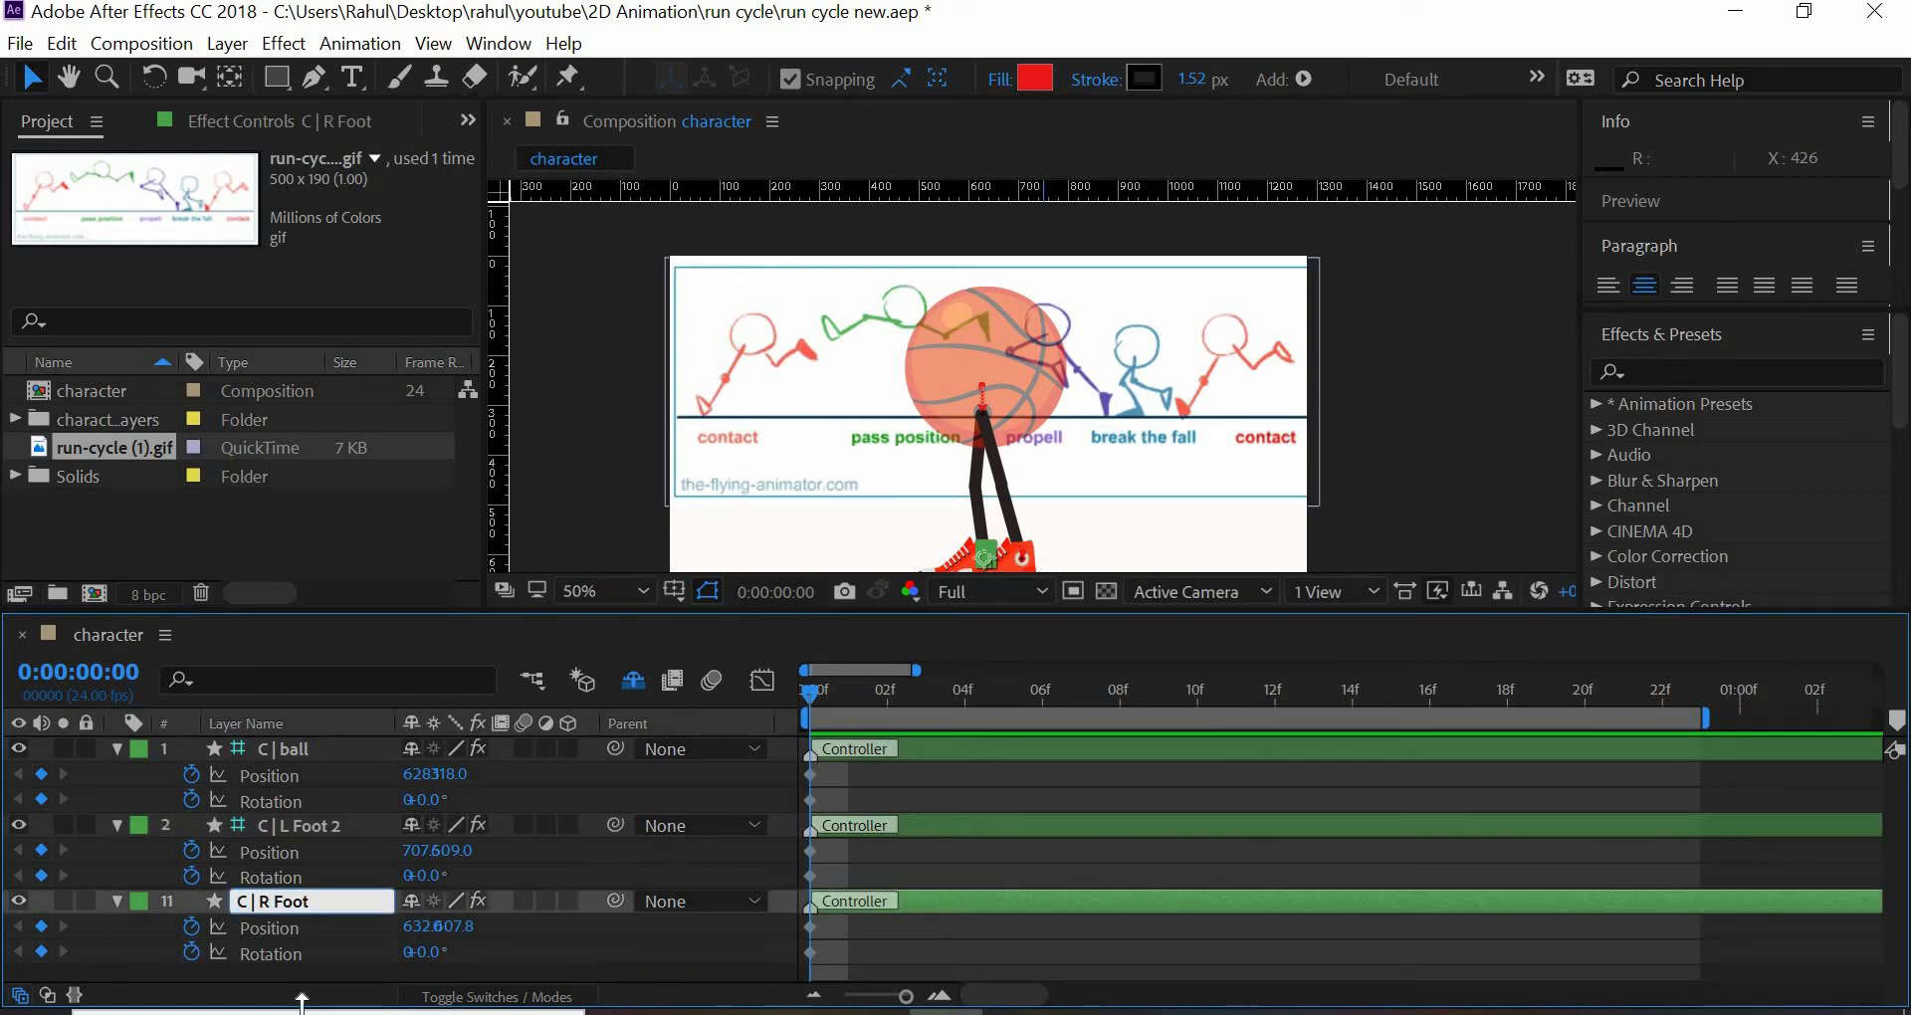
pyautogui.press('Return')
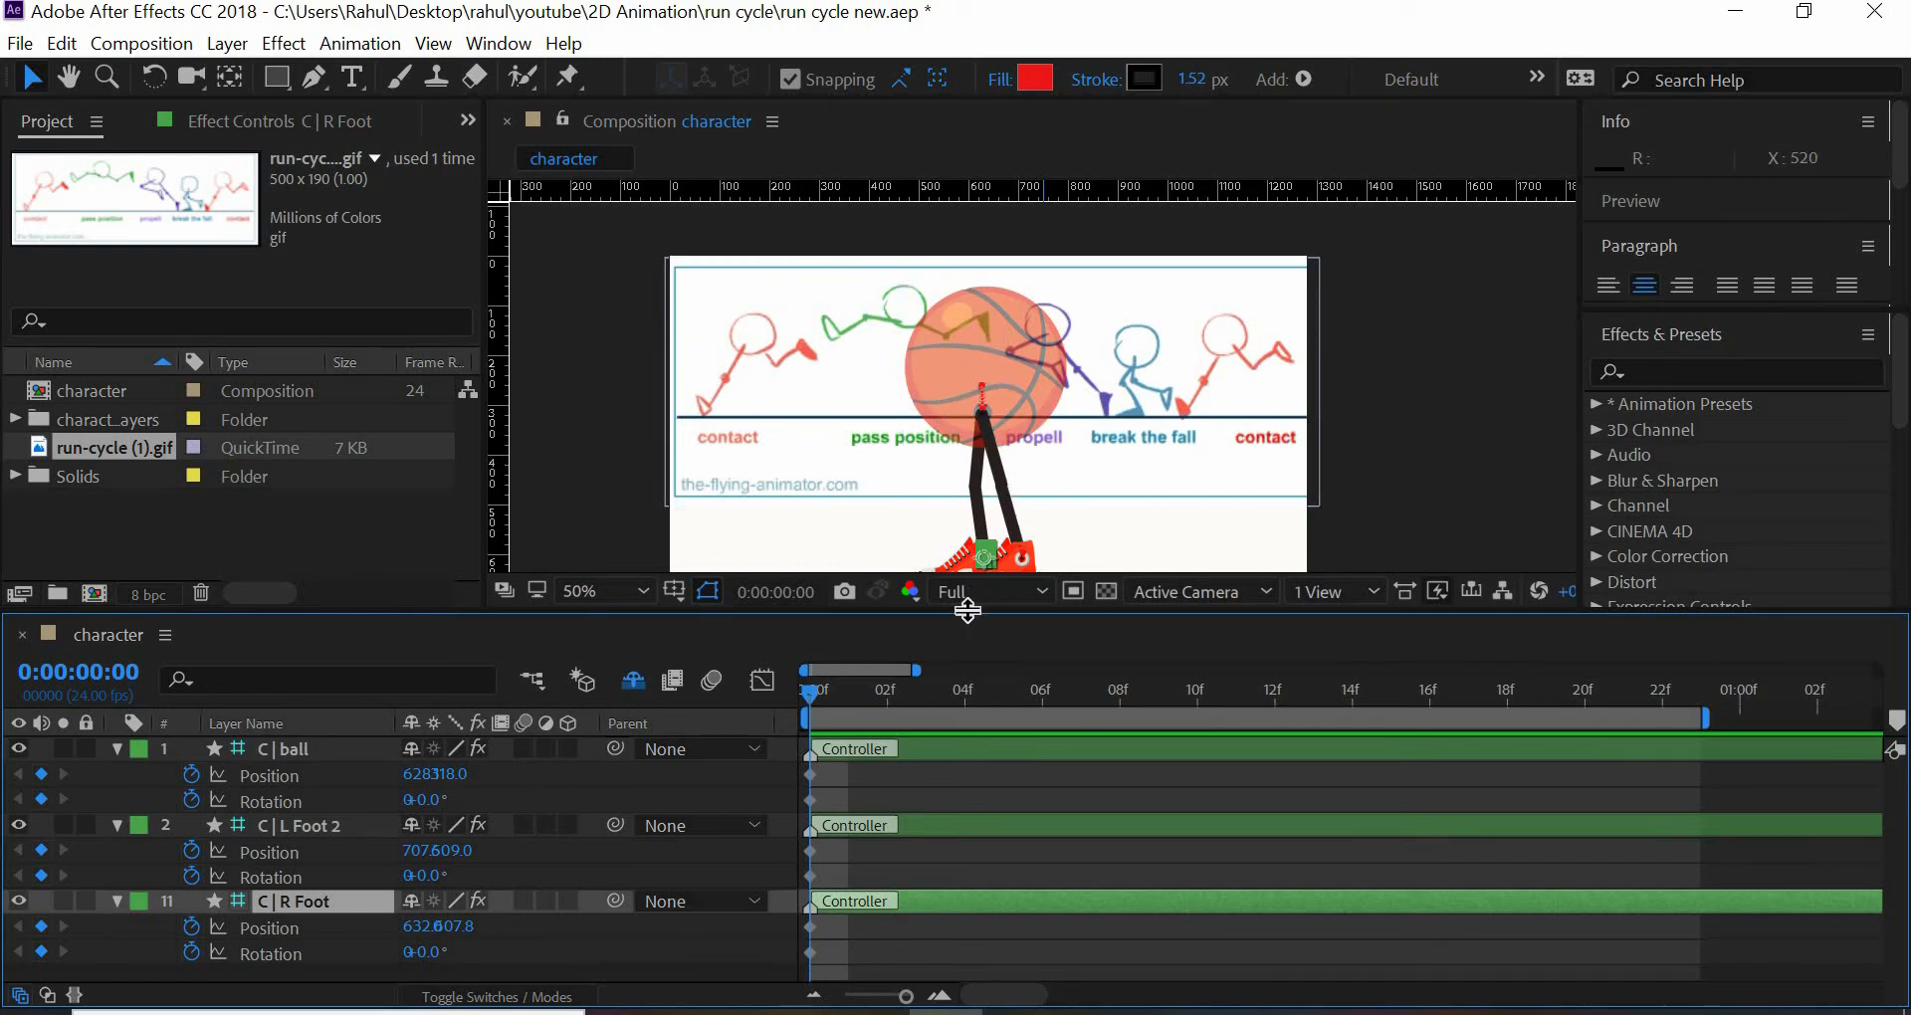
# - Move the C | R Foot controller forward to an X position of about 467 at frame 0
pyautogui.moveTo(968, 611); pyautogui.dragTo(968, 651)
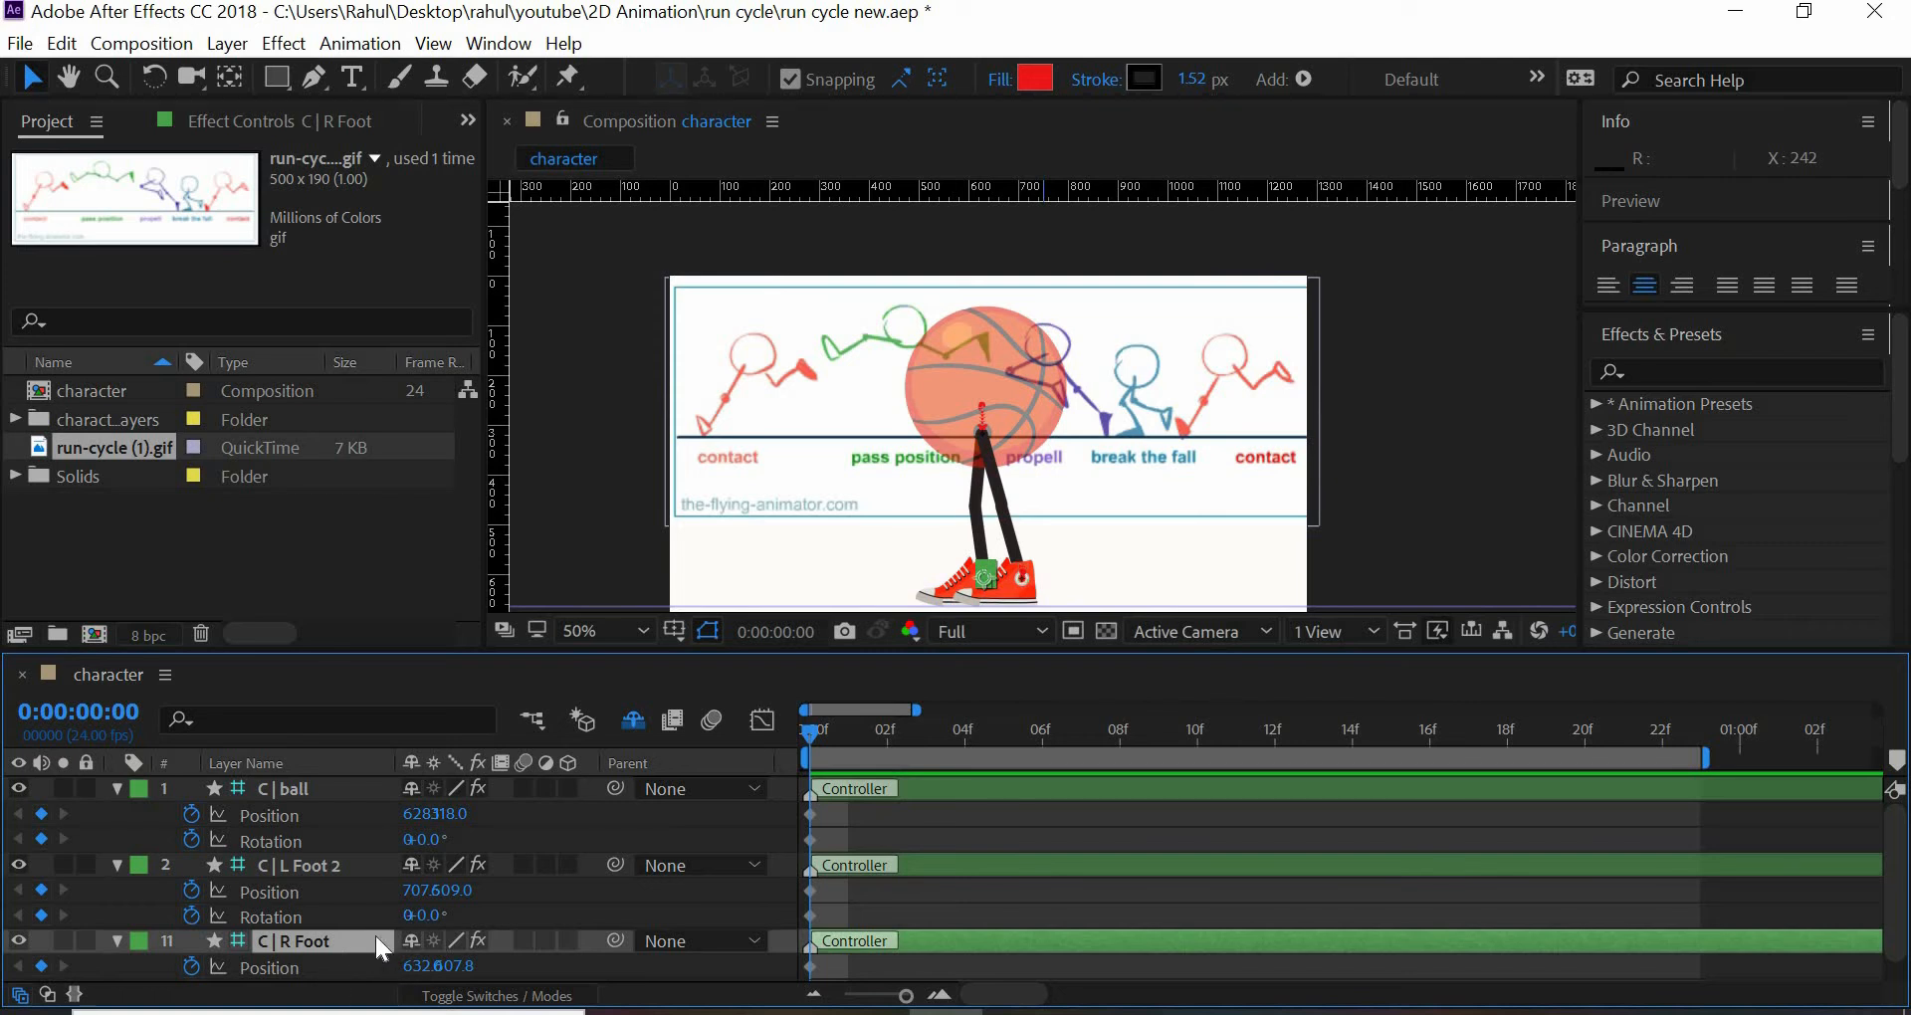
pyautogui.scroll(-1, 374, 936)
pyautogui.moveTo(417, 943); pyautogui.dragTo(74, 864)
# - Pose the back leg at frame 0 by setting C | L Foot 2 to position 847, 399 and rotation -109°
pyautogui.moveTo(457, 869); pyautogui.dragTo(227, 859)
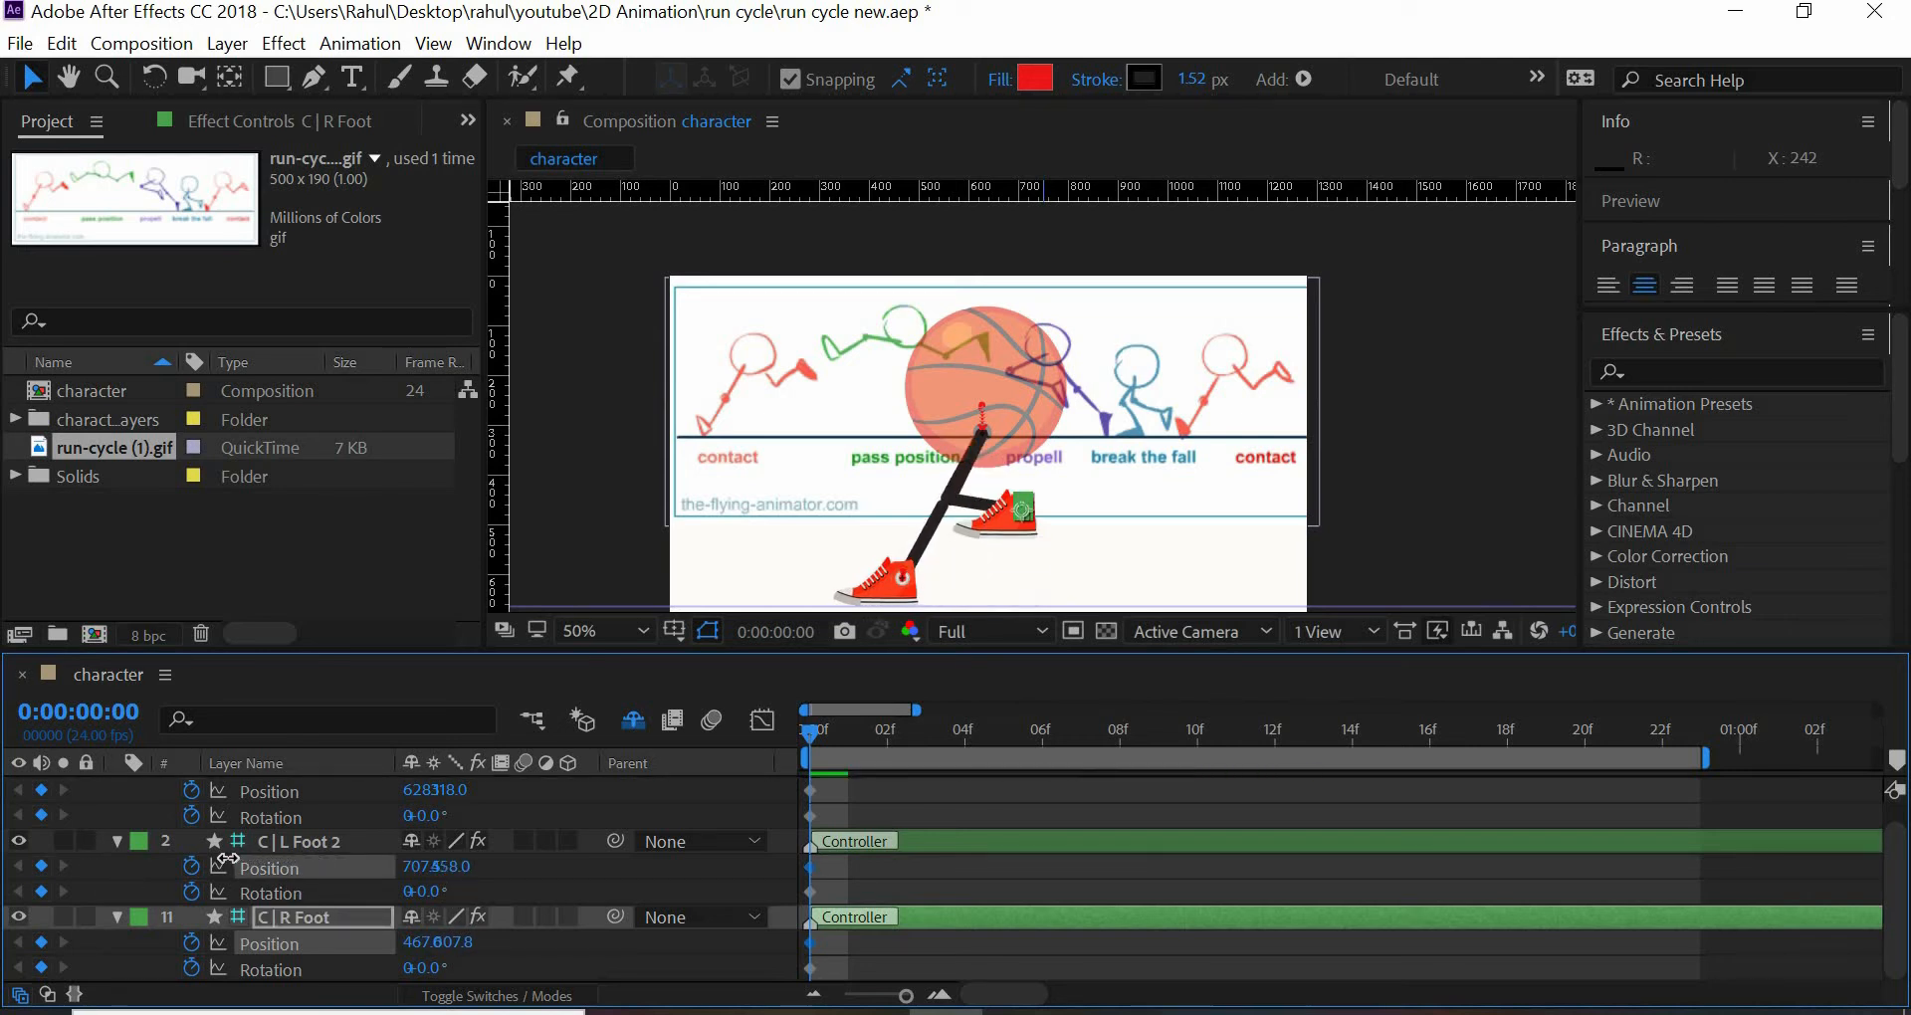
pyautogui.moveTo(417, 869); pyautogui.dragTo(683, 938)
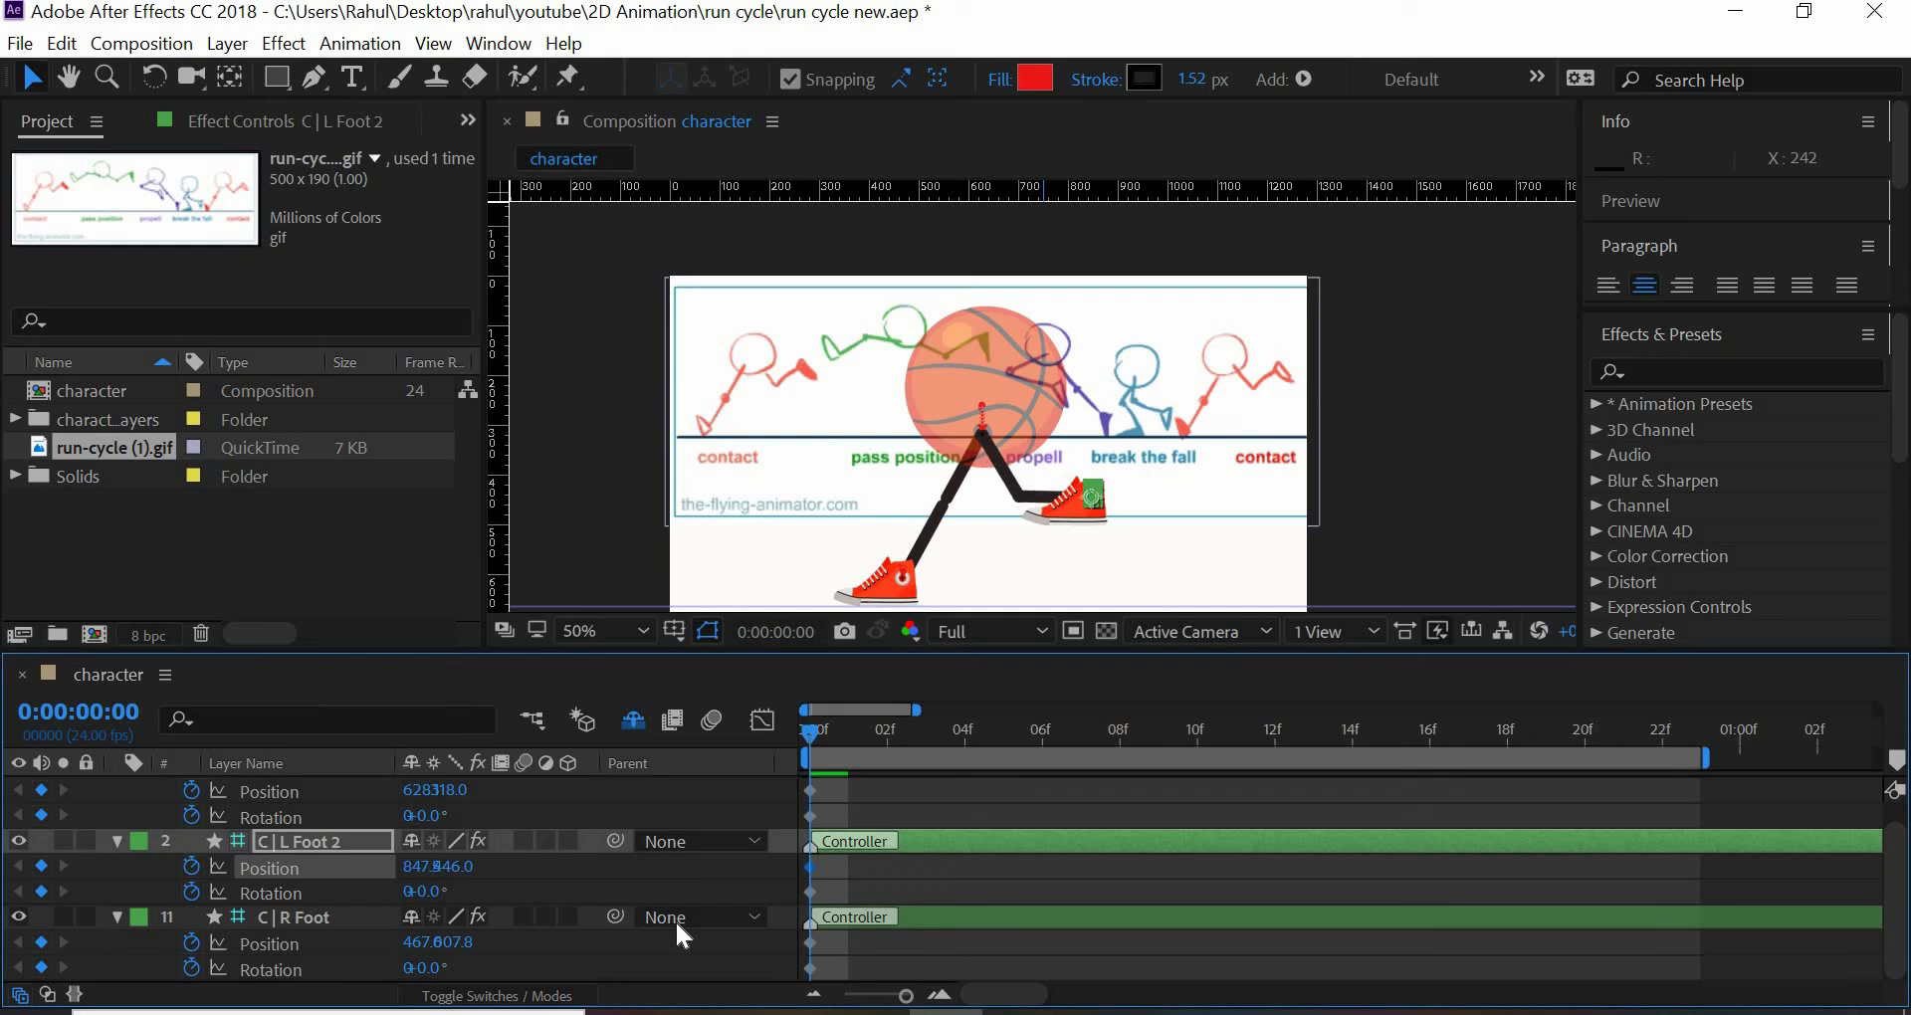
pyautogui.moveTo(445, 867); pyautogui.dragTo(530, 993)
pyautogui.moveTo(425, 891); pyautogui.dragTo(297, 1001)
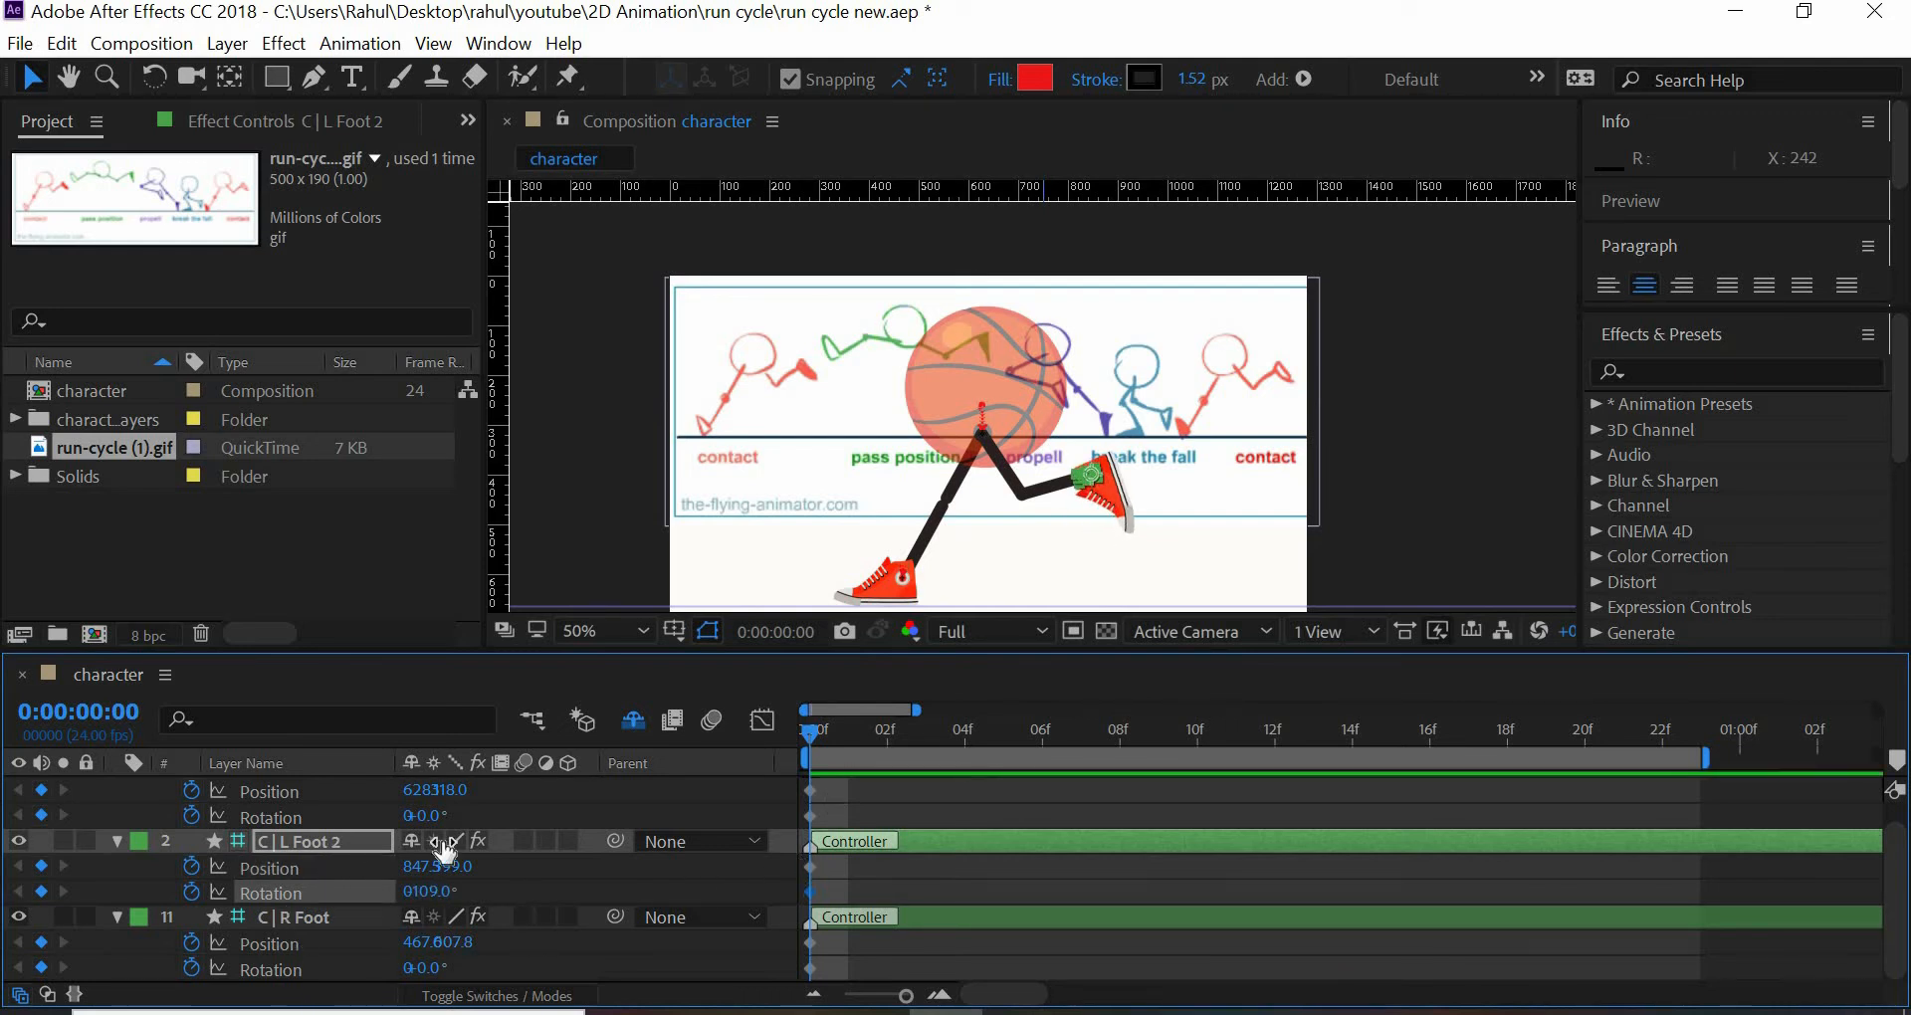
# - Lower the C | ball controller to a Y position of 366 and rotate C | R Foot to 24° at frame 0
pyautogui.scroll(1, 438, 846)
pyautogui.moveTo(466, 815); pyautogui.dragTo(500, 833)
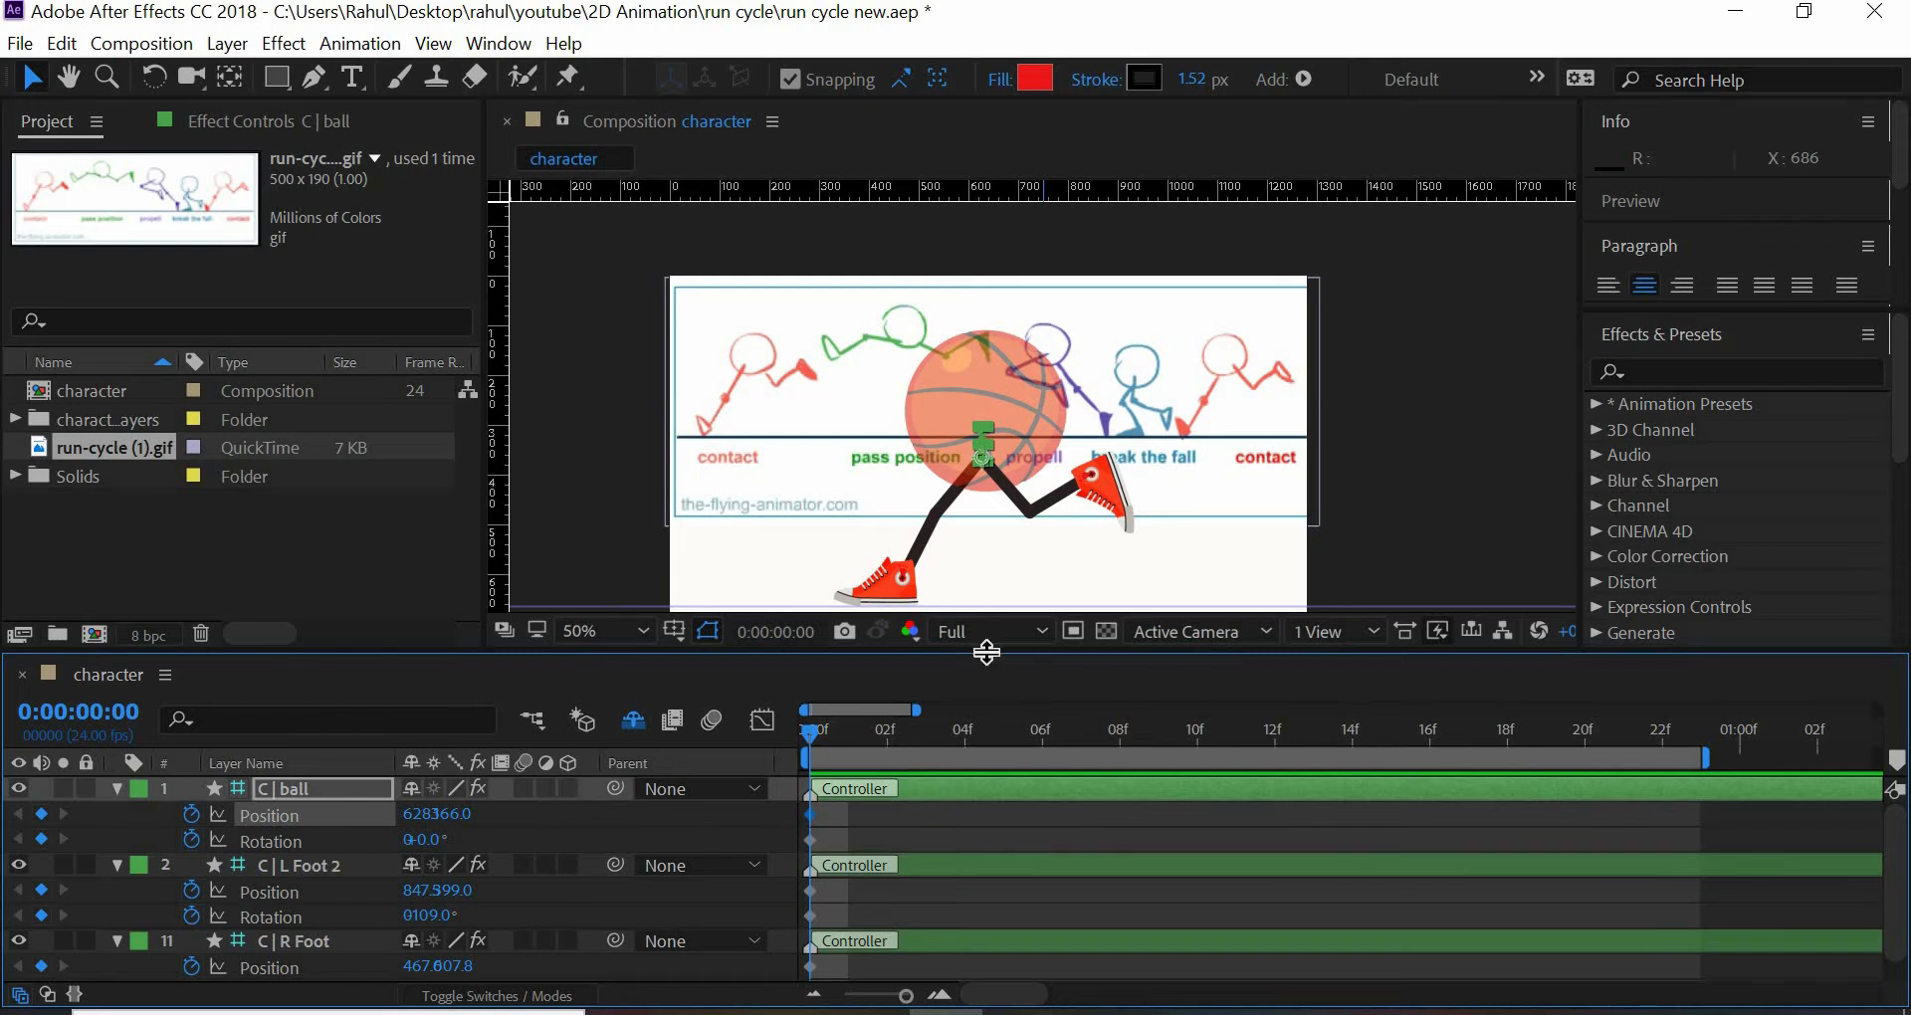
pyautogui.moveTo(994, 653); pyautogui.dragTo(1005, 609)
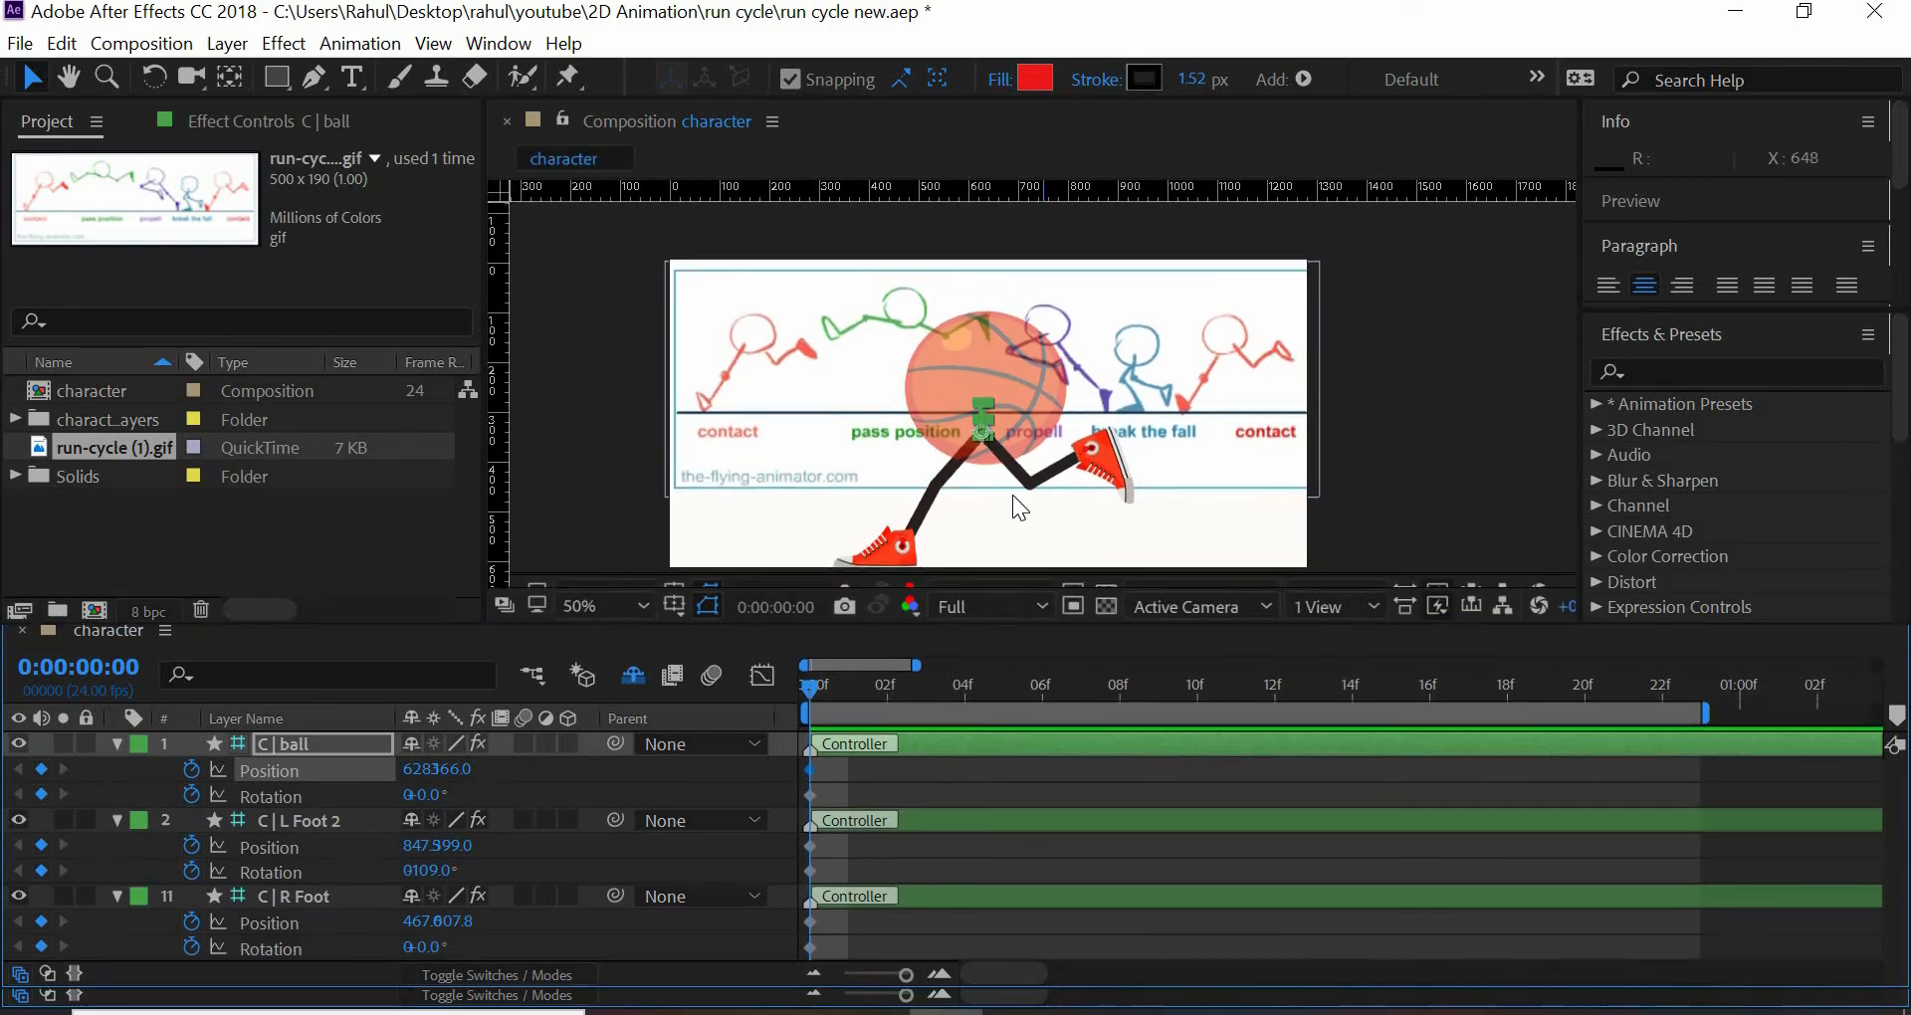
pyautogui.moveTo(1001, 514); pyautogui.dragTo(958, 434)
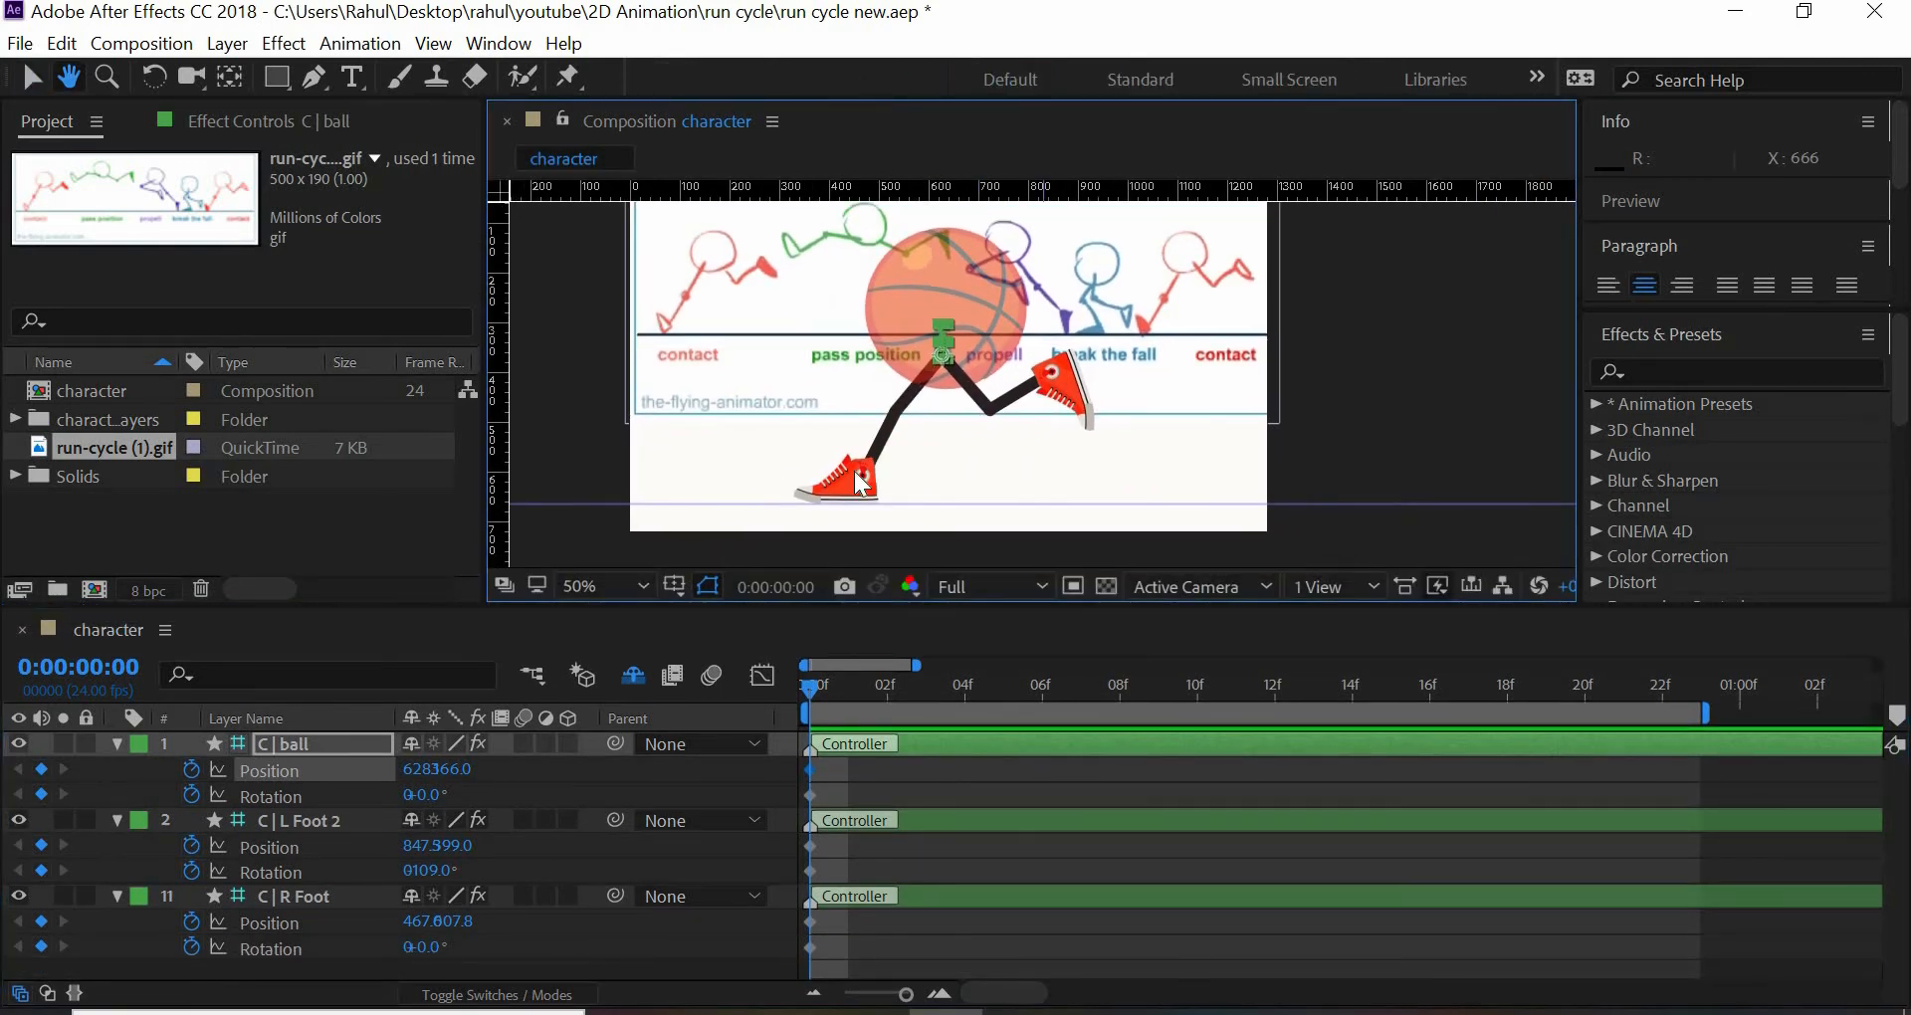
pyautogui.moveTo(409, 949); pyautogui.dragTo(470, 956)
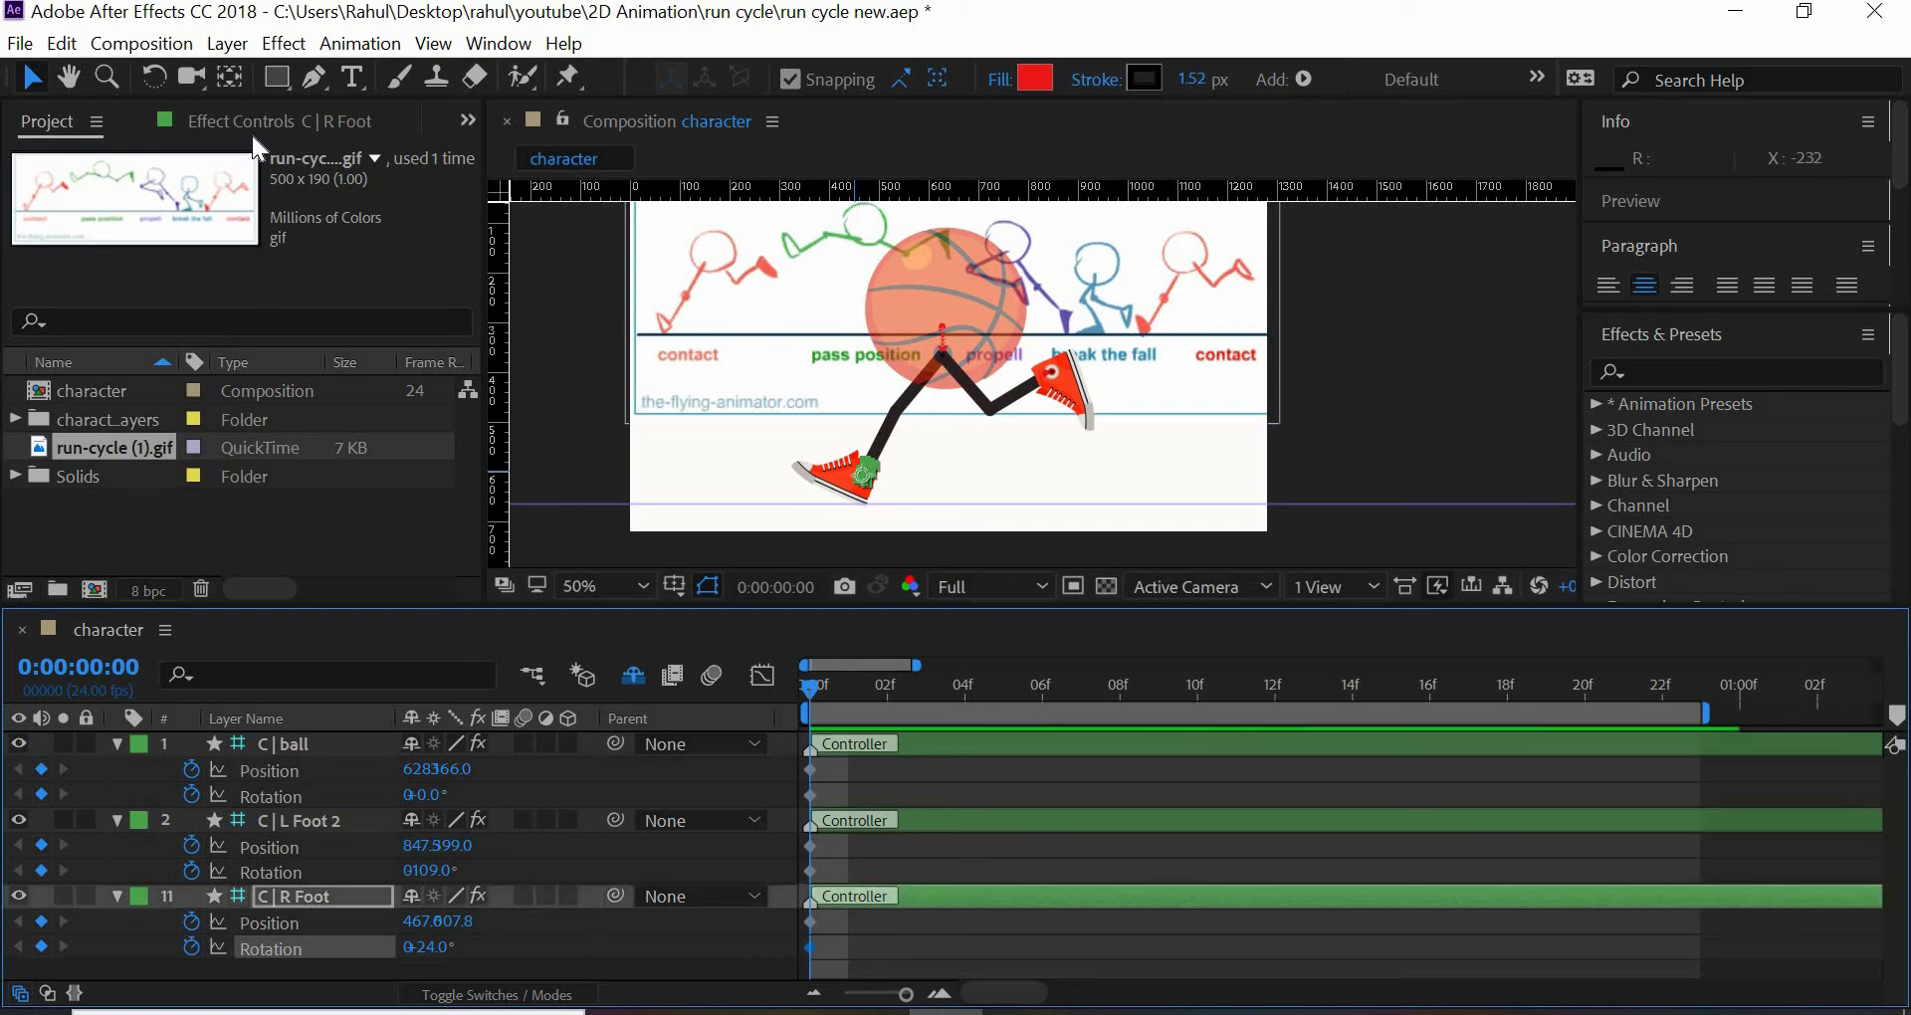
# - Try a 16° Foot roll and a changed Tiptoe angle in C | R Foot's Foot roll effect, undoing each change
pyautogui.press('F3')
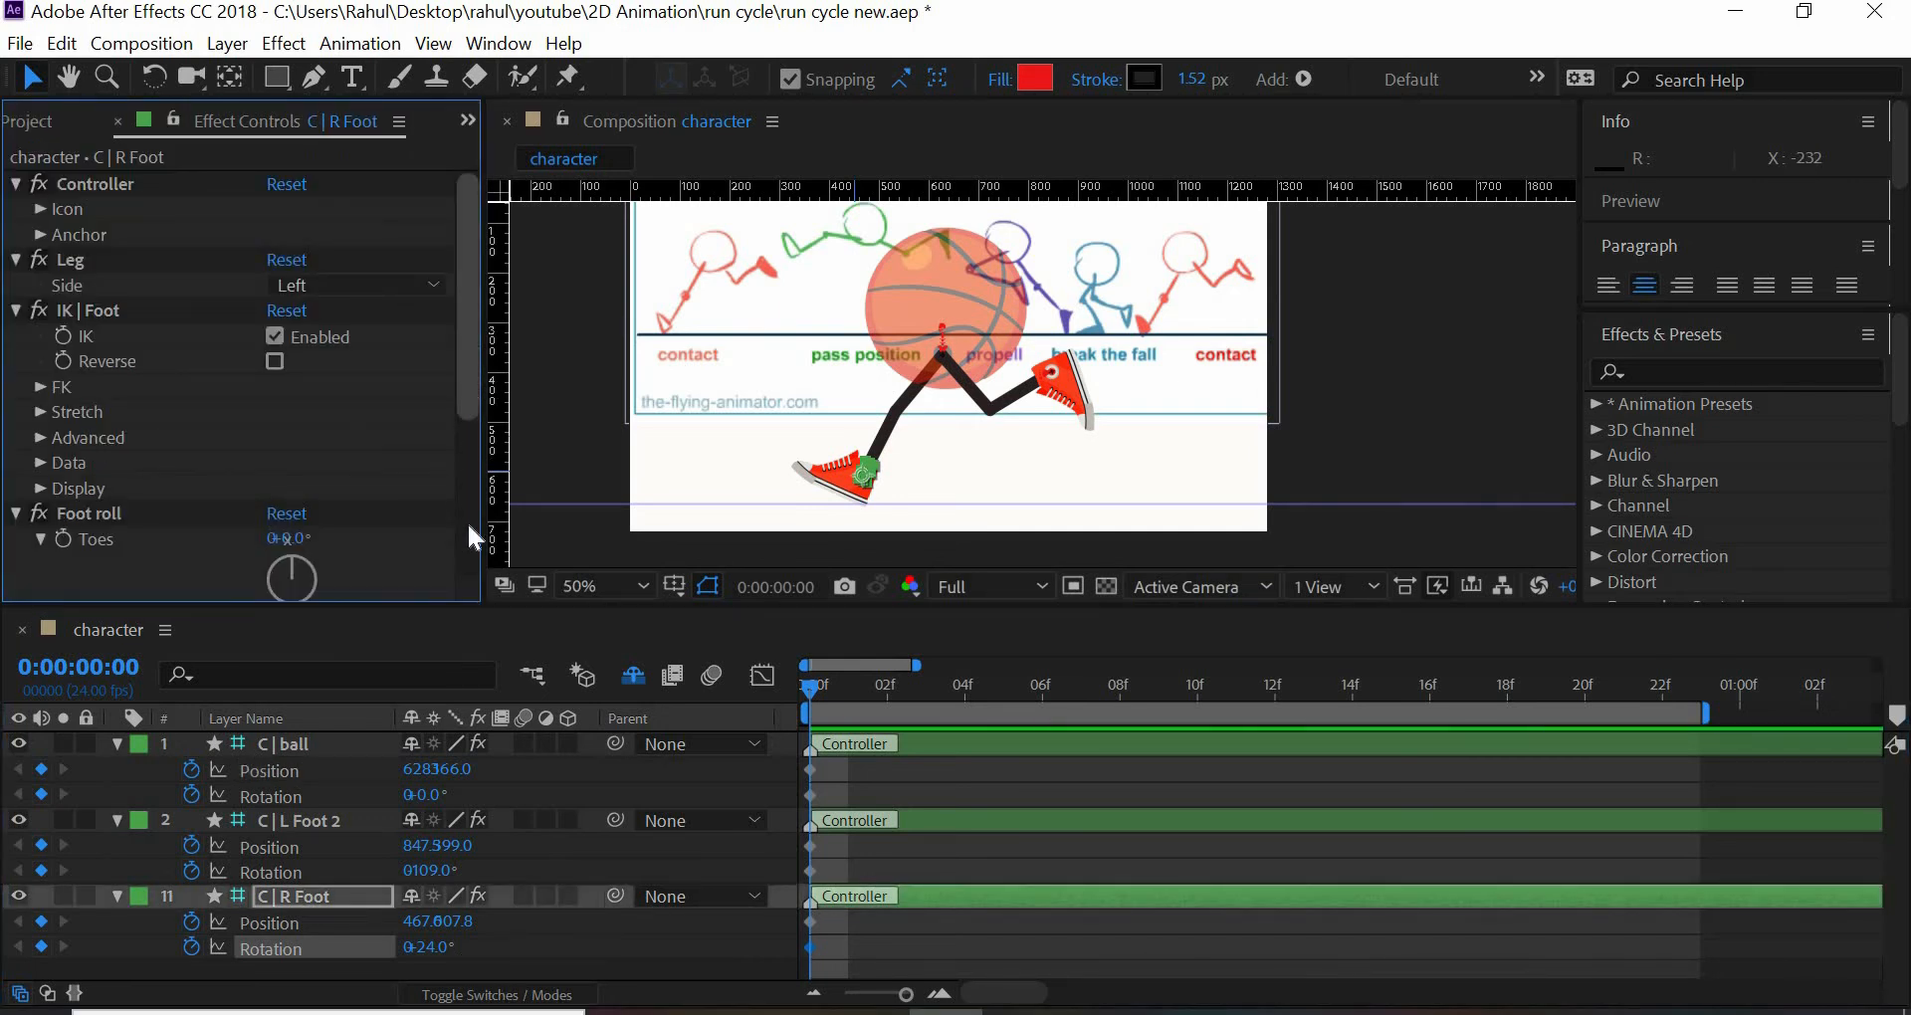
pyautogui.scroll(-5, 443, 537)
pyautogui.scroll(-1, 432, 543)
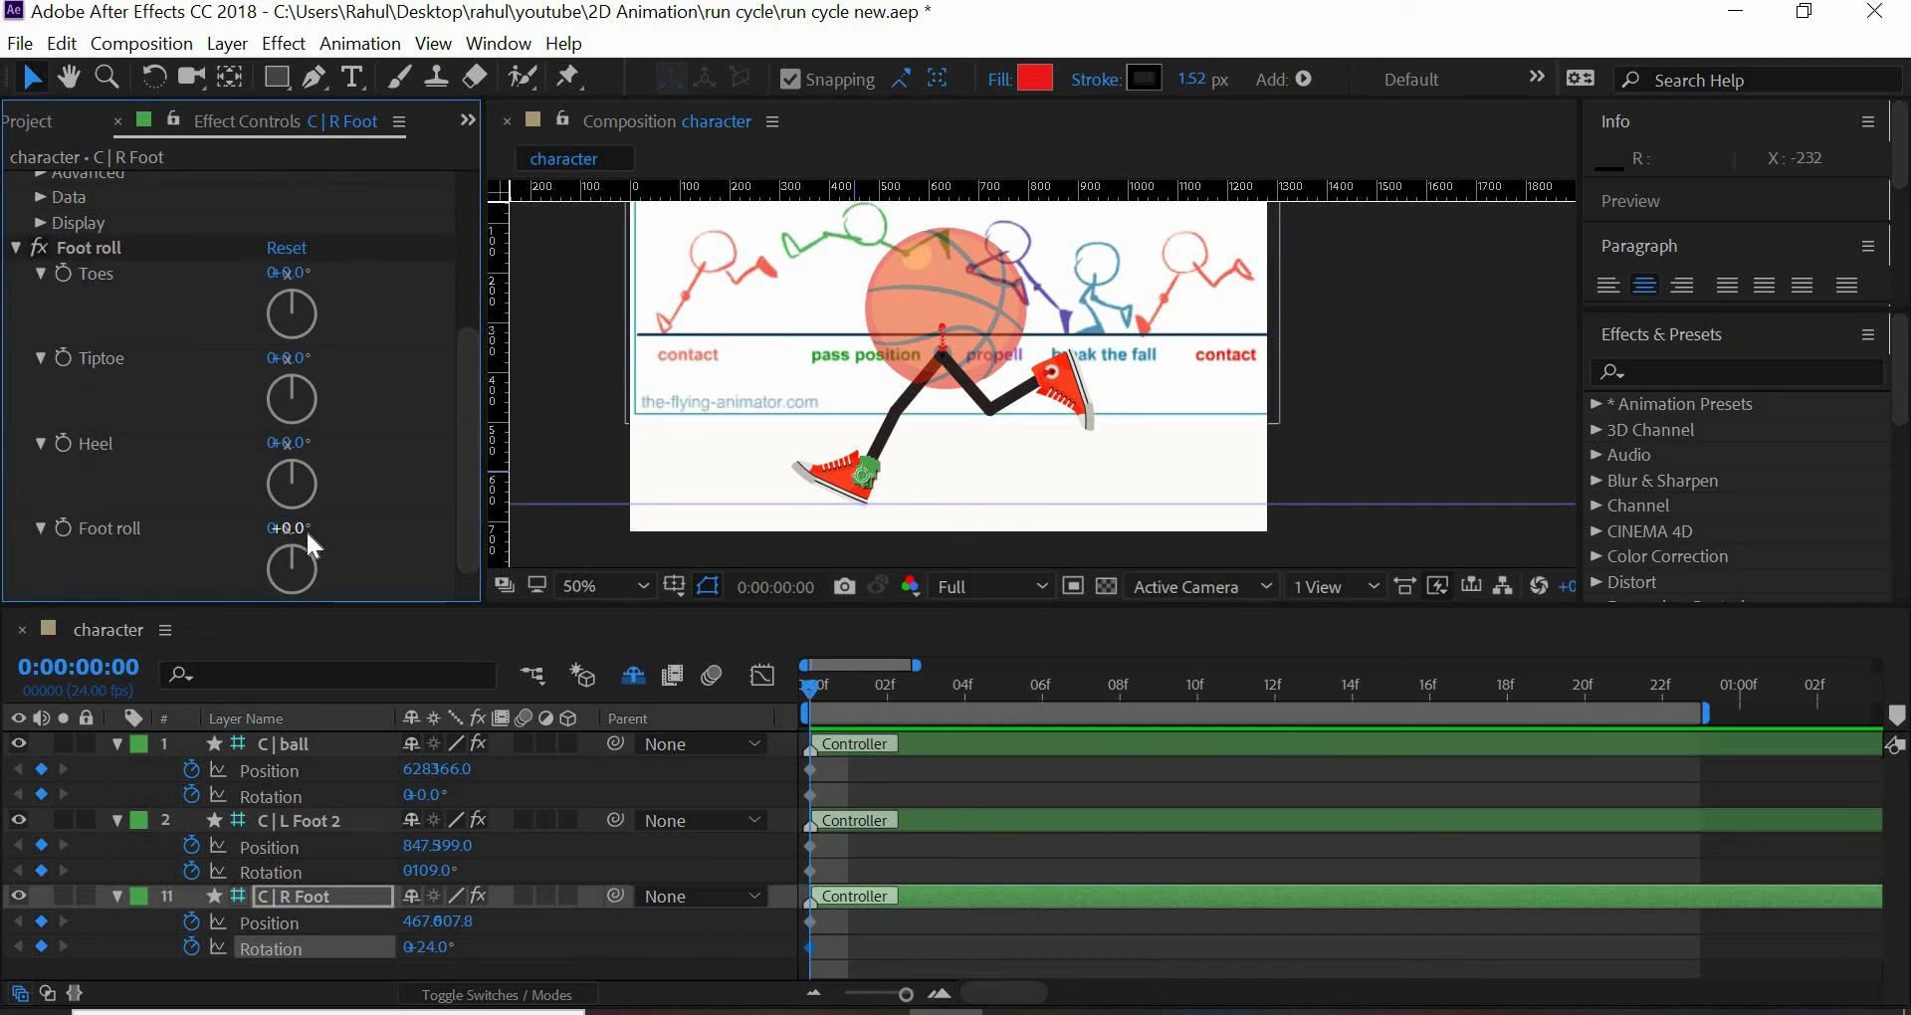
pyautogui.moveTo(290, 529); pyautogui.dragTo(339, 550)
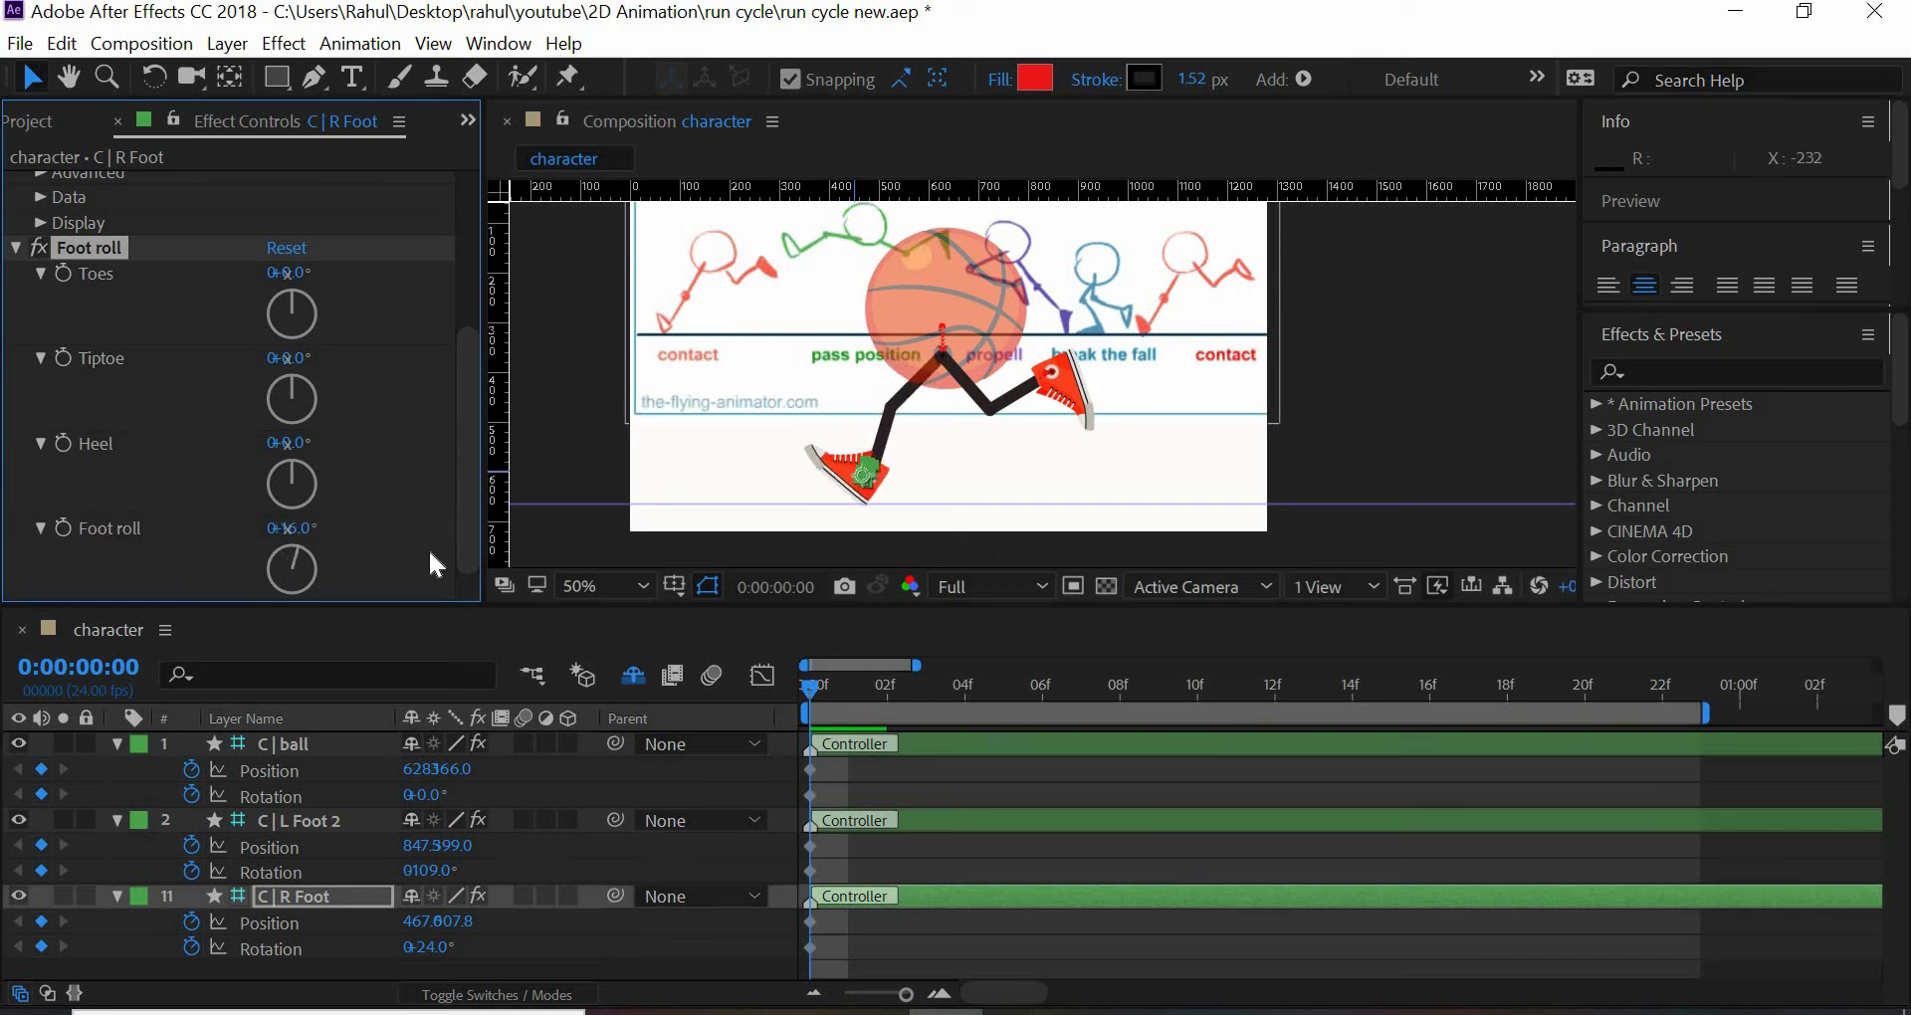
pyautogui.hotkey('ctrl', 'z')
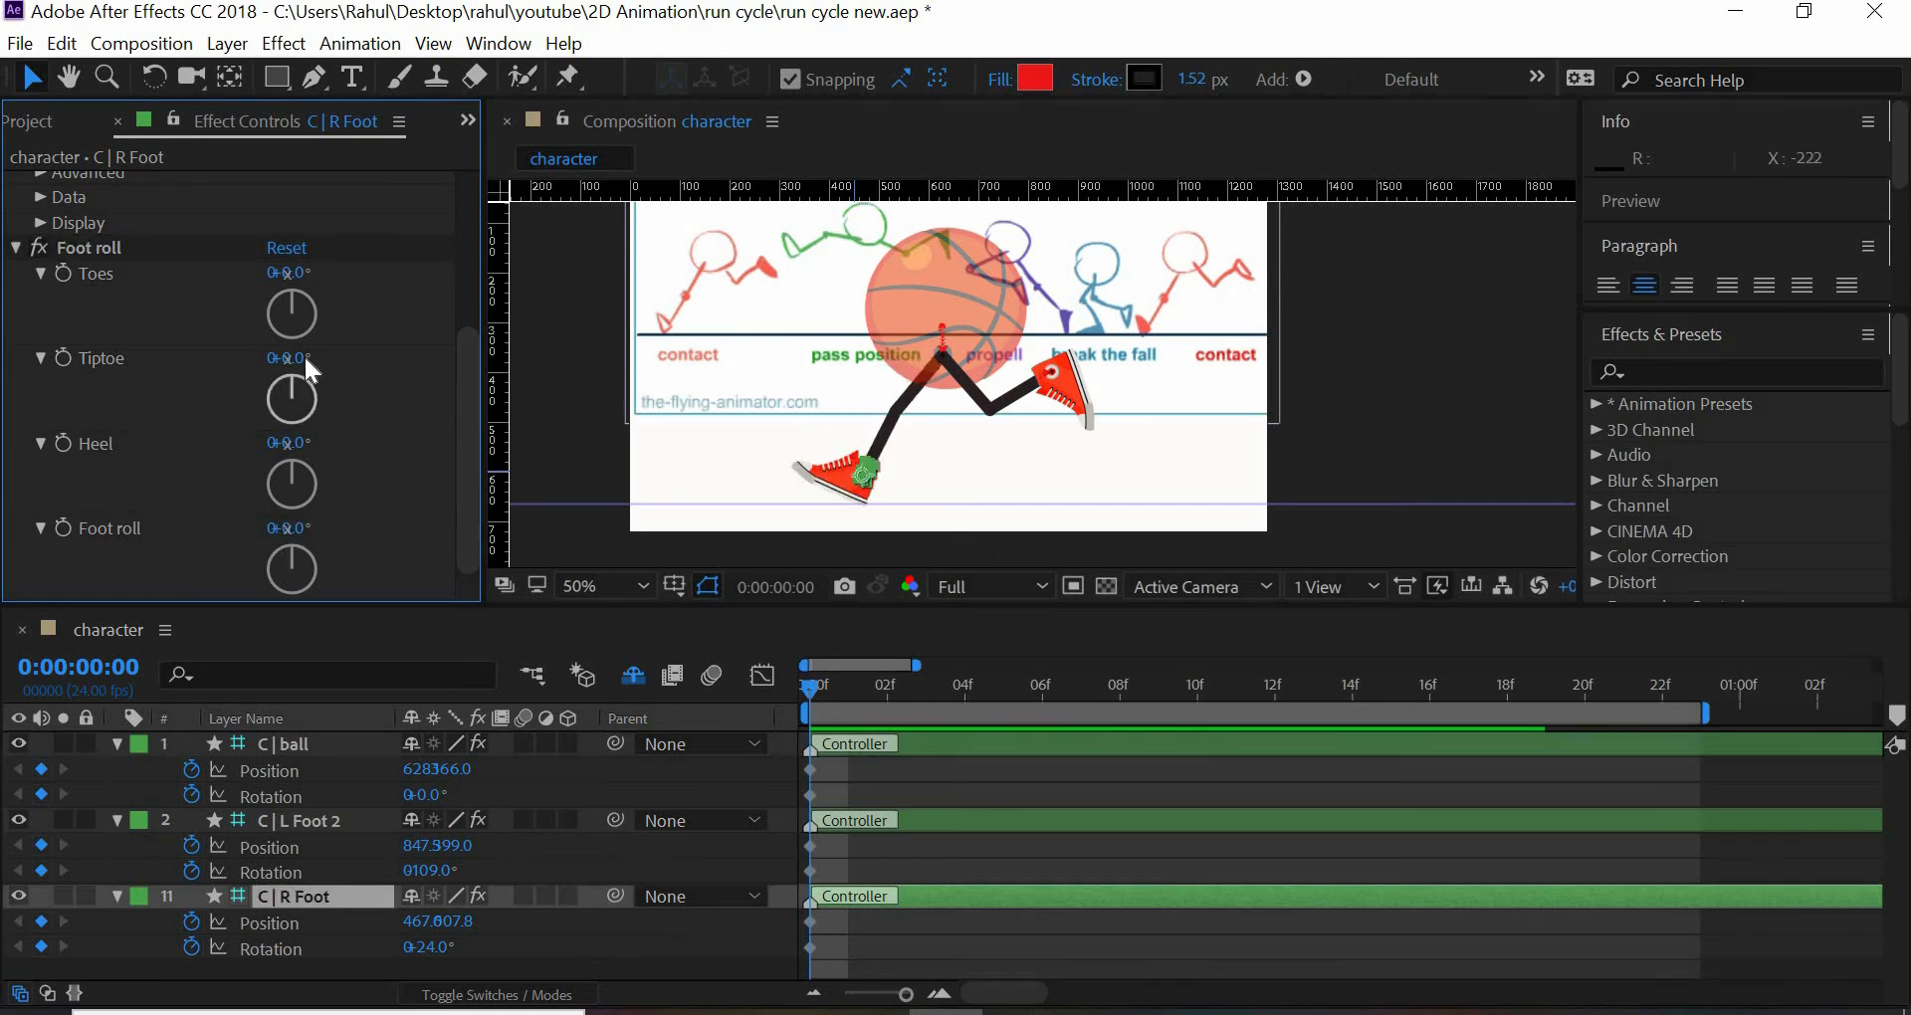
pyautogui.moveTo(303, 354); pyautogui.dragTo(319, 391)
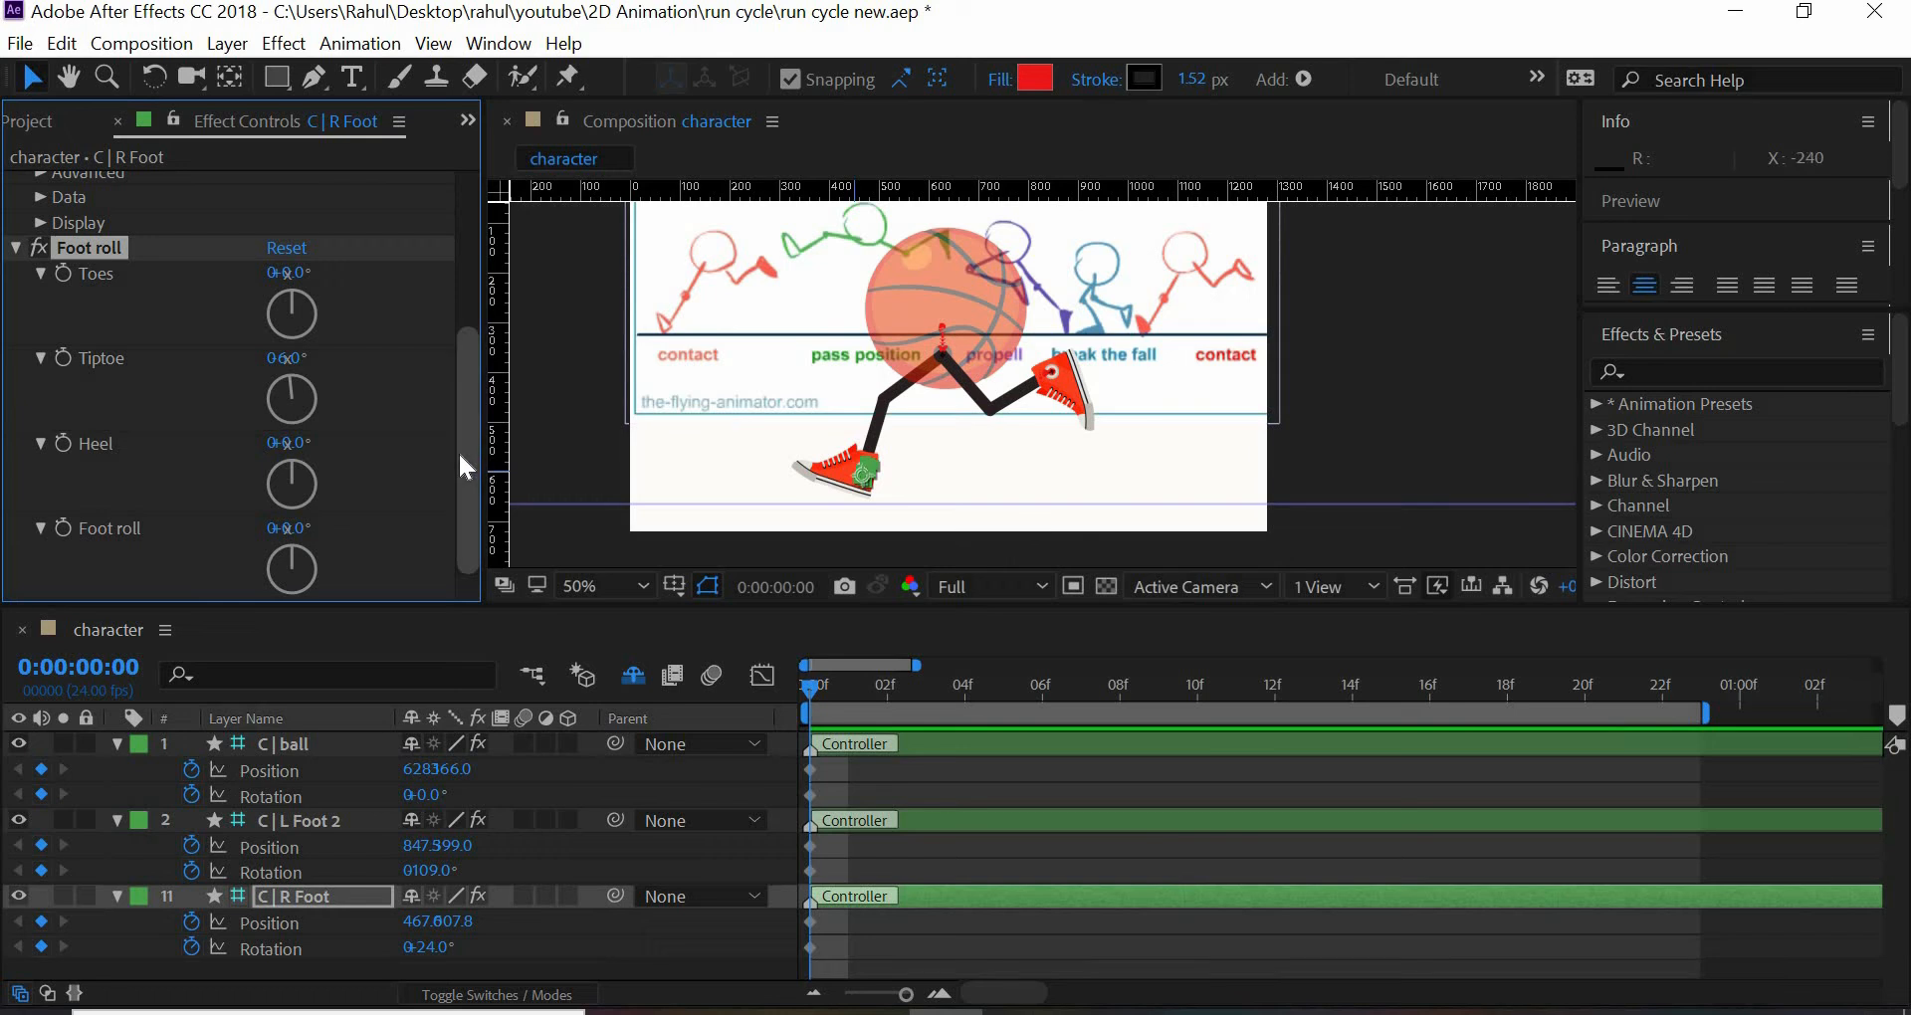
pyautogui.hotkey('ctrl', 'z')
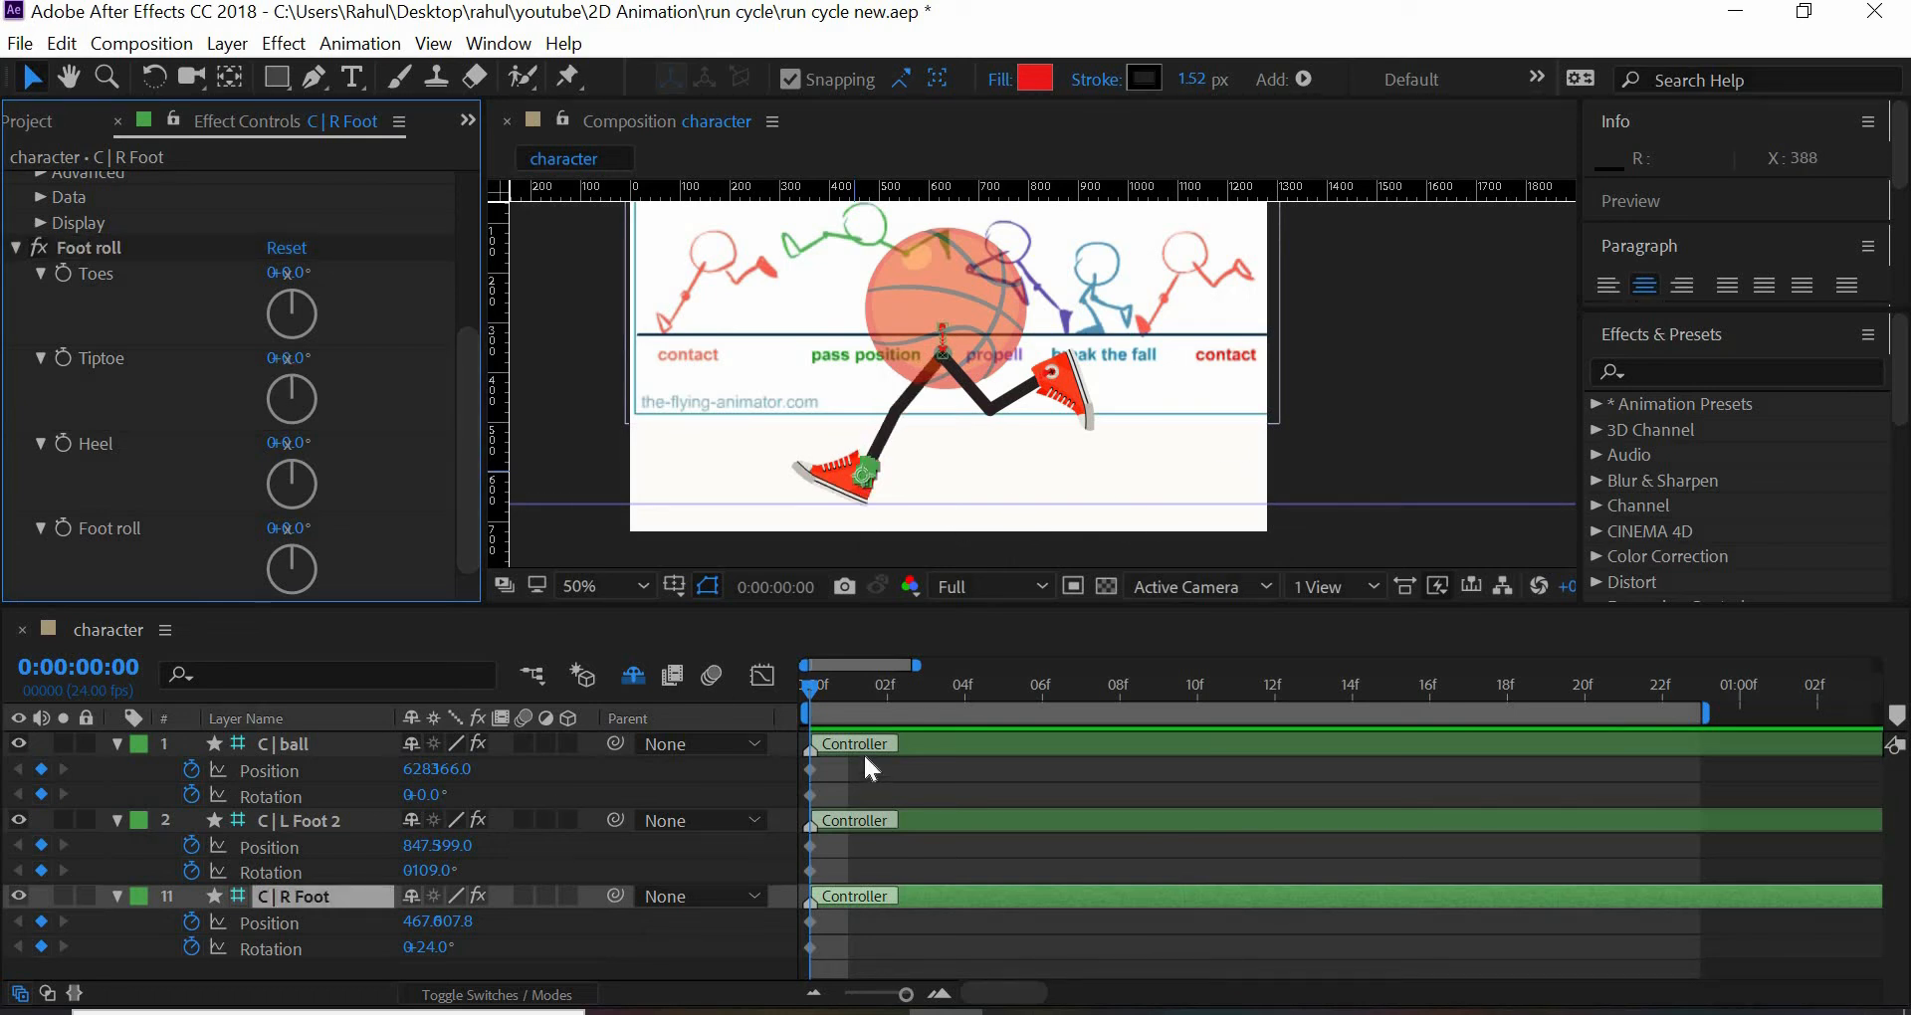
# - Go to frame 3 and try setting the C | L Foot 2 controller's rotation to 0°
pyautogui.click(852, 695)
pyautogui.click(882, 695)
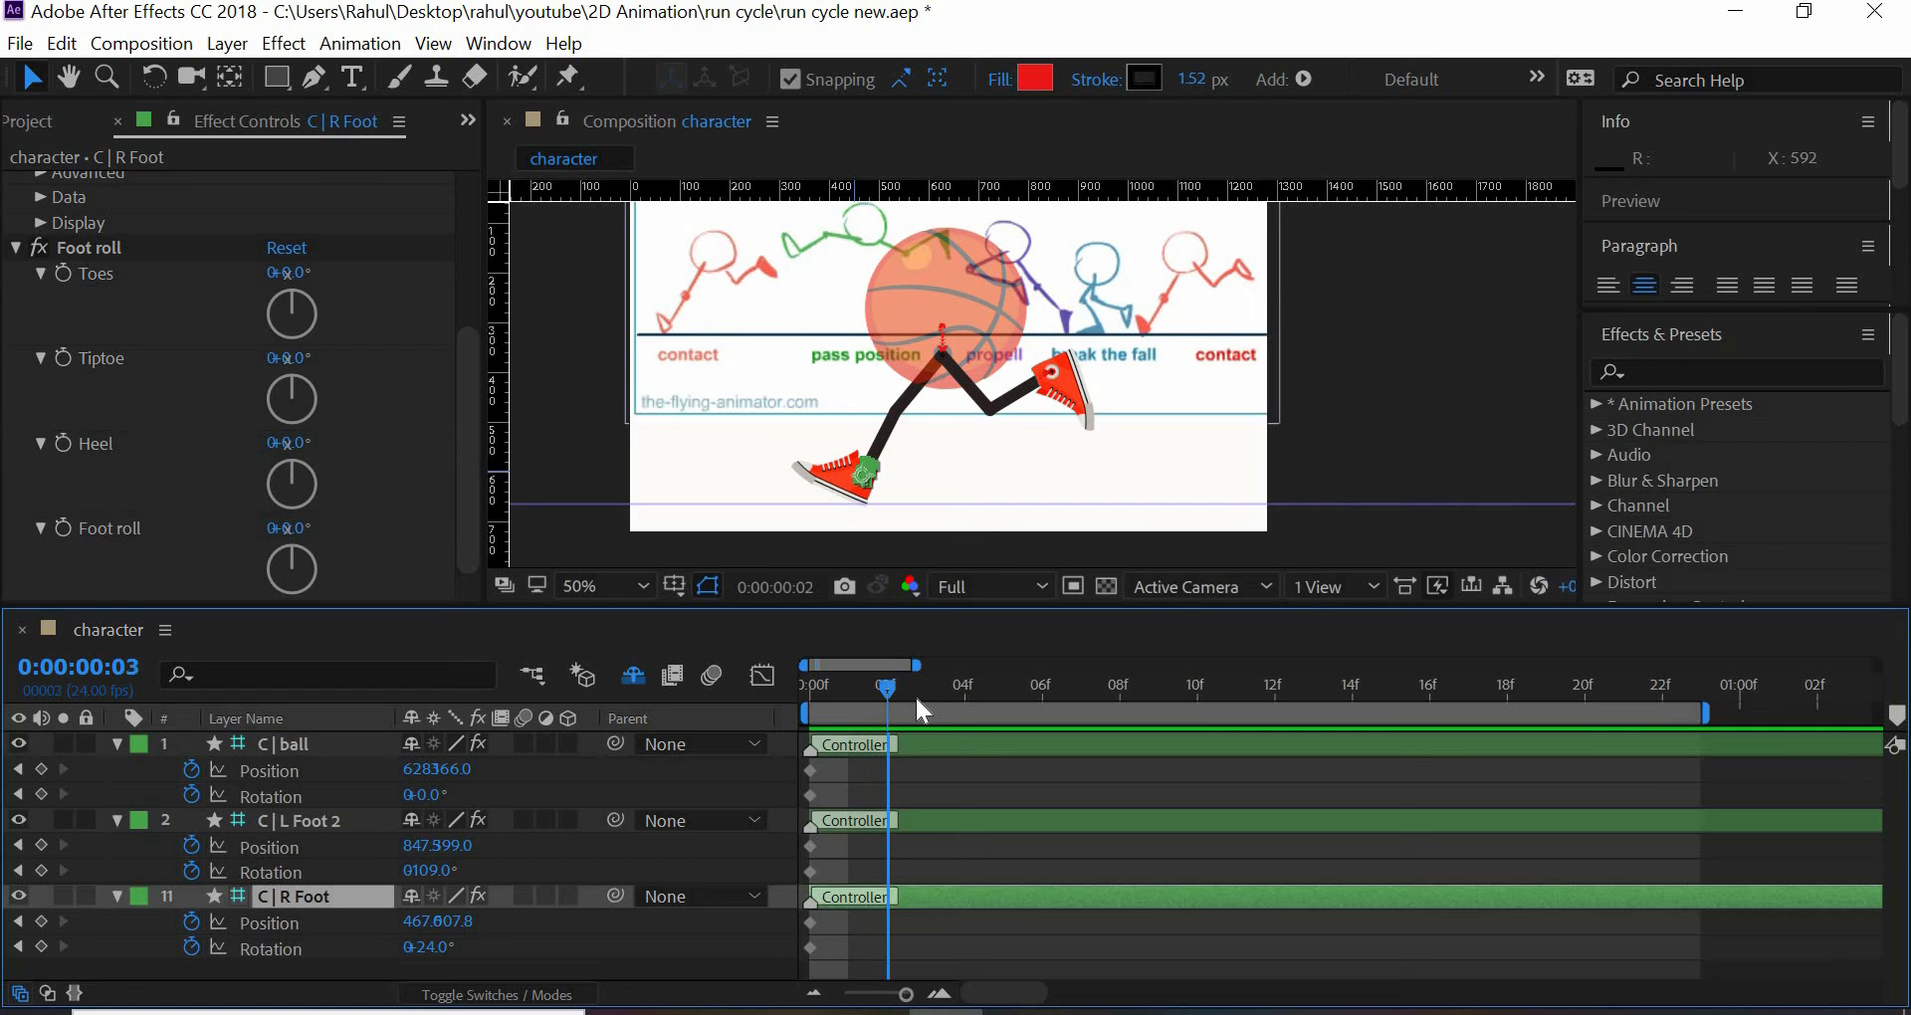
pyautogui.click(916, 695)
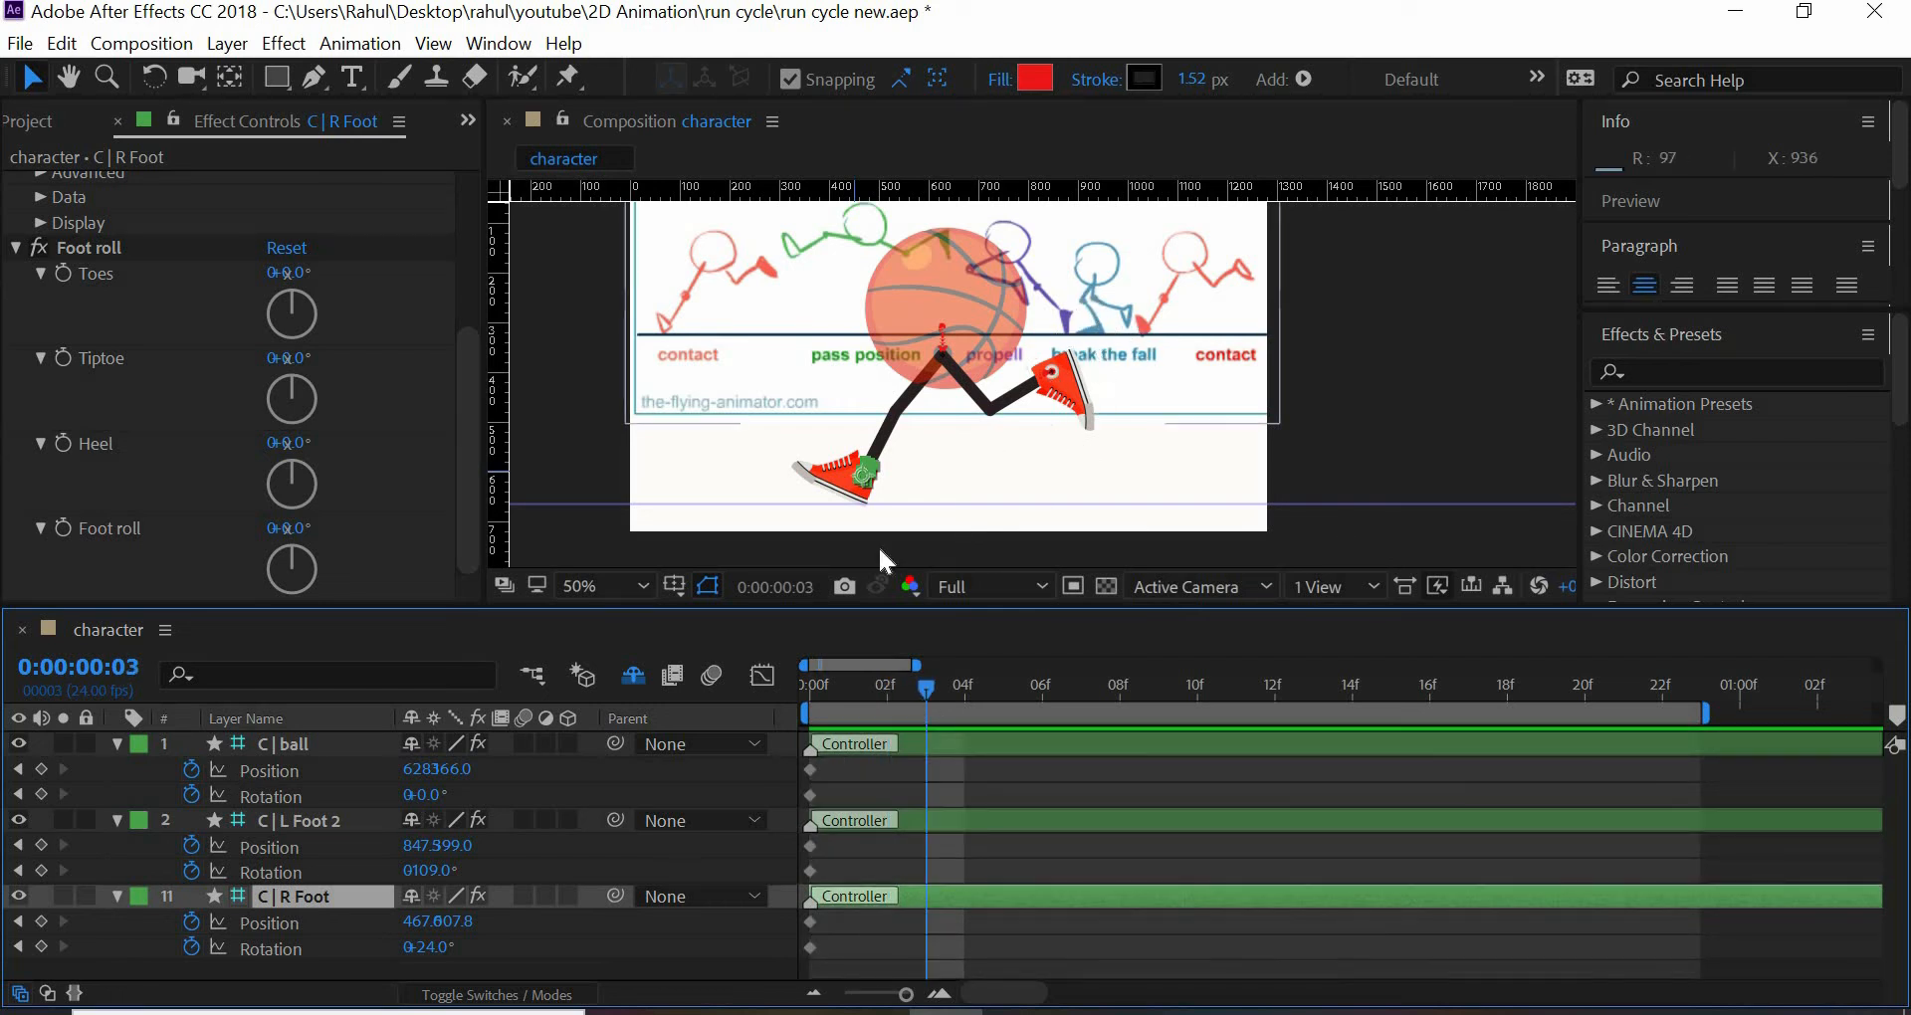
pyautogui.click(429, 872)
pyautogui.write('0')
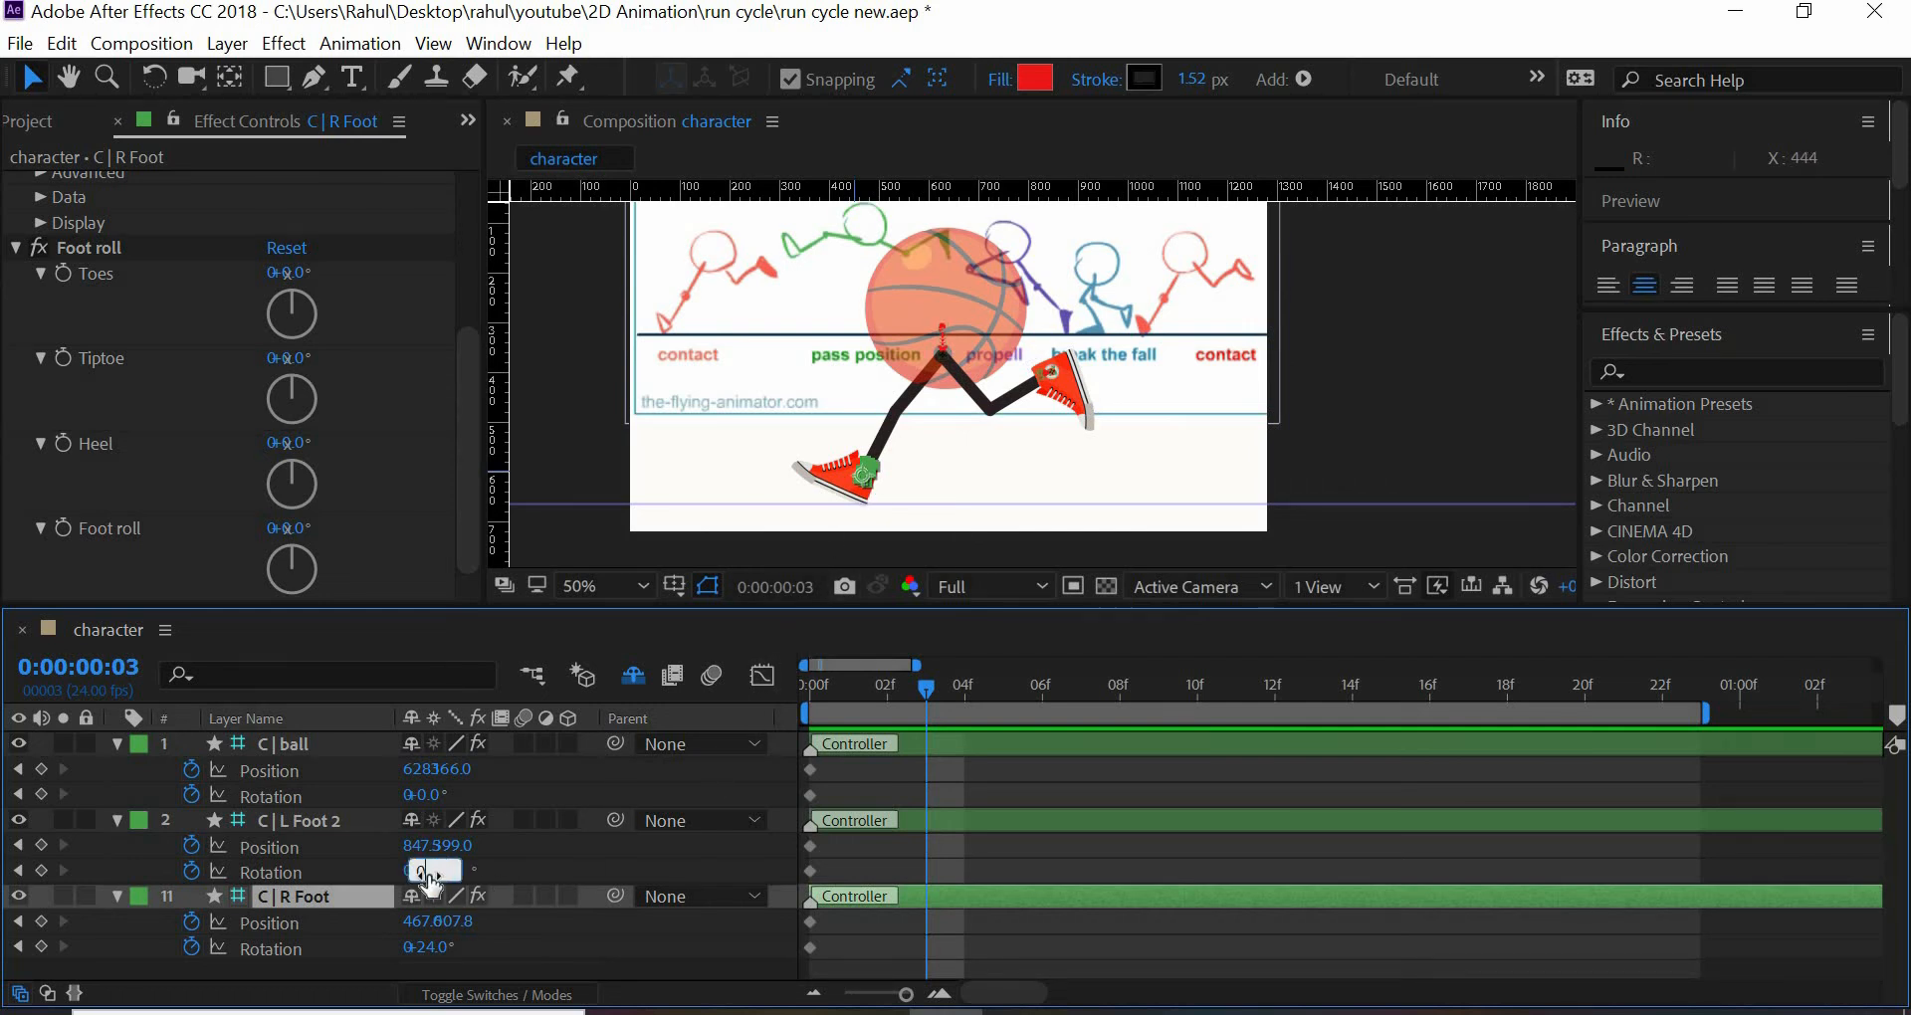
pyautogui.press('Return')
pyautogui.hotkey('ctrl', 'z')
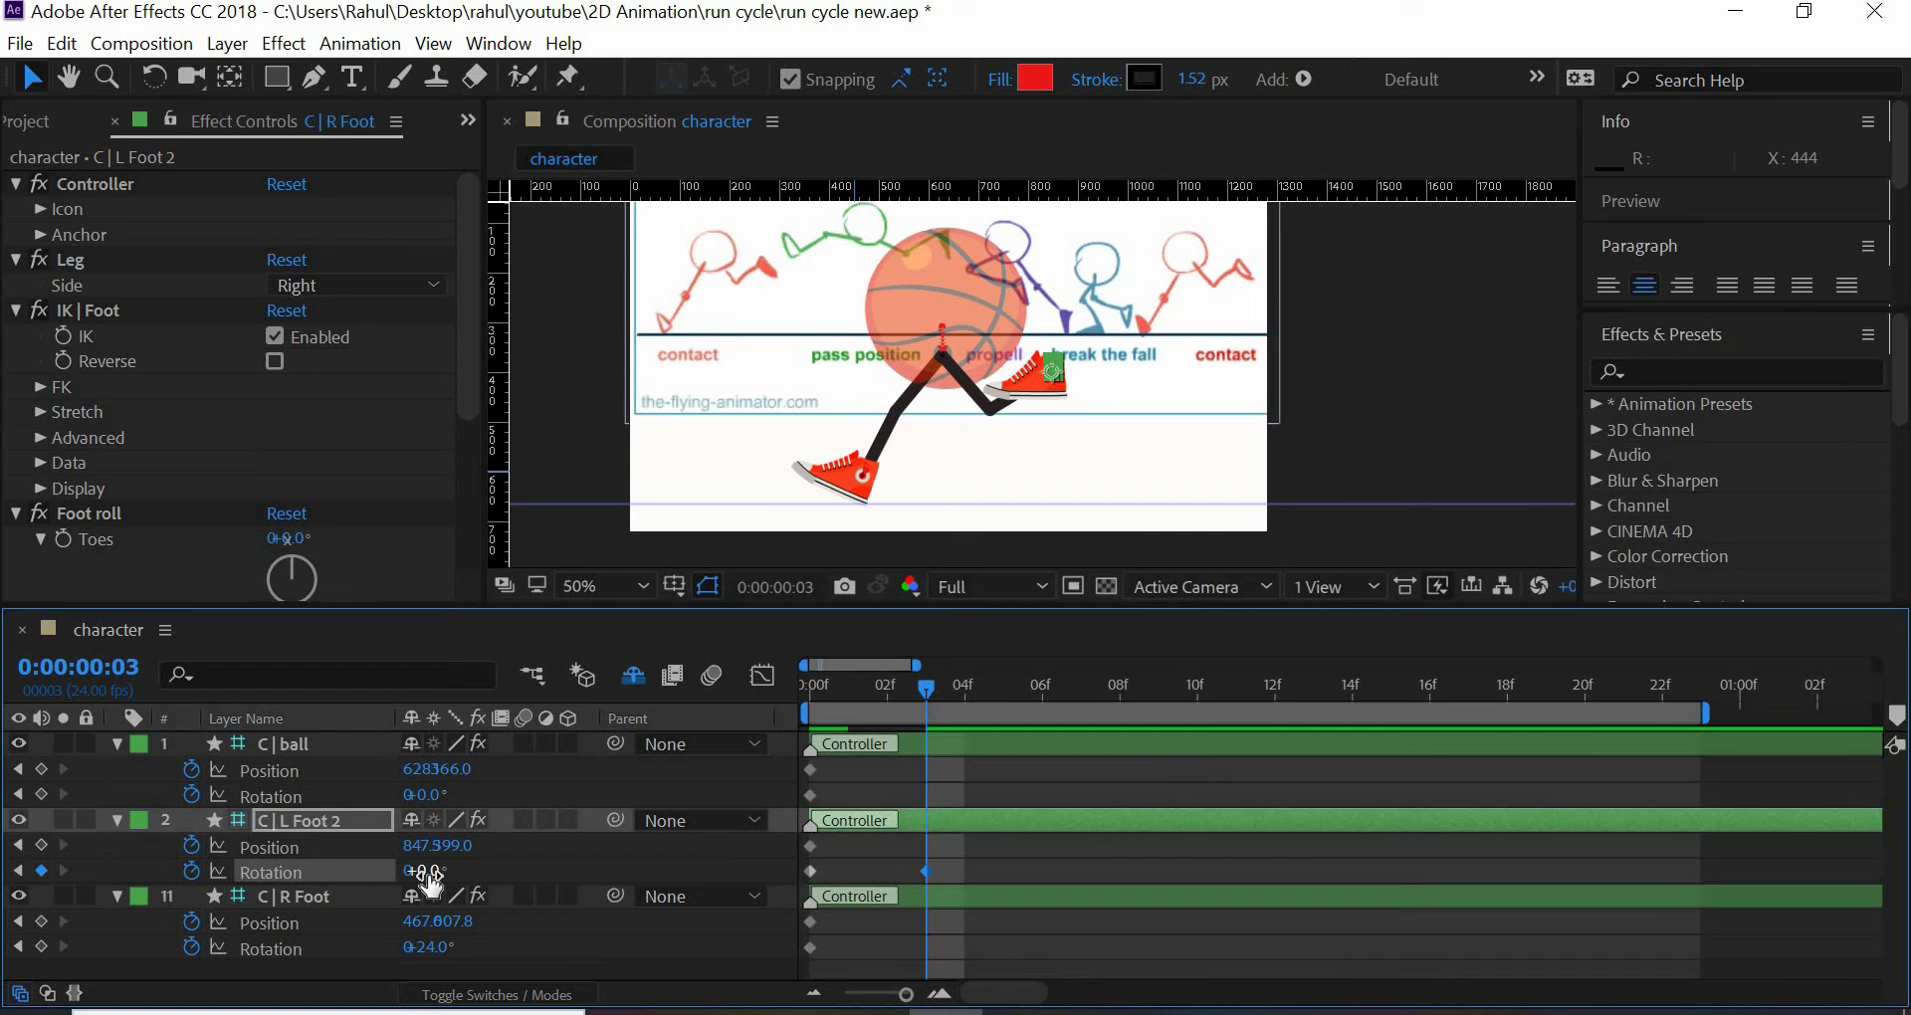
# - Set the C | R Foot controller's rotation to 0° and its X position to 594 at frame 3
pyautogui.click(444, 949)
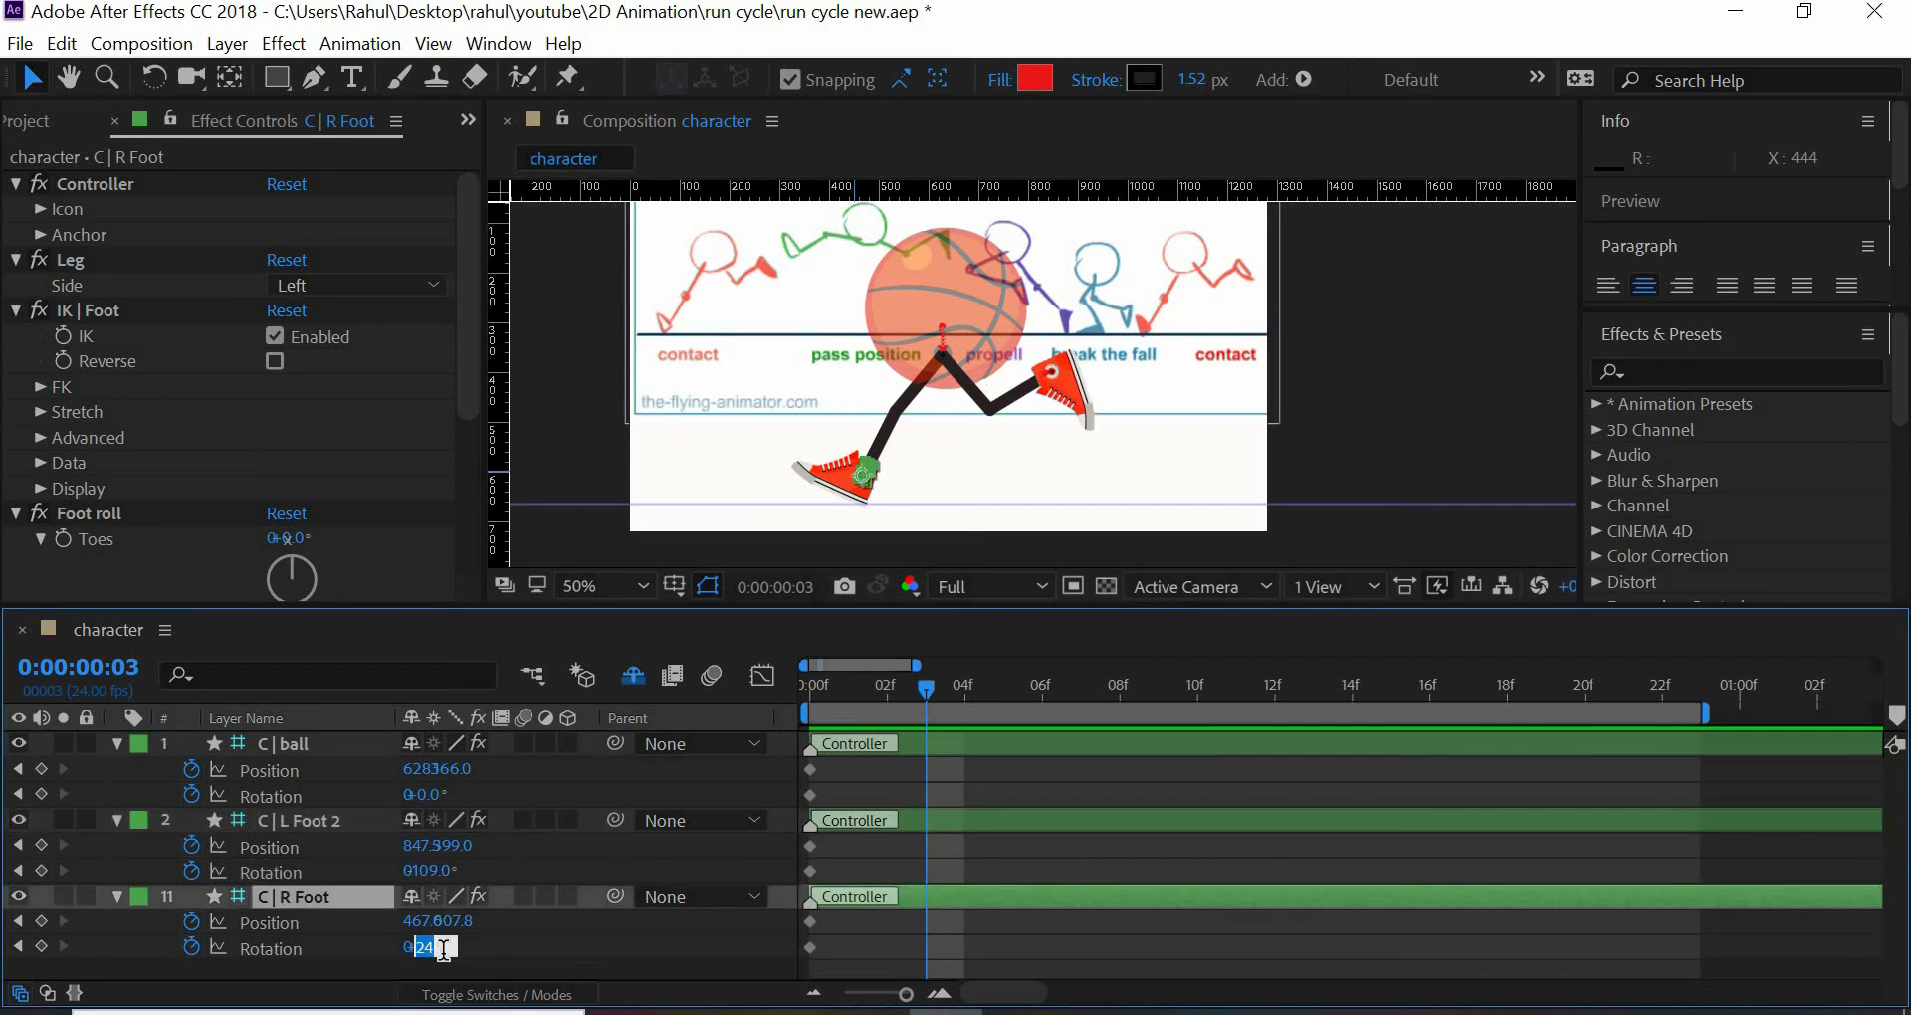
pyautogui.write('0')
pyautogui.press('Return')
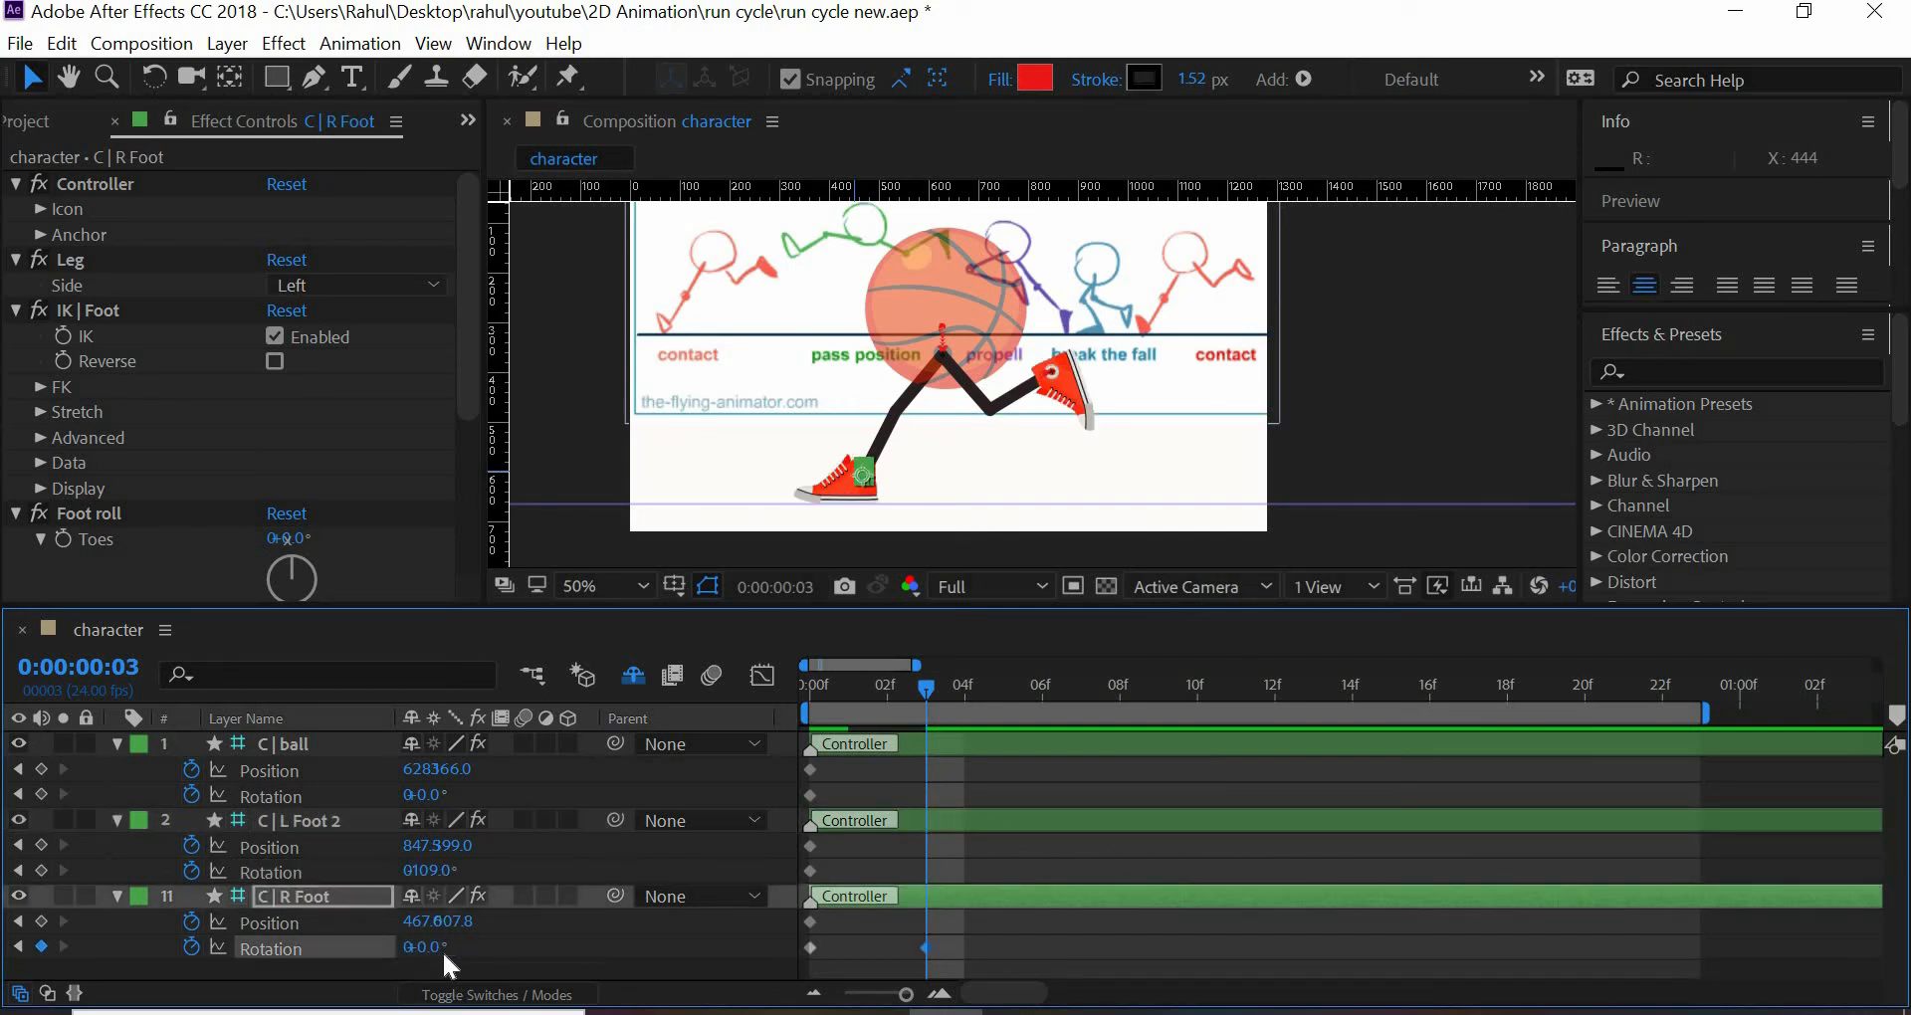
pyautogui.moveTo(423, 922); pyautogui.dragTo(645, 975)
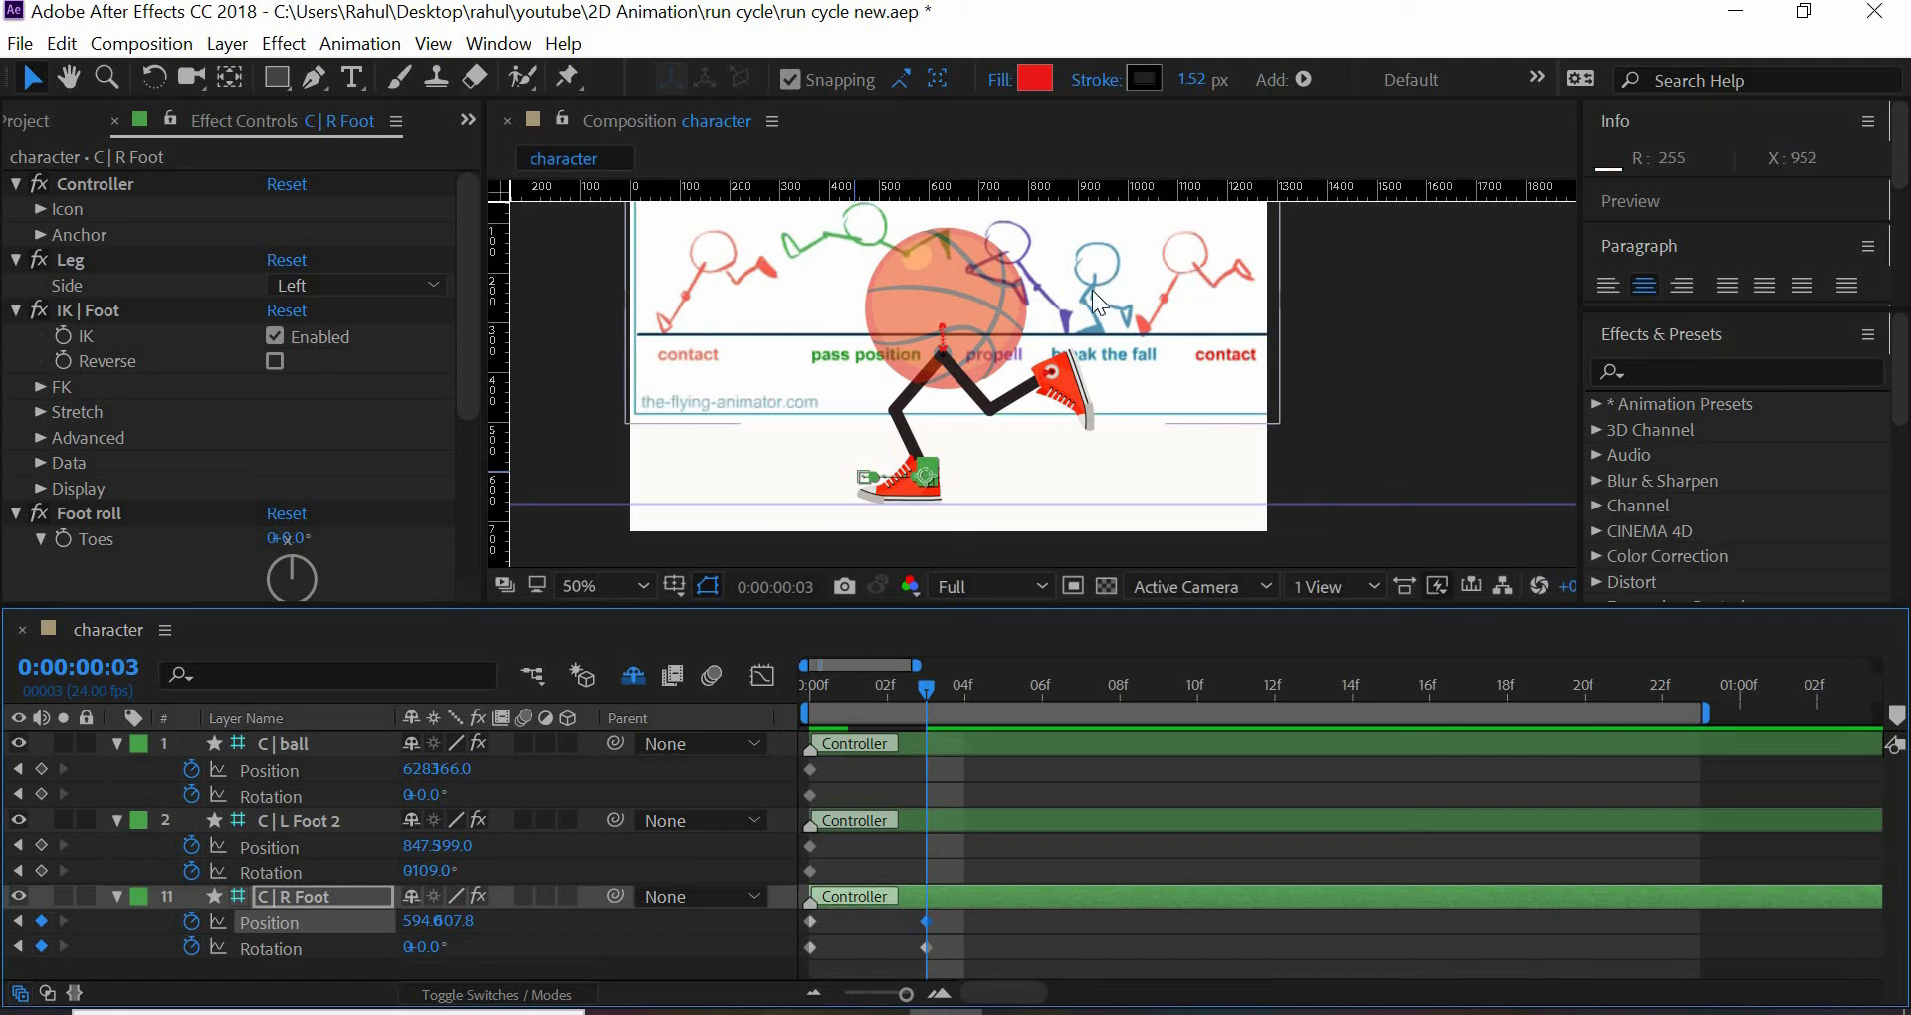
# - Lower the C | ball controller to a Y position of 385 at frame 3 and check the motion from the earlier frames
pyautogui.moveTo(416, 769); pyautogui.dragTo(501, 776)
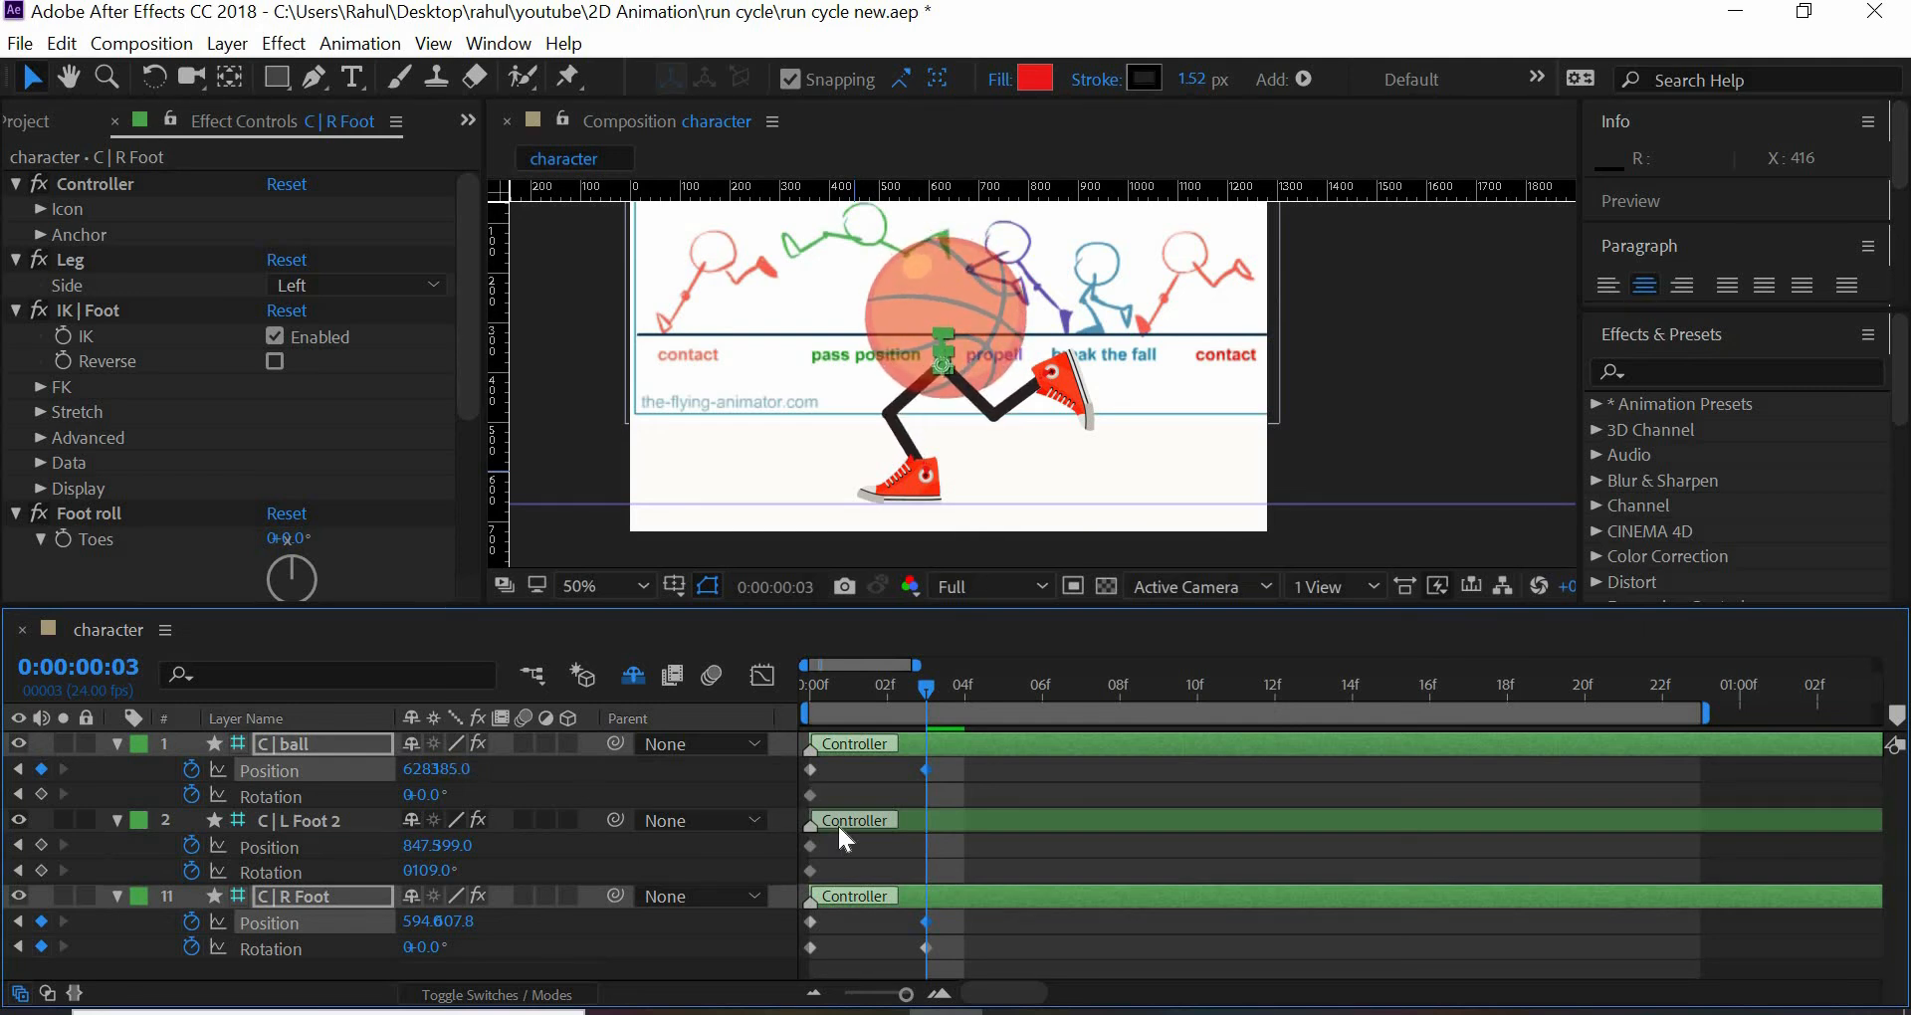
pyautogui.click(926, 770)
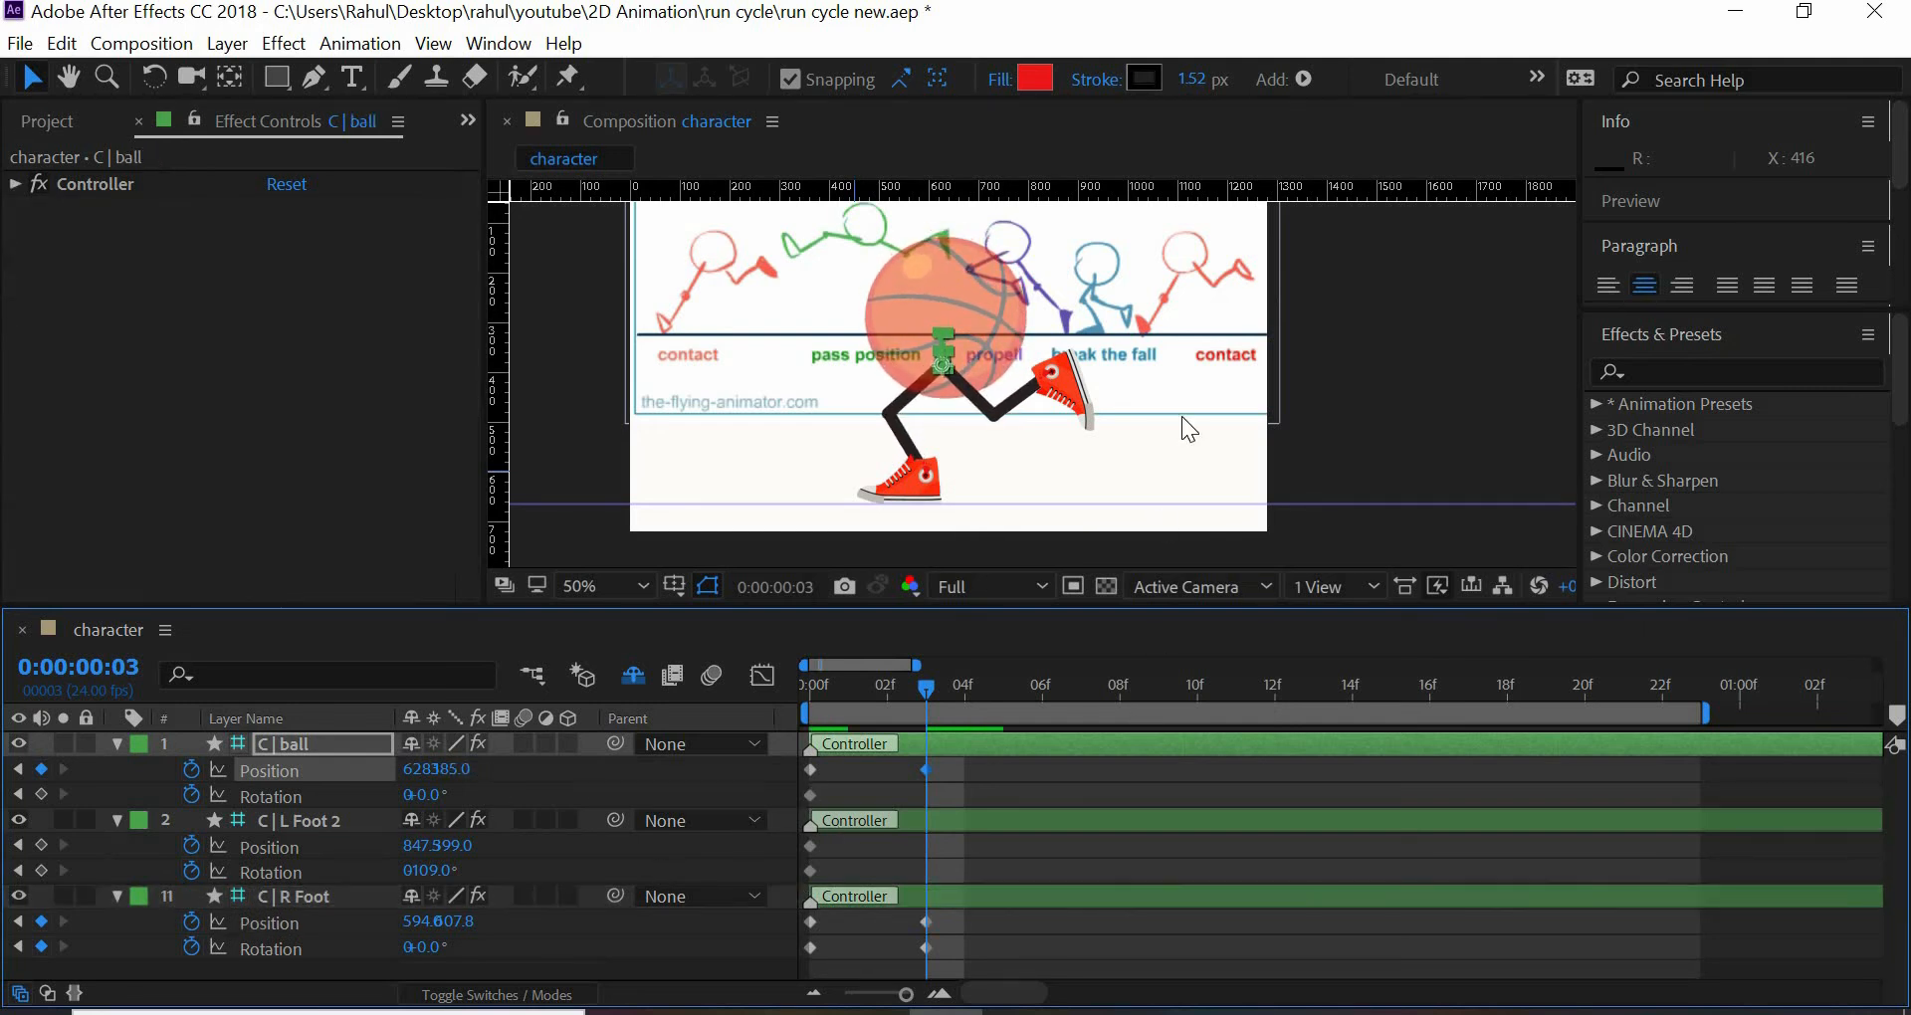
pyautogui.click(886, 693)
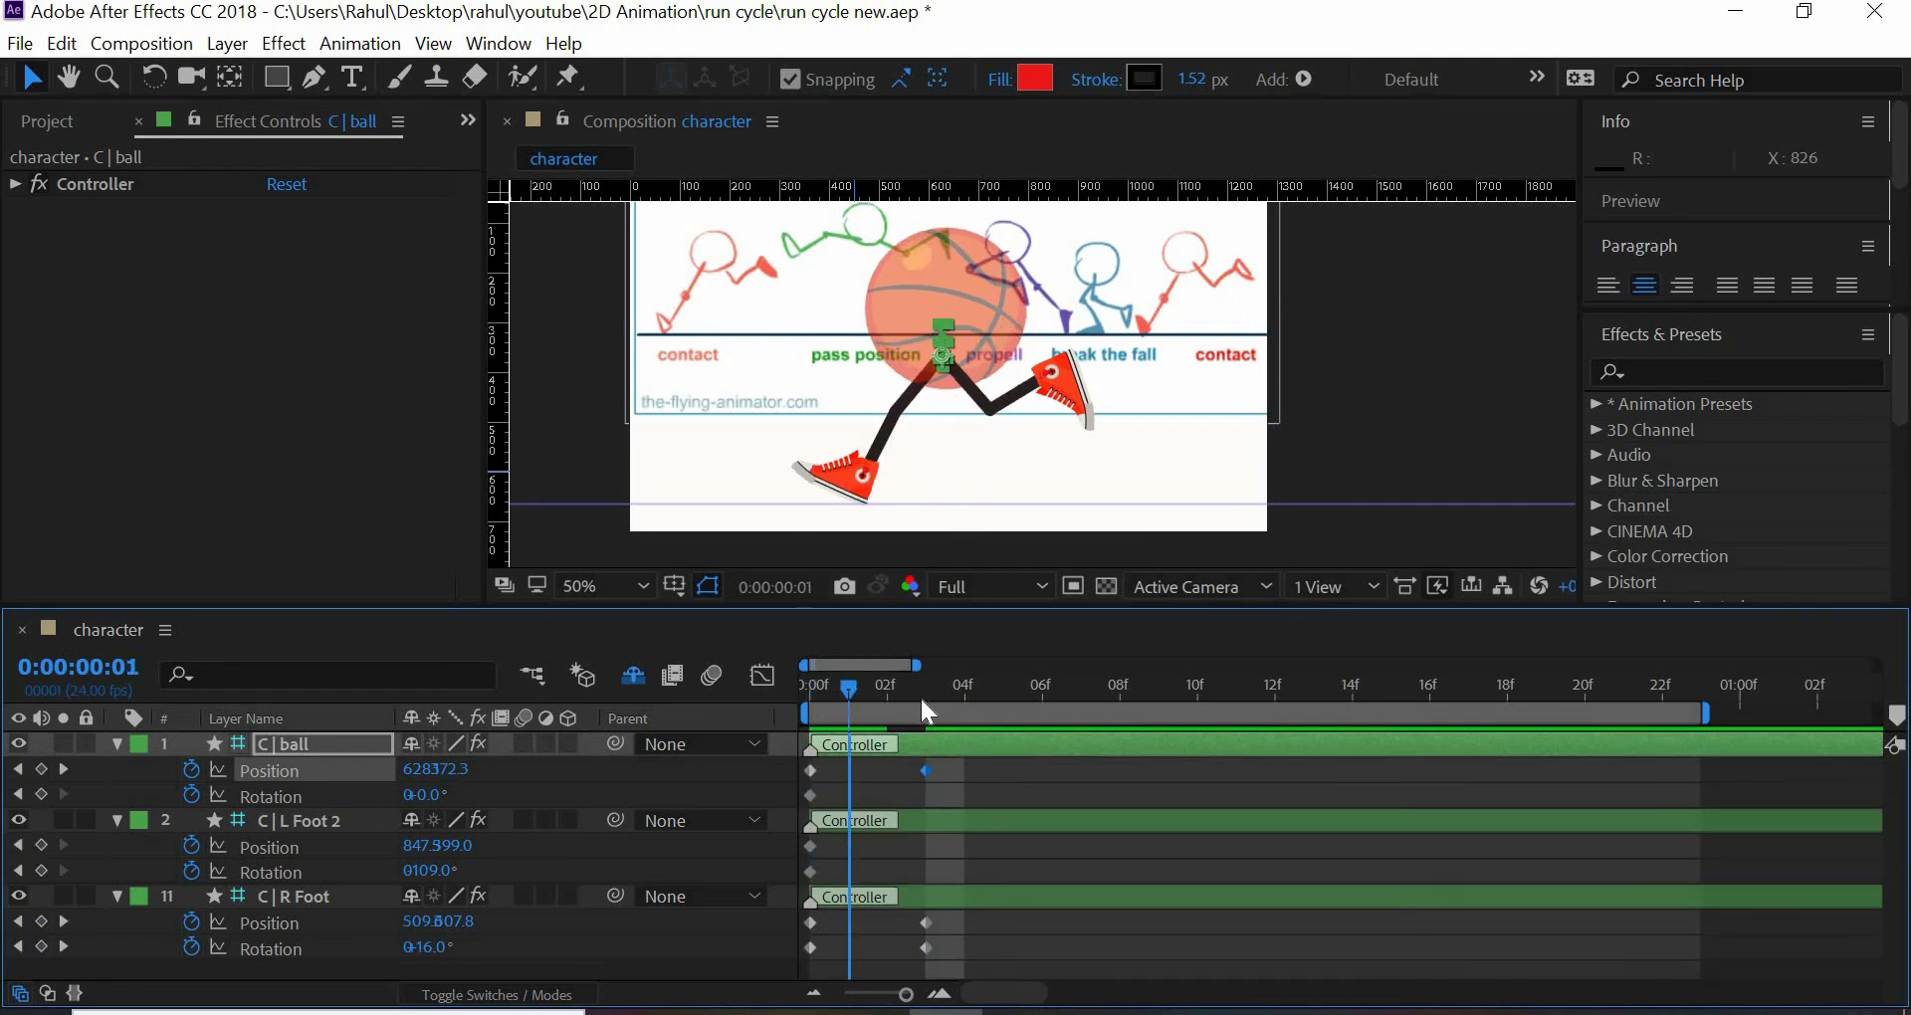
pyautogui.click(929, 702)
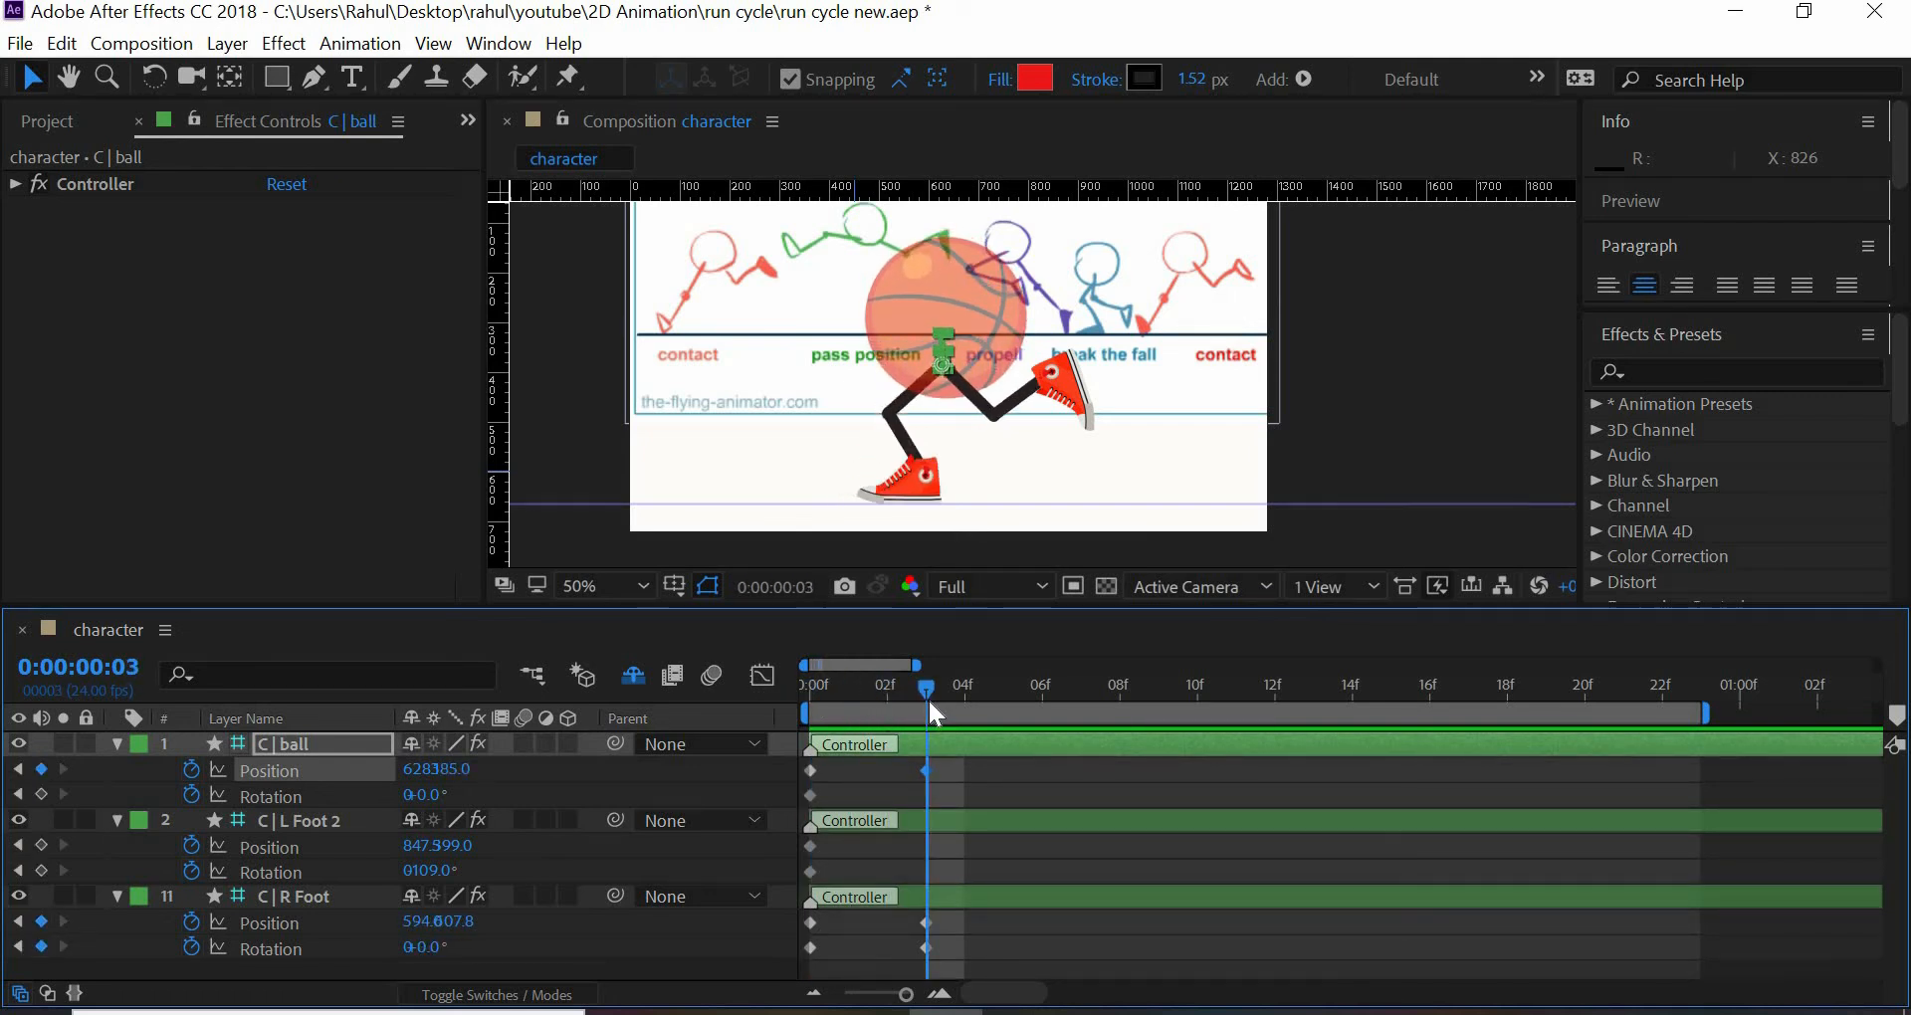
pyautogui.moveTo(929, 701)
pyautogui.mouseDown()
pyautogui.moveTo(788, 703)
pyautogui.moveTo(926, 711)
pyautogui.mouseUp()
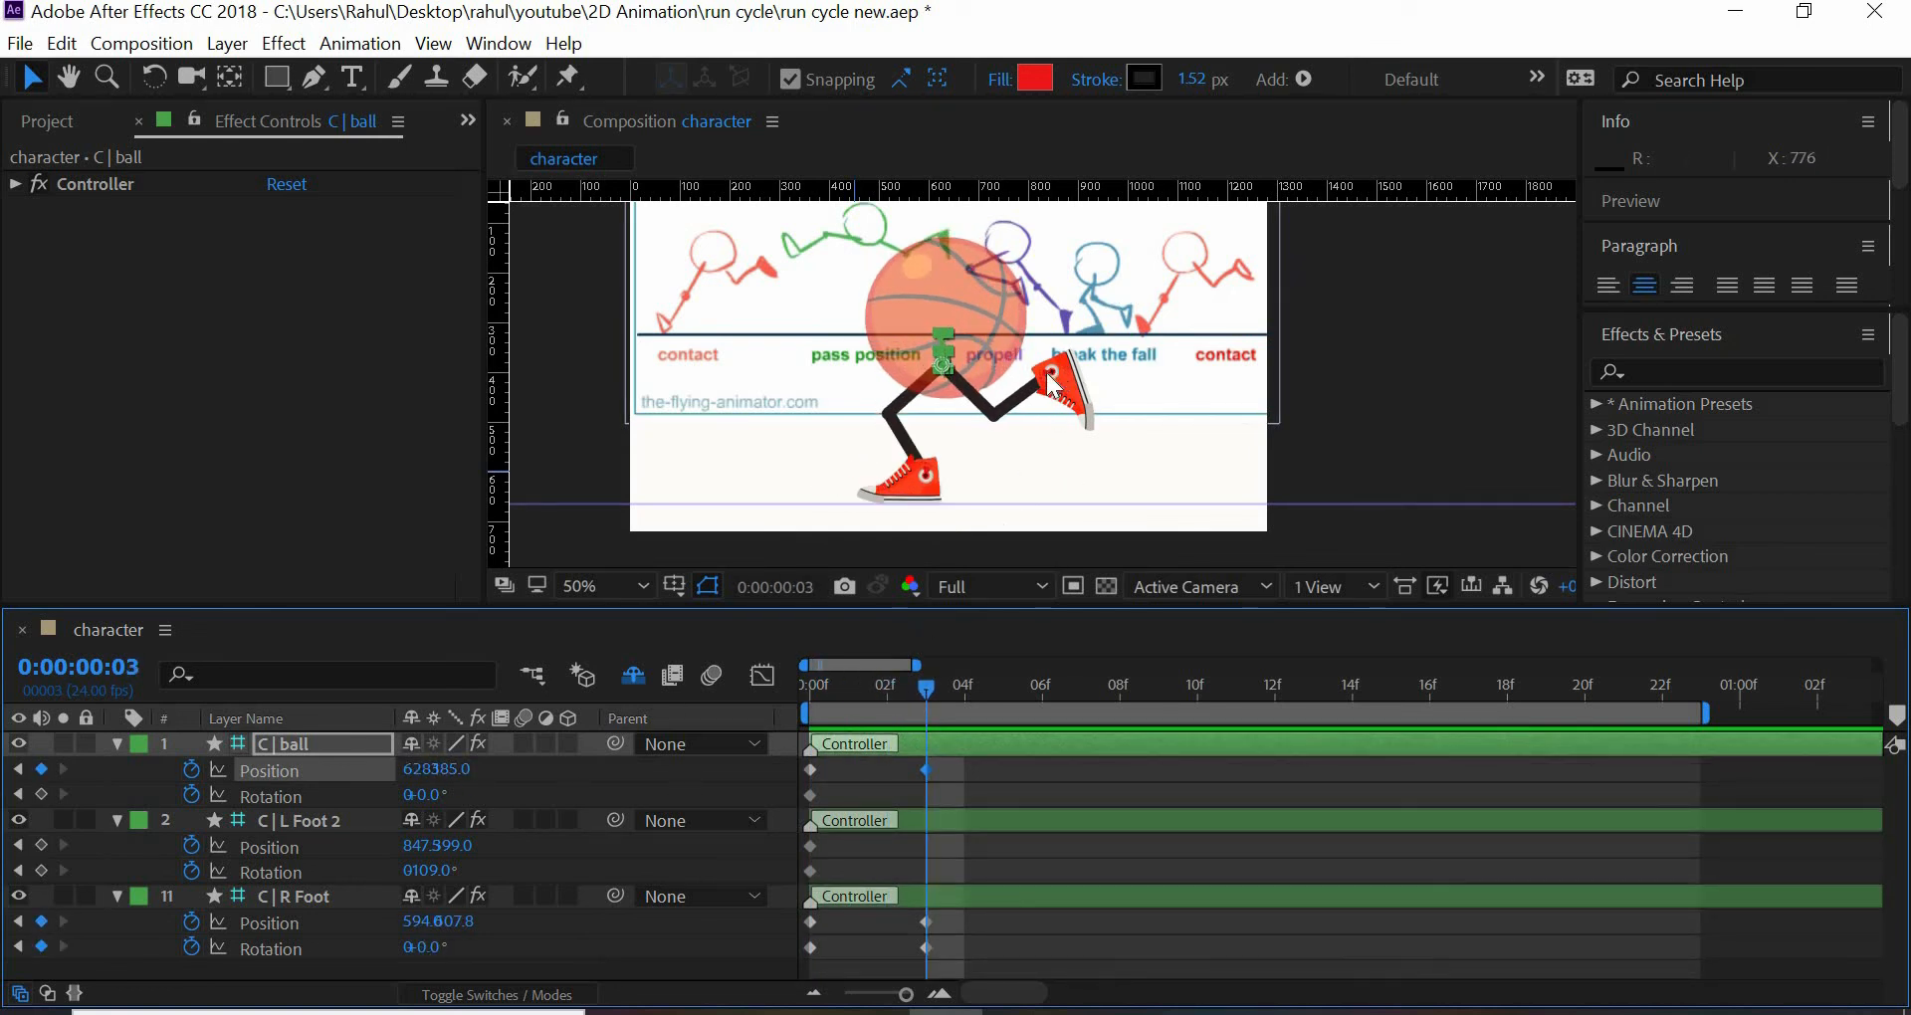
# - Pose the back leg at frame 3 by moving C | L Foot 2 to about 719, 501.7 and rotating it to -106°
pyautogui.moveTo(1051, 383); pyautogui.dragTo(960, 426)
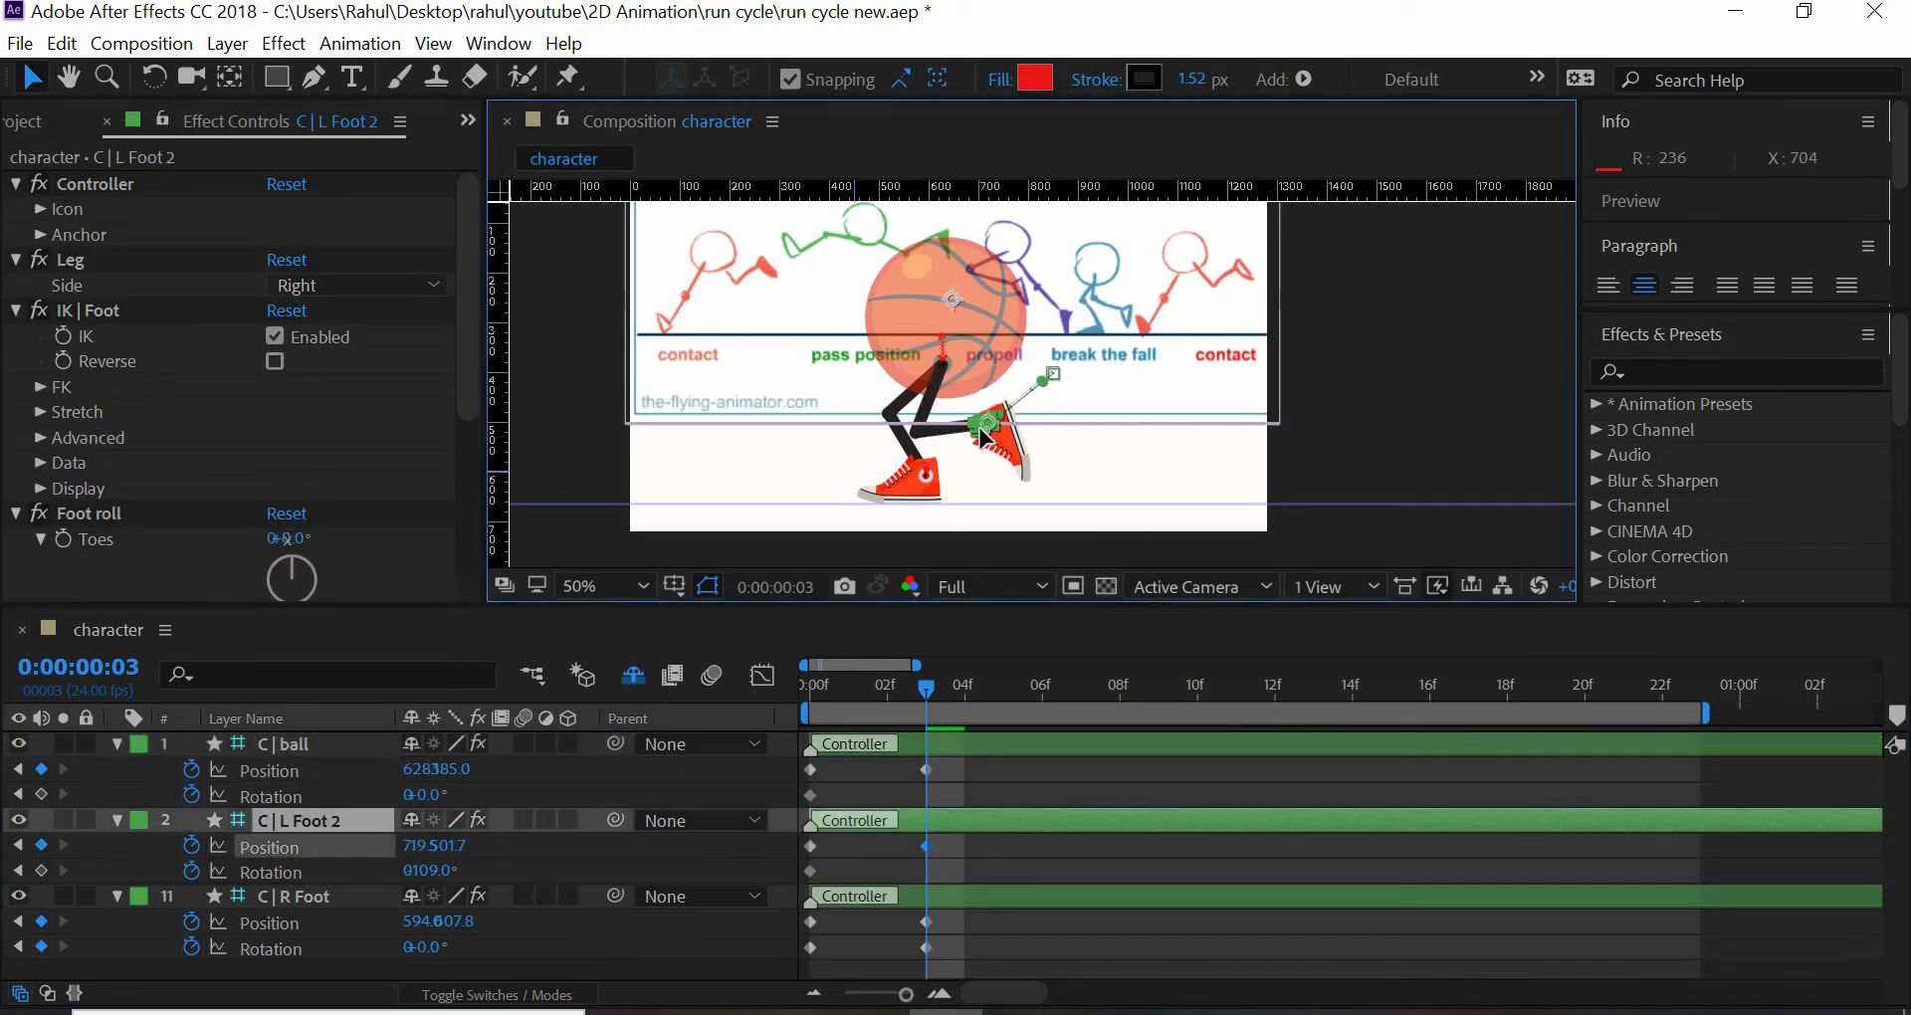
pyautogui.moveTo(434, 874)
pyautogui.mouseDown()
pyautogui.moveTo(491, 857)
pyautogui.moveTo(468, 858)
pyautogui.mouseUp()
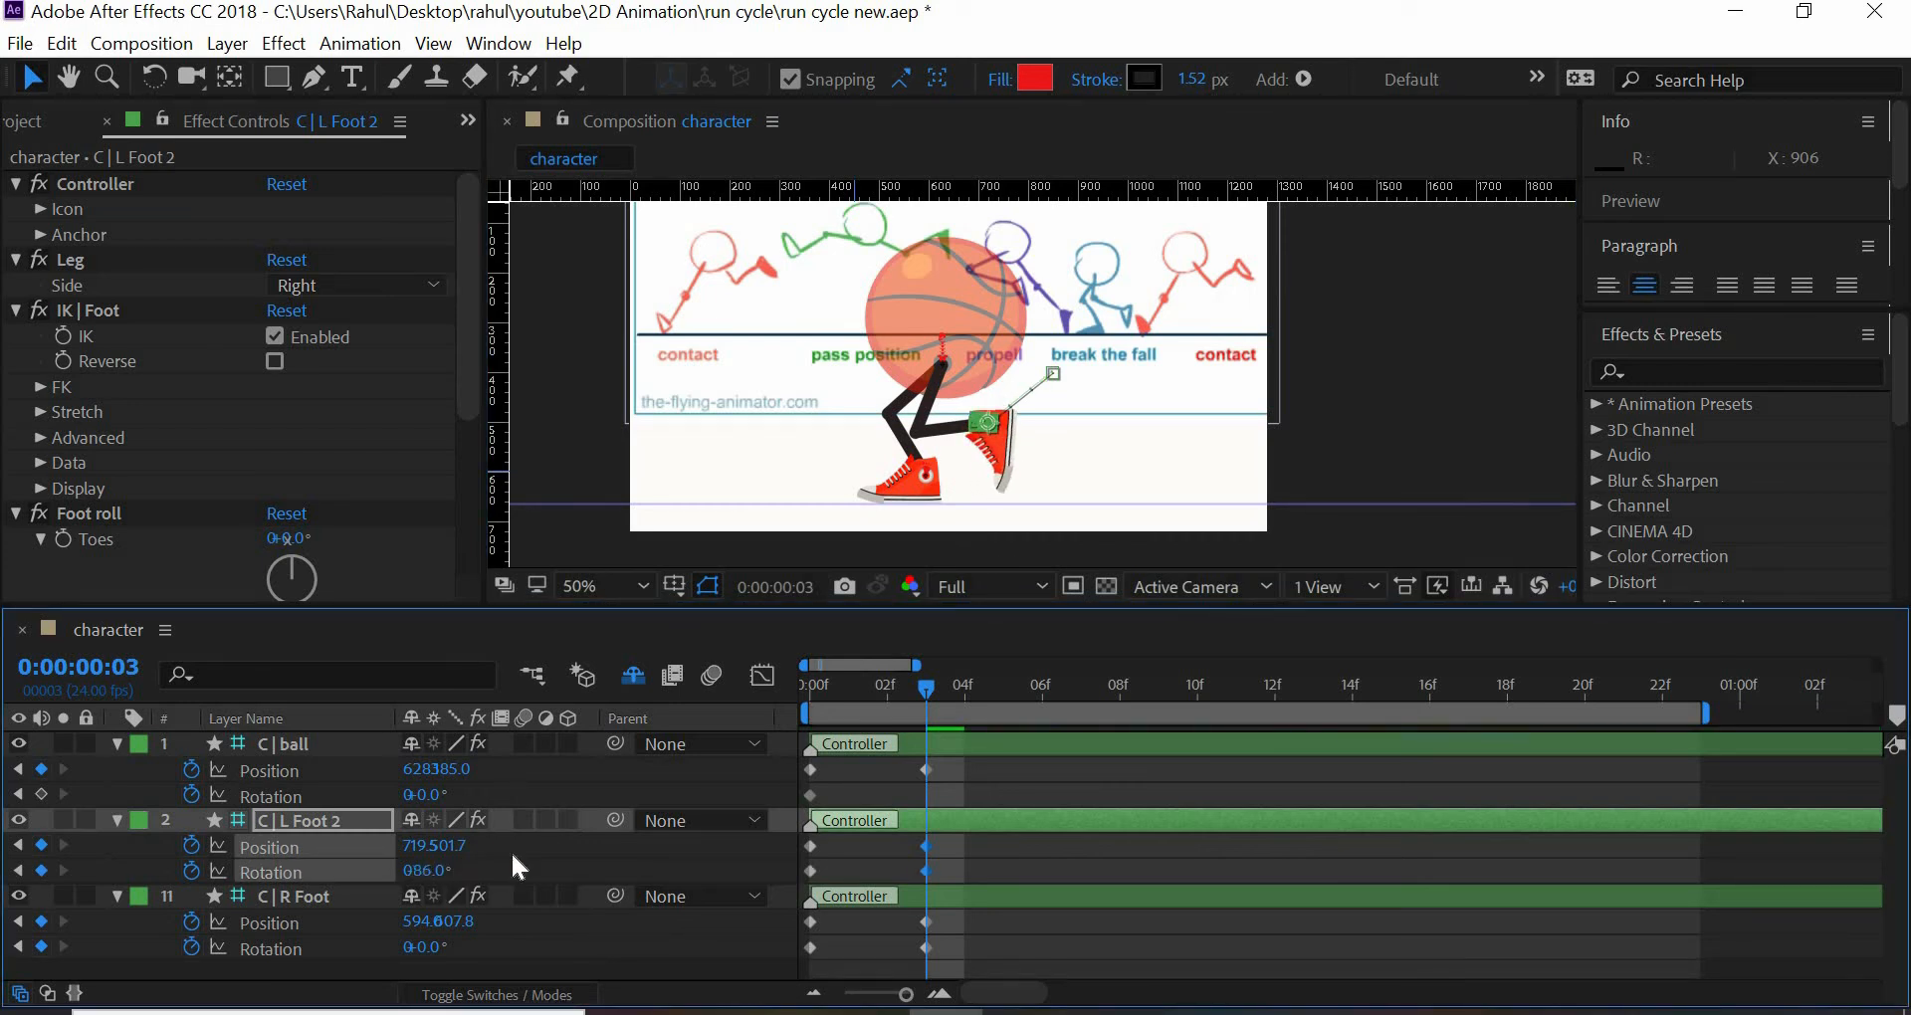
pyautogui.moveTo(925, 687); pyautogui.dragTo(790, 693)
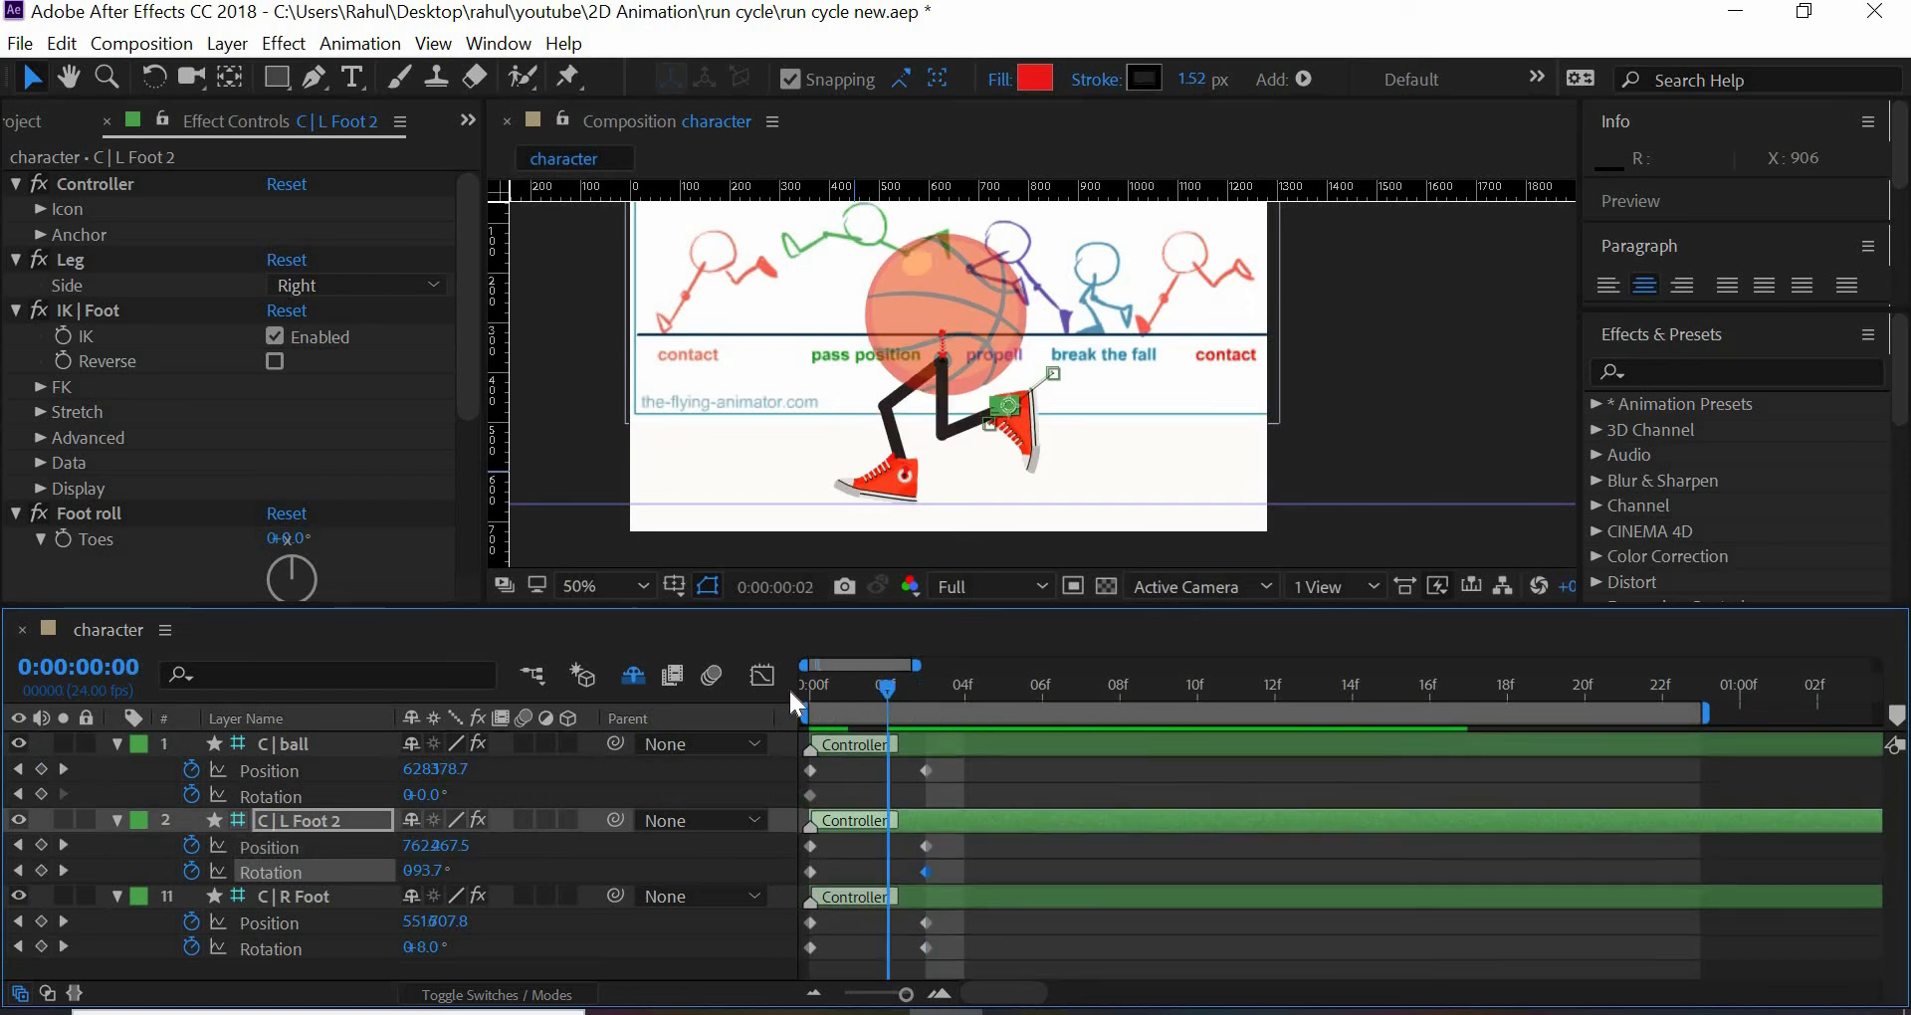
pyautogui.moveTo(907, 707); pyautogui.dragTo(959, 711)
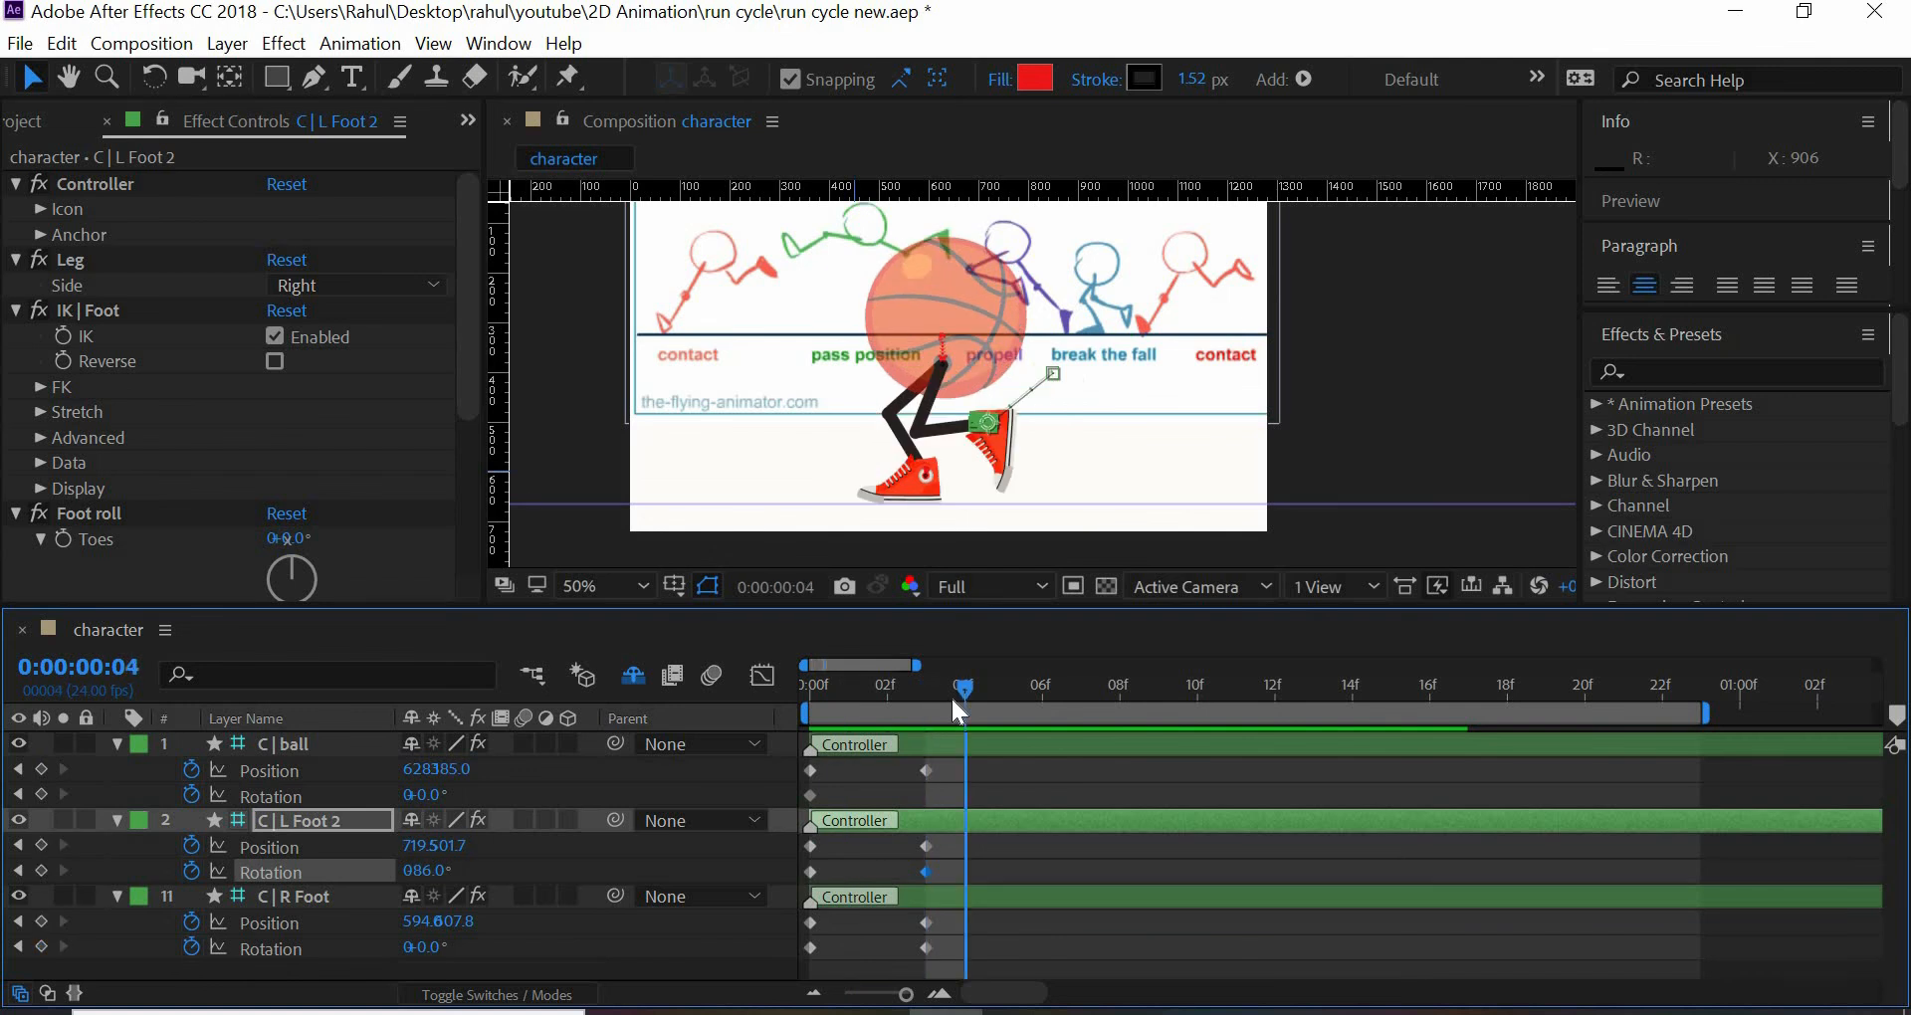
pyautogui.click(936, 713)
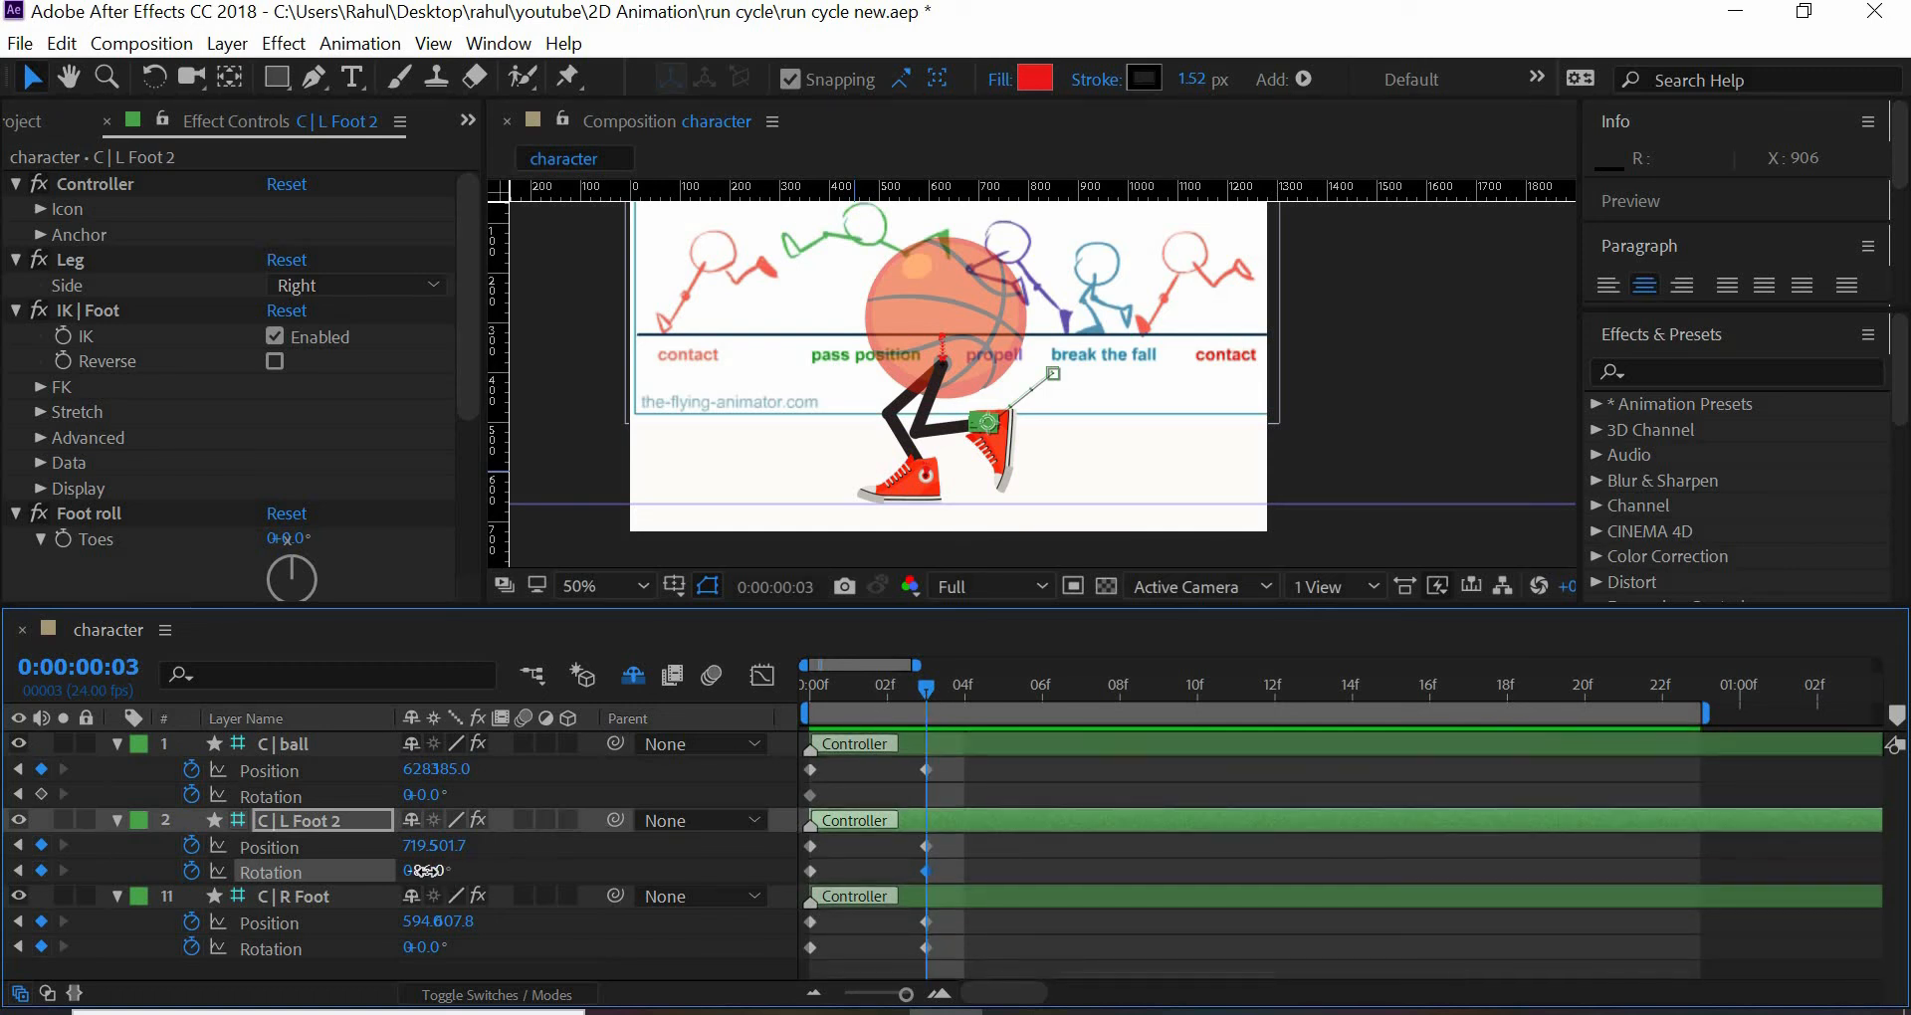
pyautogui.moveTo(426, 870); pyautogui.dragTo(400, 865)
# - Go to frame 6 and move the C | R Foot controller forward to an X position of about 781
pyautogui.moveTo(923, 690); pyautogui.dragTo(1042, 719)
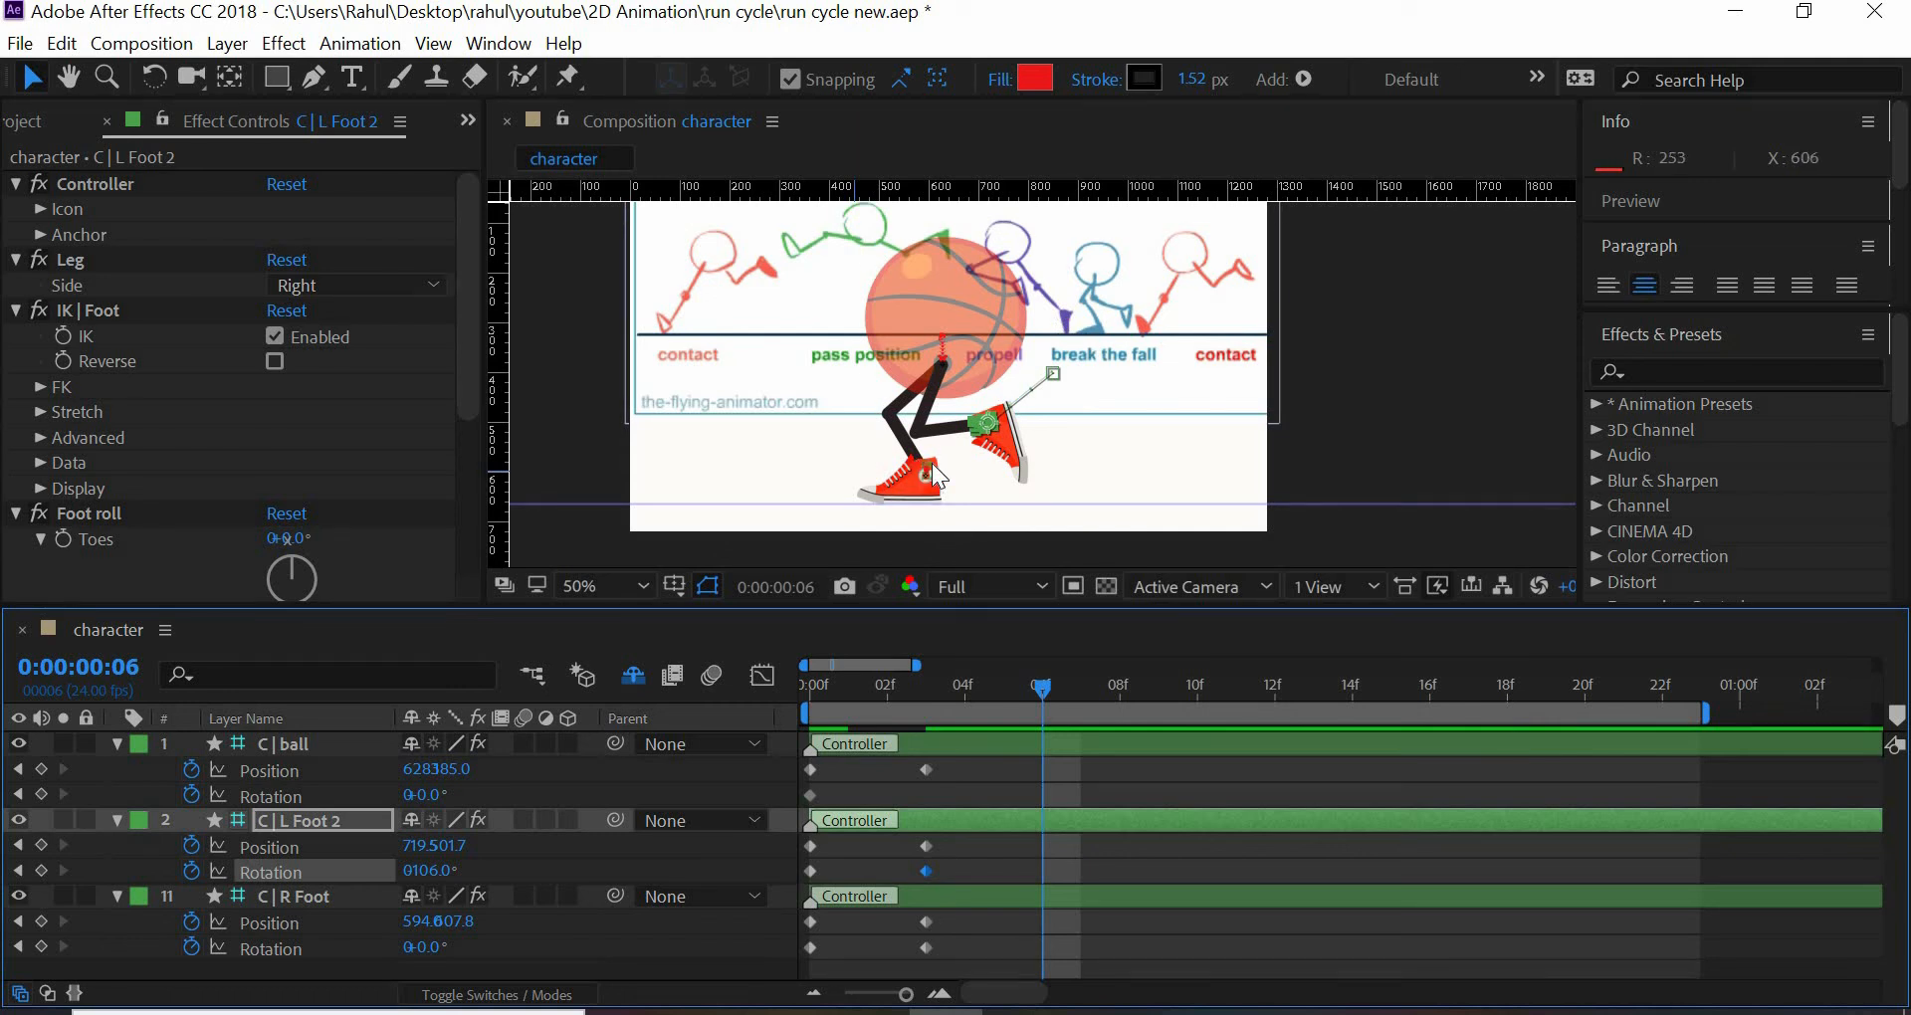
pyautogui.click(997, 470)
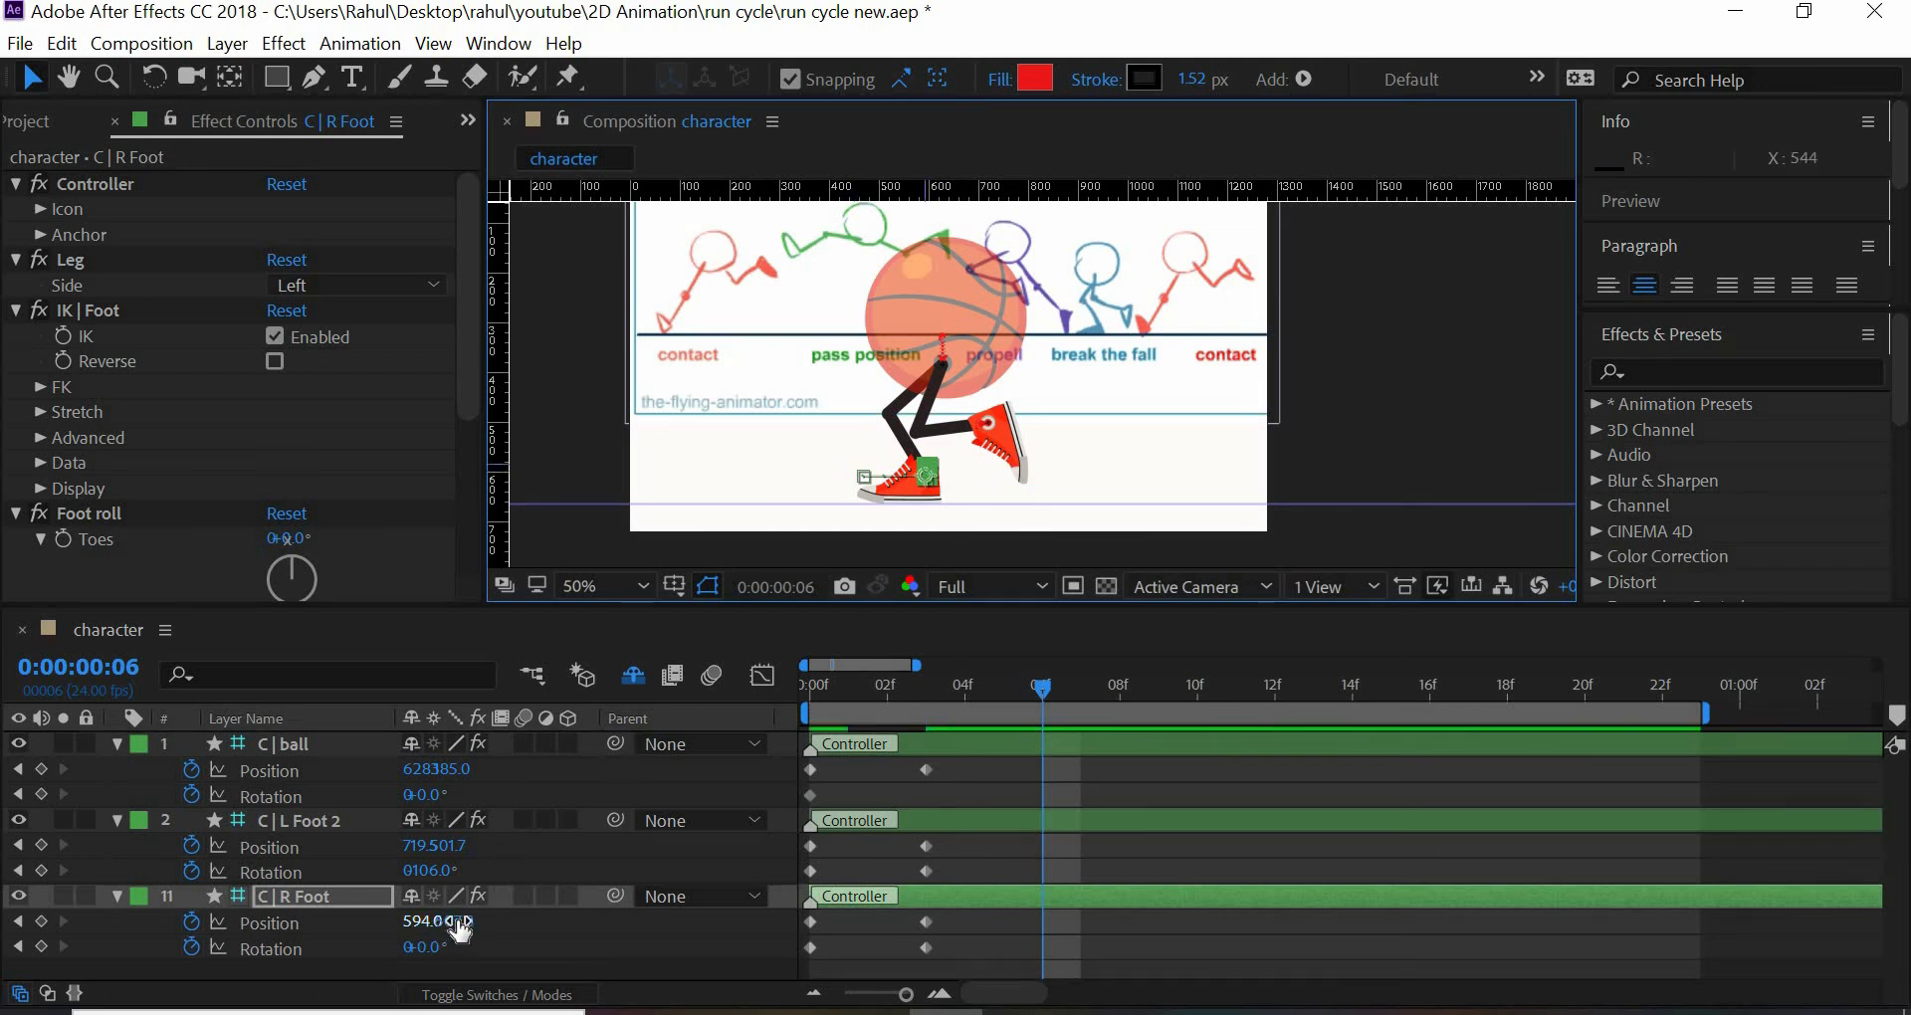
pyautogui.moveTo(496, 921); pyautogui.dragTo(707, 941)
pyautogui.hotkey('ctrl', 'z')
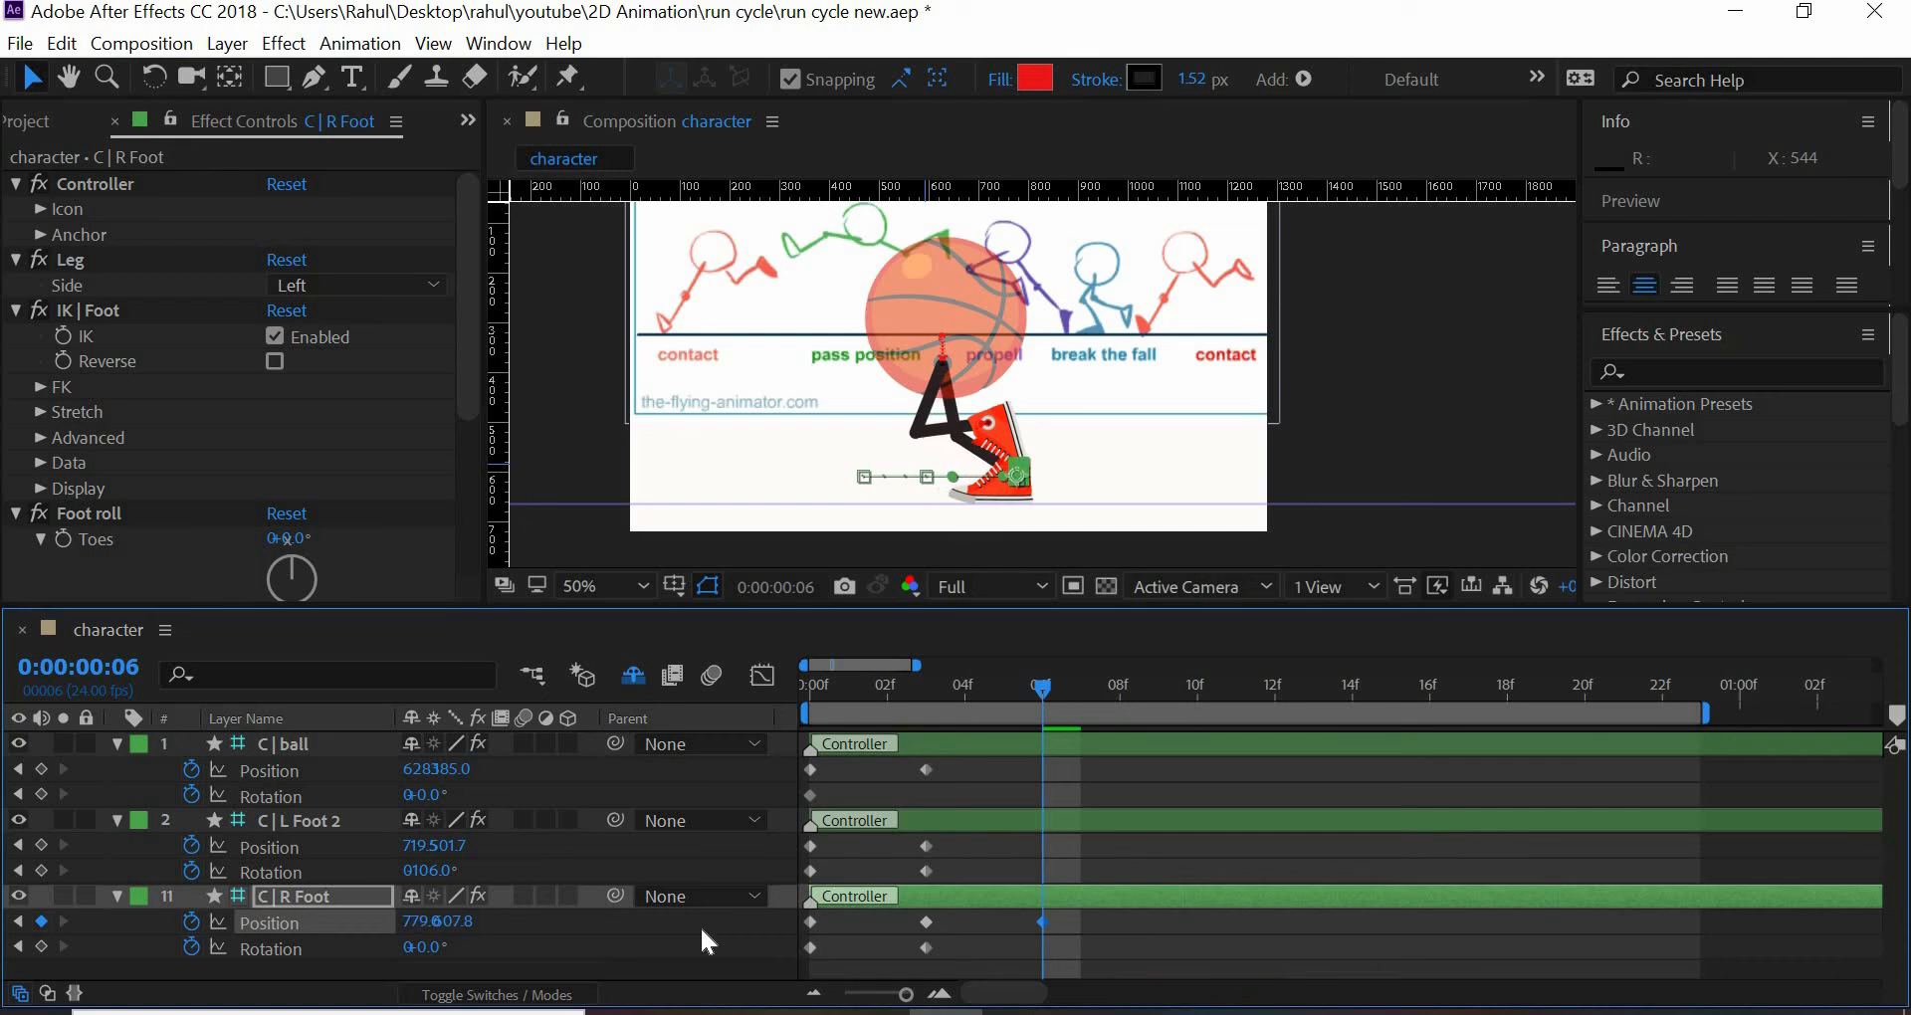
# - Set C | L Foot 2 to an X position of about 618 and a rotation of -59° at frame 6
pyautogui.moveTo(416, 849); pyautogui.dragTo(283, 858)
pyautogui.click(430, 872)
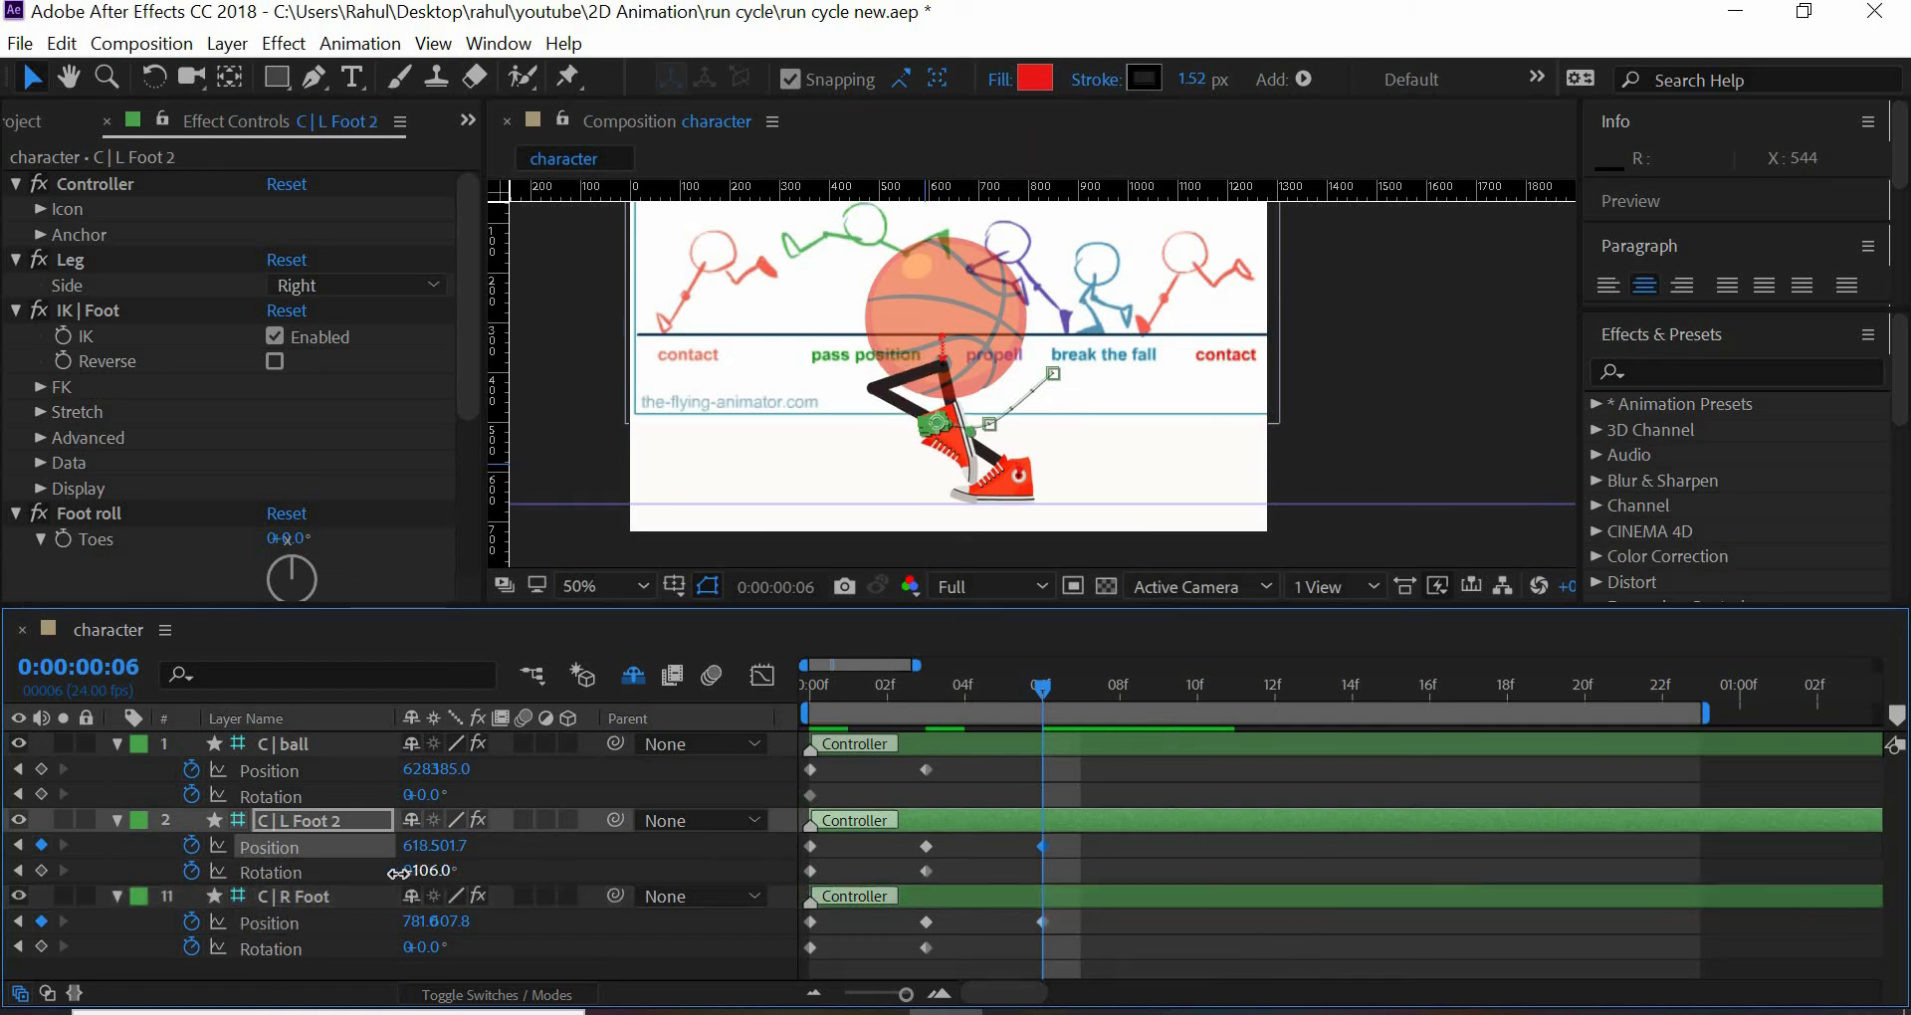
pyautogui.moveTo(435, 877); pyautogui.dragTo(506, 873)
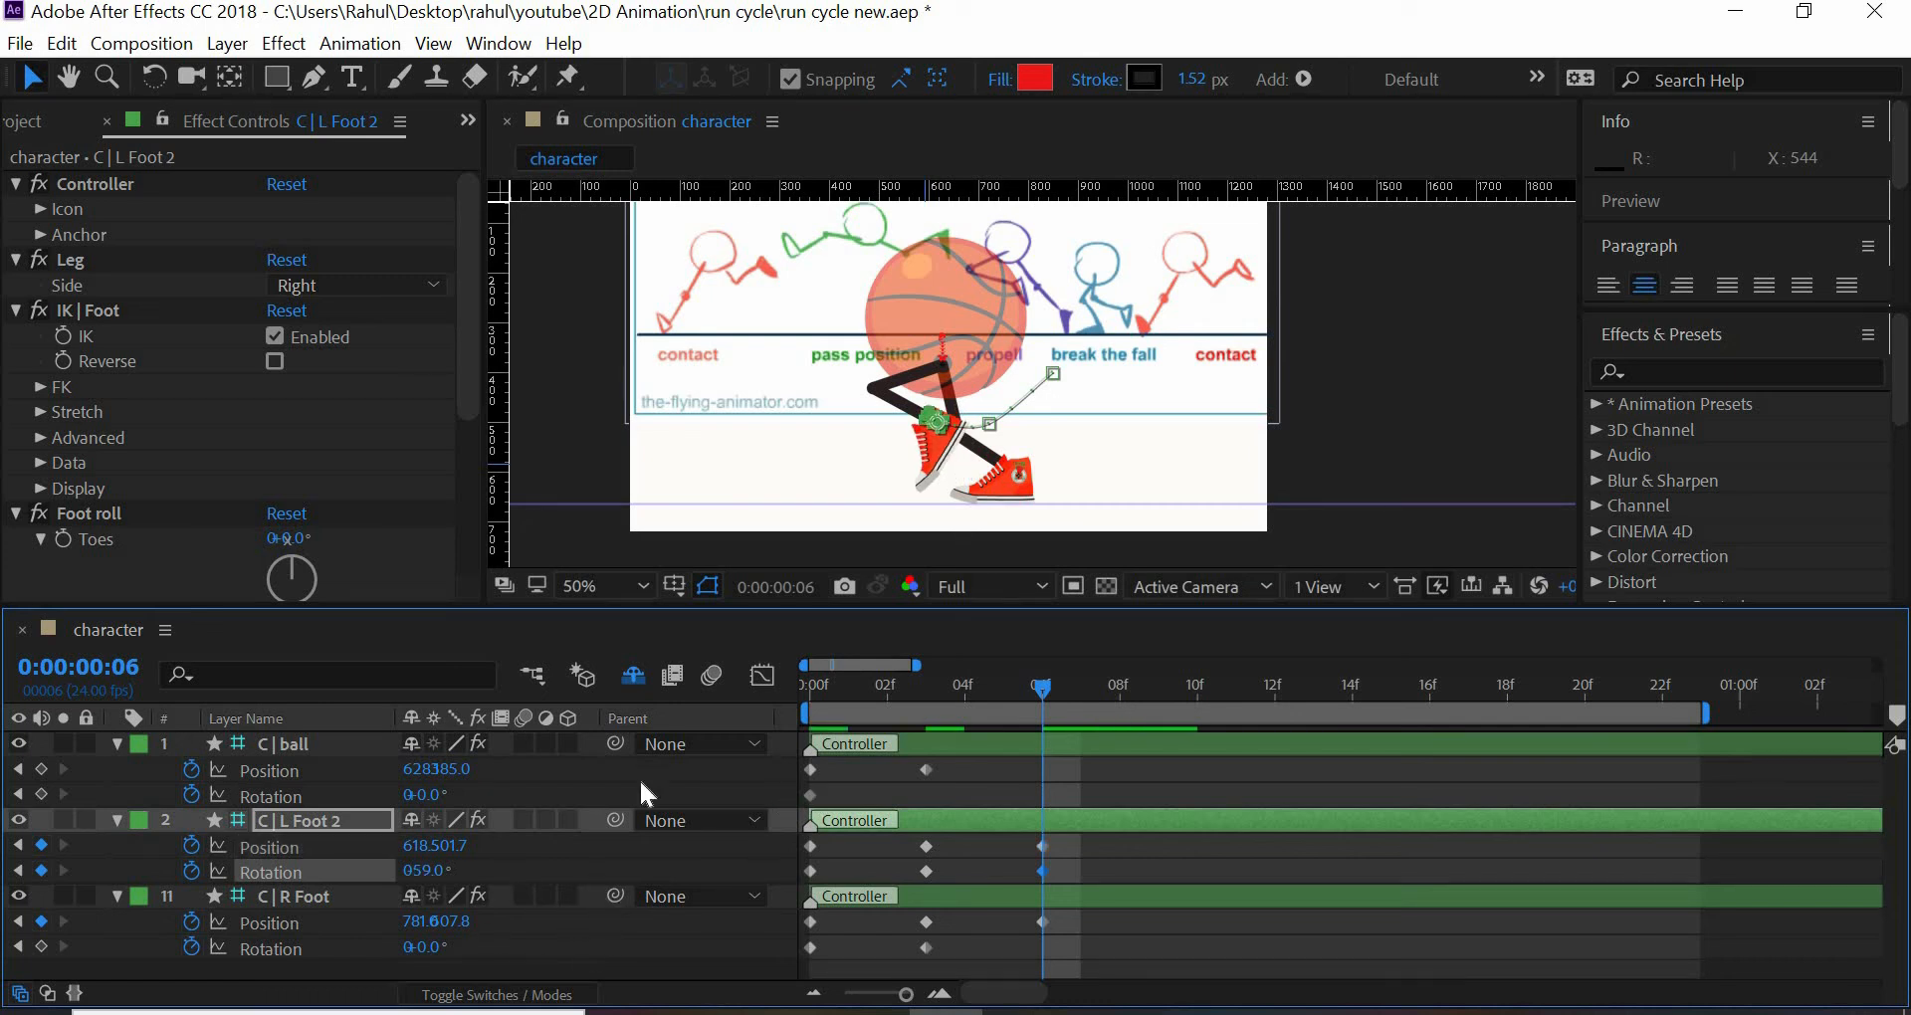
# - Try a changed Tiptoe angle in C | L Foot 2's Foot roll effect and undo it
pyautogui.moveTo(463, 386); pyautogui.dragTo(464, 548)
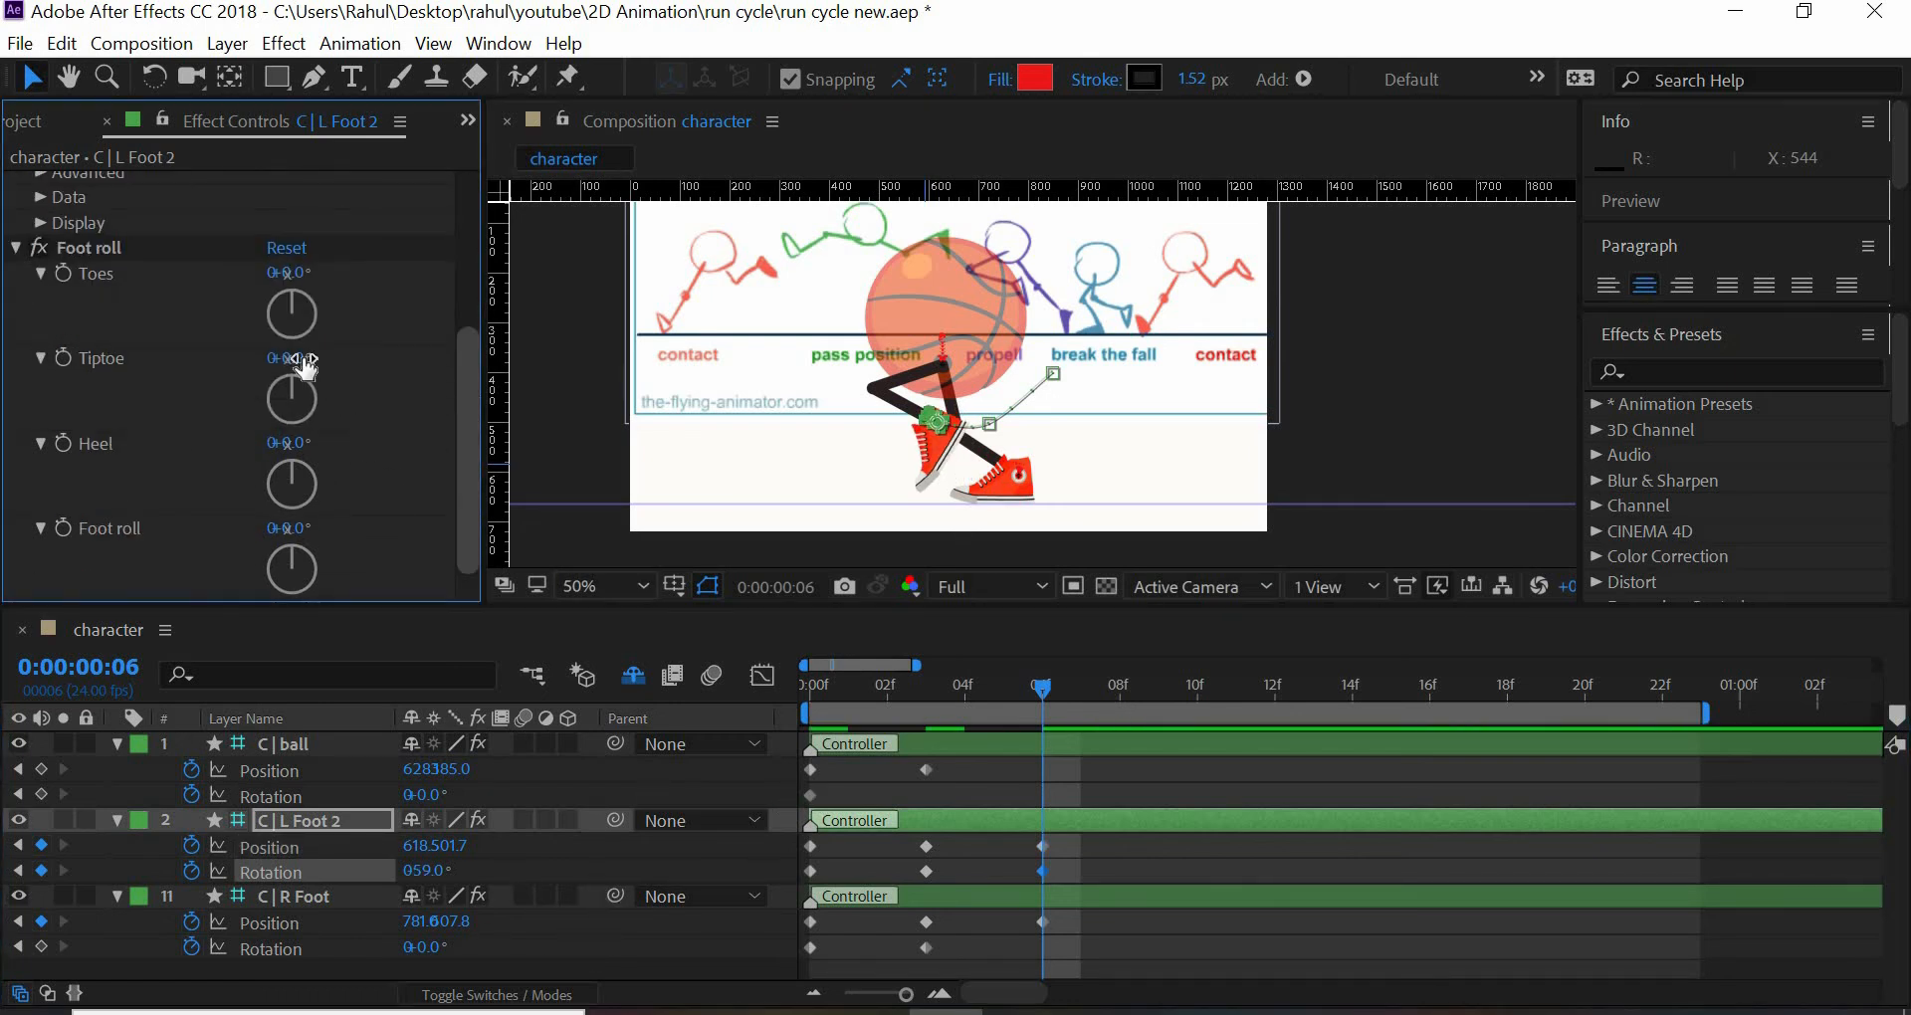
pyautogui.moveTo(249, 359); pyautogui.dragTo(321, 442)
pyautogui.hotkey('ctrl', 'z')
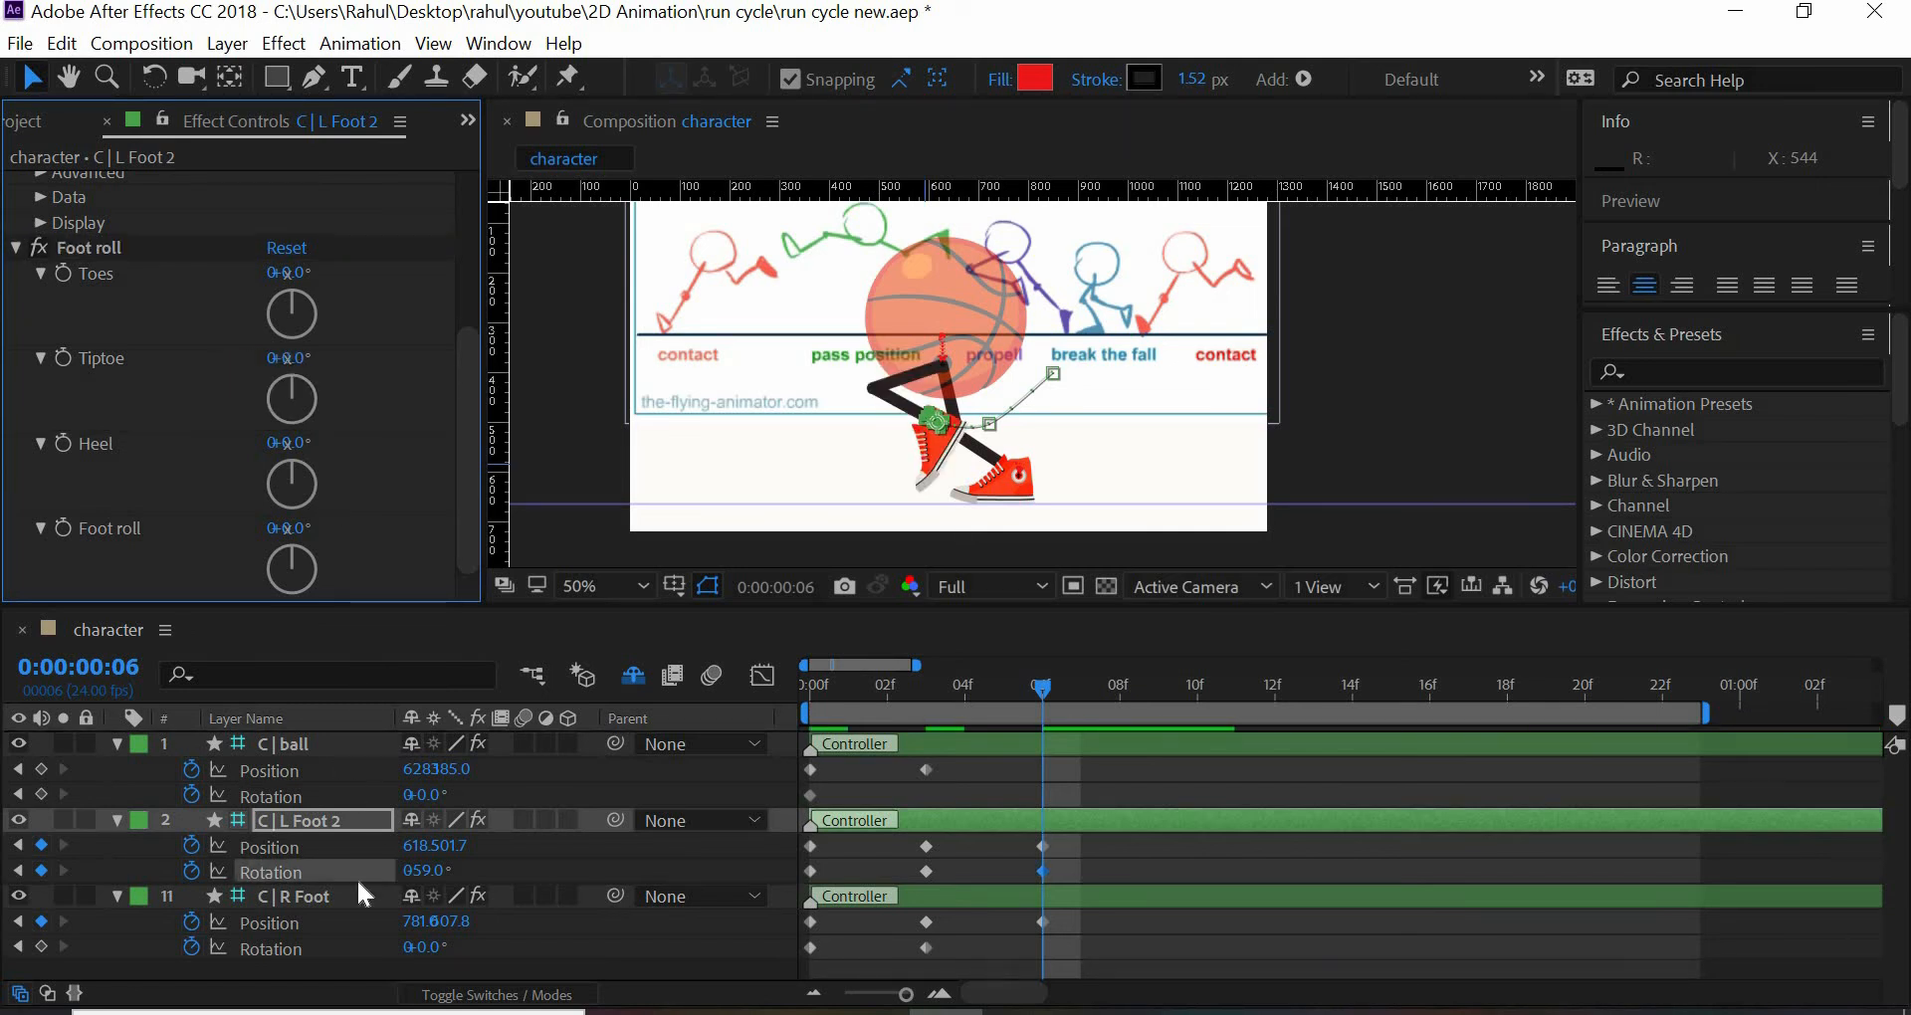
# - Set Tiptoe to -75° in C | R Foot's Foot roll effect and move the controller to position 1000, 631.8 at frame 6
pyautogui.click(303, 899)
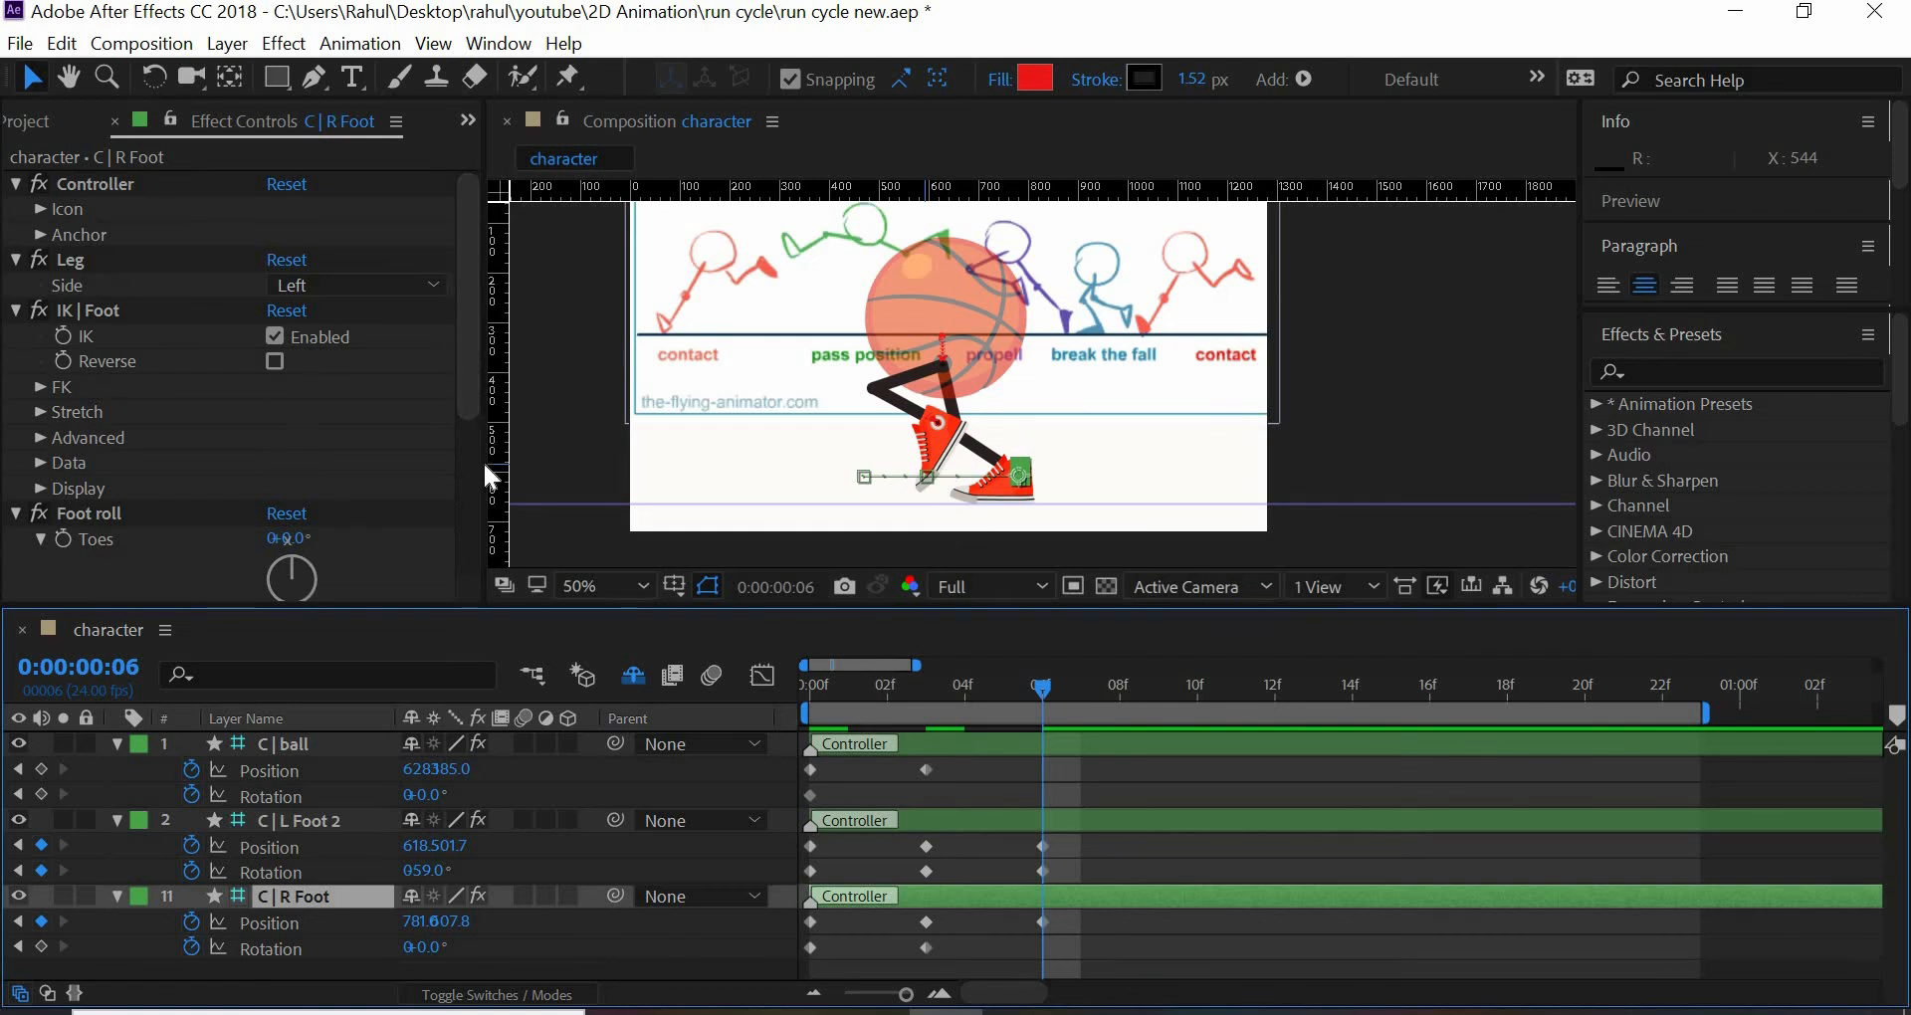
pyautogui.scroll(-5, 379, 448)
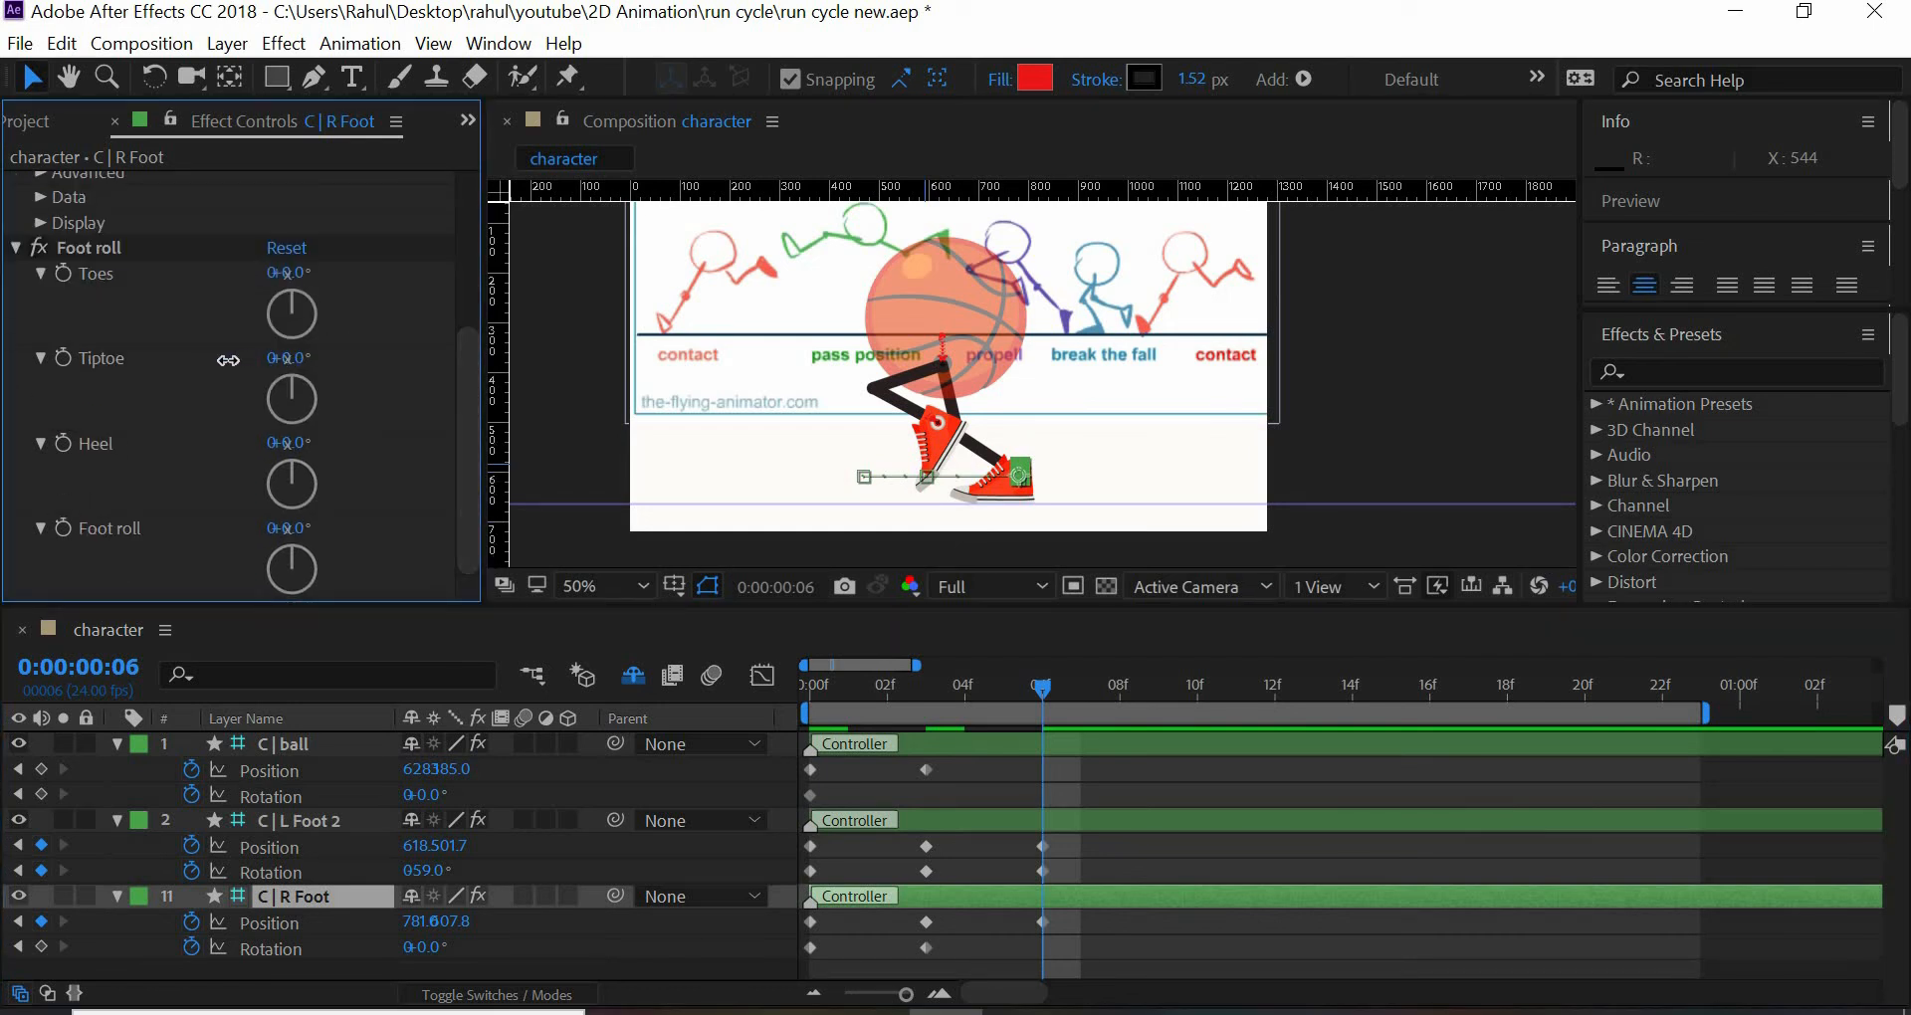
pyautogui.moveTo(228, 361); pyautogui.dragTo(201, 362)
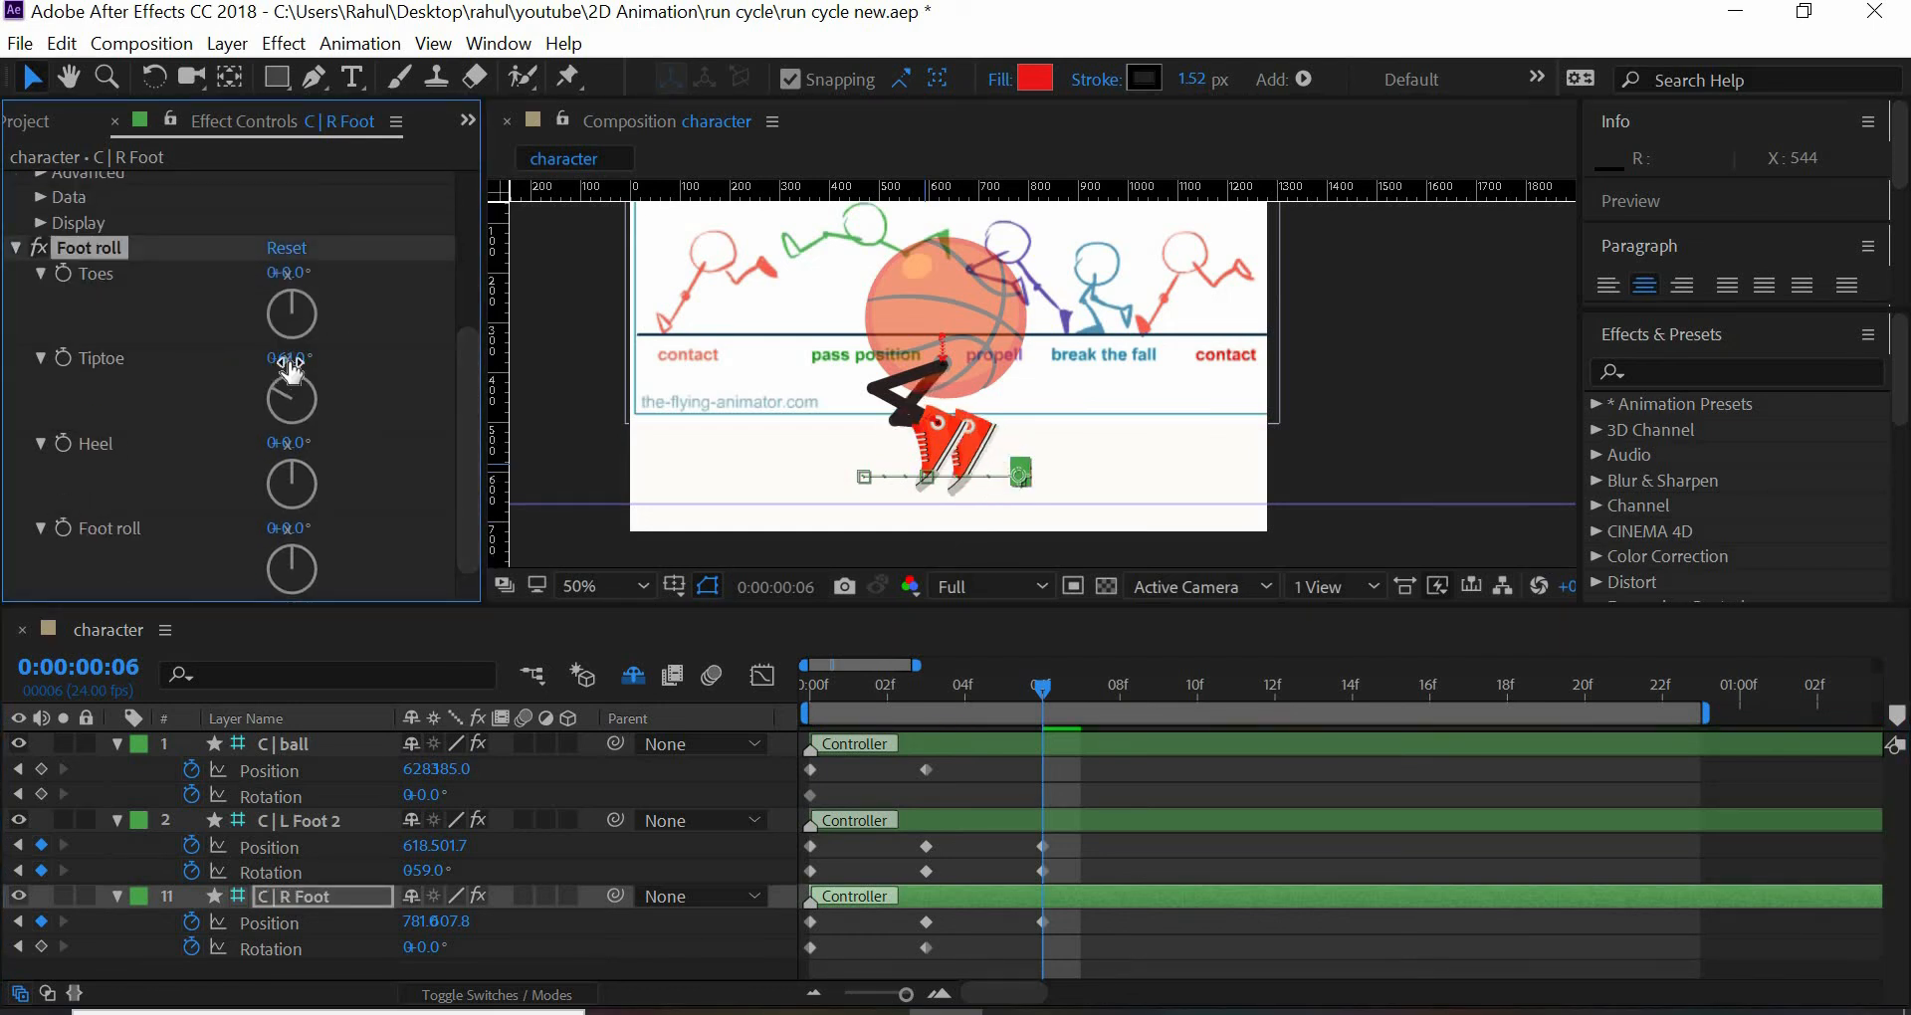
pyautogui.press('Return')
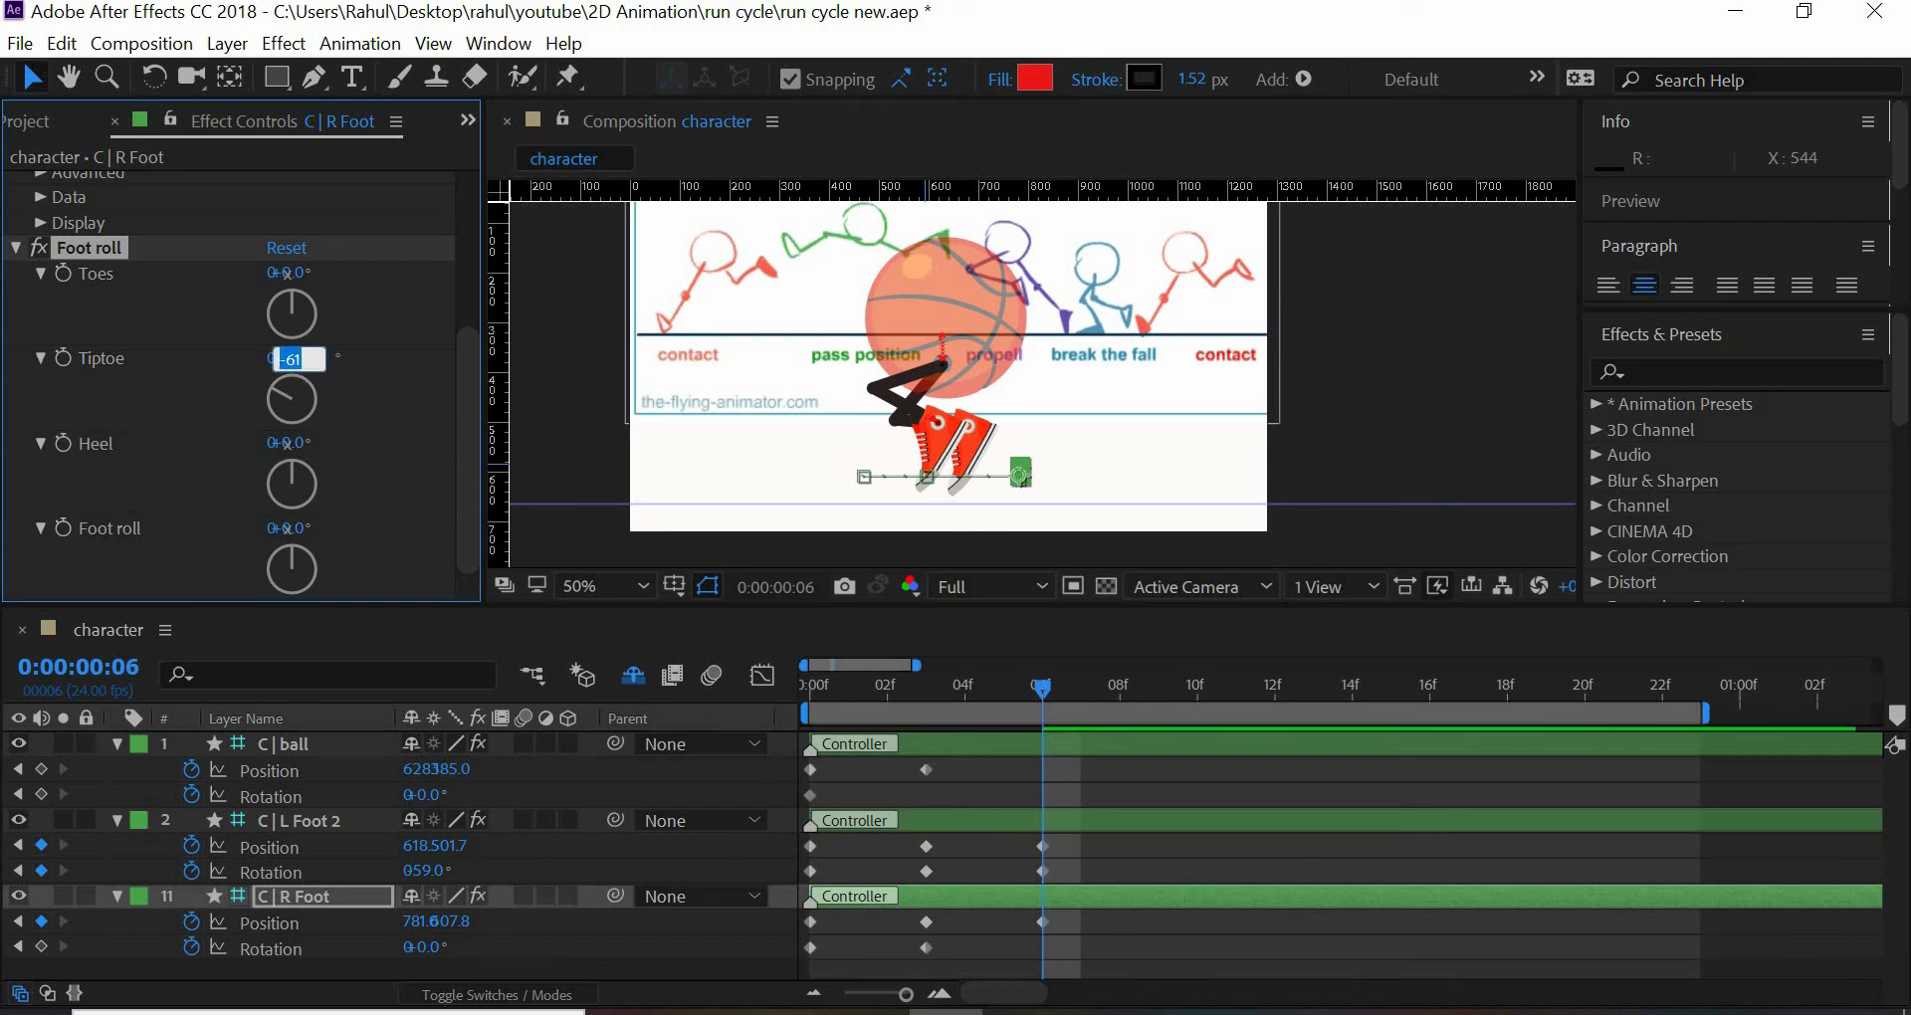
pyautogui.write('-75')
pyautogui.press('Return')
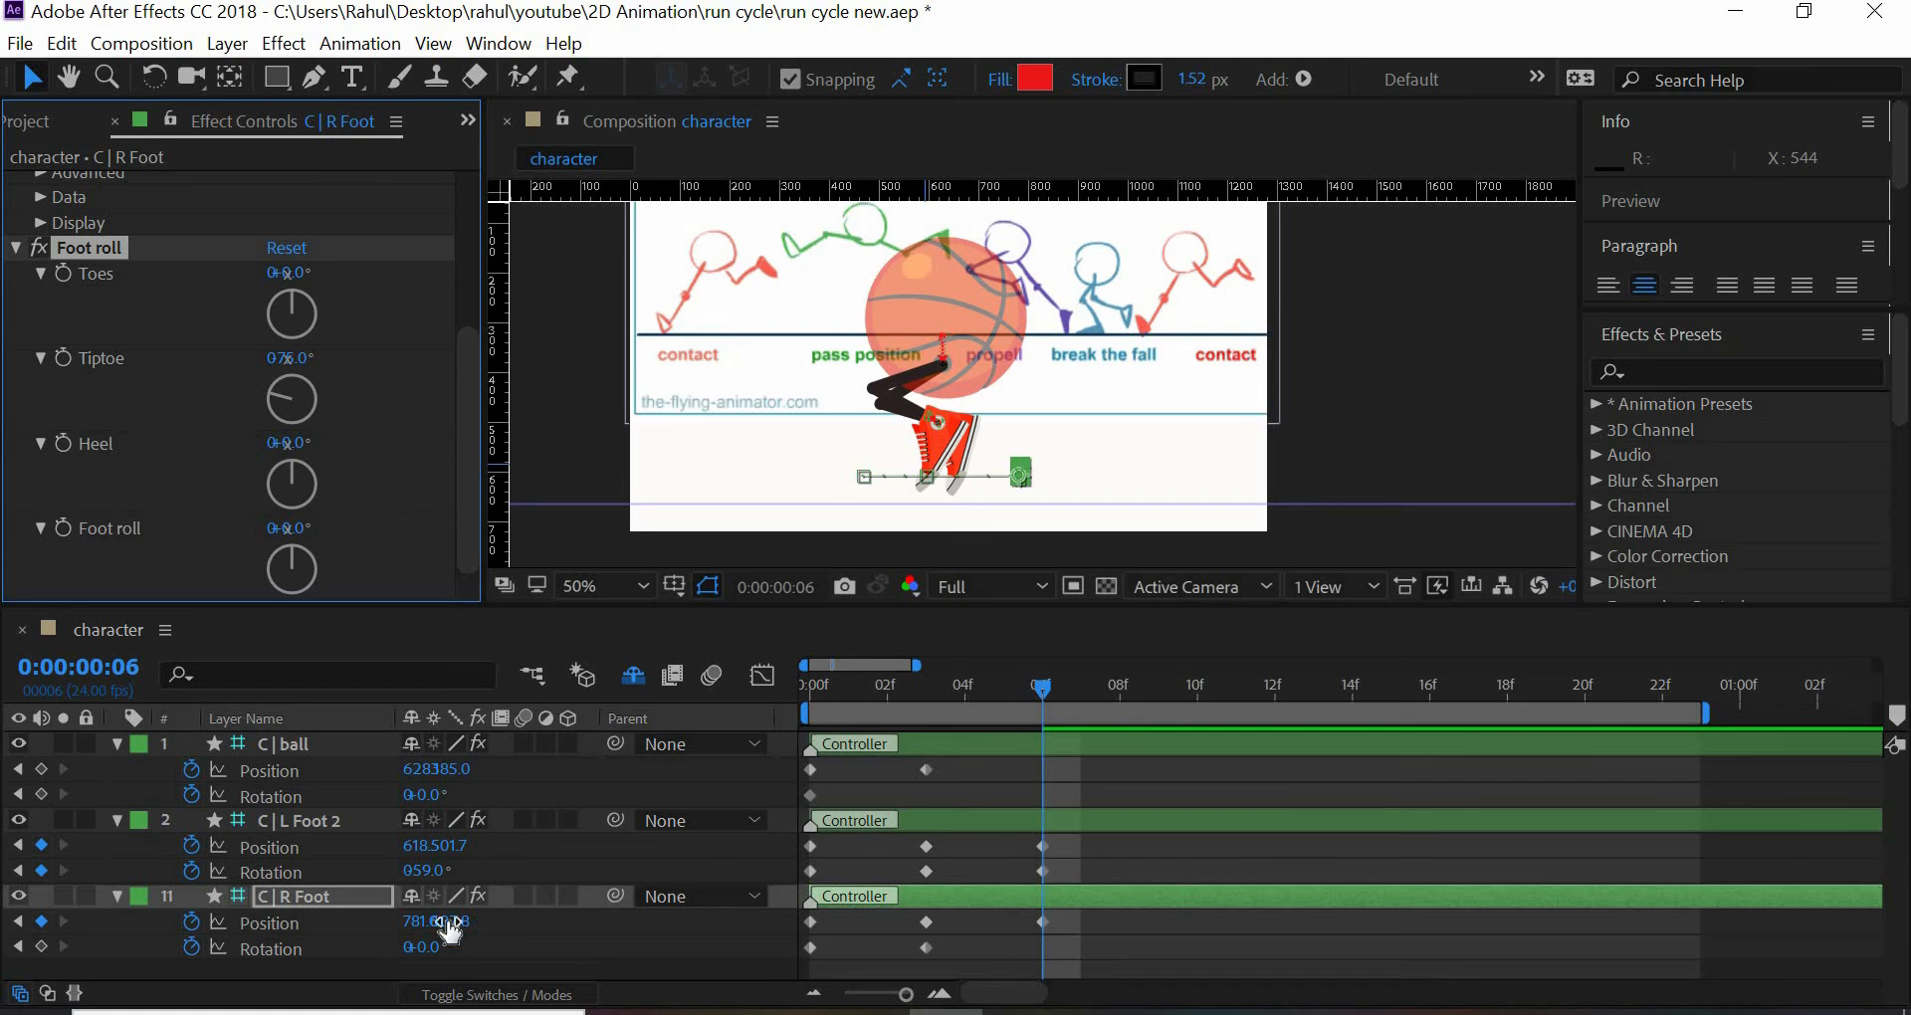
pyautogui.moveTo(426, 923); pyautogui.dragTo(464, 945)
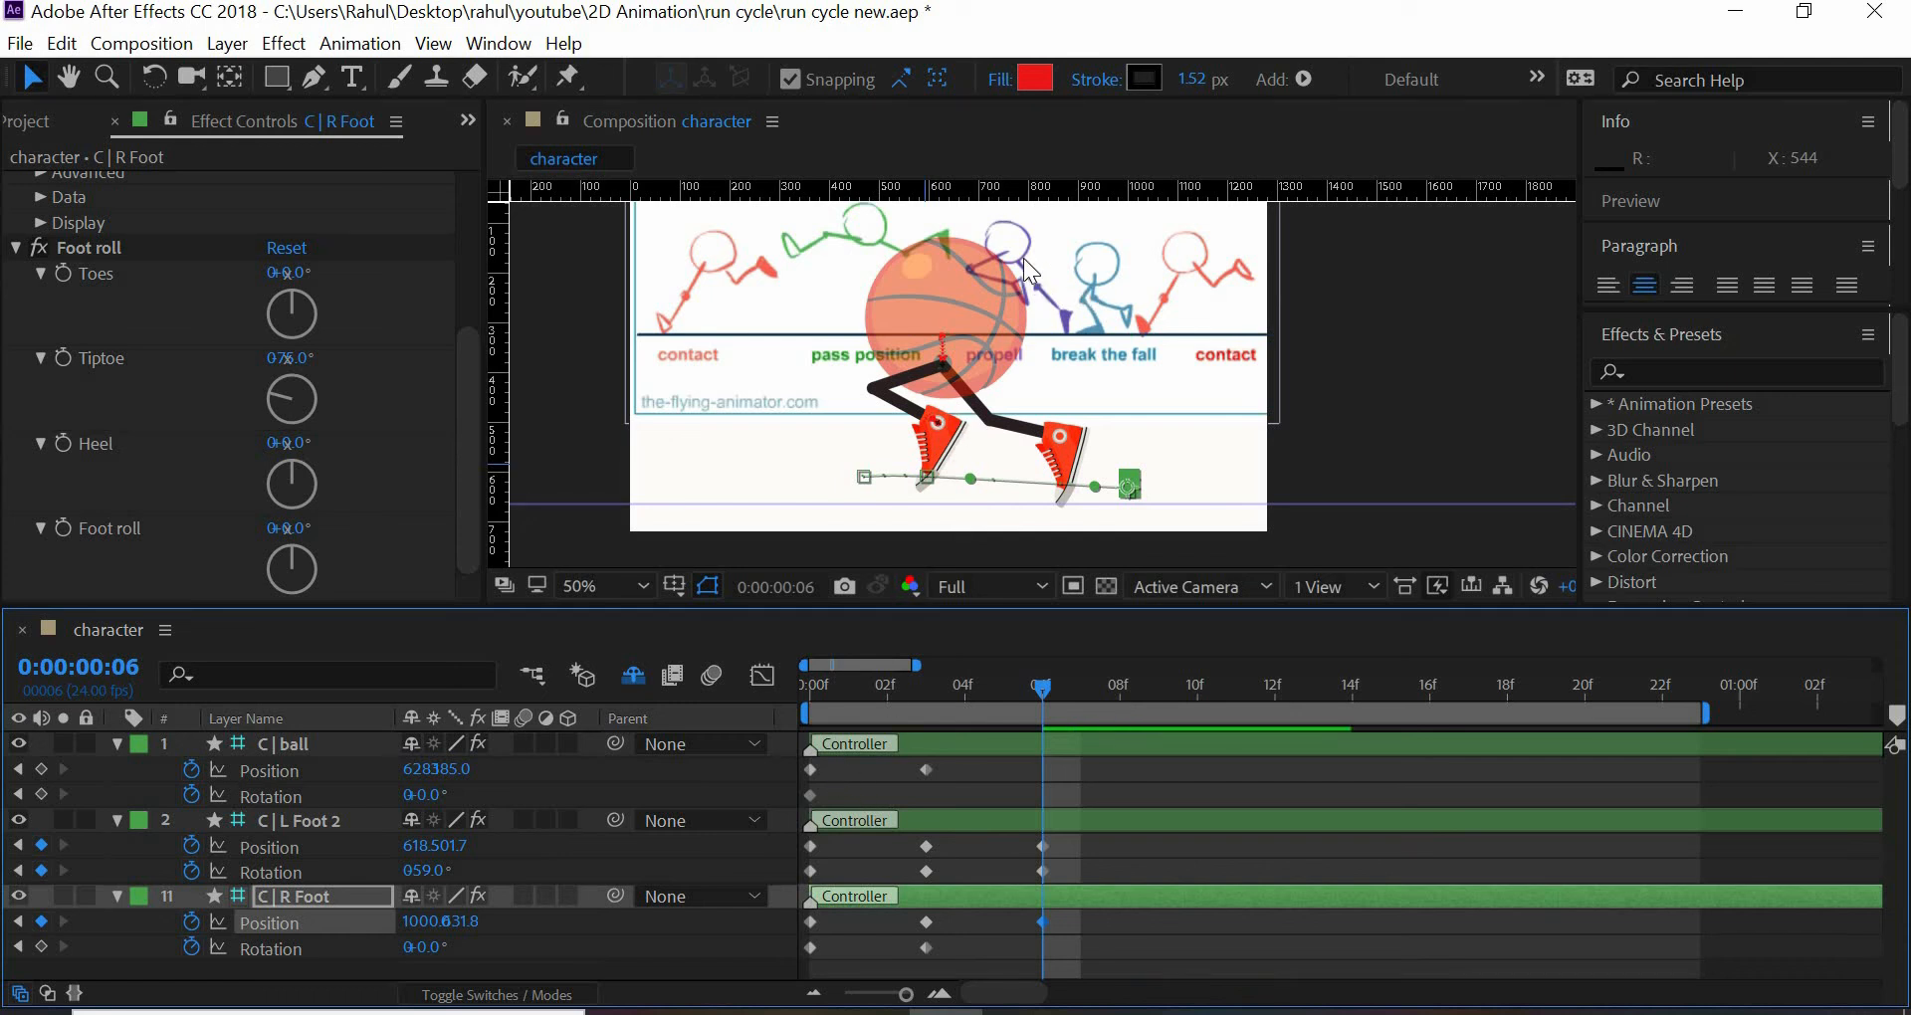
# - Copy the C | ball controller's frame 0 position keyframe to frame 6 and raise its Y position to 360
pyautogui.click(811, 771)
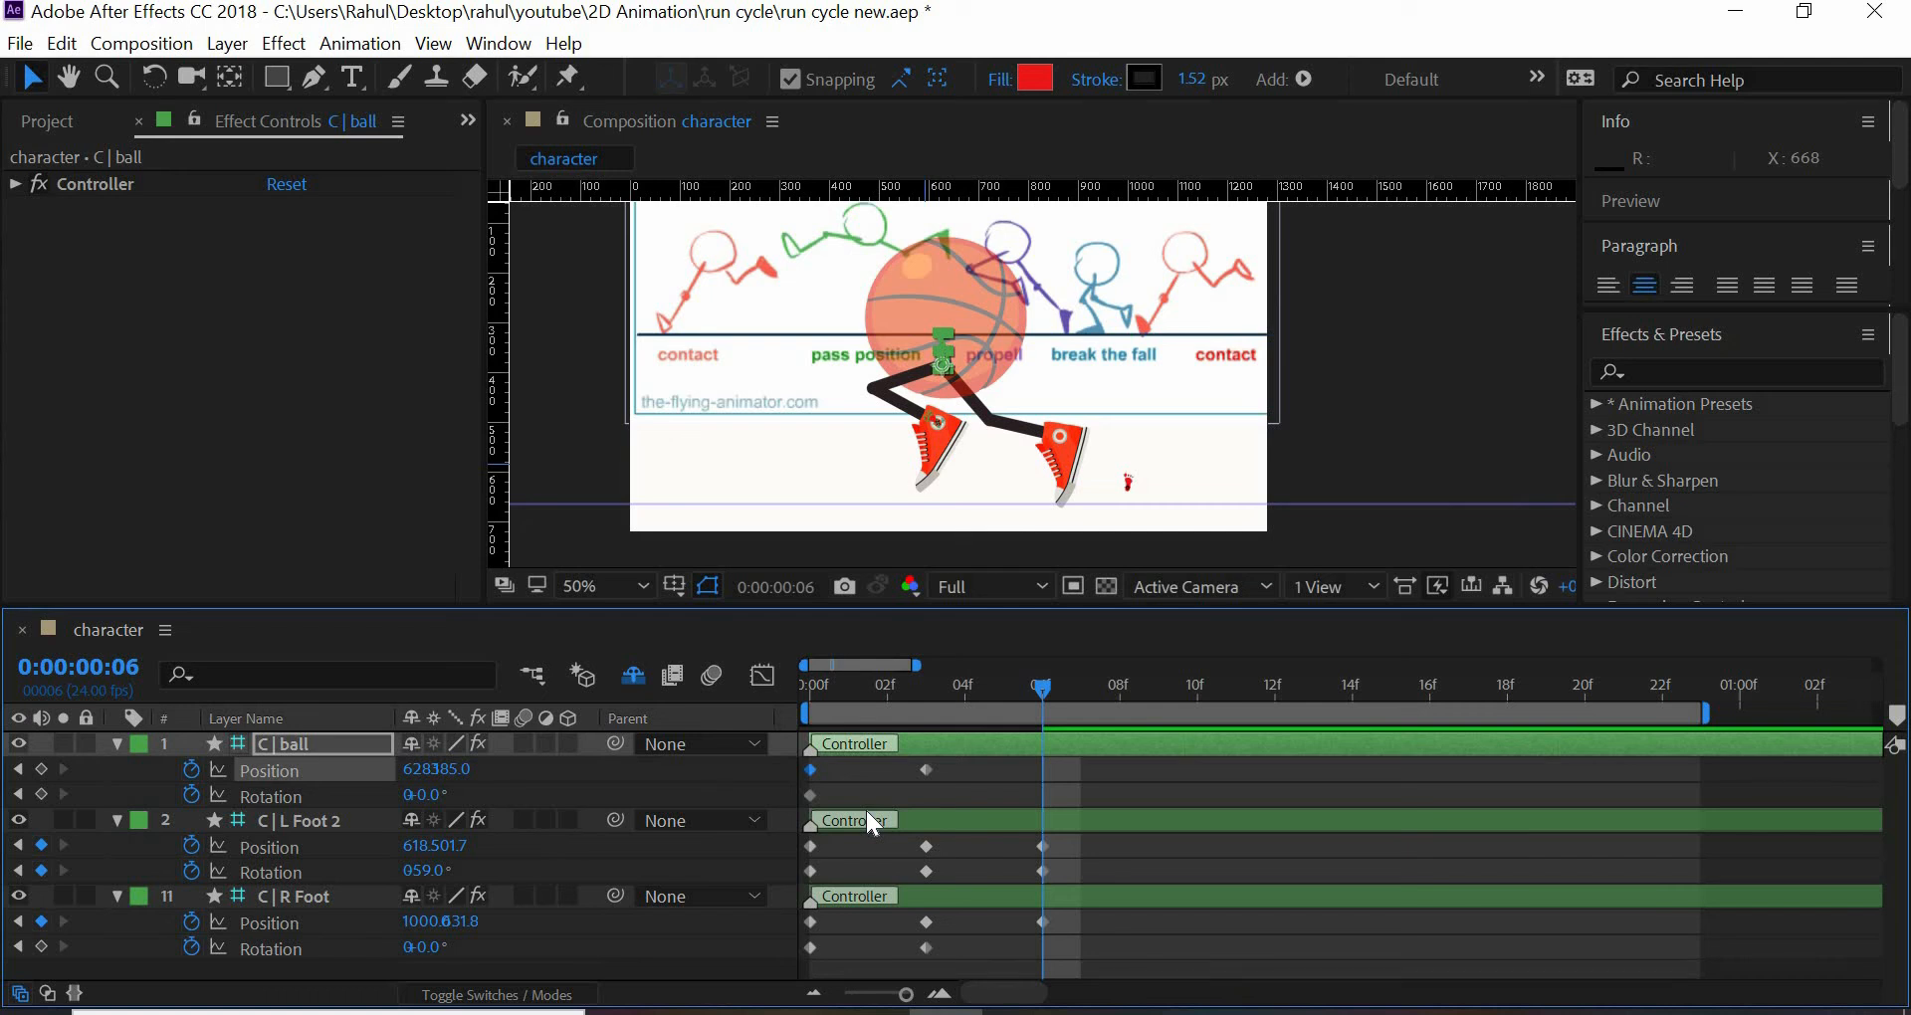
pyautogui.hotkey('ctrl', 'v')
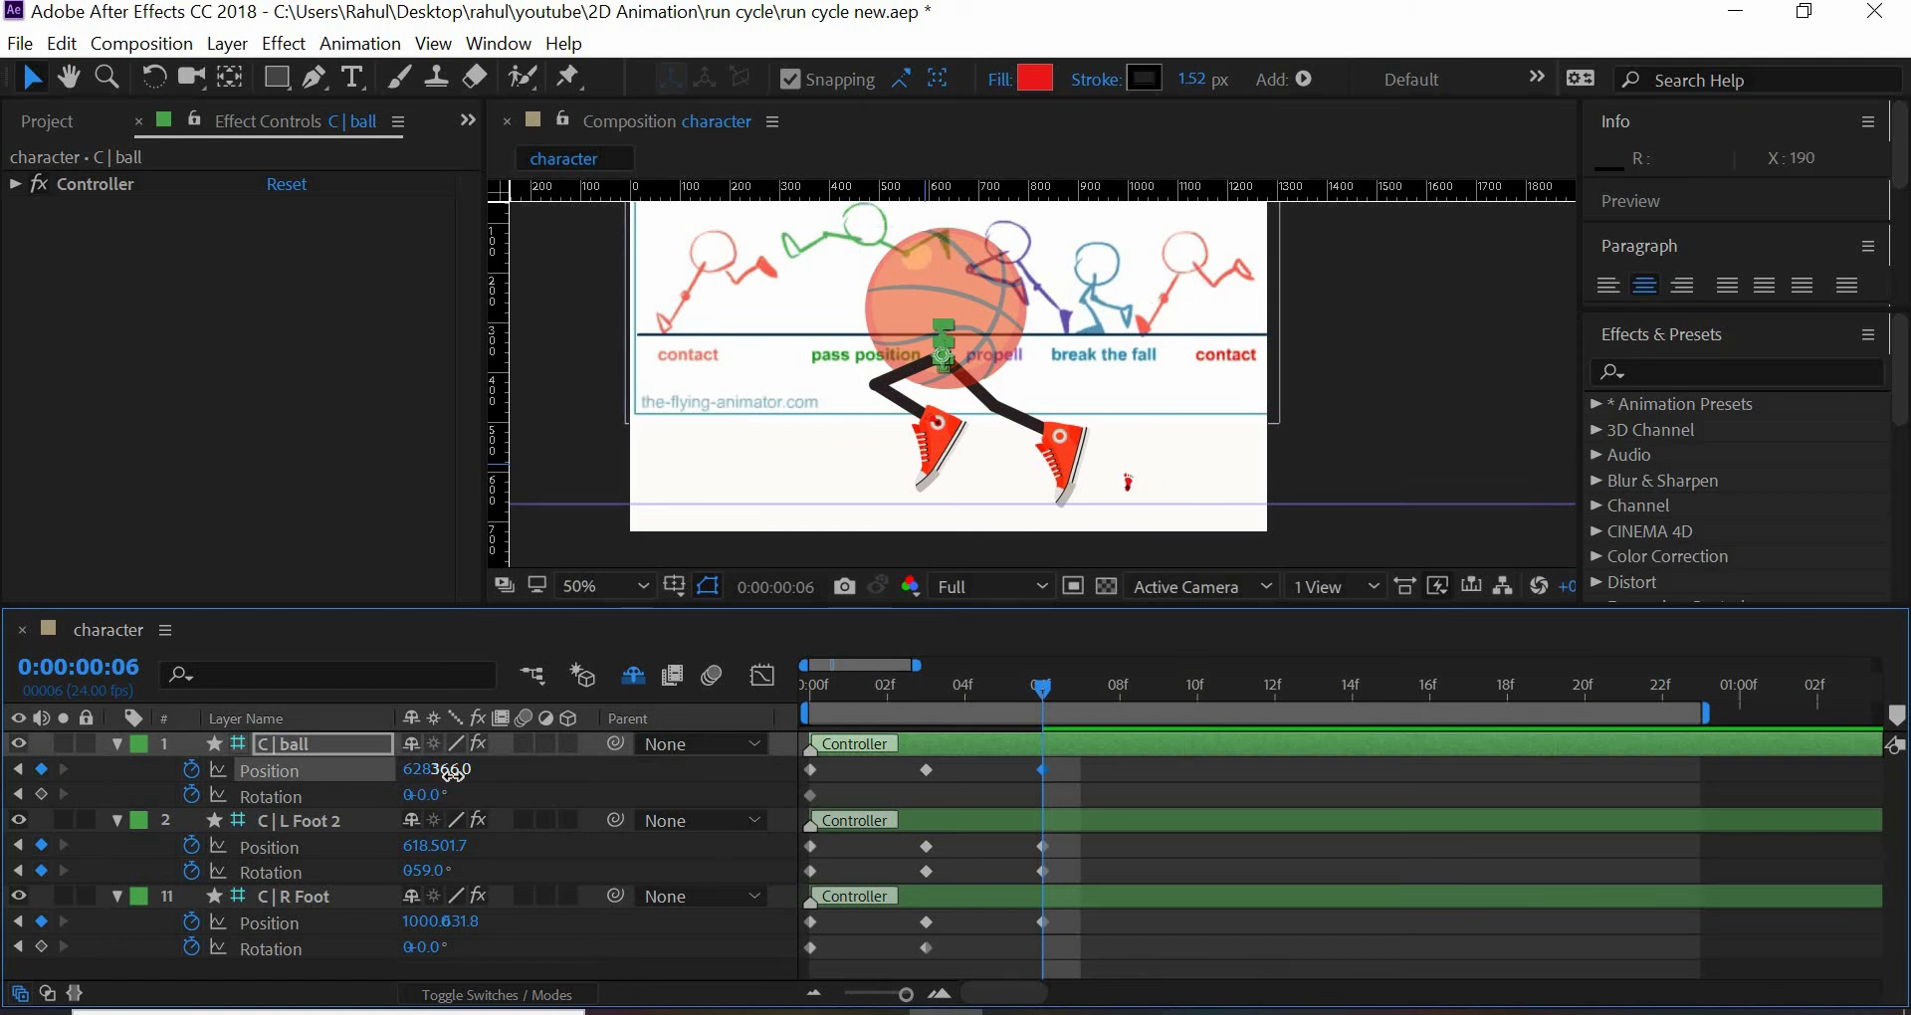
pyautogui.moveTo(461, 776); pyautogui.dragTo(442, 771)
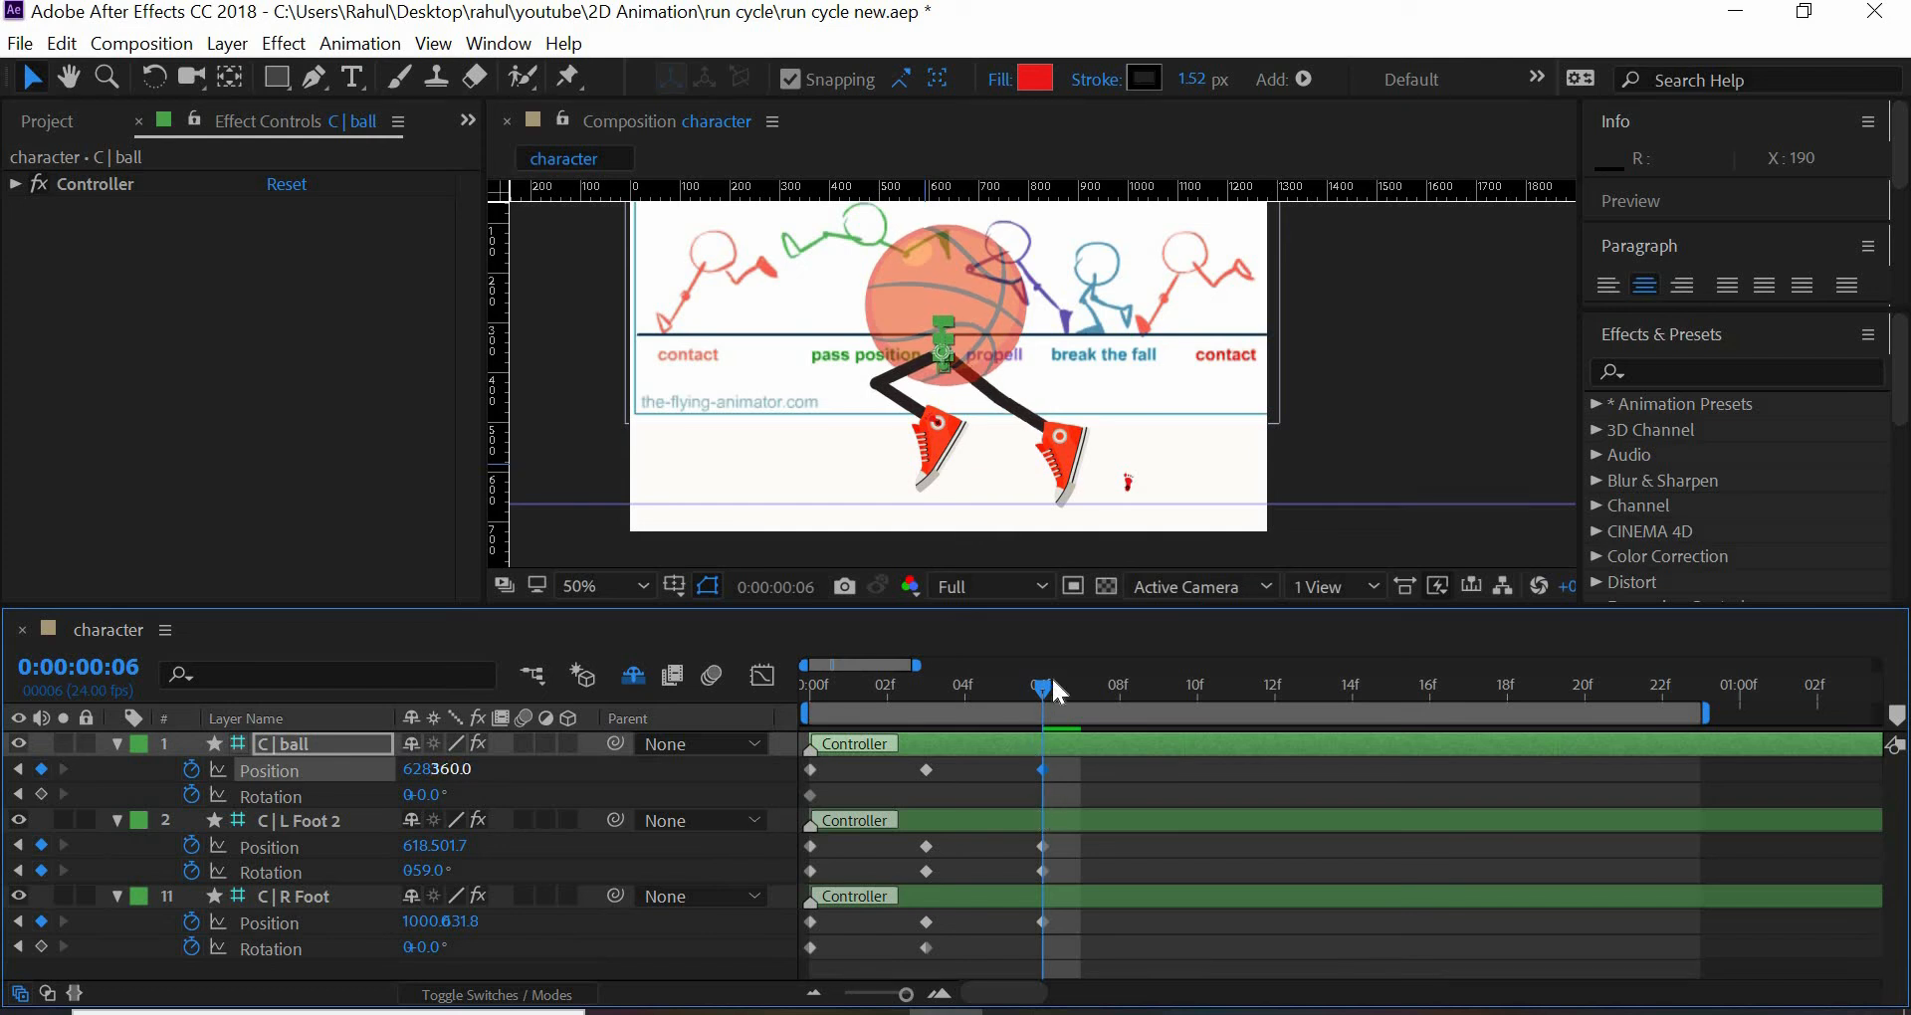
# - Return to frame 3 and set Tiptoe to 0° in C | R Foot's Foot roll effect
pyautogui.moveTo(1052, 682); pyautogui.dragTo(940, 724)
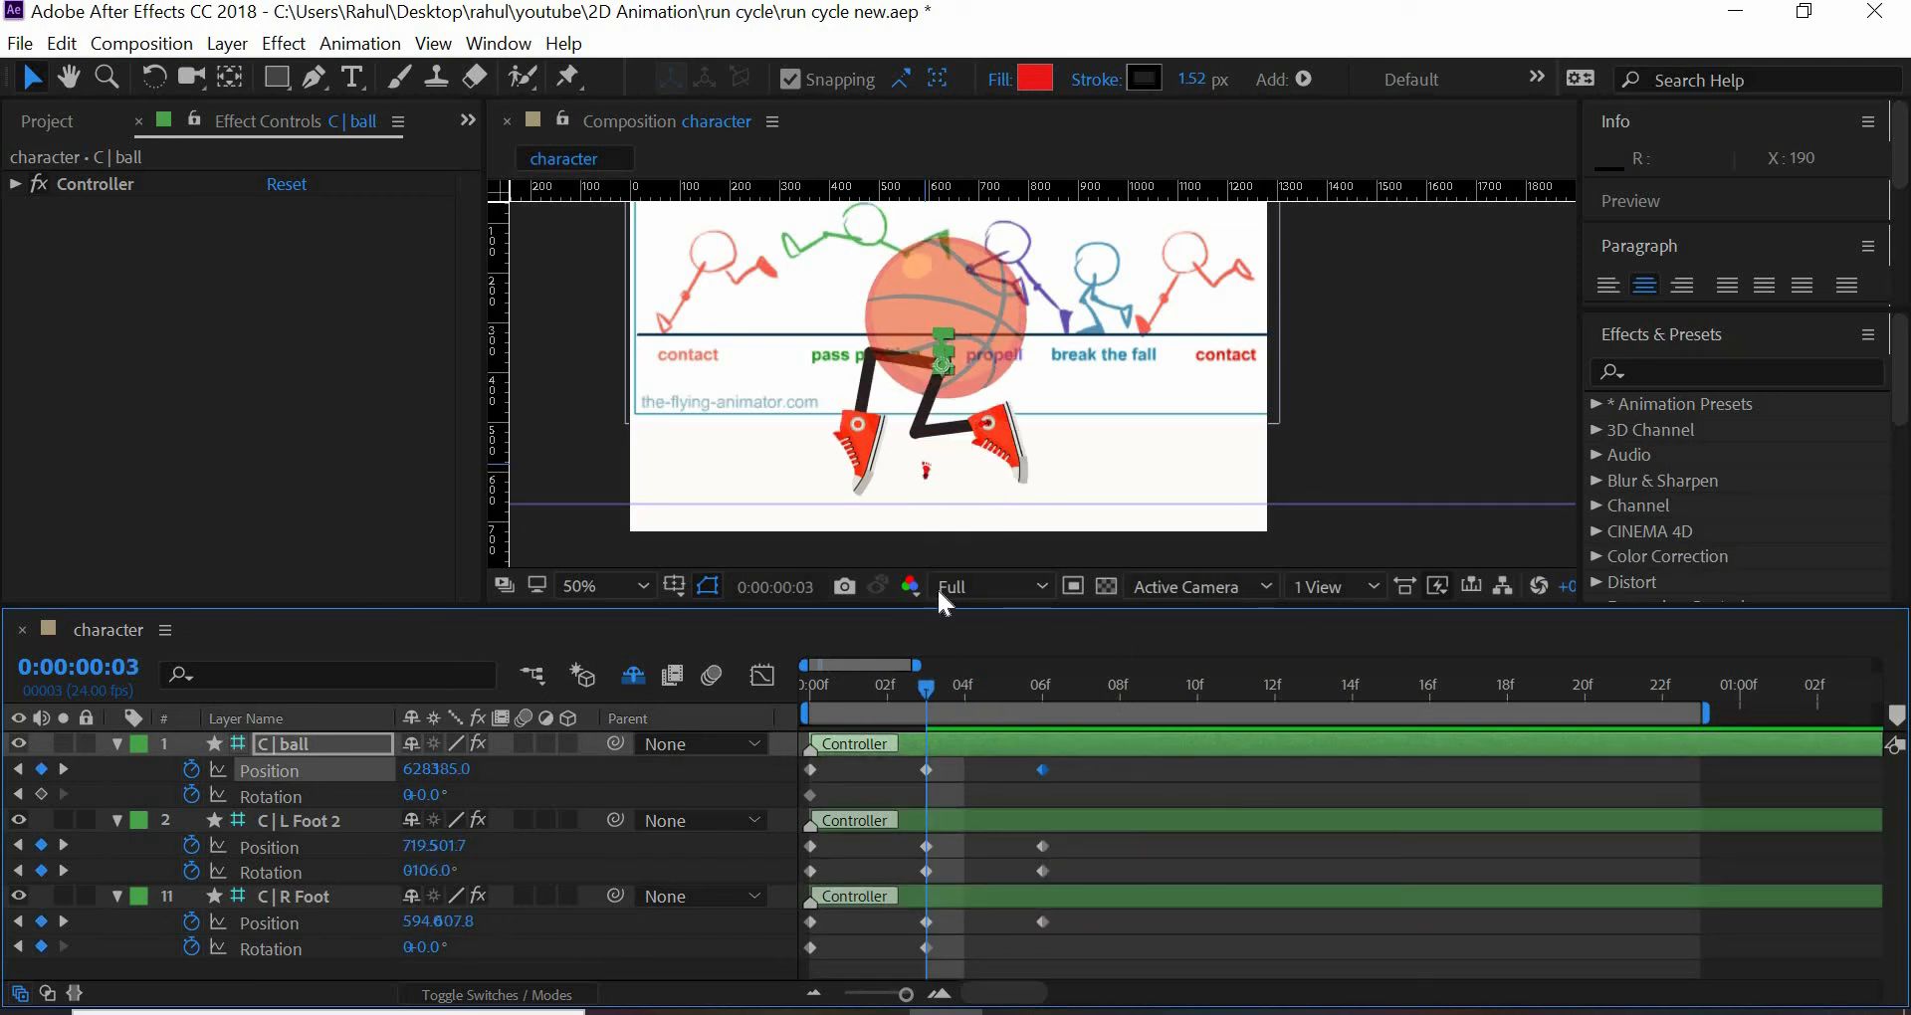
pyautogui.click(927, 471)
pyautogui.click(472, 551)
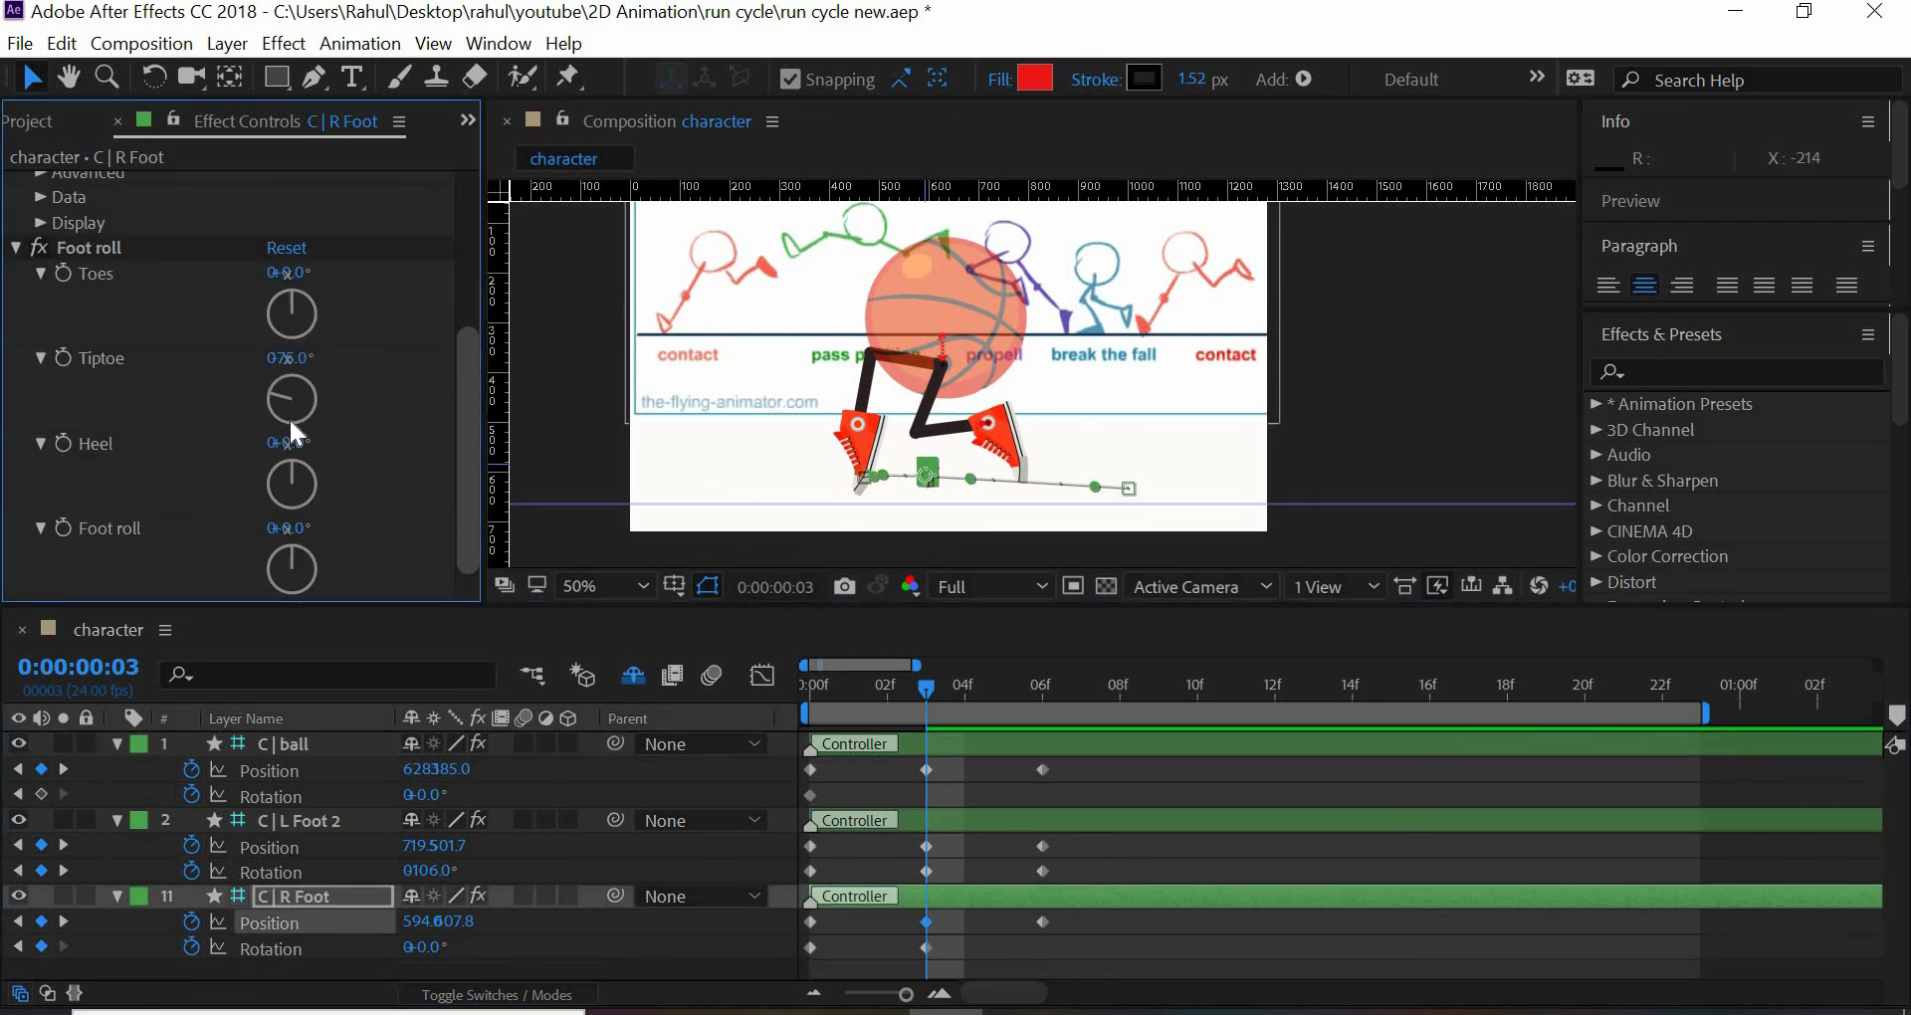
pyautogui.click(303, 365)
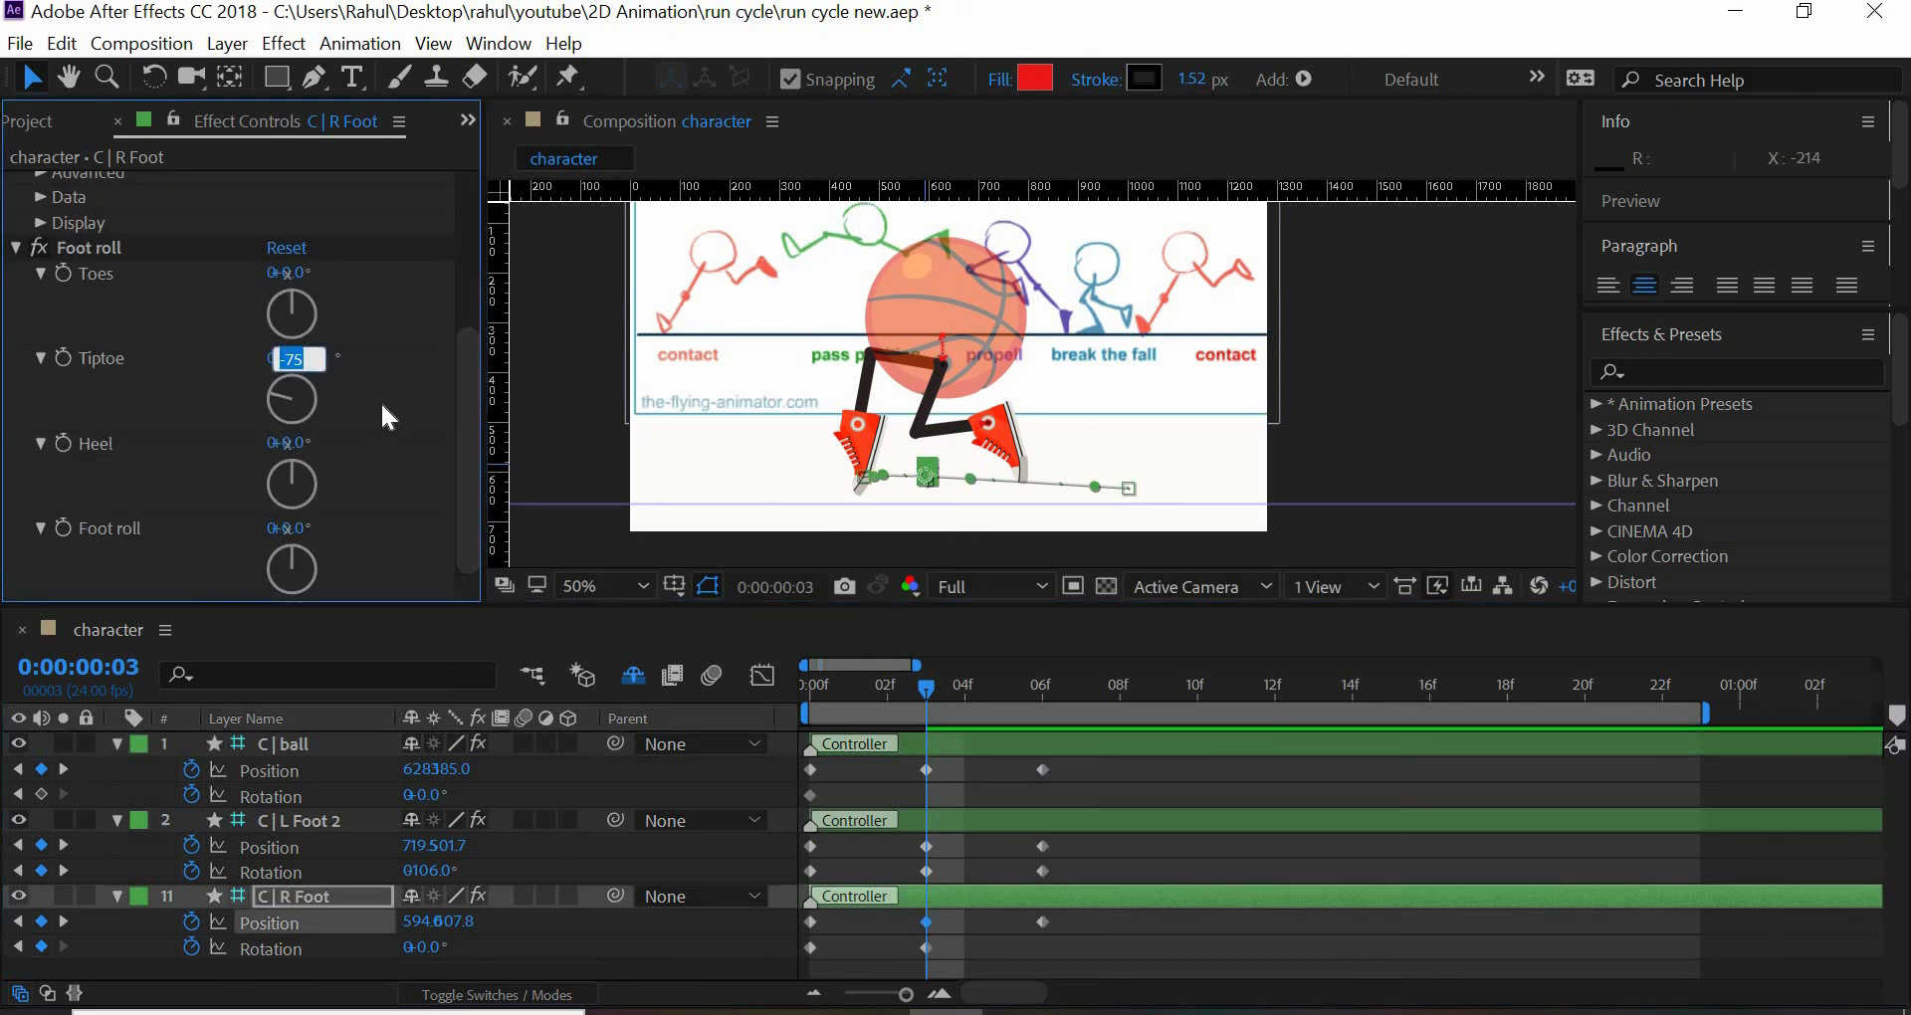
pyautogui.write('0')
pyautogui.click(381, 402)
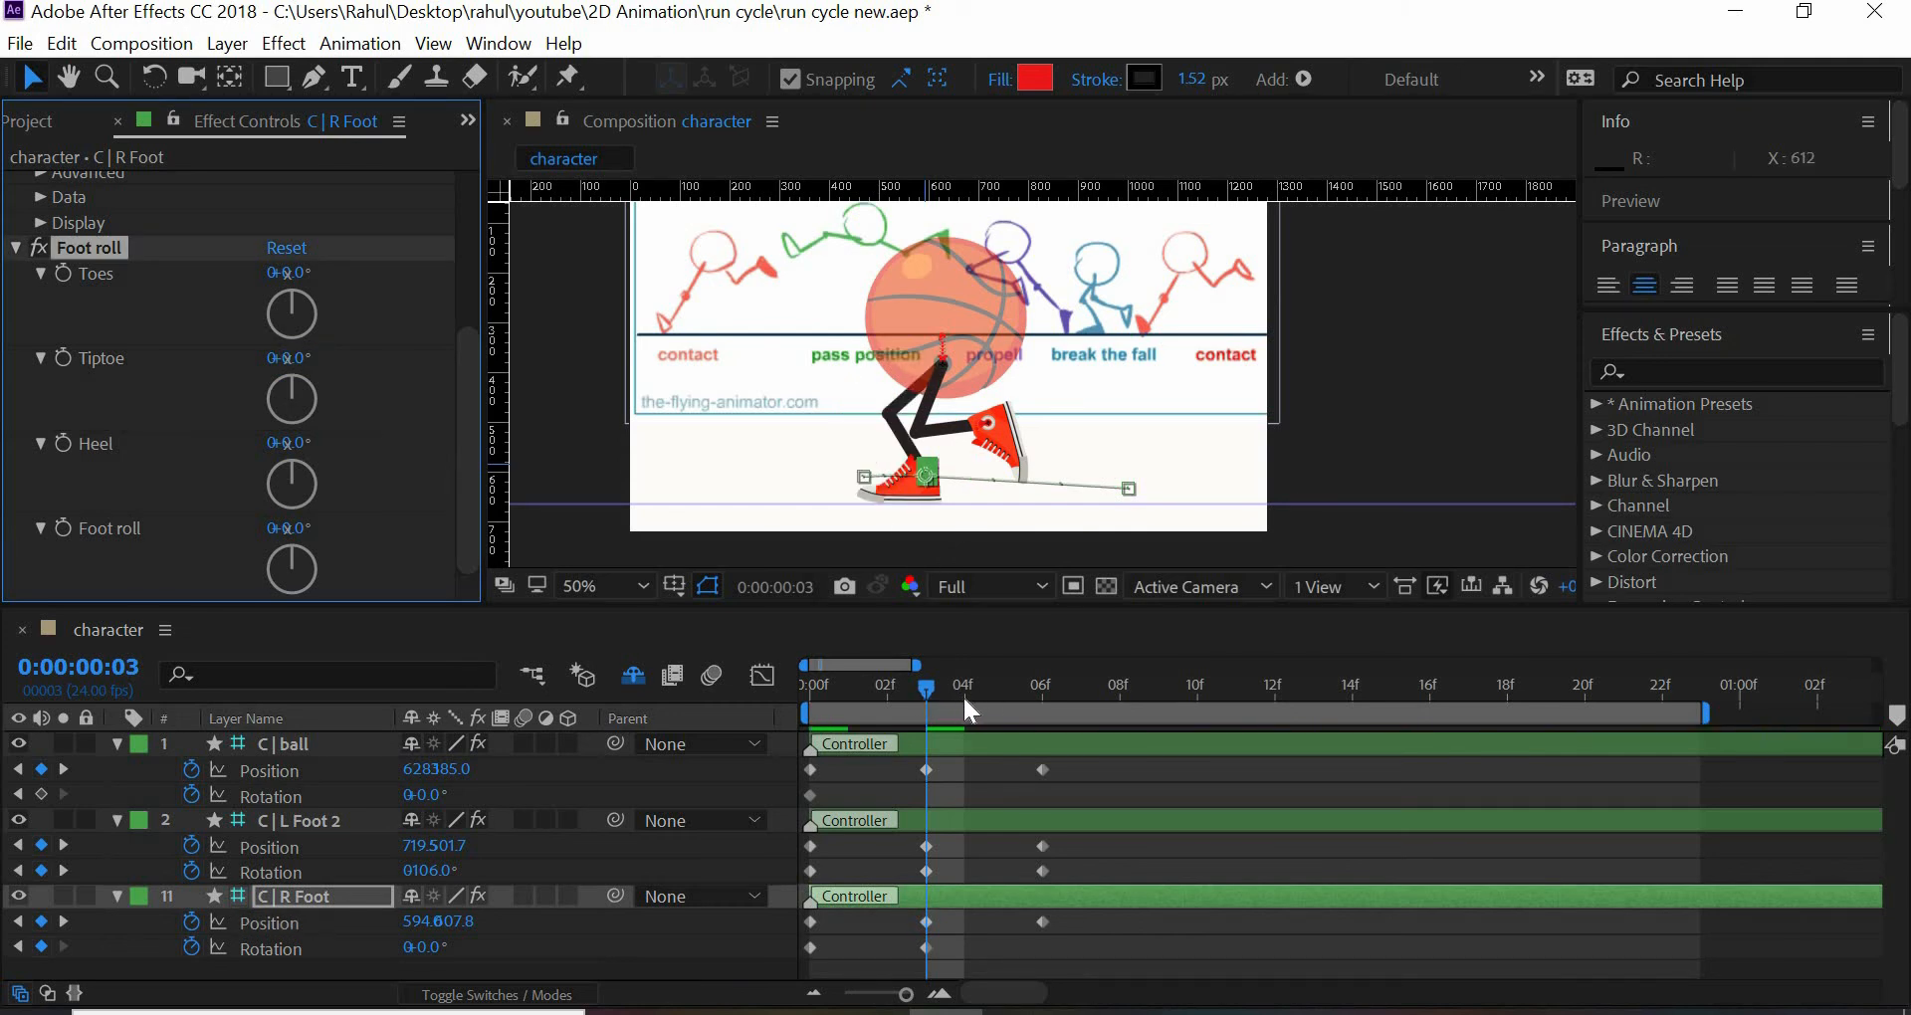
# - Set Tiptoe to -75° in C | R Foot's Foot roll effect at frame 6 and enable keyframing for Tiptoe
pyautogui.moveTo(966, 704); pyautogui.dragTo(1042, 713)
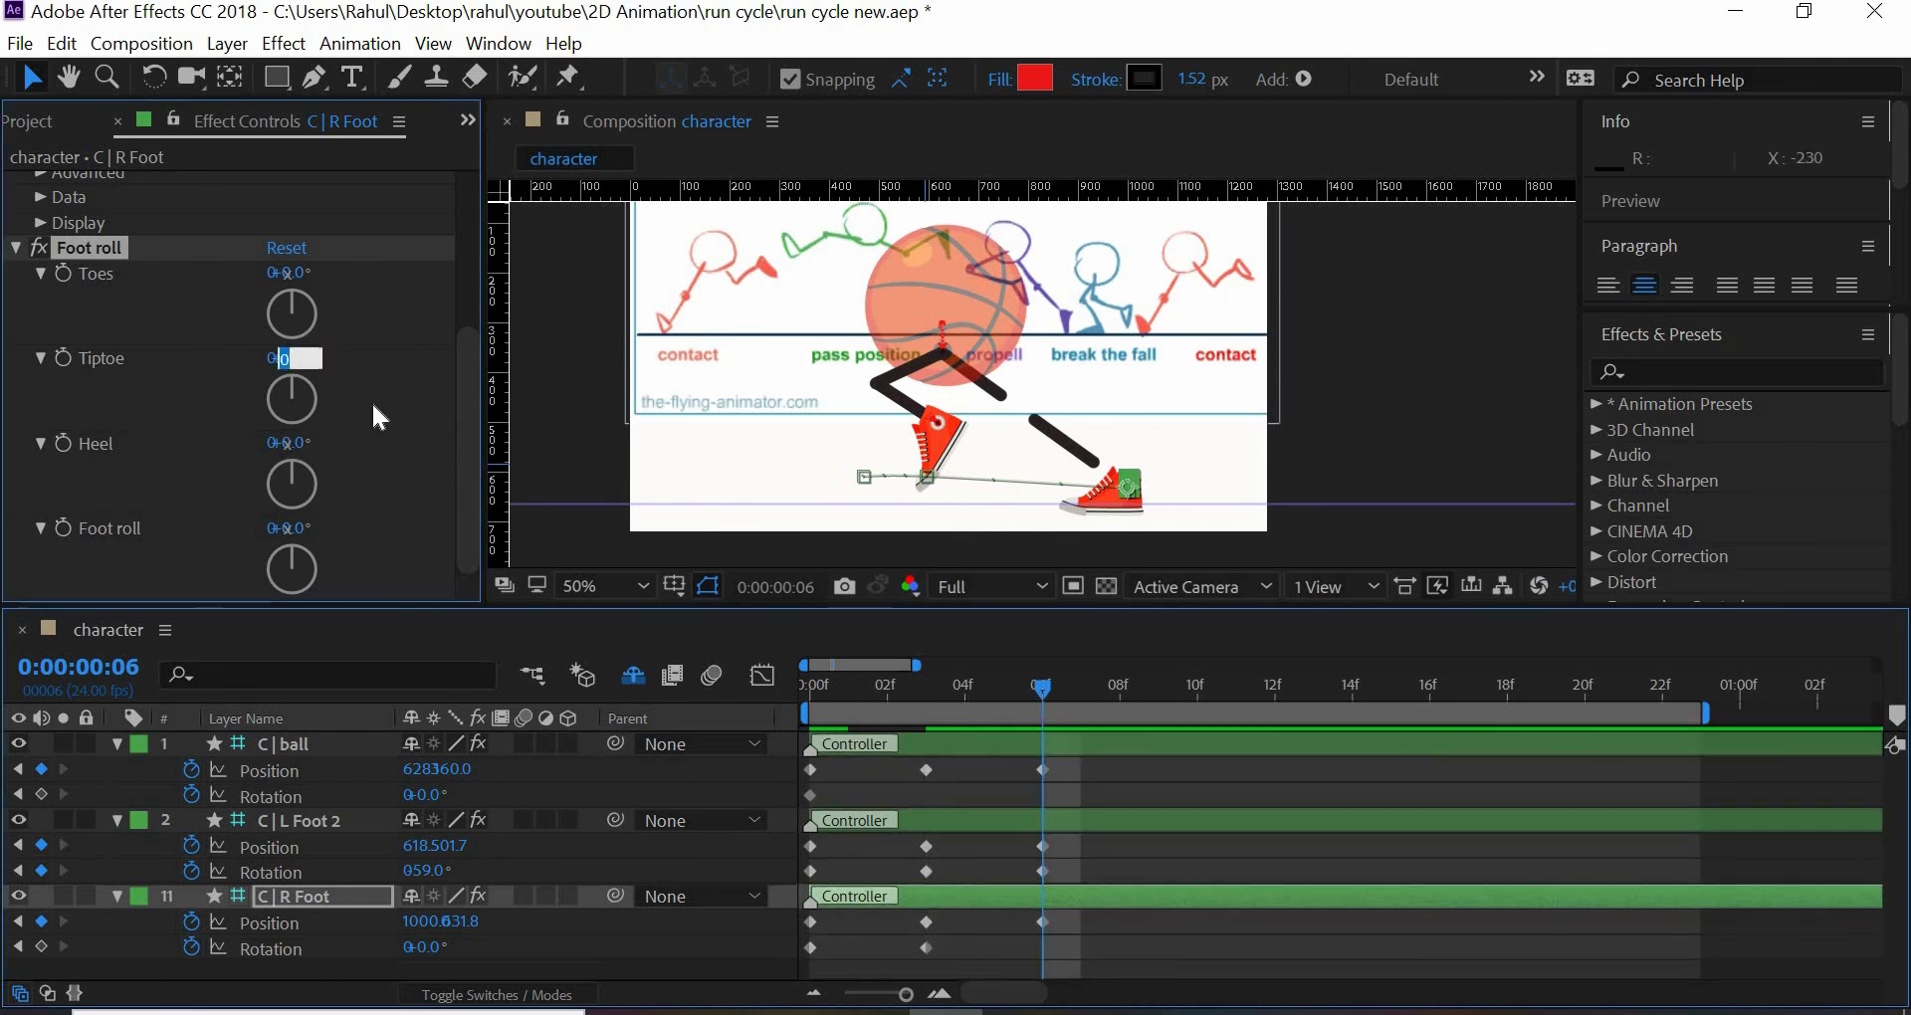
pyautogui.write('-')
pyautogui.write('76')
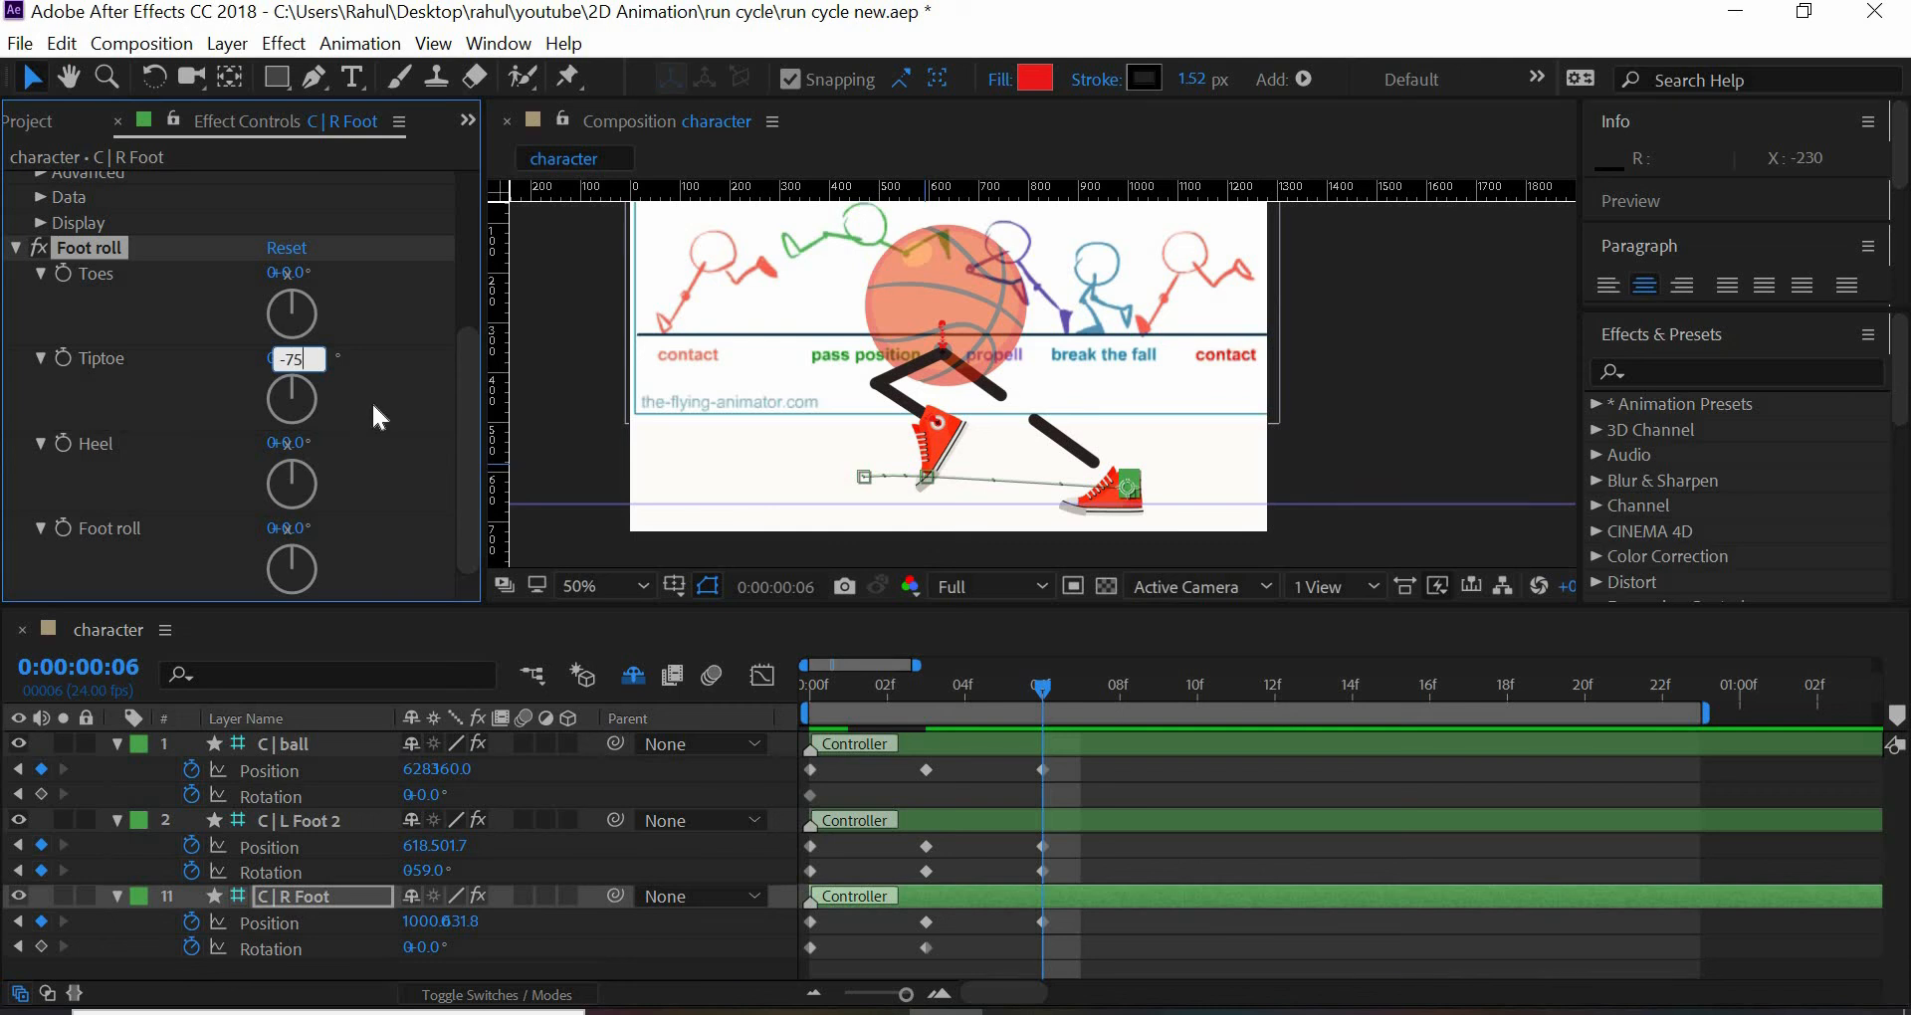
pyautogui.press('Return')
pyautogui.click(61, 356)
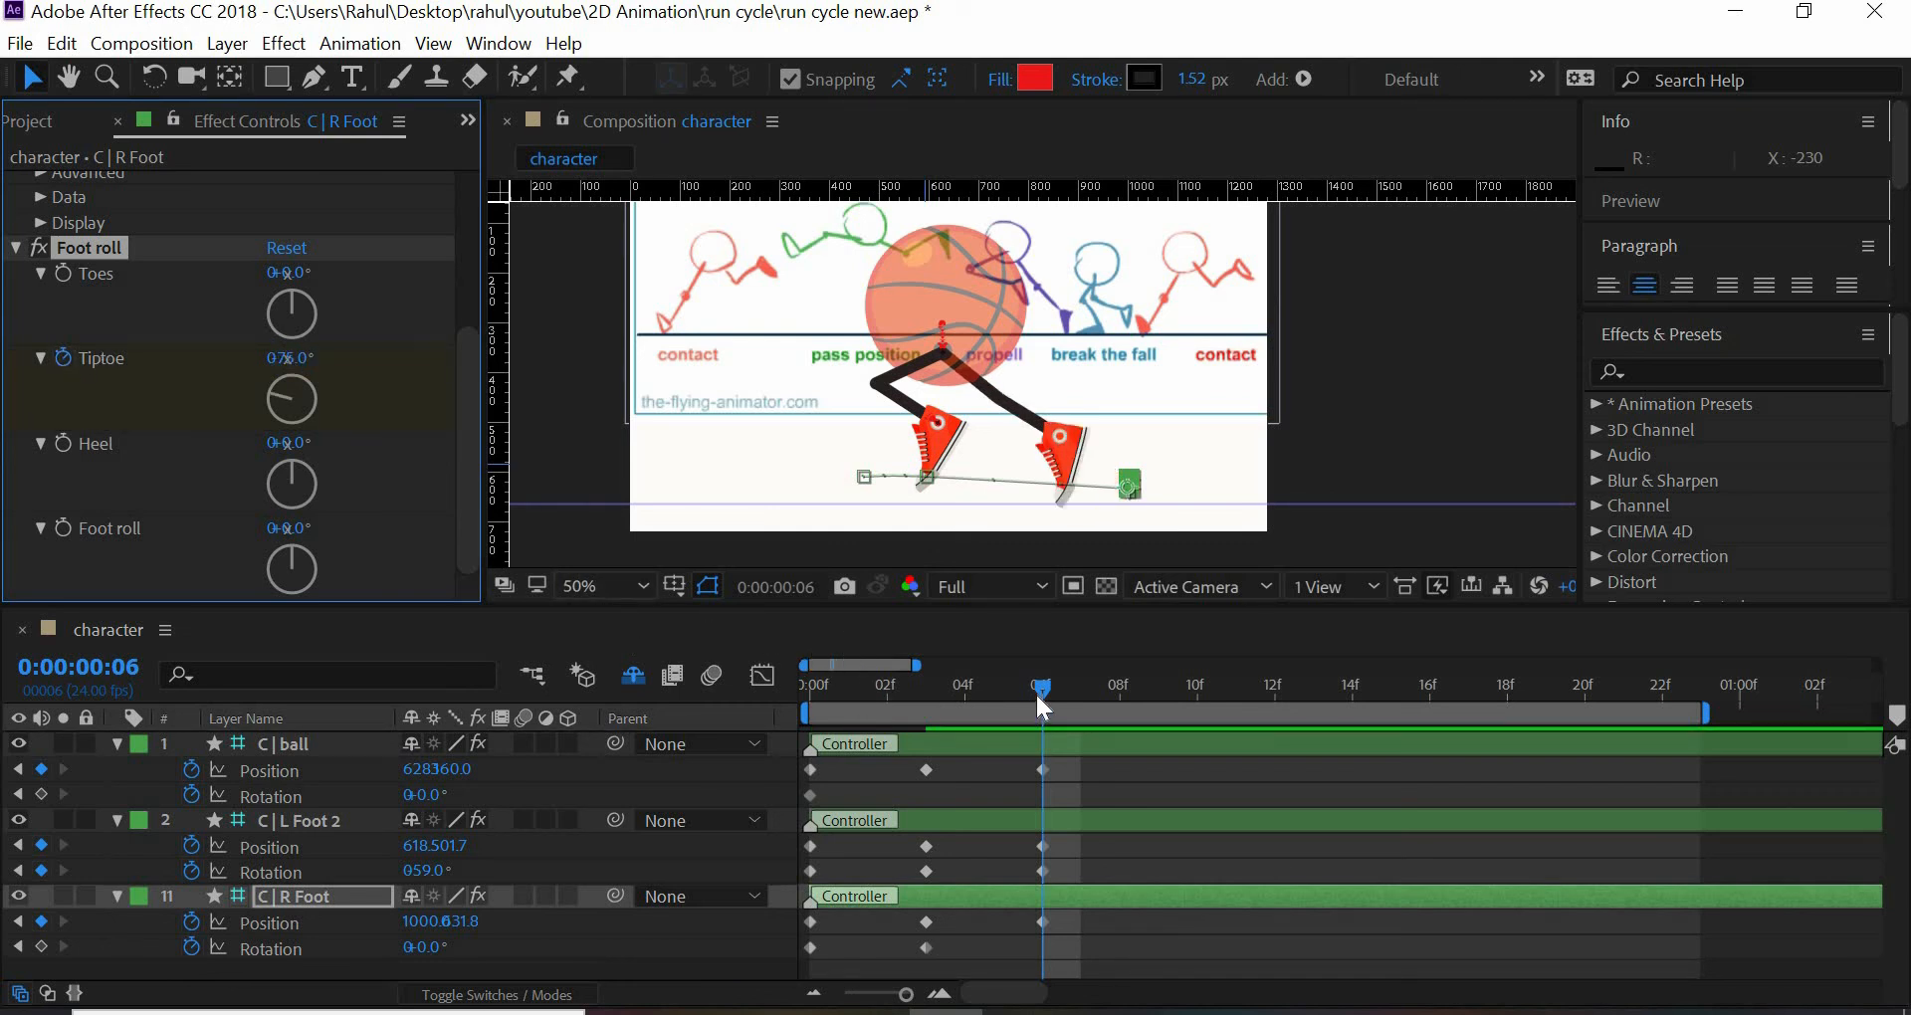
# - Keyframe C | R Foot's Tiptoe at 0° on frame 3 and preview the motion through frame 6
pyautogui.click(918, 689)
pyautogui.click(299, 360)
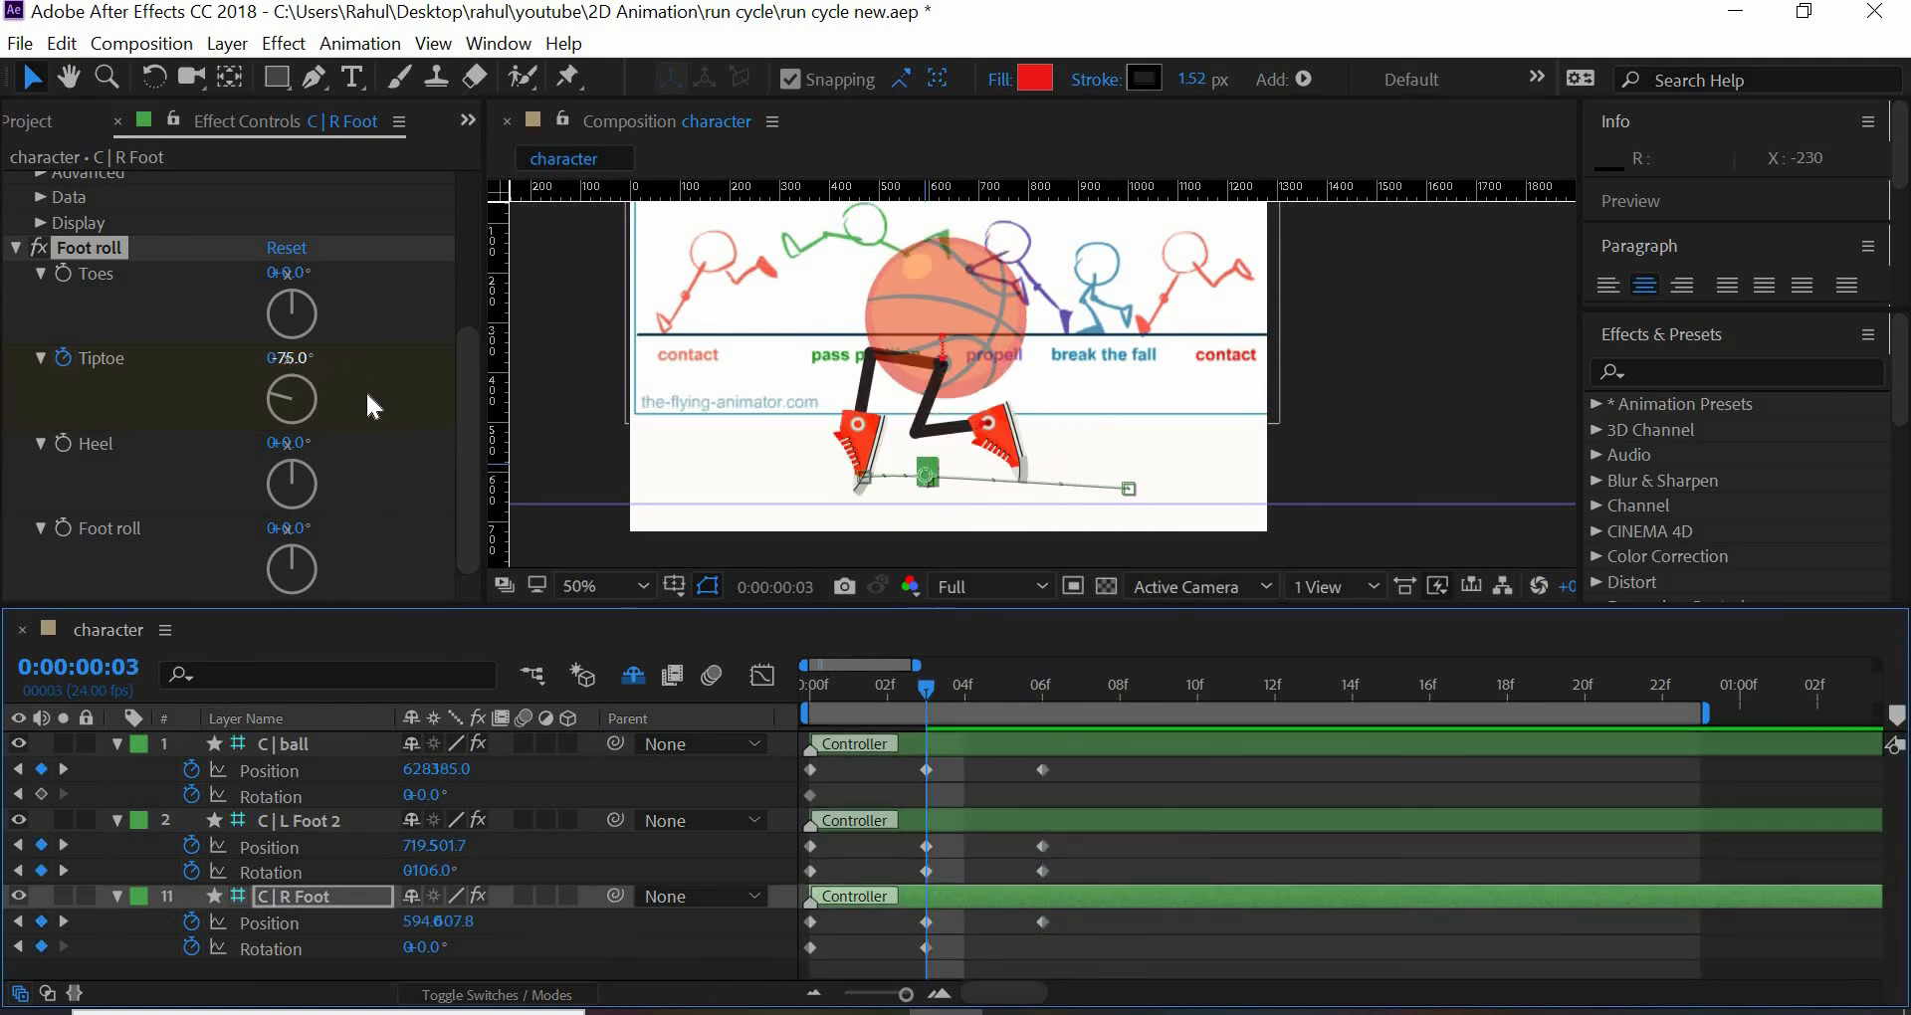
pyautogui.write('0')
pyautogui.press('Return')
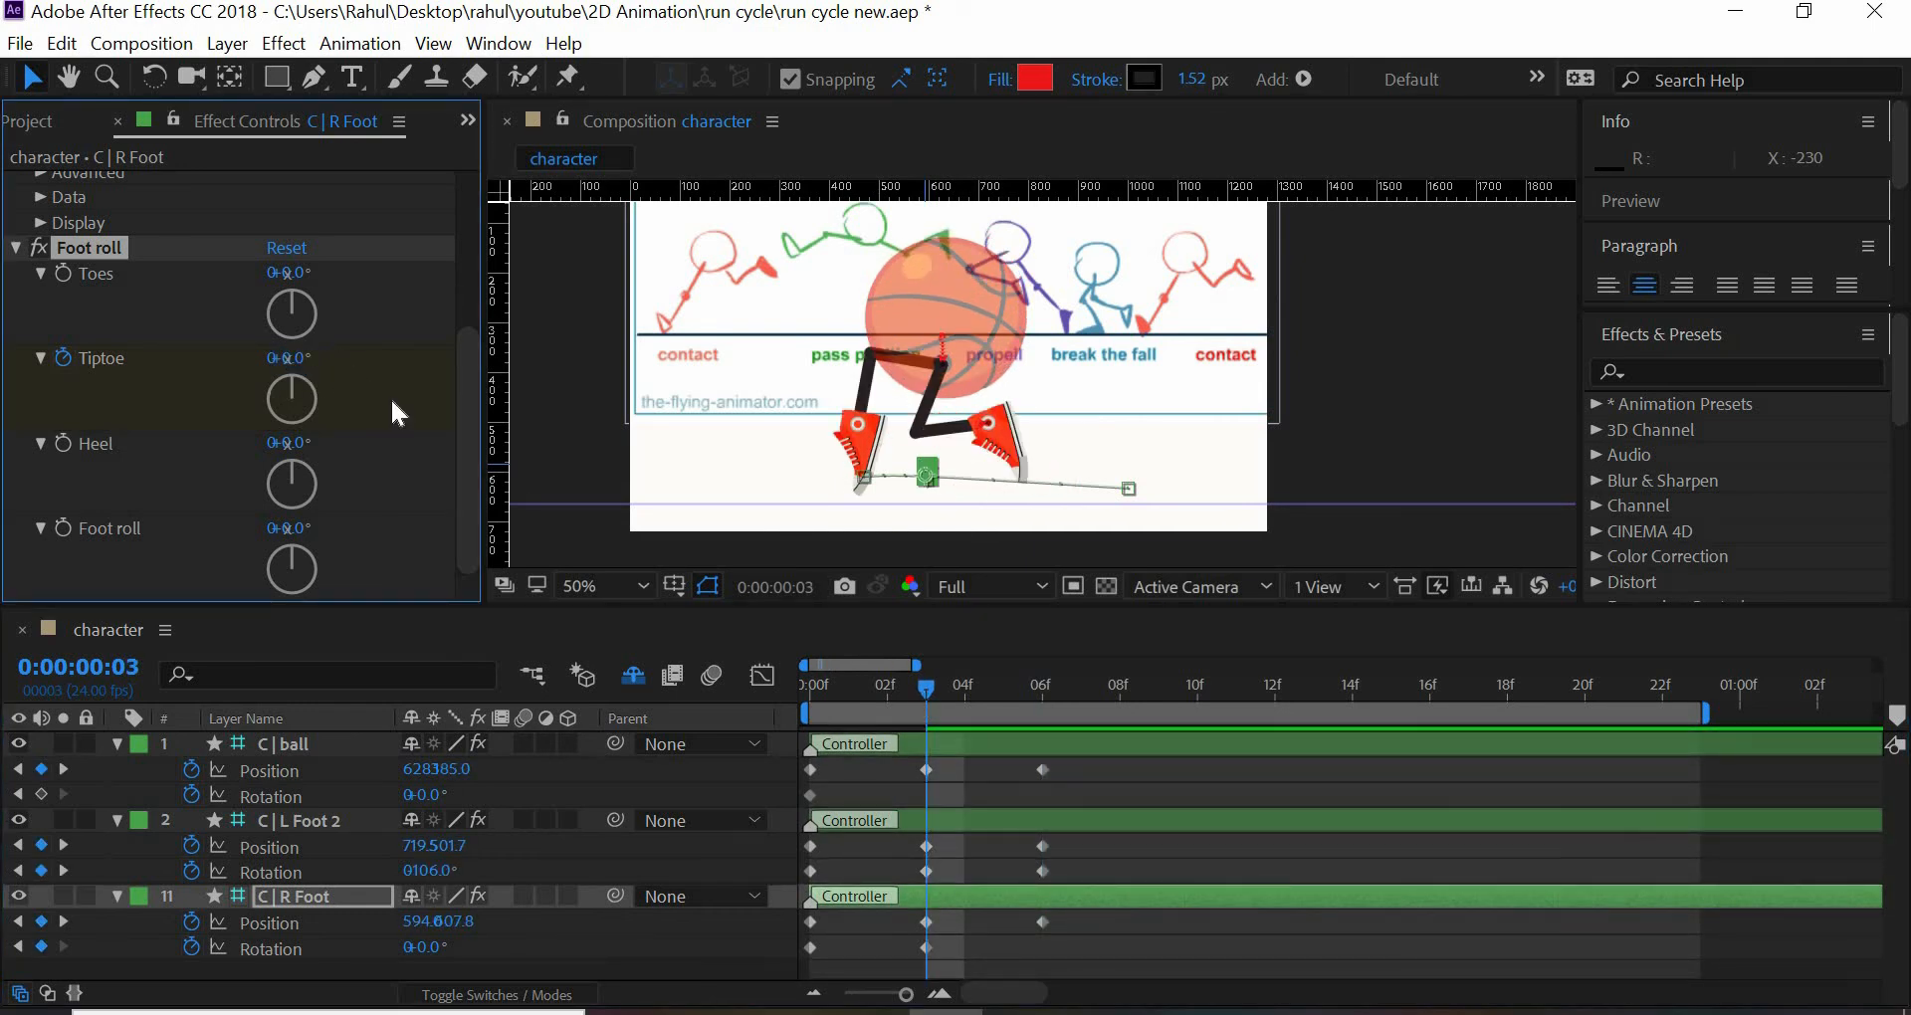
pyautogui.moveTo(994, 701); pyautogui.dragTo(1038, 728)
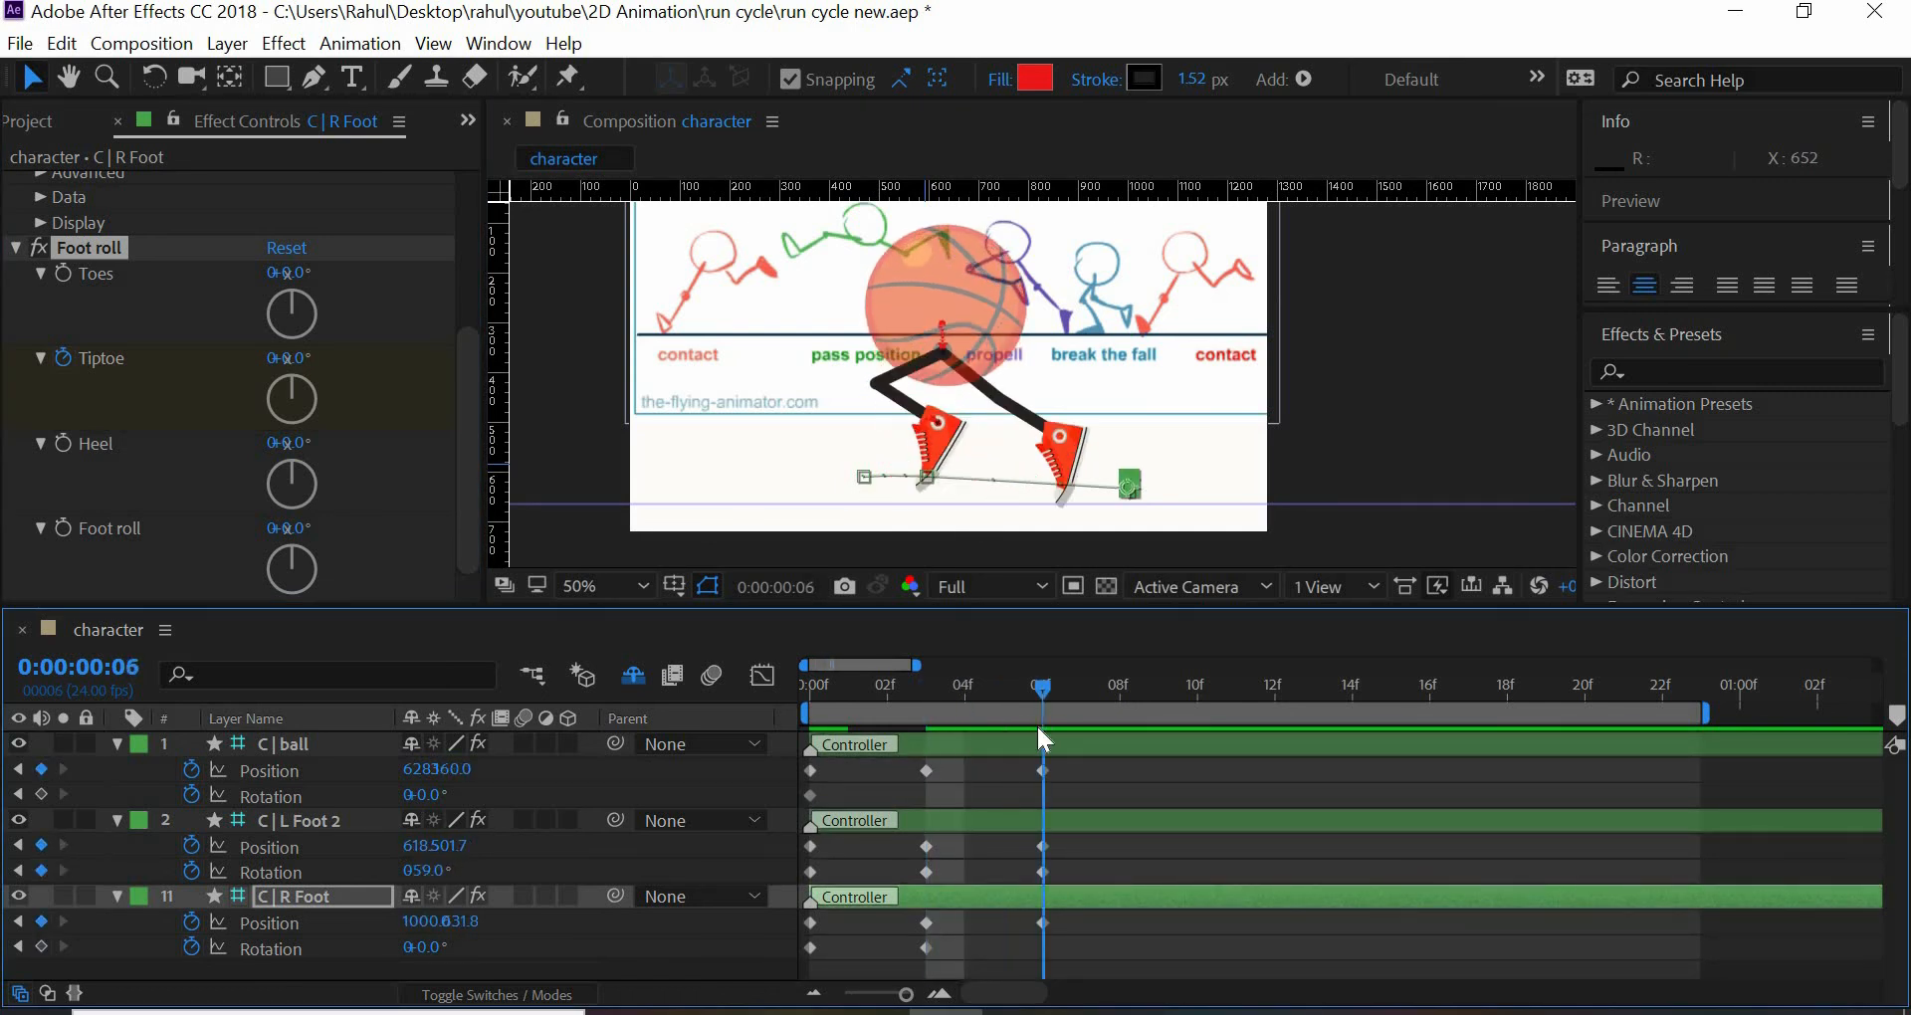
pyautogui.moveTo(886, 714); pyautogui.dragTo(1021, 729)
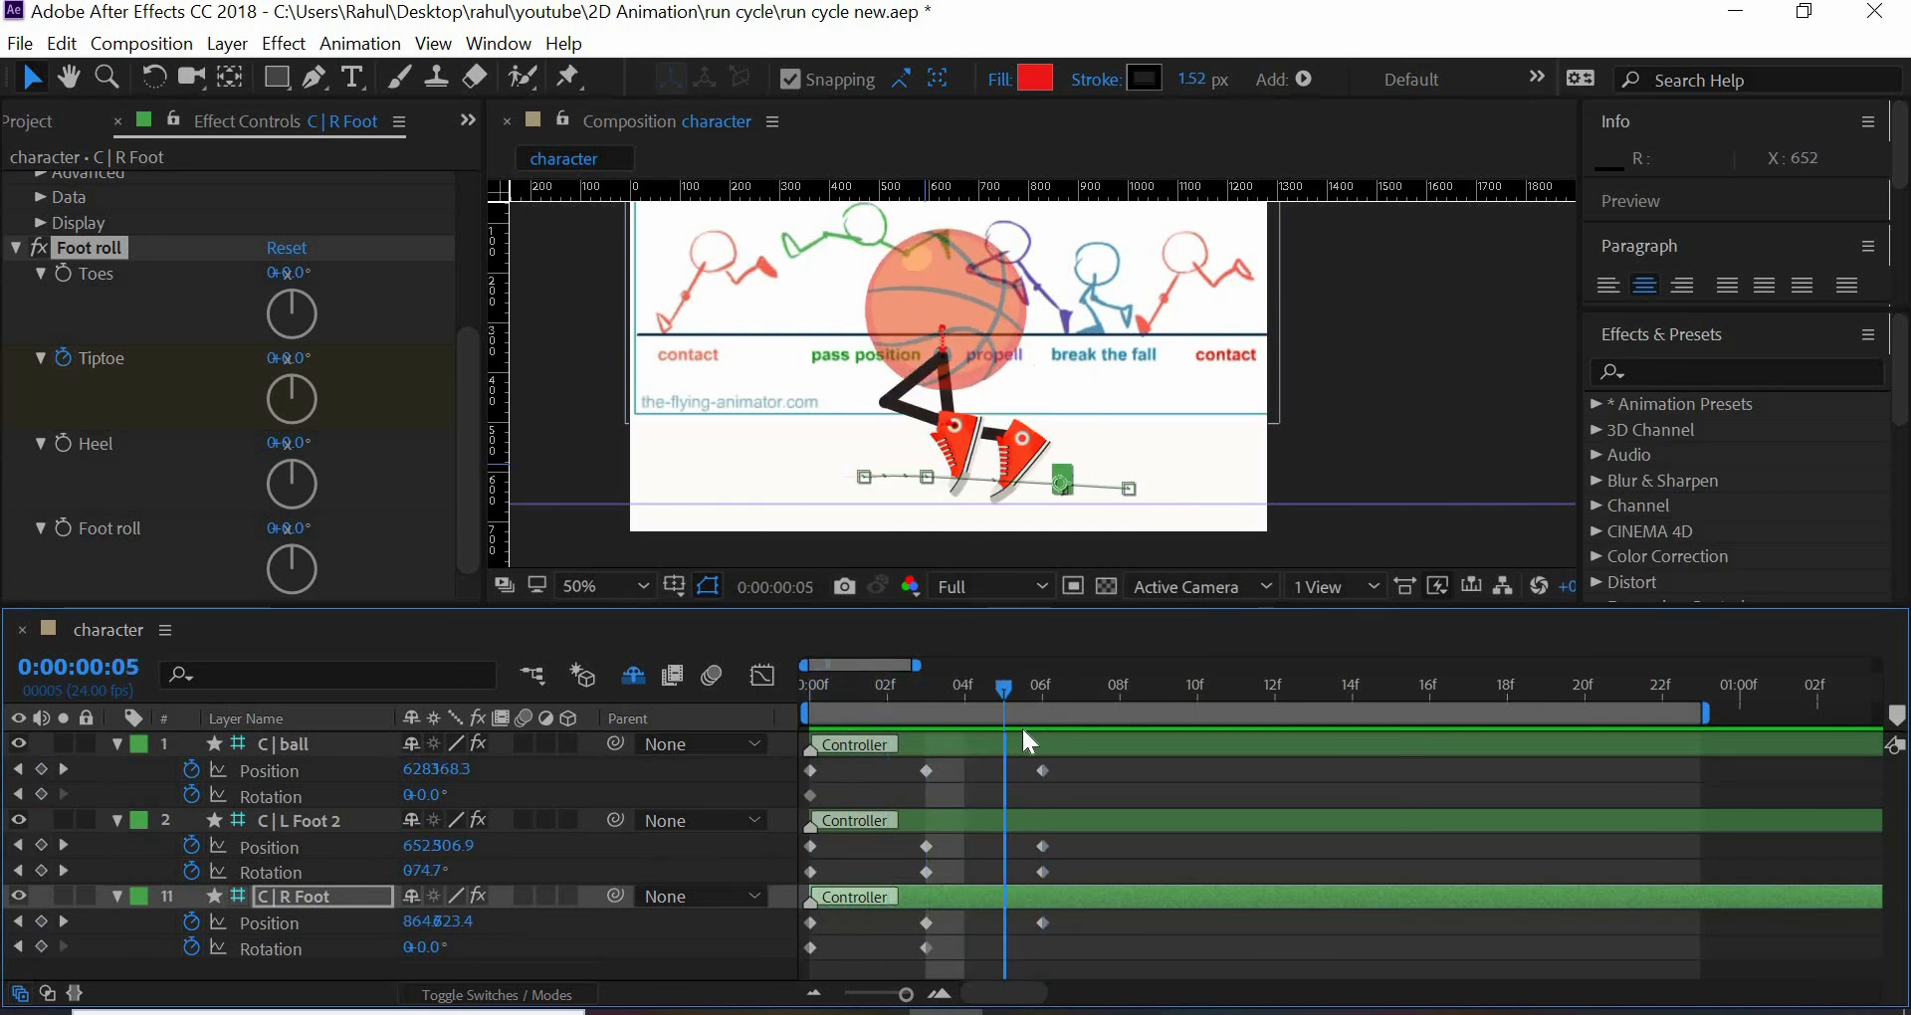
pyautogui.moveTo(877, 721); pyautogui.dragTo(1052, 740)
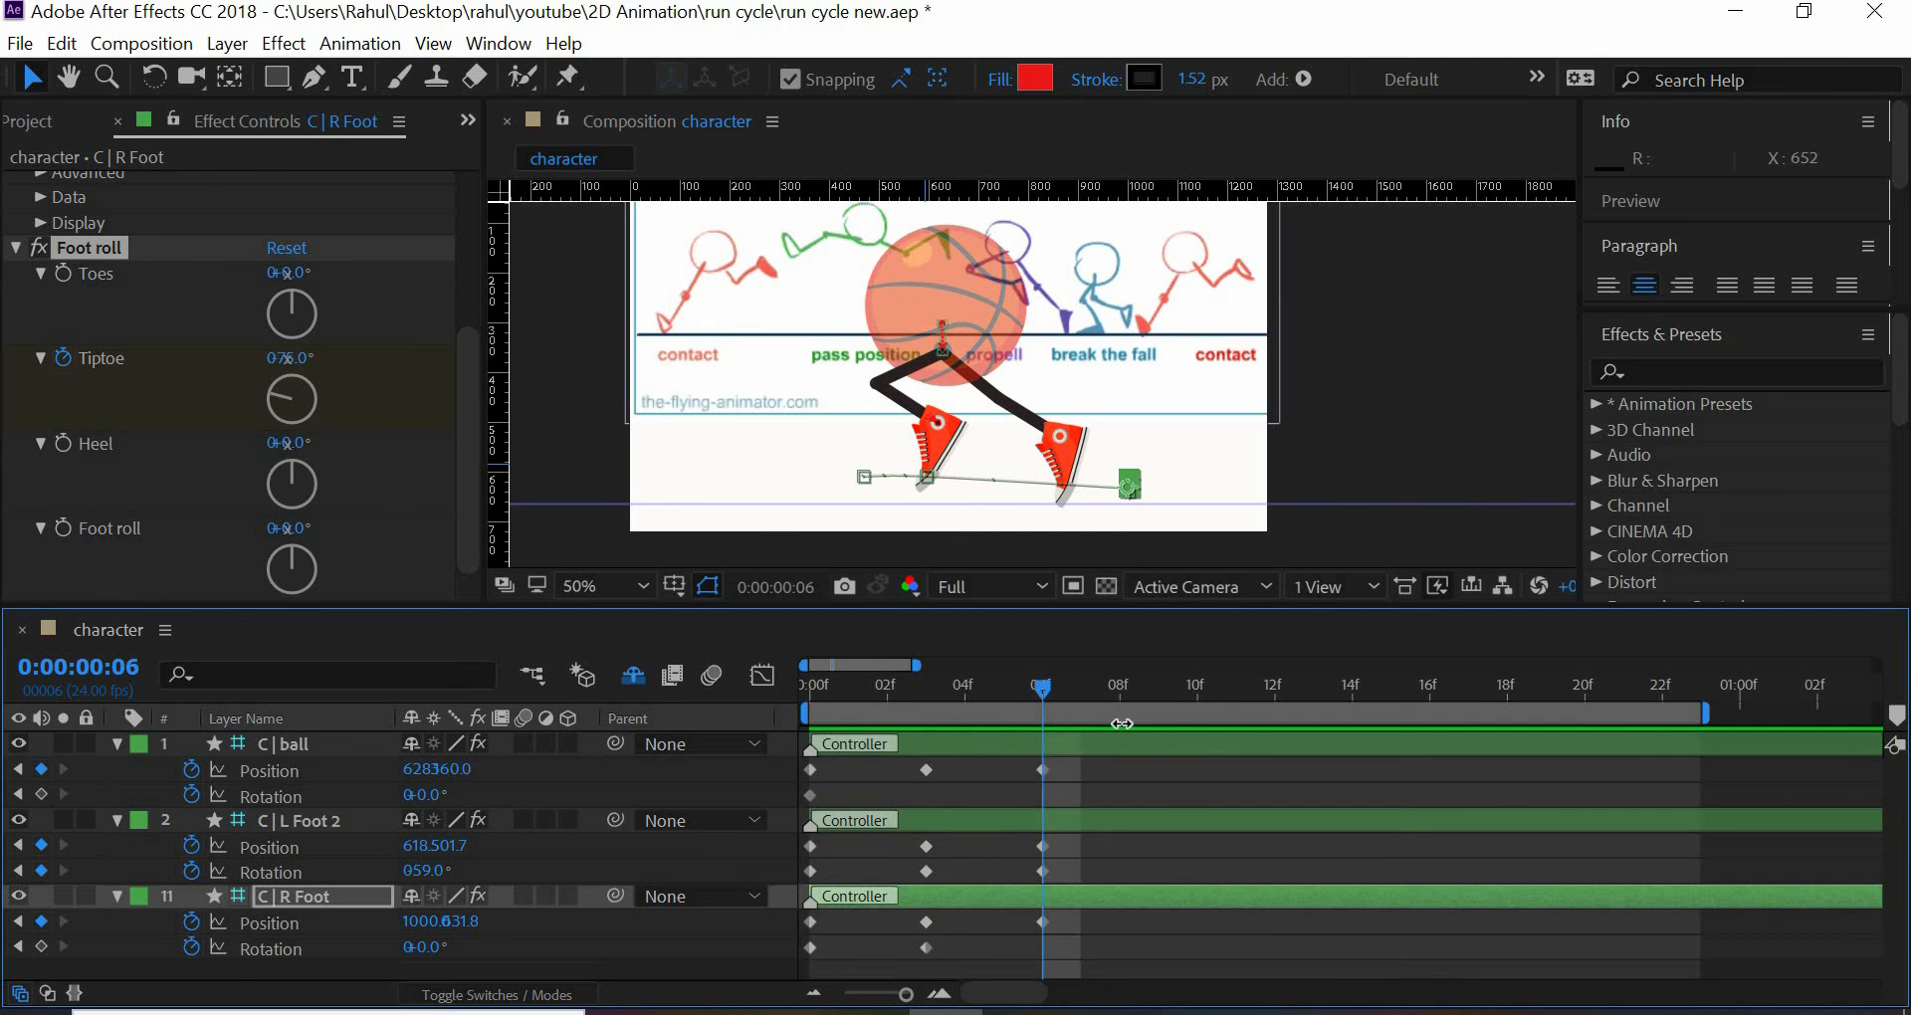
# - Raise the C | ball controller to Y position 198 at frame 9
pyautogui.moveTo(1048, 678); pyautogui.dragTo(1276, 702)
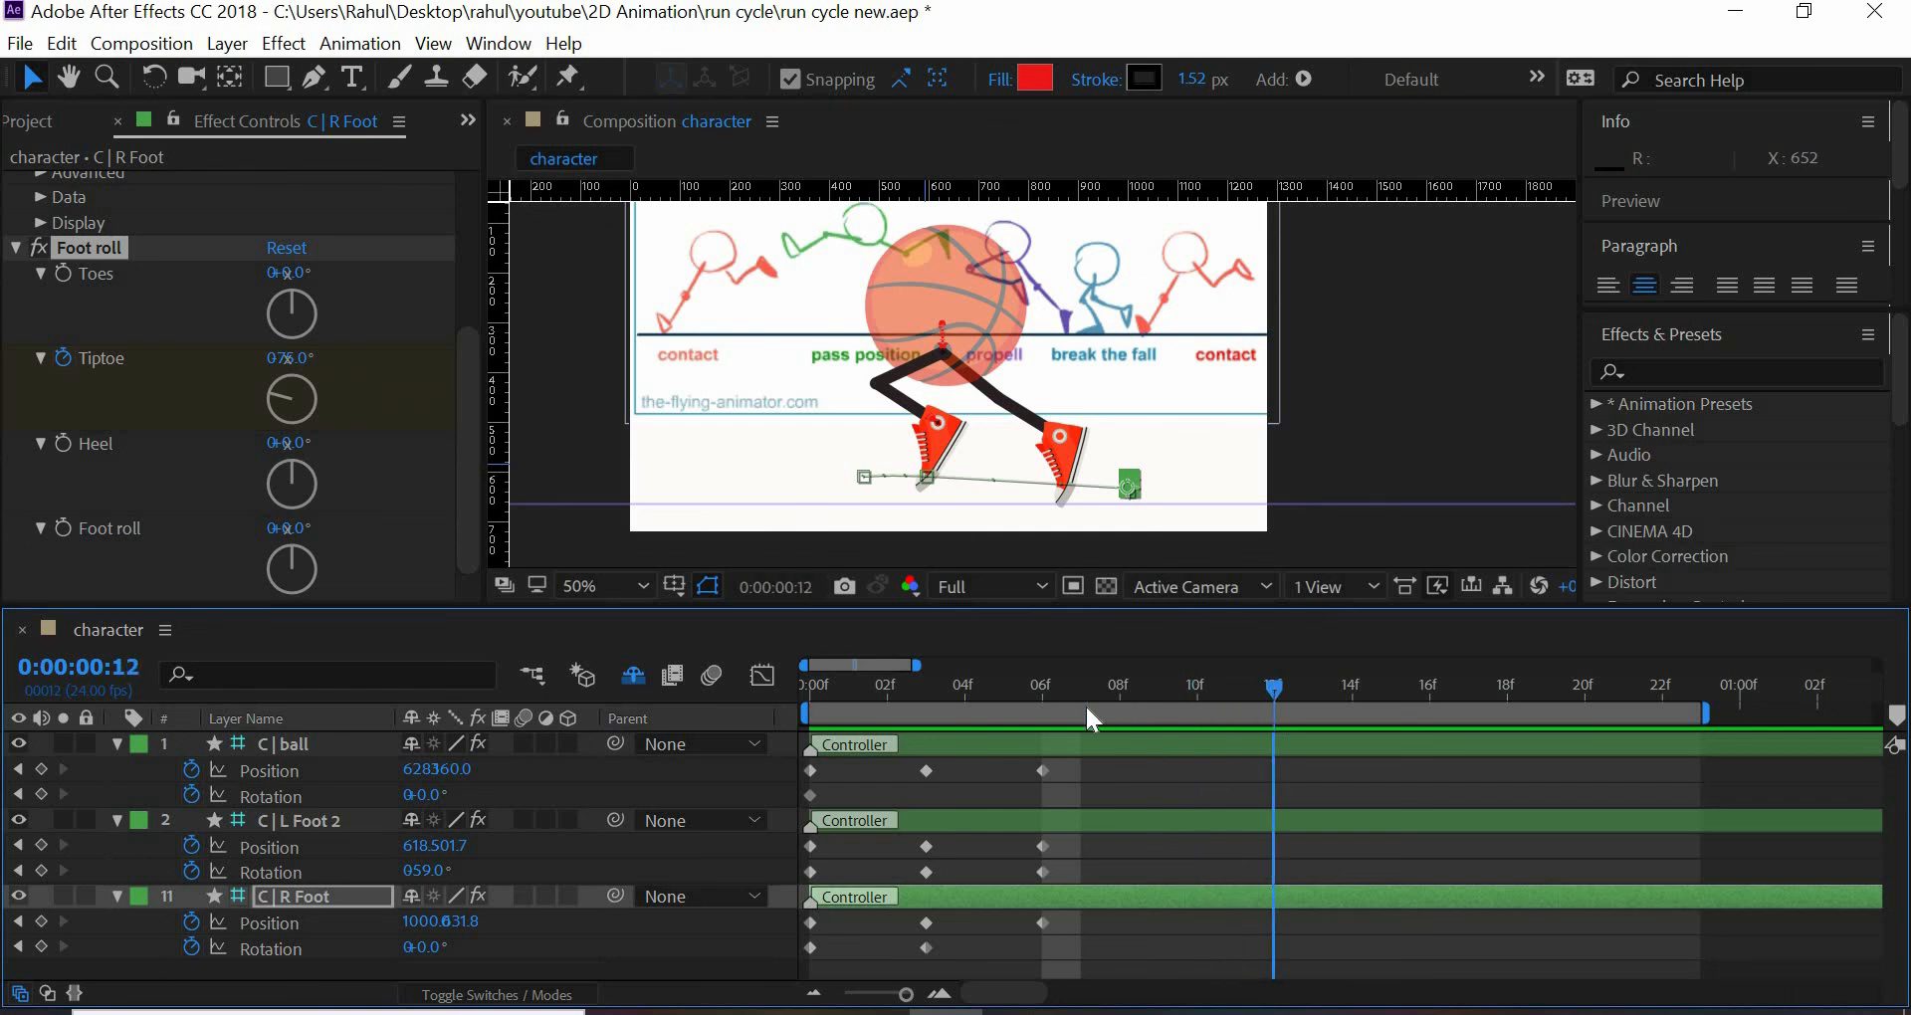
pyautogui.moveTo(1088, 710); pyautogui.dragTo(1155, 713)
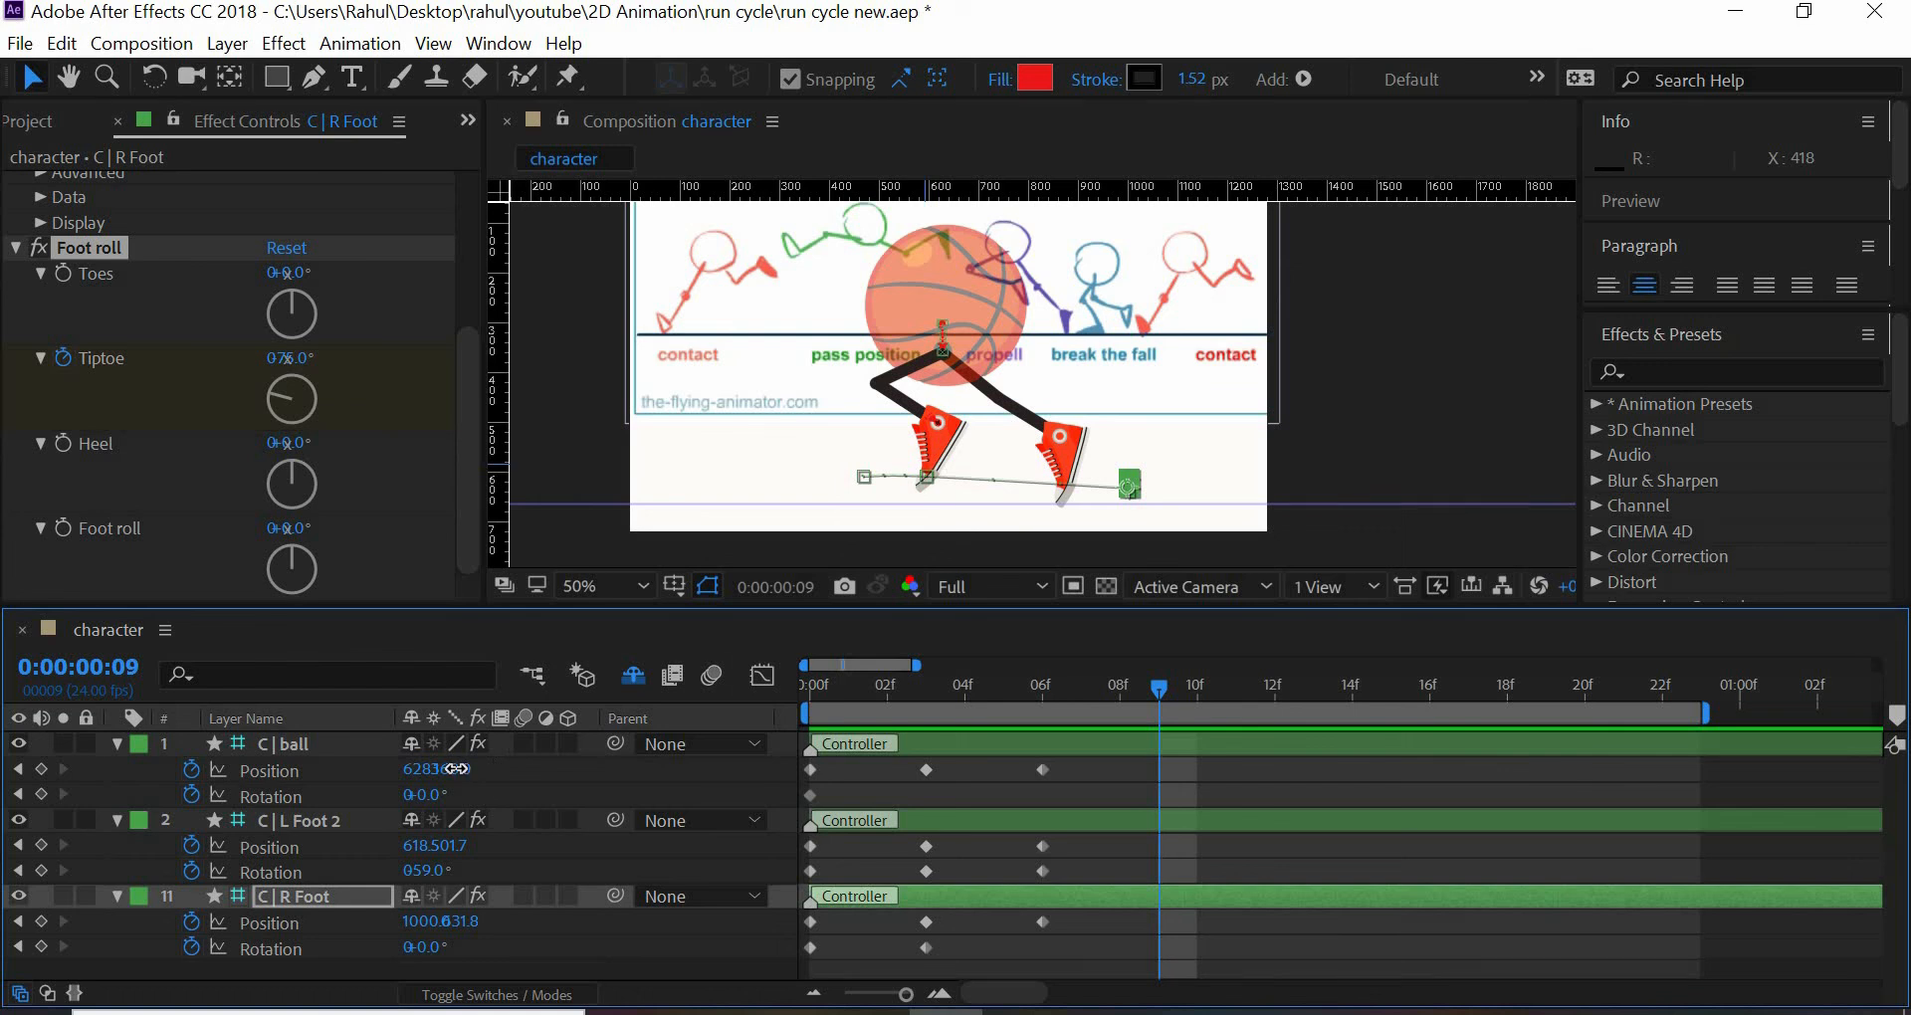
pyautogui.moveTo(450, 769); pyautogui.dragTo(189, 783)
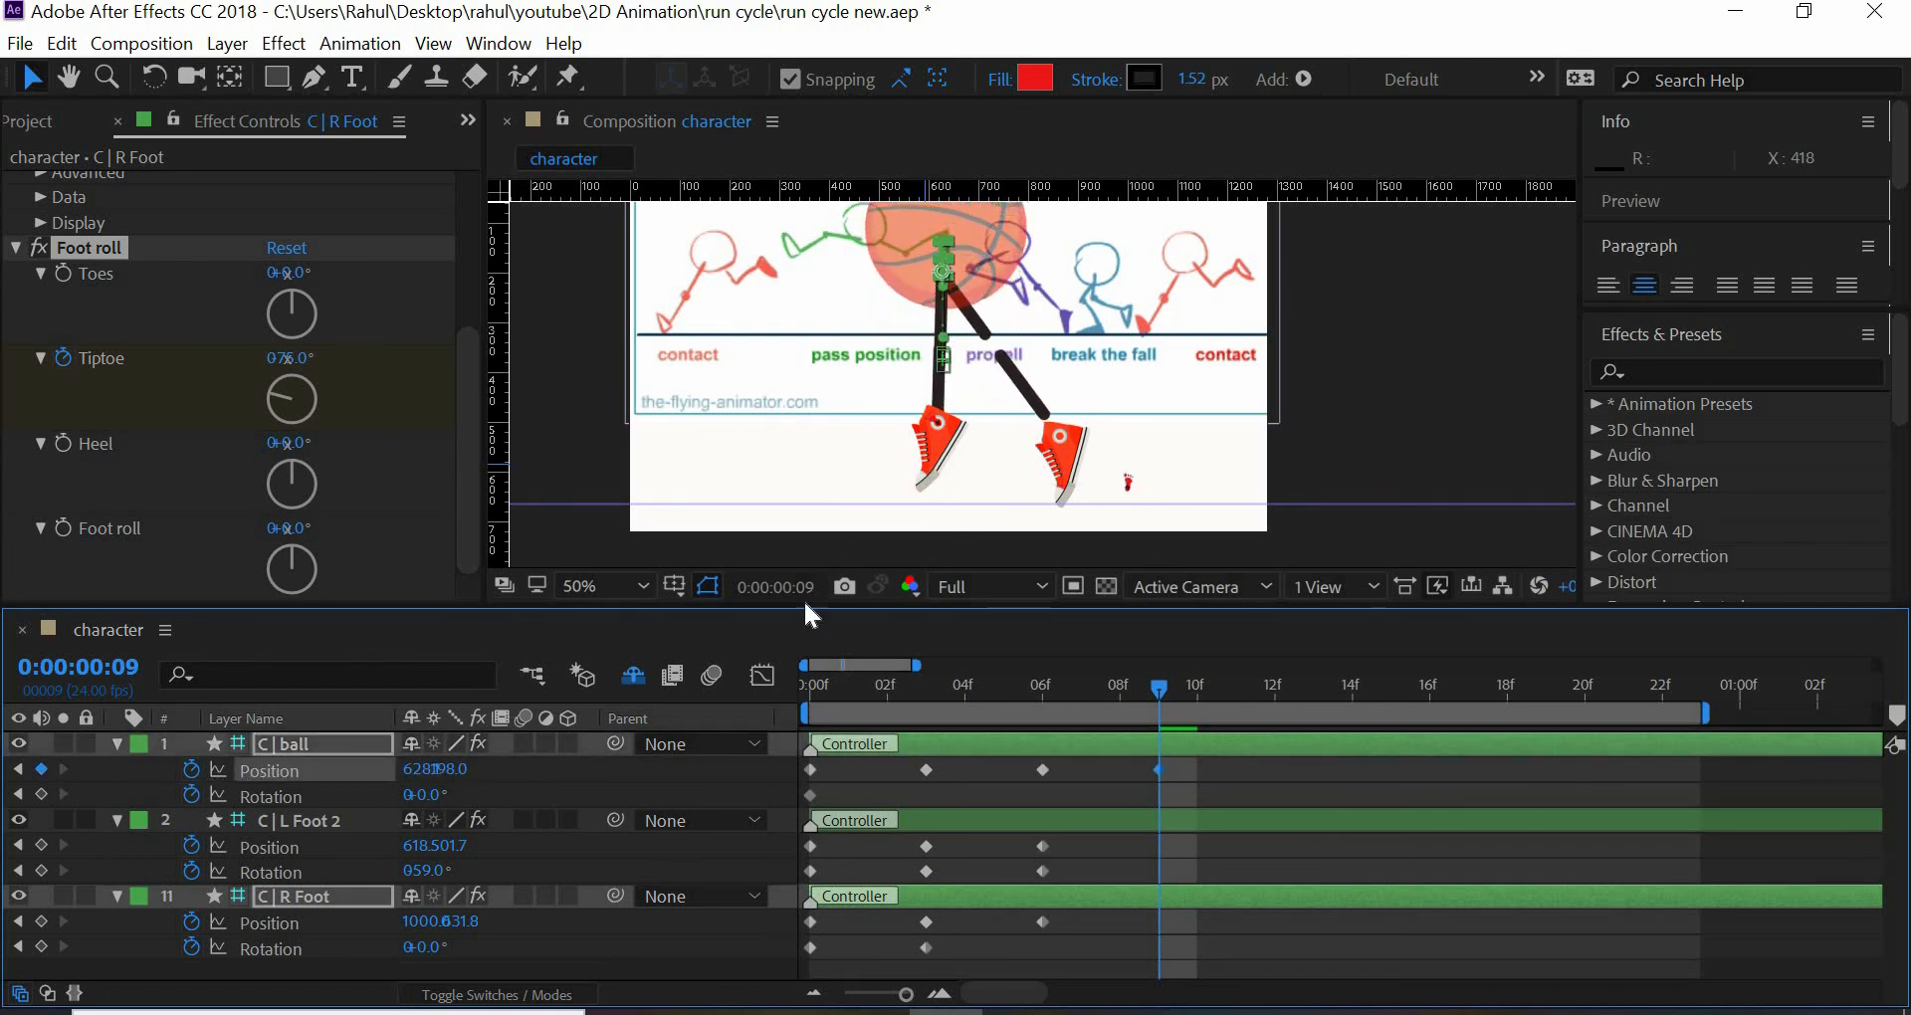
pyautogui.click(844, 314)
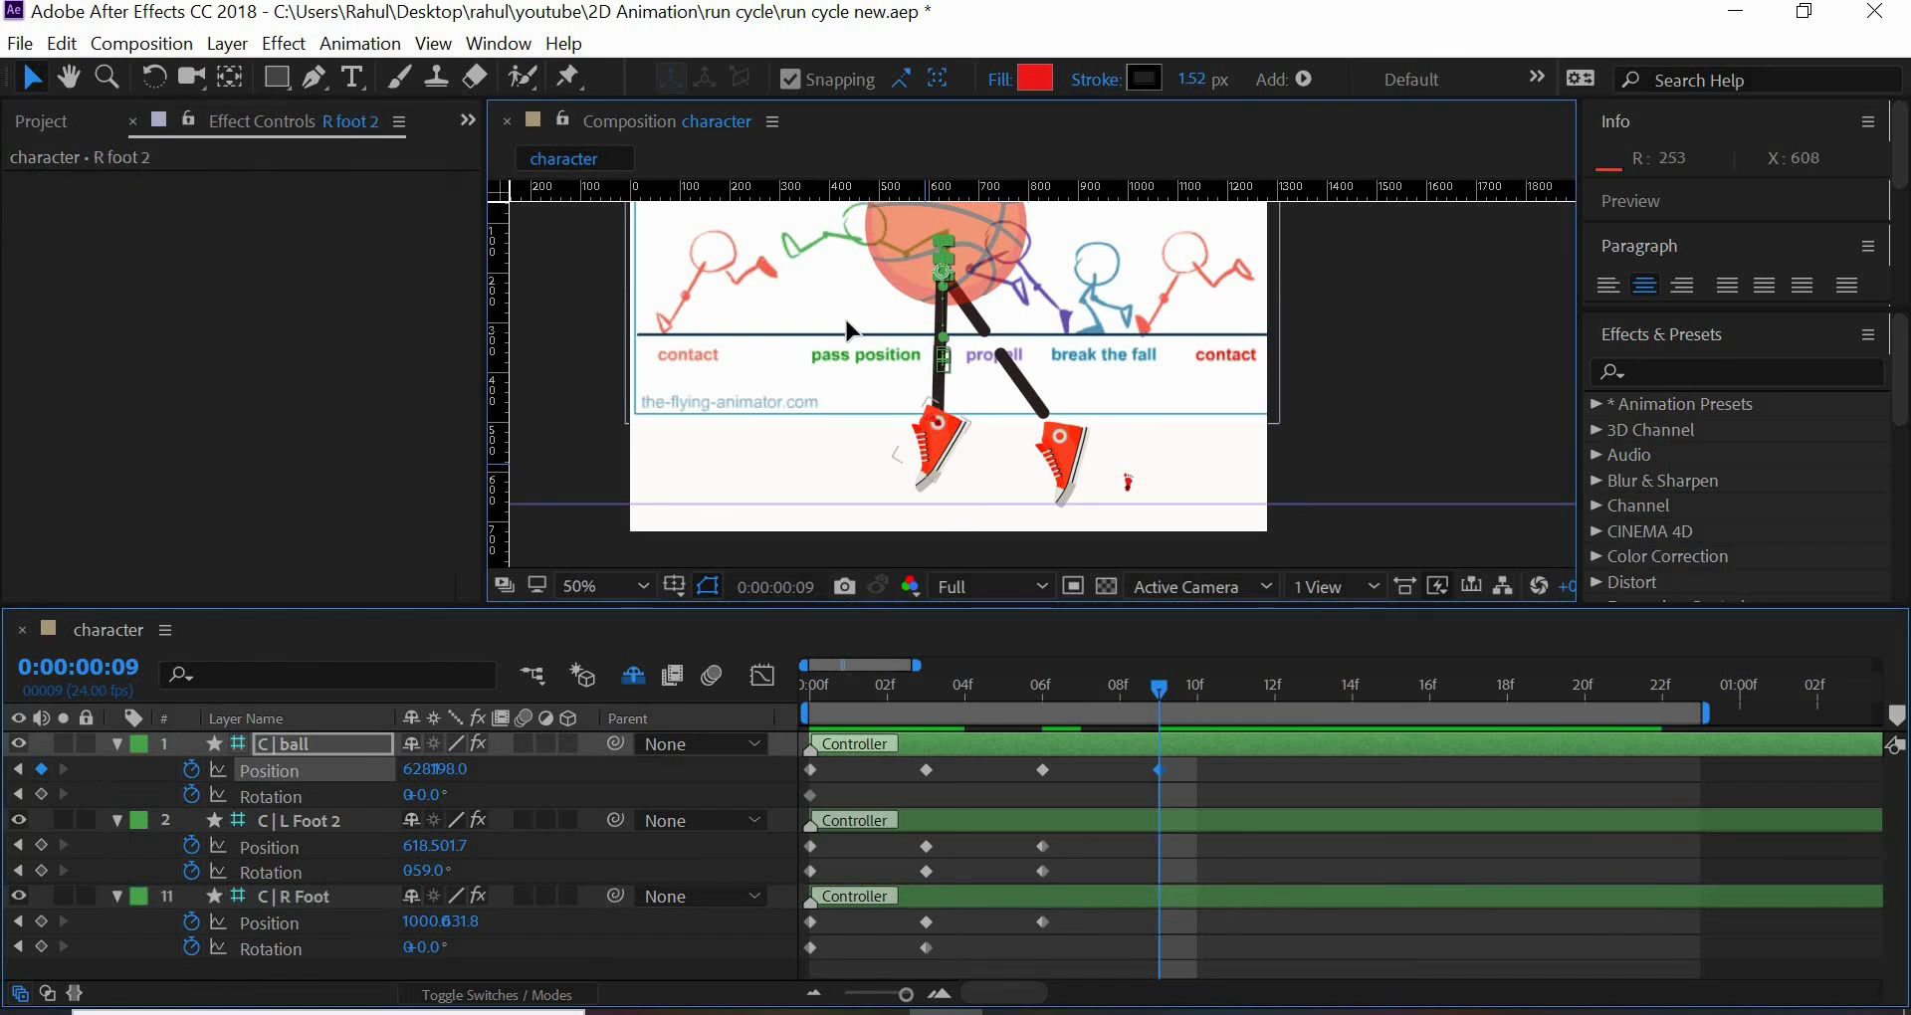
pyautogui.moveTo(845, 316); pyautogui.dragTo(984, 443)
pyautogui.click(1403, 454)
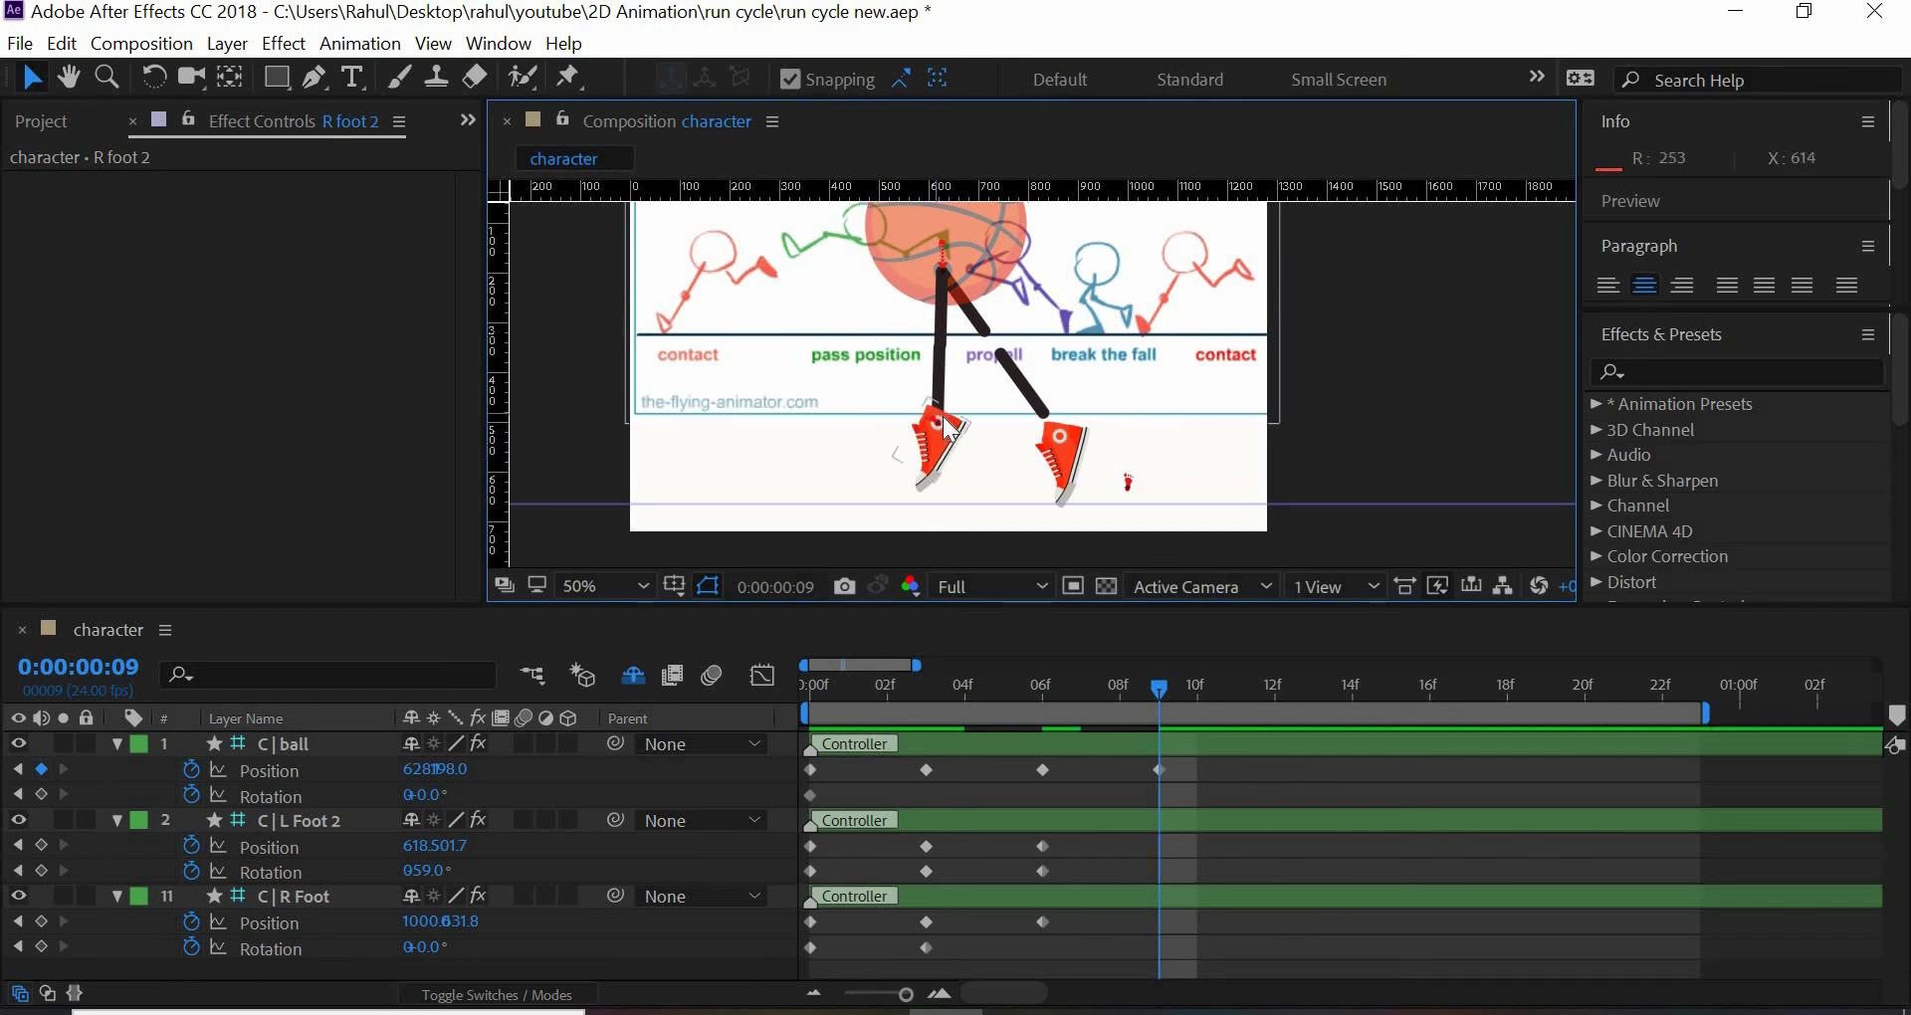
pyautogui.moveTo(940, 423); pyautogui.dragTo(876, 372)
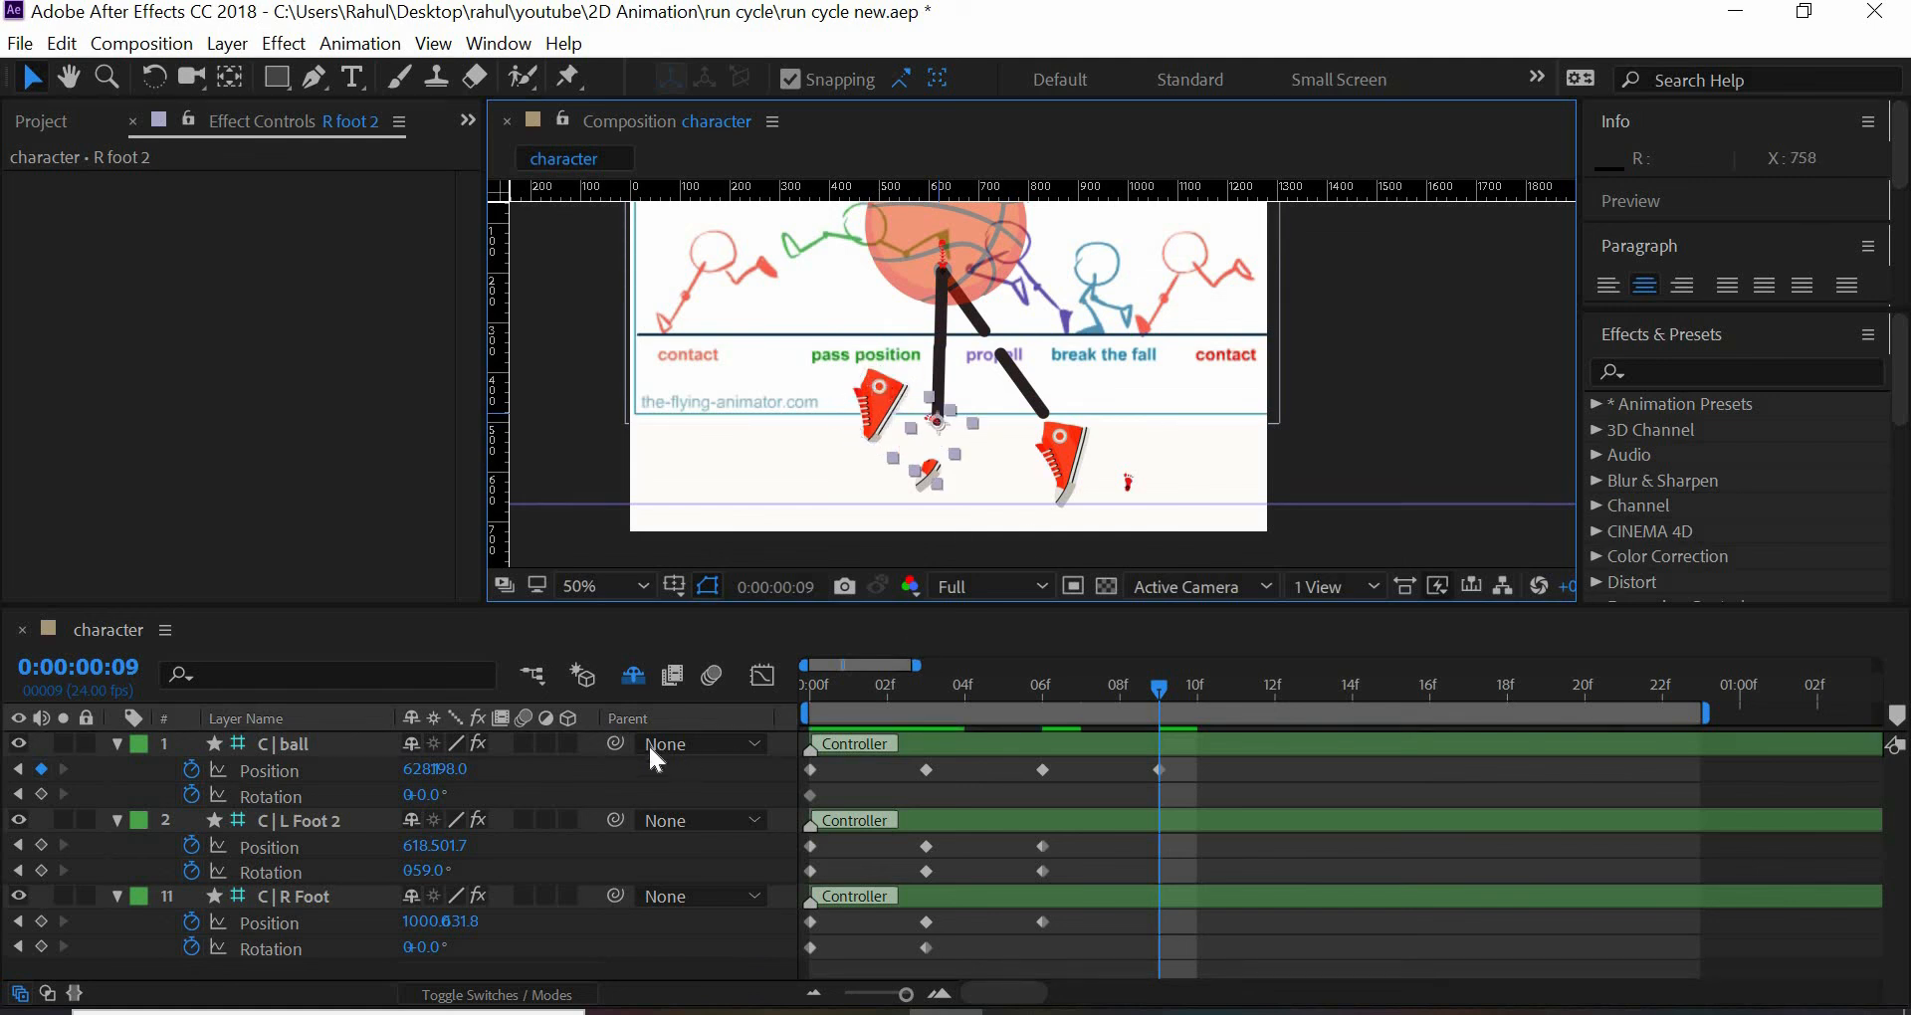
pyautogui.hotkey('ctrl', 'z')
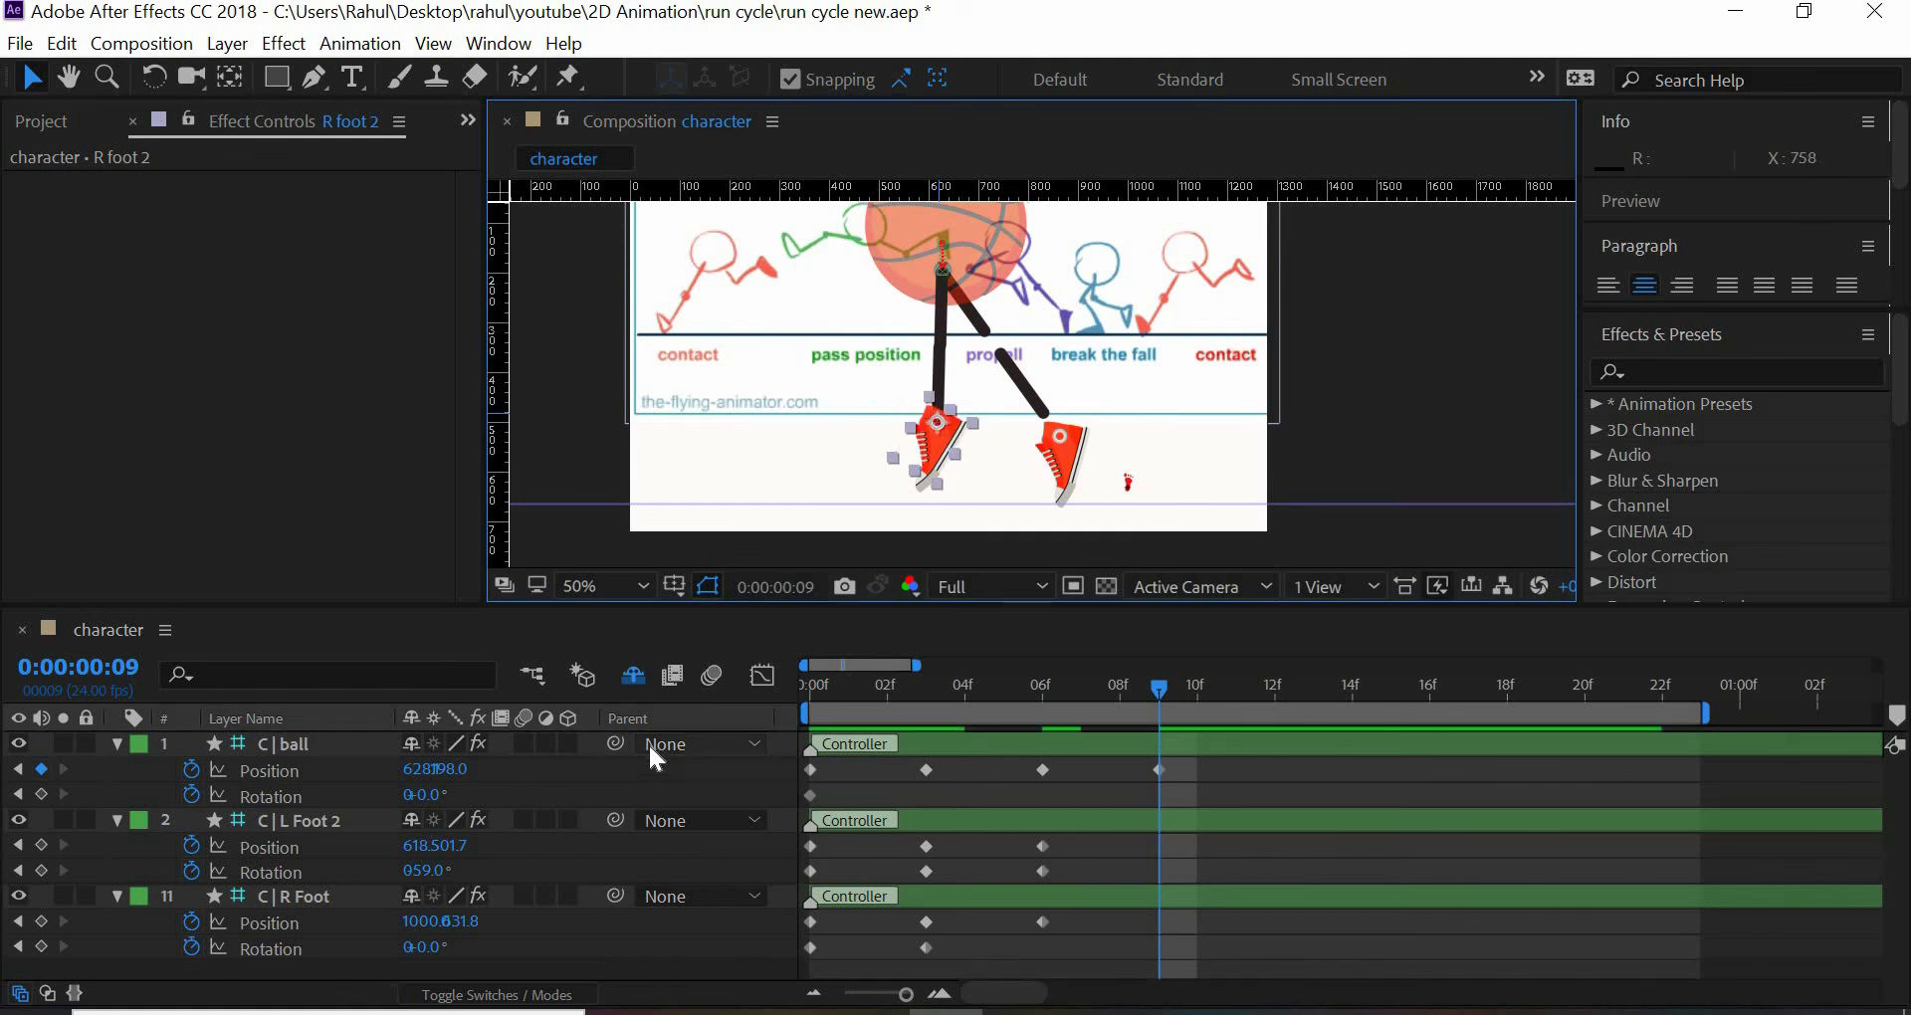
pyautogui.click(1399, 420)
# - Set Tiptoe to 0° in C | R Foot's Foot roll effect at frame 9
pyautogui.click(1128, 485)
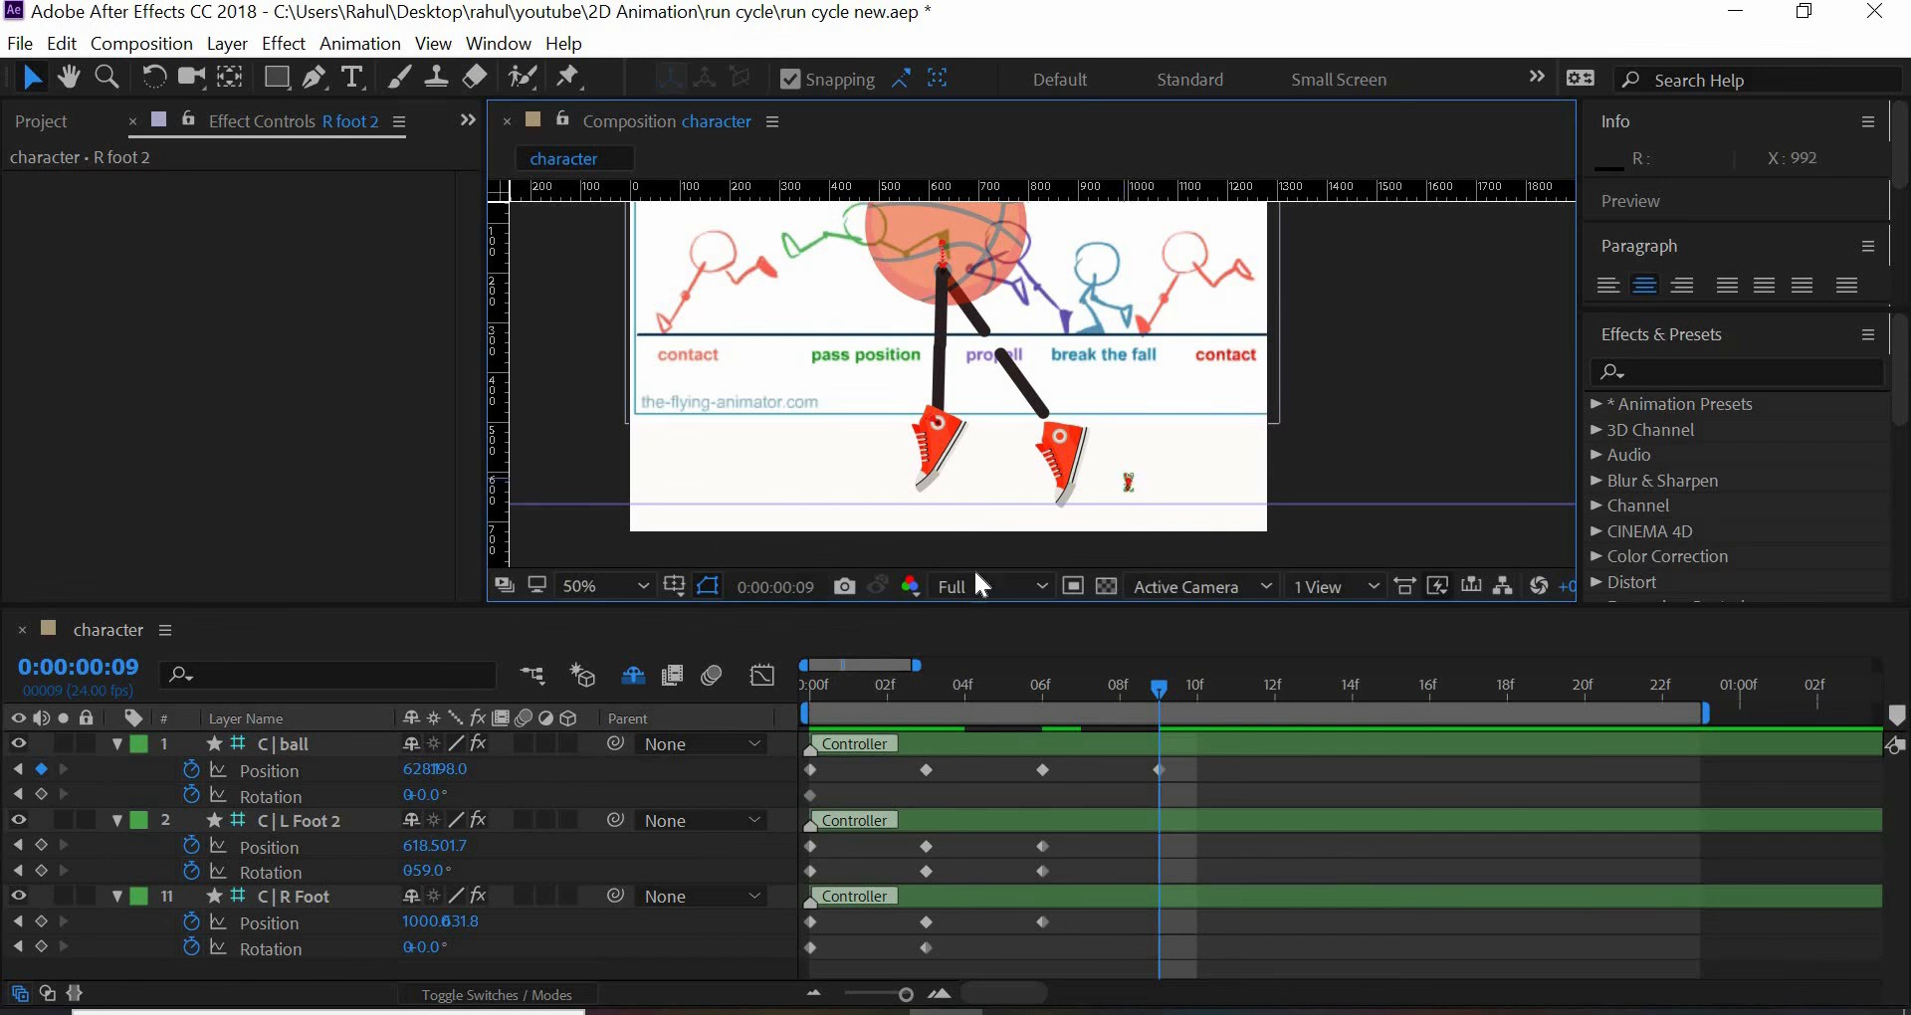
pyautogui.moveTo(462, 382); pyautogui.dragTo(463, 547)
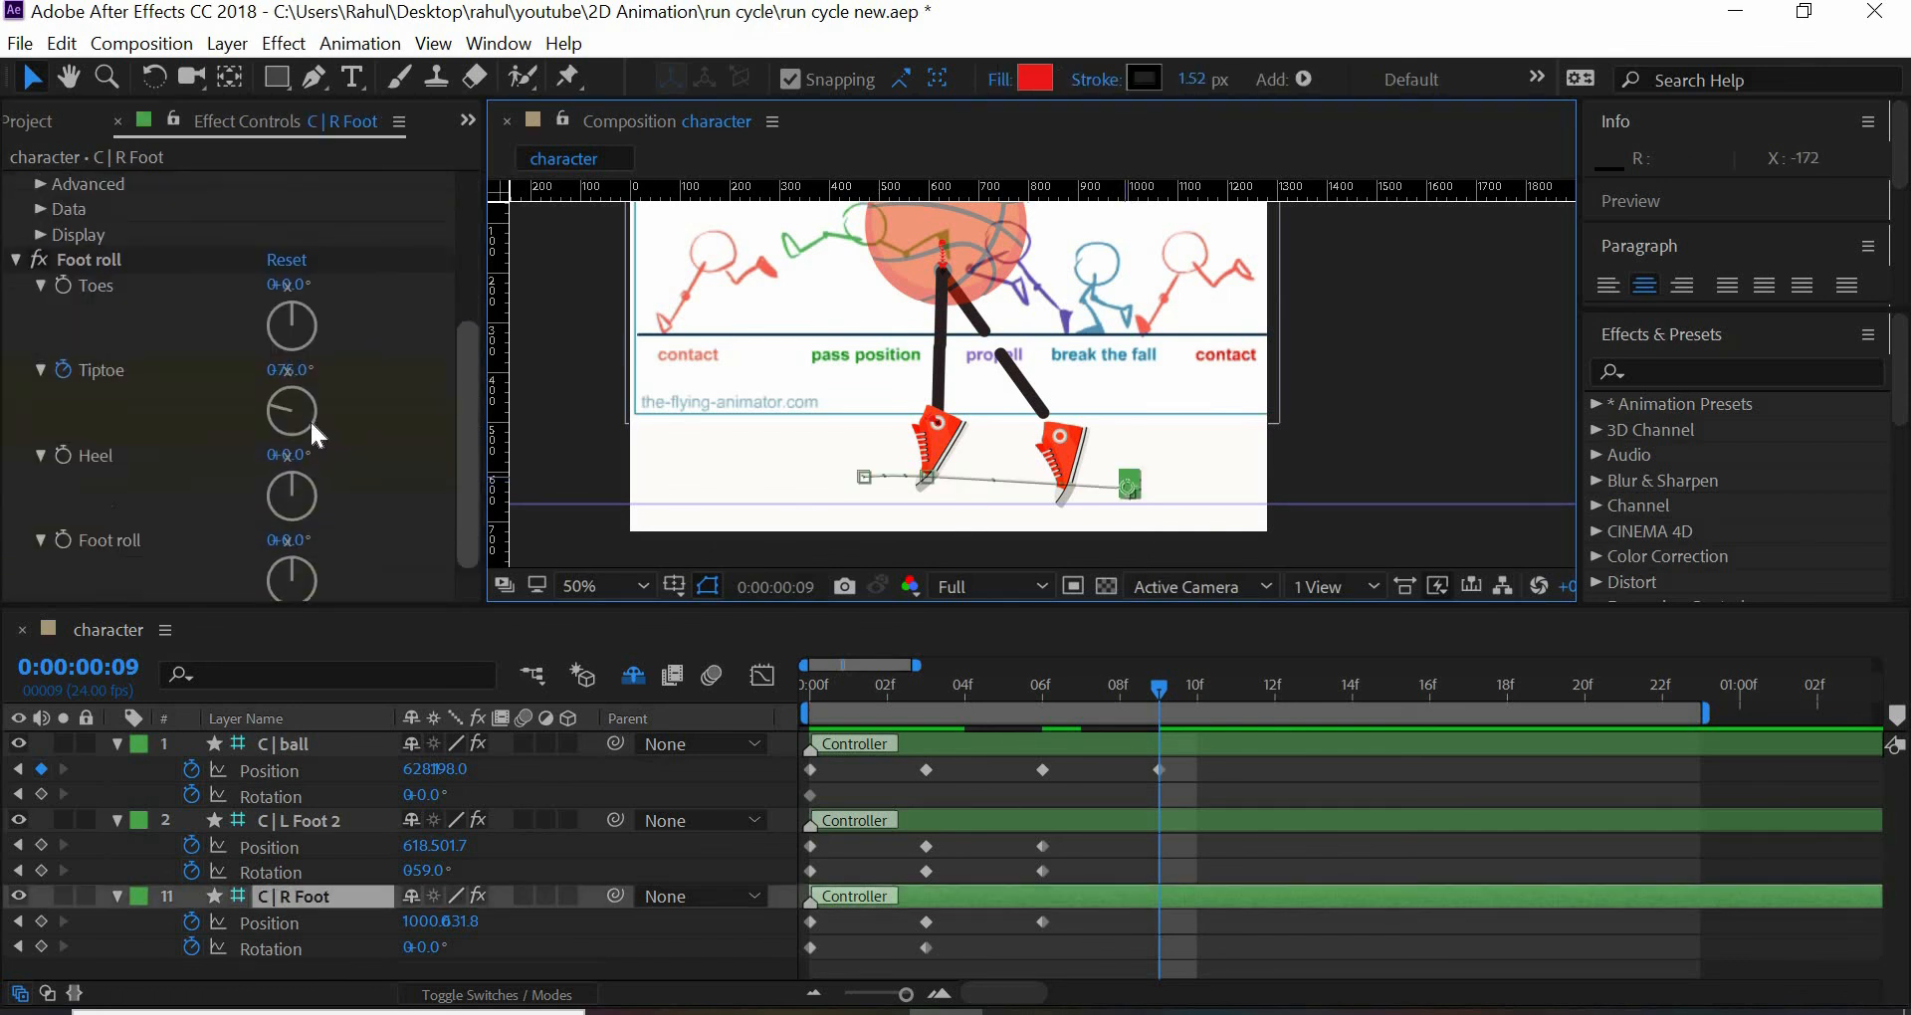
pyautogui.click(290, 359)
pyautogui.write('0')
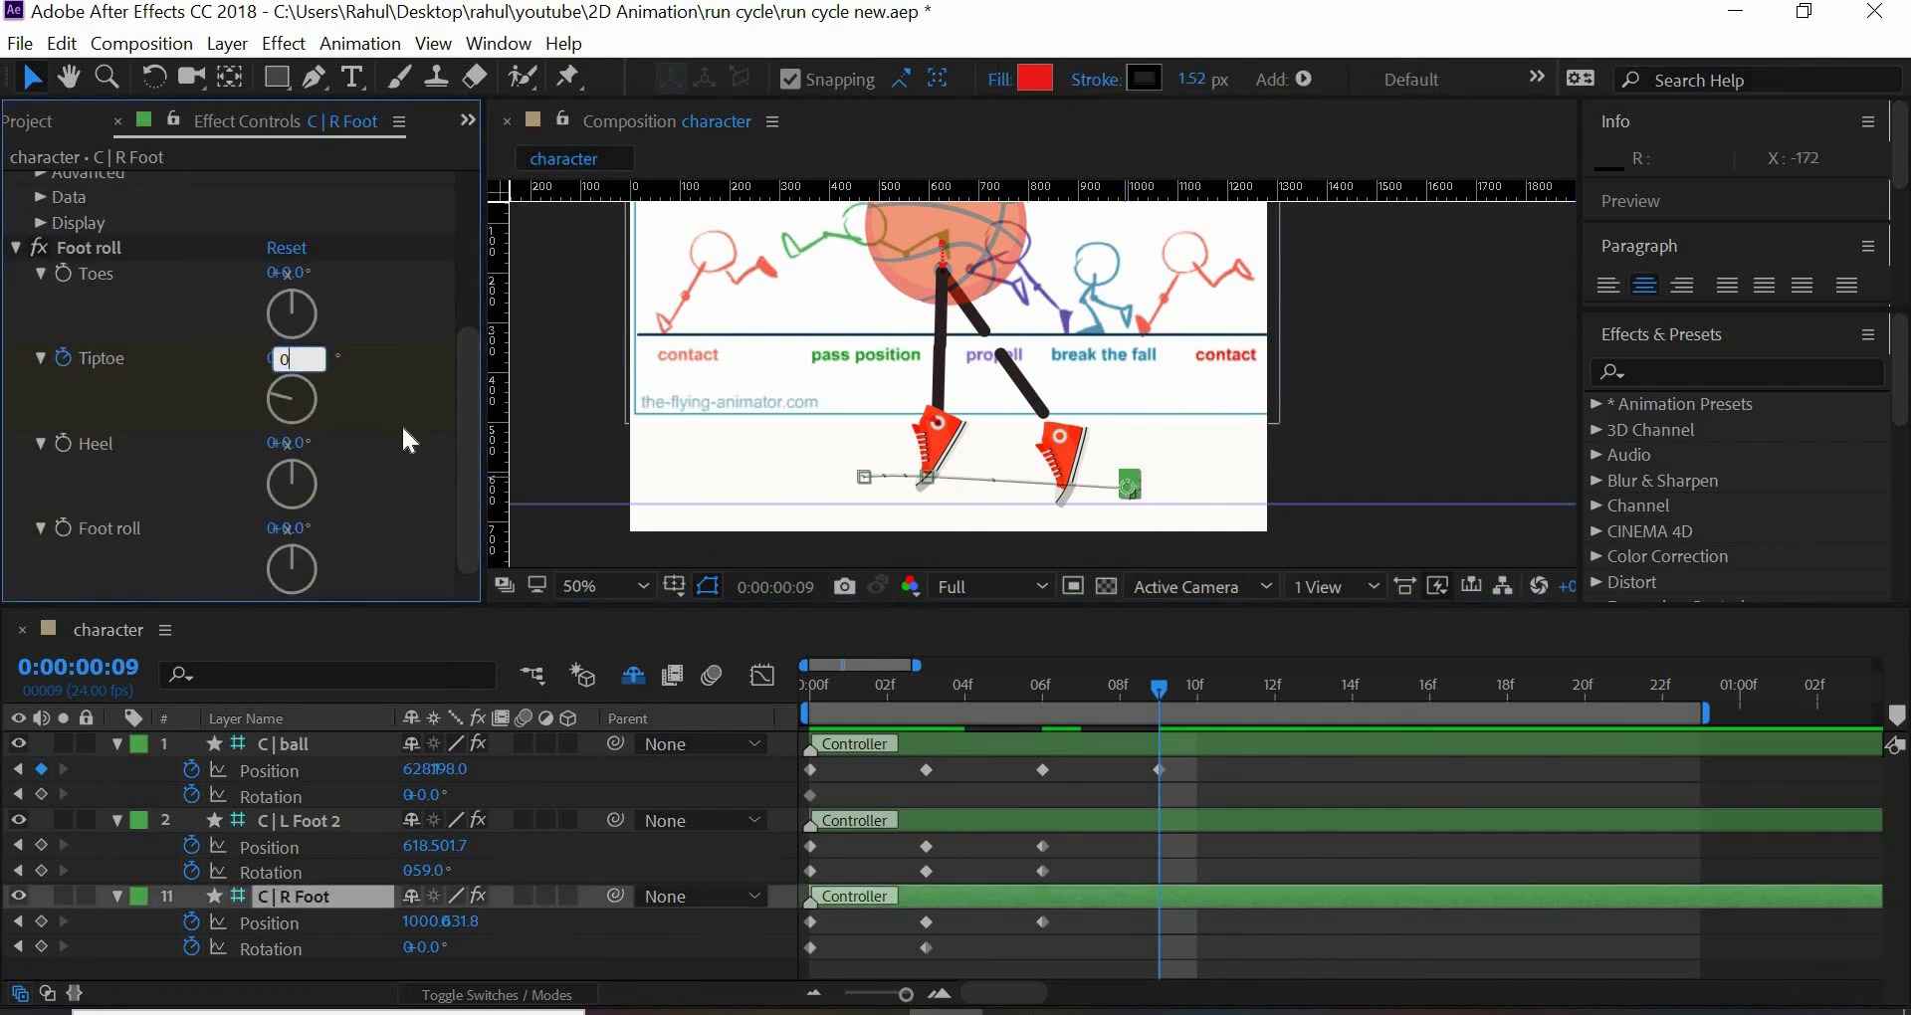
pyautogui.press('Return')
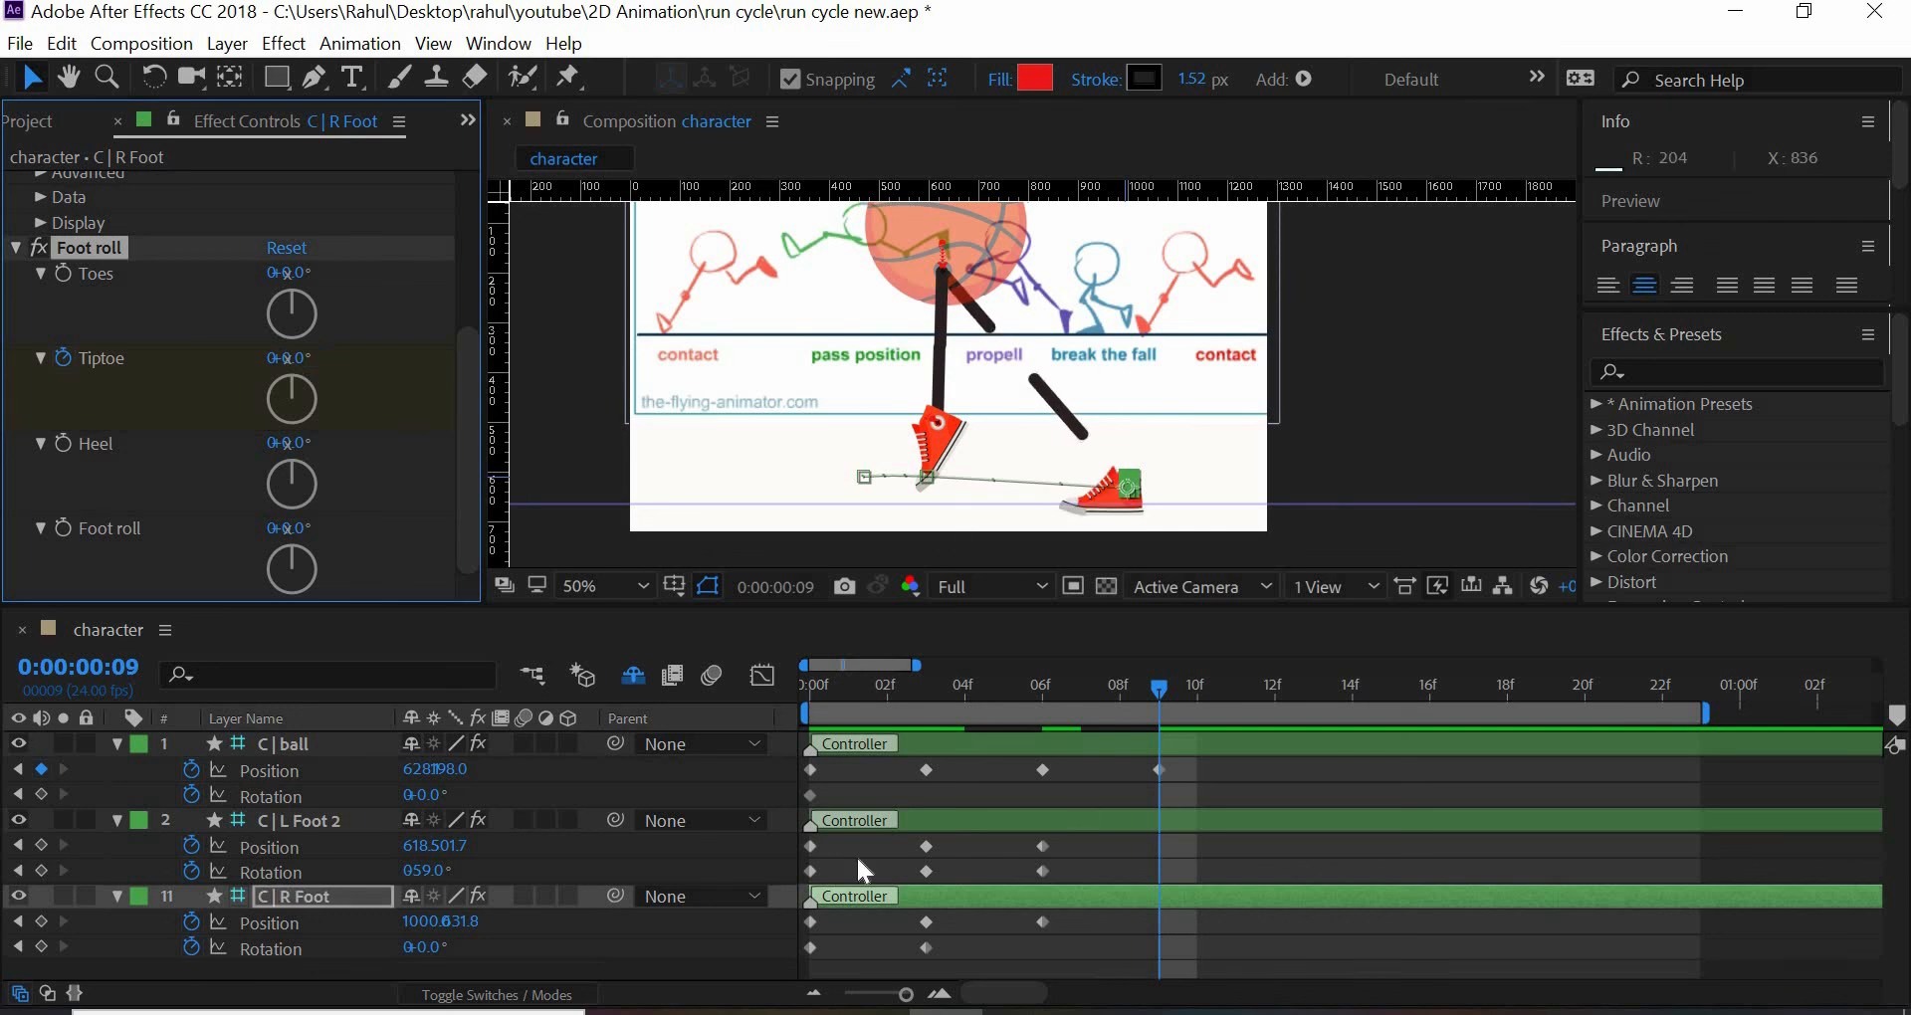
# - Move the C | R Foot controller to position 860, 236.8 at frame 9
pyautogui.moveTo(397, 923); pyautogui.dragTo(122, 877)
pyautogui.moveTo(408, 927); pyautogui.dragTo(151, 917)
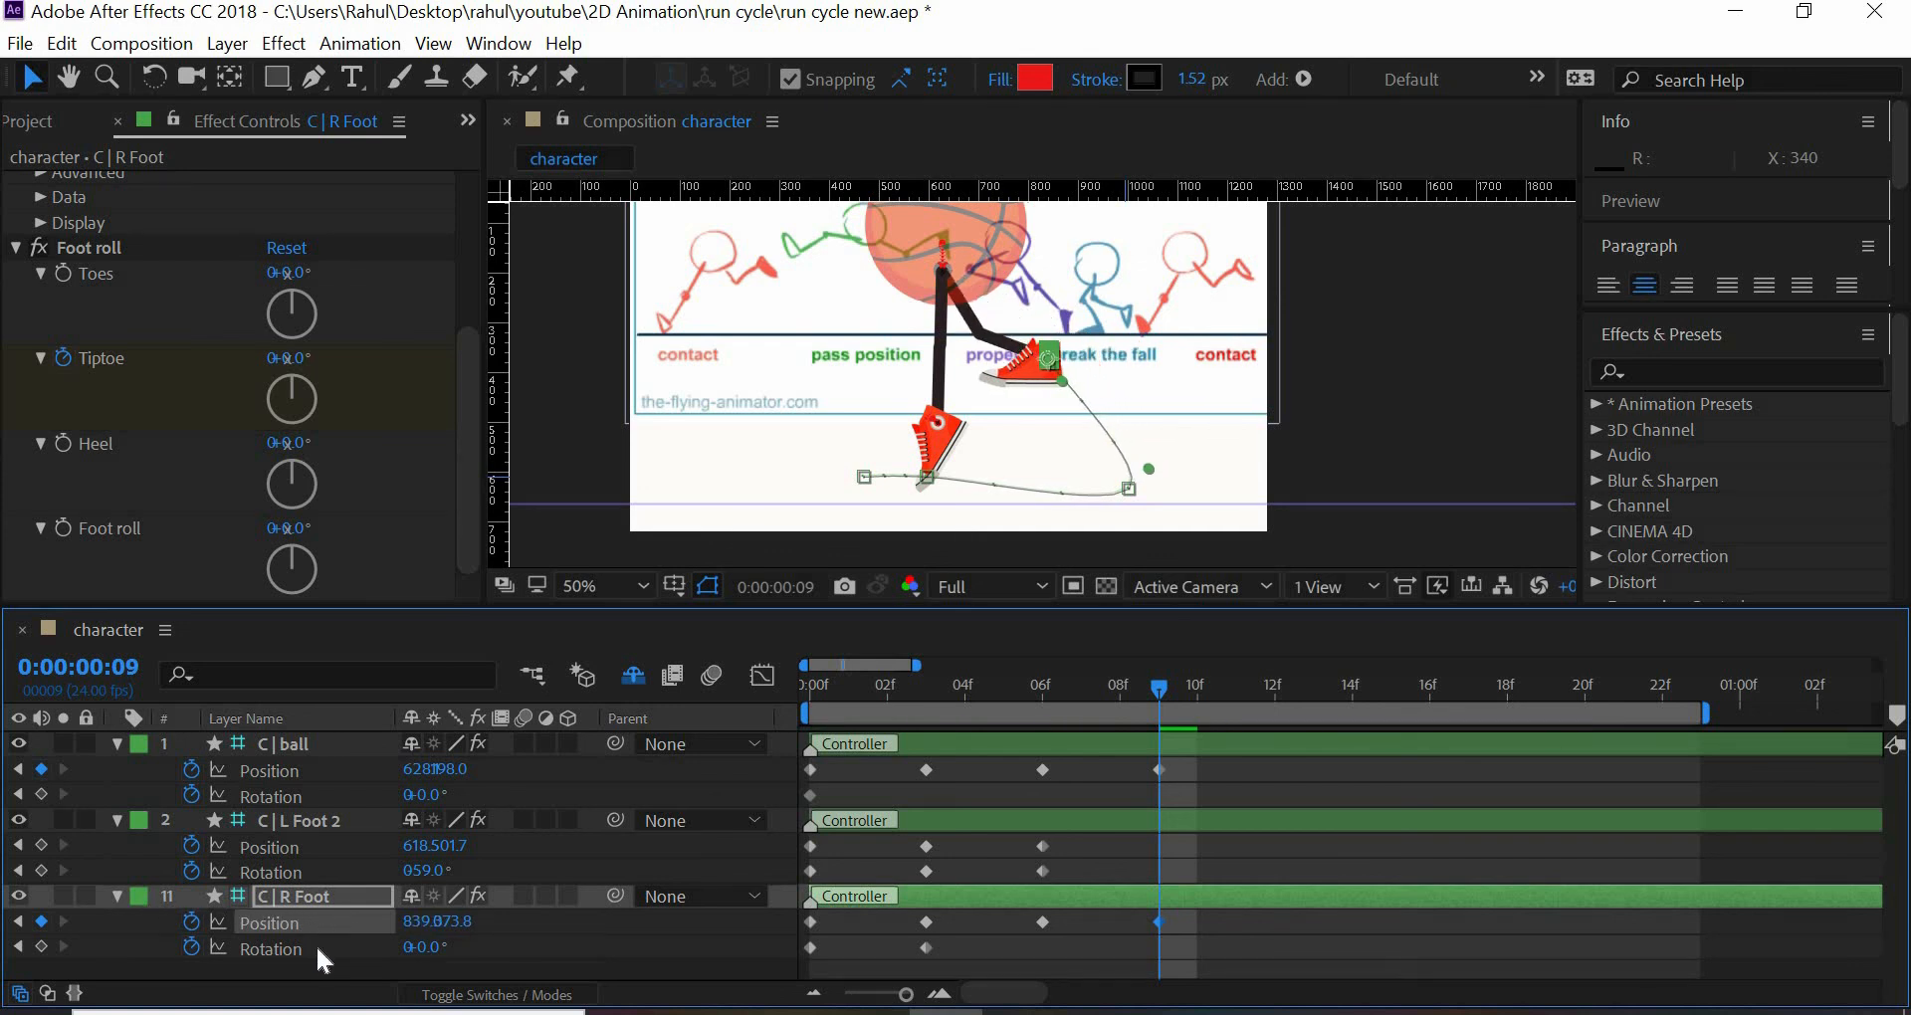
pyautogui.moveTo(428, 922); pyautogui.dragTo(231, 926)
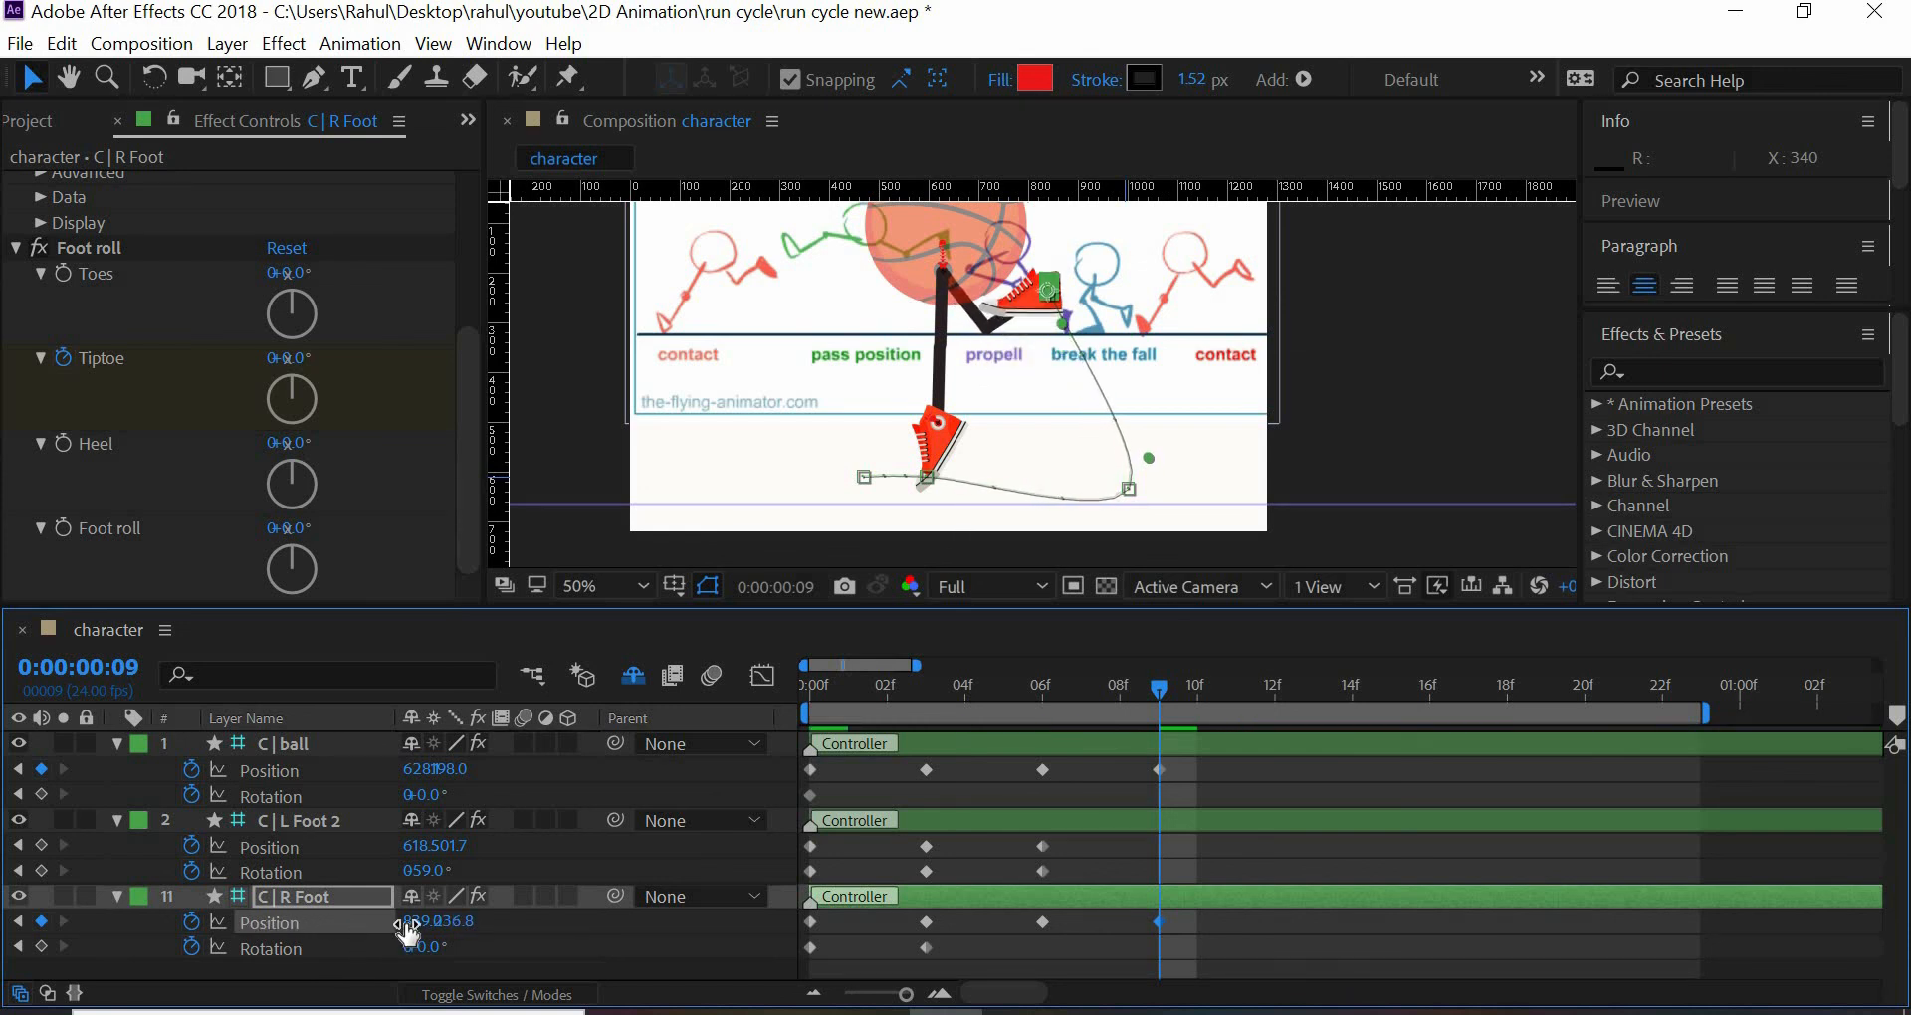
pyautogui.moveTo(408, 934)
pyautogui.mouseDown()
pyautogui.moveTo(353, 926)
pyautogui.moveTo(435, 913)
pyautogui.mouseUp()
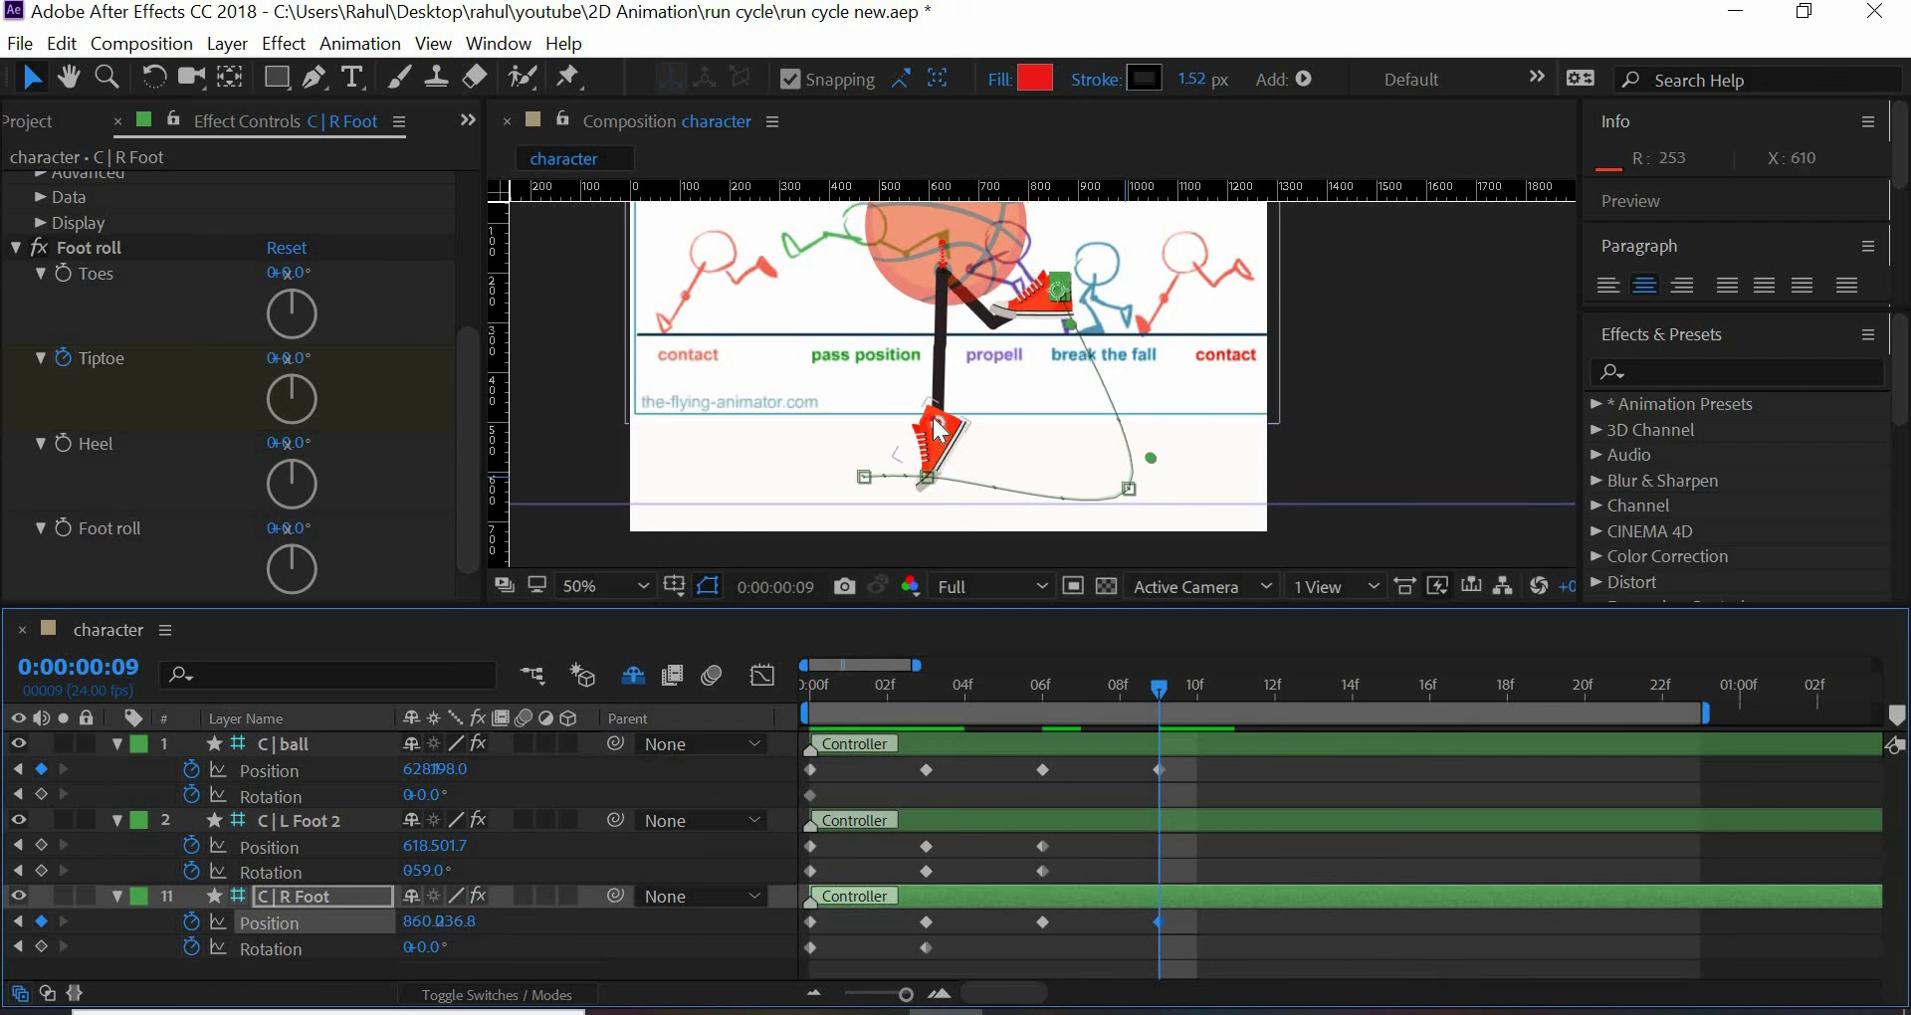
# - Move the C | L Foot 2 controller to position 380, 326.7 at frame 9 and set its rotation to -43°
pyautogui.moveTo(423, 846); pyautogui.dragTo(199, 846)
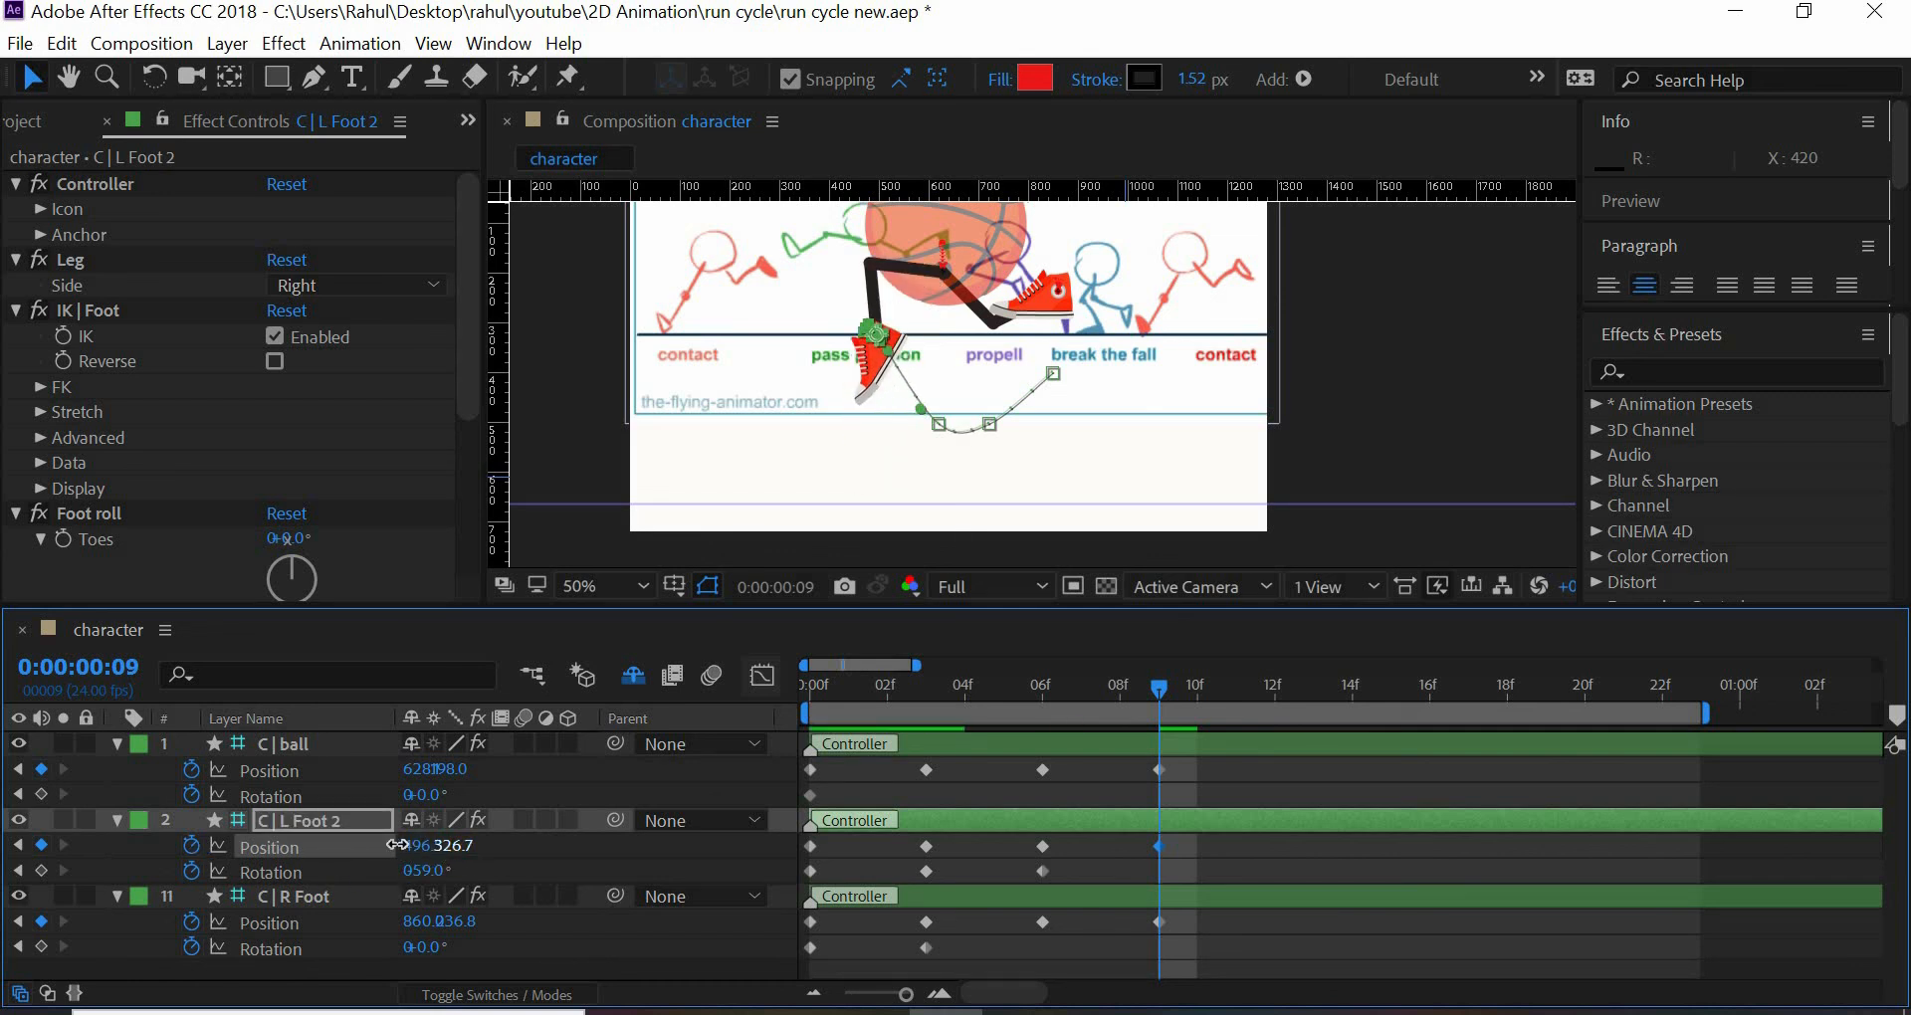
pyautogui.moveTo(397, 845); pyautogui.dragTo(179, 779)
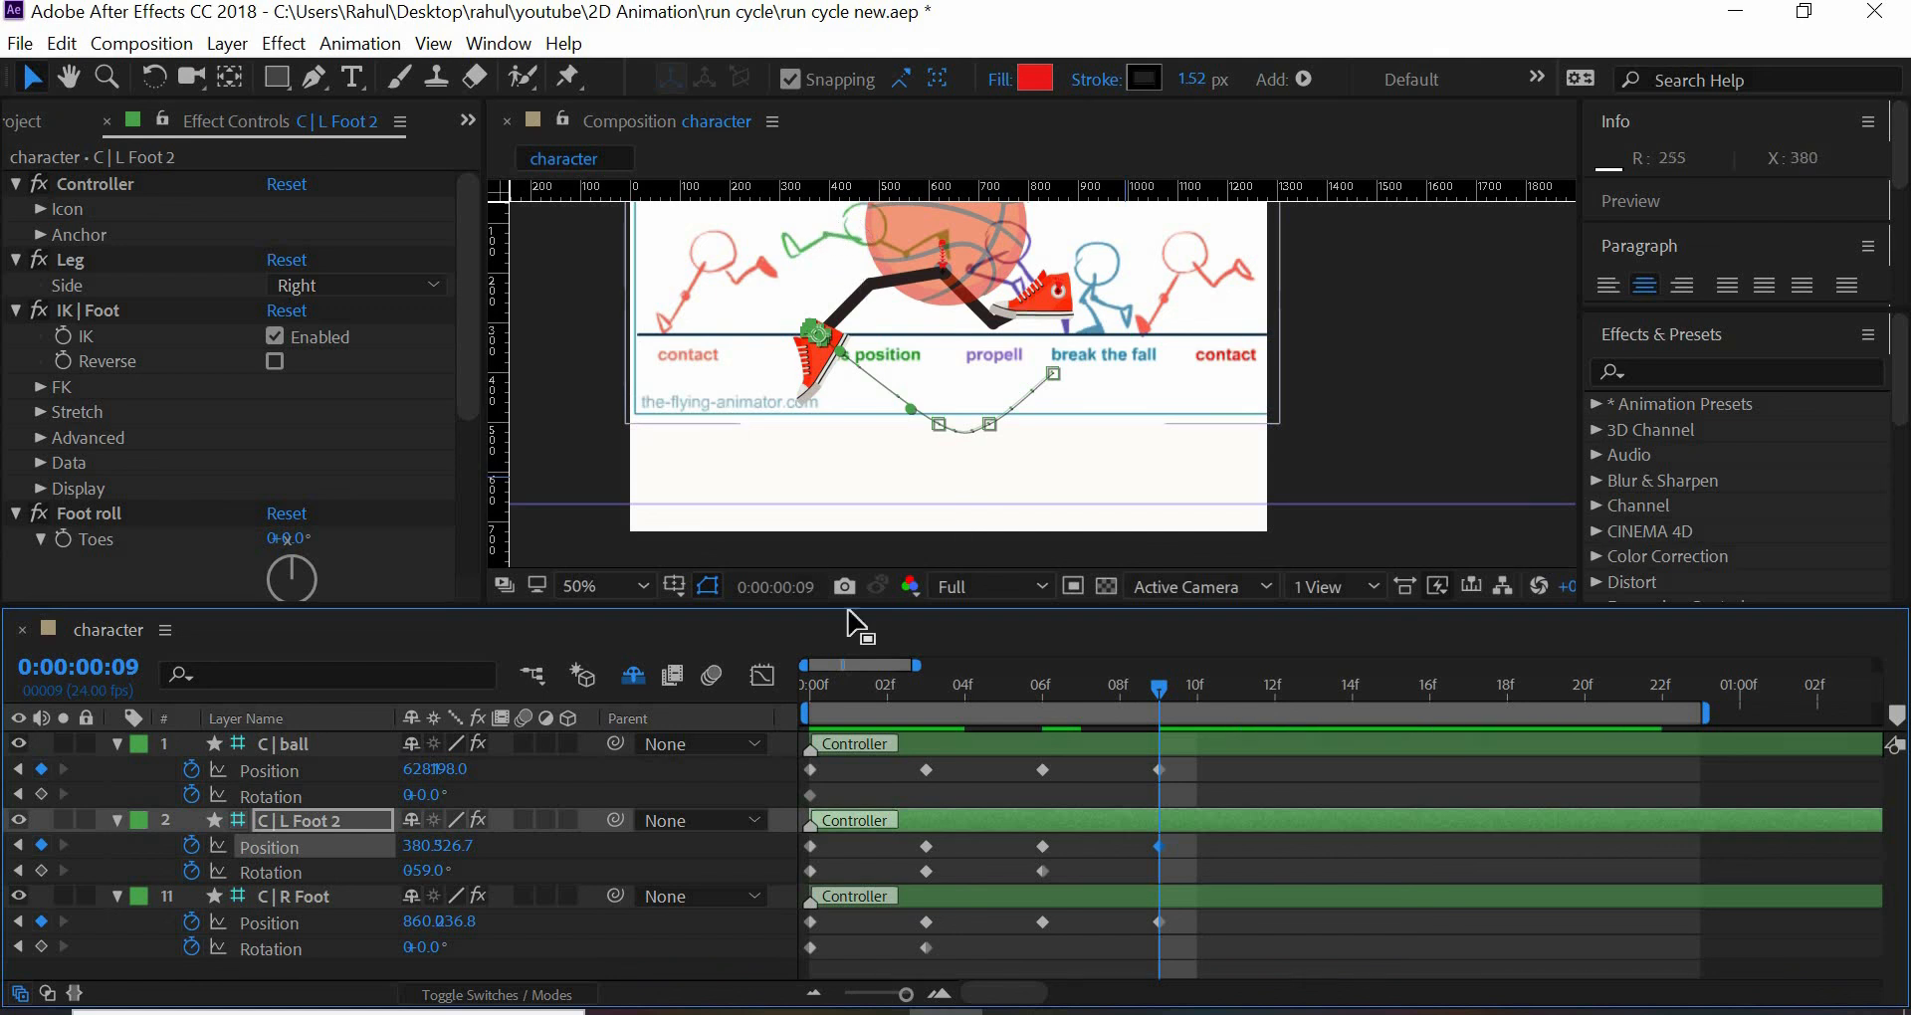
pyautogui.moveTo(366, 873); pyautogui.dragTo(596, 930)
# - Rotate C | R Foot to 119° at frame 9 and adjust the X positions to 376 for C | L Foot 2 and 900 for C | R Foot
pyautogui.moveTo(423, 947); pyautogui.dragTo(239, 926)
pyautogui.click(832, 343)
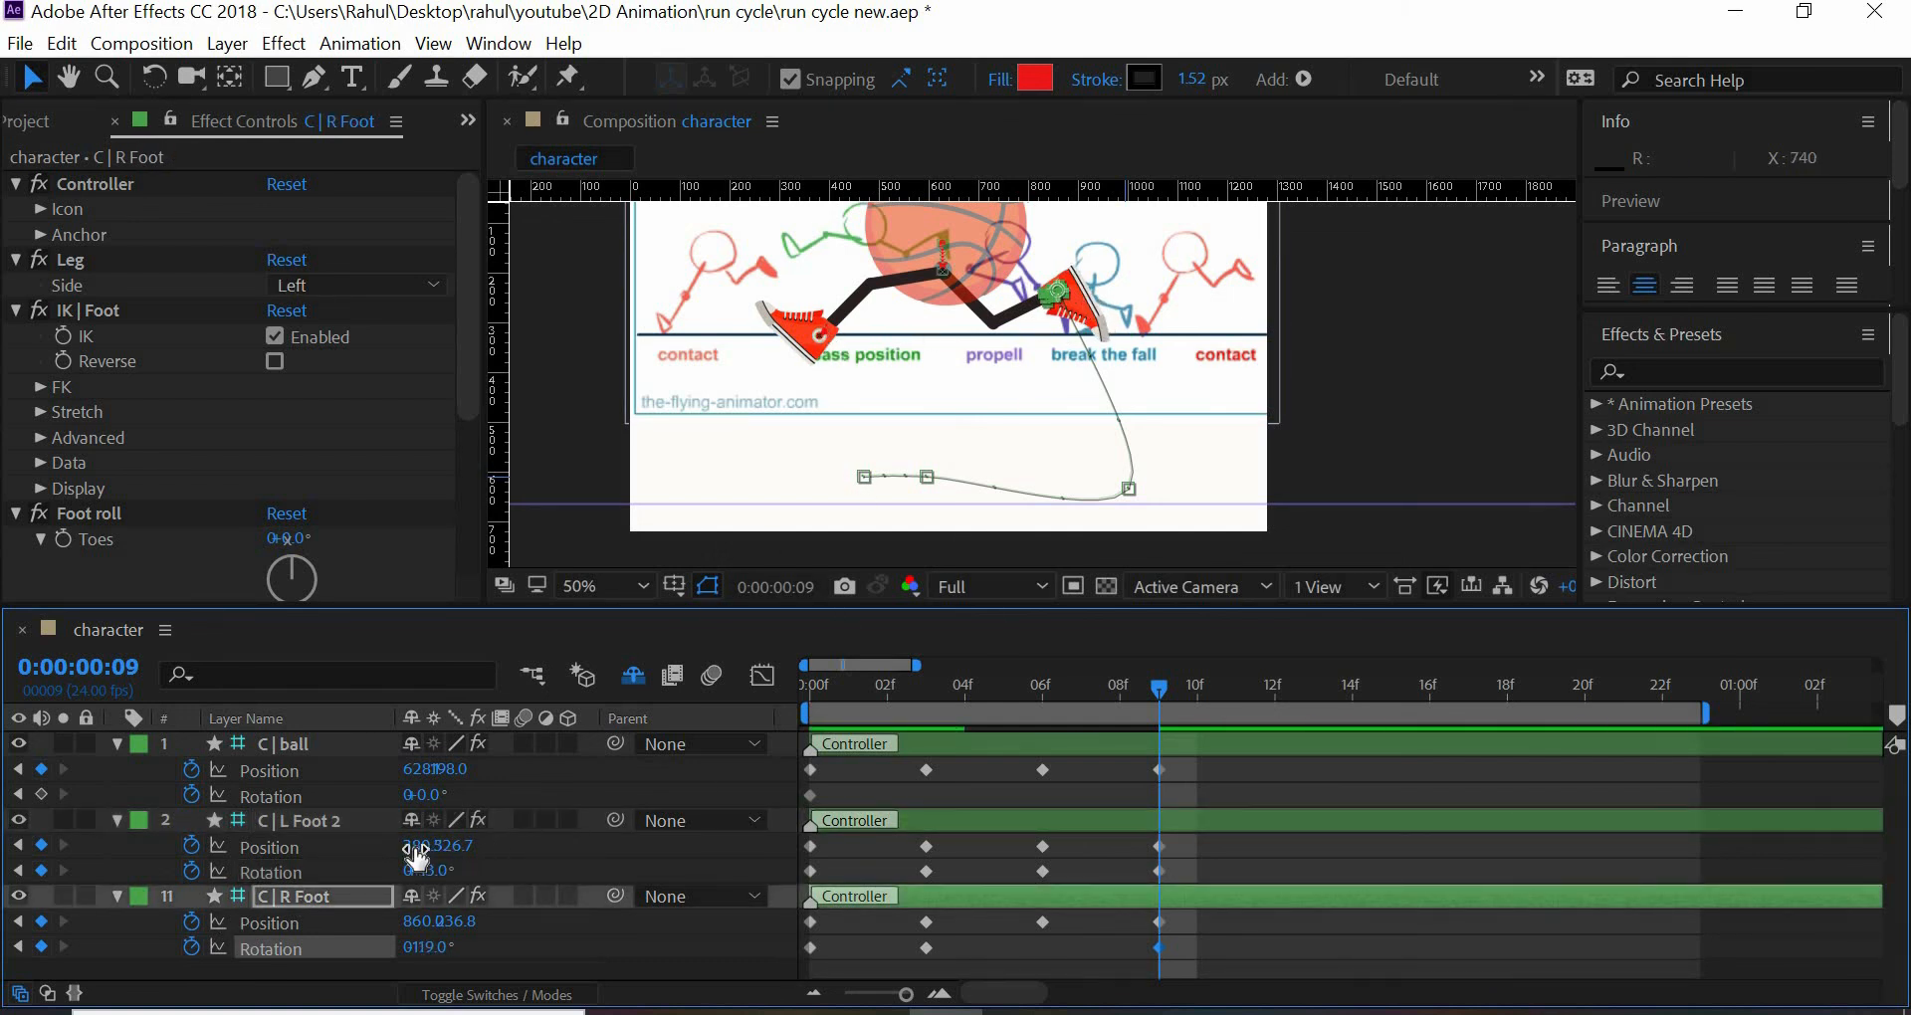
pyautogui.moveTo(435, 846); pyautogui.dragTo(402, 843)
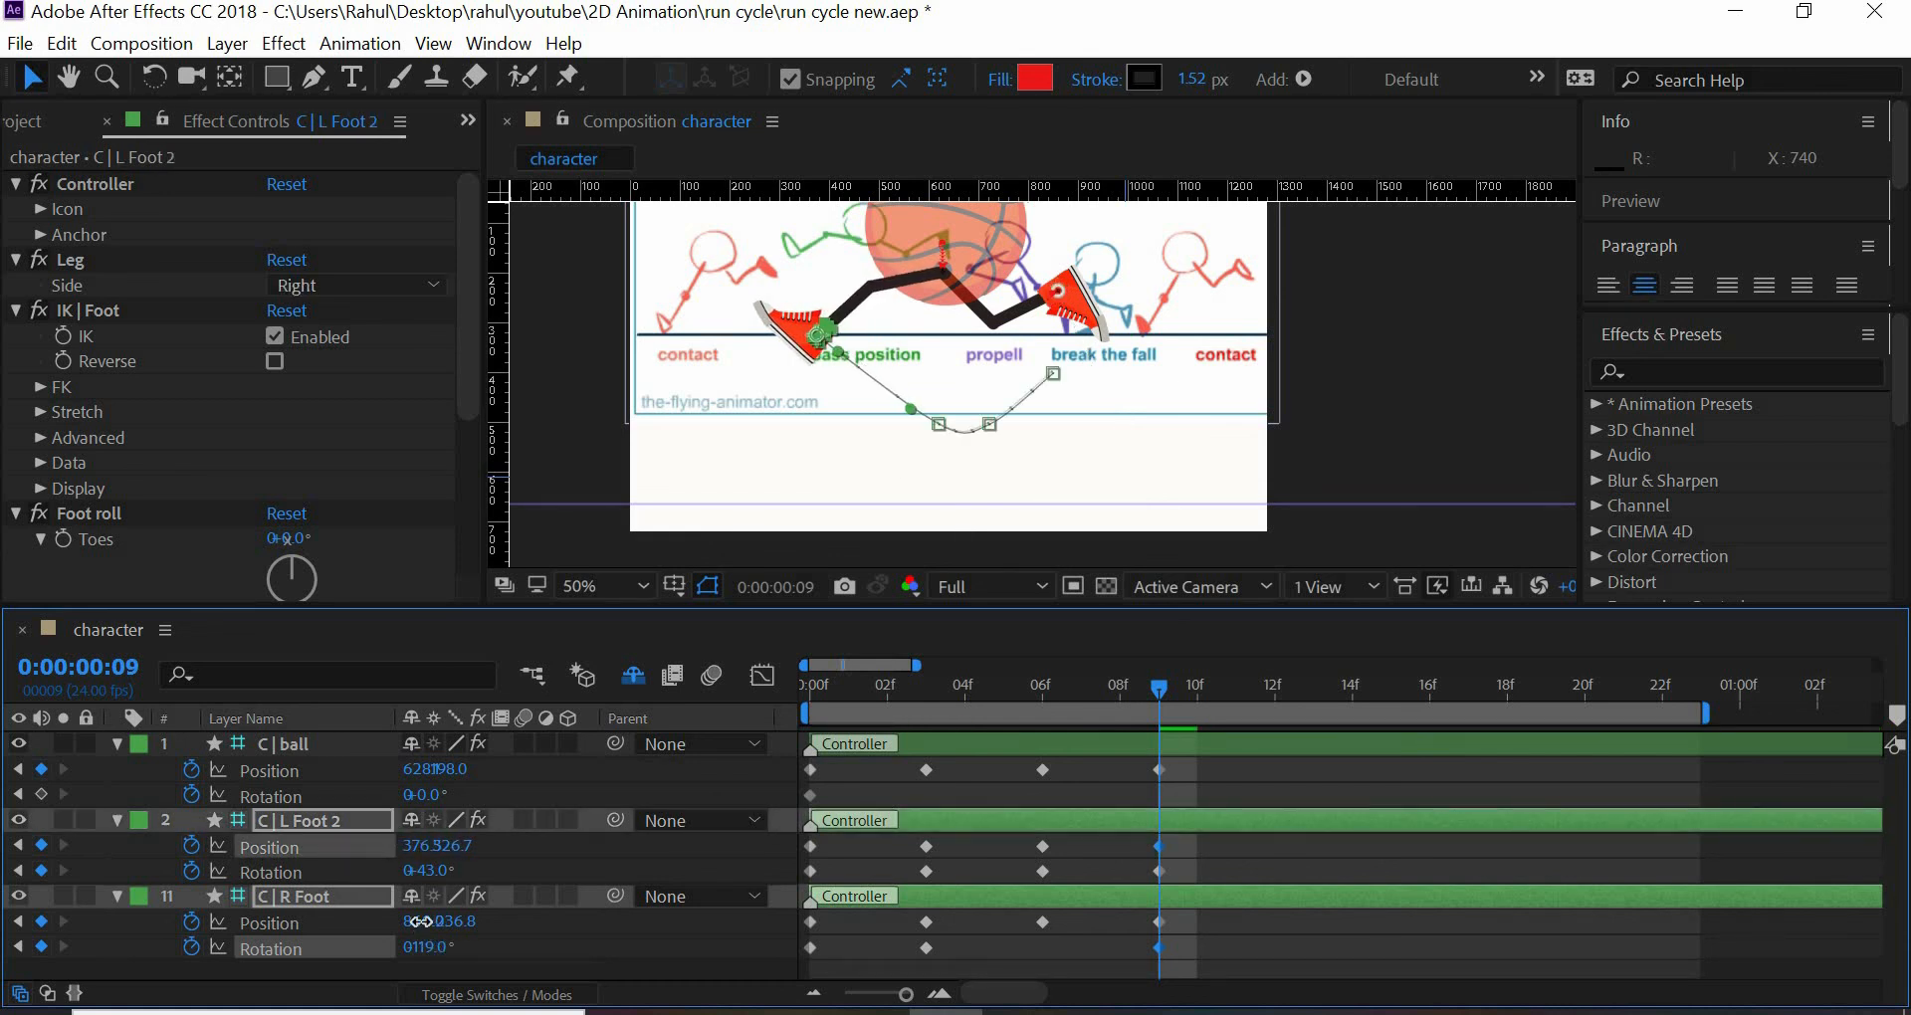
pyautogui.moveTo(418, 923); pyautogui.dragTo(493, 934)
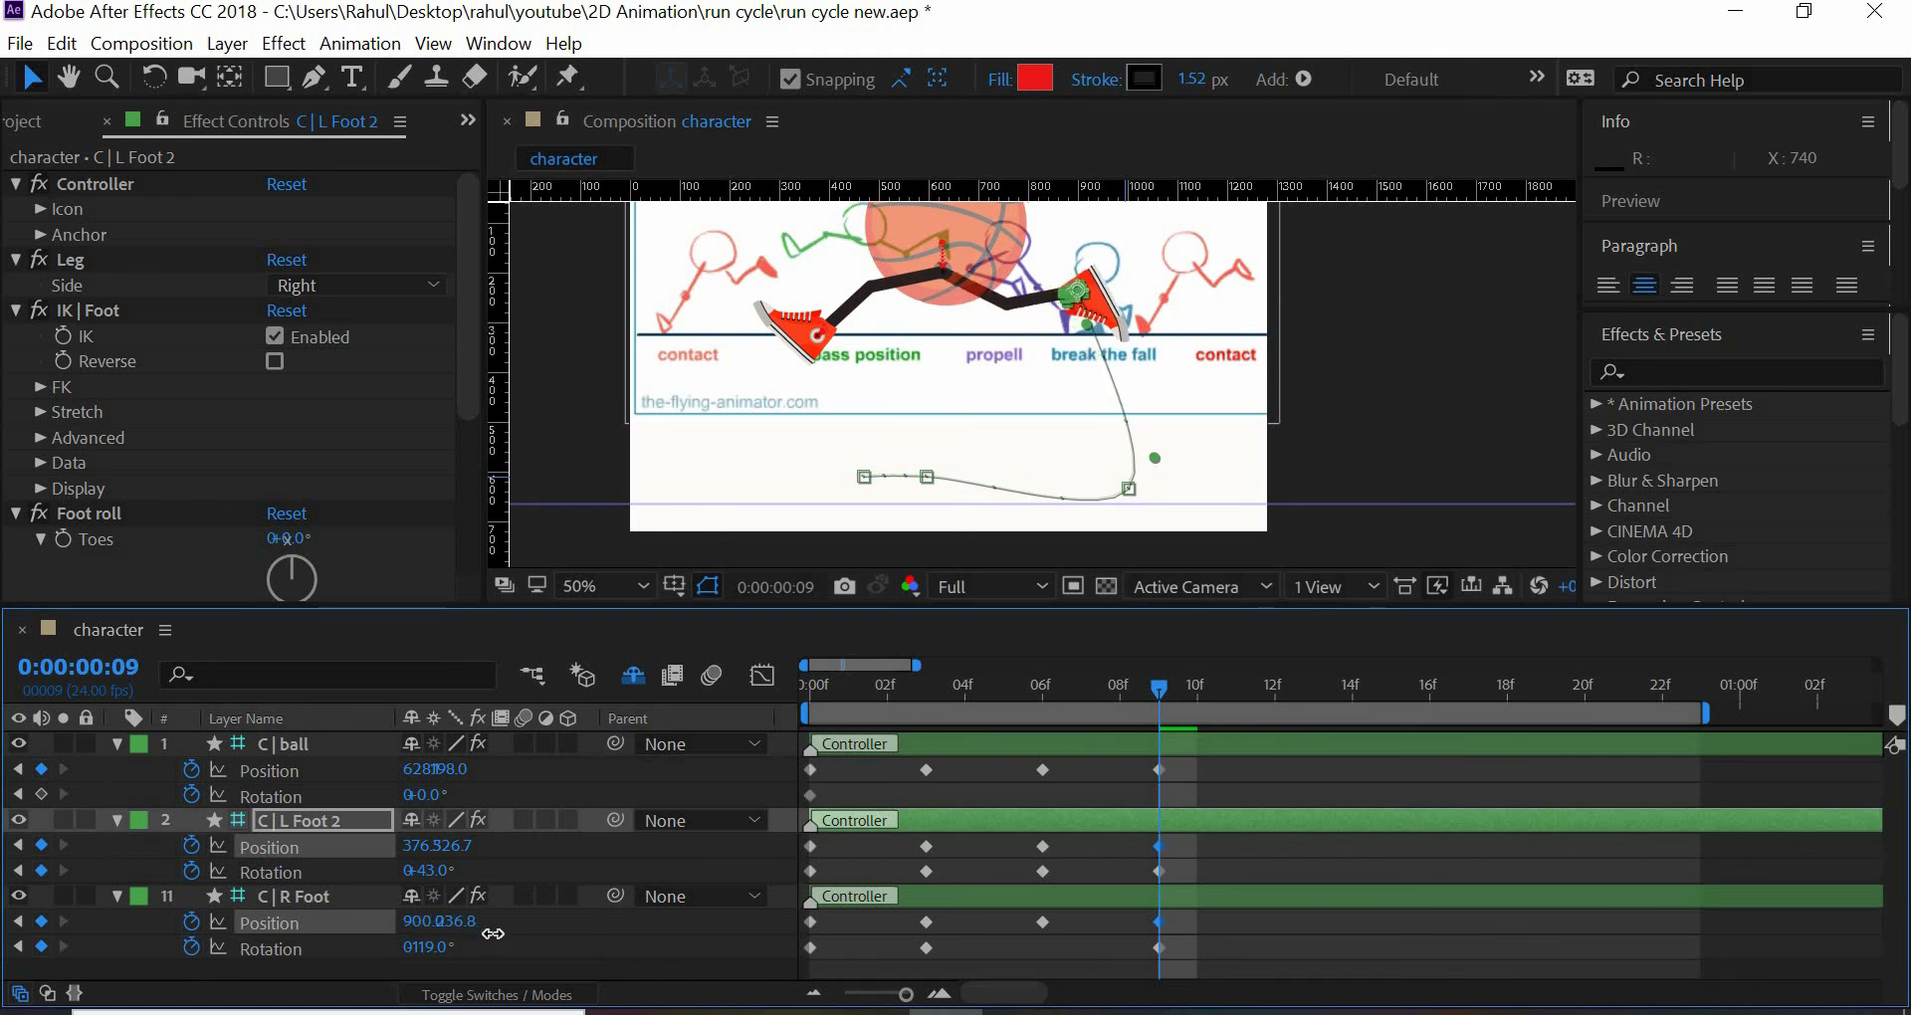
pyautogui.click(458, 926)
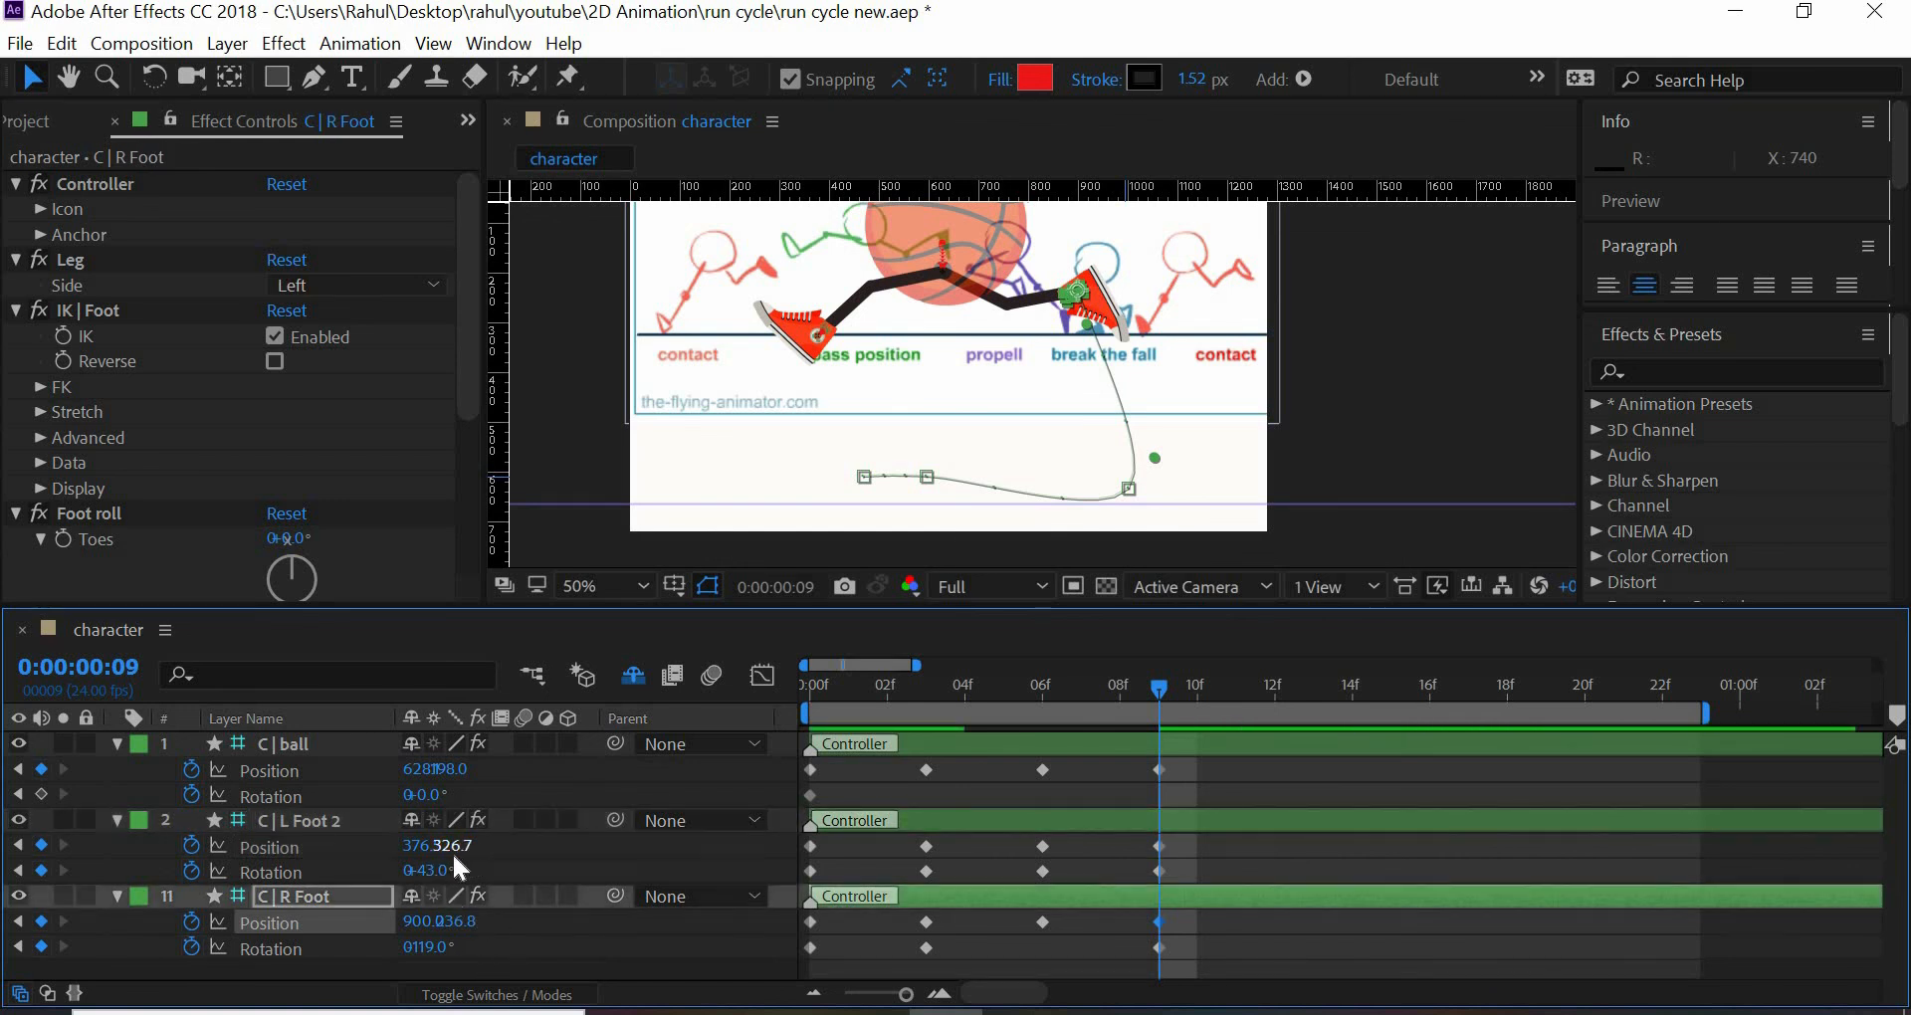
# - Shift all C | L Foot 2 position keyframes together, bringing frame 9 to 369, 306.7, and set C | R Foot's rotation to 104°
pyautogui.click(451, 852)
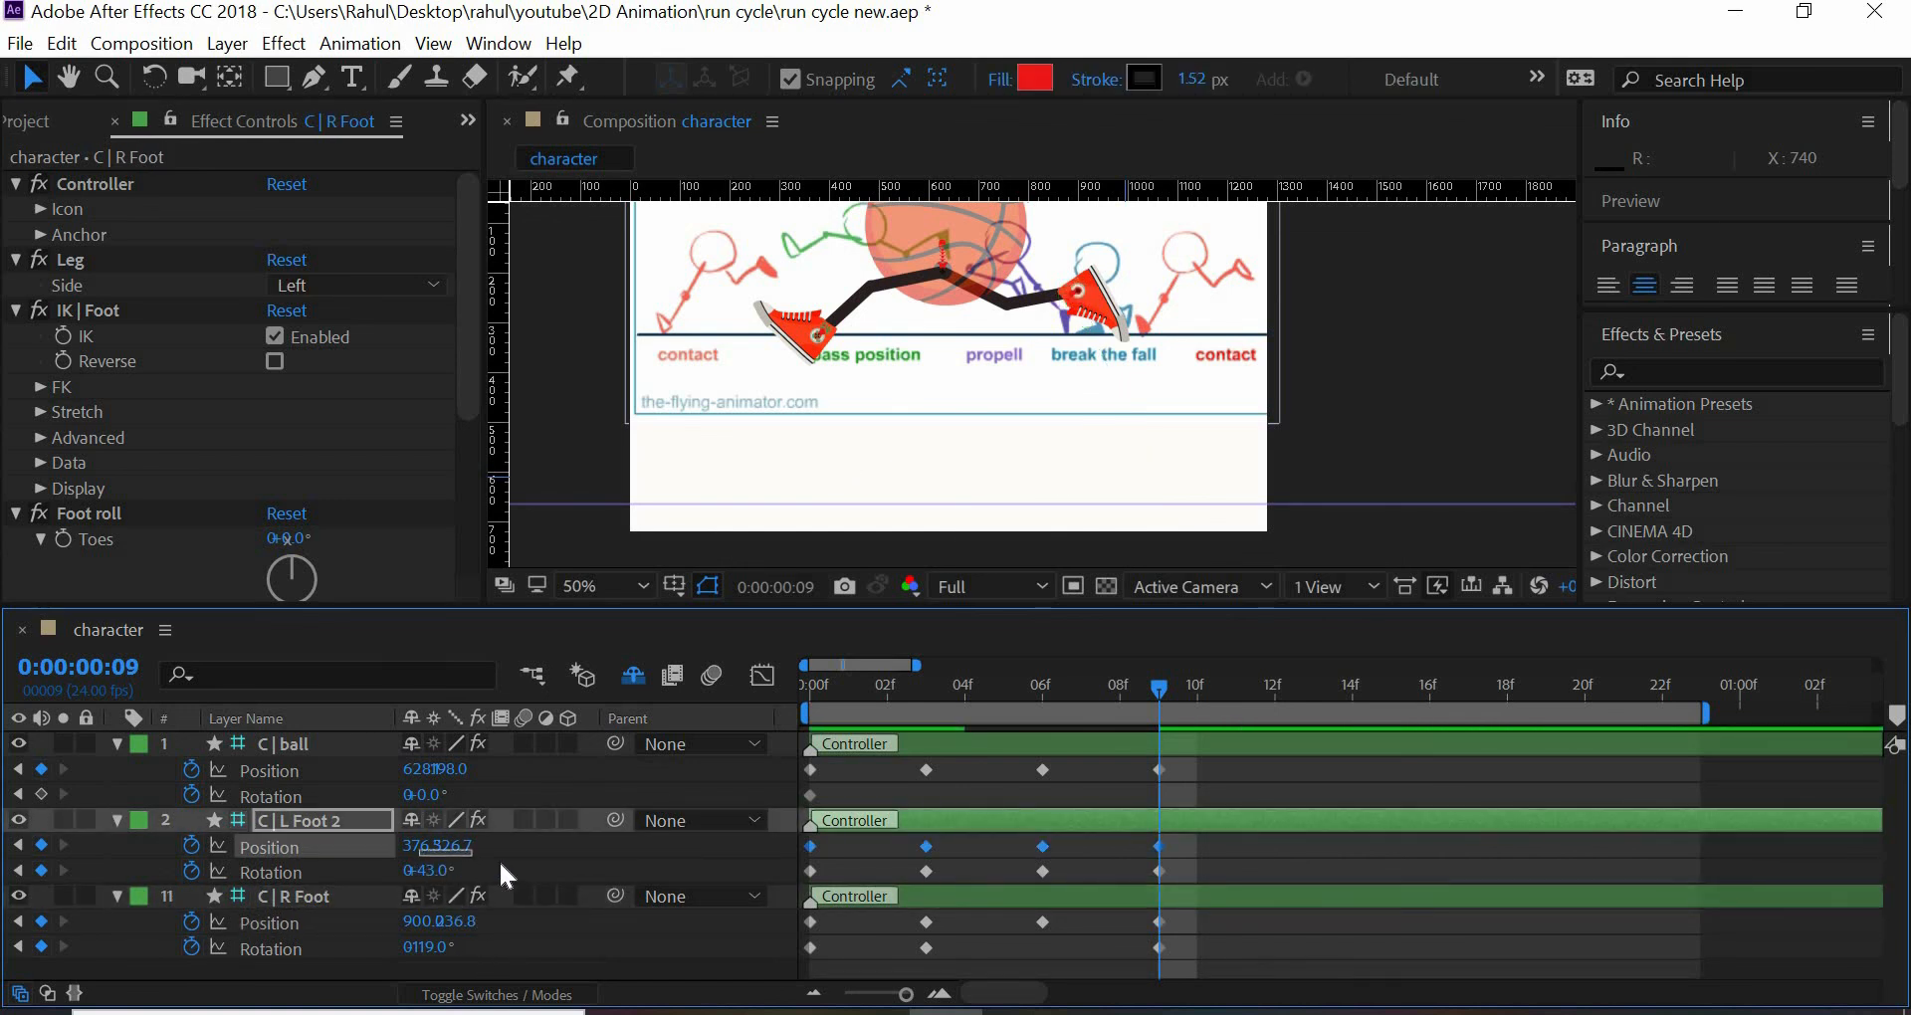
pyautogui.moveTo(501, 864); pyautogui.dragTo(412, 852)
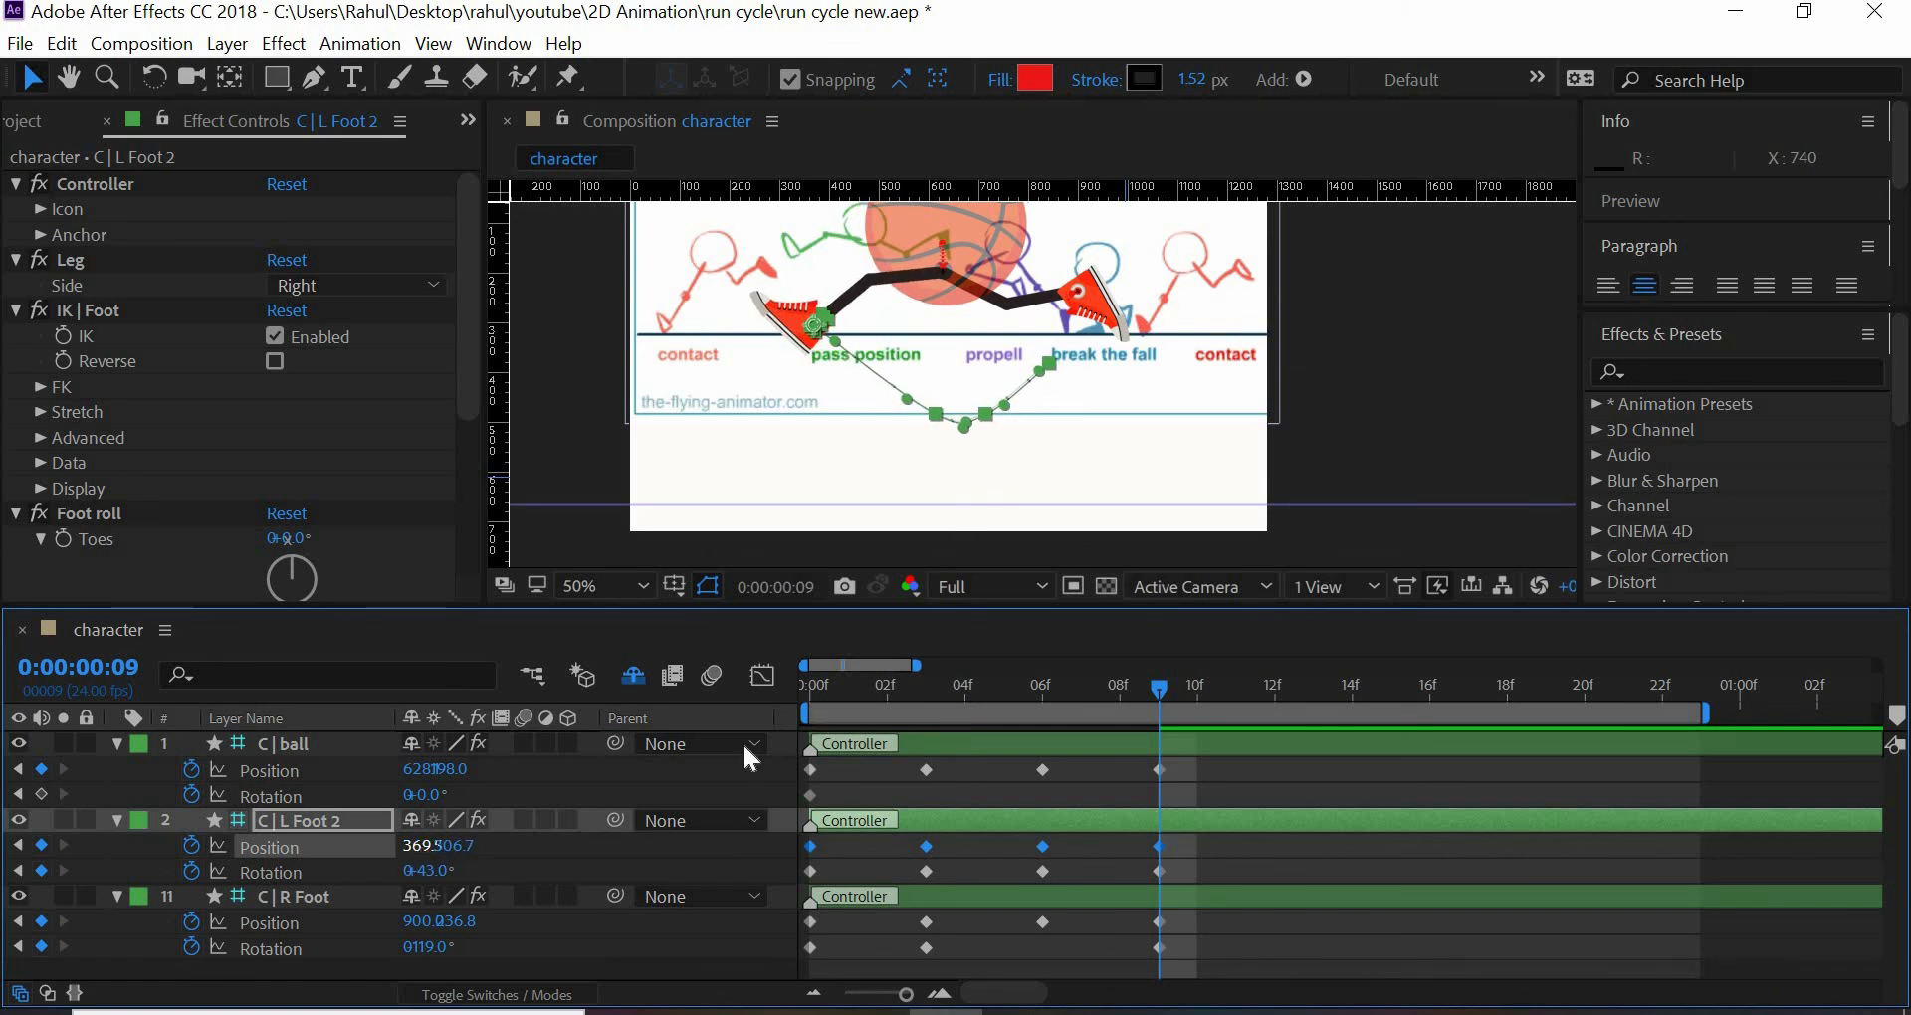
pyautogui.click(1370, 366)
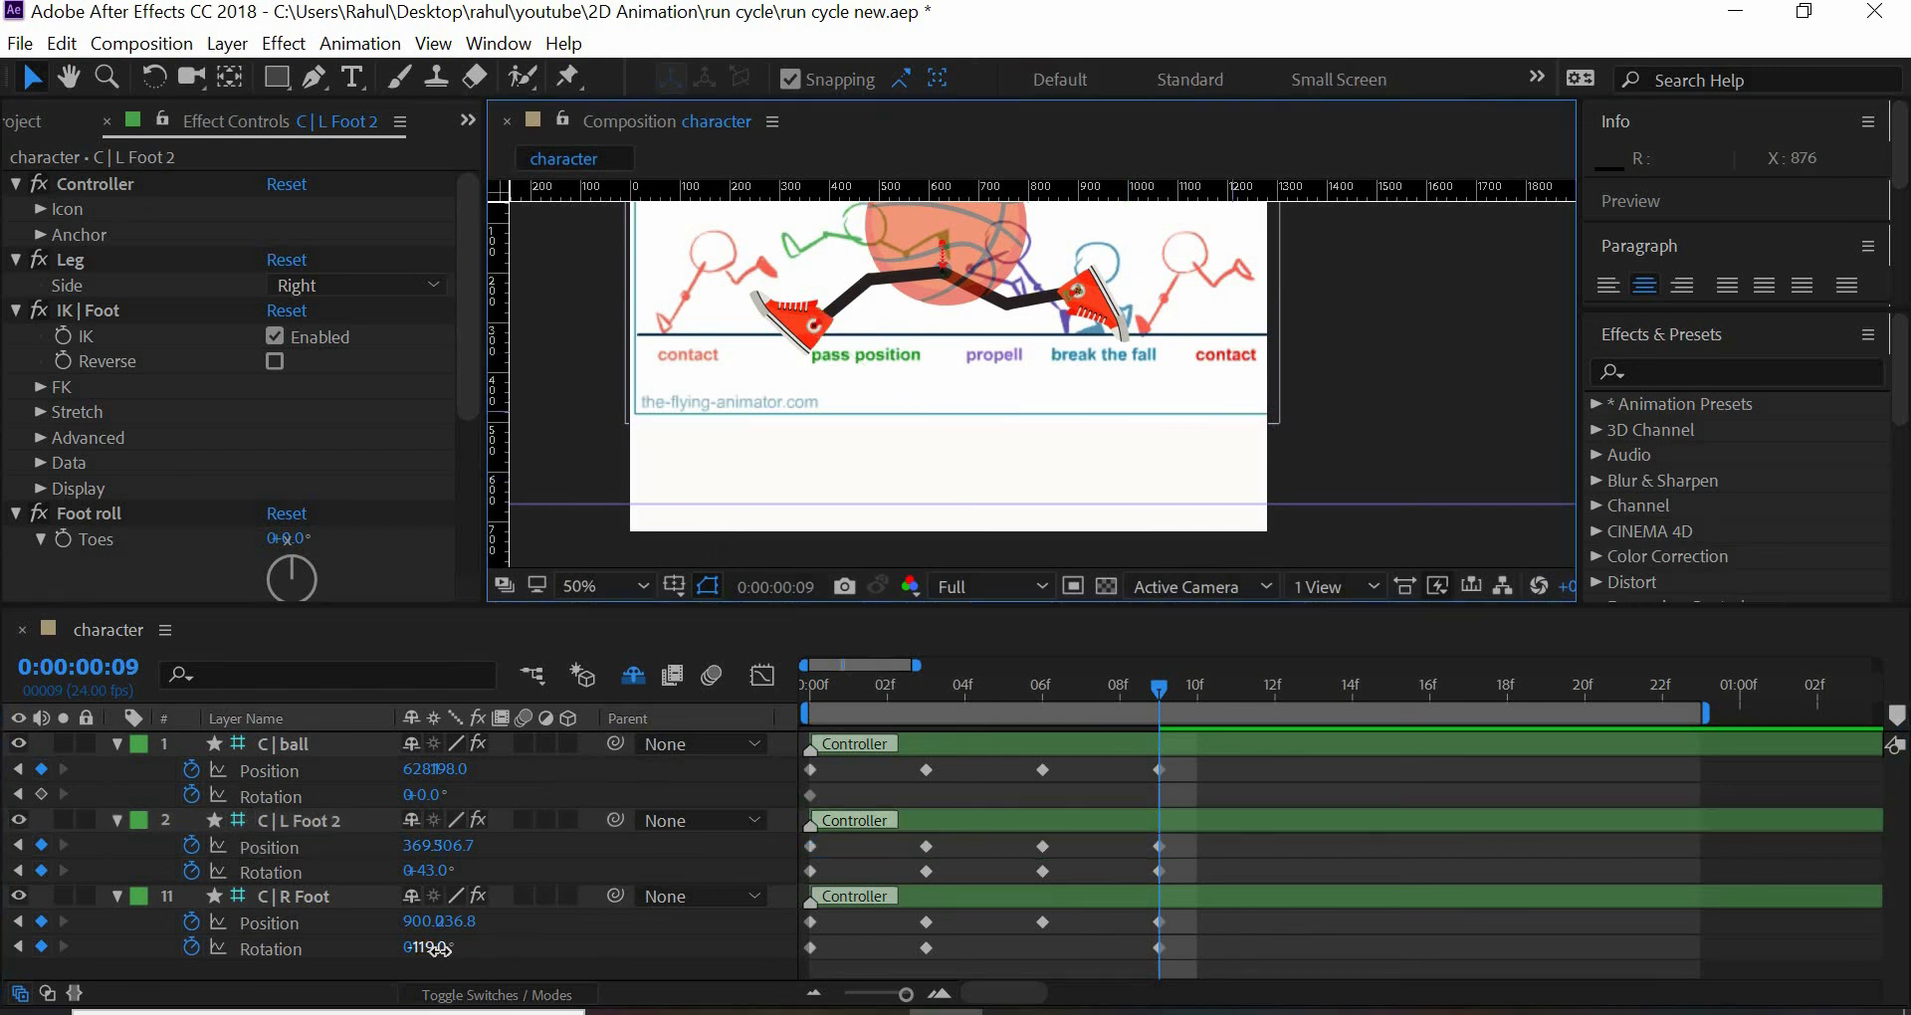
pyautogui.moveTo(429, 951); pyautogui.dragTo(418, 903)
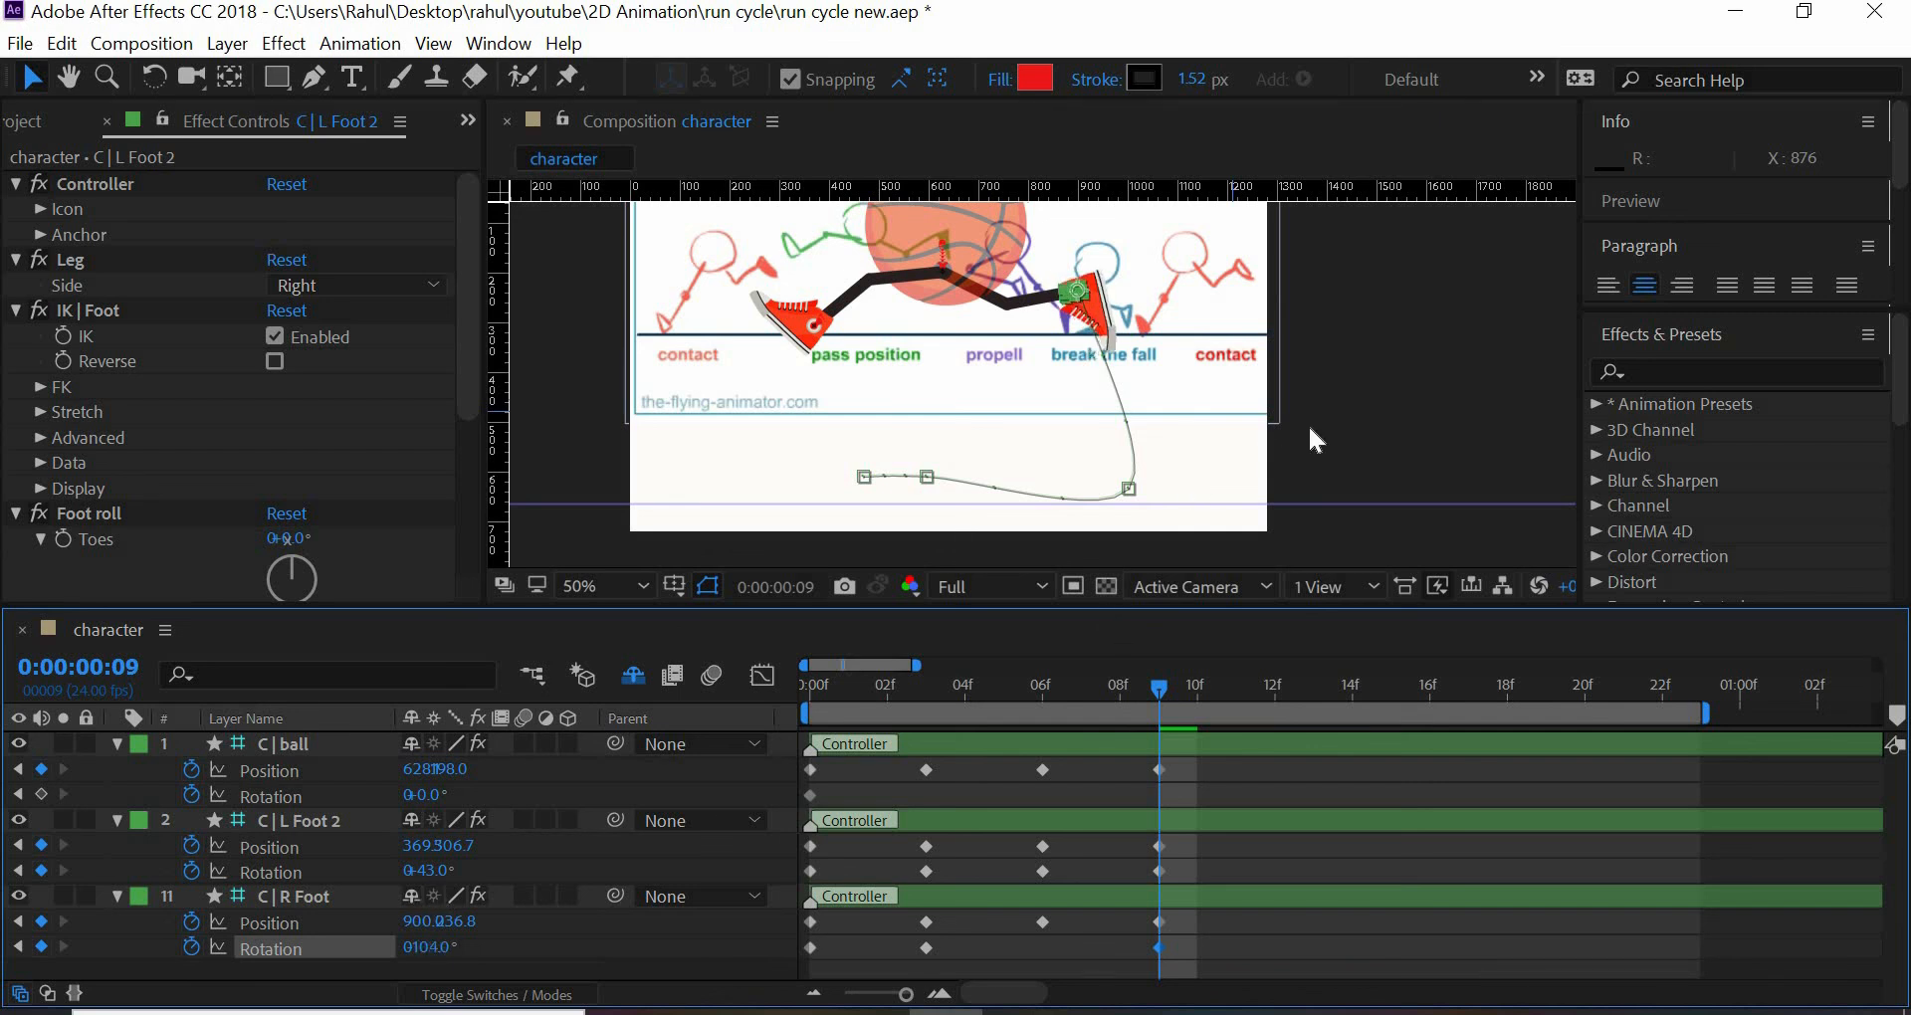
pyautogui.click(1423, 360)
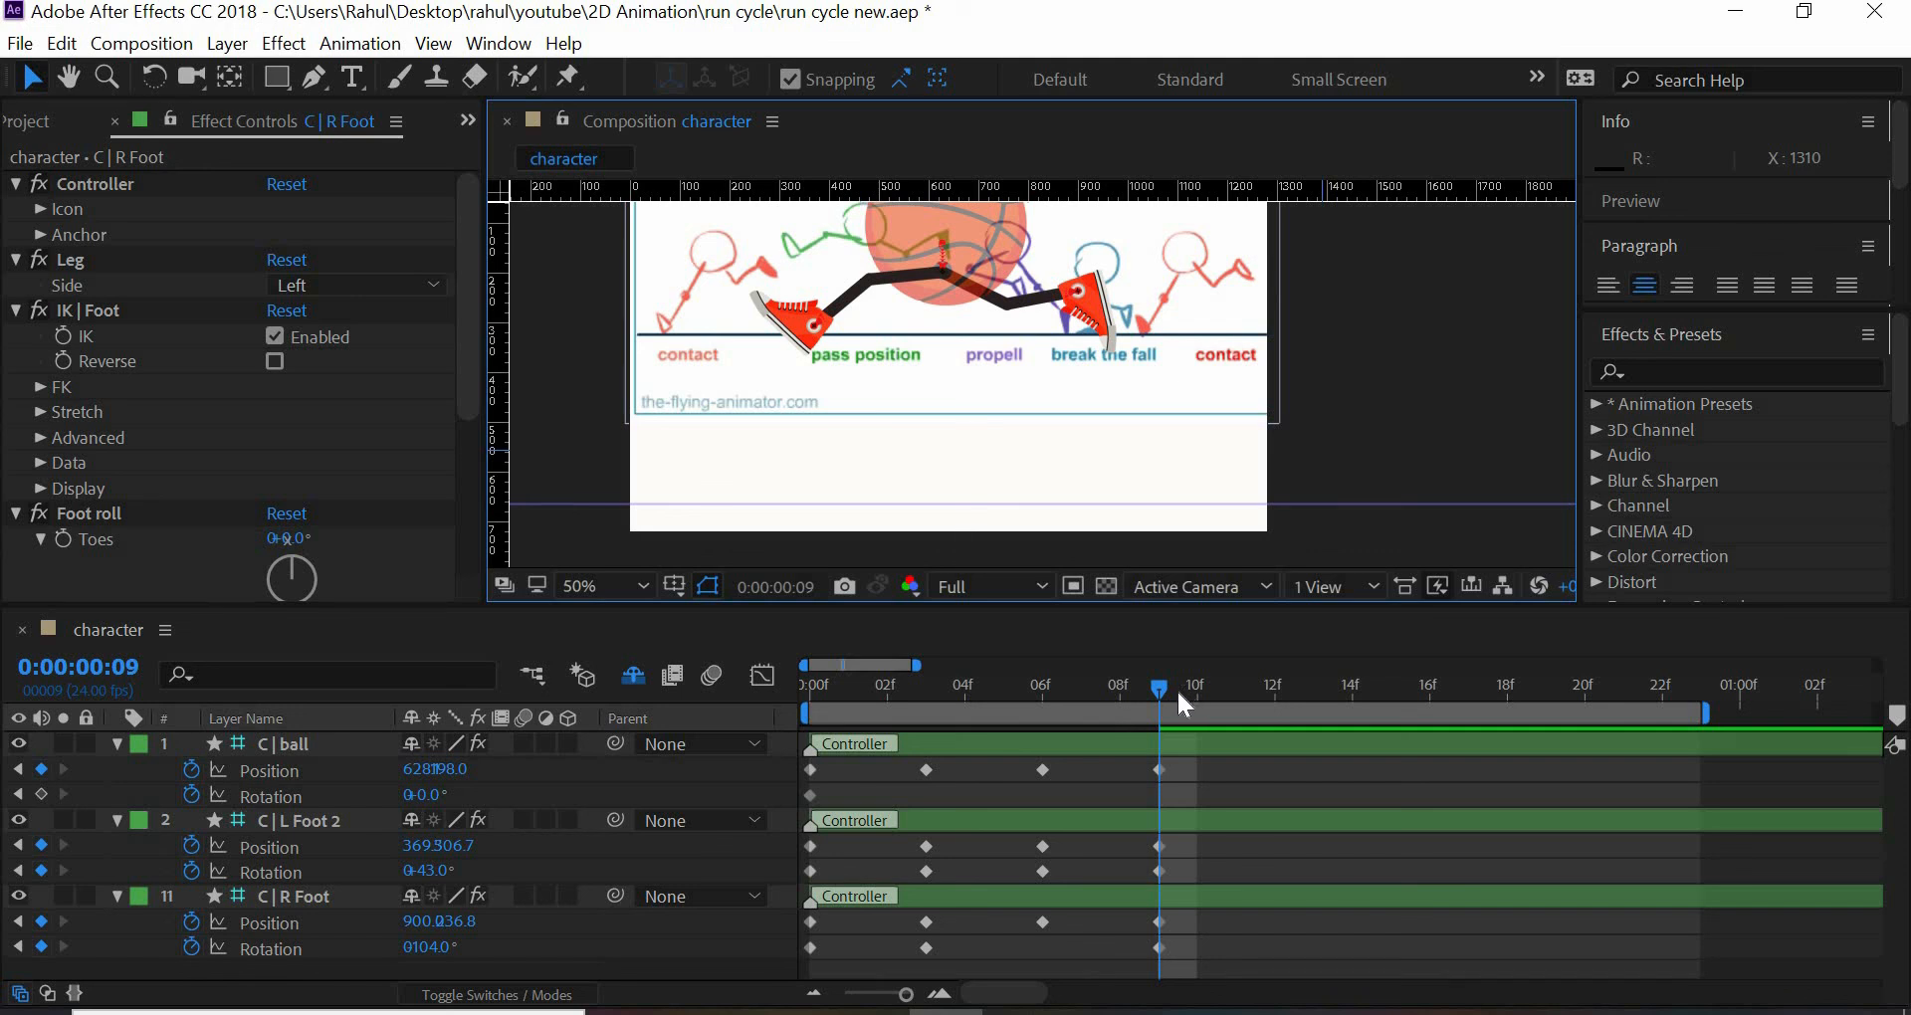
# - Set the C | R Foot controller's rotation to 0° at frame 6, adding a rotation keyframe there
pyautogui.moveTo(995, 683); pyautogui.dragTo(1048, 739)
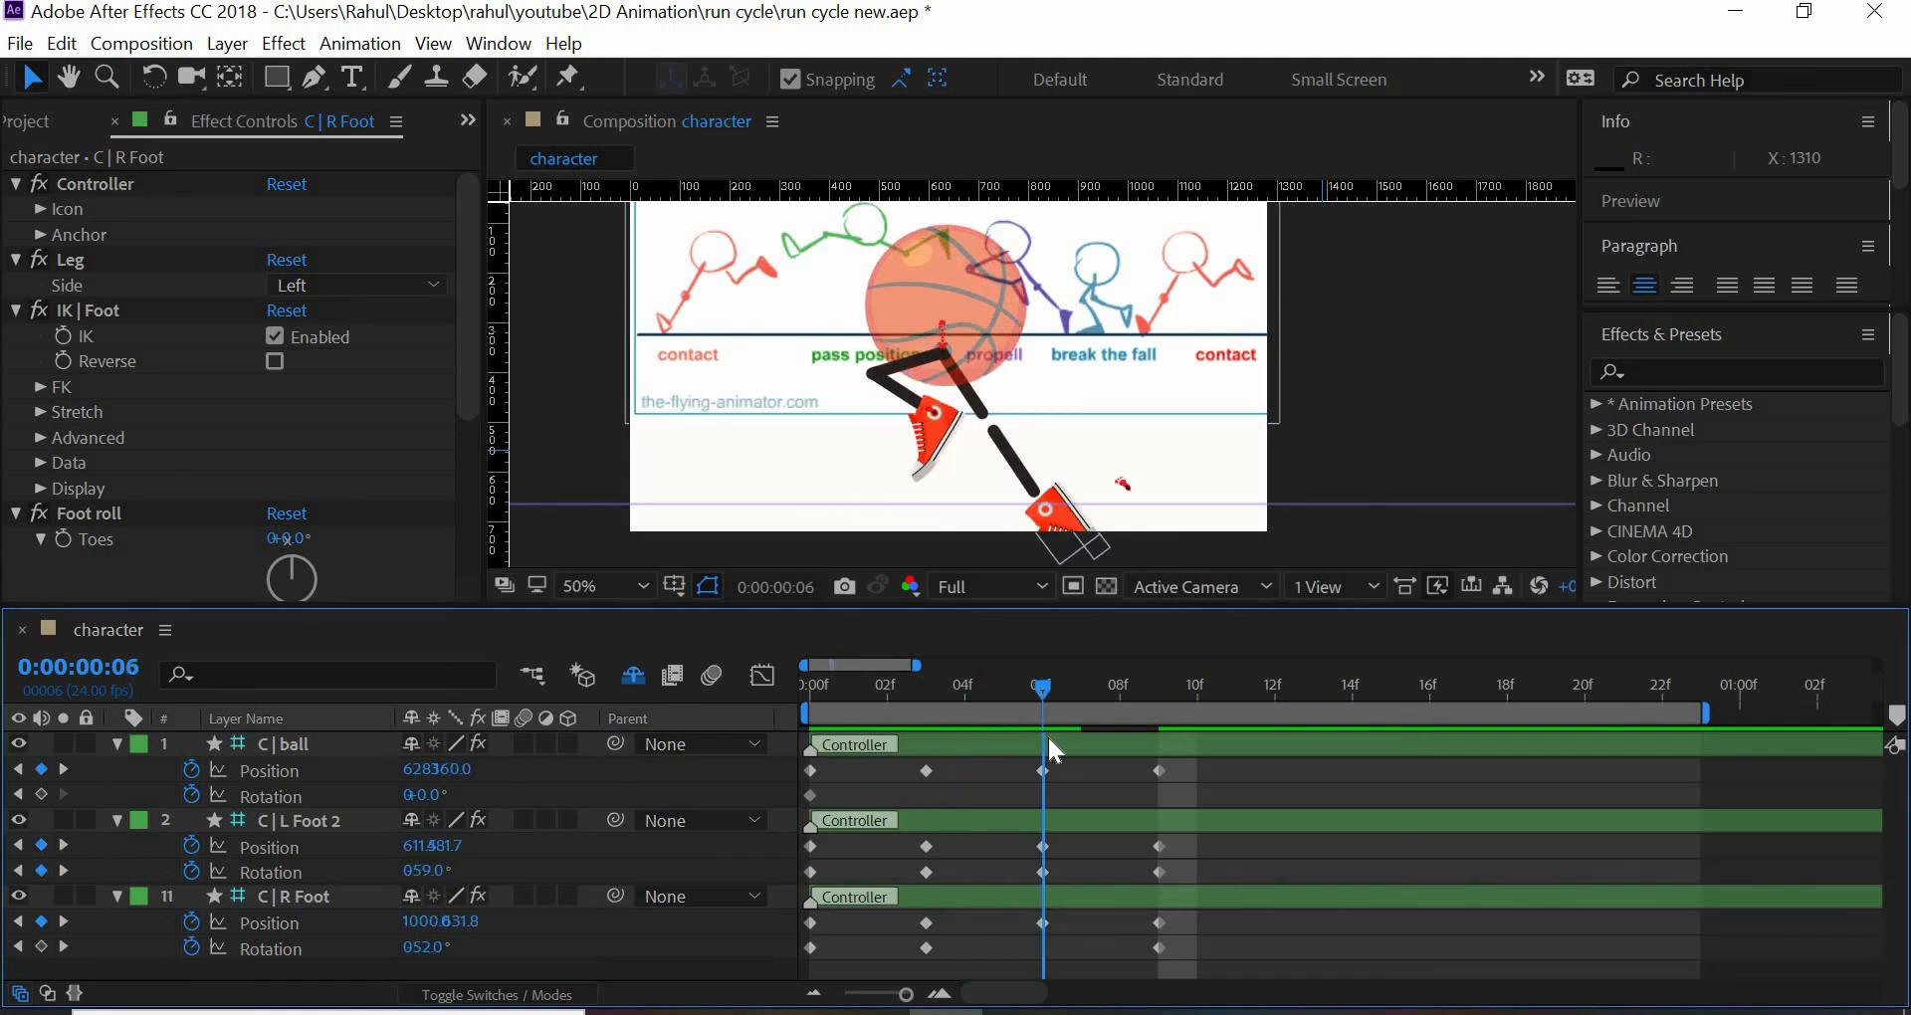
pyautogui.hotkey('ctrl', 'z')
pyautogui.click(1144, 494)
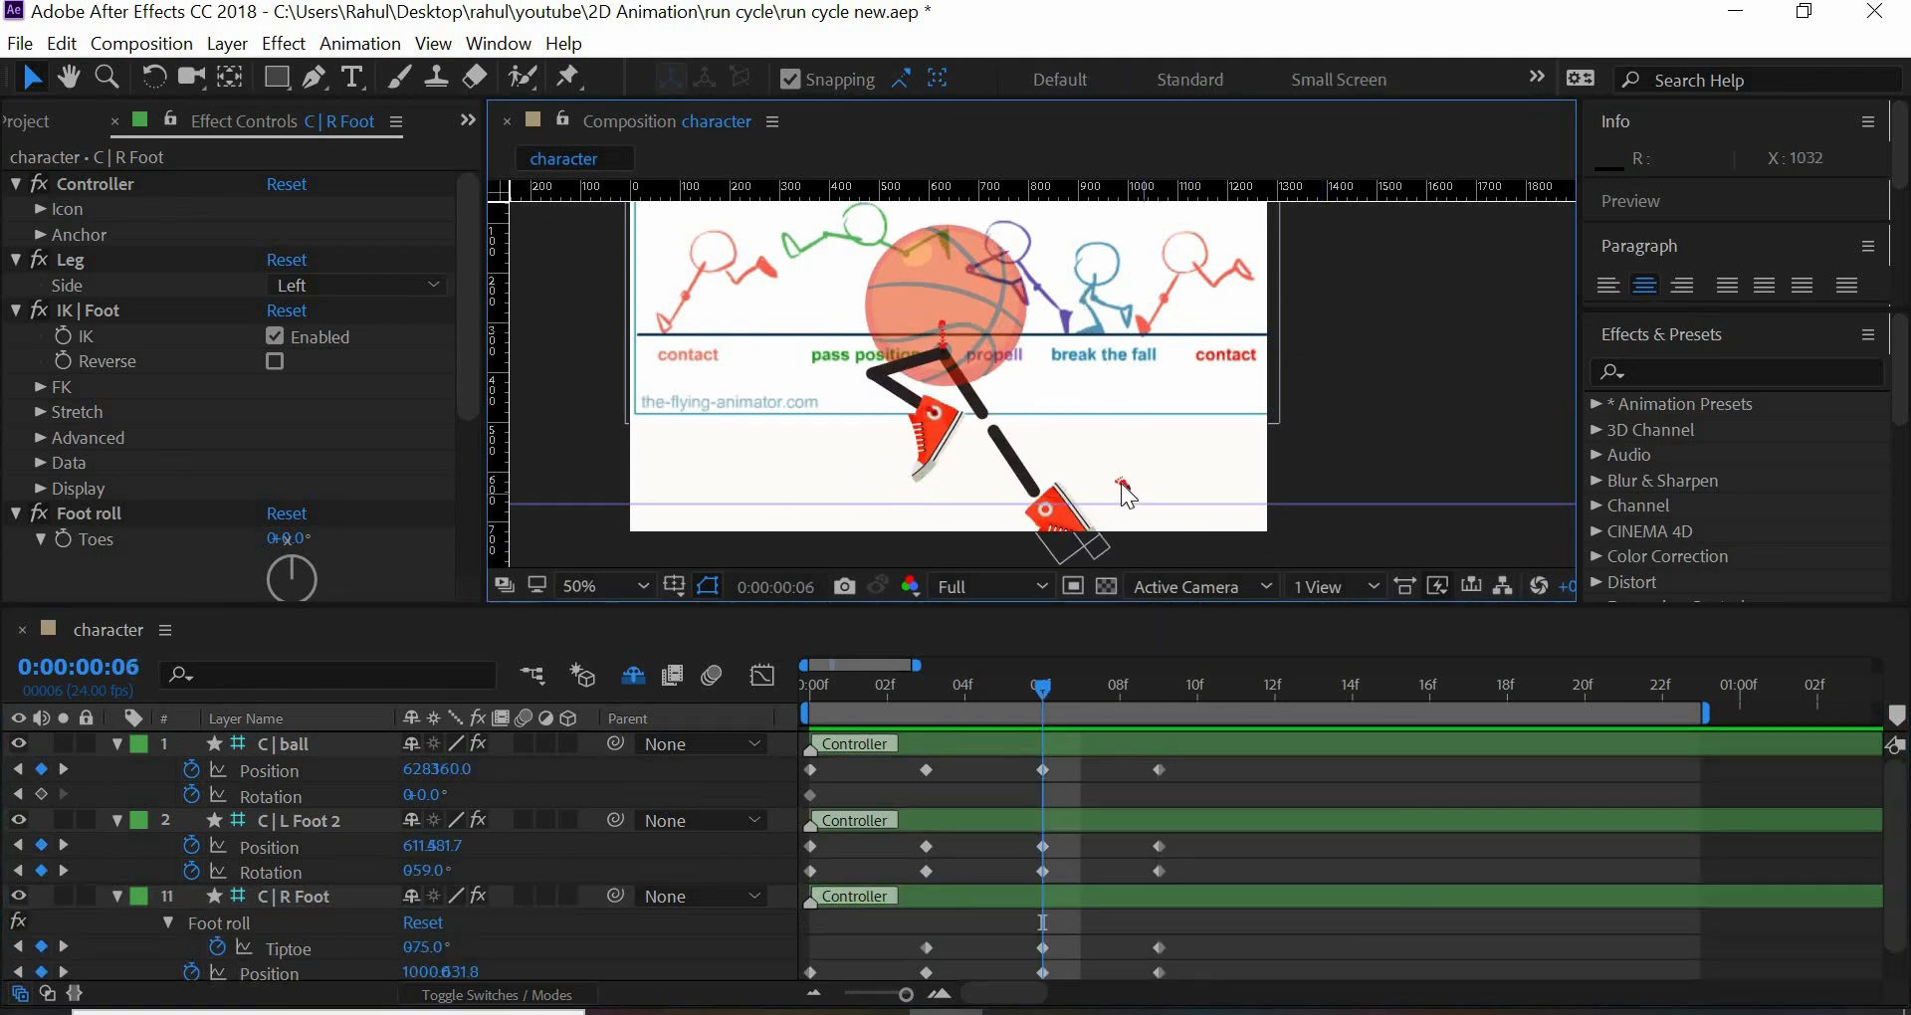
pyautogui.click(1122, 485)
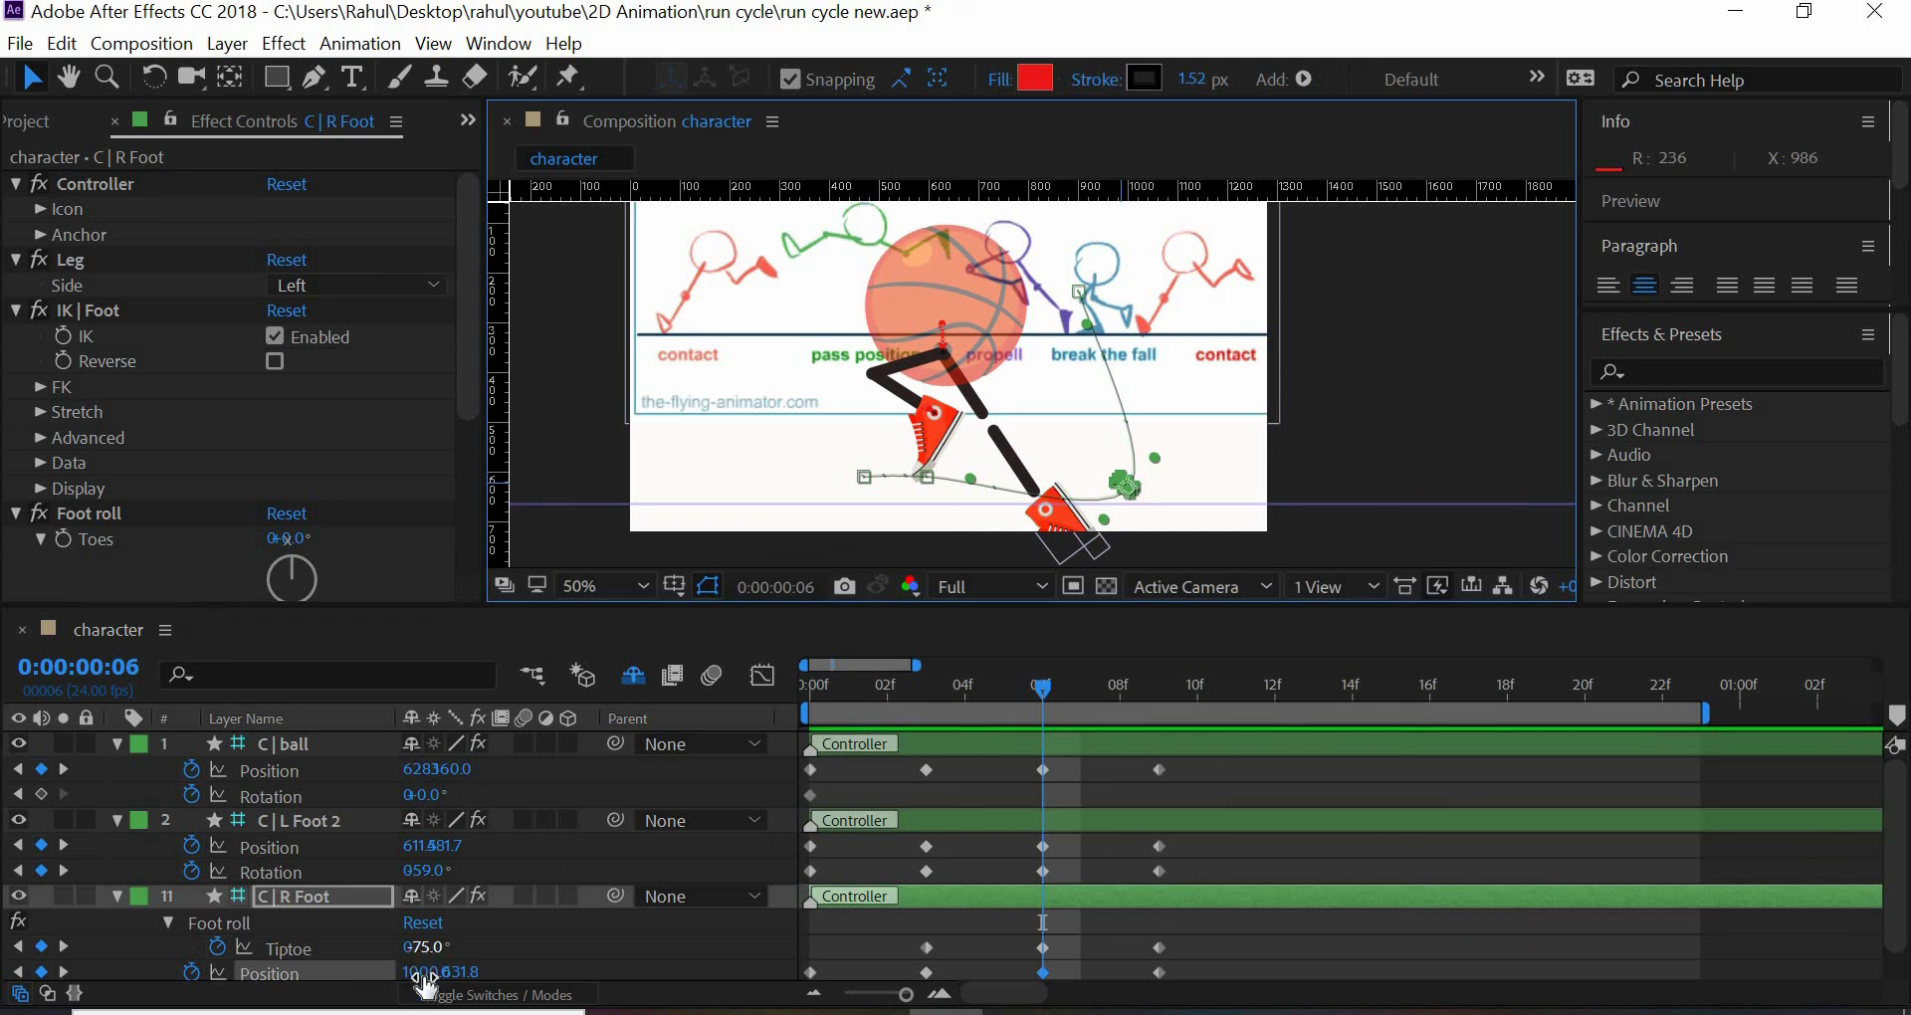
pyautogui.scroll(-1, 448, 936)
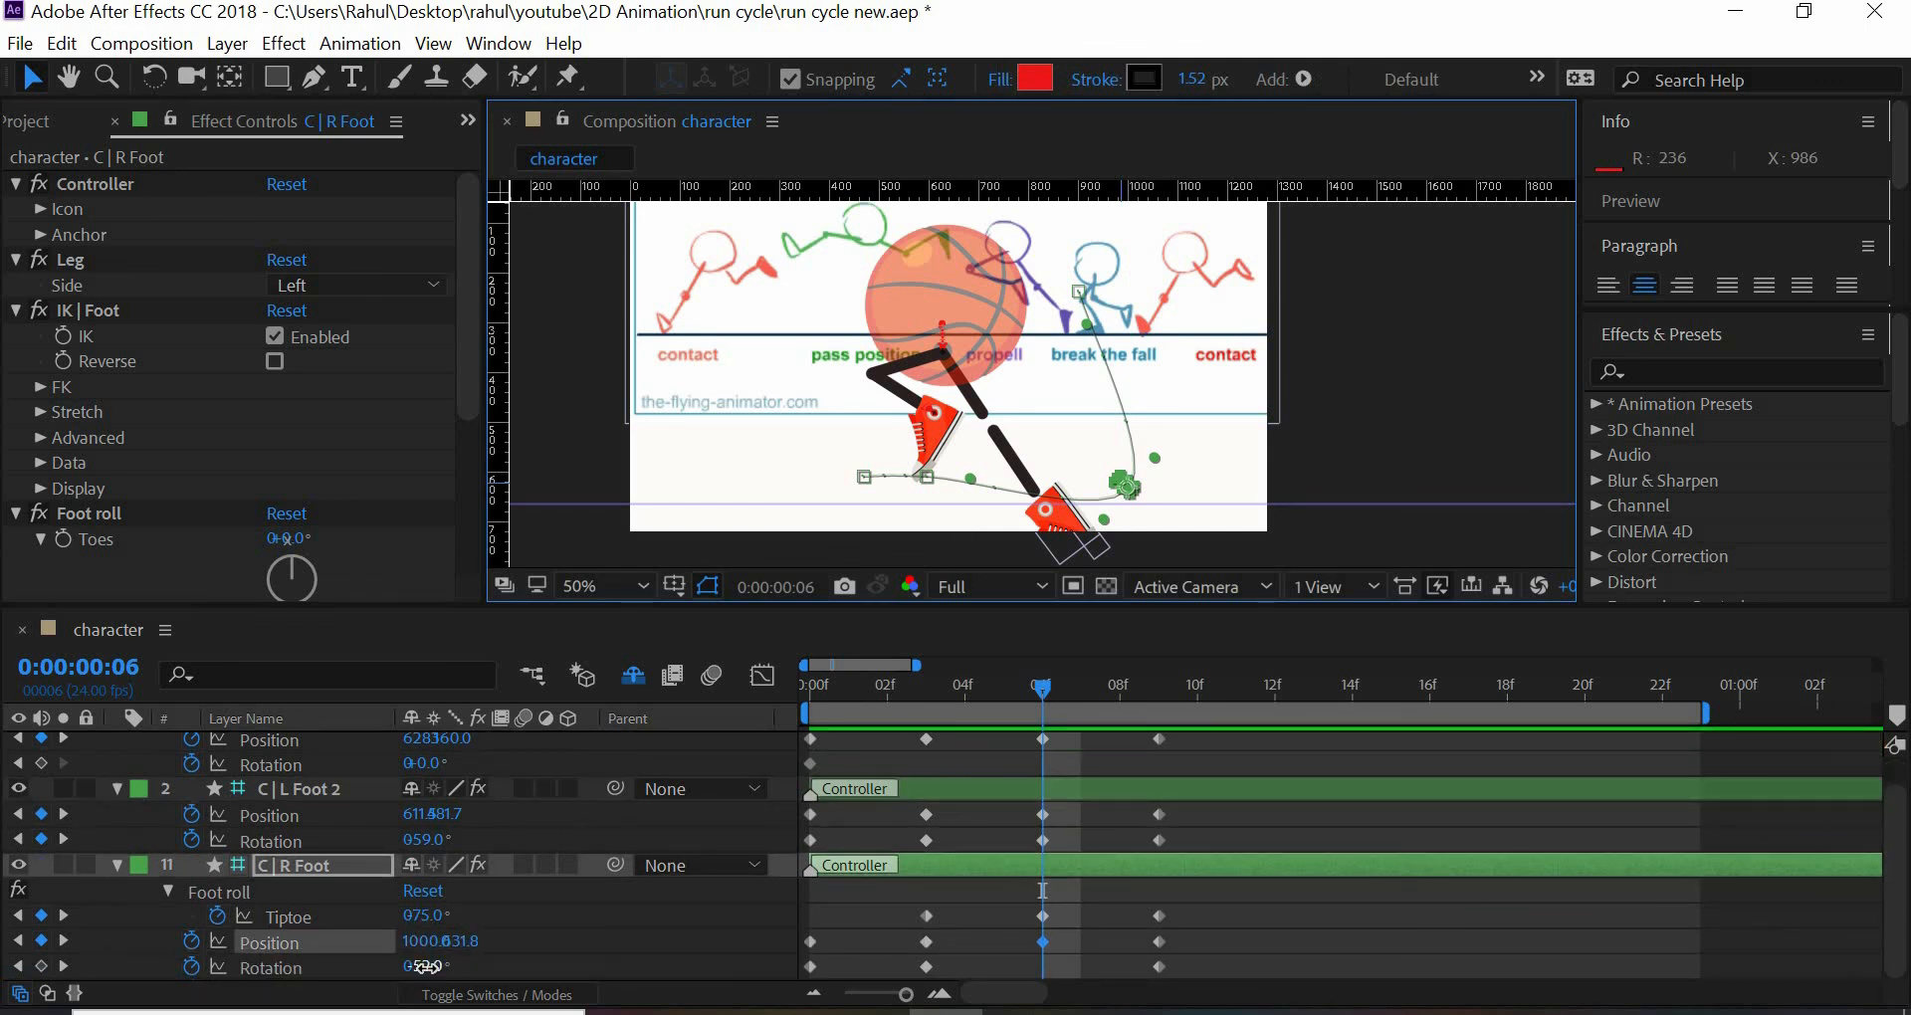
pyautogui.click(433, 967)
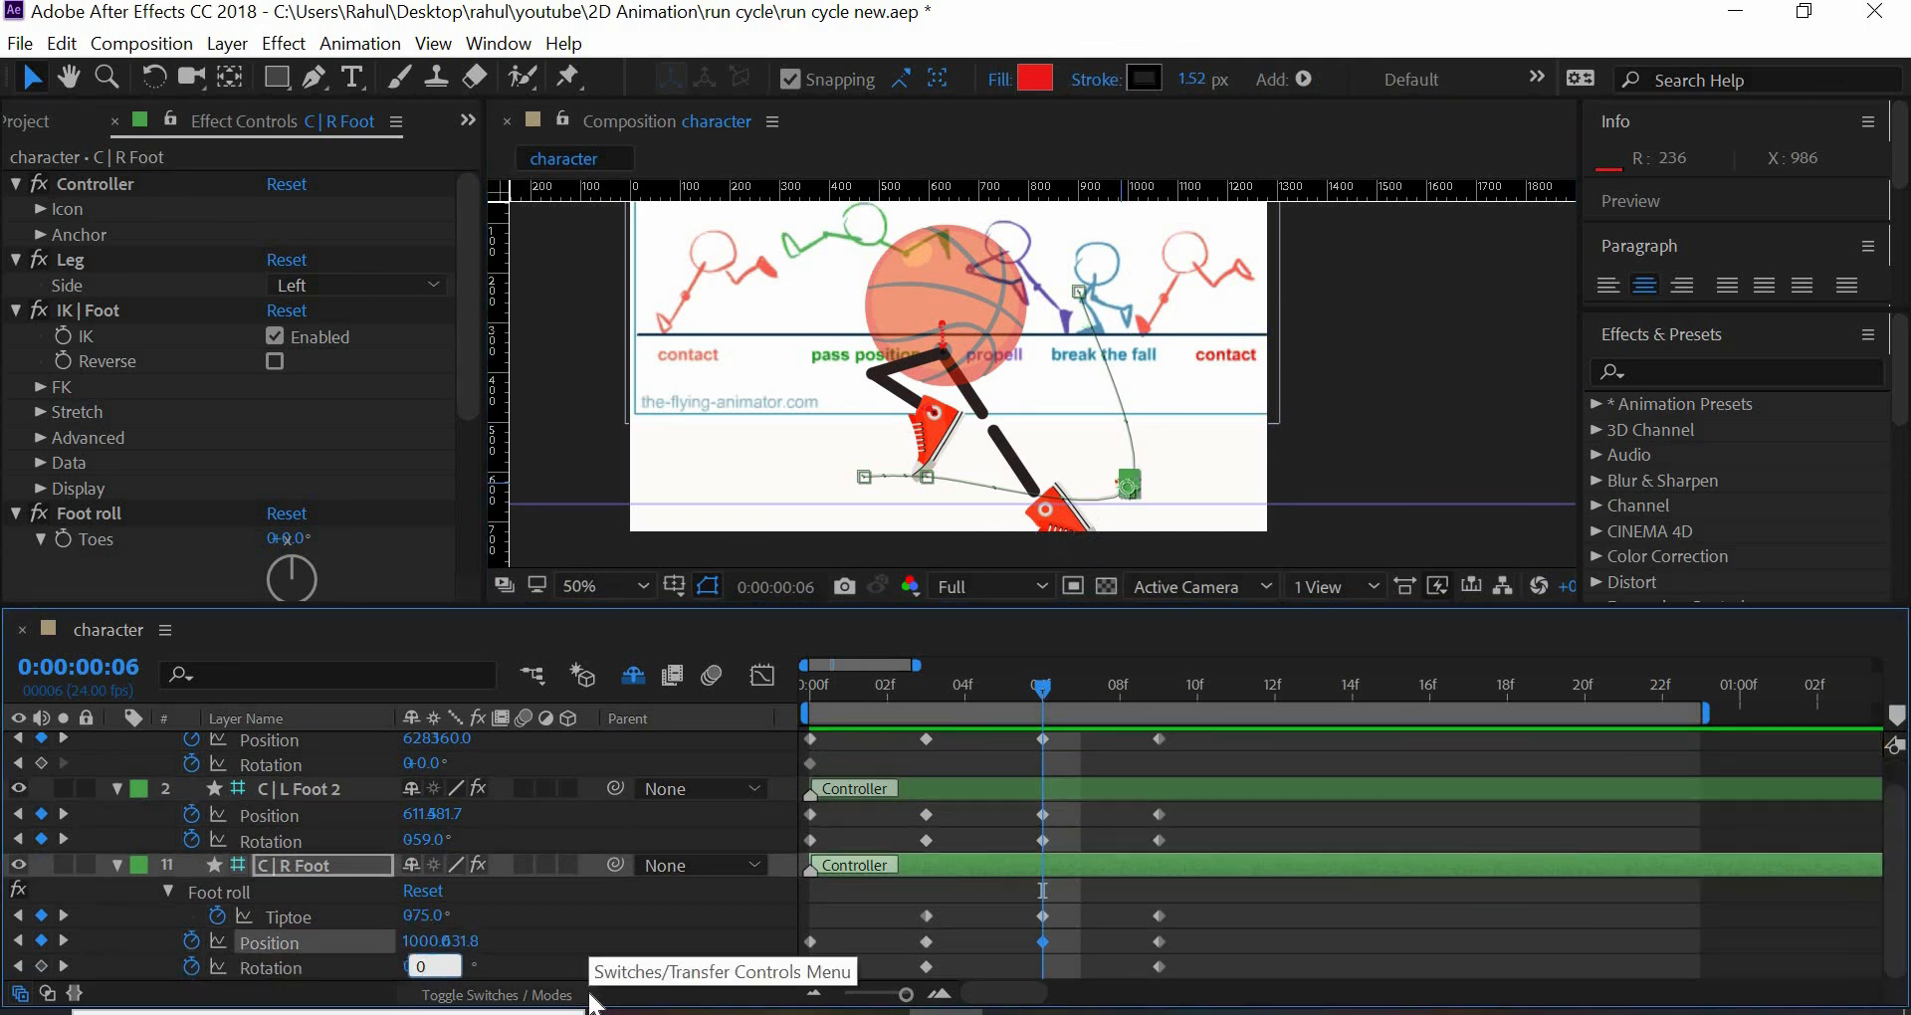
pyautogui.press('Return')
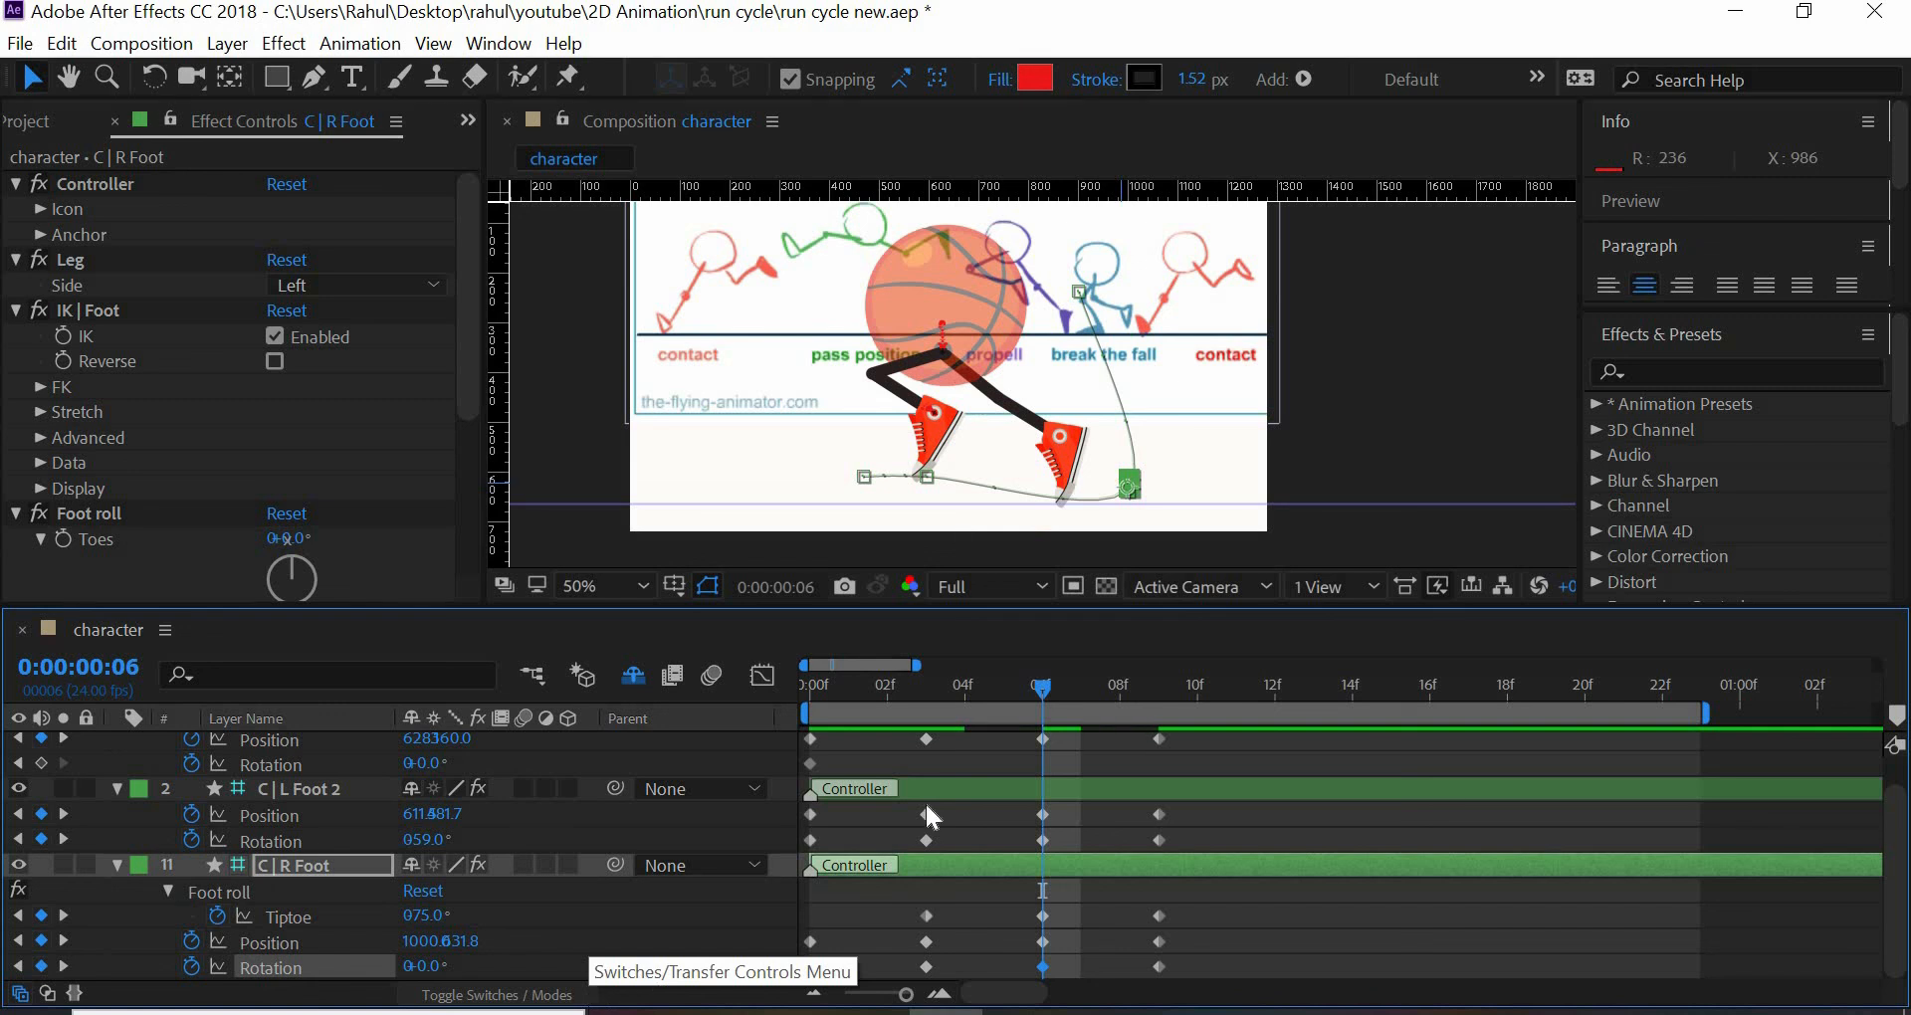
# - Examine the poses frame by frame between frames 0 and 10 and play the animation from frame 0 to check the foot motion
pyautogui.press('pageup')
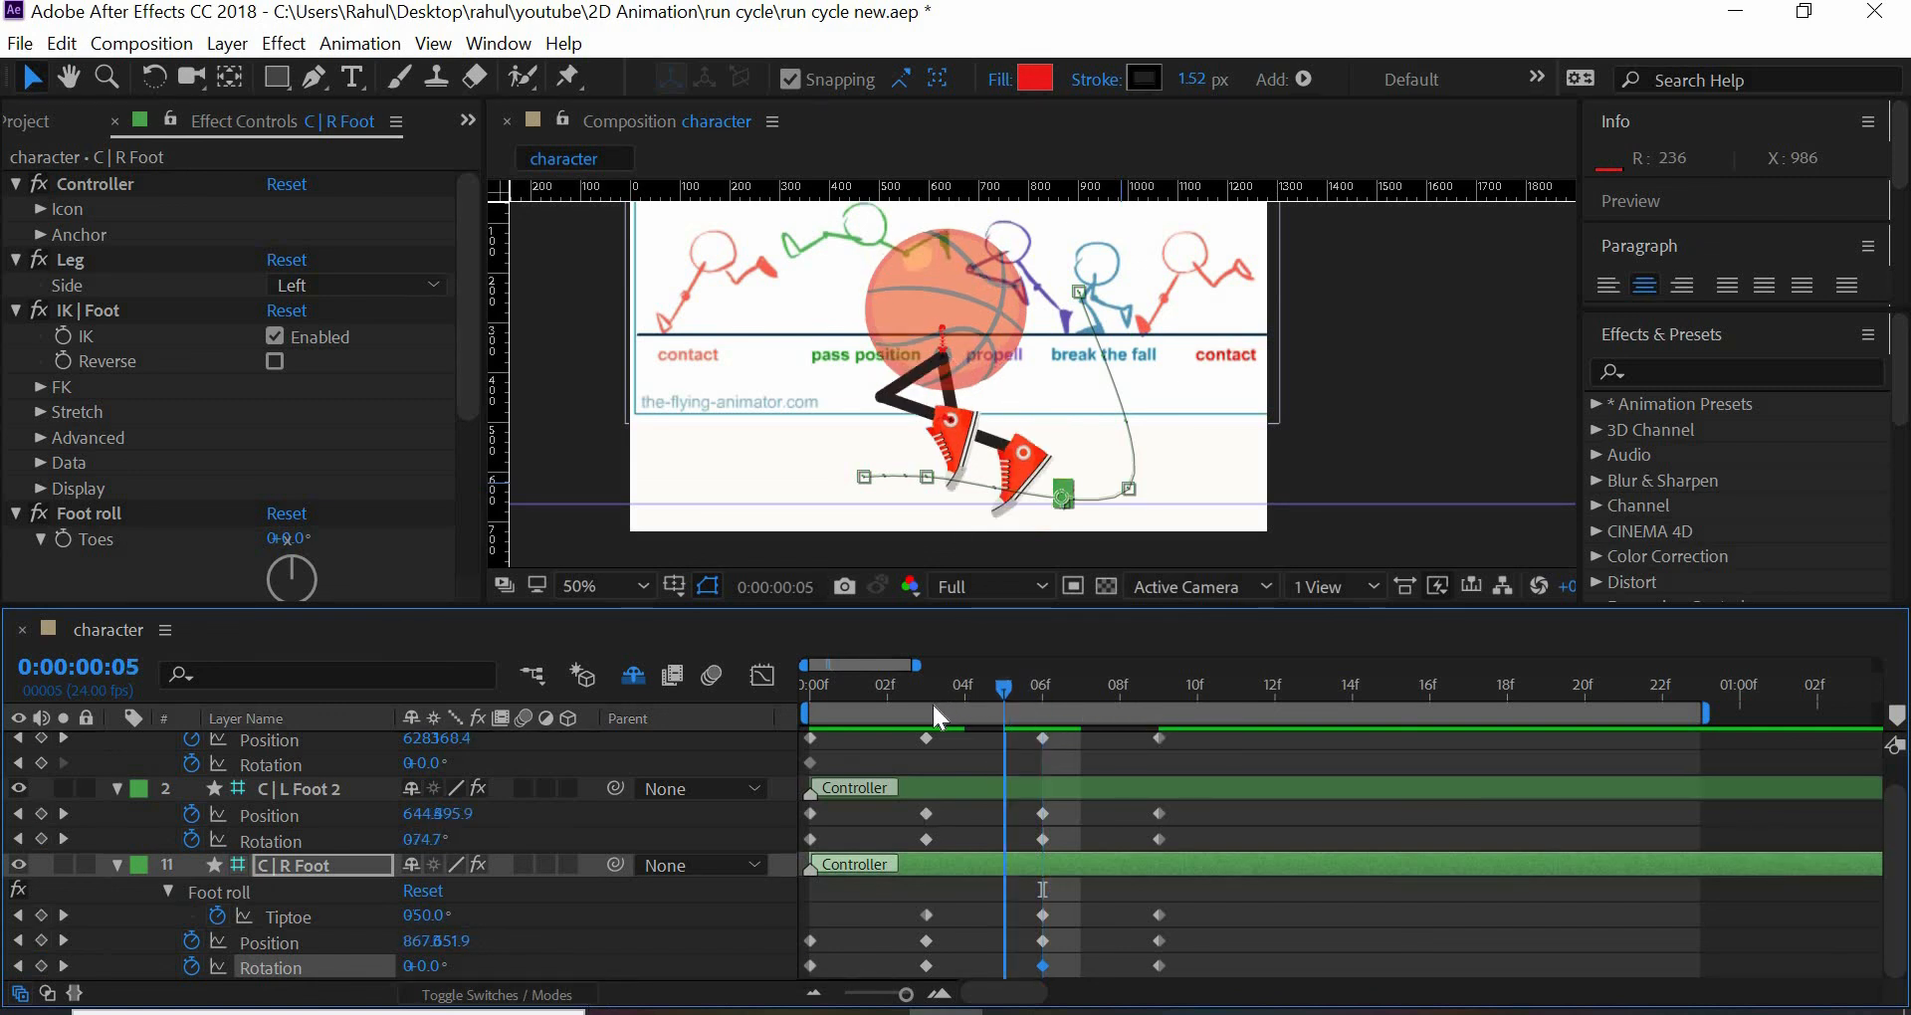
pyautogui.press('pageup')
pyautogui.press('pageup')
pyautogui.press('pagedown')
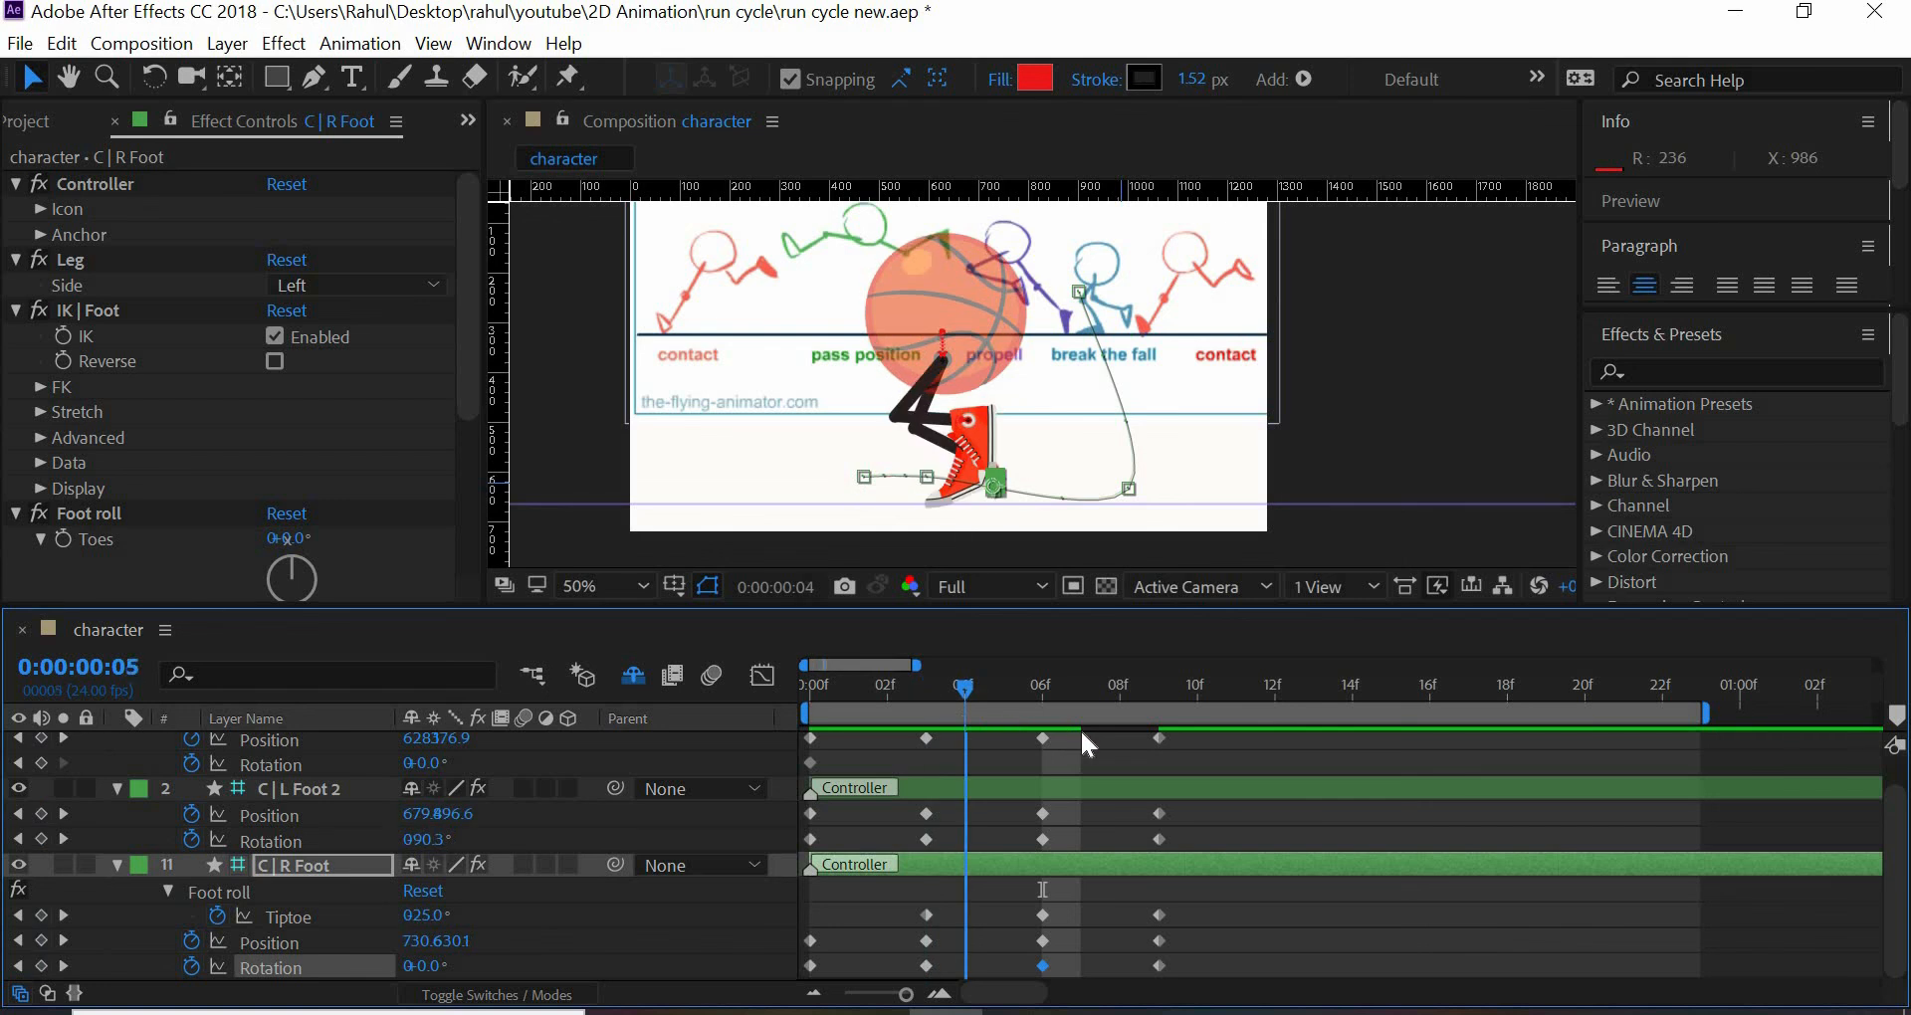
pyautogui.press('pagedown')
pyautogui.press('pagedown')
pyautogui.press('pagedown')
pyautogui.press('pagedown')
pyautogui.press('pagedown')
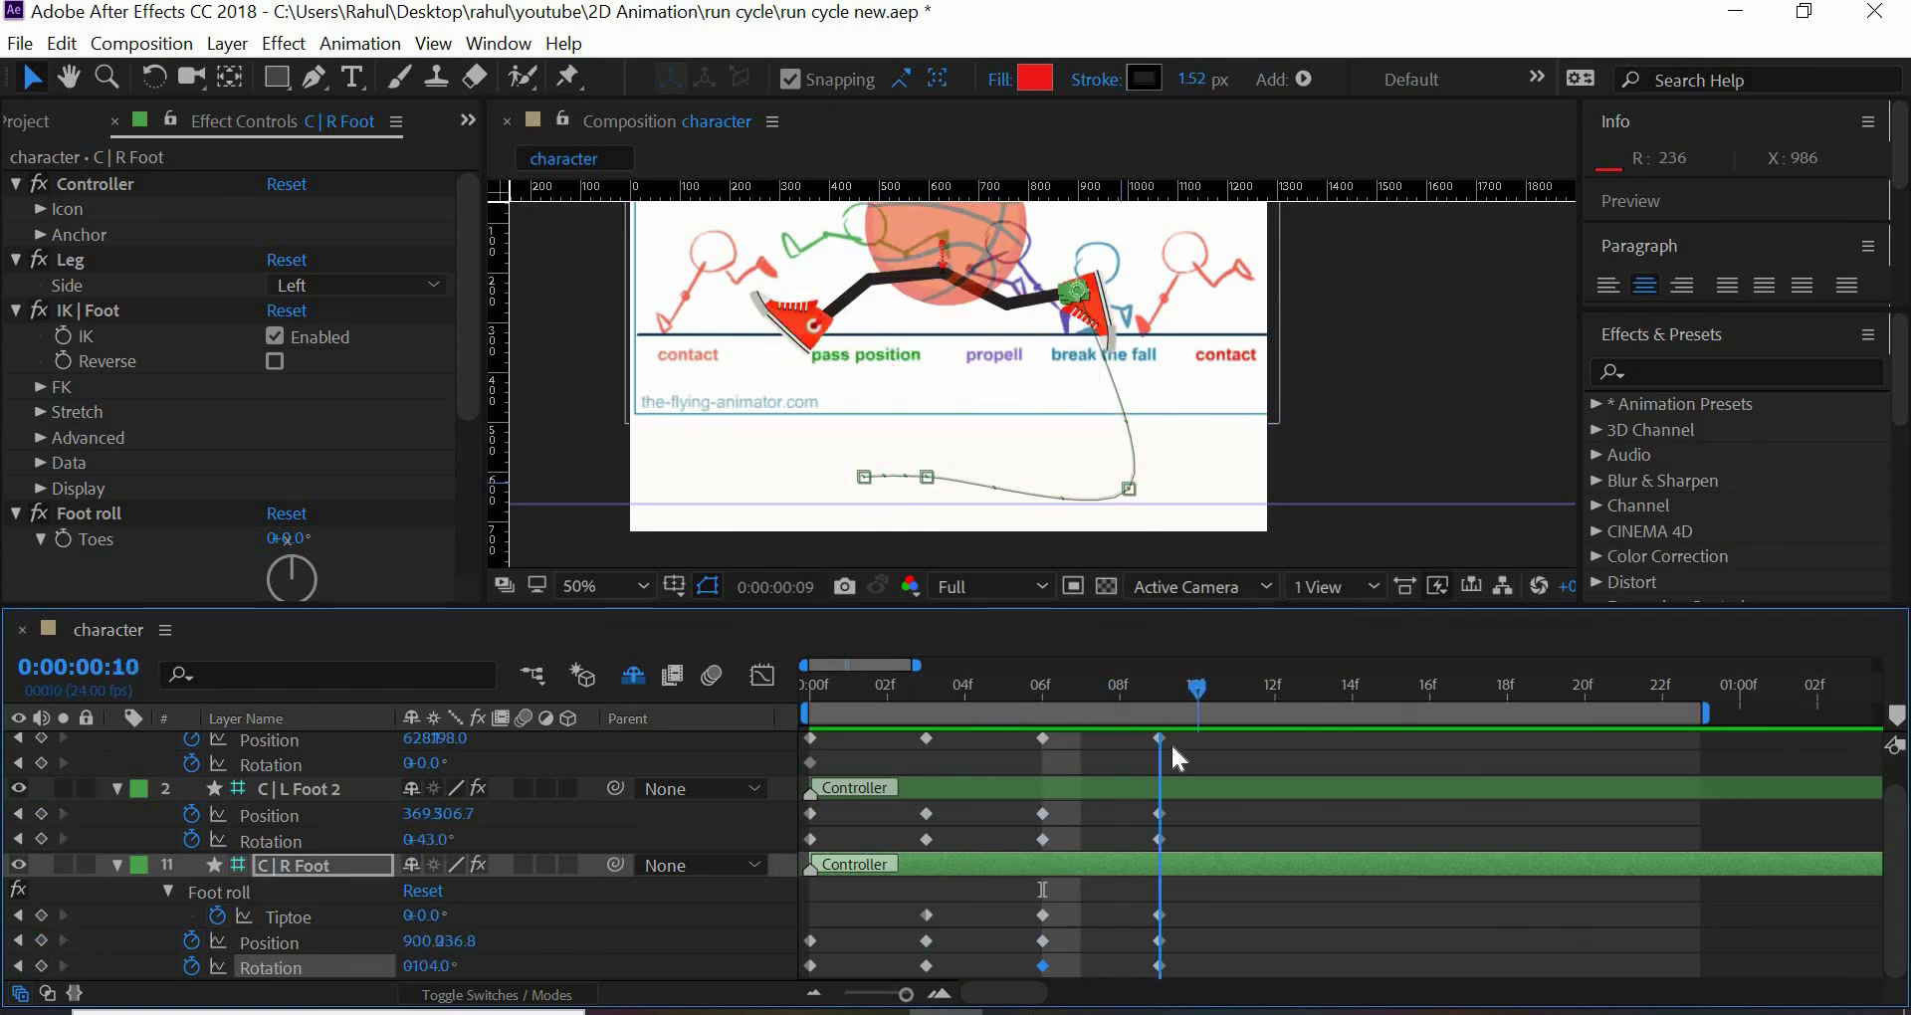
pyautogui.press('pageup')
pyautogui.press('pageup')
pyautogui.press('pageup')
pyautogui.press('pageup')
pyautogui.press('pageup')
pyautogui.press('pageup')
pyautogui.press('pageup')
pyautogui.press('pageup')
pyautogui.press('pageup')
pyautogui.press('pageup')
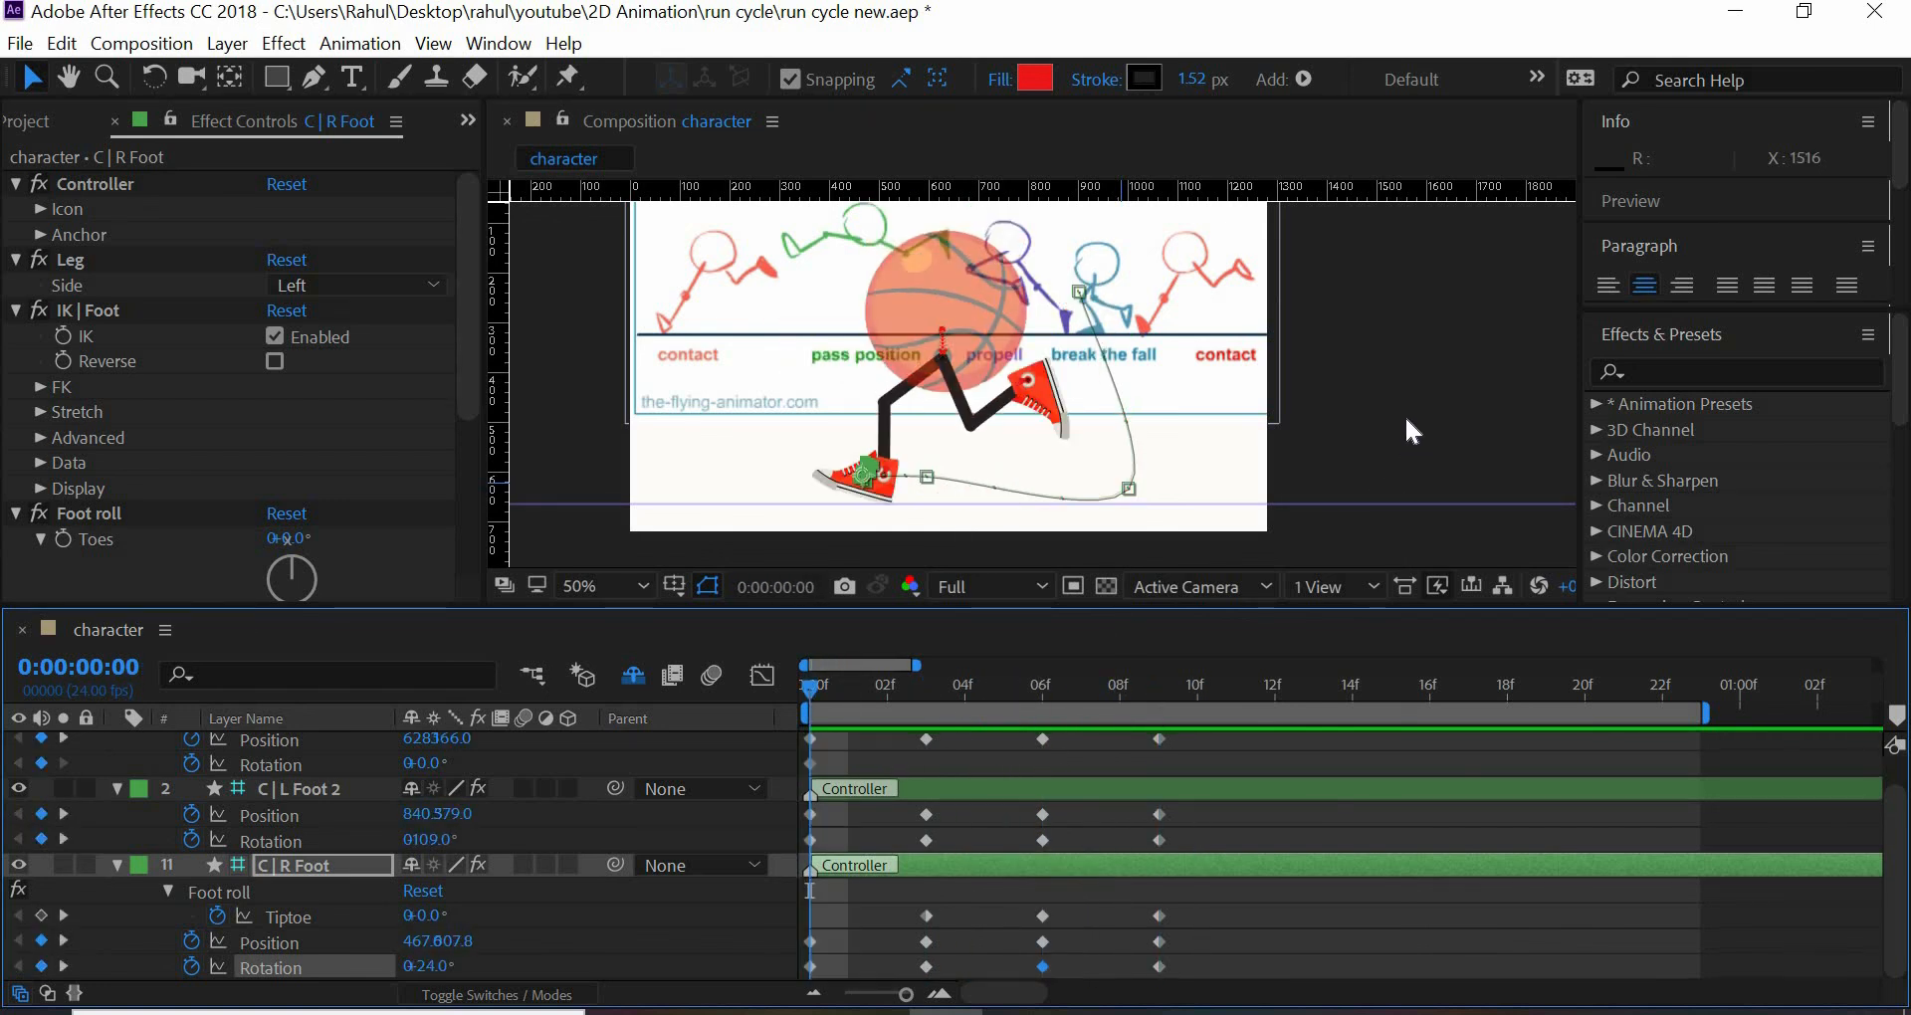
pyautogui.click(1404, 415)
pyautogui.press('space')
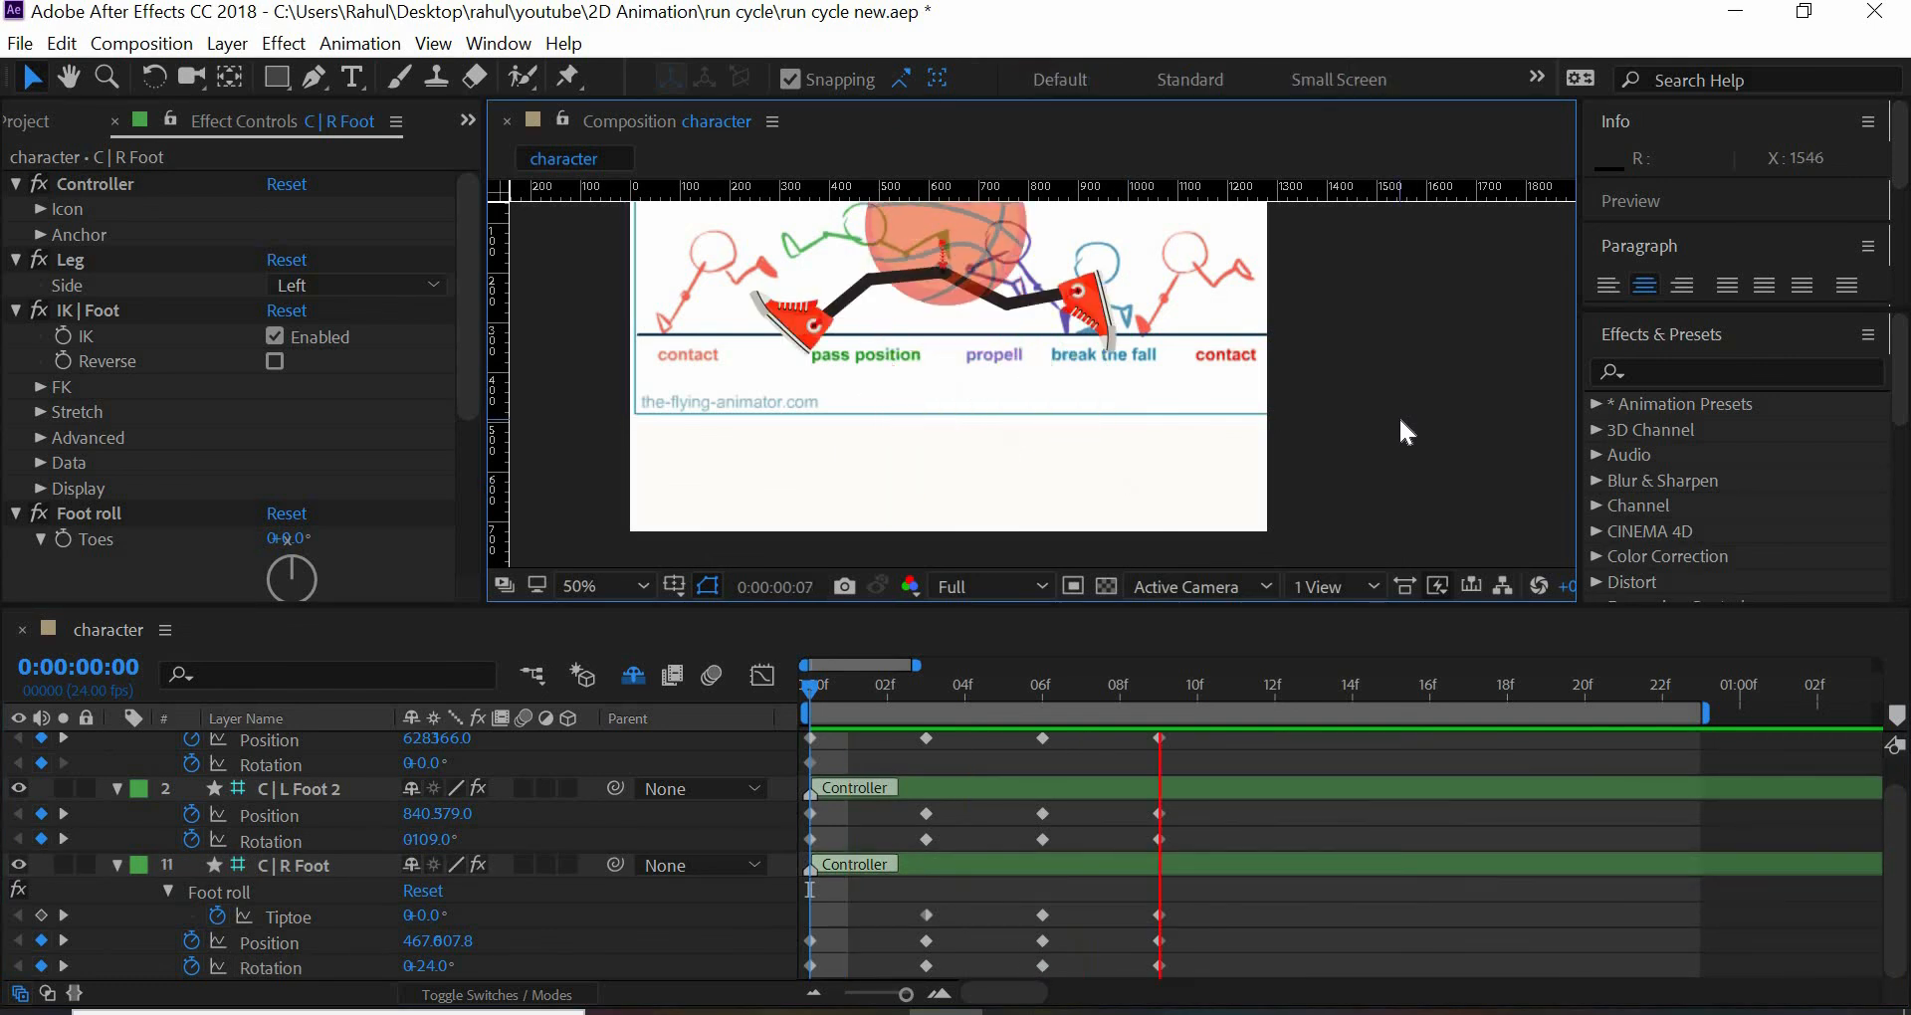